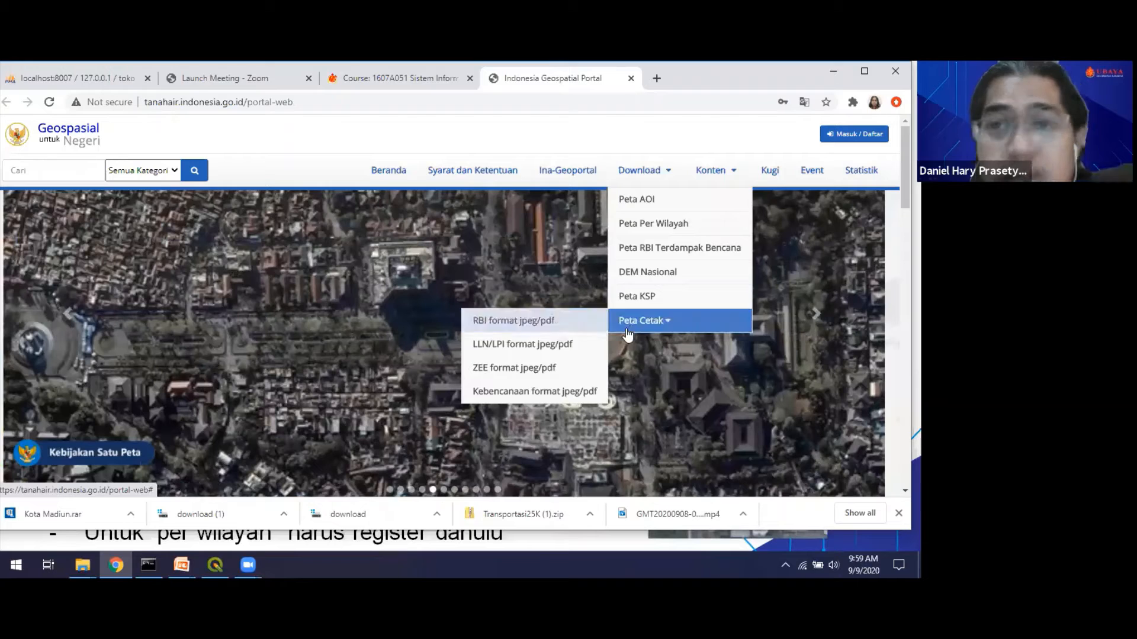
Review the download options of the Indonesia Geospatial Portal, including Peta AOI and Peta Per Wilayah
click(654, 224)
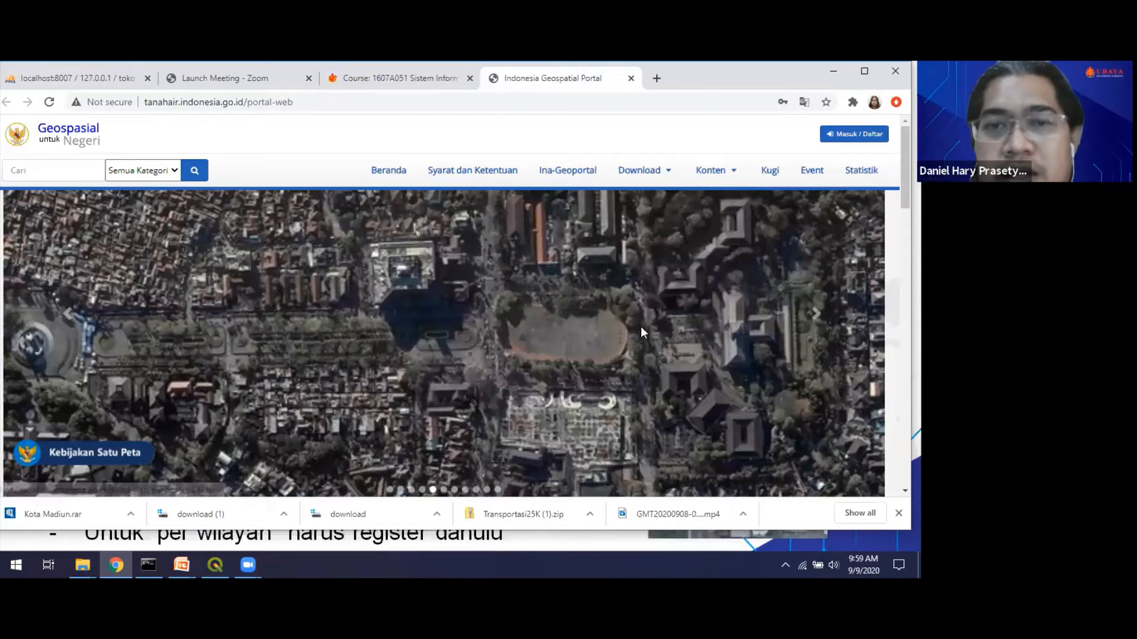
click(650, 172)
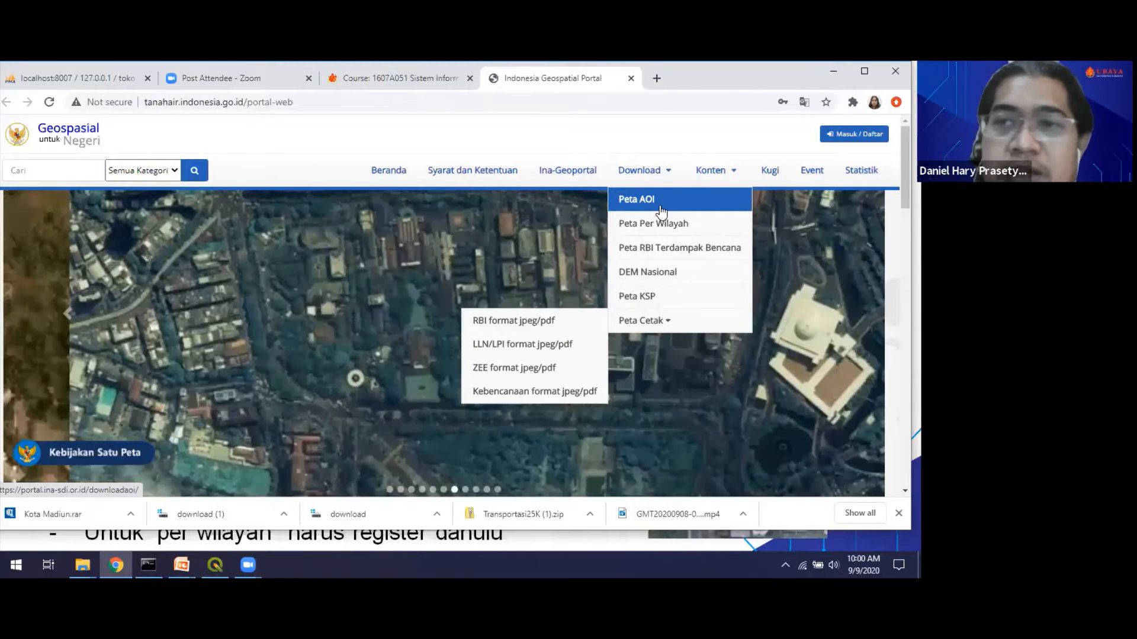
mouse_move(641, 180)
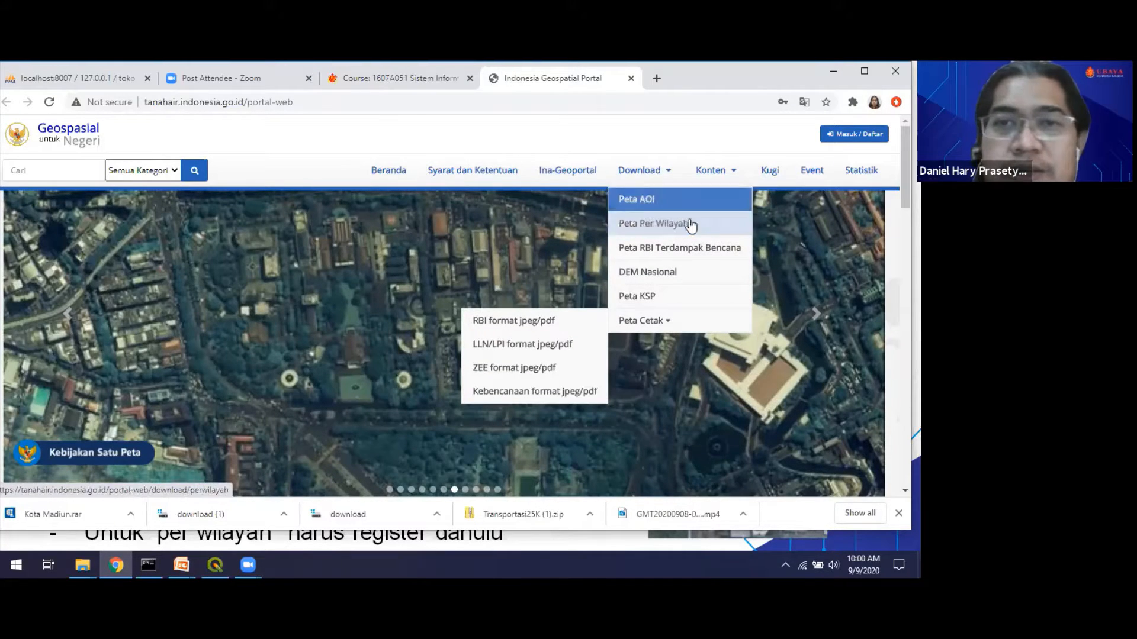
key(alt+Tab)
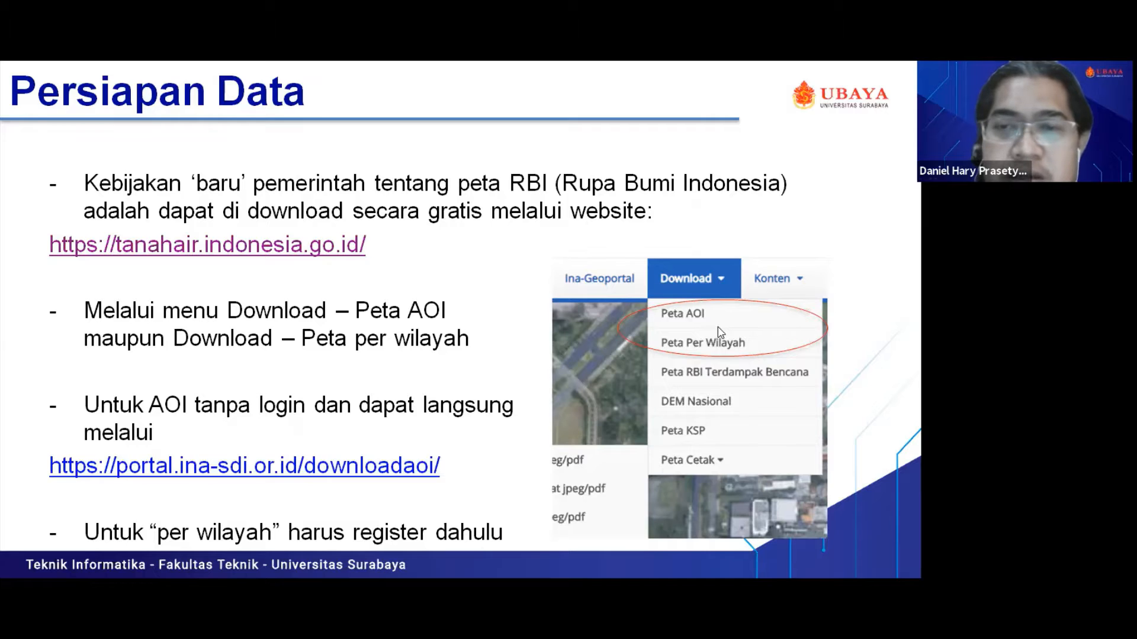
click(212, 469)
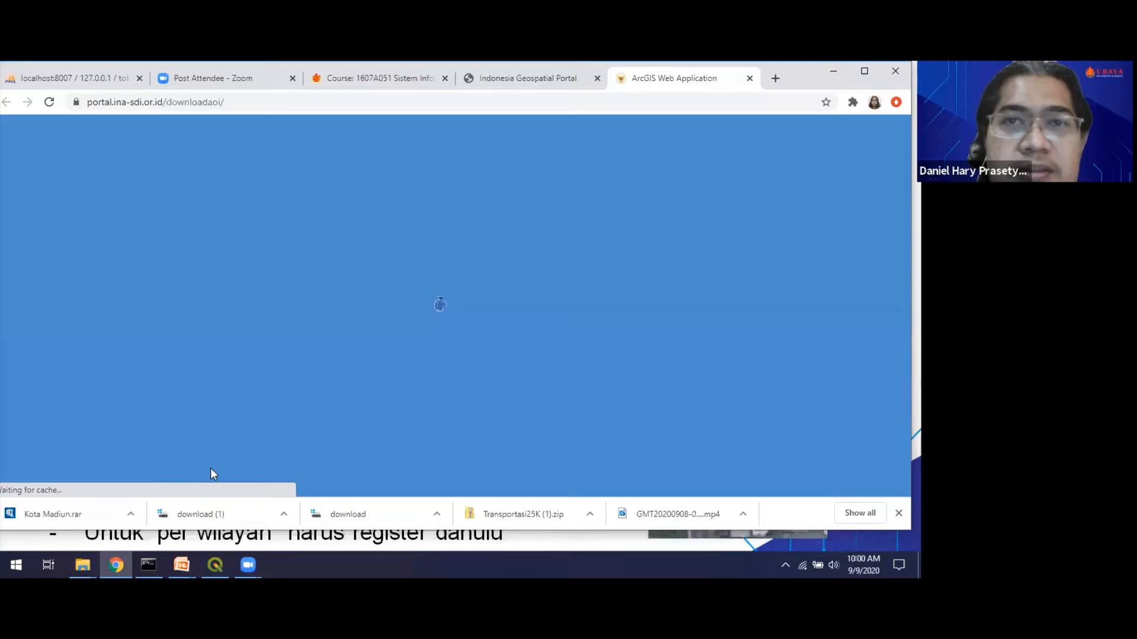
Open the Peta Per Wilayah download page on the Indonesia Geospatial Portal, logging in with the saved account and dismissing the download notice
click(546, 88)
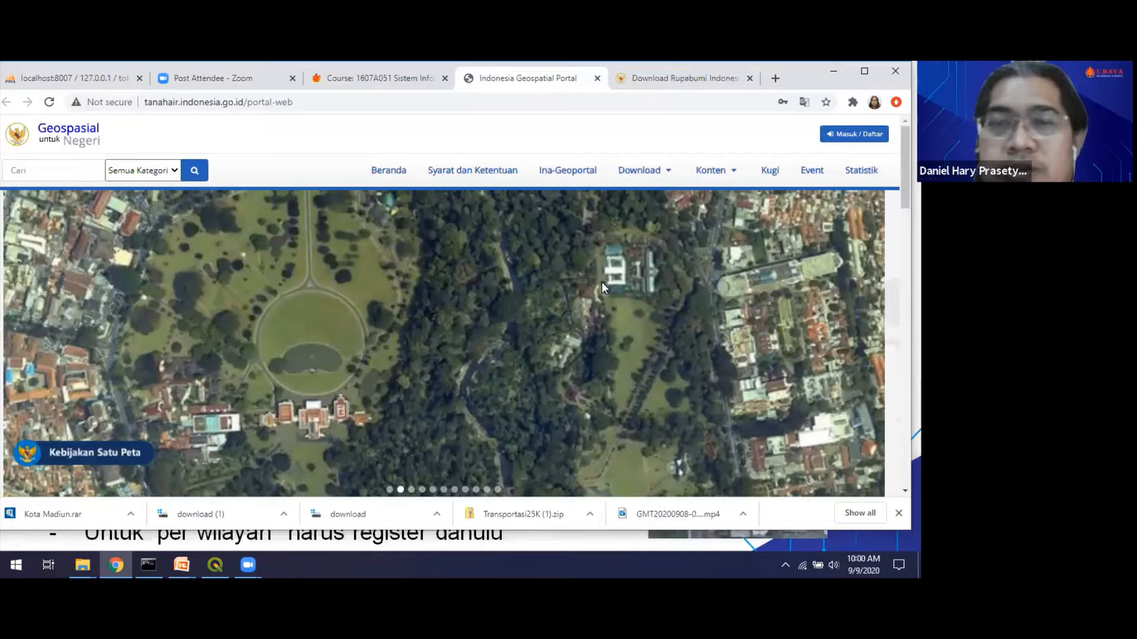
click(669, 172)
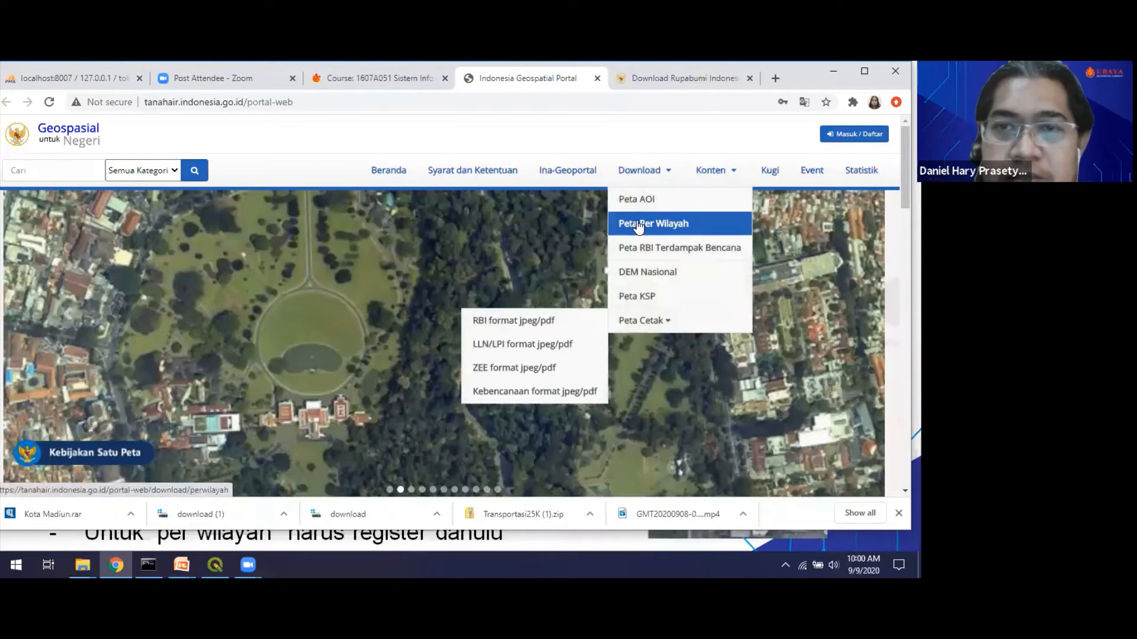
click(702, 87)
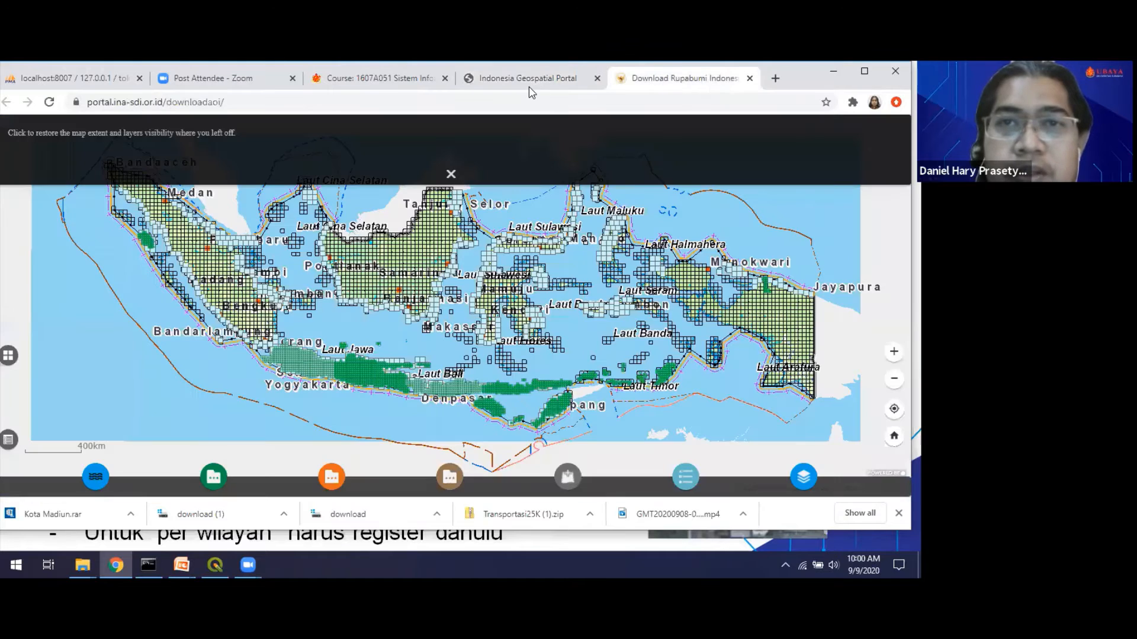
click(531, 89)
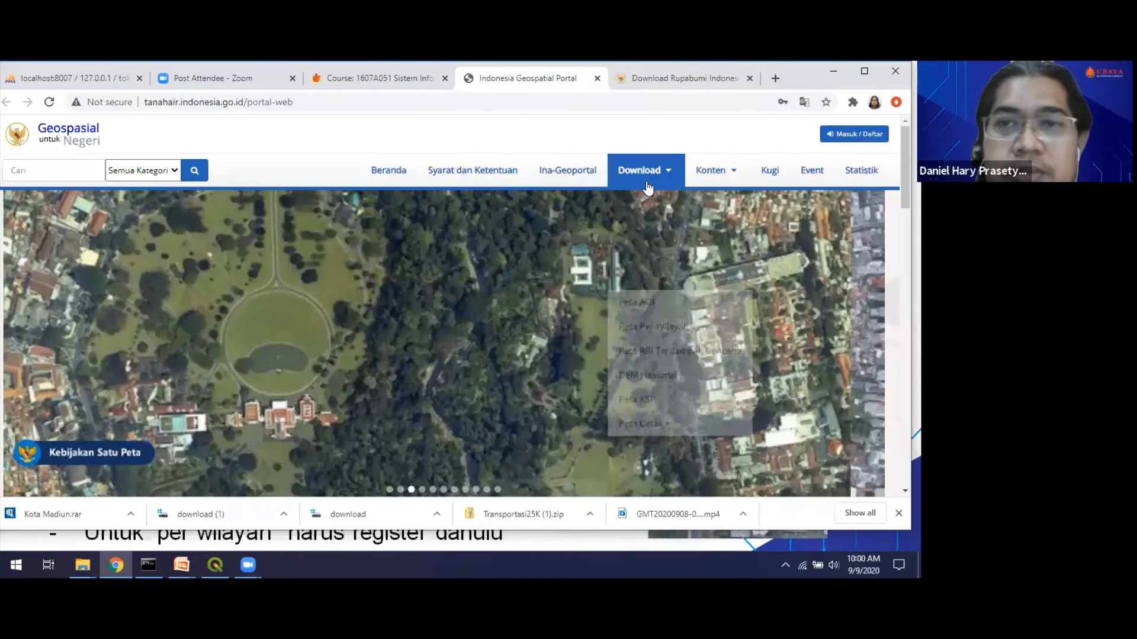
click(647, 185)
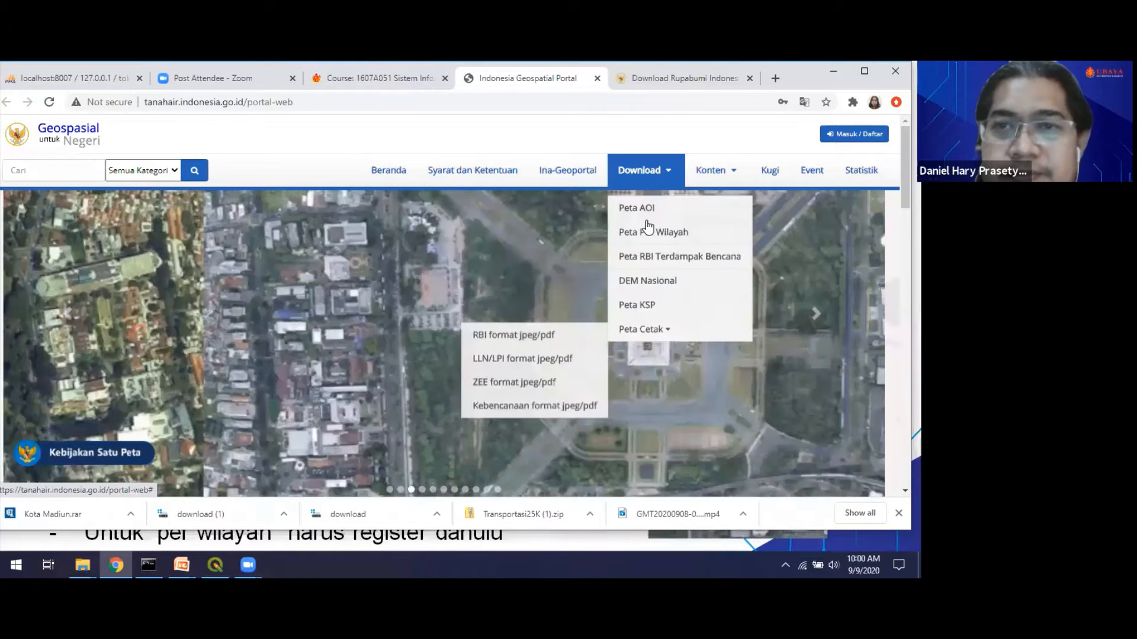
click(648, 227)
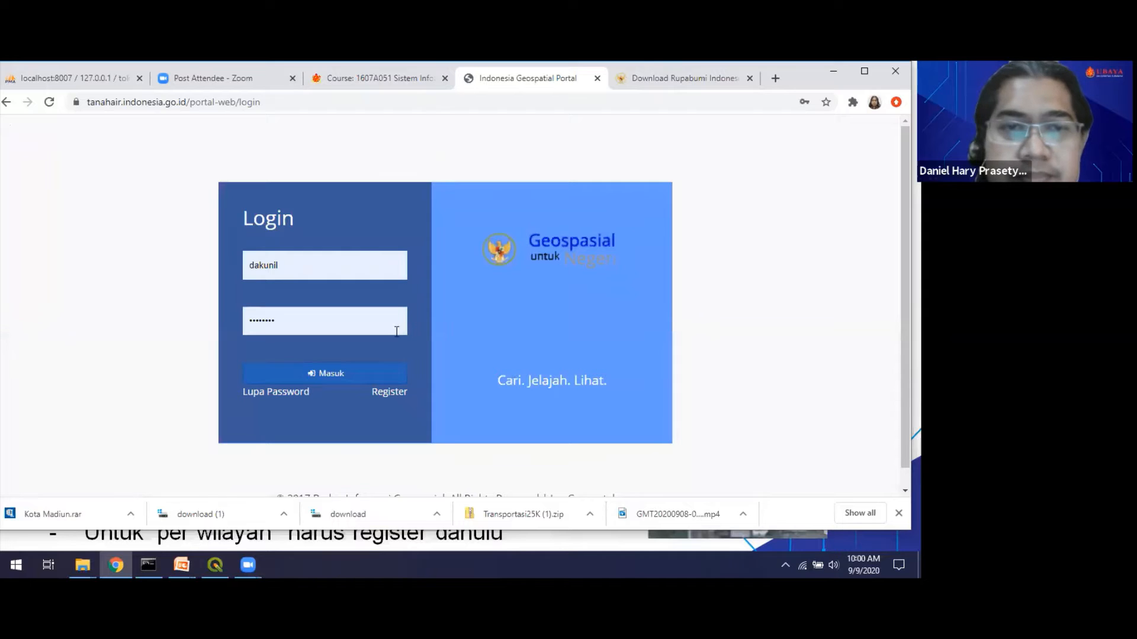
click(341, 371)
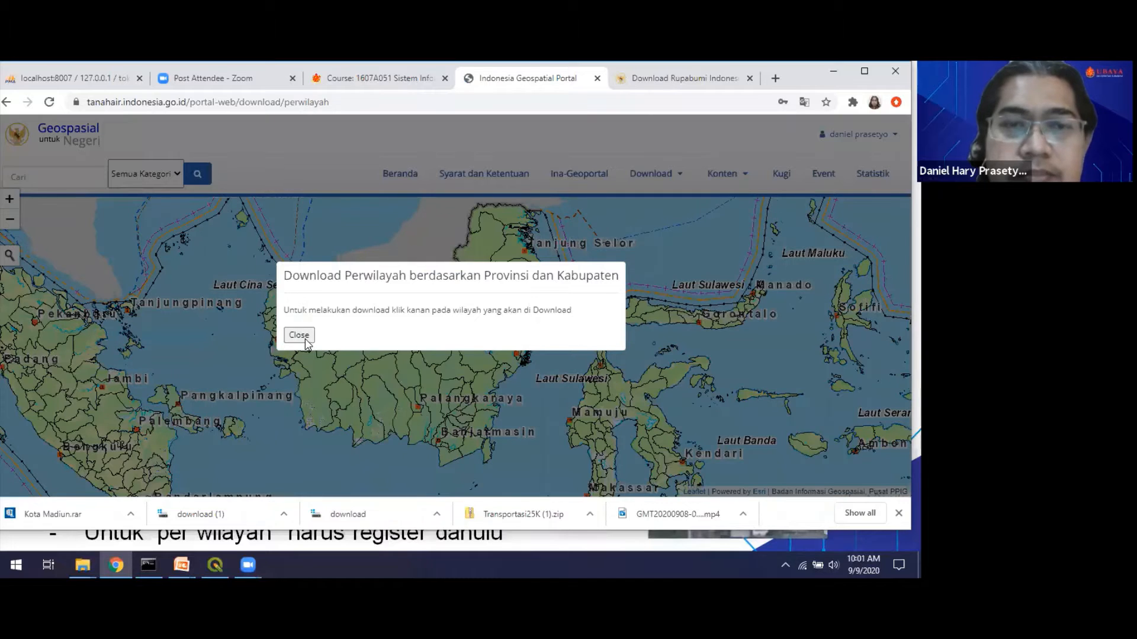
click(300, 336)
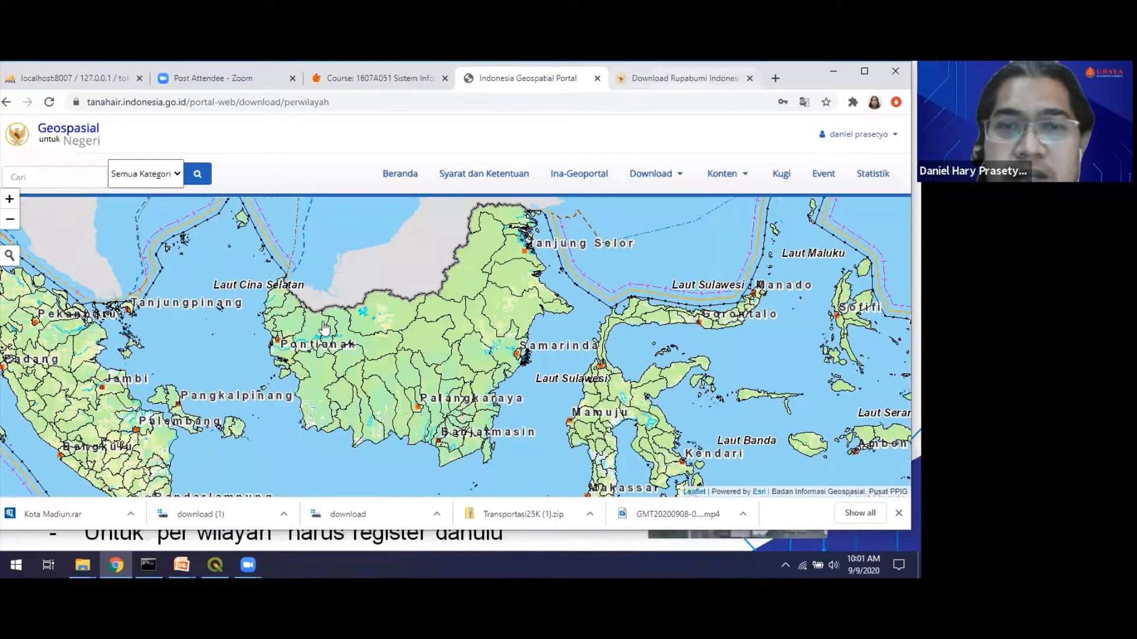
Return to the Download Rupabumi Indonesia map and hide the INDEKS DOWNLOAD - RBI 25K layer over Java
key(ctrl+Tab)
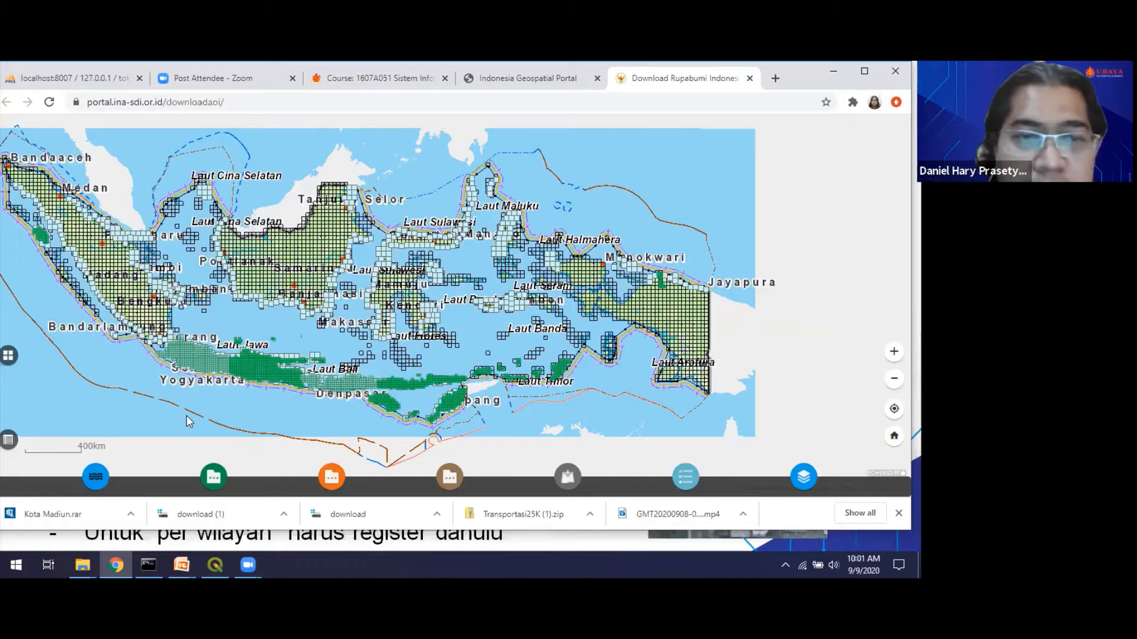
click(256, 411)
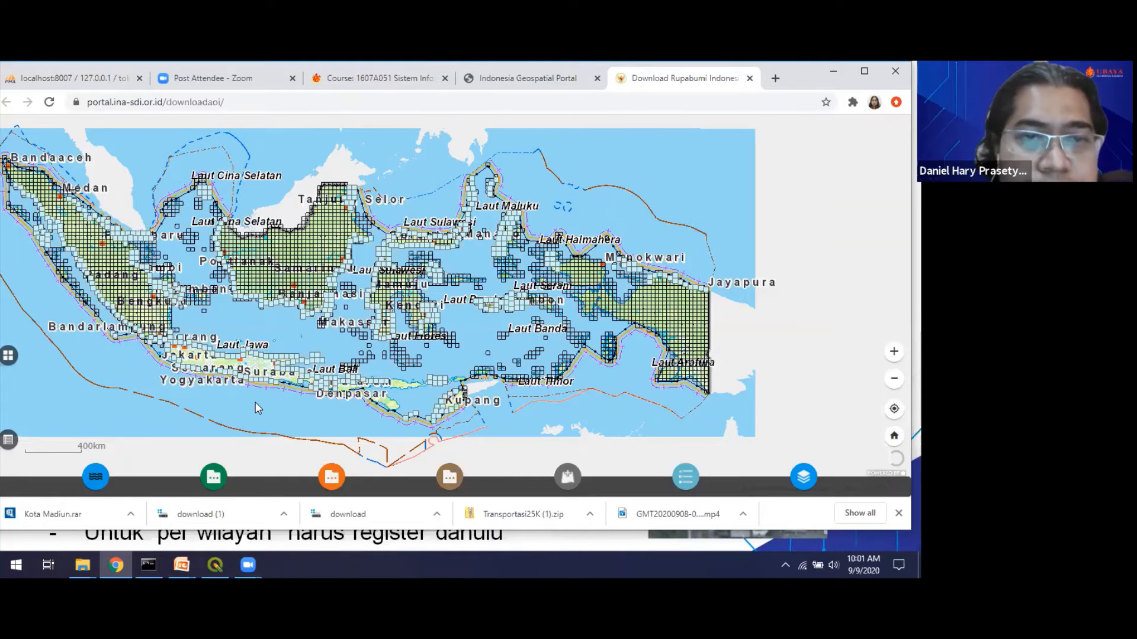
scroll(255, 408, up, 1)
scroll(301, 379, up, 2)
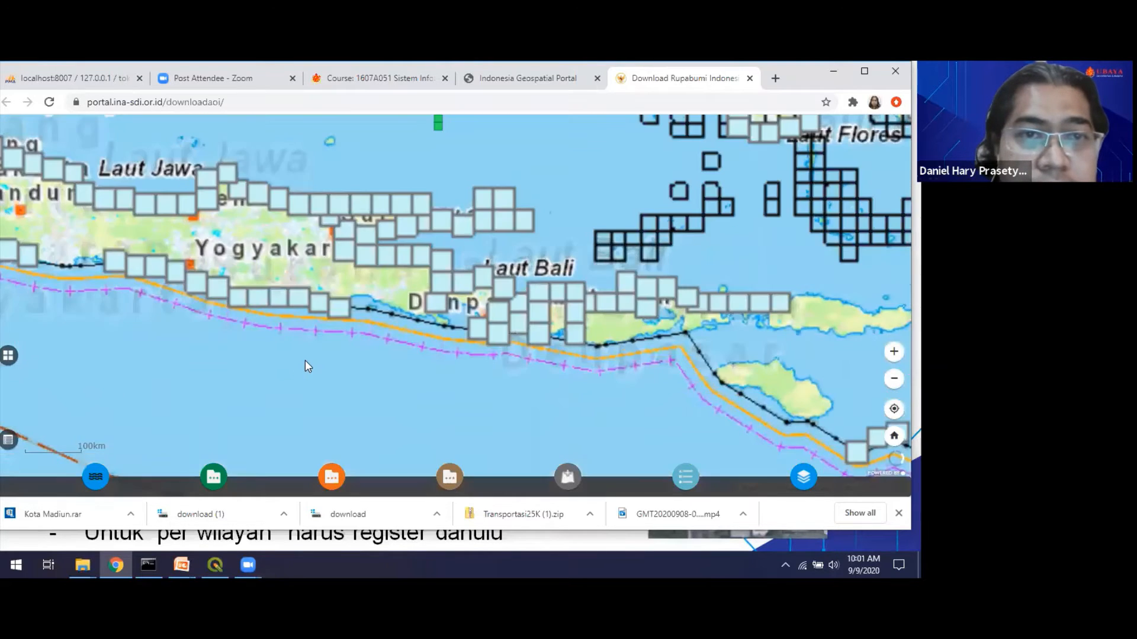
scroll(304, 360, up, 1)
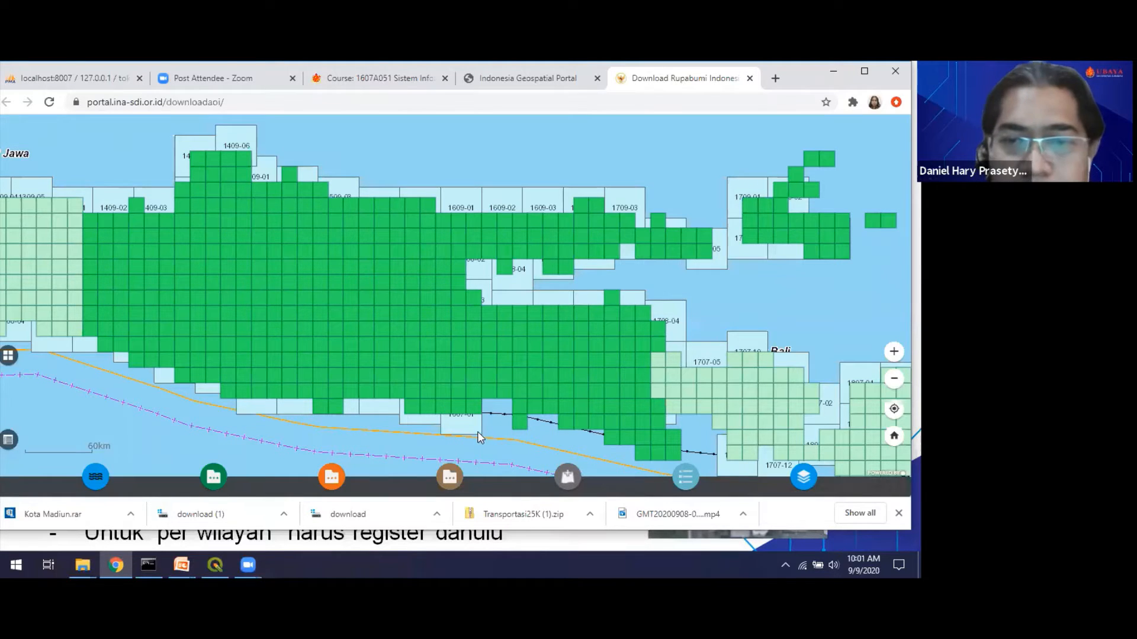
click(814, 482)
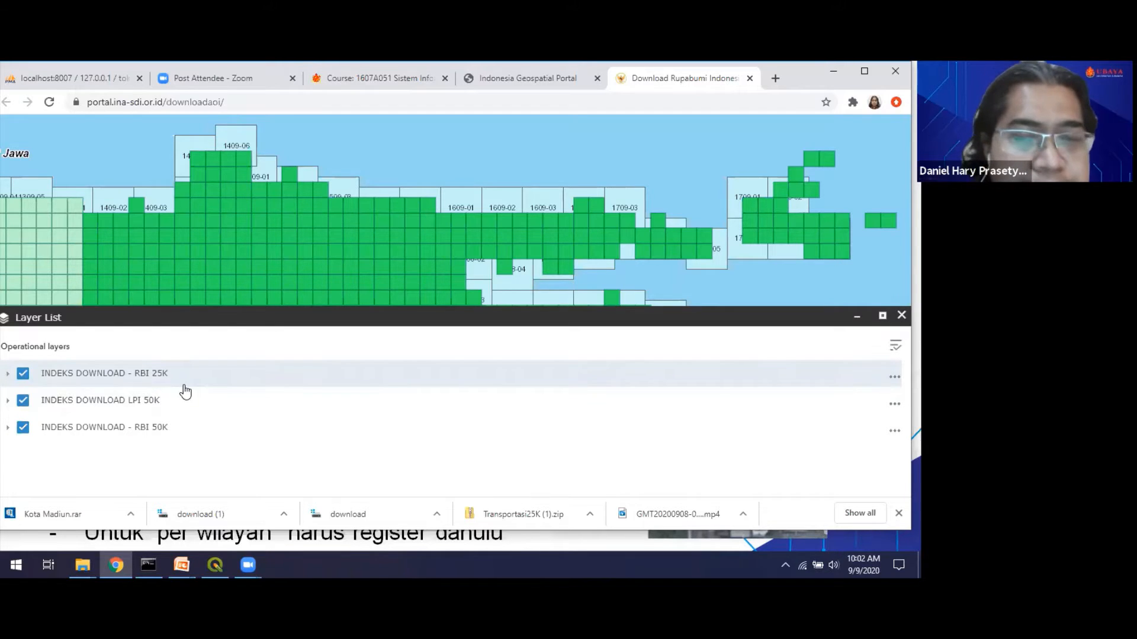
click(23, 374)
click(23, 374)
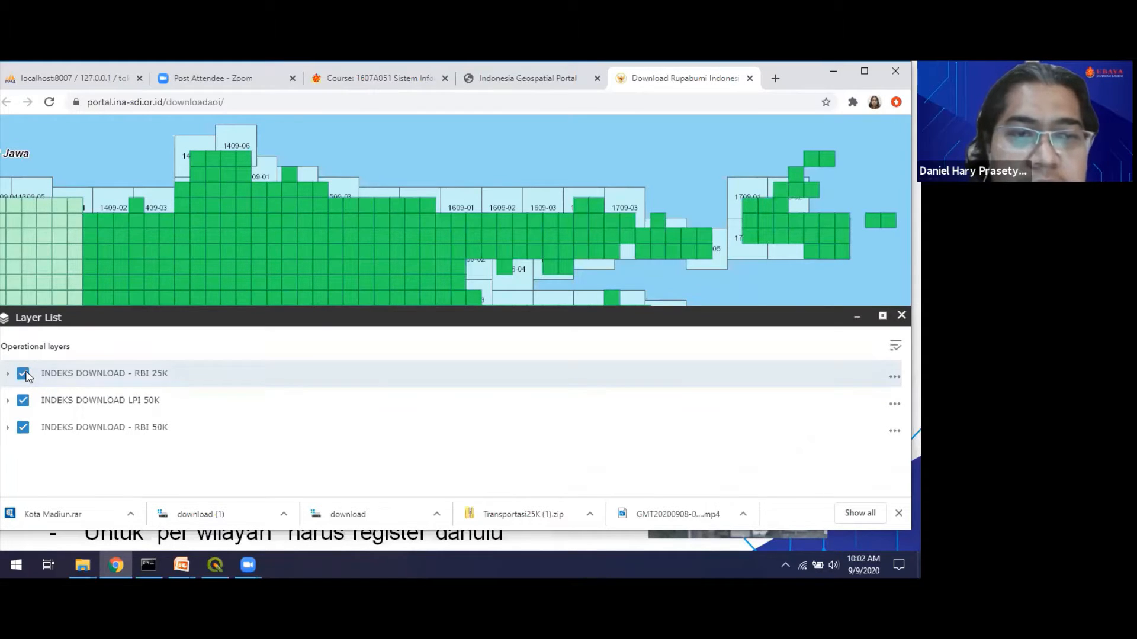
click(24, 374)
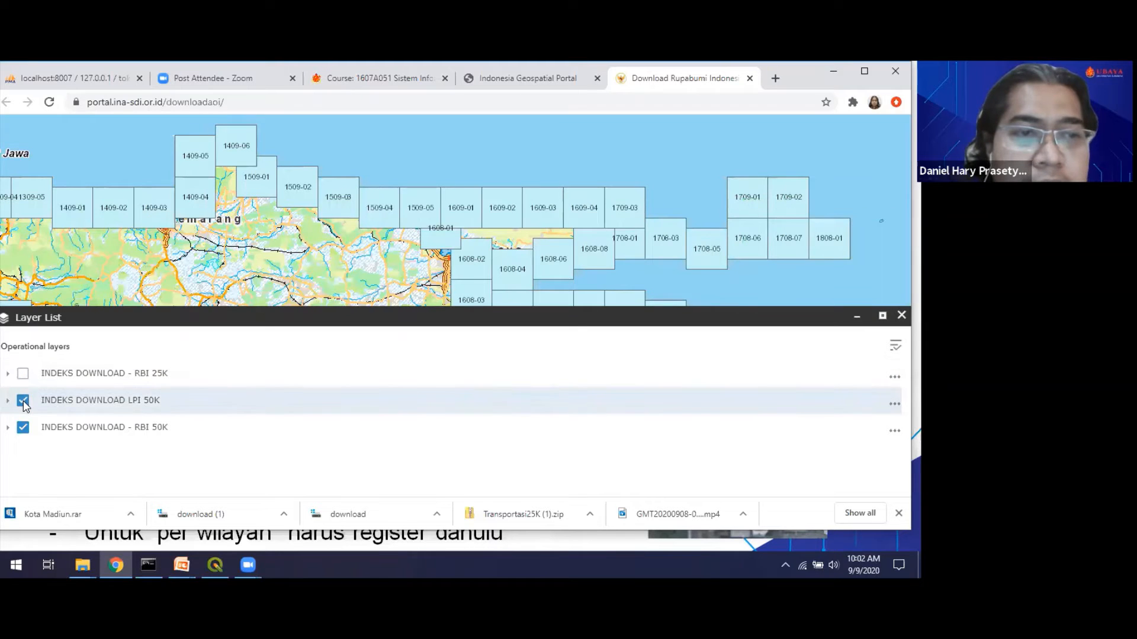
Toggle the INDEKS DOWNLOAD LPI 50K layer off and on to examine which coastal sheets it covers around Java
click(23, 401)
click(23, 401)
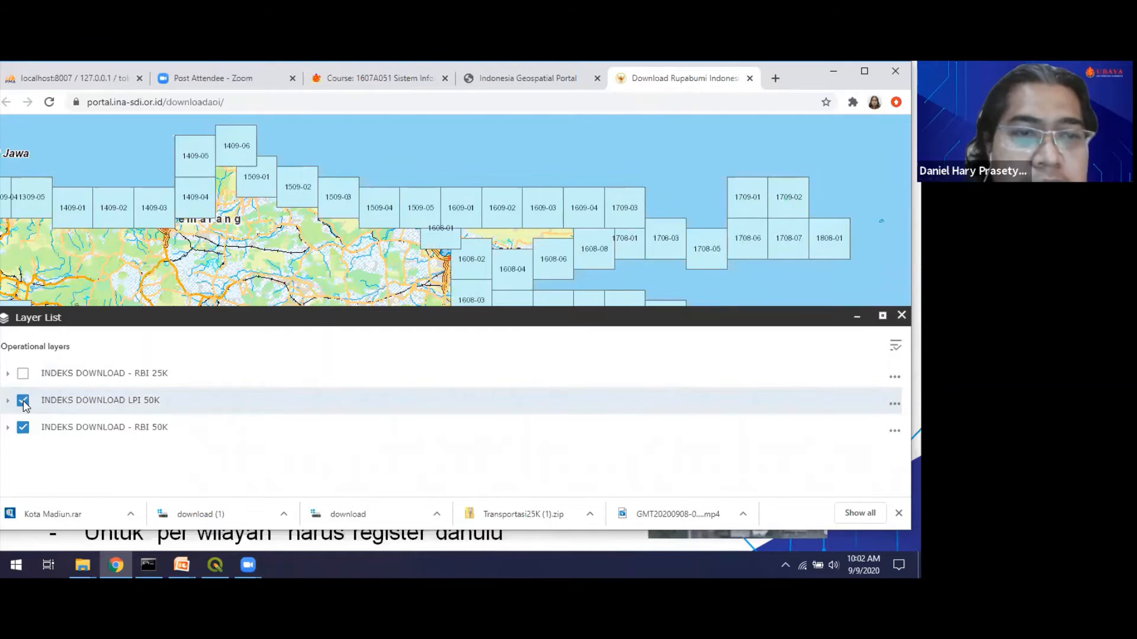
click(23, 401)
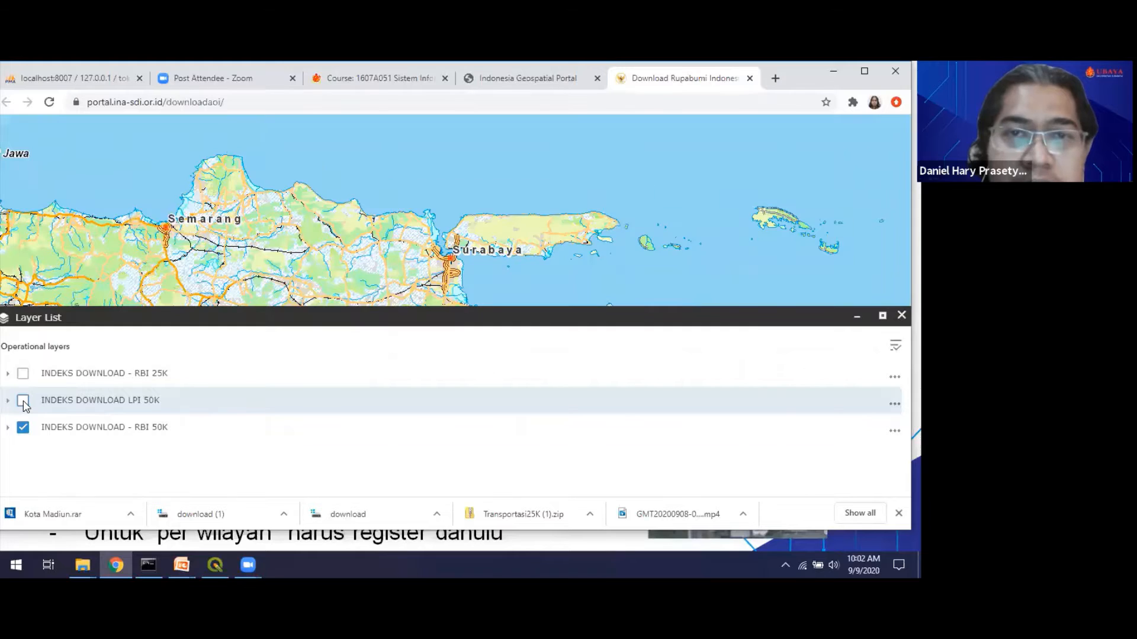
click(23, 402)
click(23, 401)
click(24, 401)
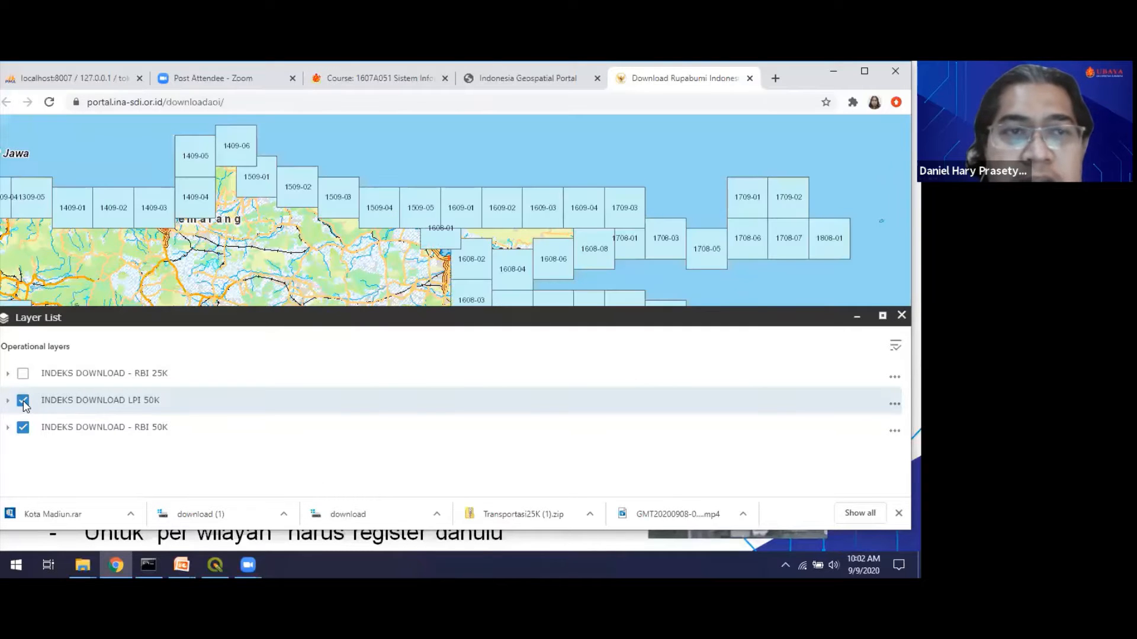
click(24, 402)
click(23, 402)
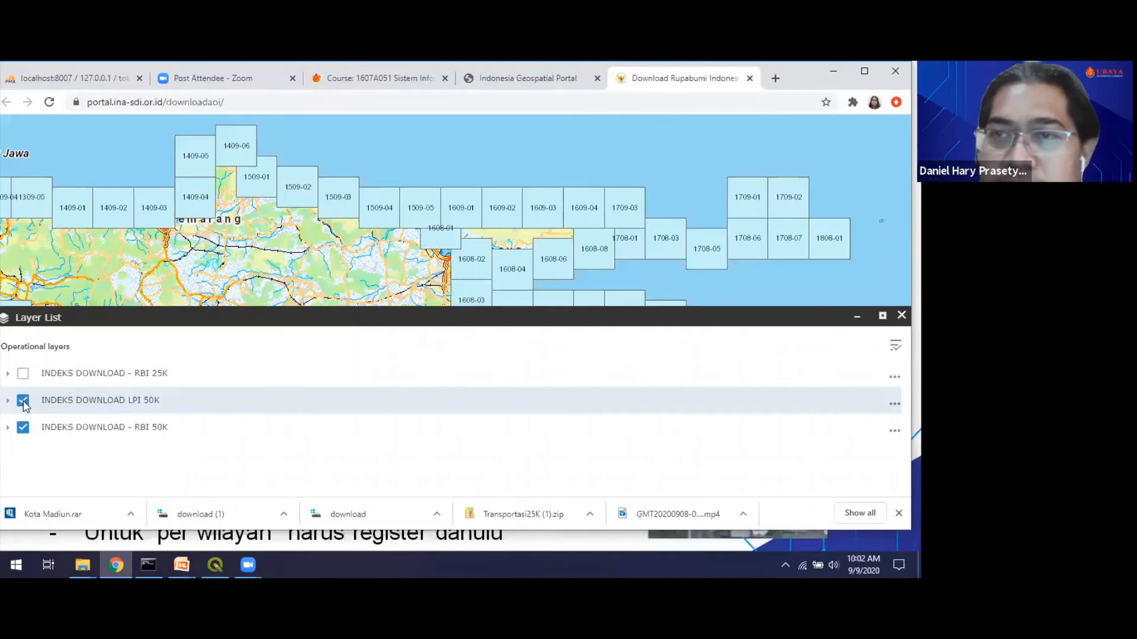
click(23, 401)
click(23, 401)
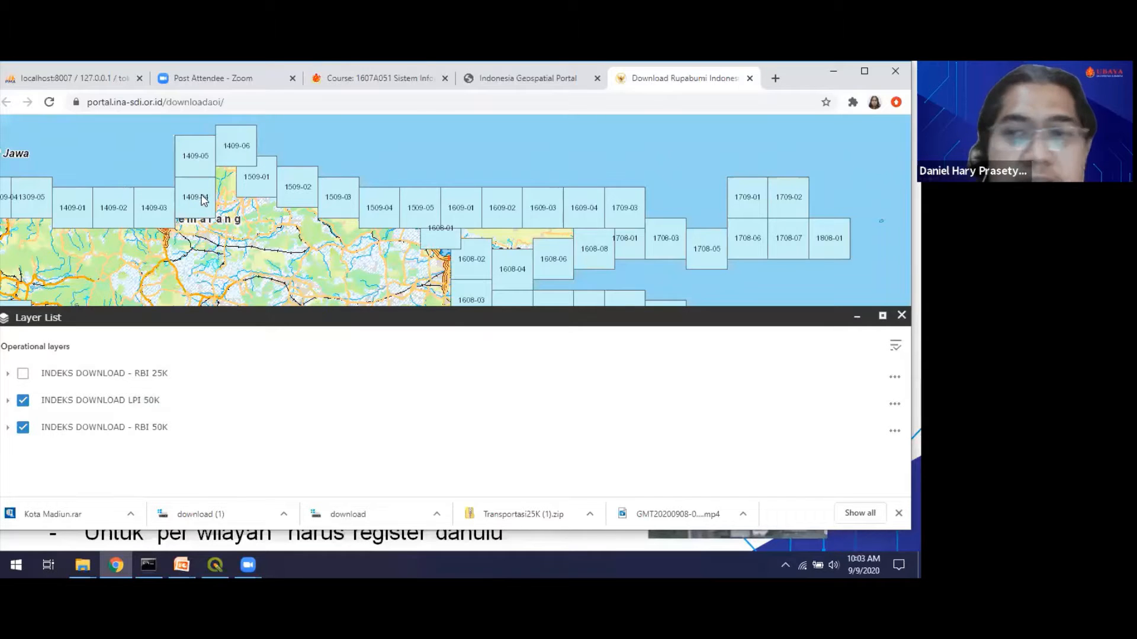
Maximize the browser, compare the map over Sumatra and Kalimantan with and without INDEKS DOWNLOAD - RBI 50K, and leave that layer hidden
click(873, 78)
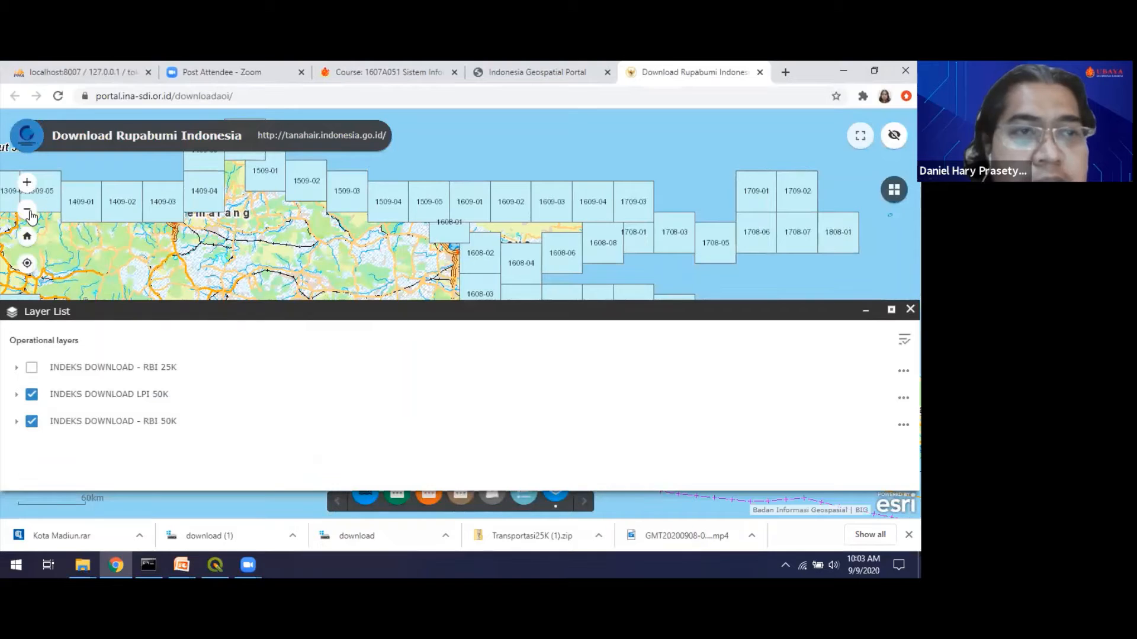
click(26, 211)
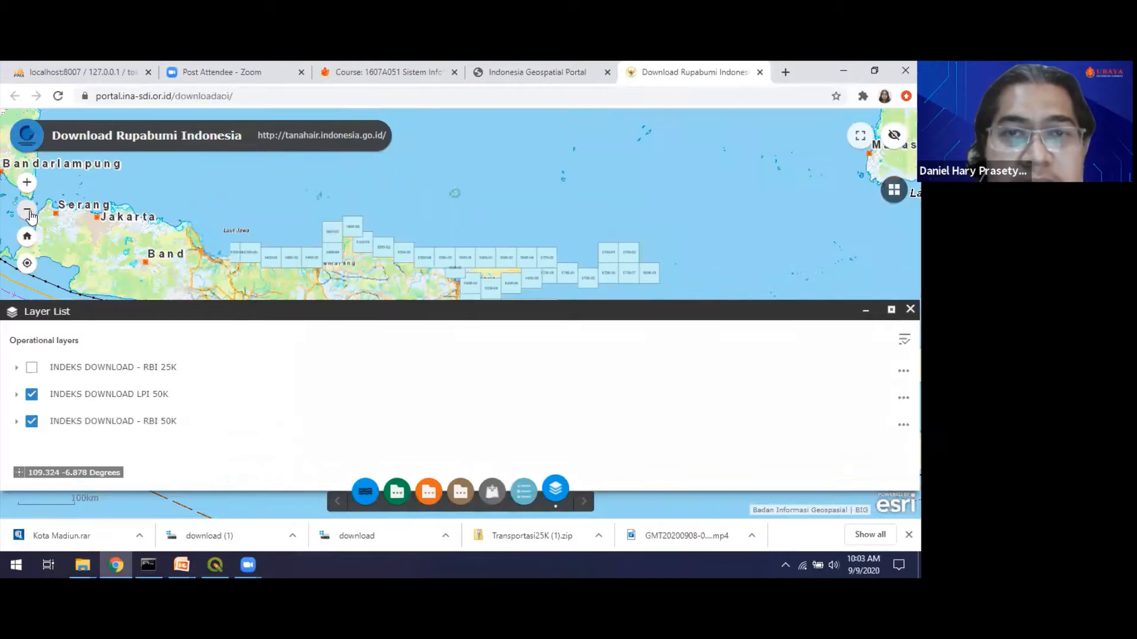
click(28, 214)
drag(432, 114, 484, 297)
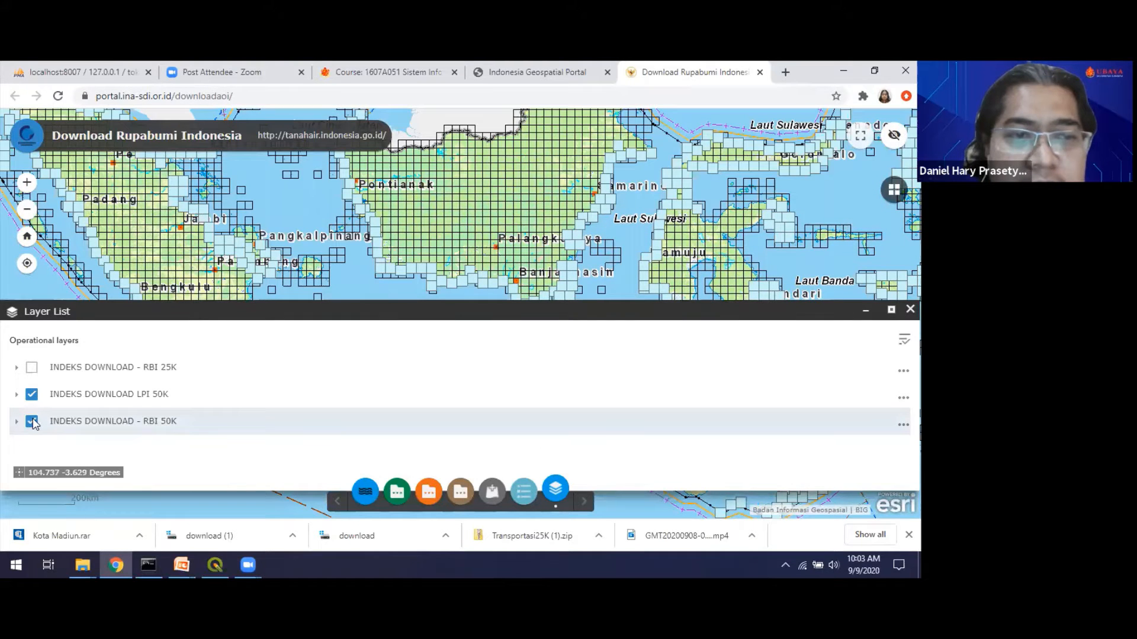
click(33, 421)
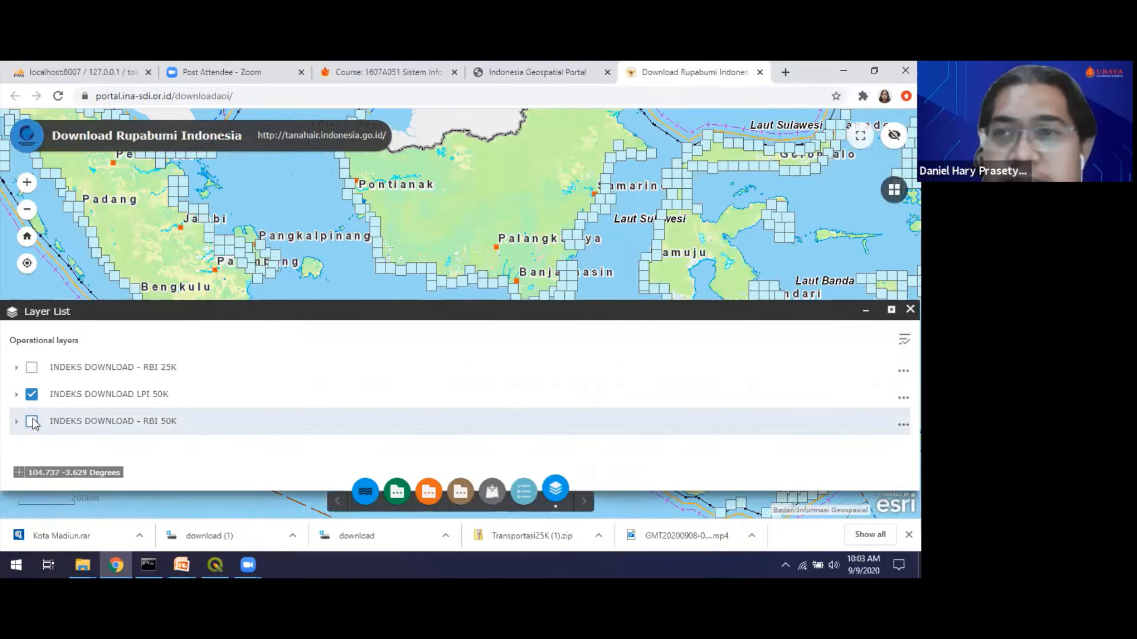
click(33, 422)
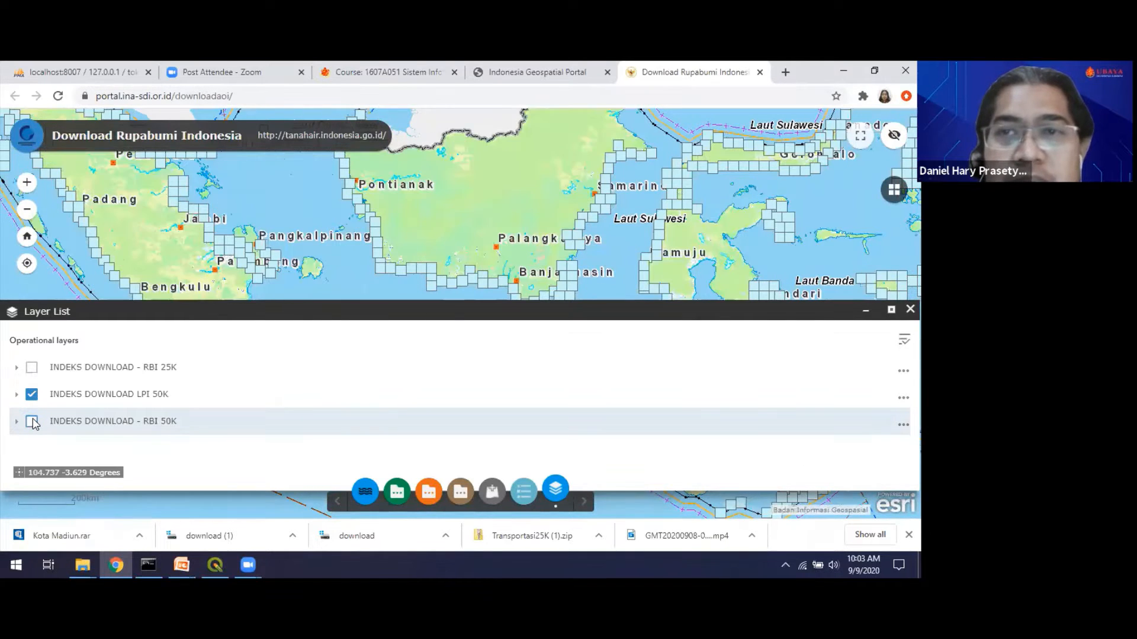
click(32, 422)
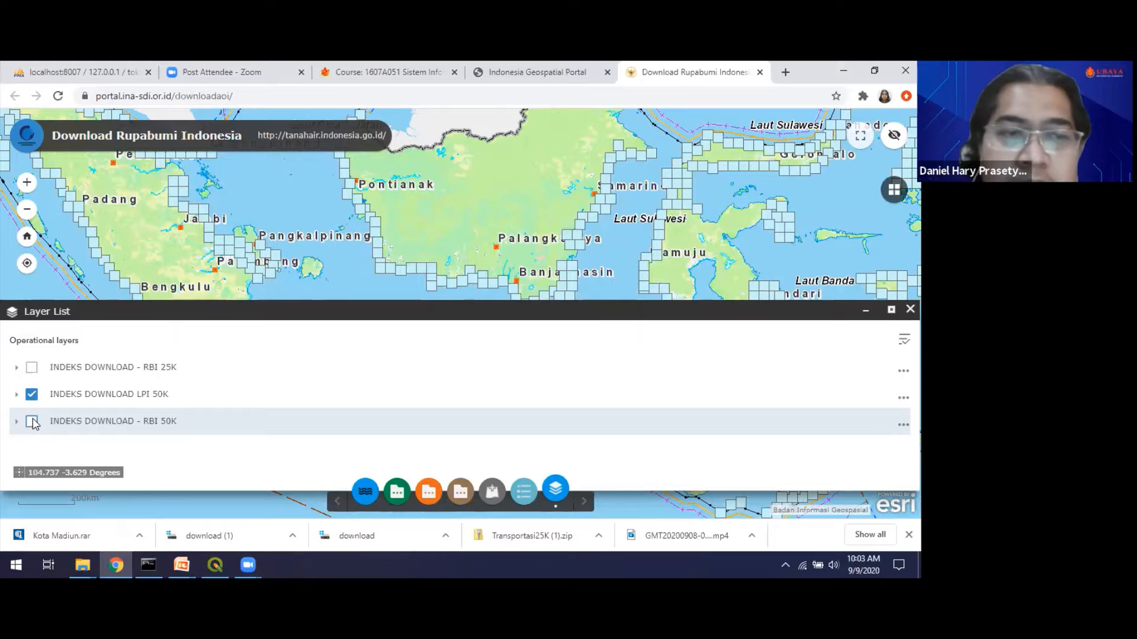
click(32, 422)
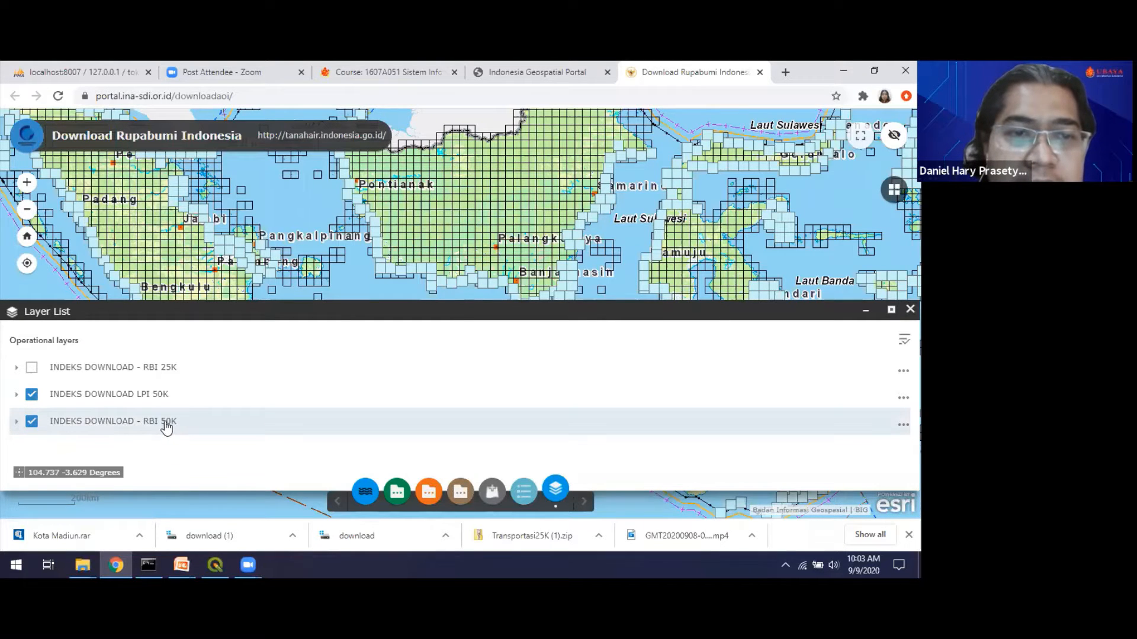
click(32, 421)
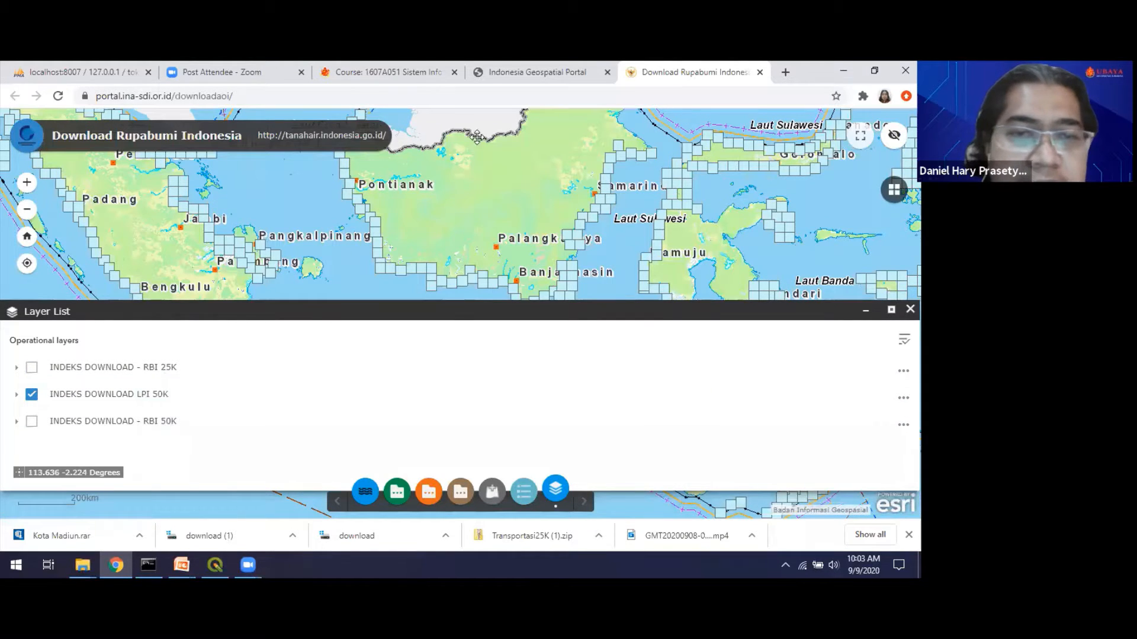
Examine the INDEKS DOWNLOAD LPI 50K coastal sheets along Java and Bali, then return the map to its default extent
drag(480, 287, 476, 177)
drag(421, 229, 434, 156)
click(27, 184)
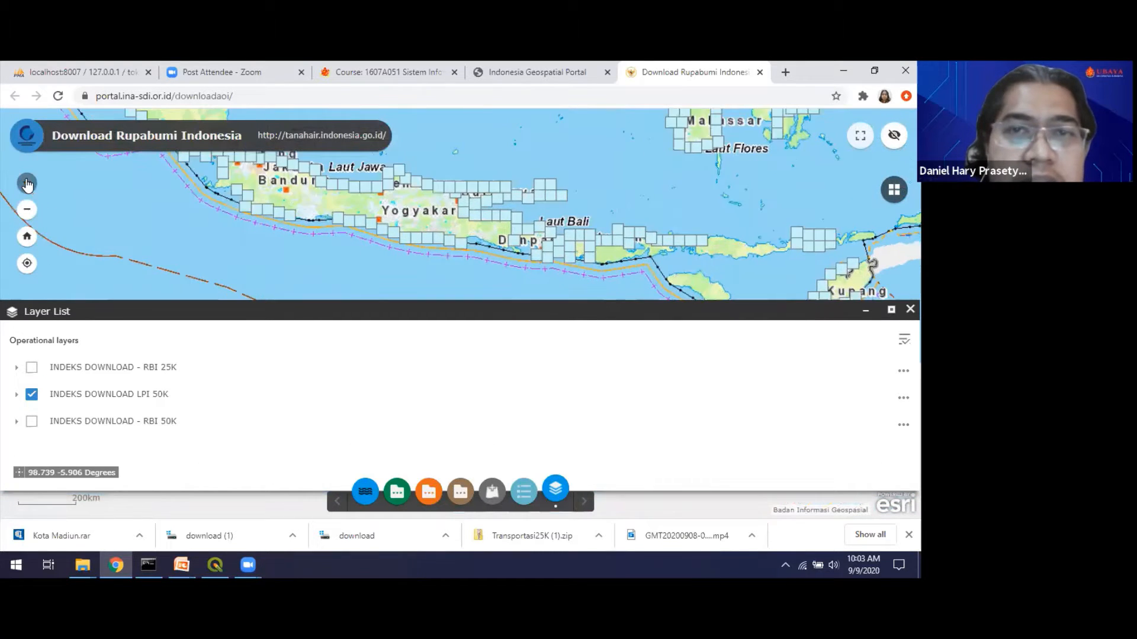
drag(326, 217, 324, 311)
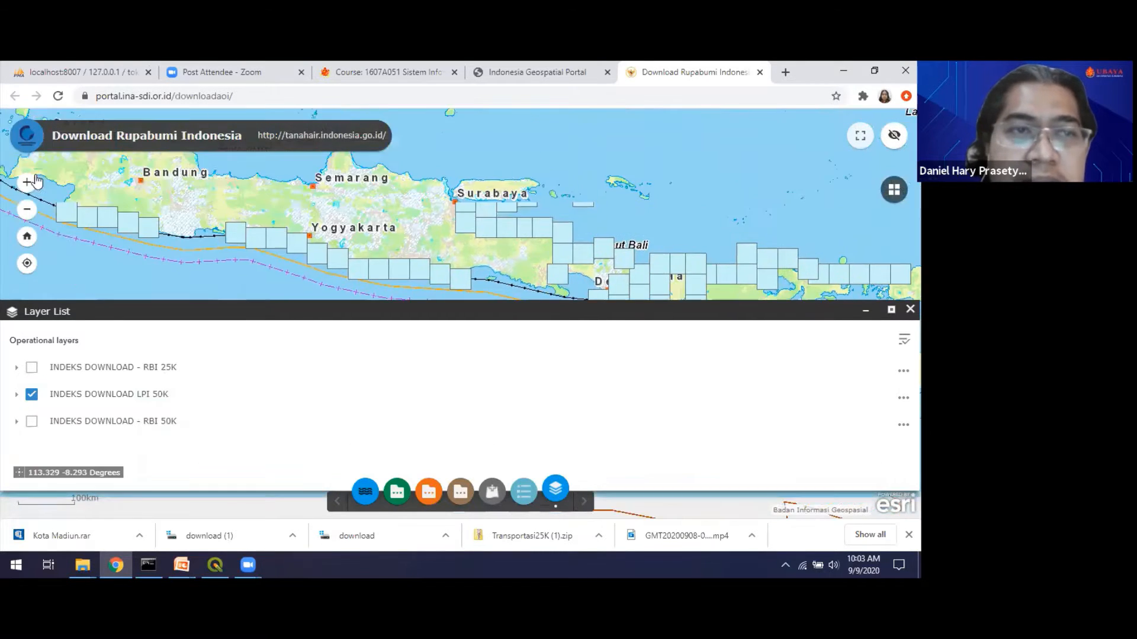
click(27, 182)
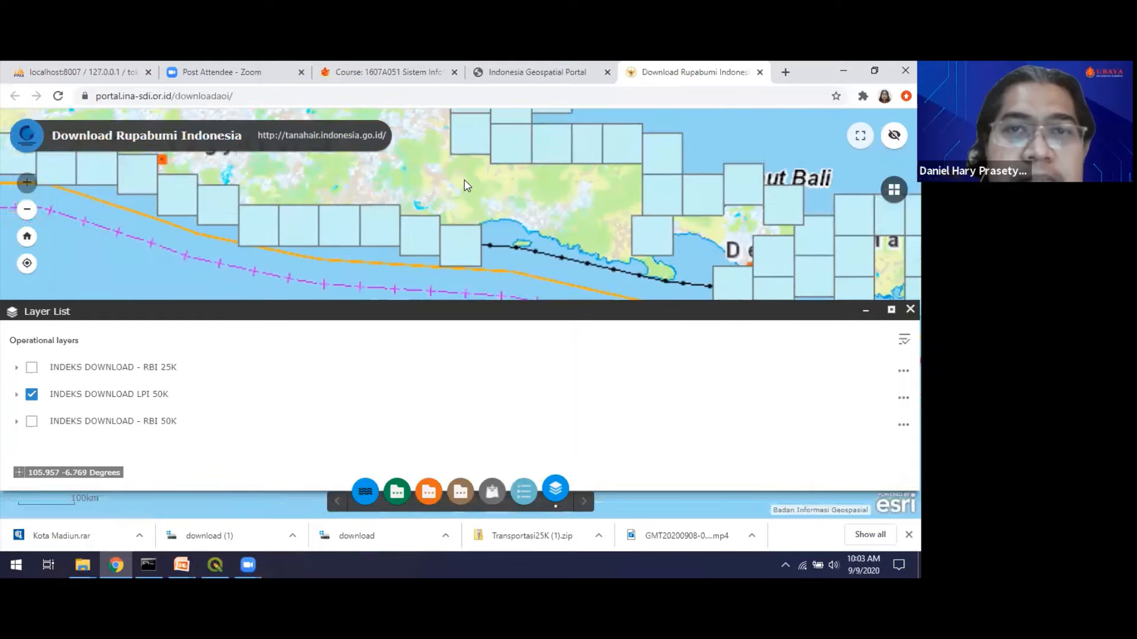
scroll(465, 180, down, 5)
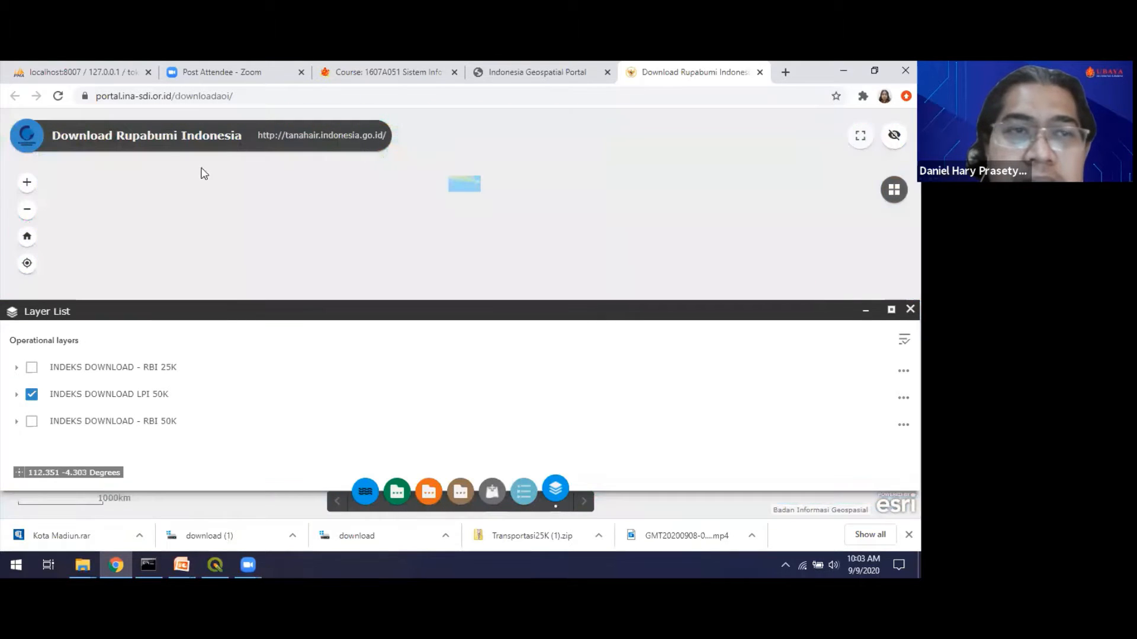
click(27, 182)
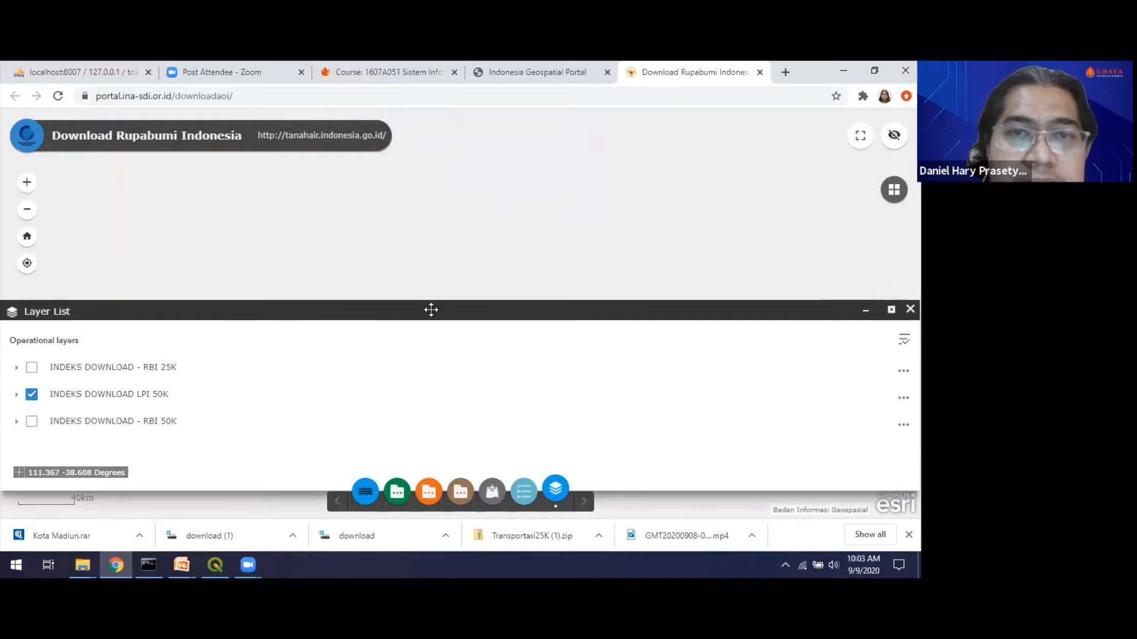
click(28, 237)
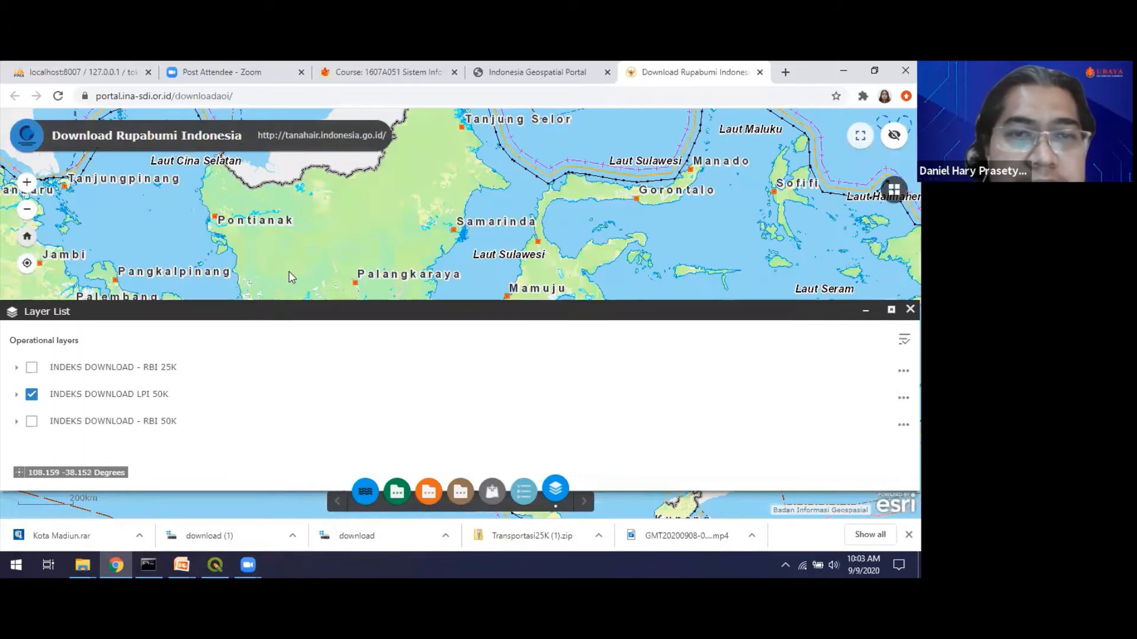
Compare the East Java sheets with and without INDEKS DOWNLOAD - RBI 25K, leaving that layer hidden
drag(394, 273, 398, 207)
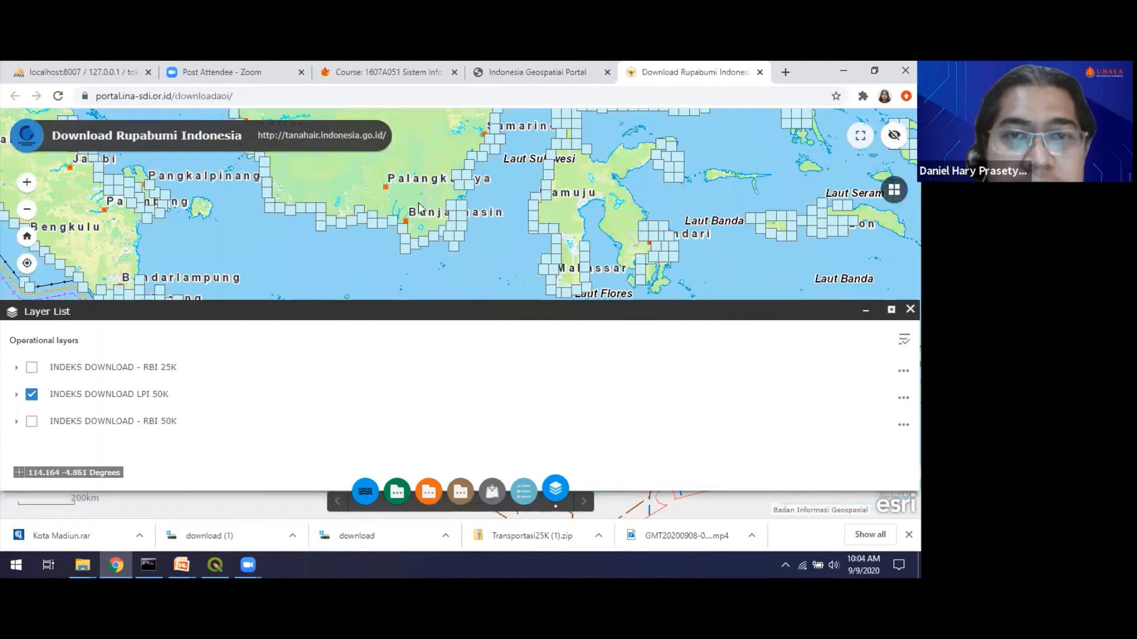
drag(405, 284, 413, 217)
scroll(414, 213, up, 3)
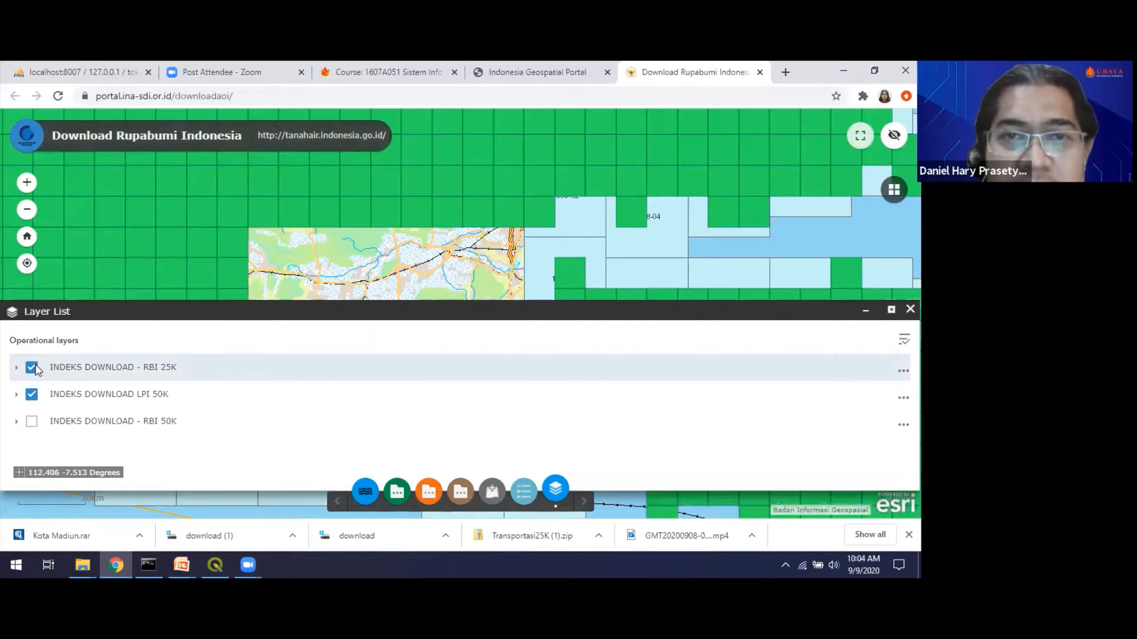
click(33, 368)
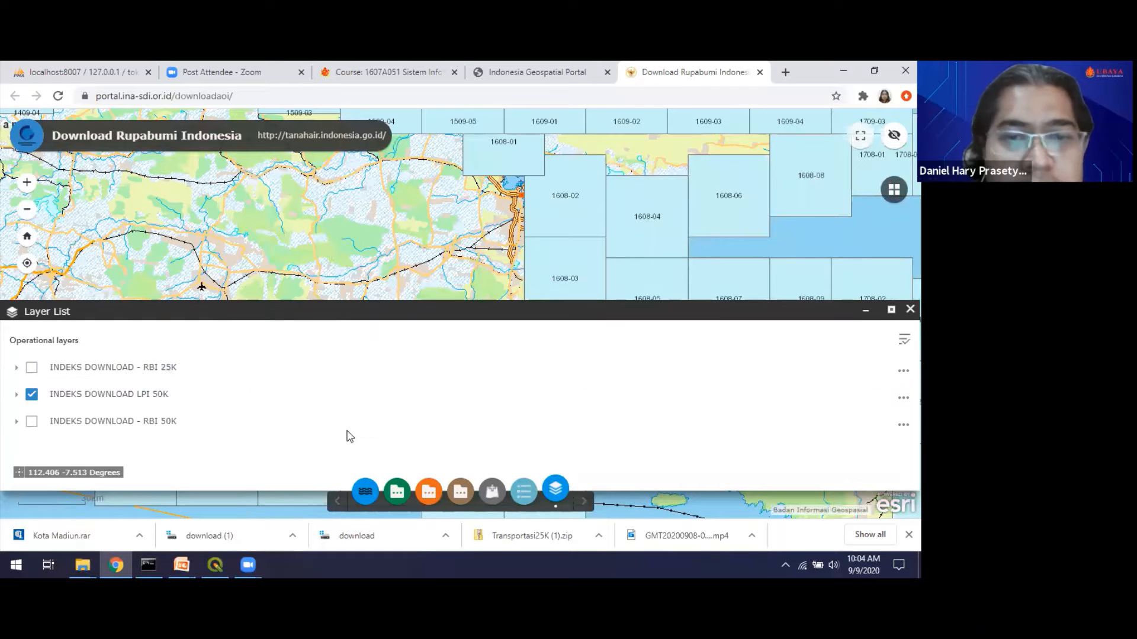
Open the Download RBI Skala 25K tools and review the clip layers offered by Geologi 25K and Batas Wilayah 25K
click(461, 493)
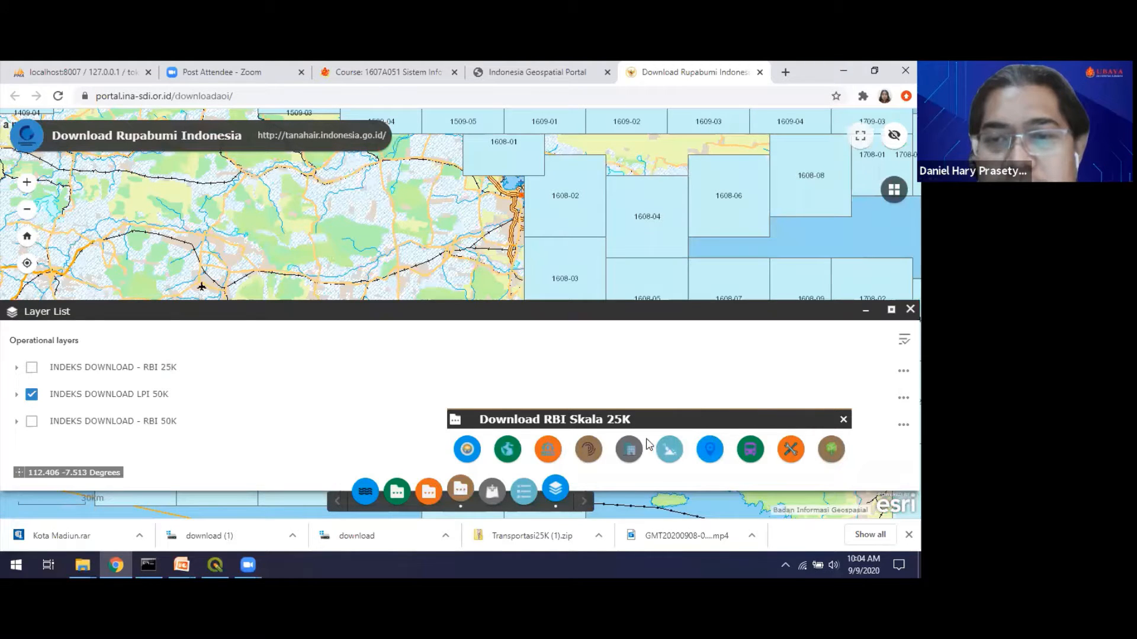
click(468, 448)
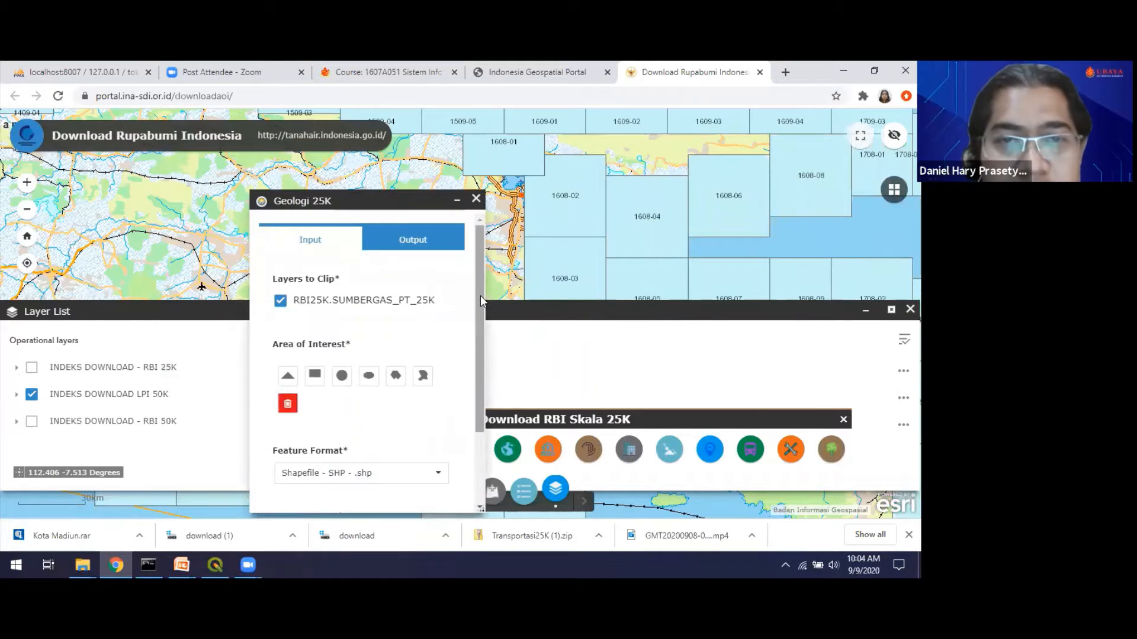
drag(476, 296, 472, 267)
click(476, 198)
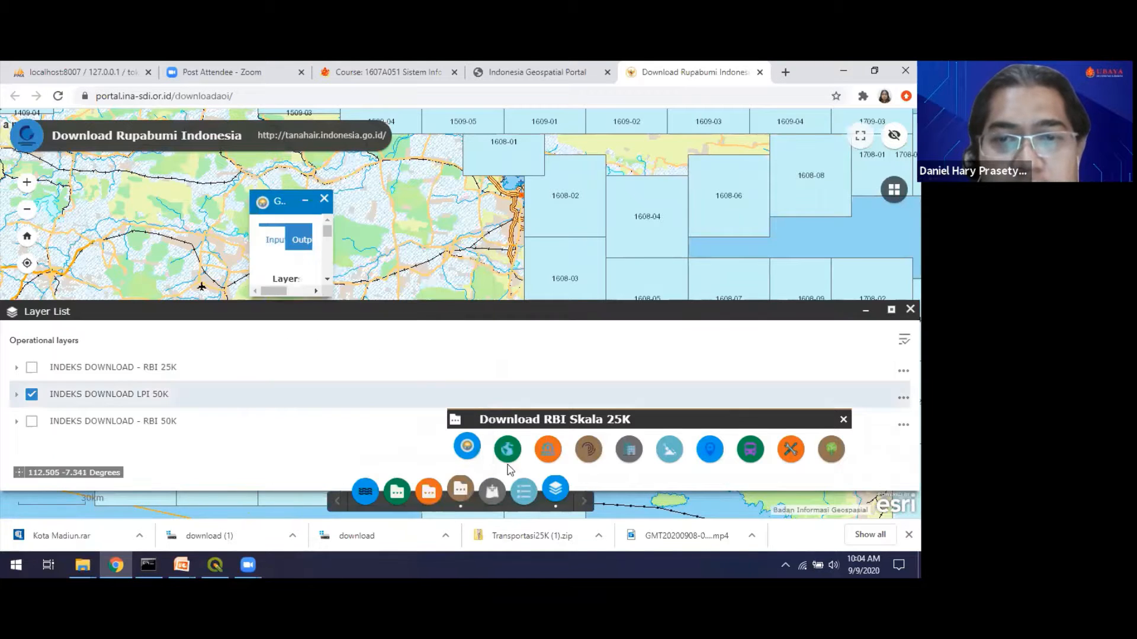
click(509, 450)
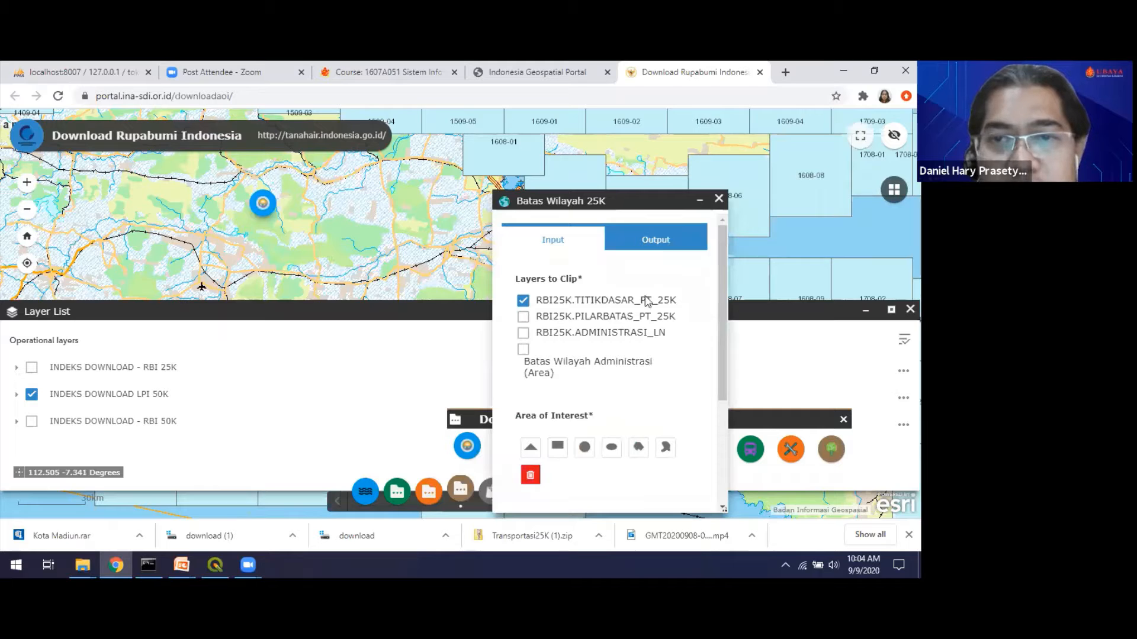
click(718, 200)
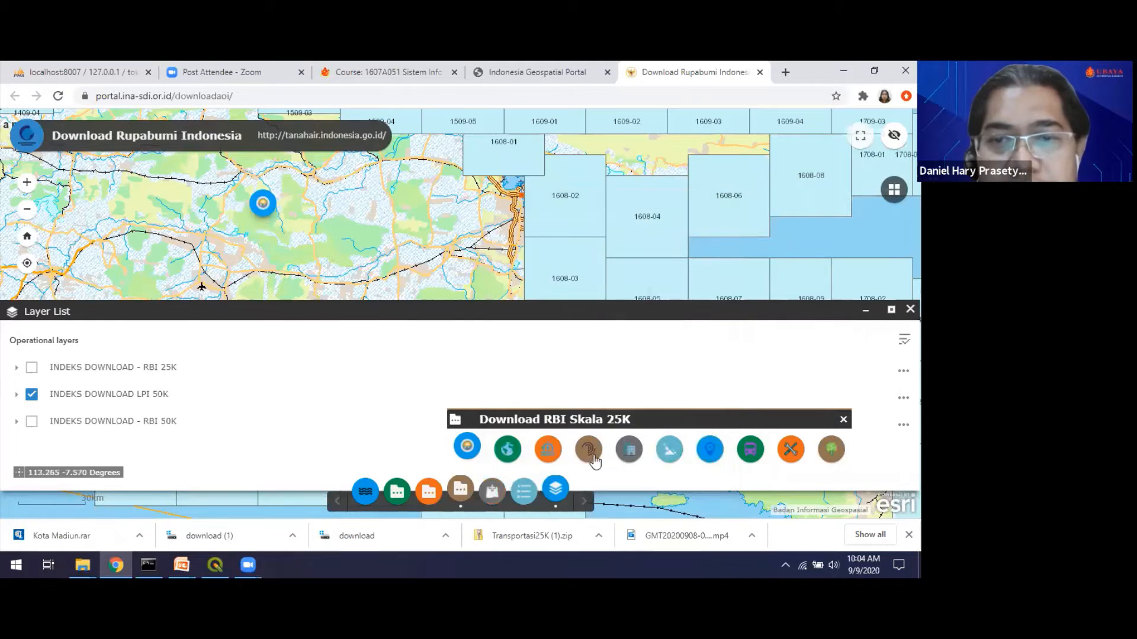
Review the clip layers and options offered by Hidrografi 25K and Hipsografi 25K, putting each dialog away after viewing
click(549, 449)
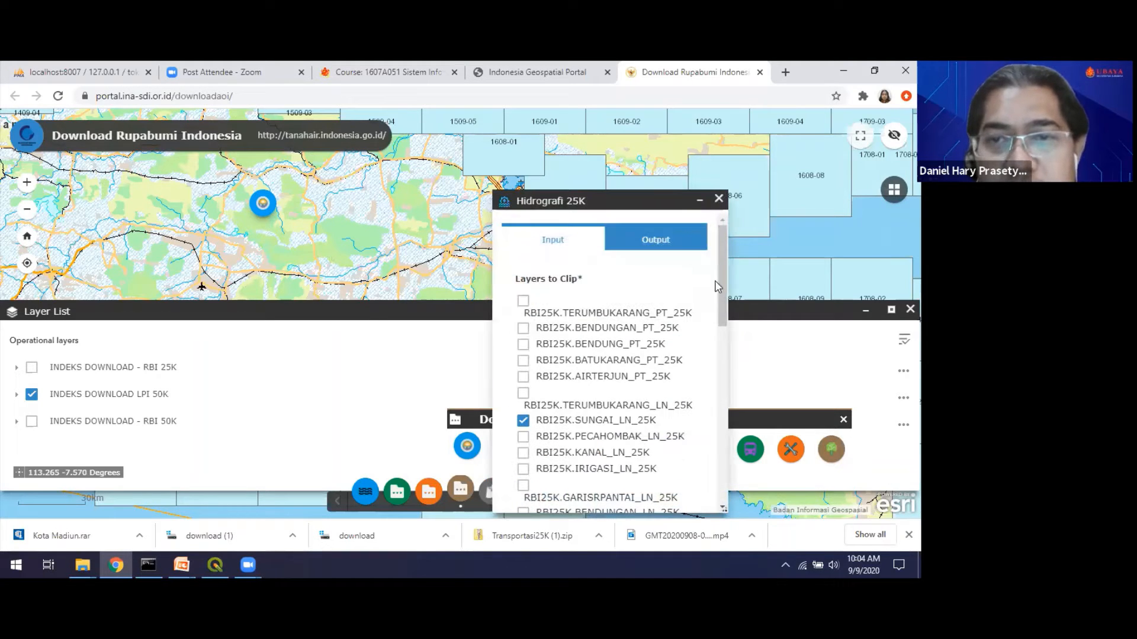
drag(718, 287, 728, 336)
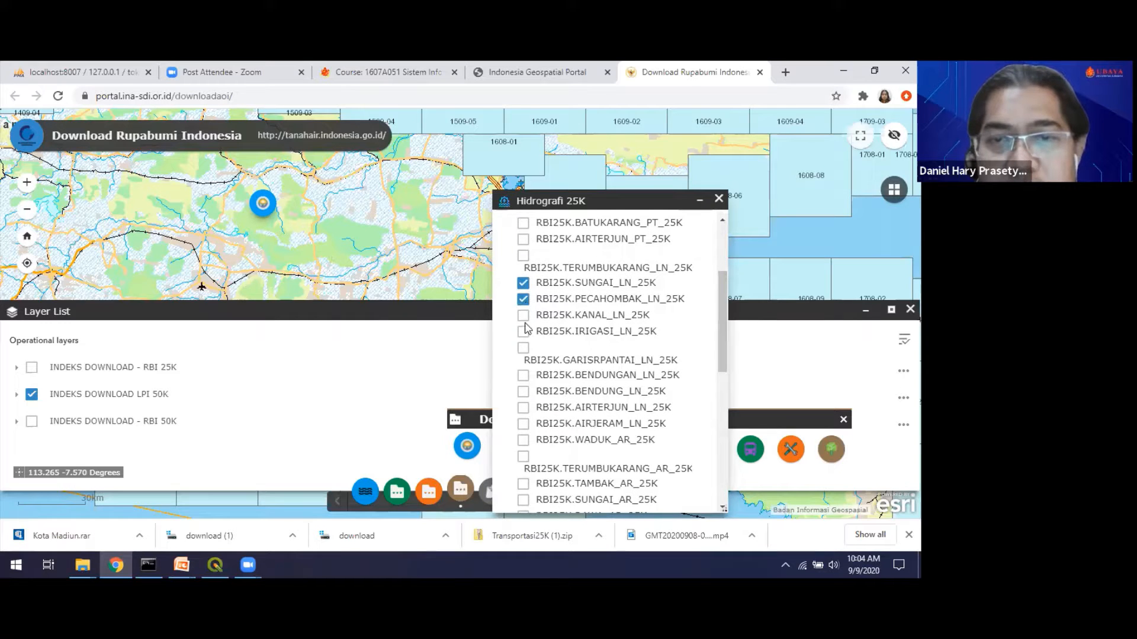
click(723, 408)
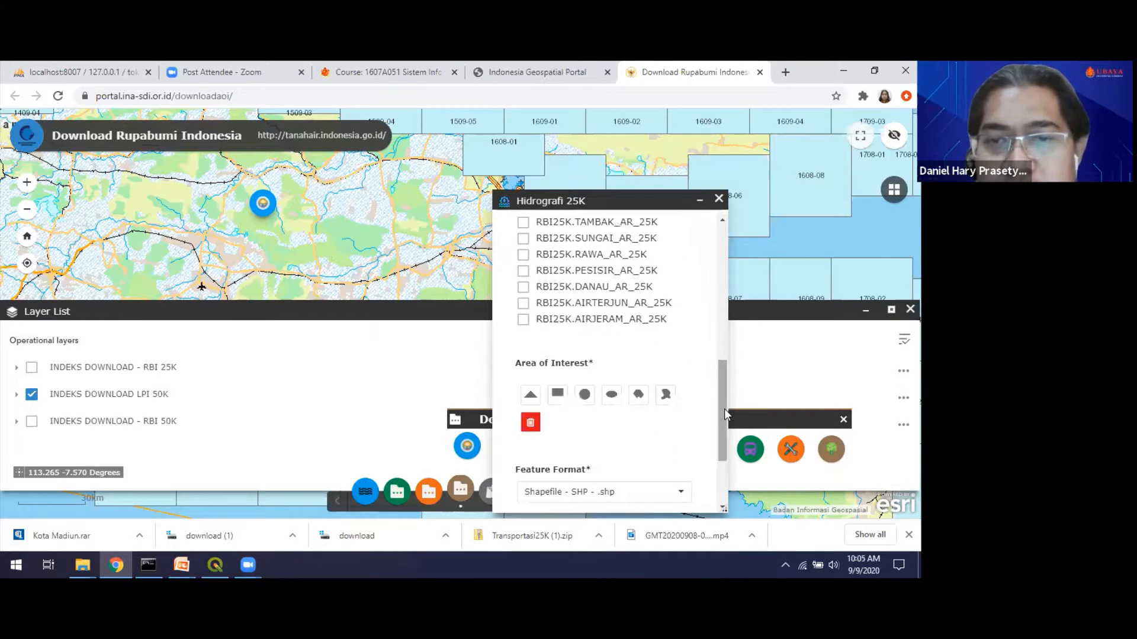
click(718, 199)
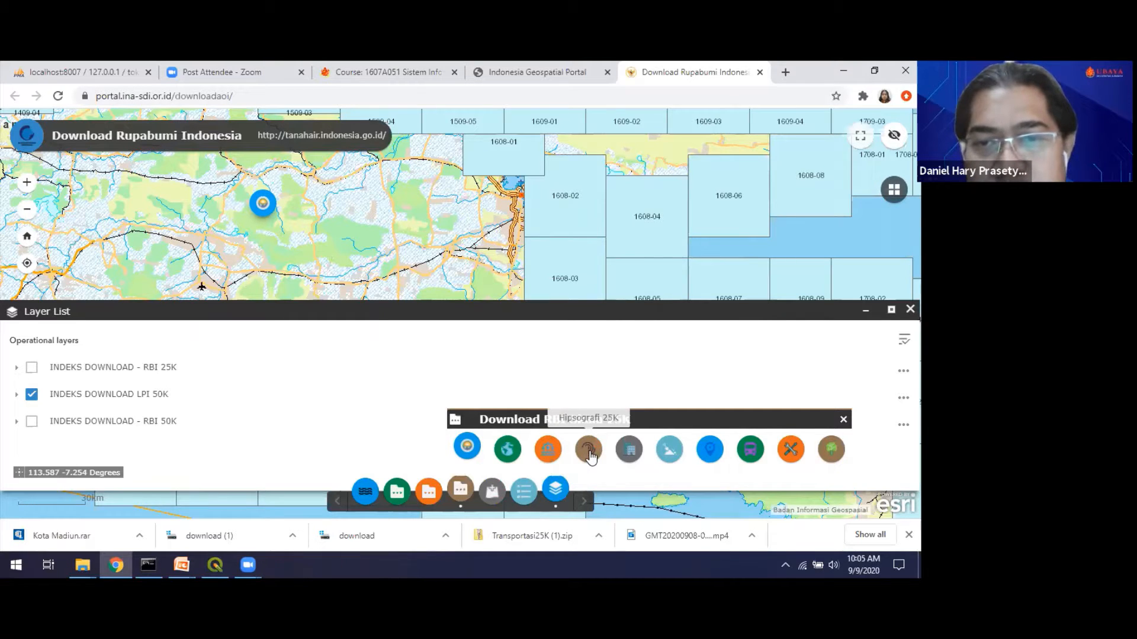
click(589, 452)
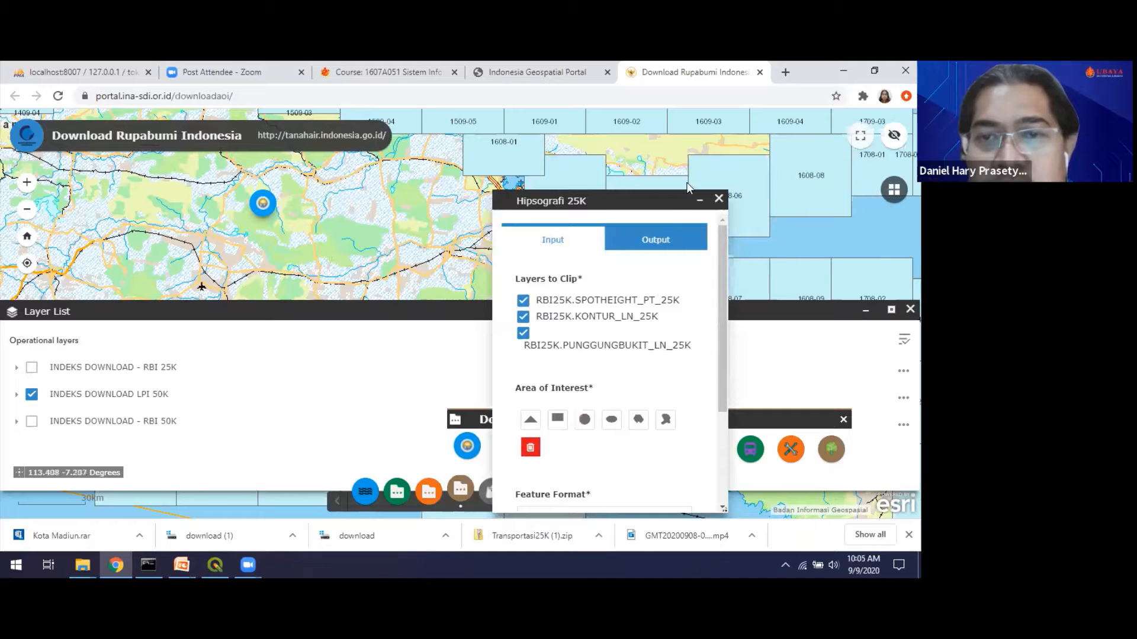
click(700, 203)
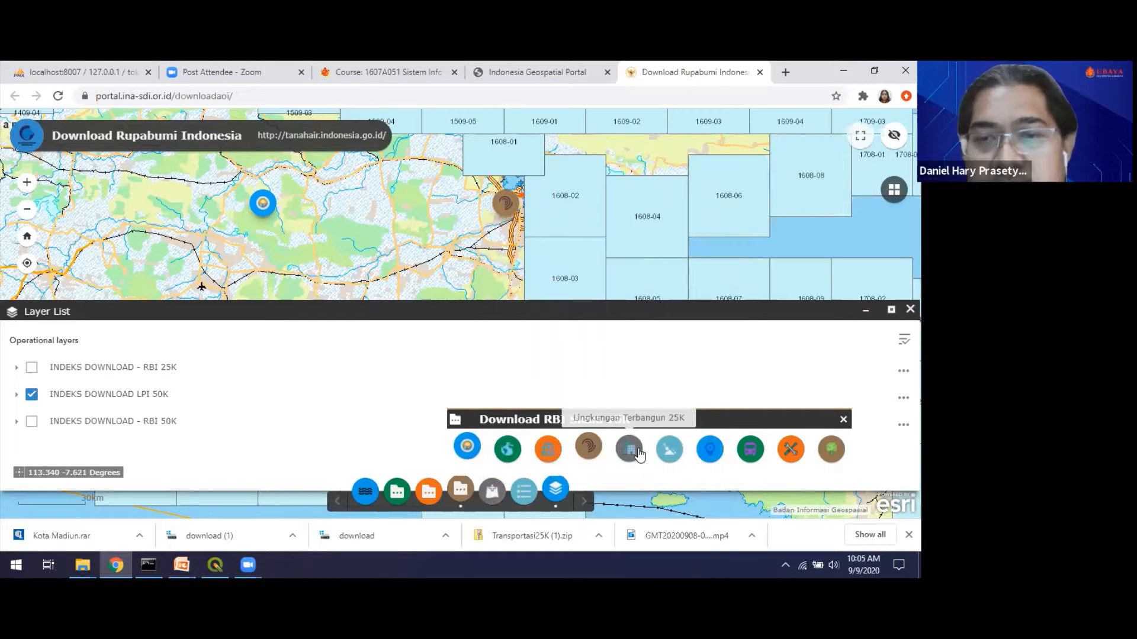
Review the clip layers offered by Lingkungan Terbangun 25K and Tanah 25K
click(631, 450)
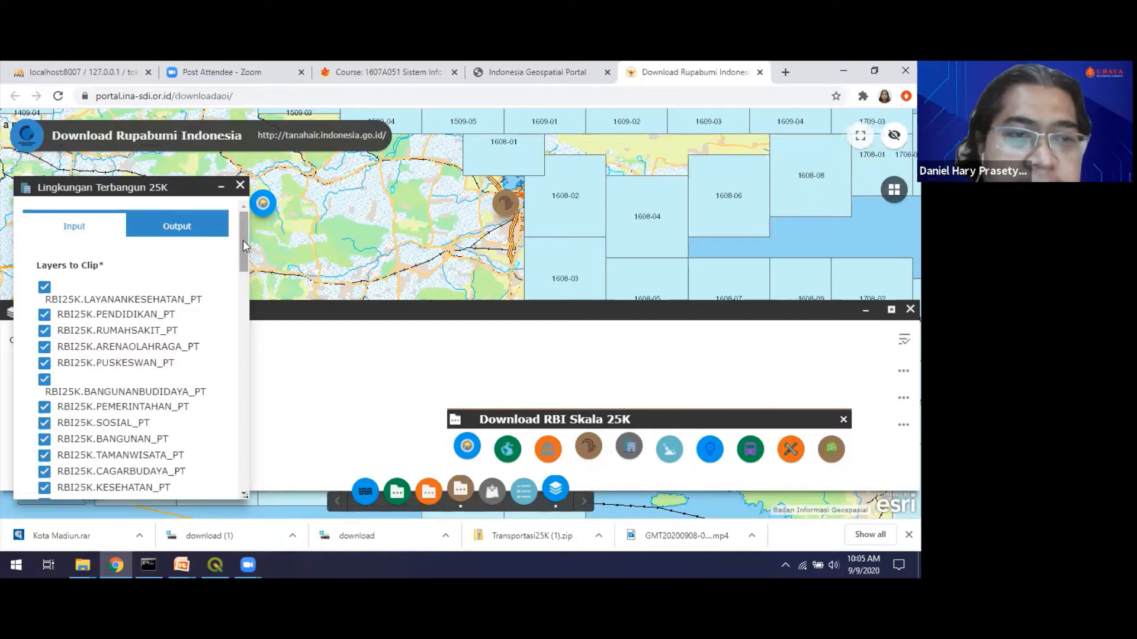
scroll(172, 269, down, 3)
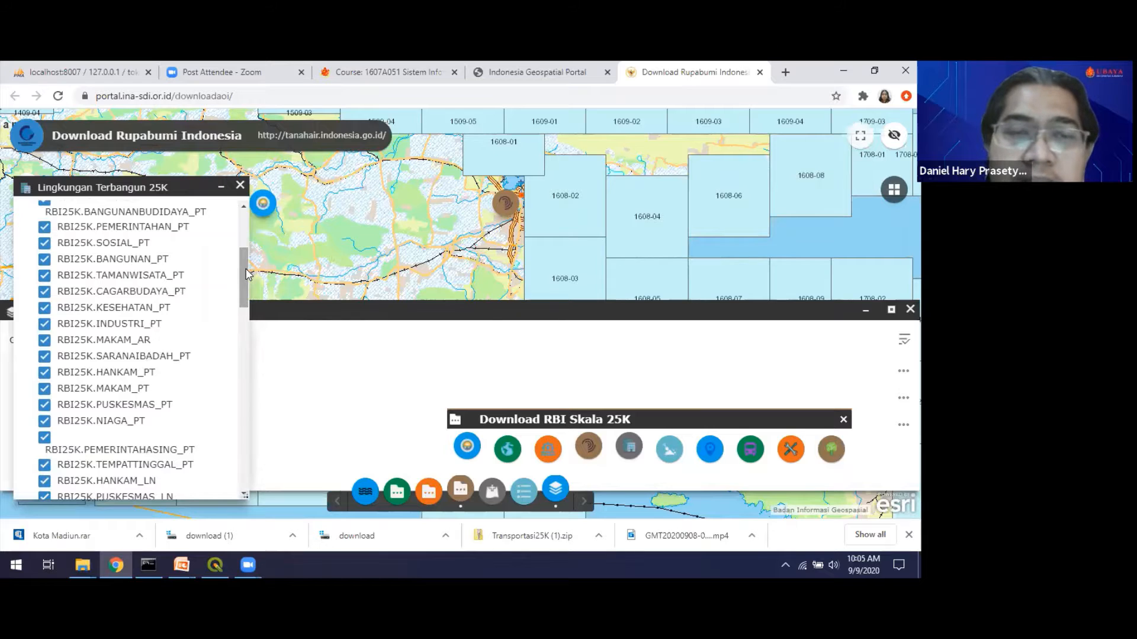
drag(247, 274, 247, 388)
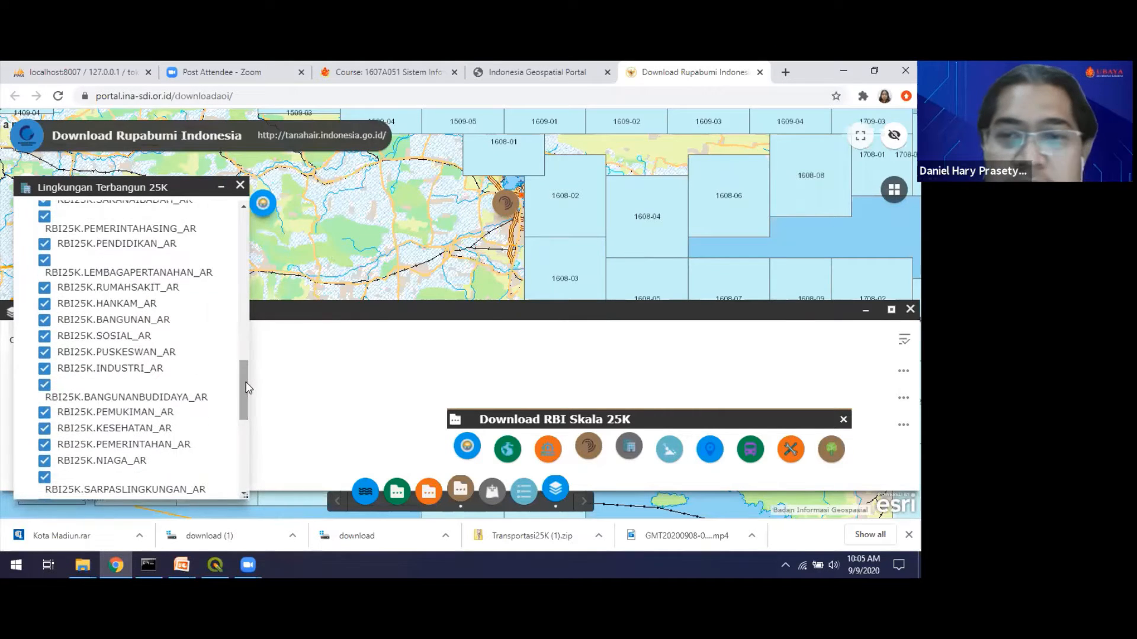
click(240, 186)
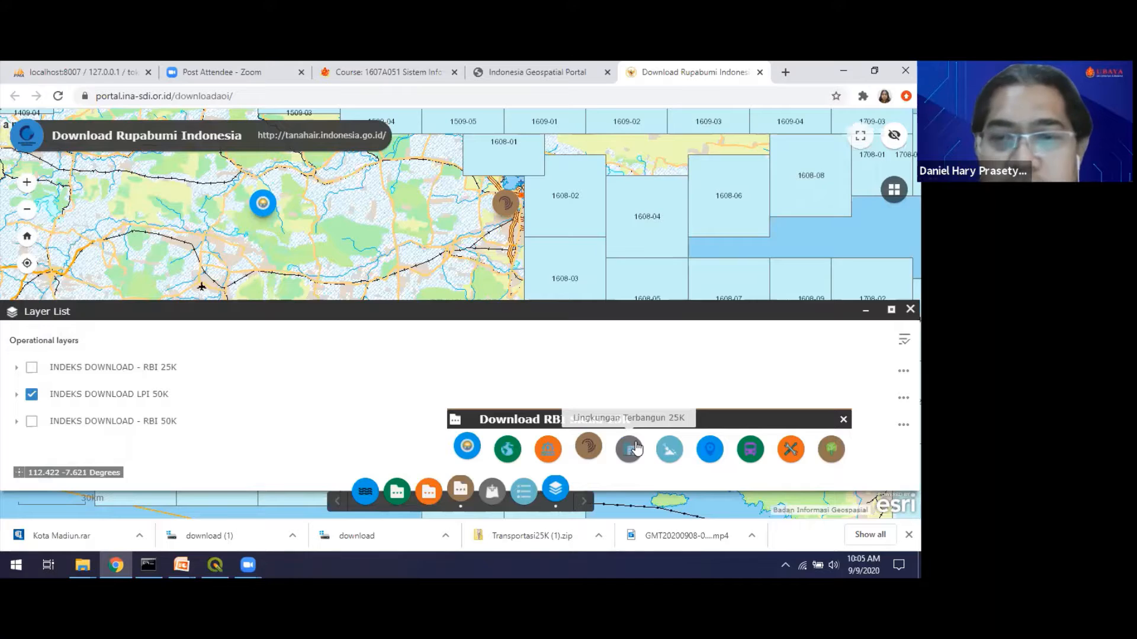
click(676, 463)
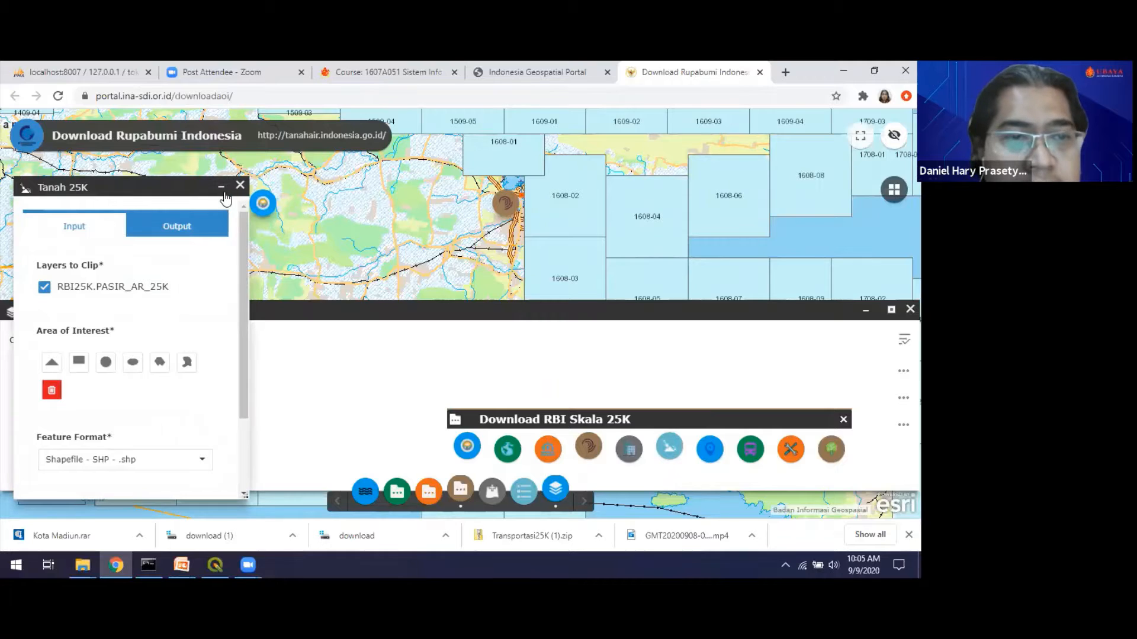
drag(244, 266, 252, 180)
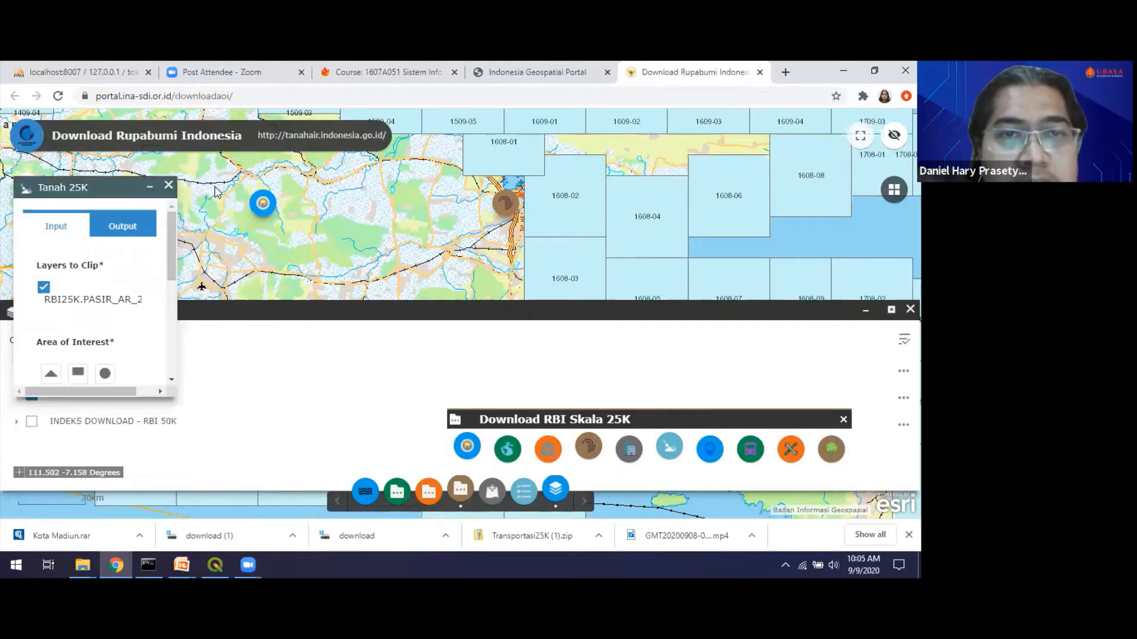
Open the Transportasi 25K download tool and look through its list of layers to clip
click(751, 455)
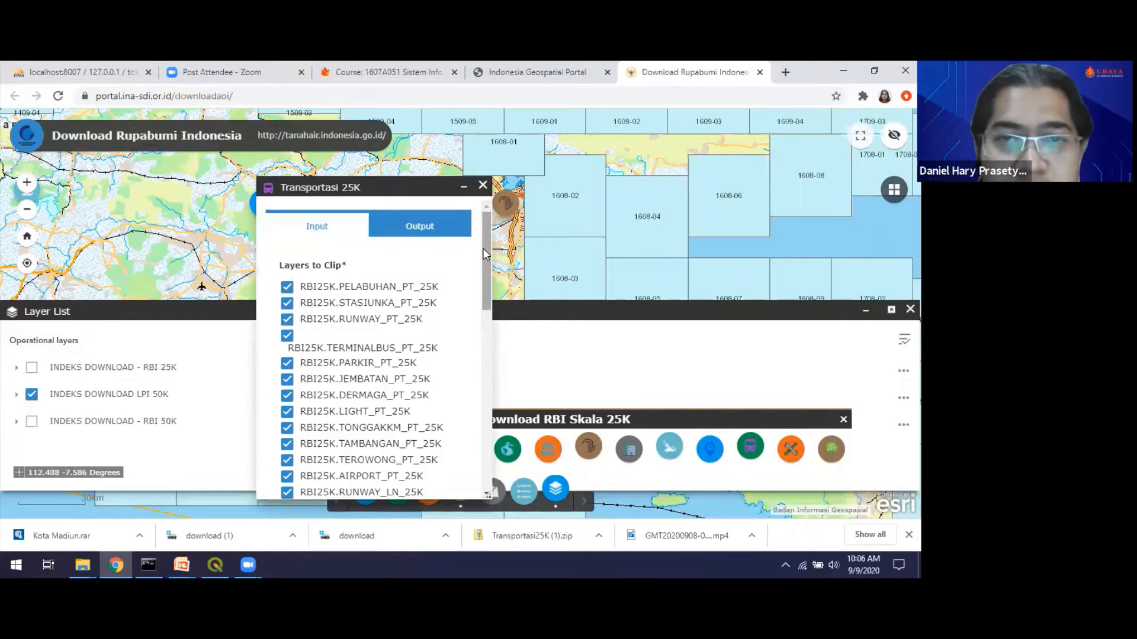
drag(485, 247, 490, 339)
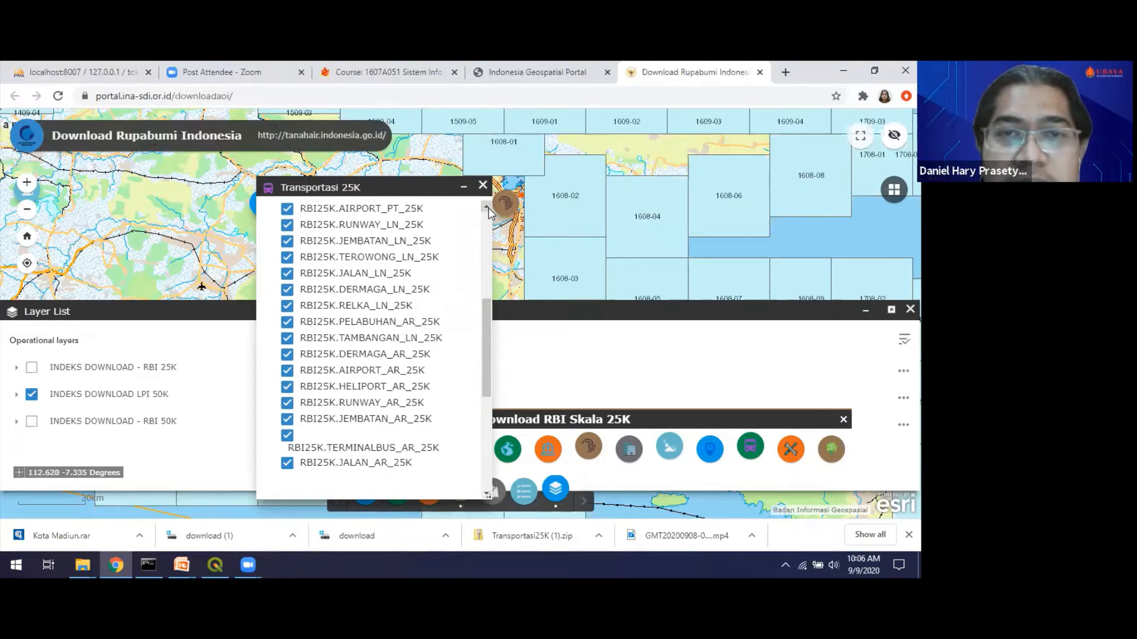
scroll(489, 220, up, 5)
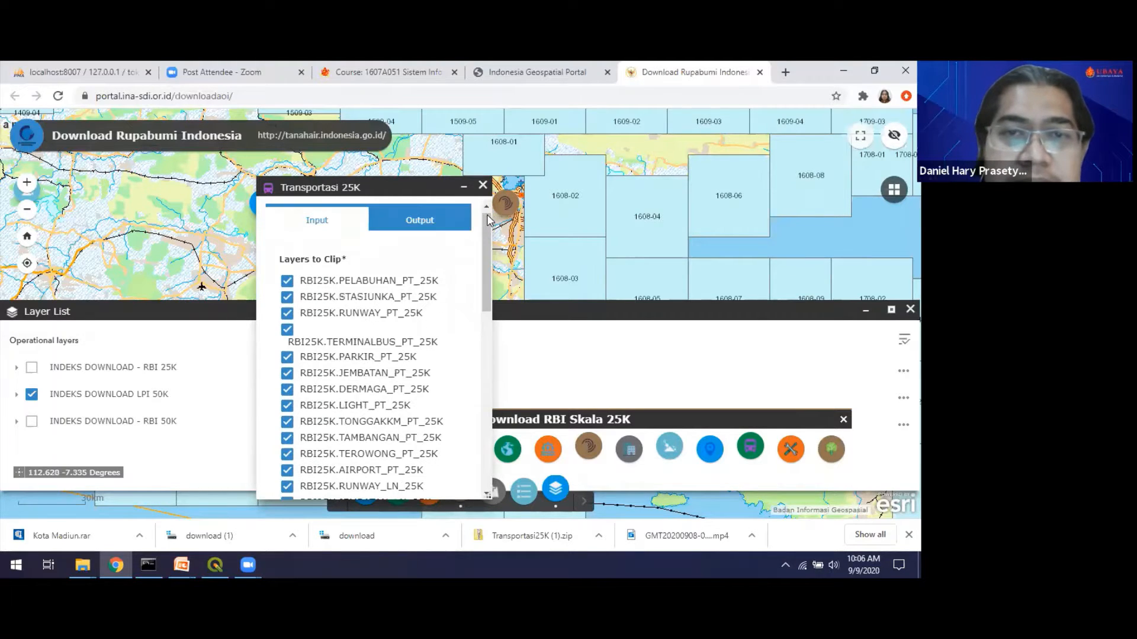
Exclude the Transportasi 25K point layers from PELABUHAN_PT_25K through AIRPORT_PT_25K from the layers to clip
click(287, 281)
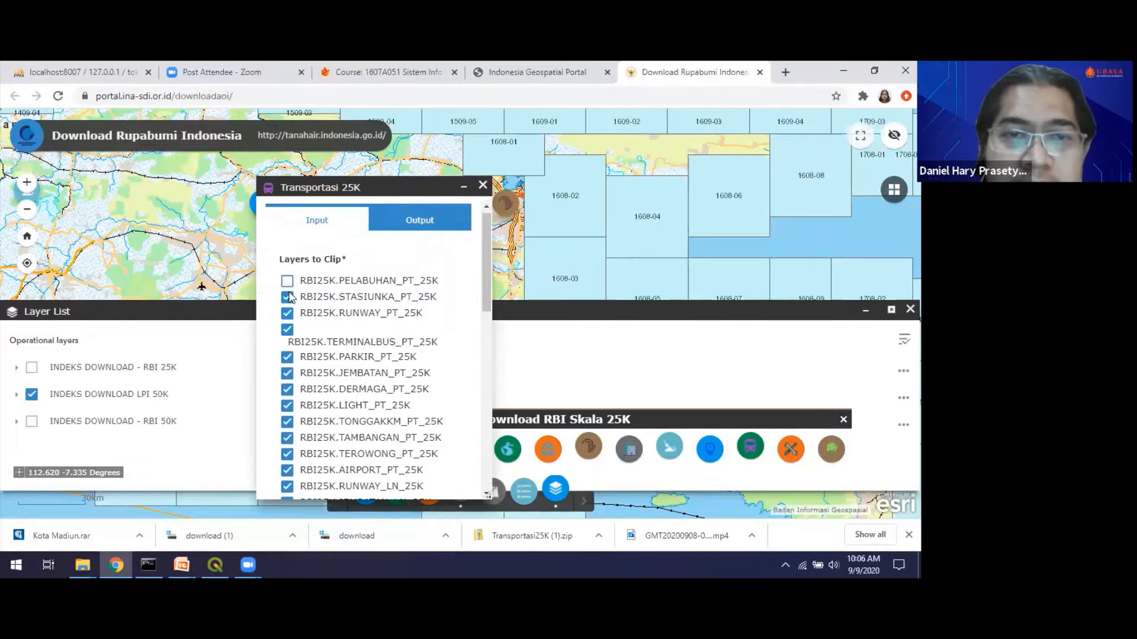
click(287, 297)
click(287, 313)
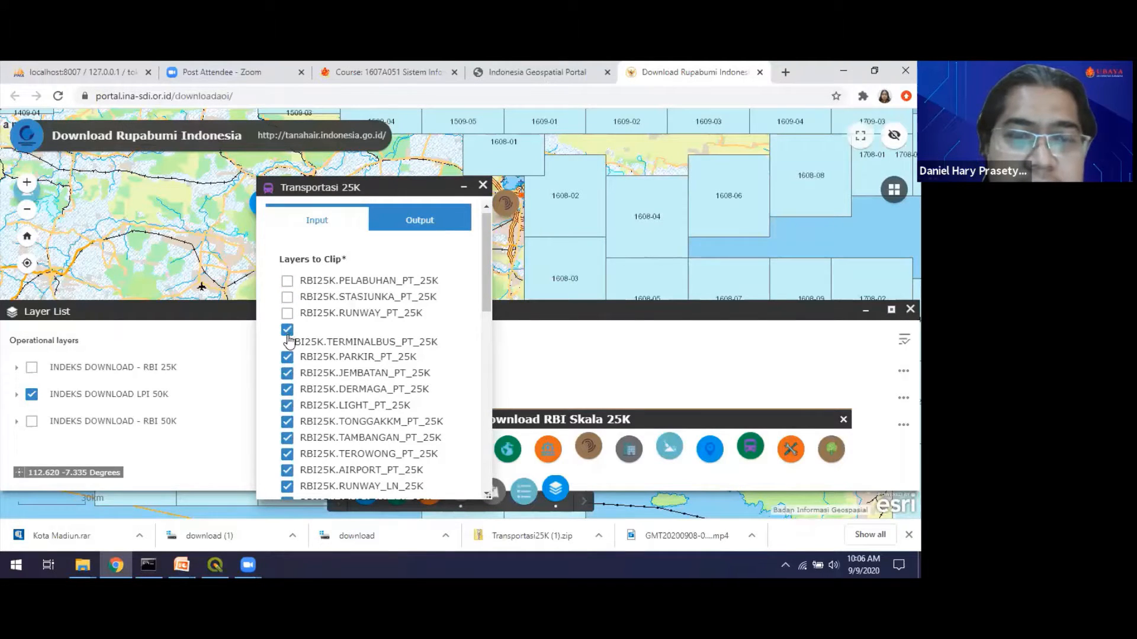
click(288, 330)
click(287, 373)
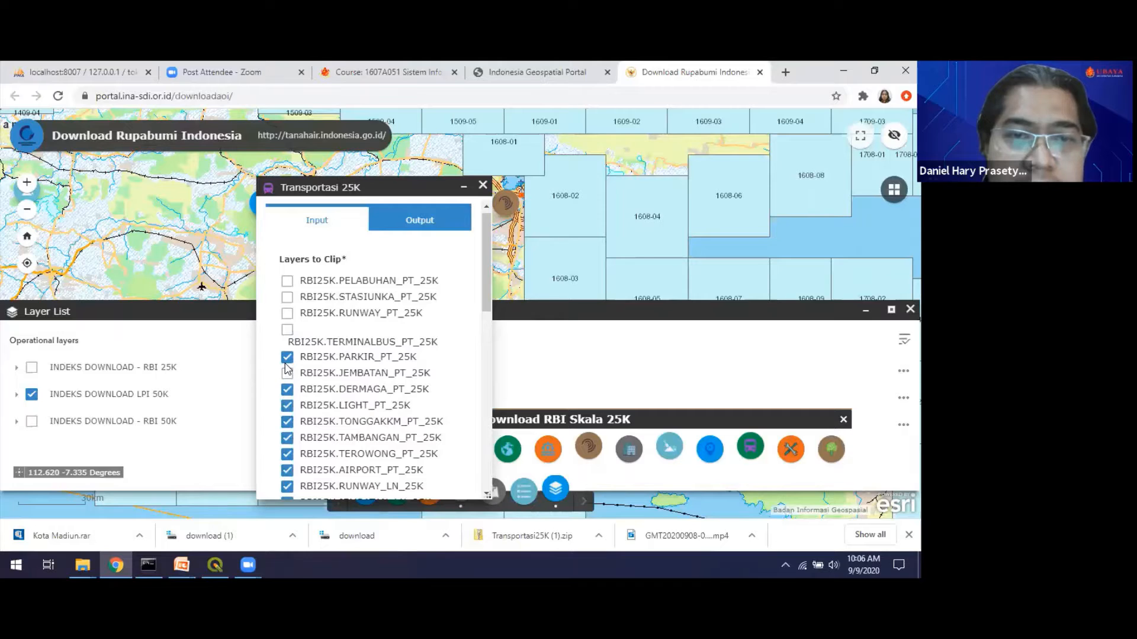
click(287, 357)
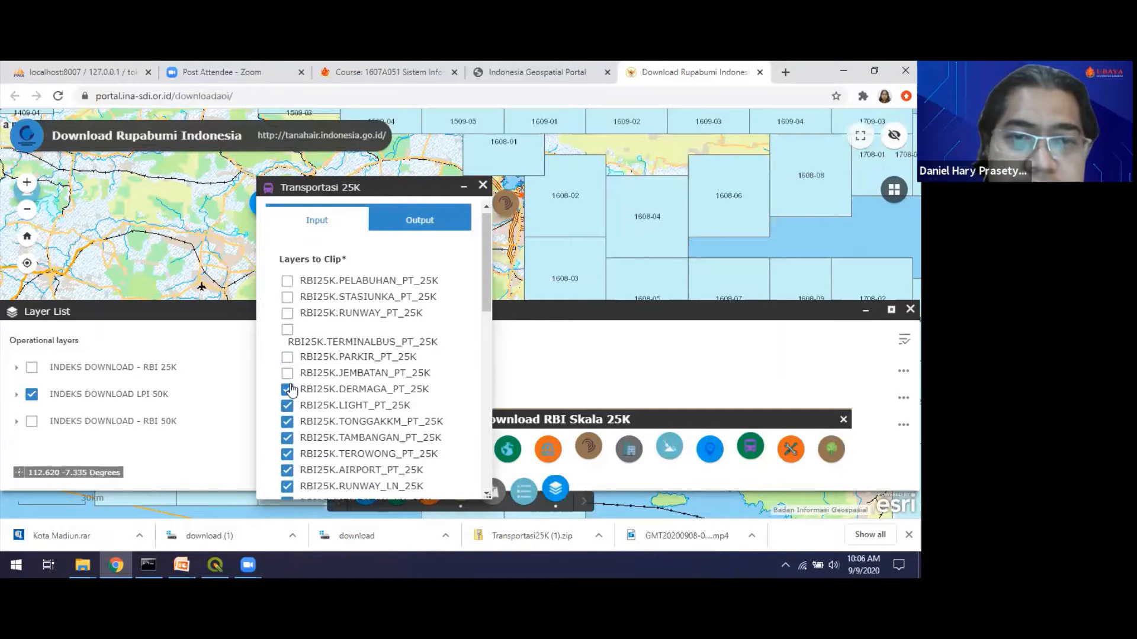
click(287, 389)
click(287, 406)
click(287, 437)
click(287, 454)
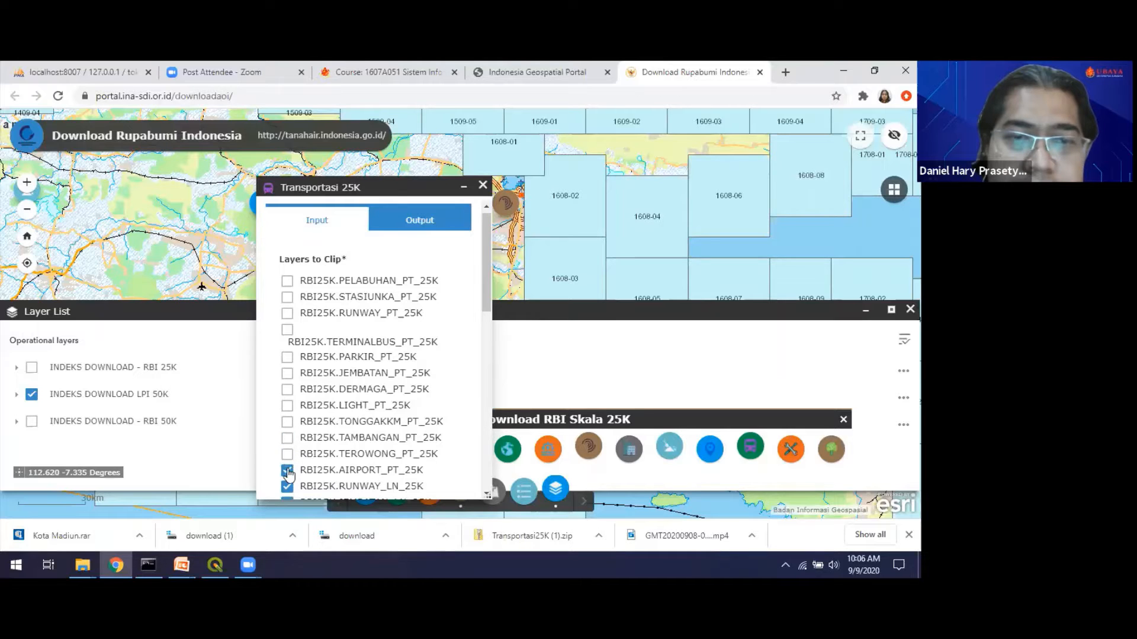
click(287, 470)
drag(484, 246, 487, 356)
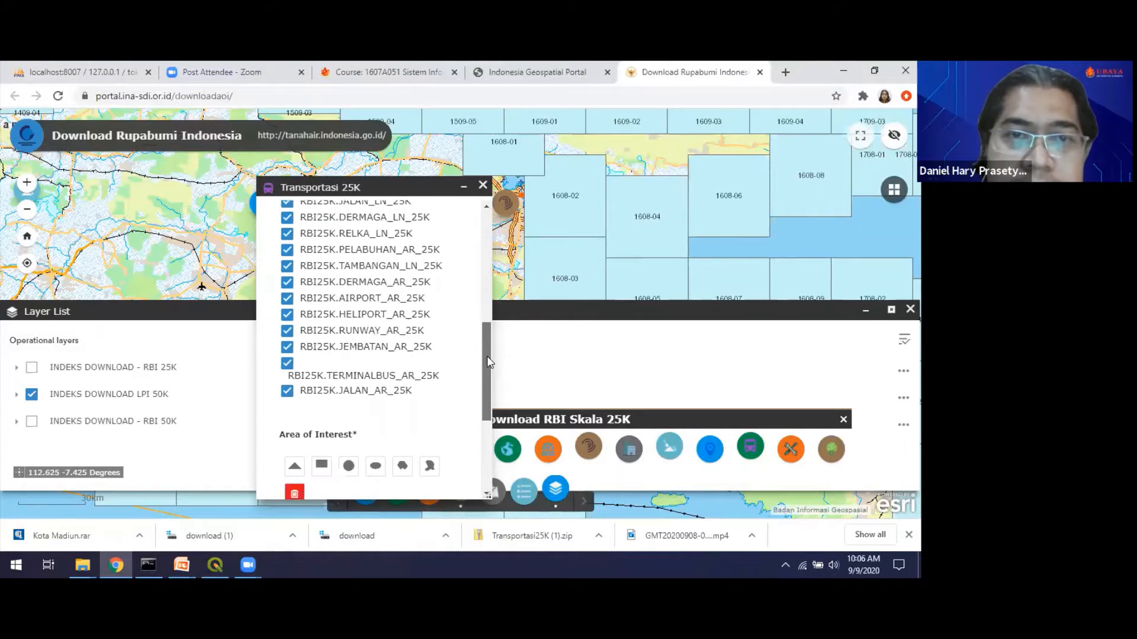
Exclude the Transportasi 25K layers from RELKA_LN_25K down through JALAN_AR_25K from the layers to clip
click(288, 389)
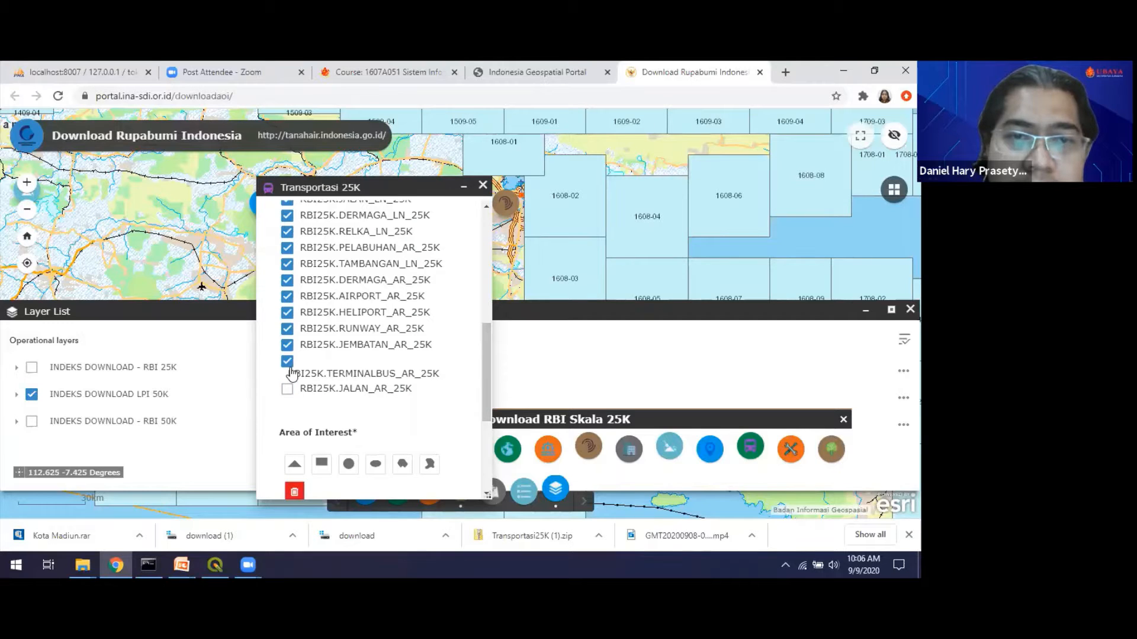
click(287, 362)
click(288, 329)
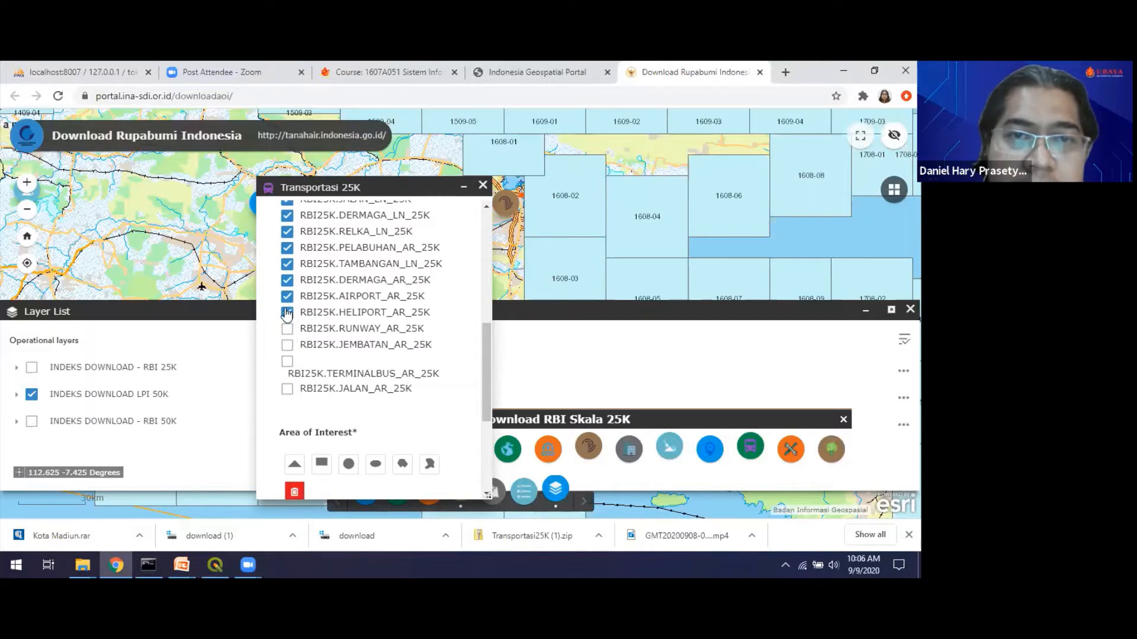
click(287, 312)
click(287, 296)
click(287, 248)
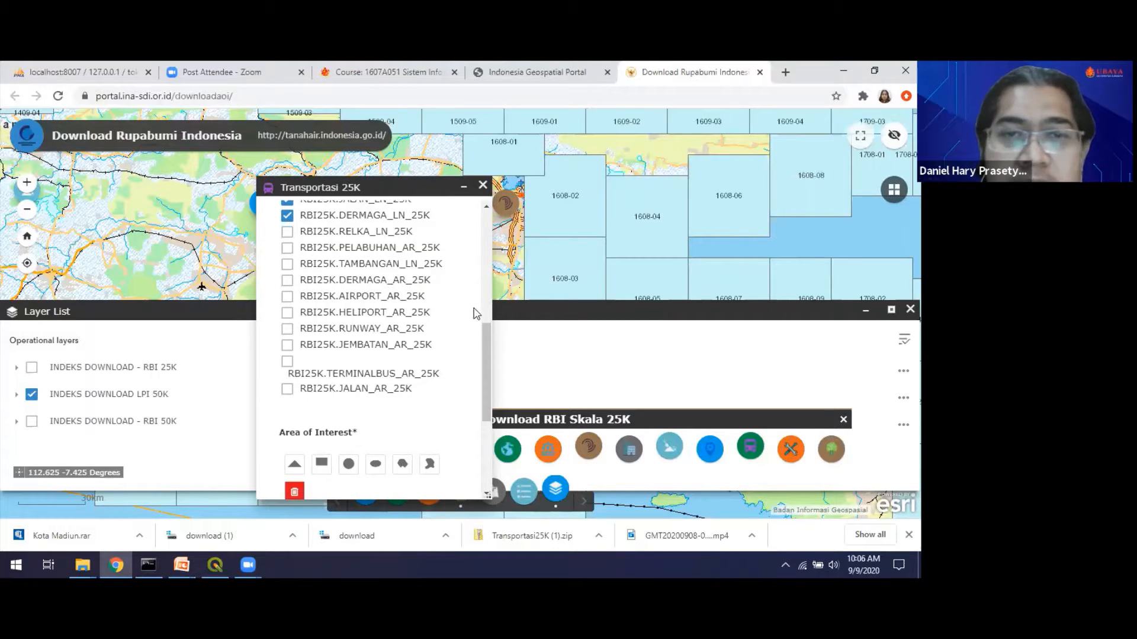
Exclude DERMAGA_LN_25K, TEROWONG_LN_25K, JEMBATAN_LN_25K and RUNWAY_LN_25K so only JALAN_LN_25K remains selected for clipping
drag(485, 346, 492, 303)
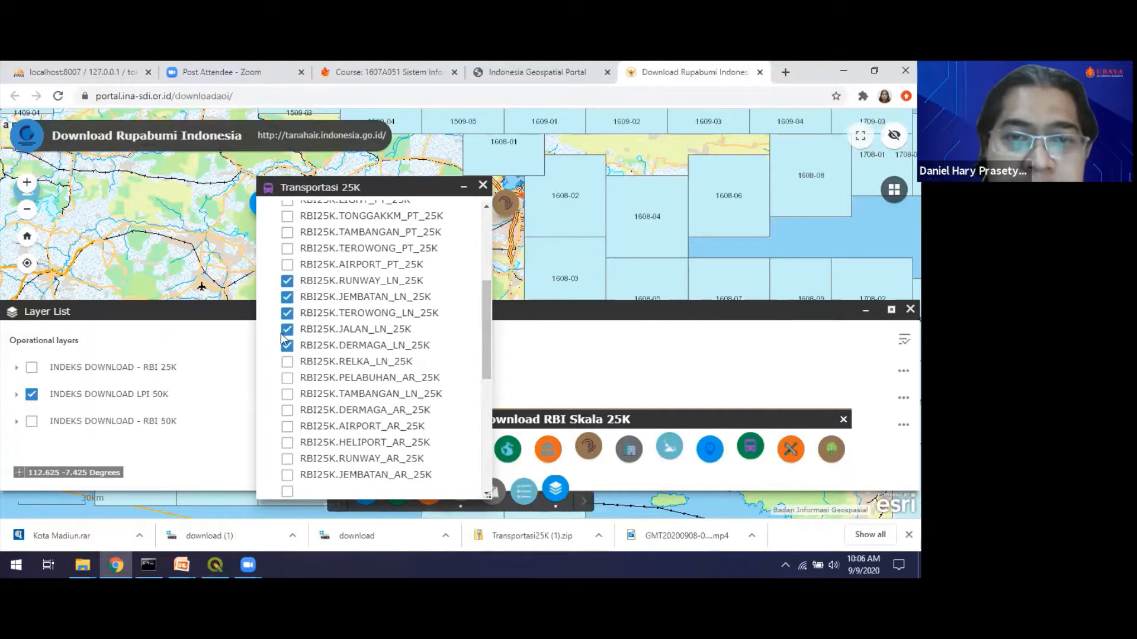
click(289, 347)
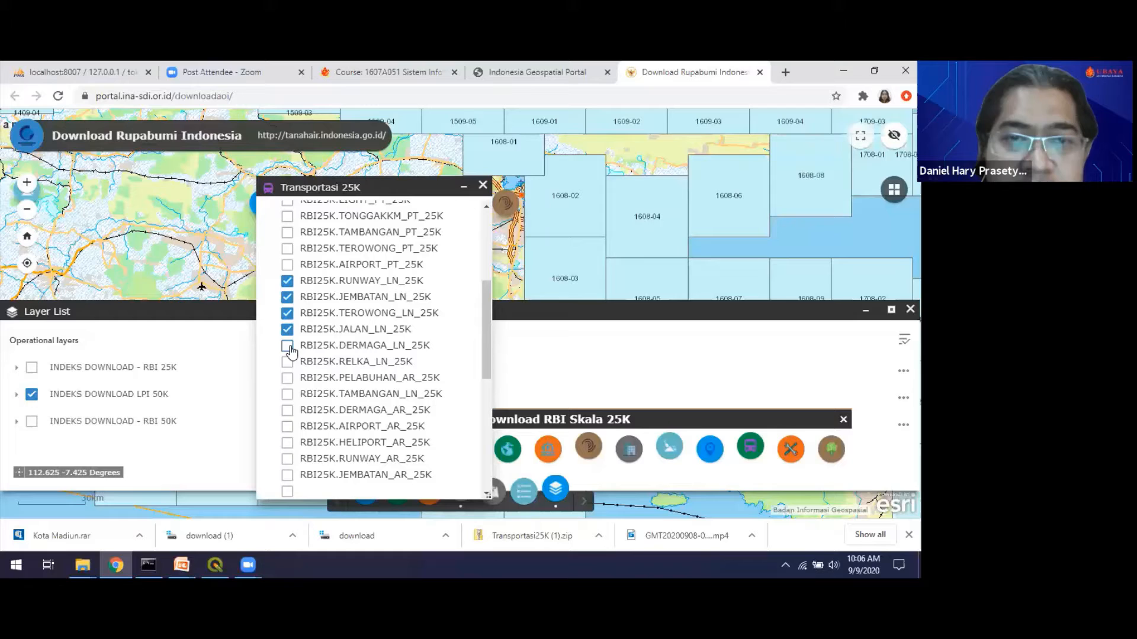
click(289, 314)
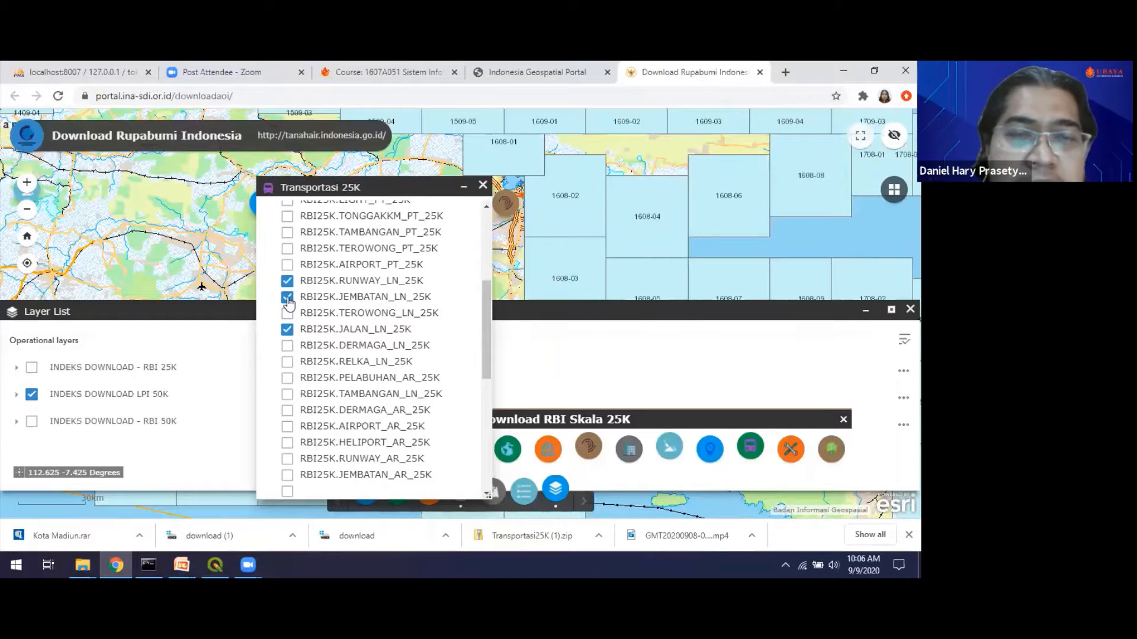
click(288, 297)
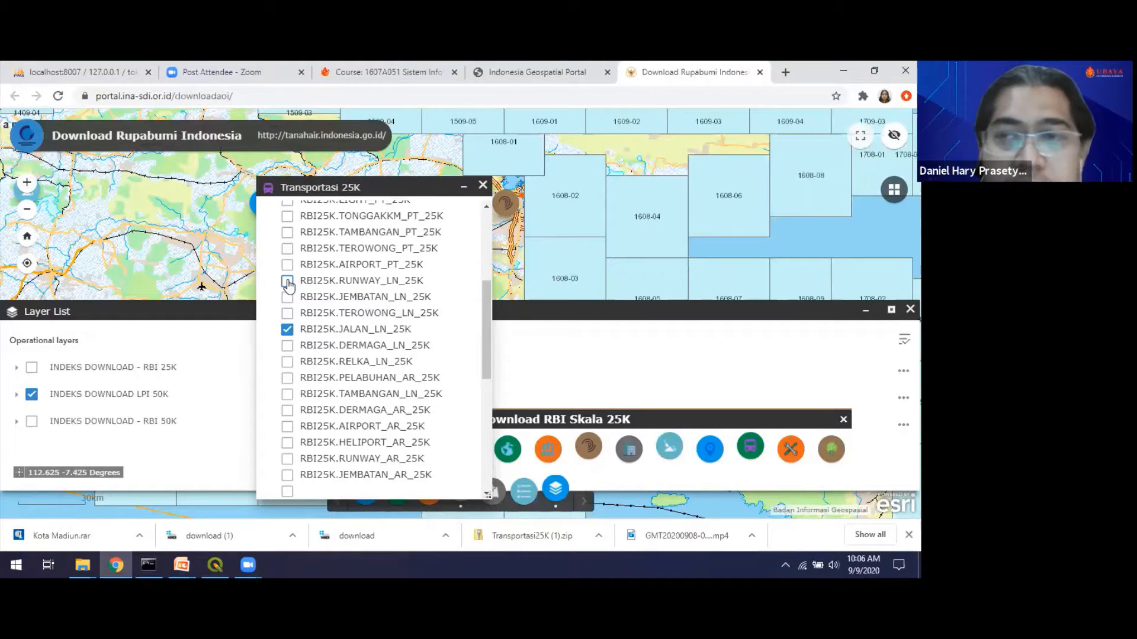
click(289, 283)
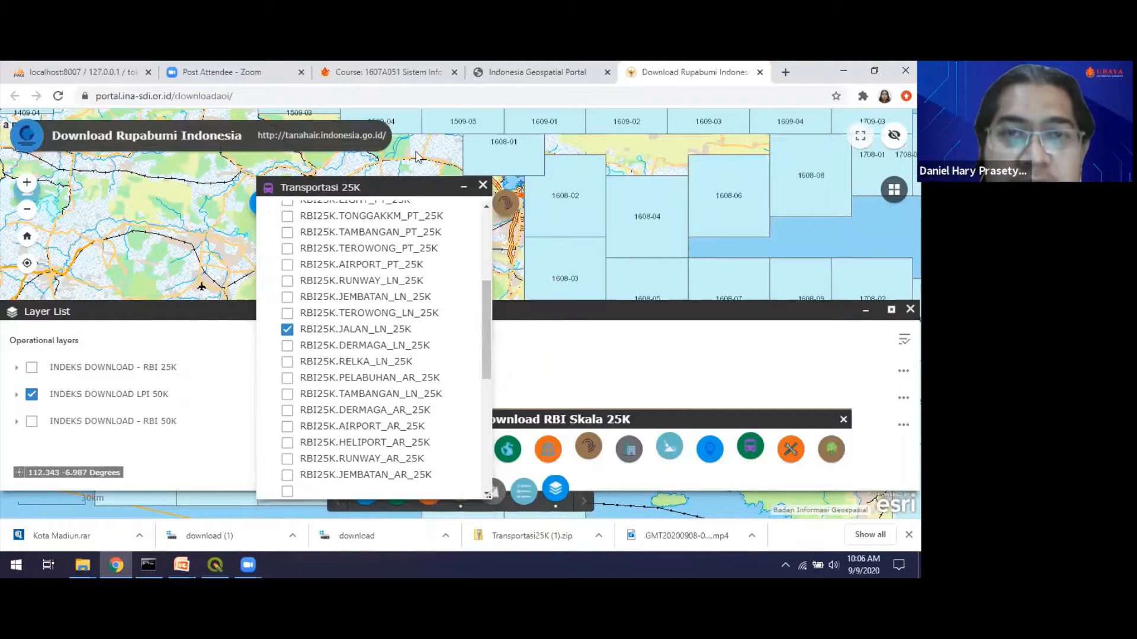
Move the Transportasi 25K dialog aside to uncover the map and hide the INDEKS DOWNLOAD LPI 50K layer
drag(394, 187, 204, 166)
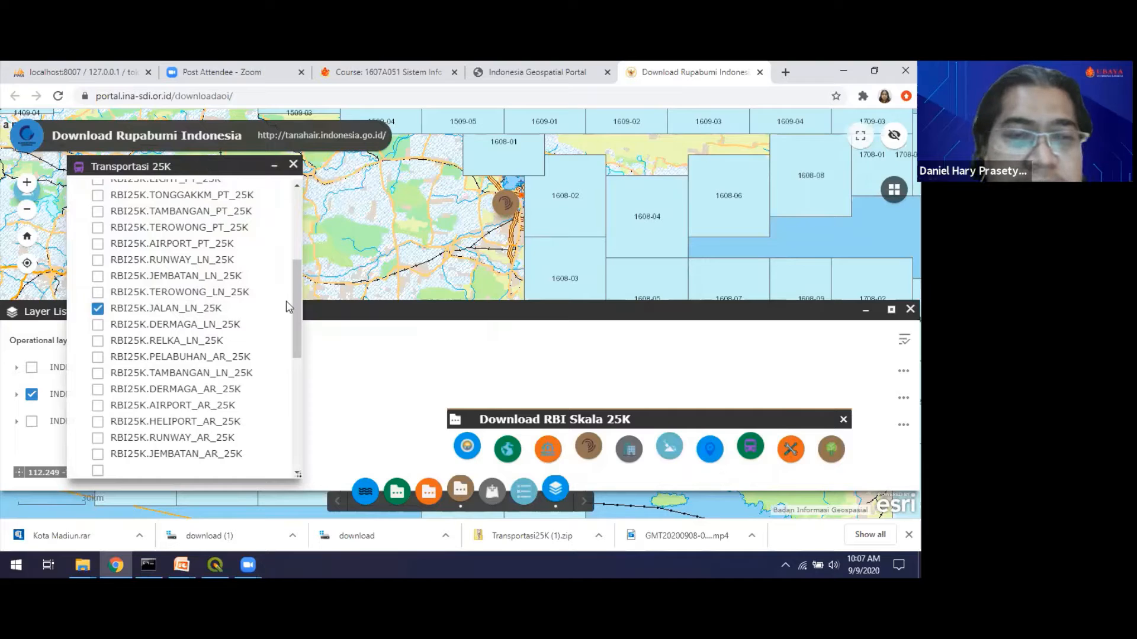
drag(297, 311, 297, 392)
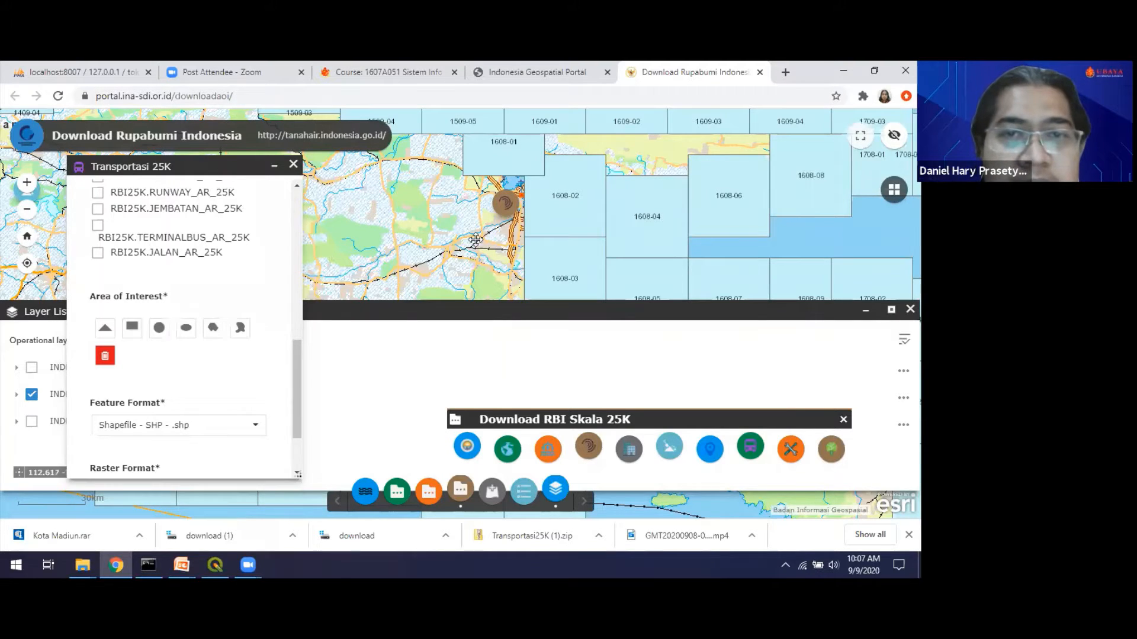
drag(475, 240, 402, 264)
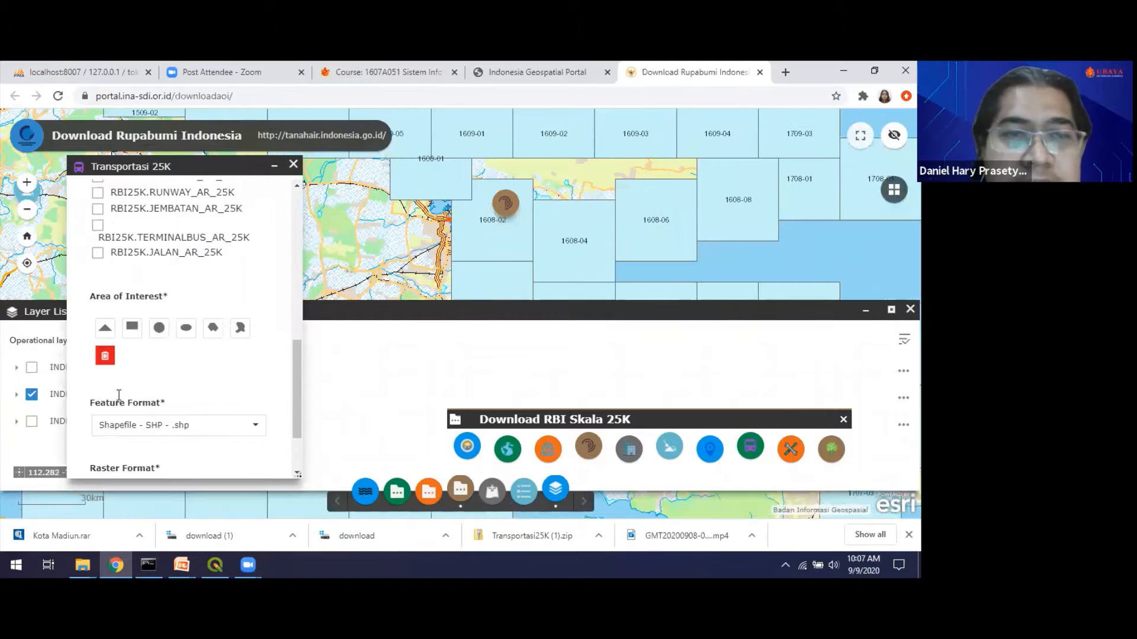
click(32, 395)
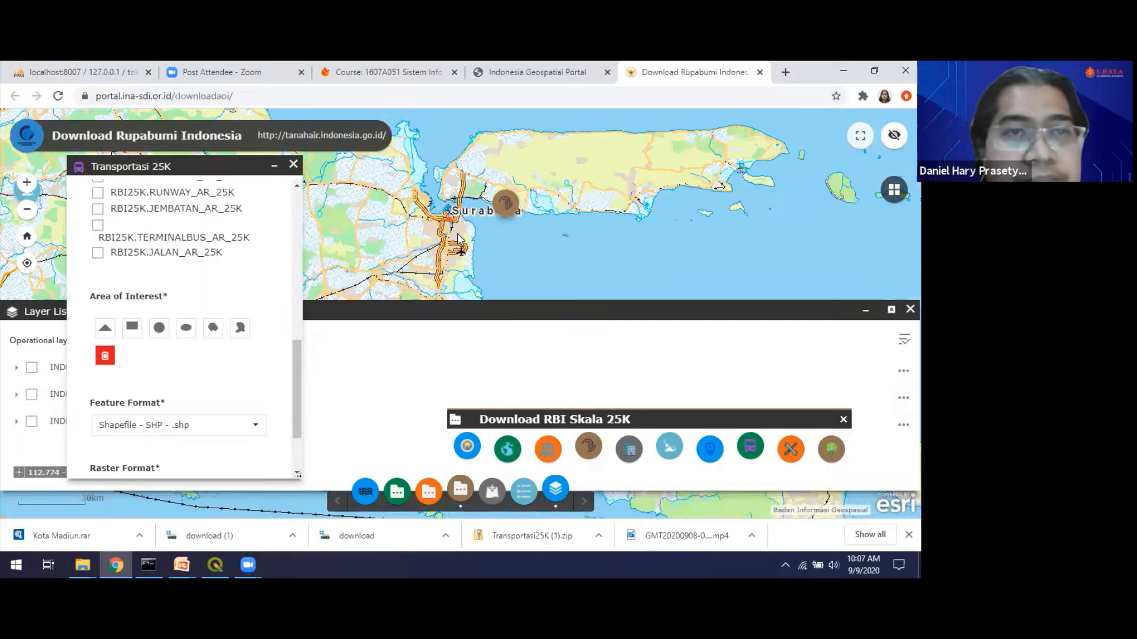
Draw a rectangular area of interest around Rungkut in Surabaya for the Transportasi 25K clip
click(27, 185)
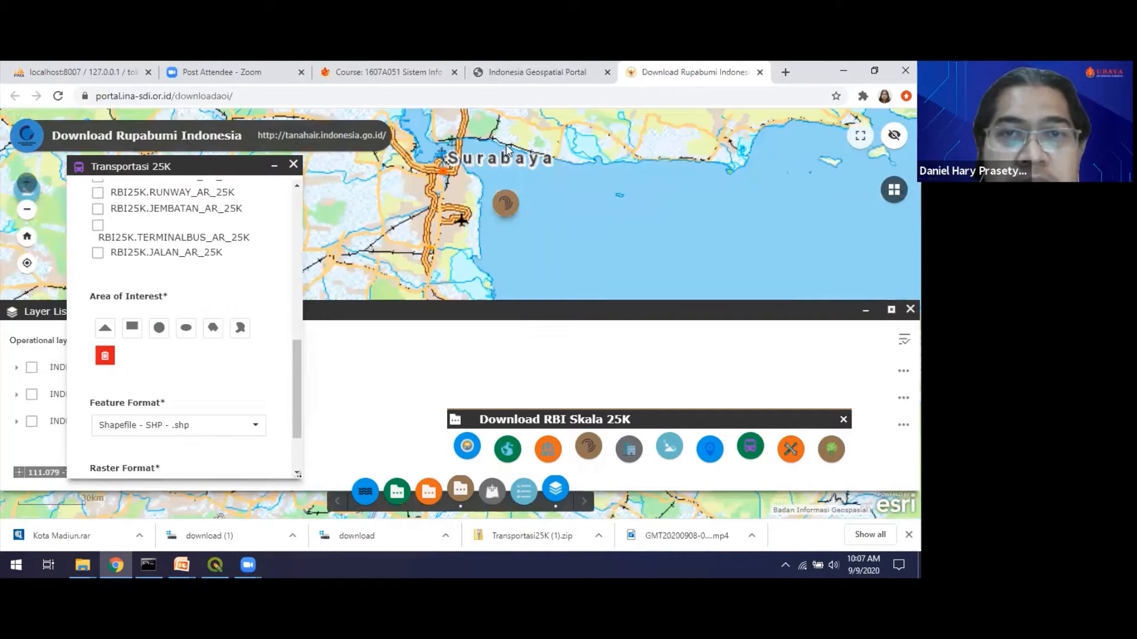
scroll(450, 193, up, 2)
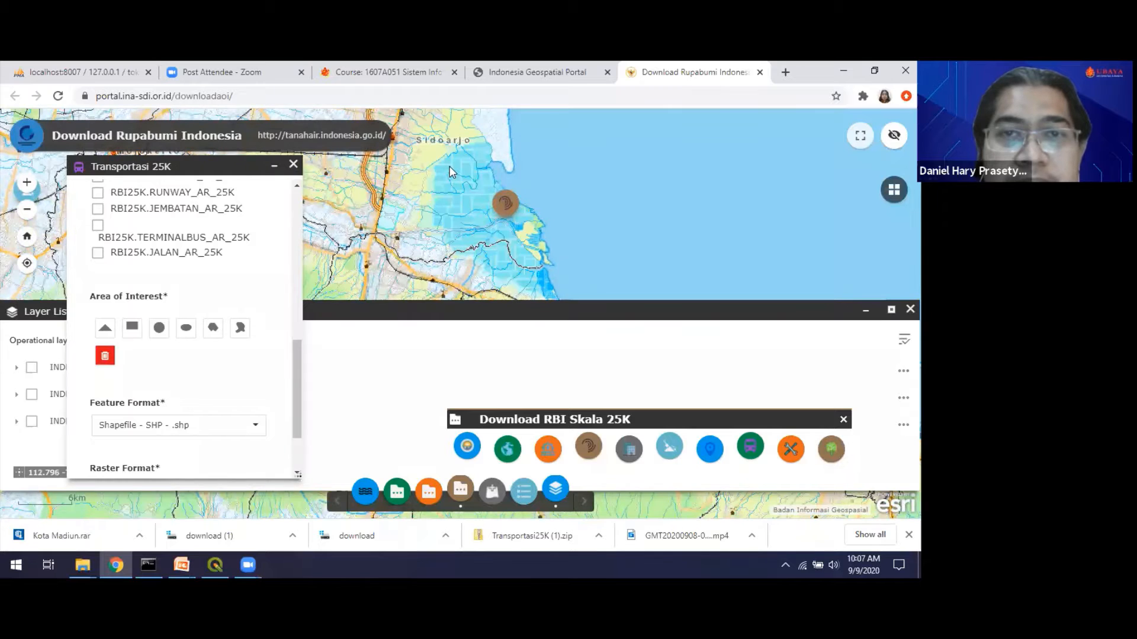
drag(450, 193, 441, 221)
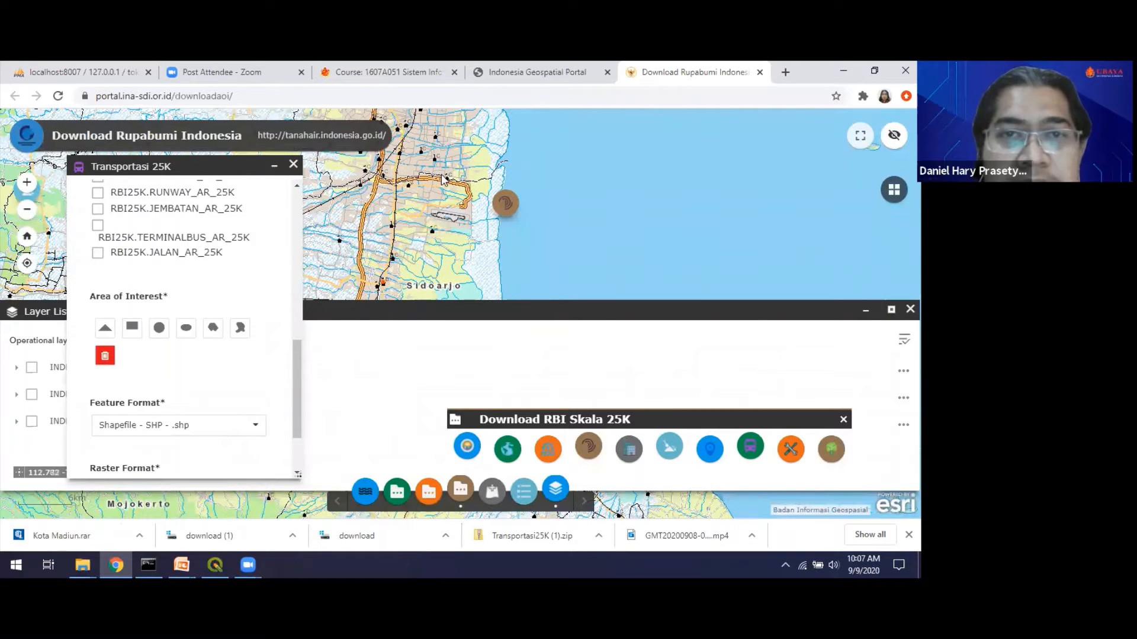
drag(441, 205, 453, 234)
click(27, 183)
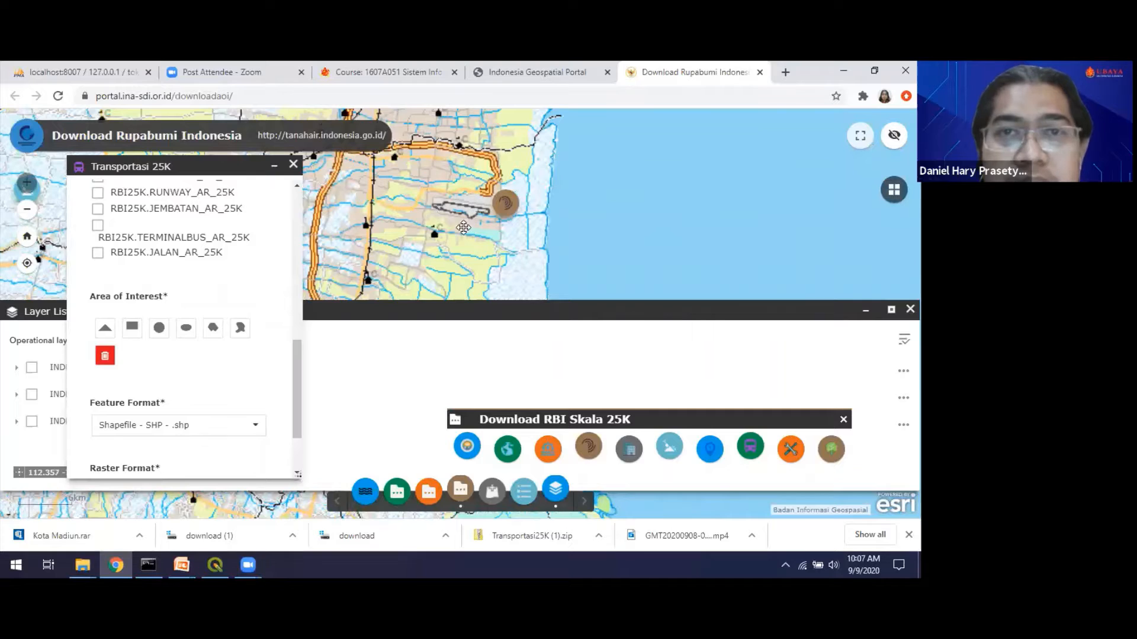
scroll(435, 198, up, 2)
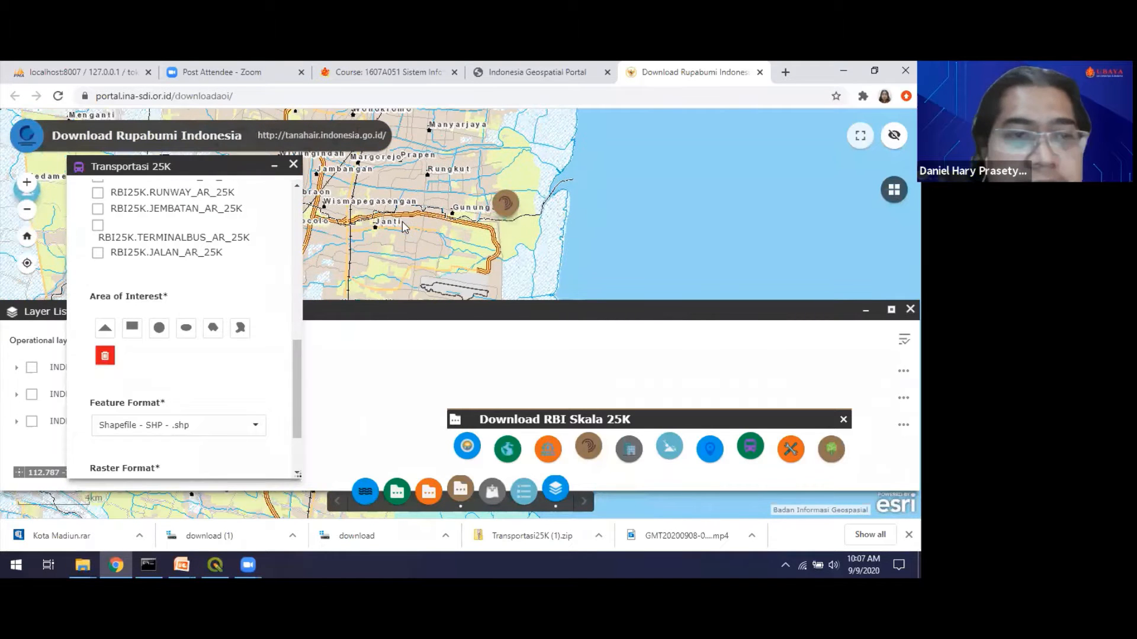
click(133, 329)
mouse_move(412, 147)
mouse_down()
mouse_move(447, 190)
mouse_move(484, 203)
mouse_up()
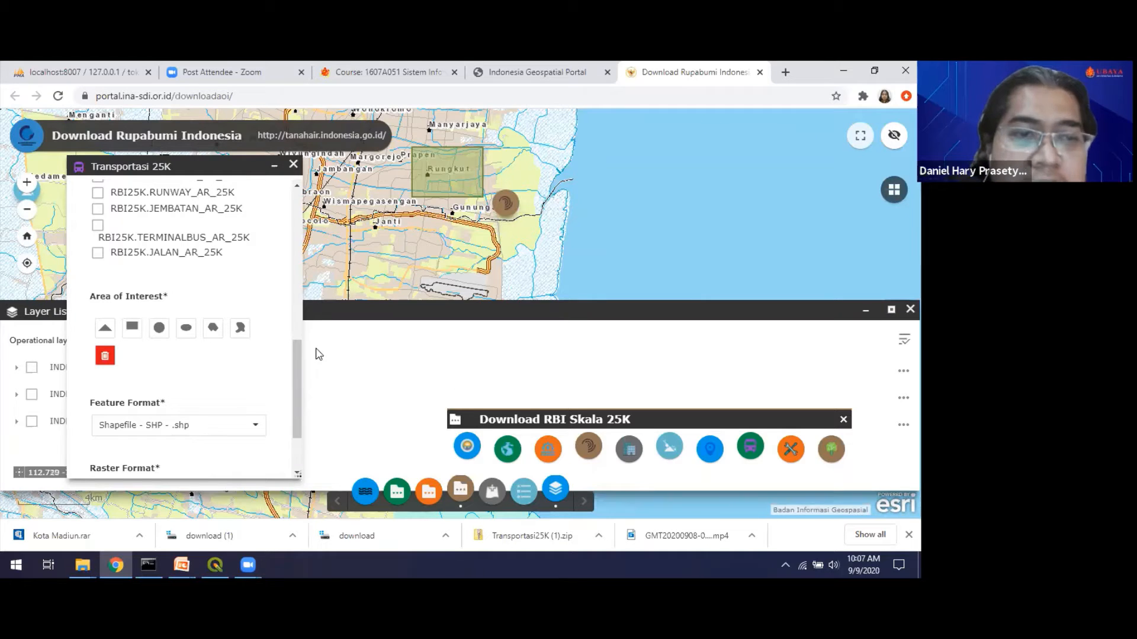
Review the available feature formats, keep Shapefile - SHP - .shp with ESRI GRID - GRID, and execute the Transportasi 25K clip
scroll(296, 409, down, 1)
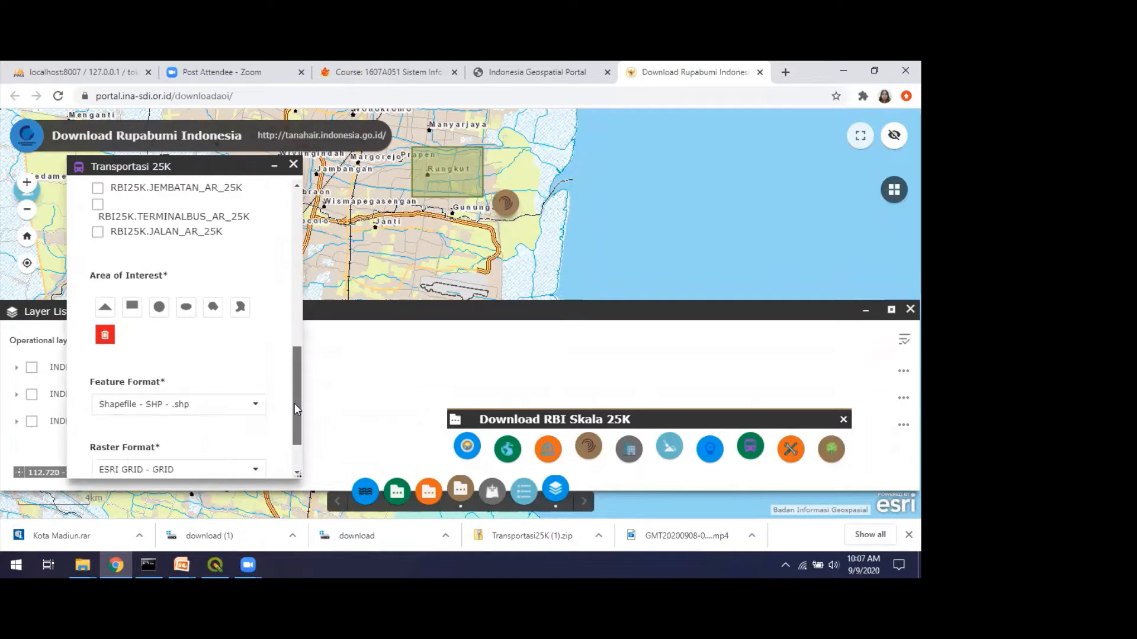
scroll(295, 405, down, 1)
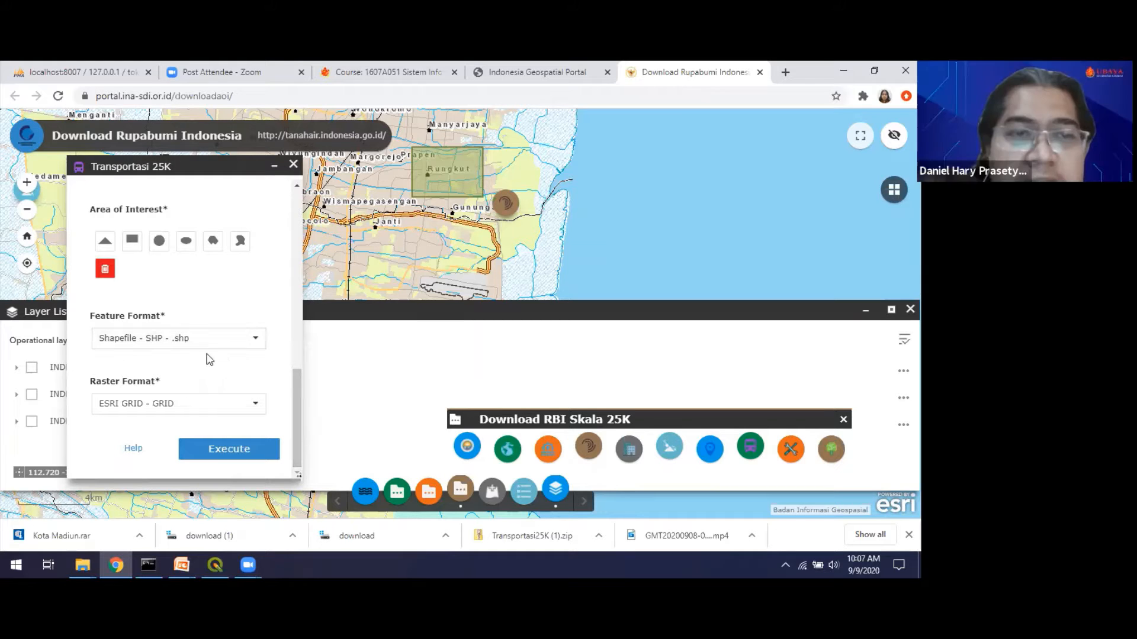
click(255, 341)
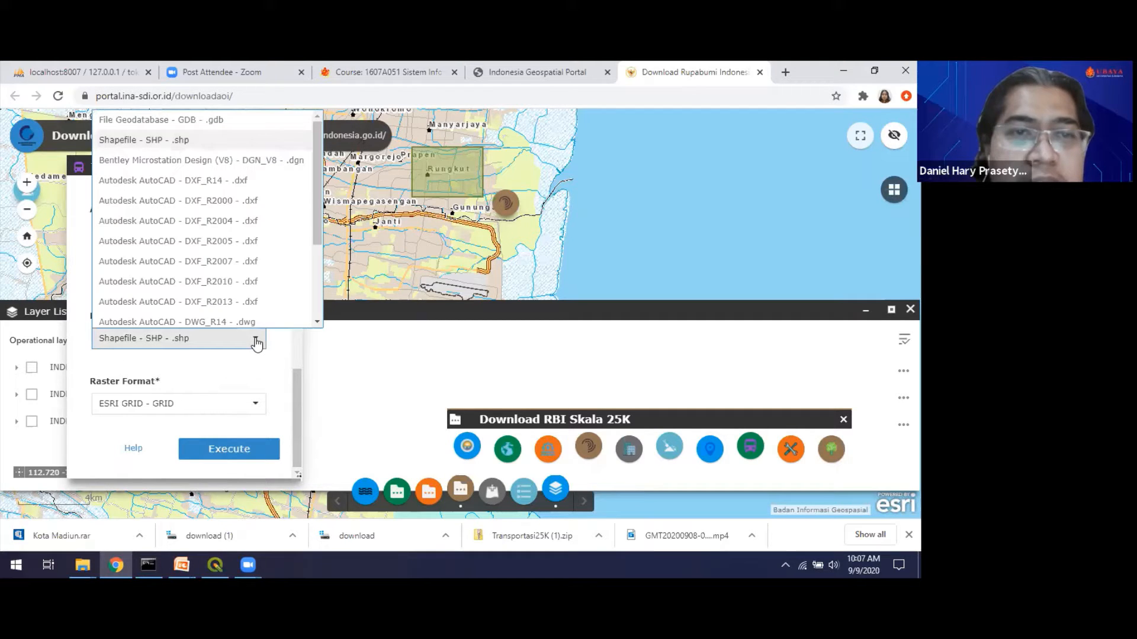
scroll(321, 285, down, 2)
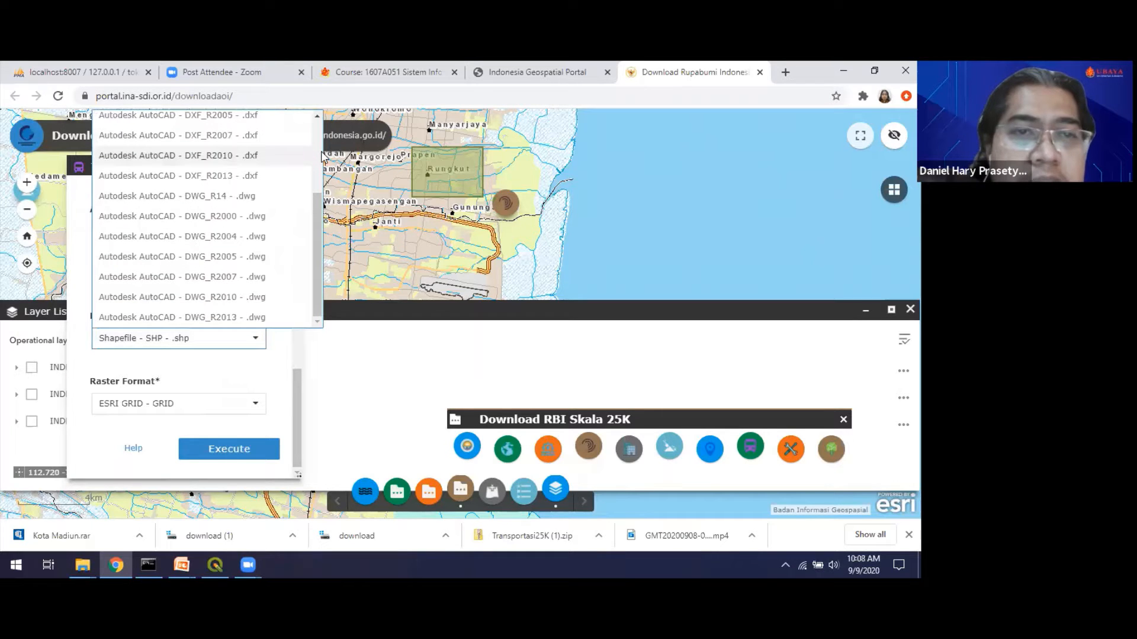
scroll(320, 141, up, 2)
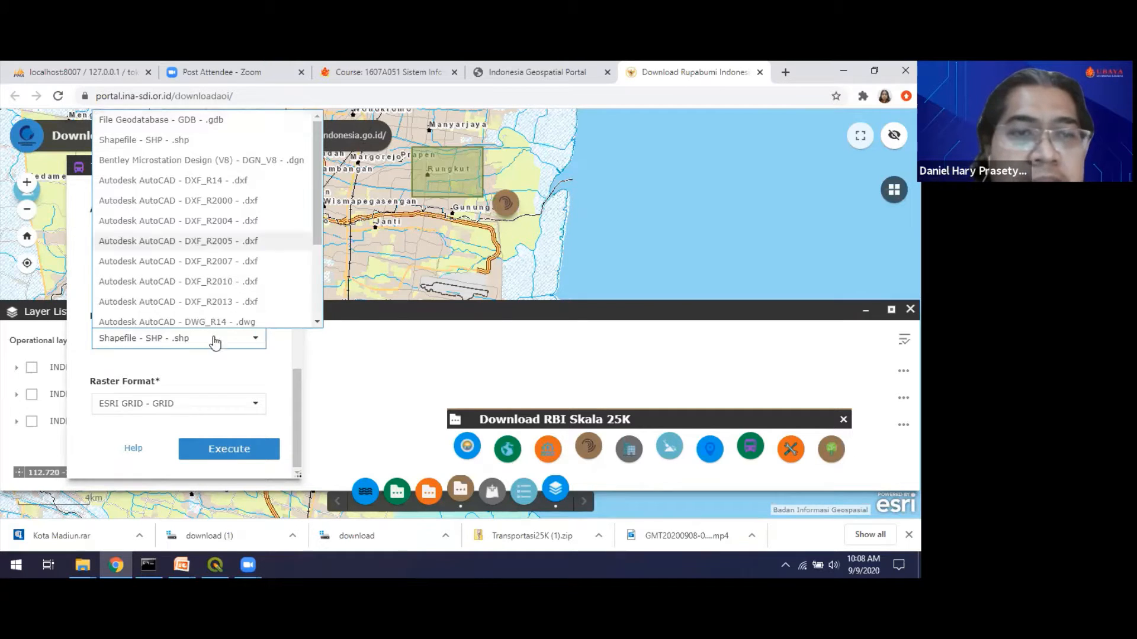
click(224, 359)
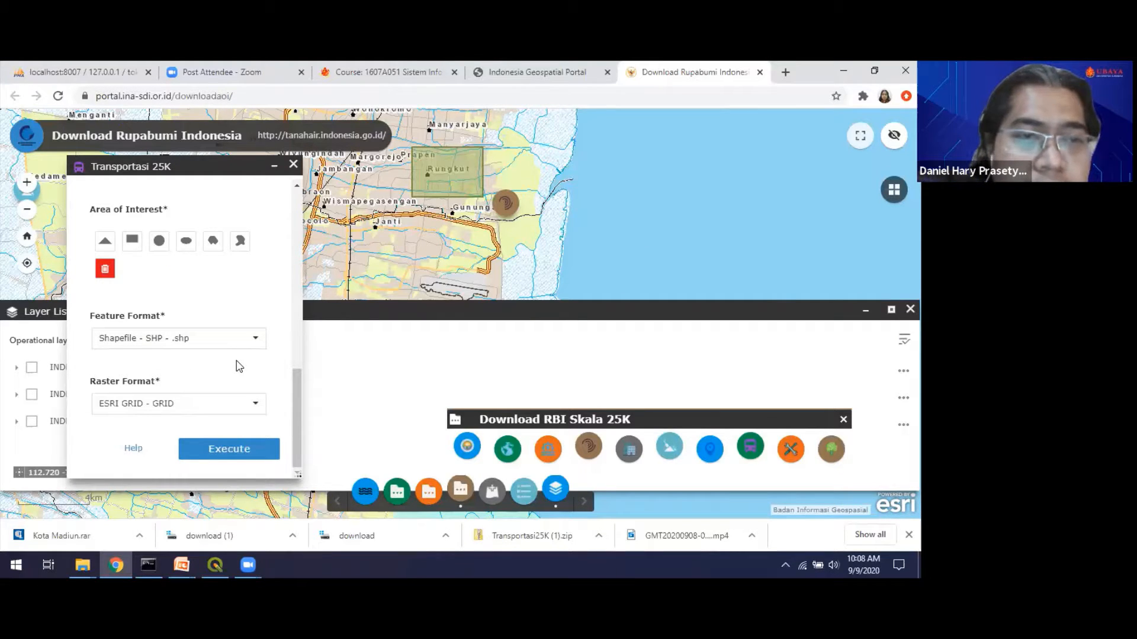
click(228, 451)
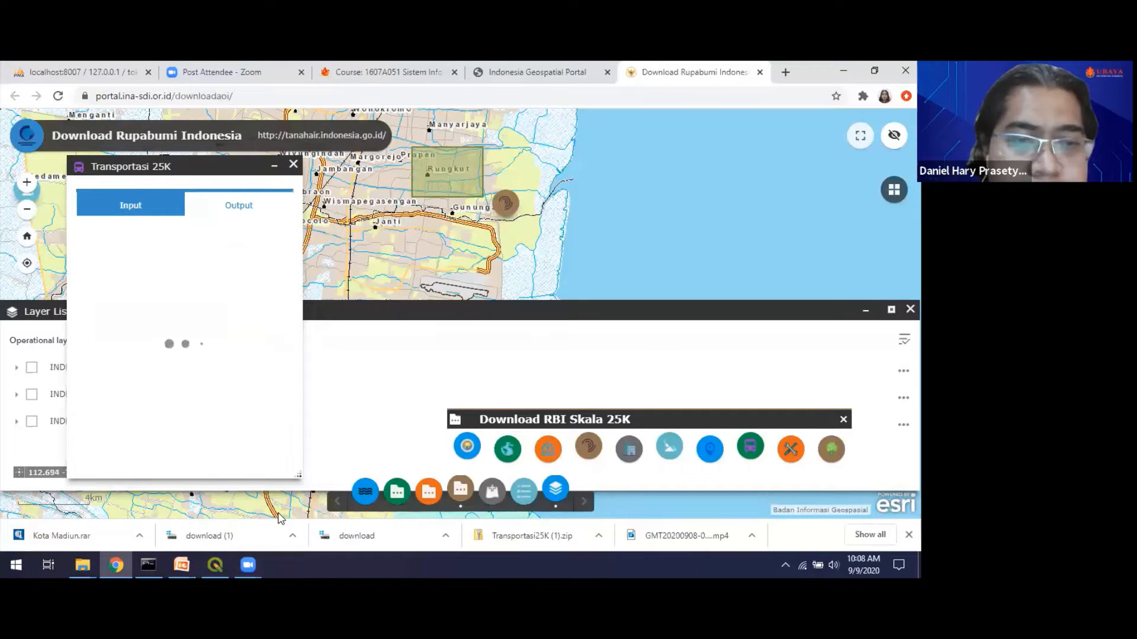
Show the open QGIS project window and return to the Rupabumi download page in the browser
mouse_move(222, 562)
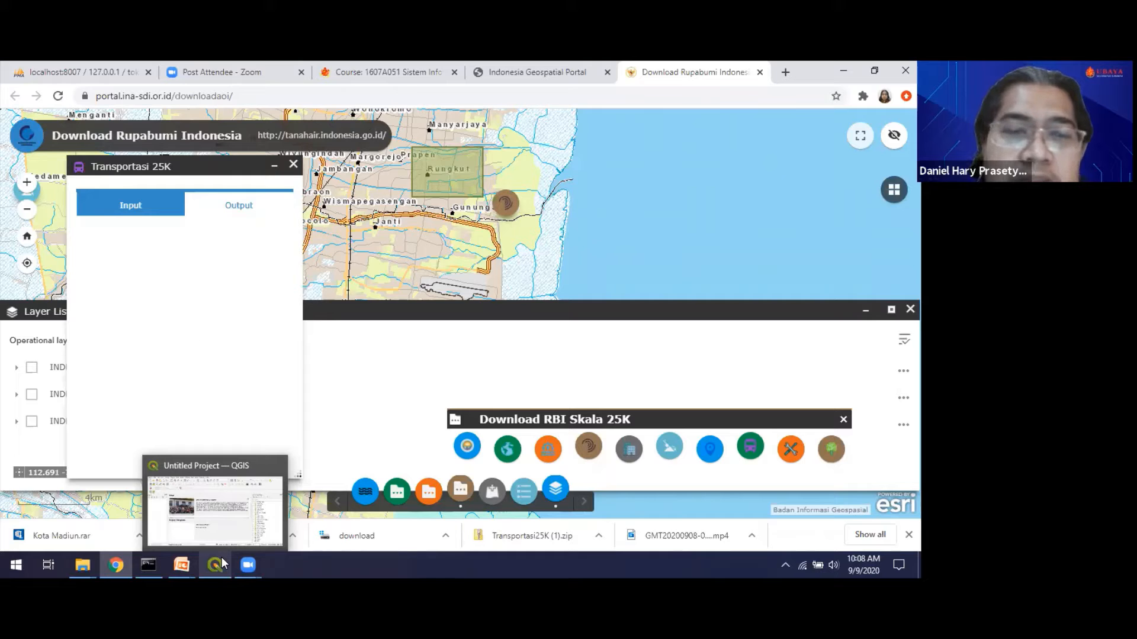
click(215, 563)
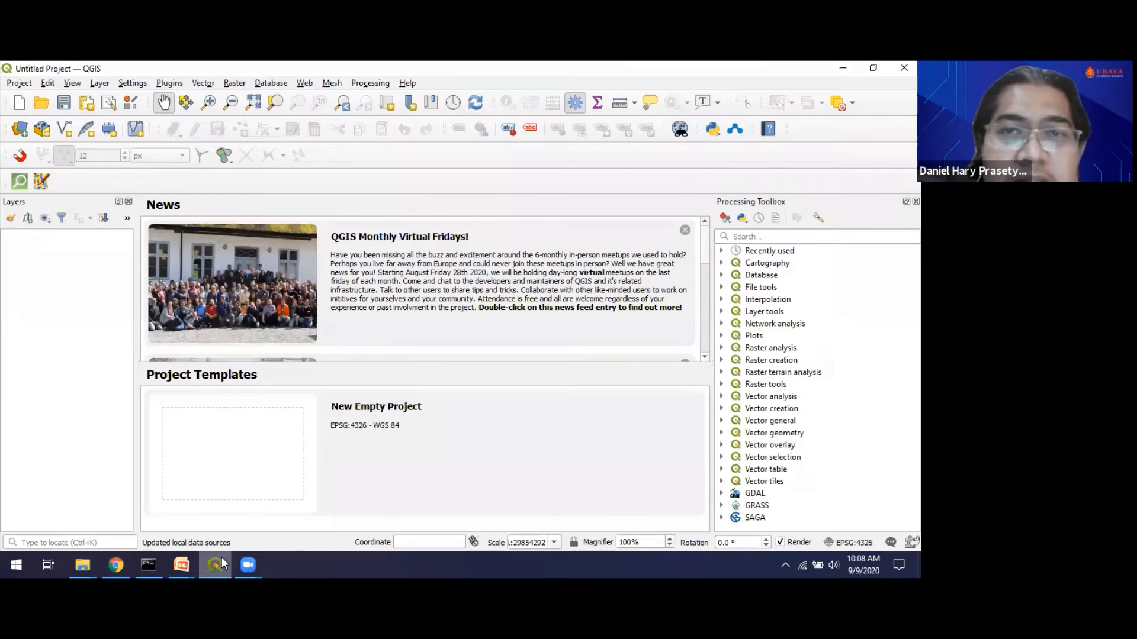
click(217, 565)
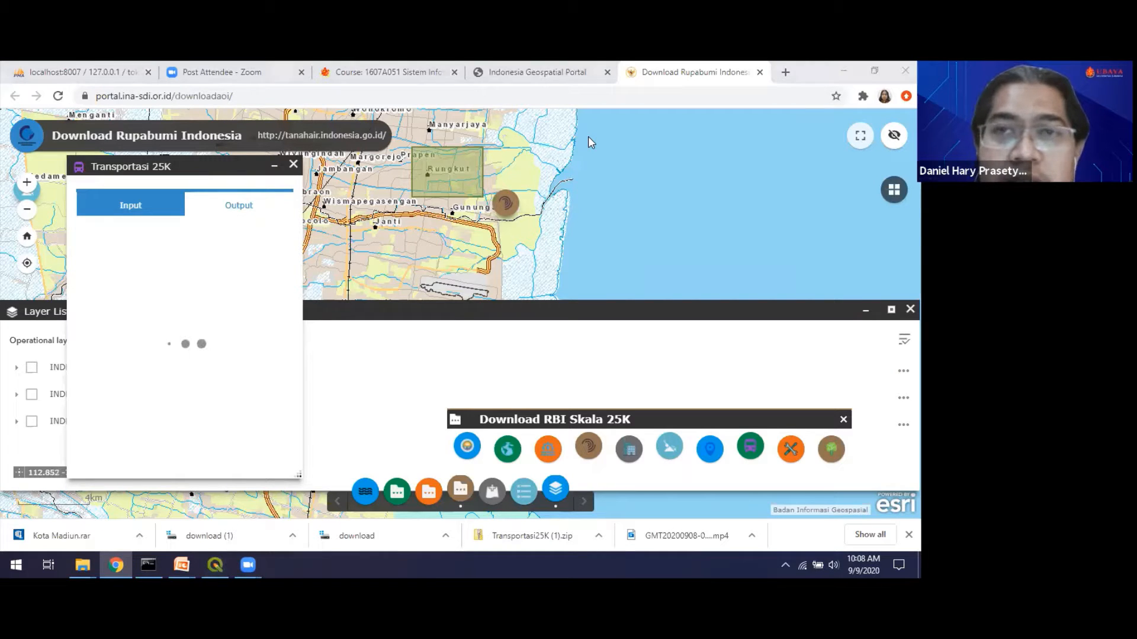
Select Kota Mojokerto in Jawa Timur on the portal's per-region download map and choose the 25K scale for it
click(556, 72)
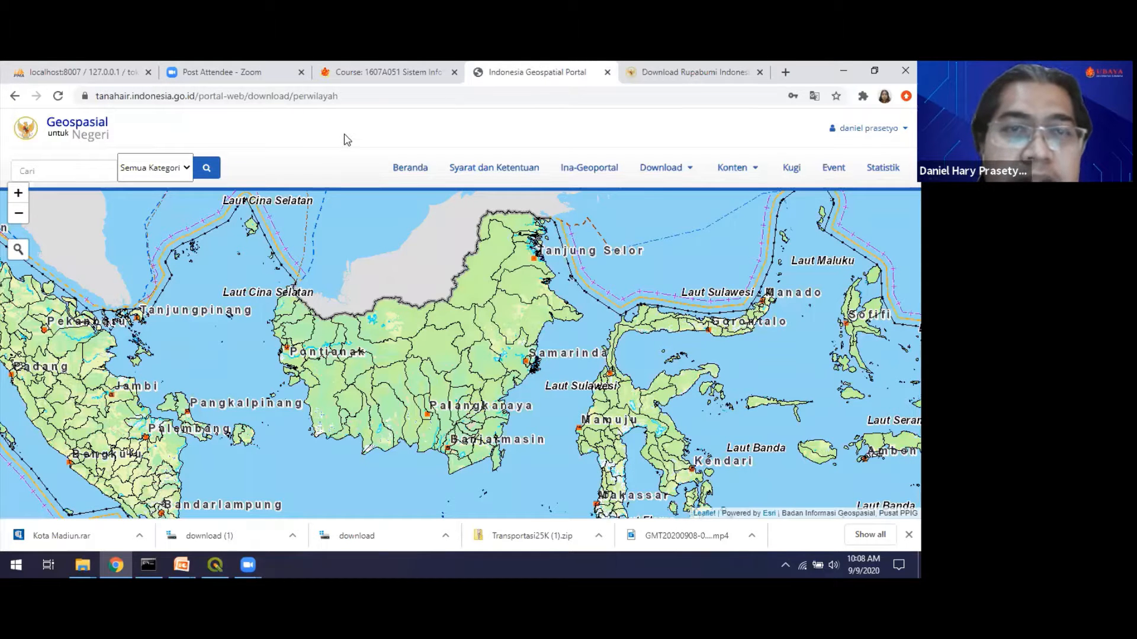
key(alt+Tab)
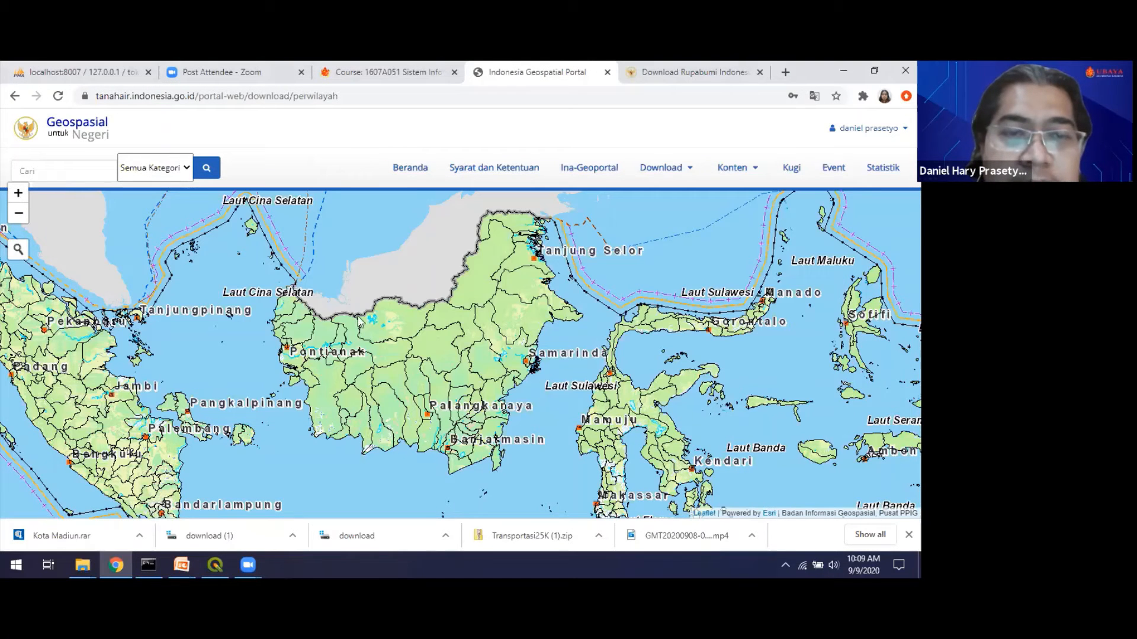
drag(327, 355, 349, 205)
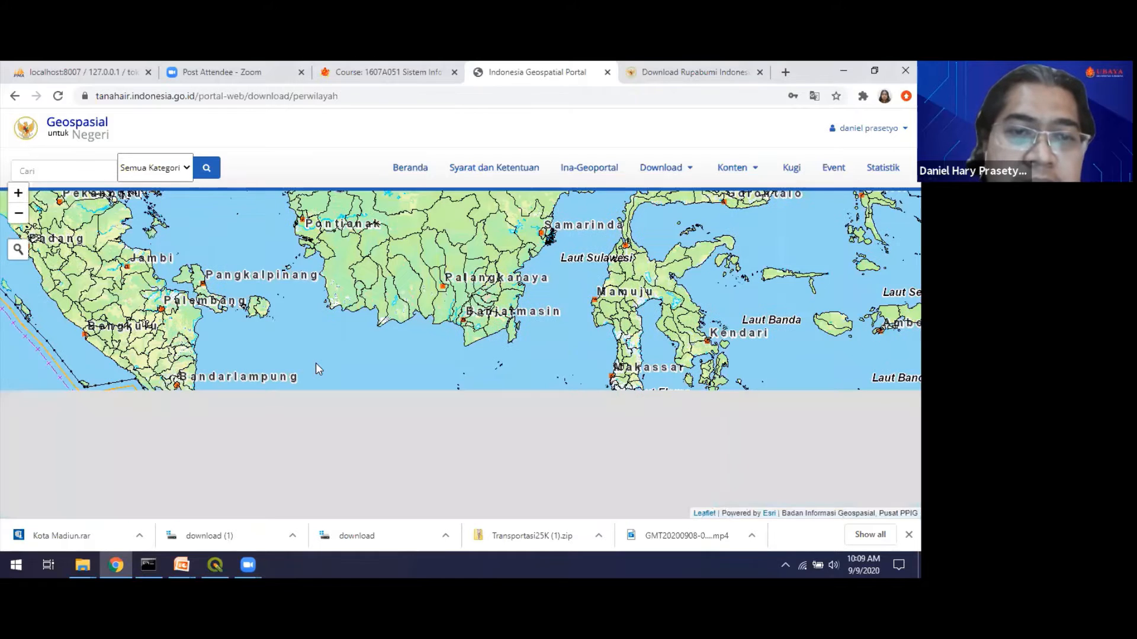
drag(271, 313, 235, 268)
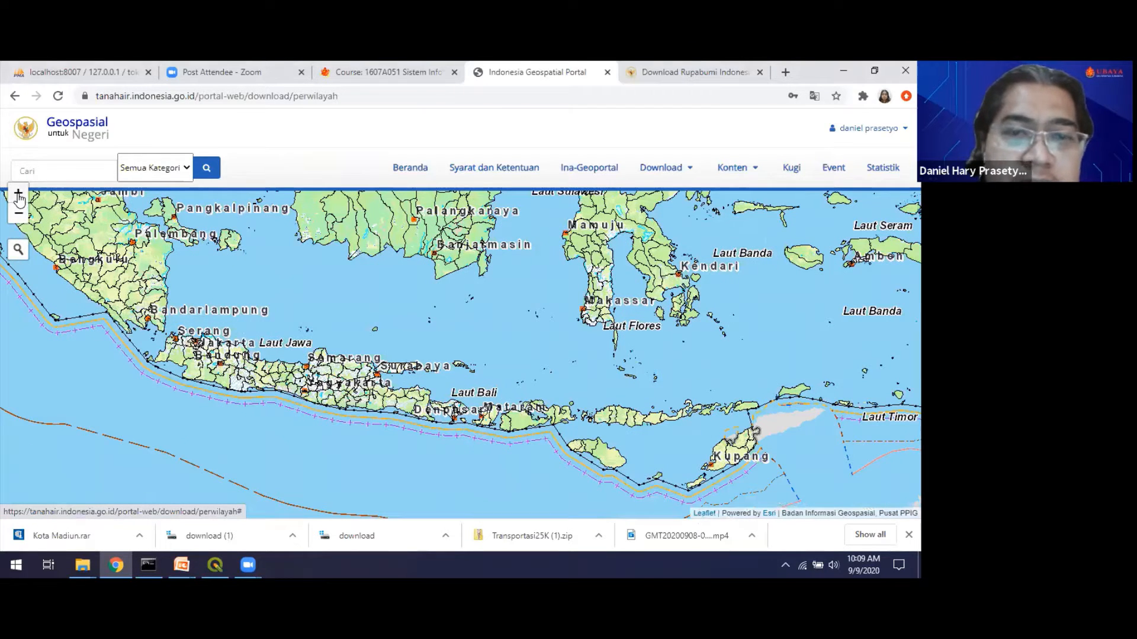
click(19, 194)
click(18, 194)
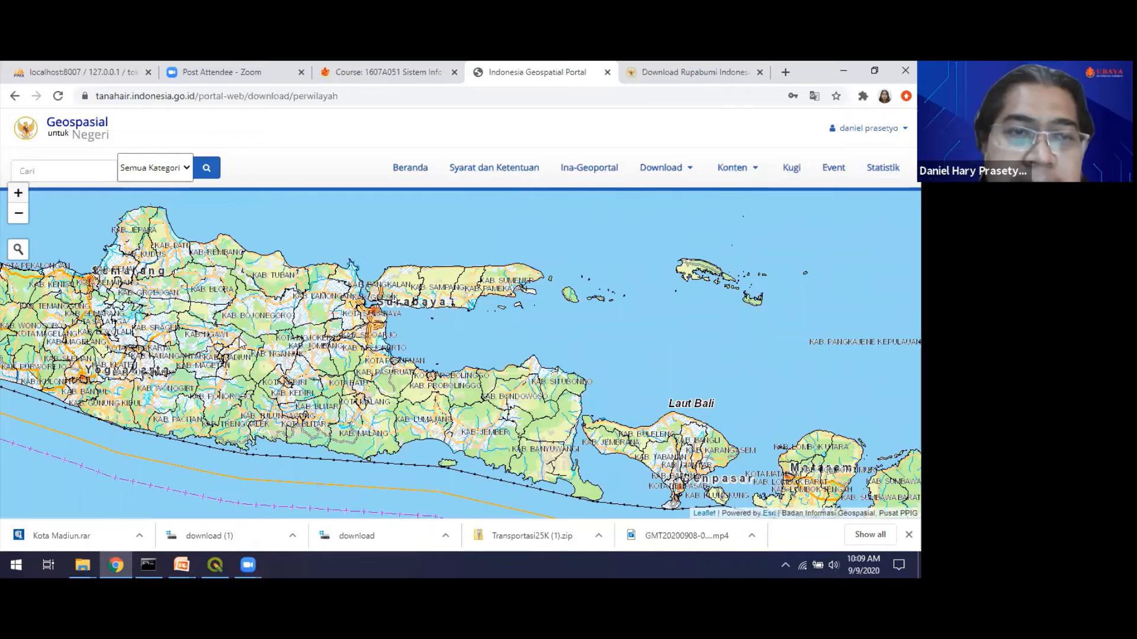
click(18, 195)
scroll(489, 371, up, 1)
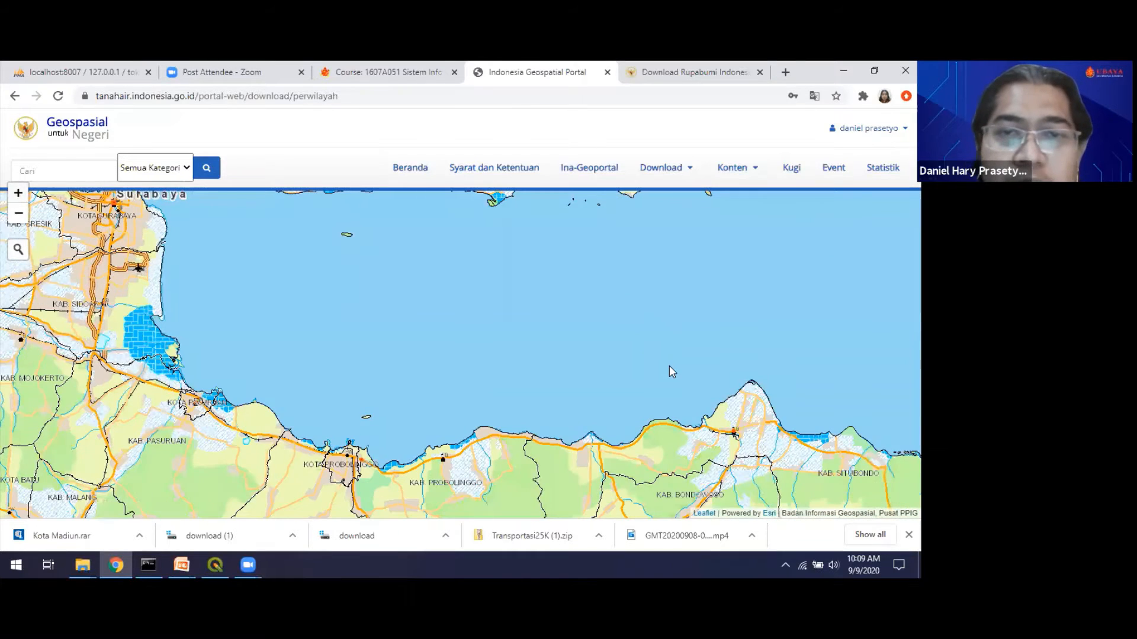
drag(466, 354, 648, 357)
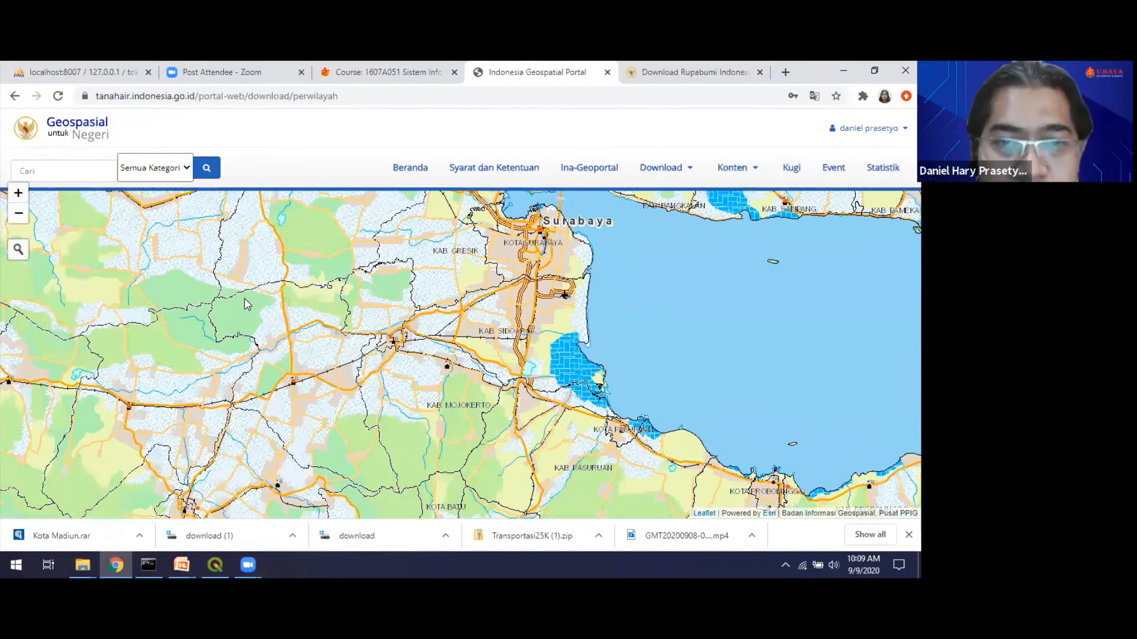
click(19, 194)
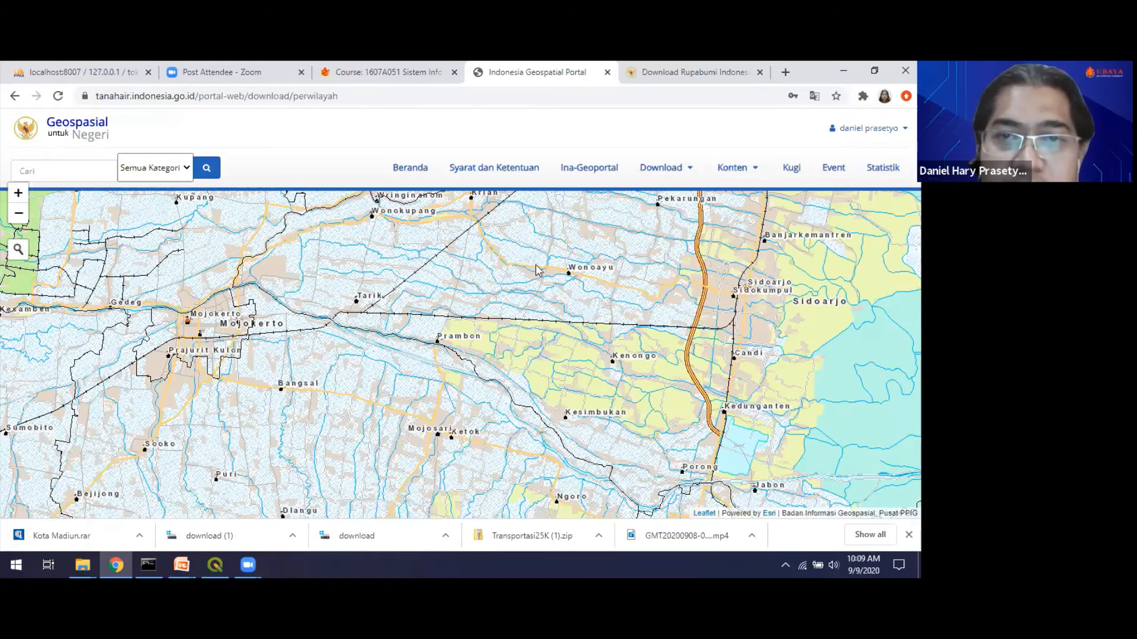
scroll(487, 228, down, 2)
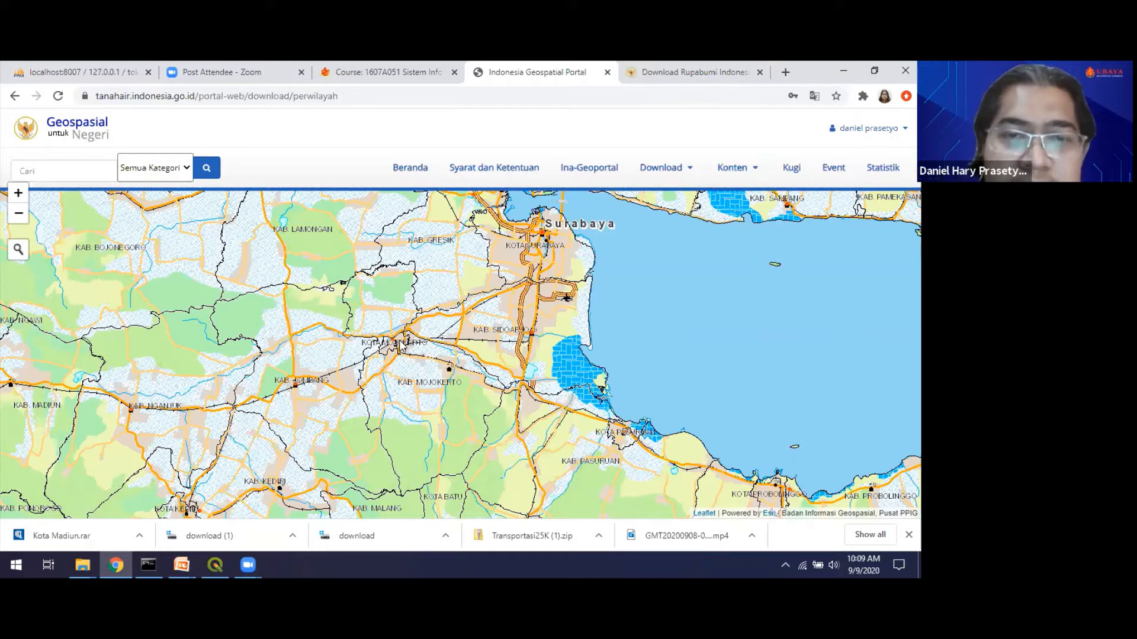
click(401, 347)
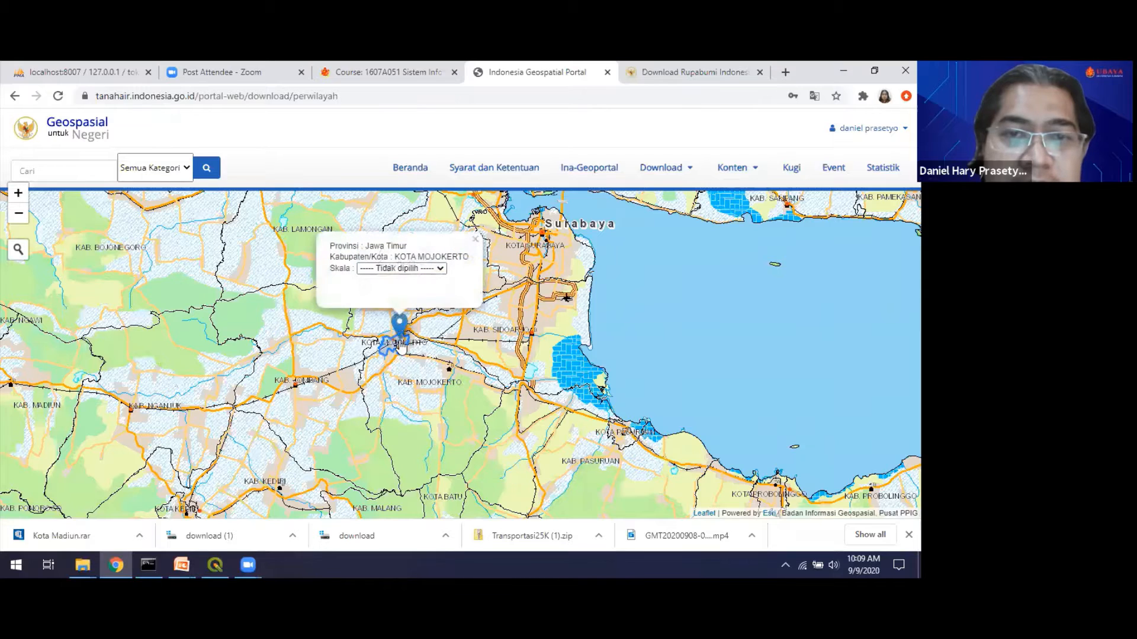
click(442, 269)
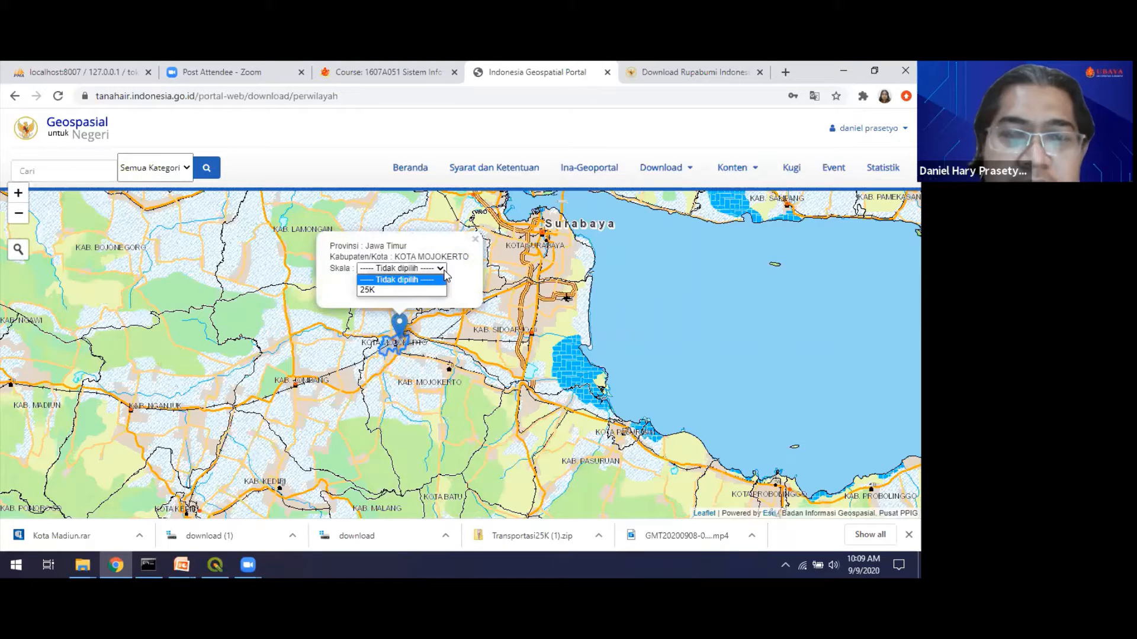
click(390, 290)
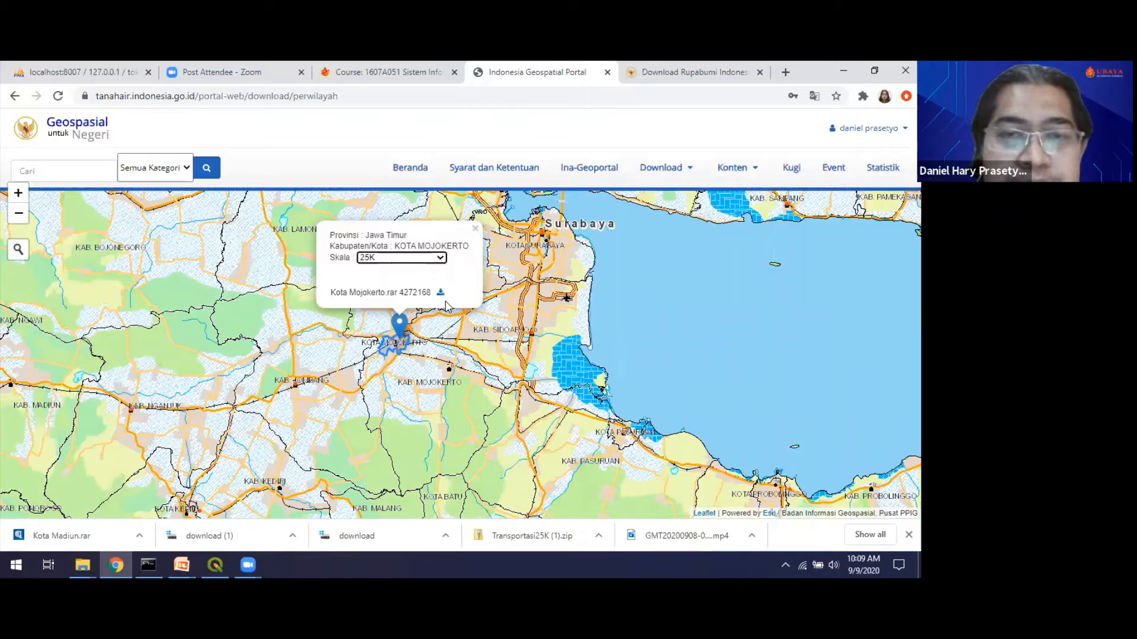
Download the output zip file of the Transportasi 25K clip and open the zipfolder inside Transportasi25K (2).zip
click(676, 72)
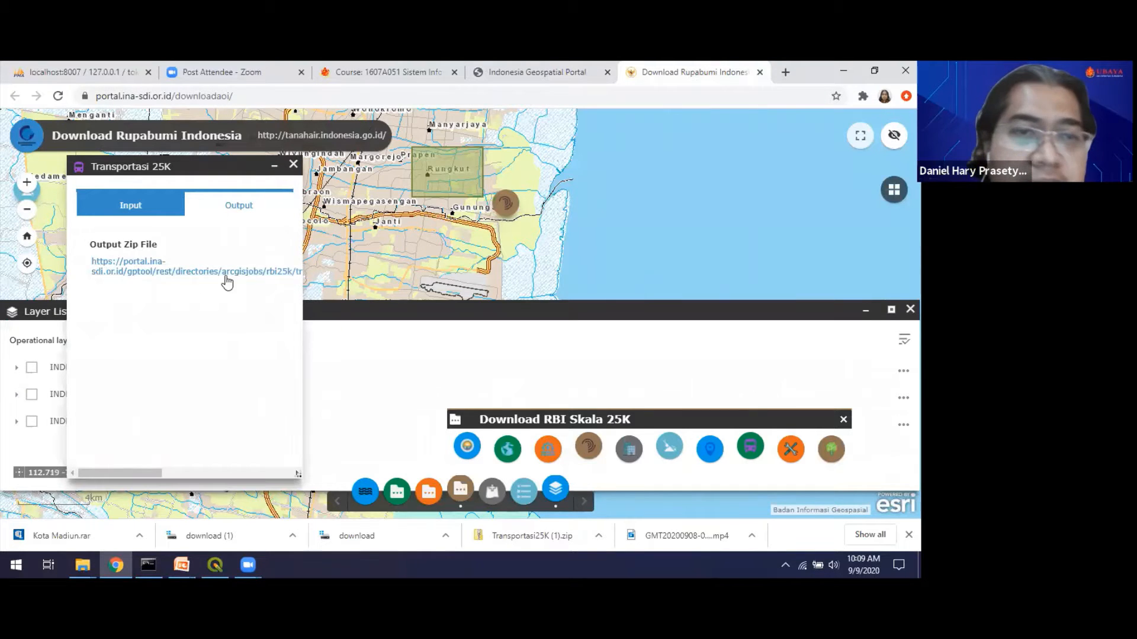
click(142, 265)
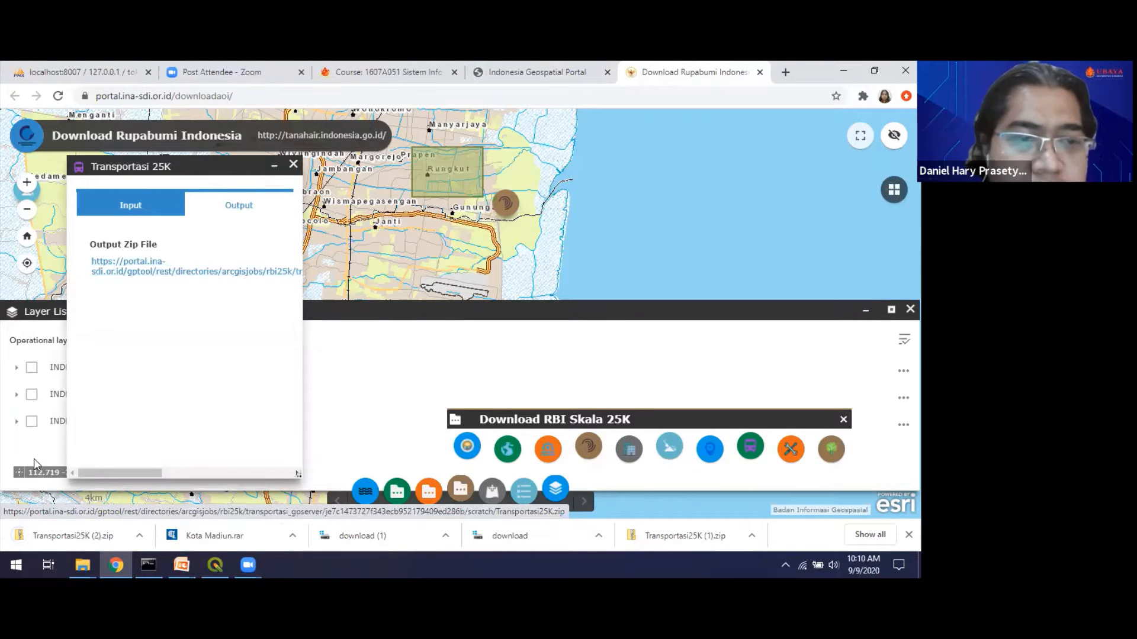
click(68, 540)
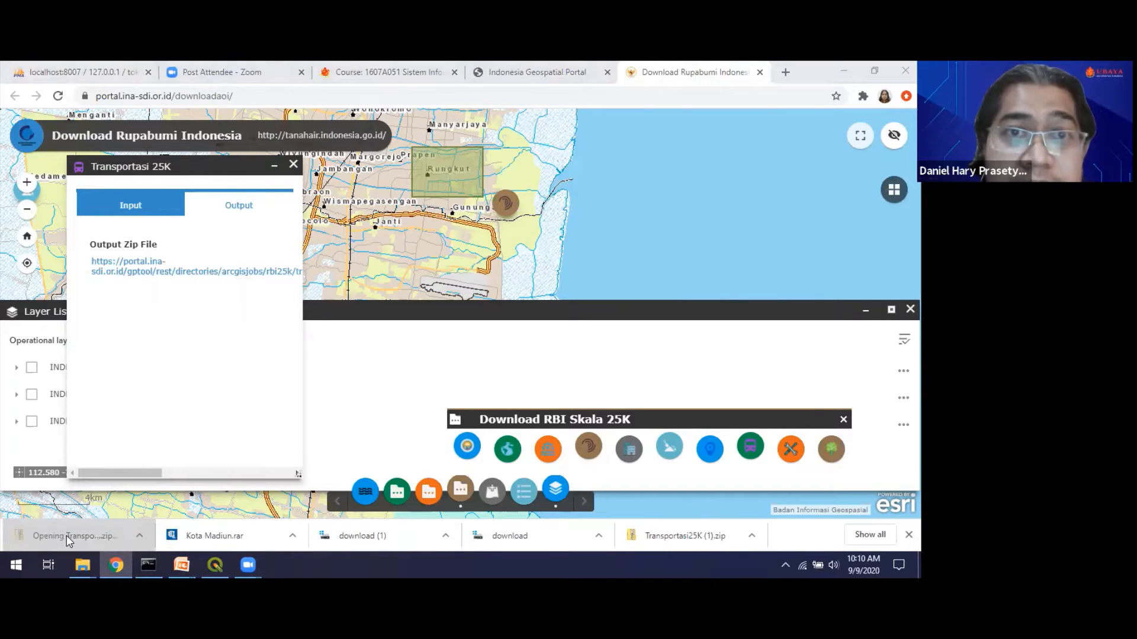
click(465, 229)
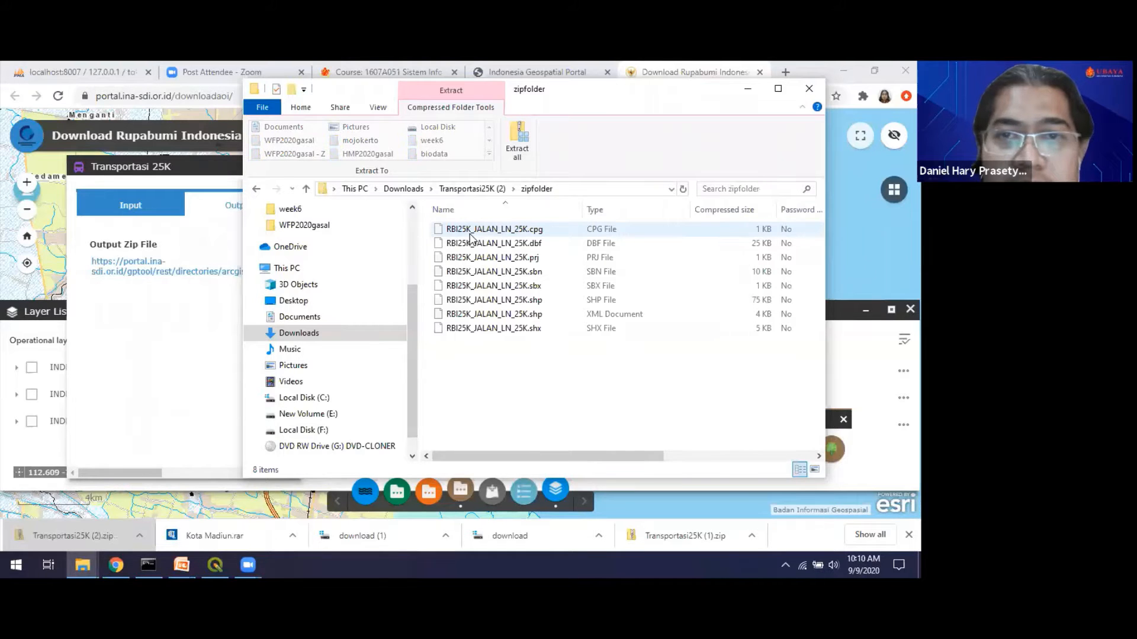
Copy all RBI25K_JALAN_LN_25K files from the zip and create a folder named rungkut on Local Disk (F:)
key(ctrl+a)
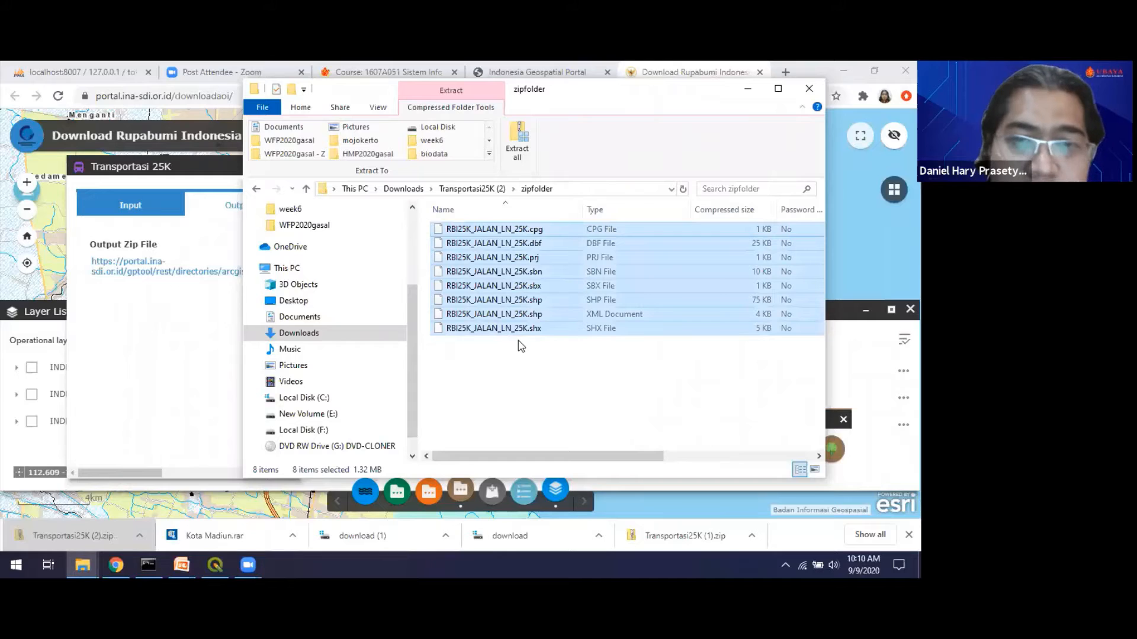
click(301, 430)
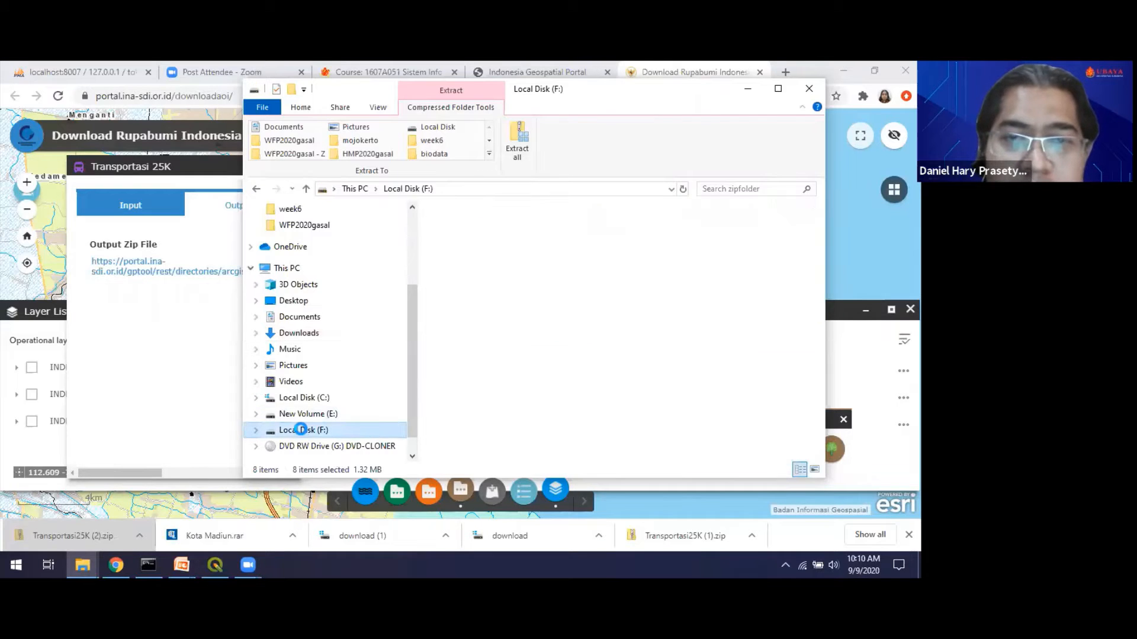
right_click(301, 430)
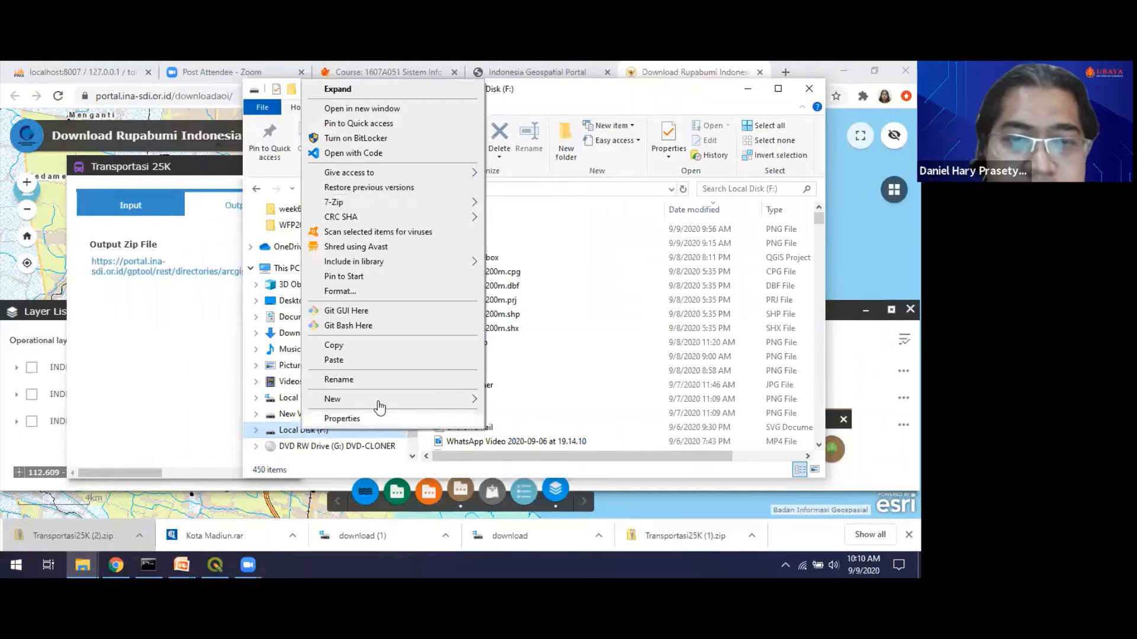
mouse_move(437, 400)
click(532, 402)
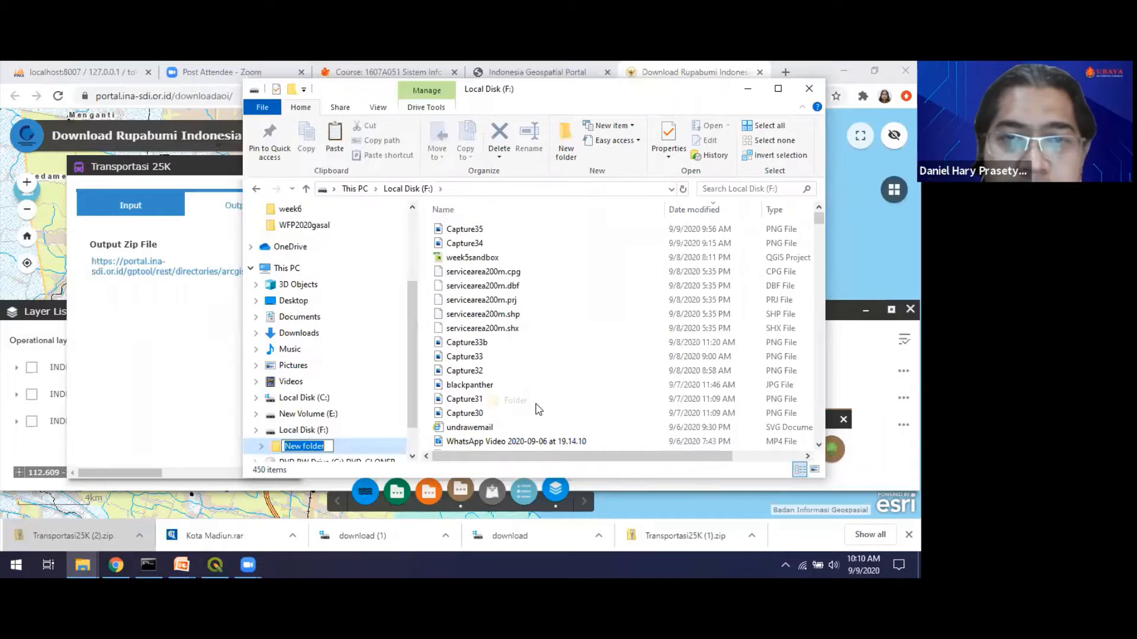
text(rungku)
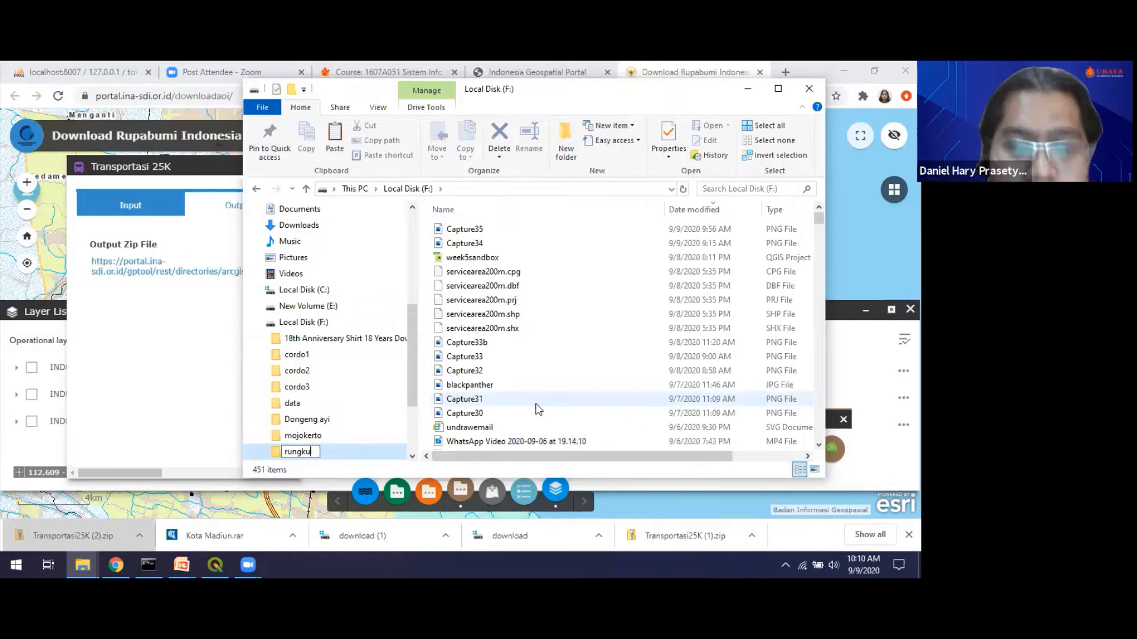
text(t)
key(Return)
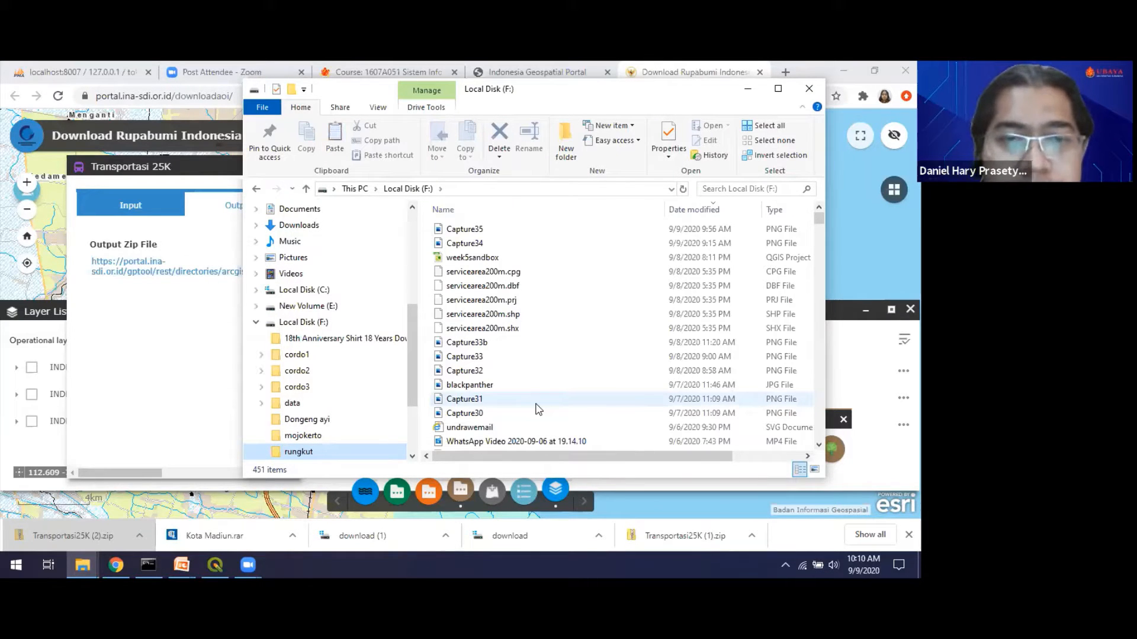
Paste the copied RBI25K_JALAN_LN_25K files into the rungkut folder
click(300, 451)
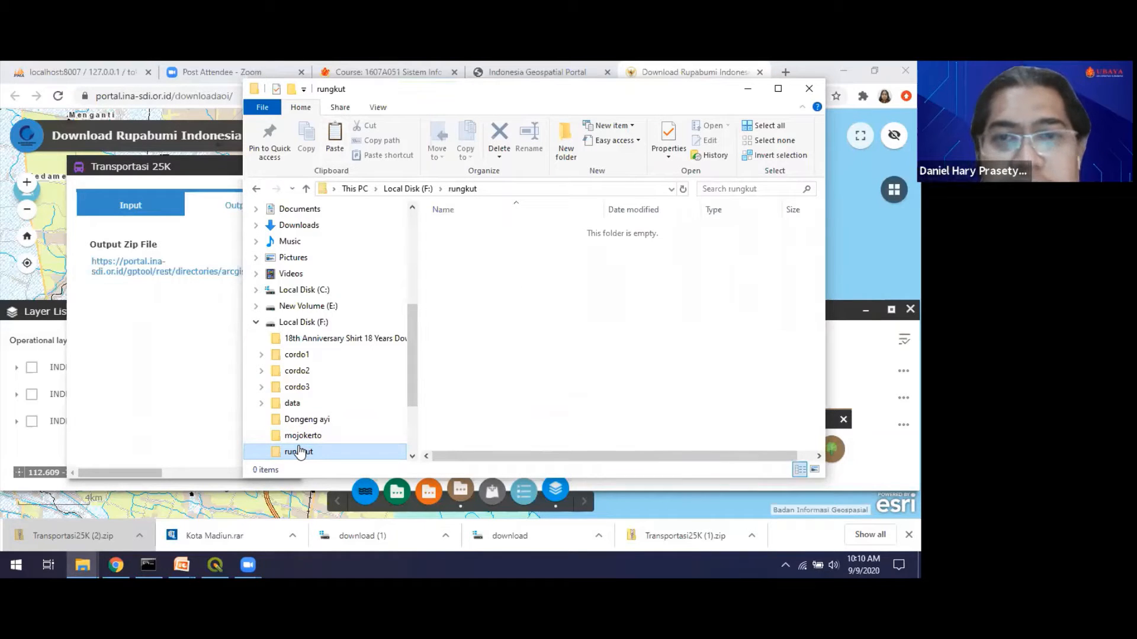
key(ctrl+v)
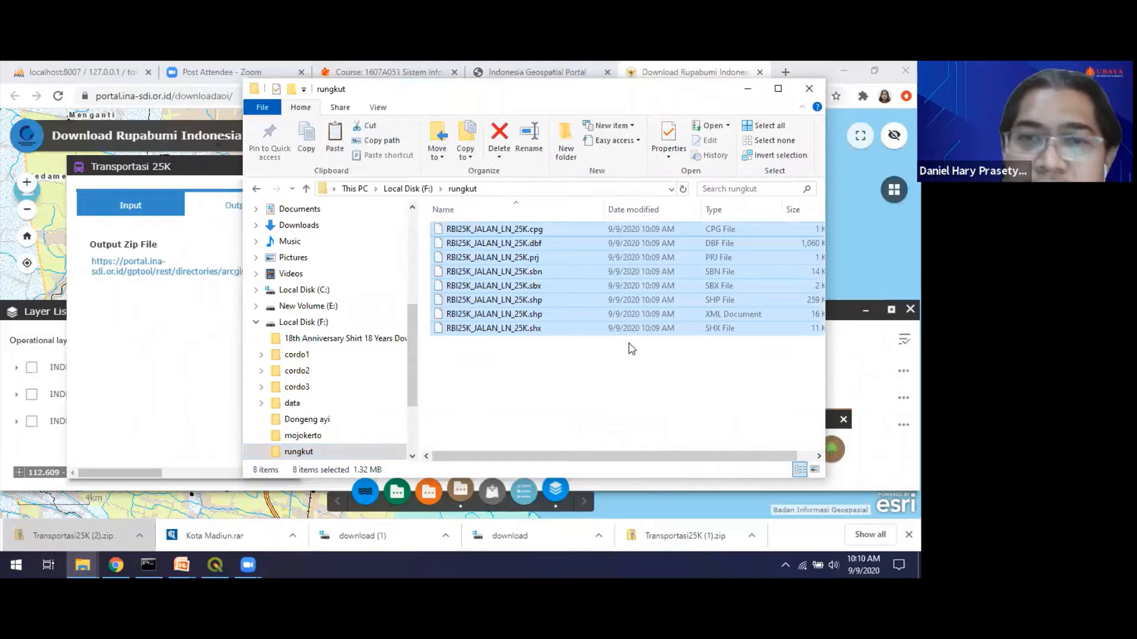
click(632, 349)
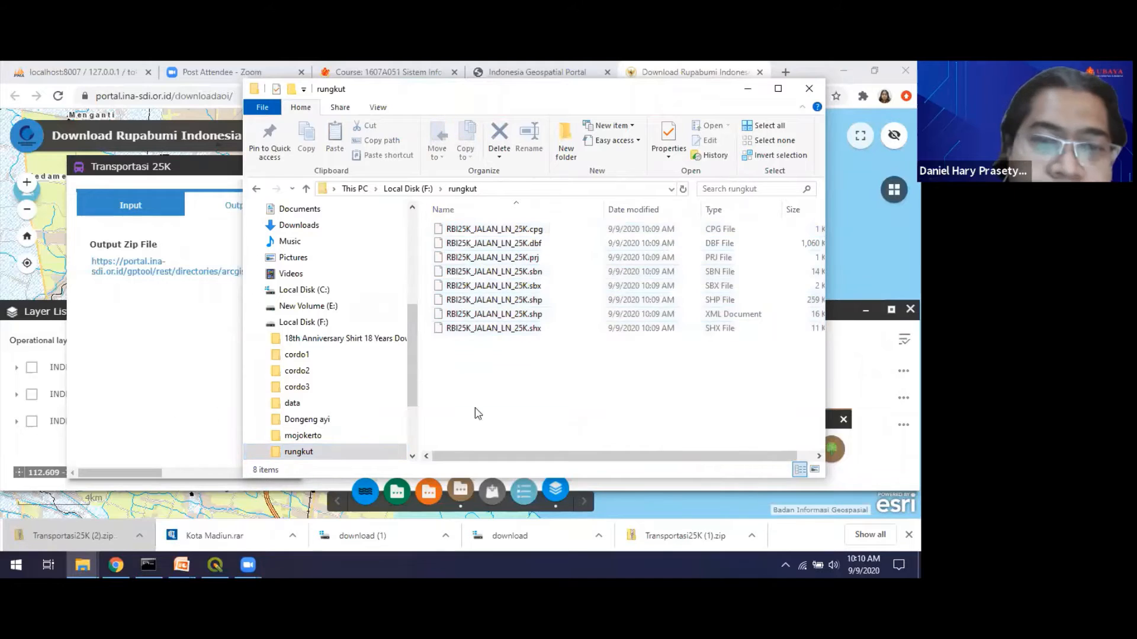
Arrange the QGIS and rungkut folder windows beside each other and add RBI25K_JALAN_LN_25K.shp to the QGIS project
click(220, 563)
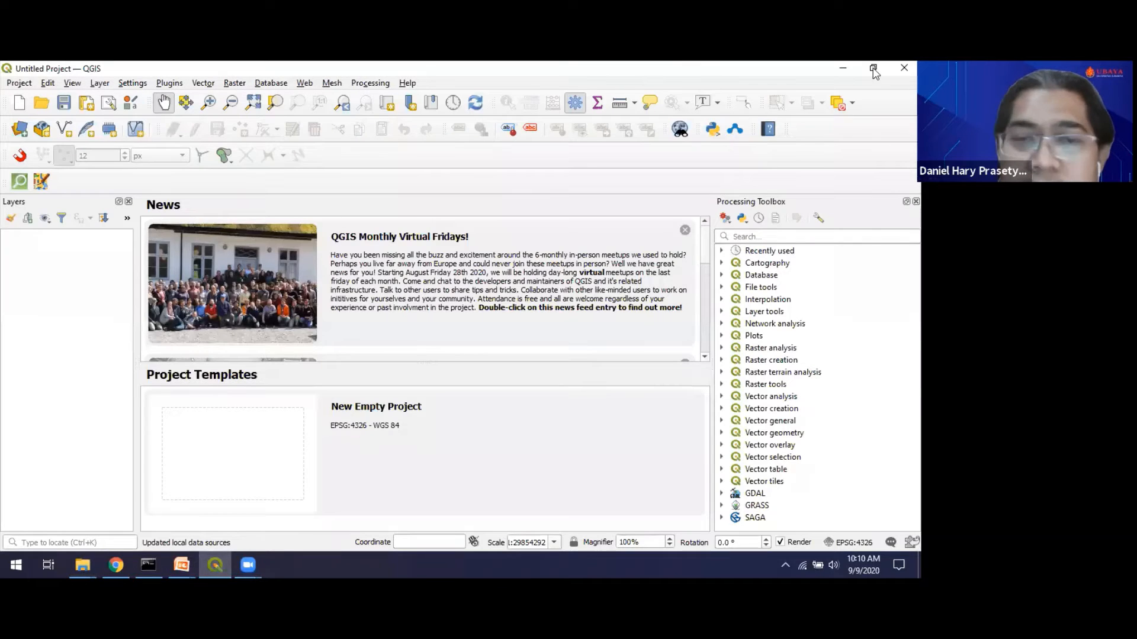
click(874, 71)
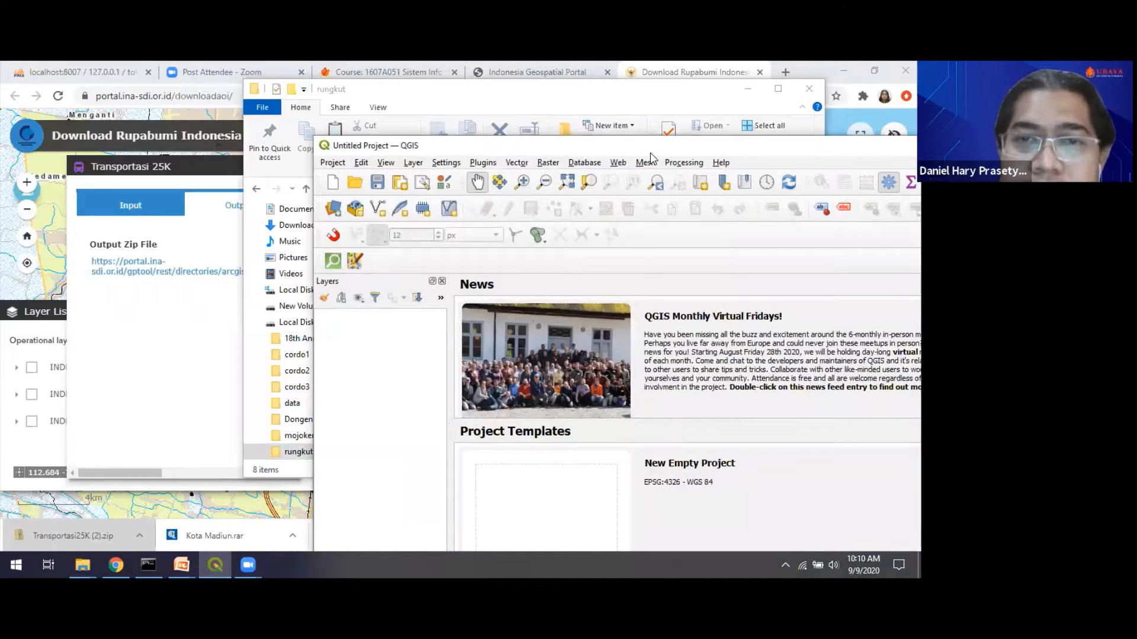
click(452, 99)
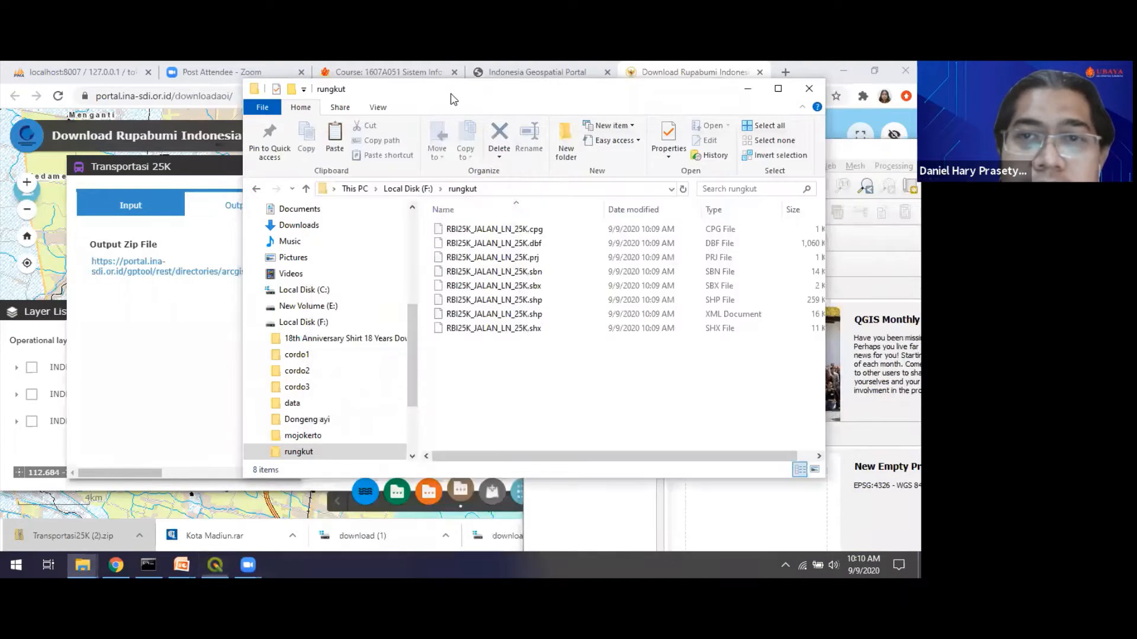
drag(236, 88, 237, 89)
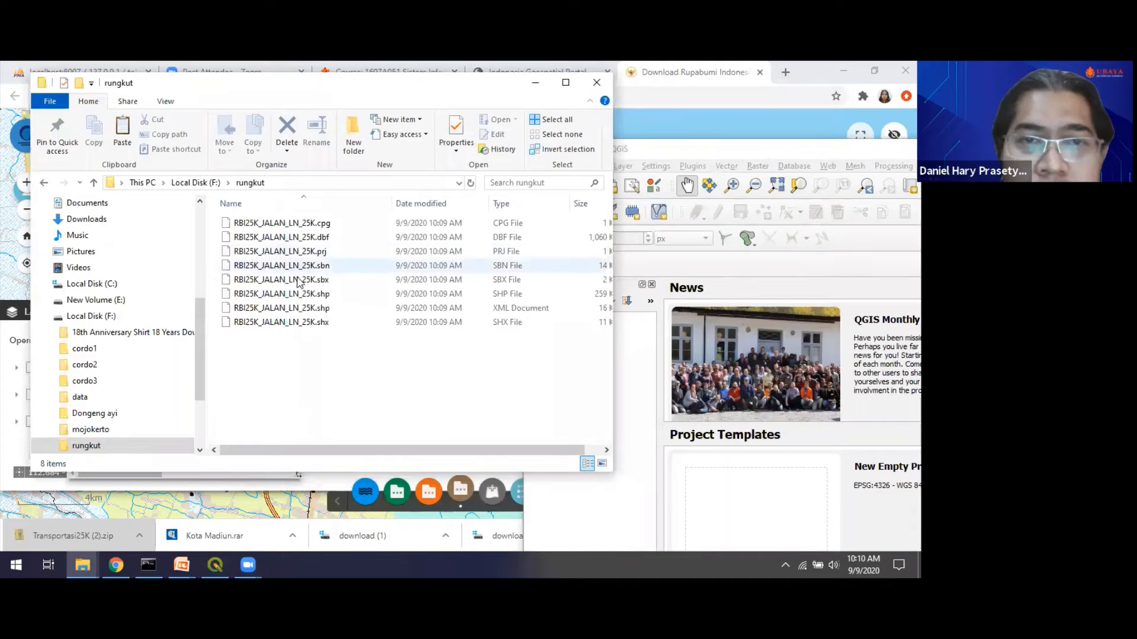
drag(293, 292, 644, 413)
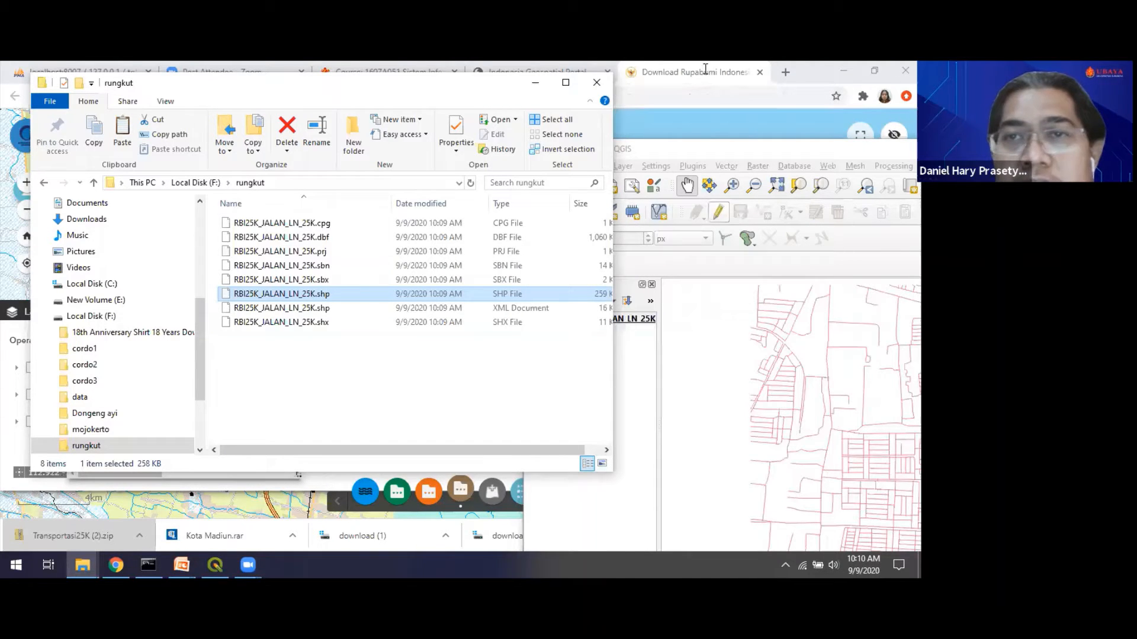
Maximize the QGIS window, examine the full extent of the clipped Rungkut road layer, and bring up the list of open windows
click(705, 157)
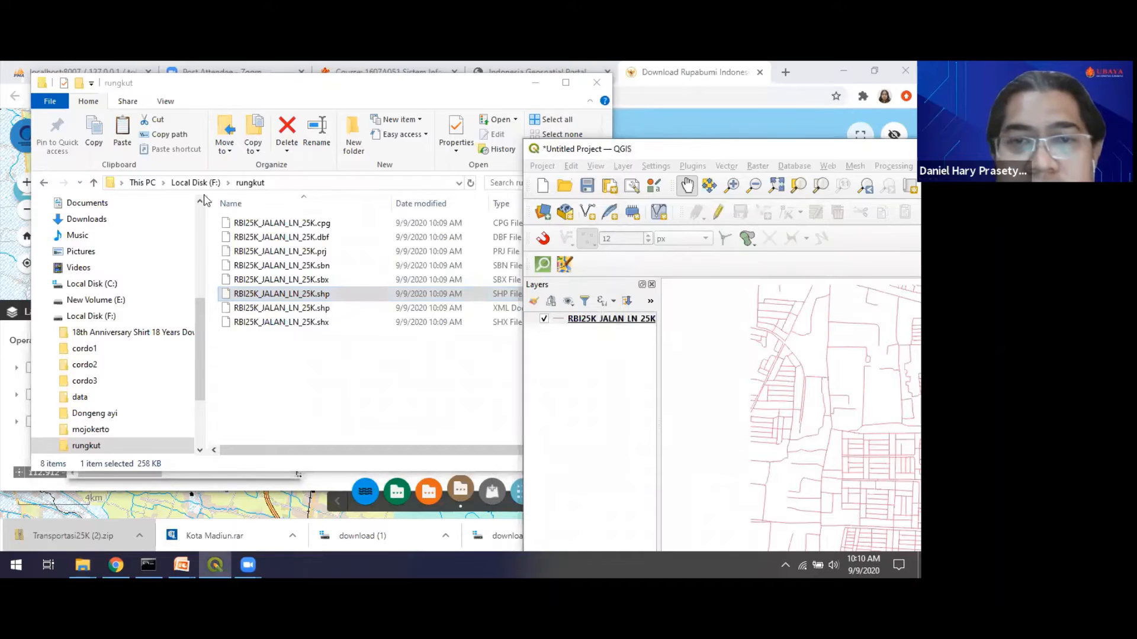
key(super+Up)
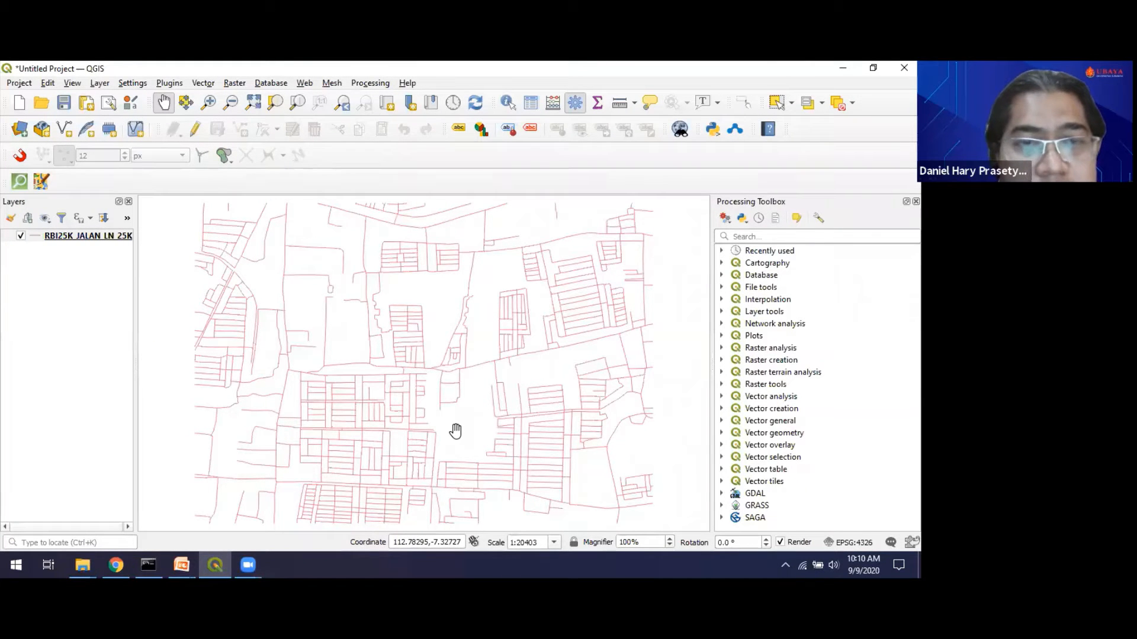
drag(384, 370, 497, 357)
drag(417, 280, 358, 256)
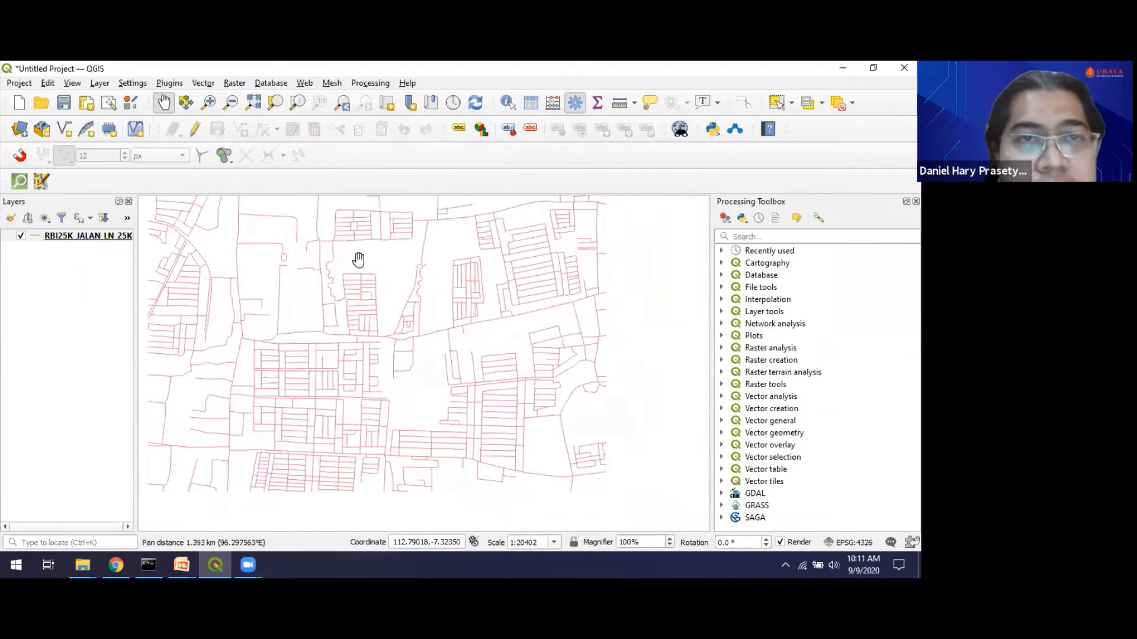
click(253, 104)
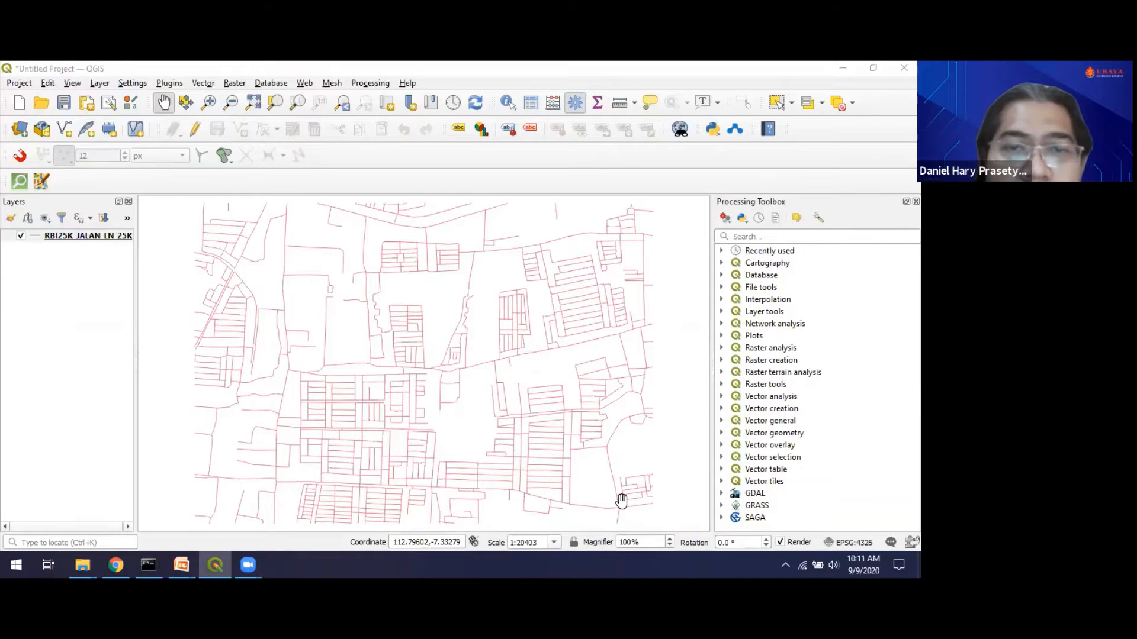
key(alt+Tab)
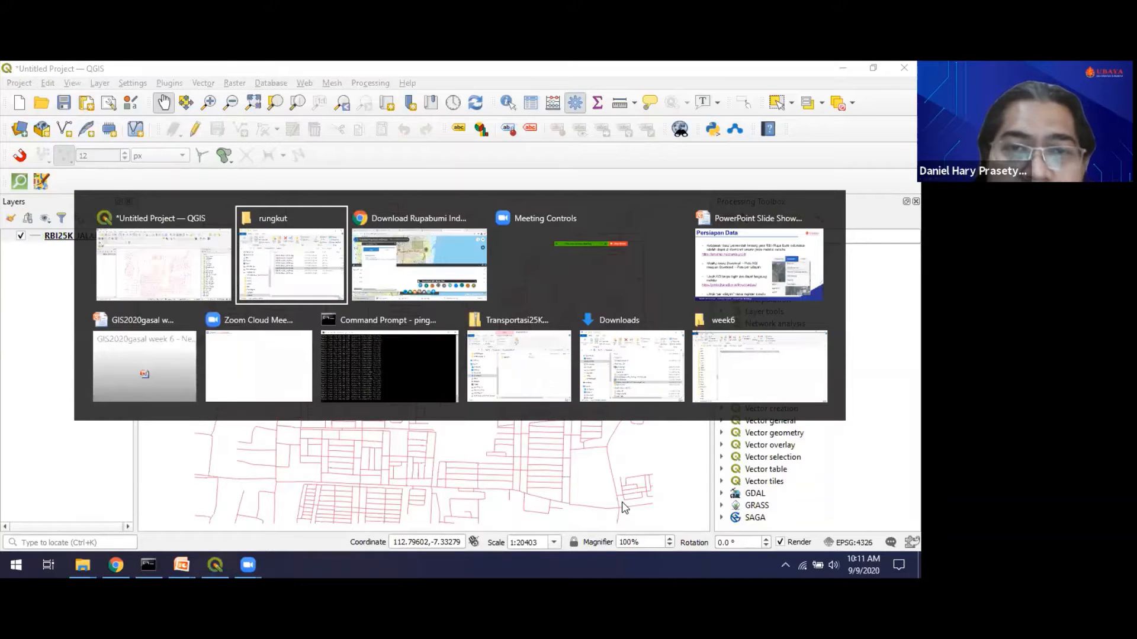
Switch to the browser and review the AOI download page's address and the Geospatial Portal's download options, including Peta AOI
key(alt+Tab)
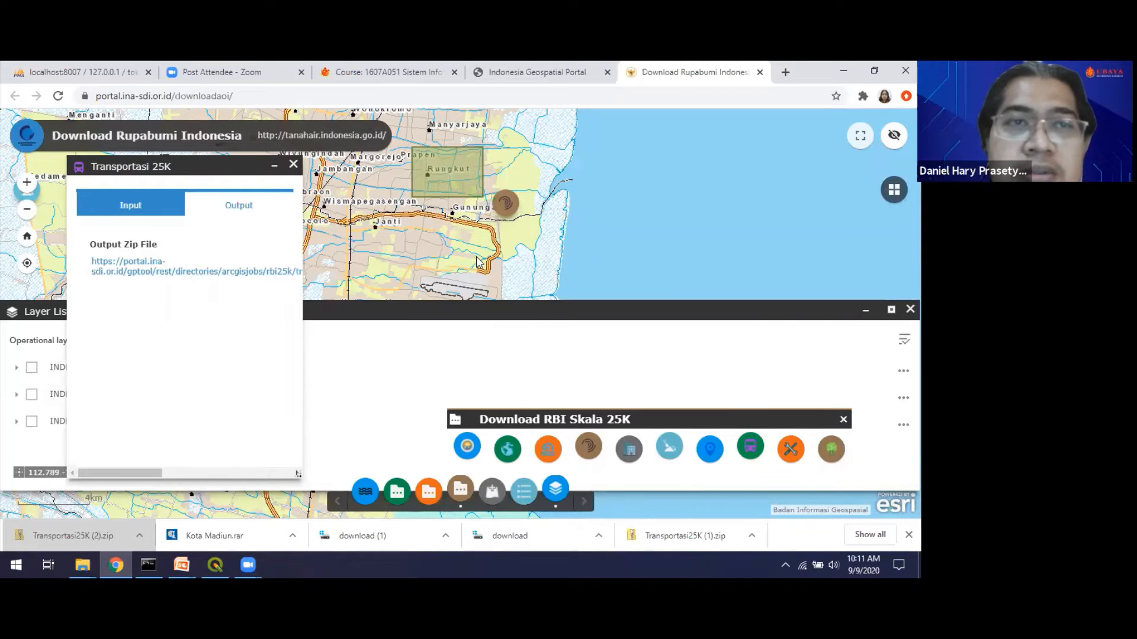
click(251, 96)
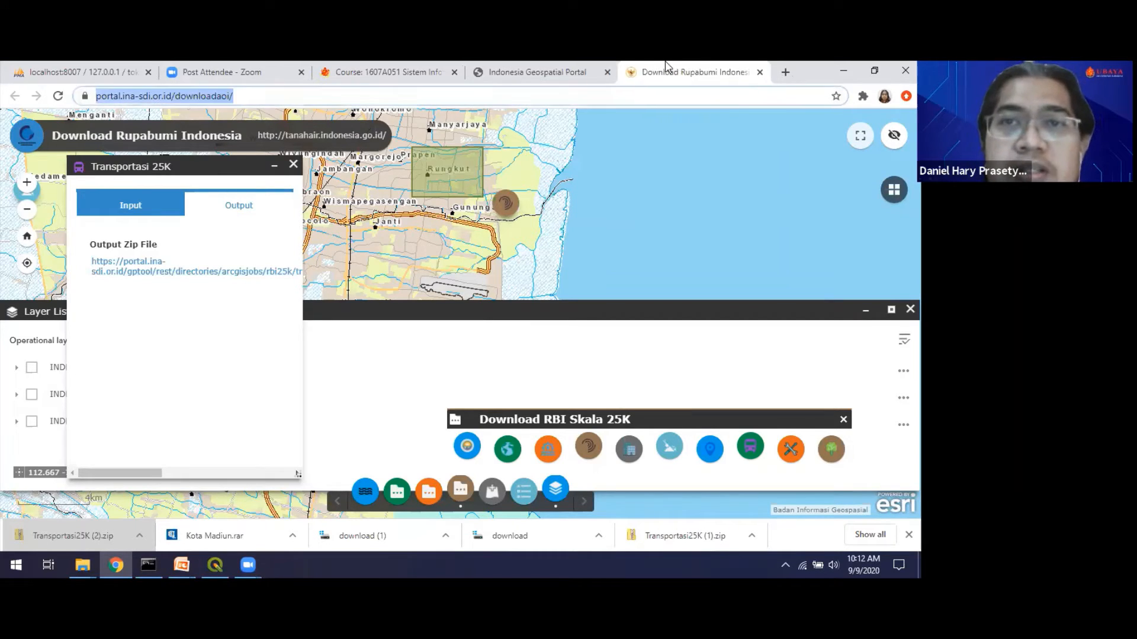
key(ctrl+shift+Tab)
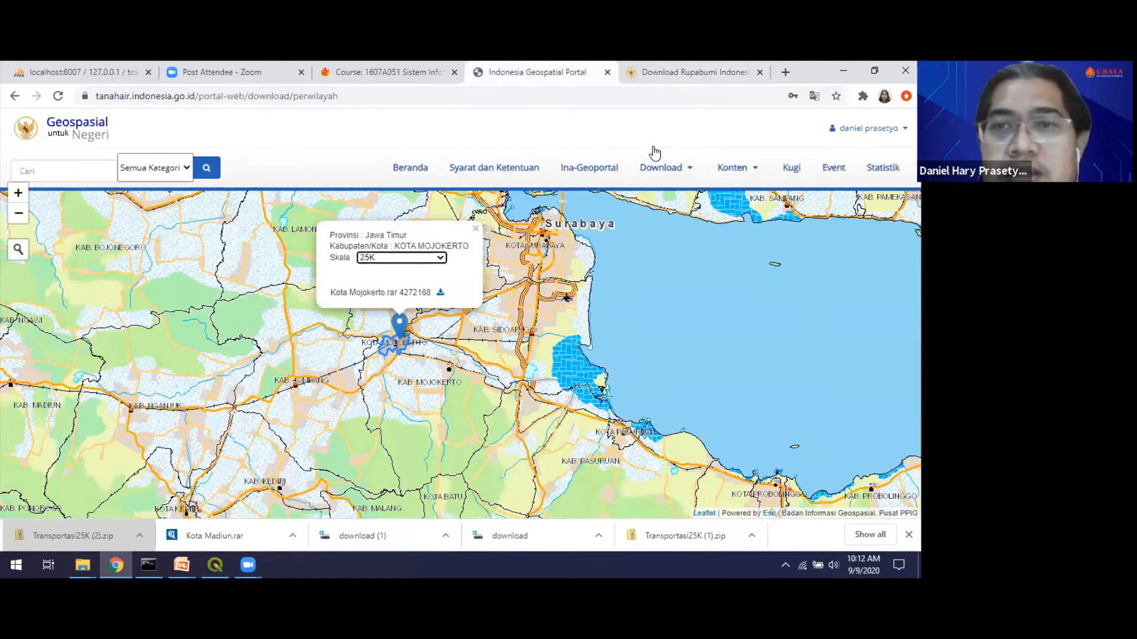
mouse_move(654, 154)
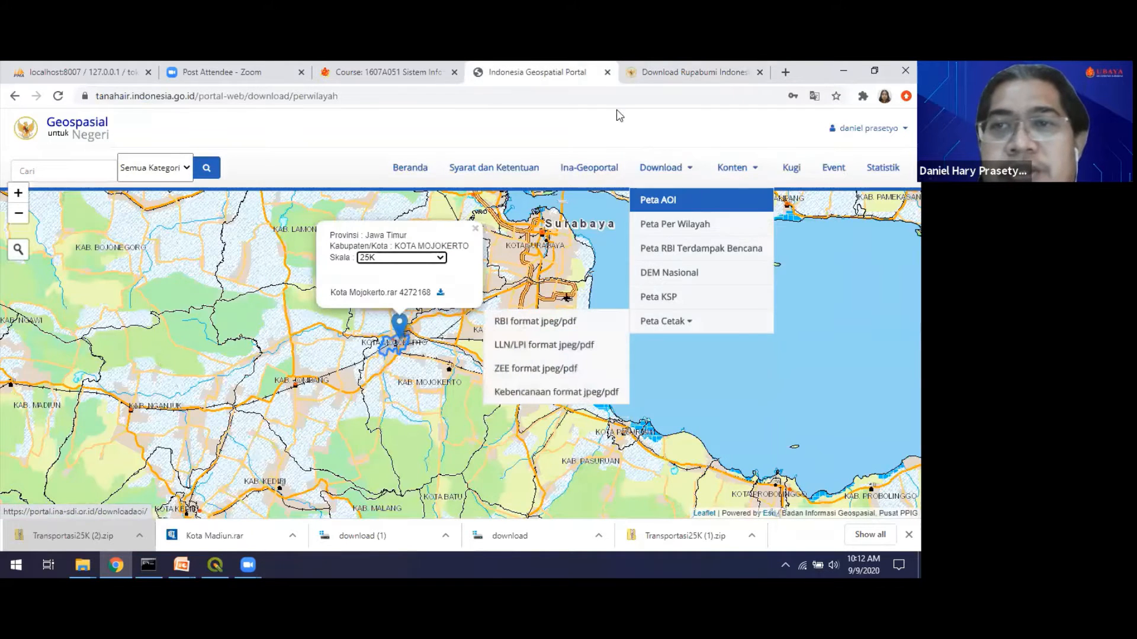
Switch to the PowerPoint slide show and advance from the Persiapan Data slide to the Download AOI slide
click(181, 565)
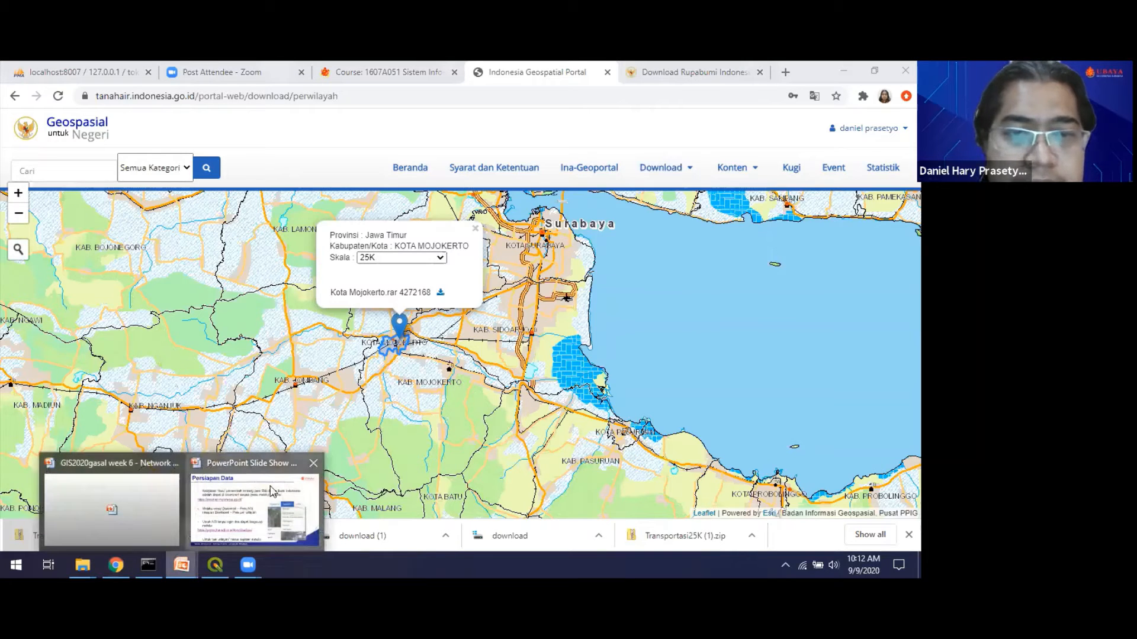
click(270, 490)
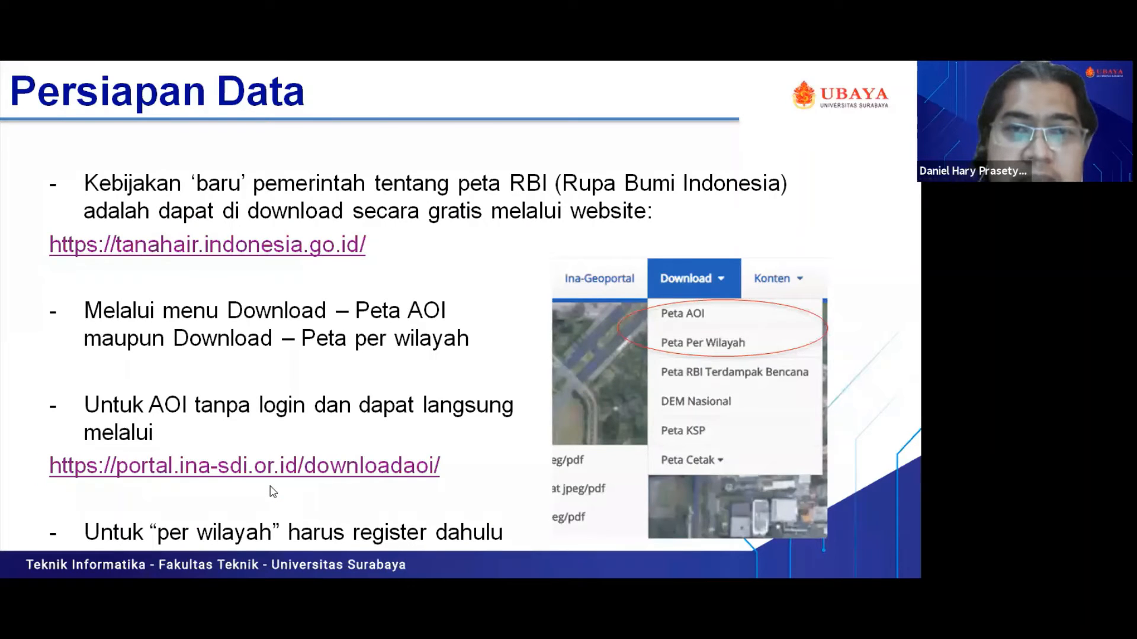
click(272, 491)
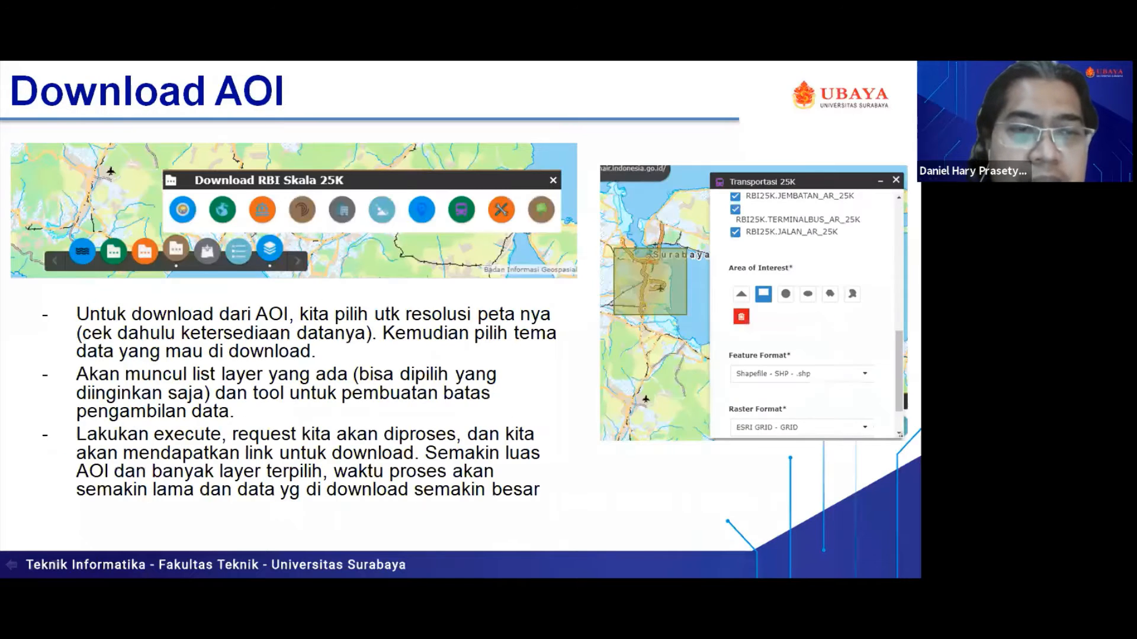
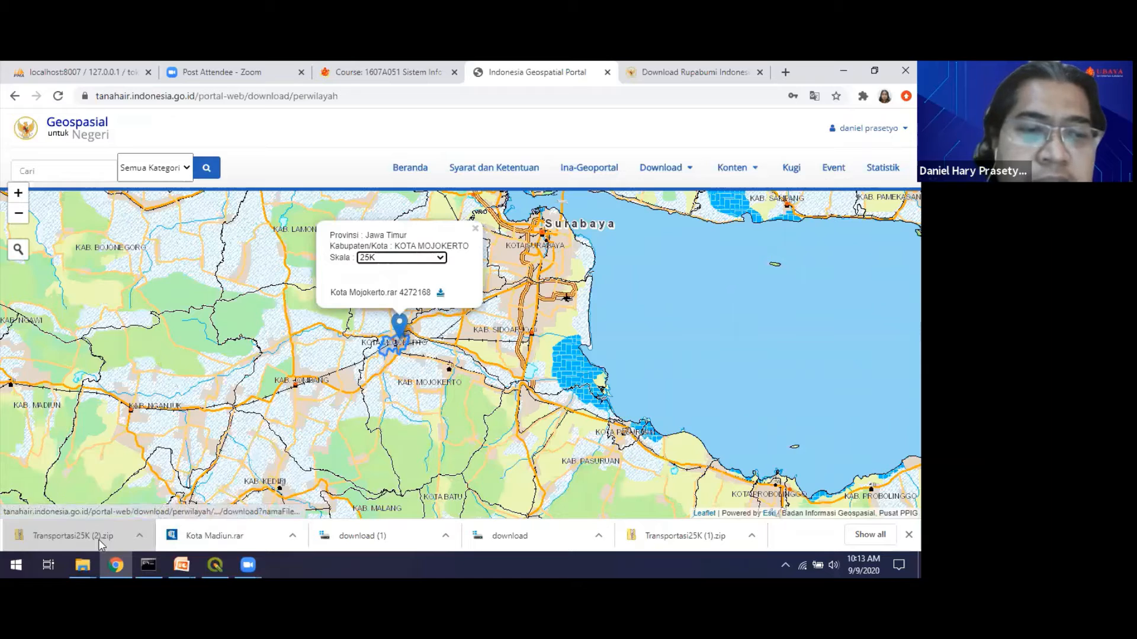
Switch to File Explorer, open the mojokerto folder on Local Disk (F:), and maximize its window
mouse_move(88, 563)
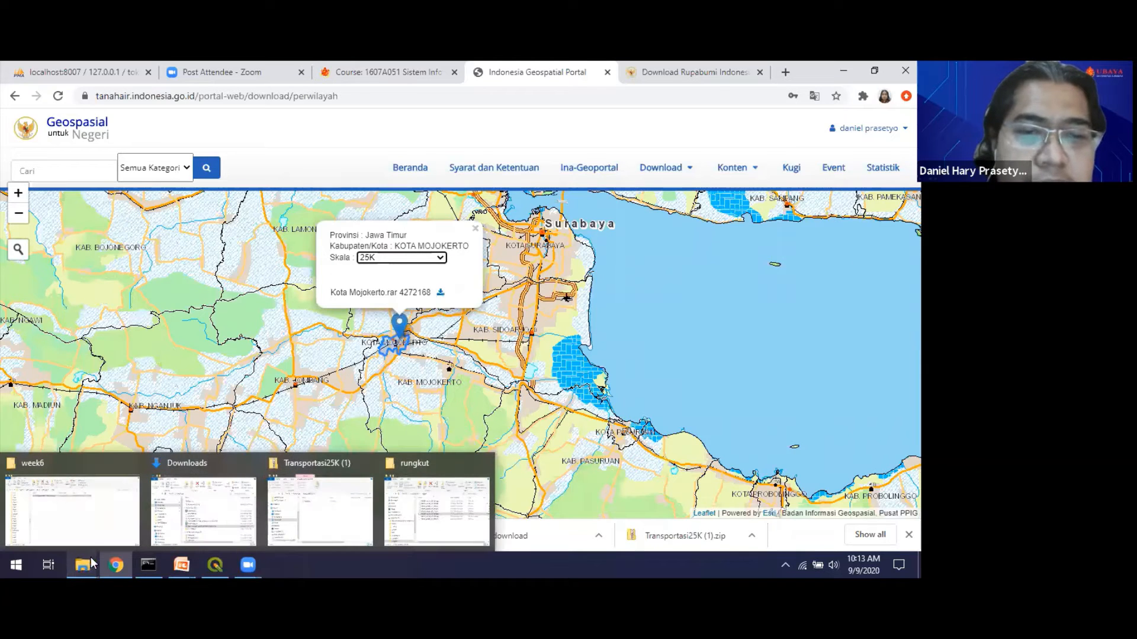
click(406, 528)
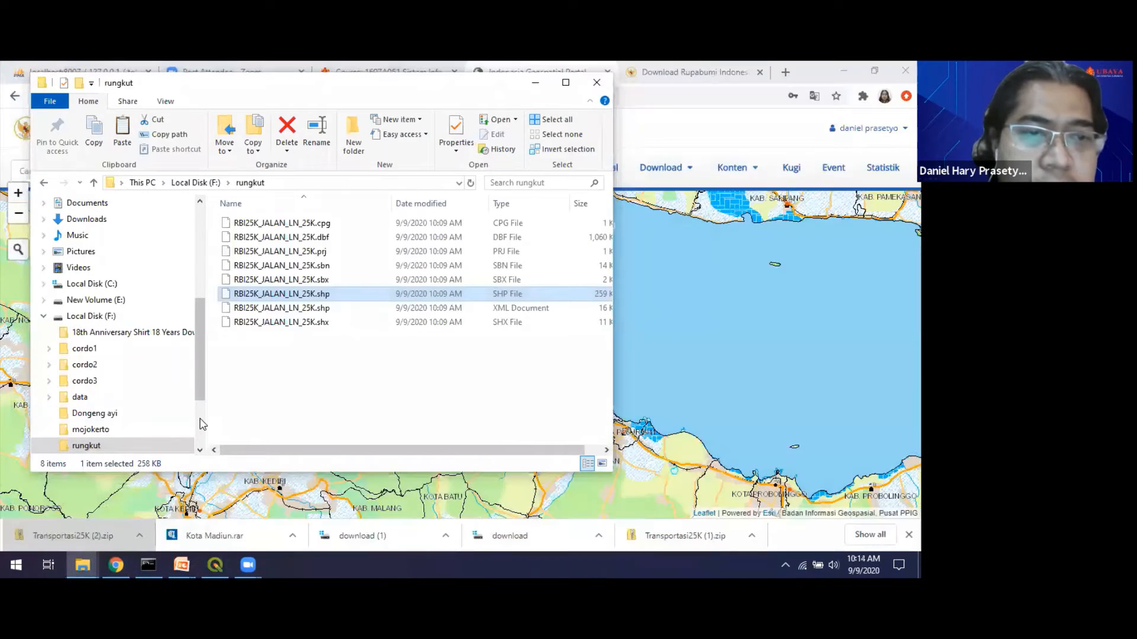
click(200, 419)
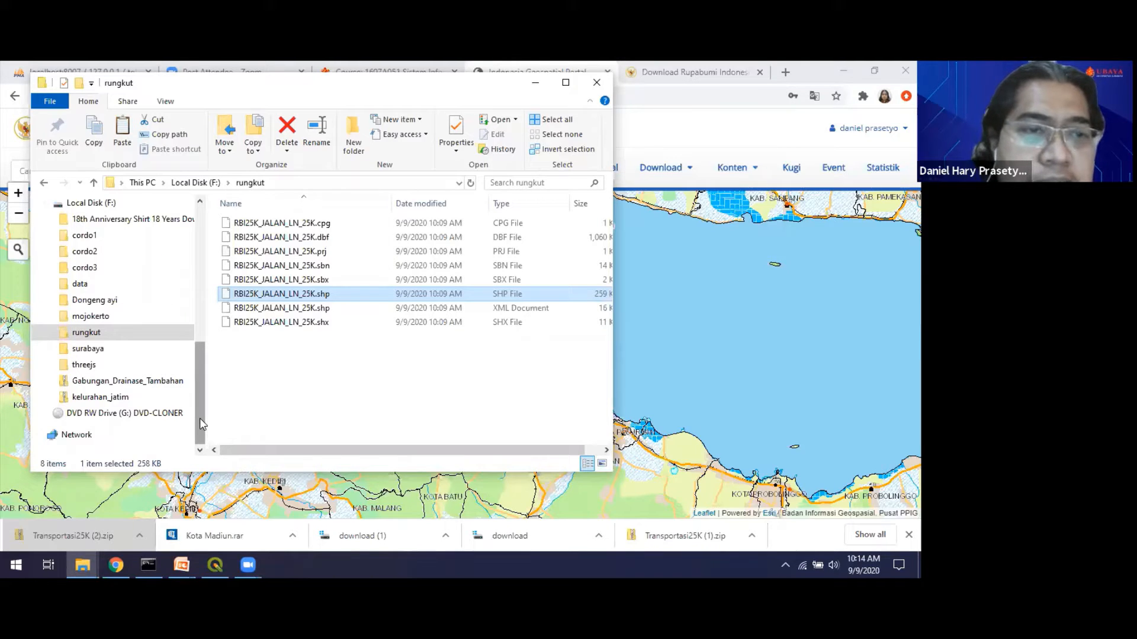
click(92, 318)
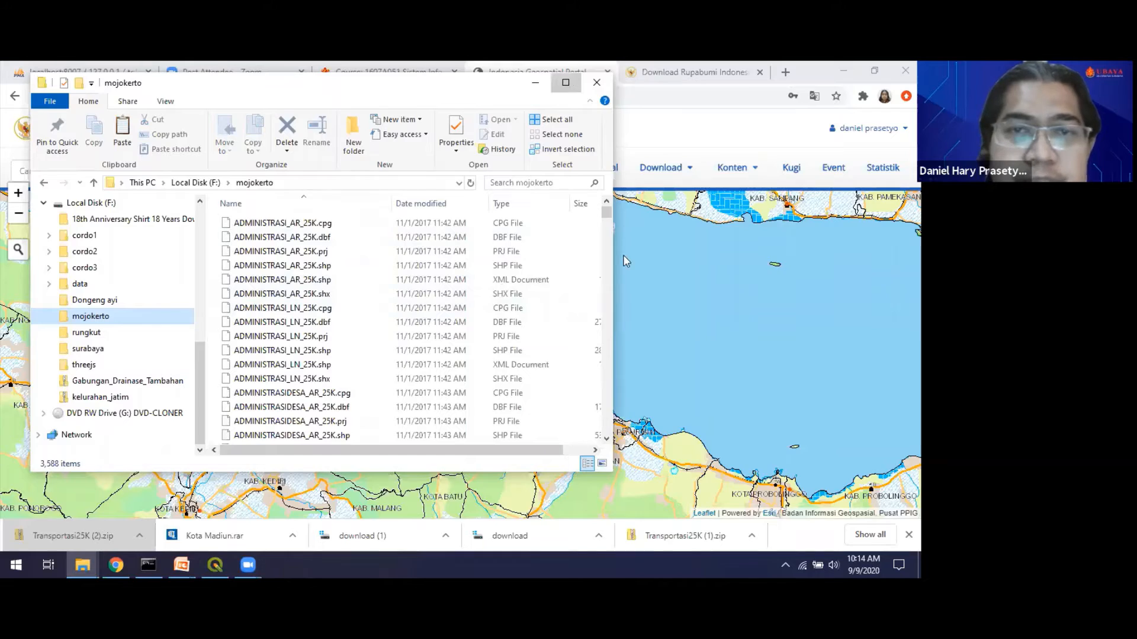
click(565, 83)
Examine the names and sizes of the 25K shapefile components in the mojokerto folder
click(292, 245)
key(Down)
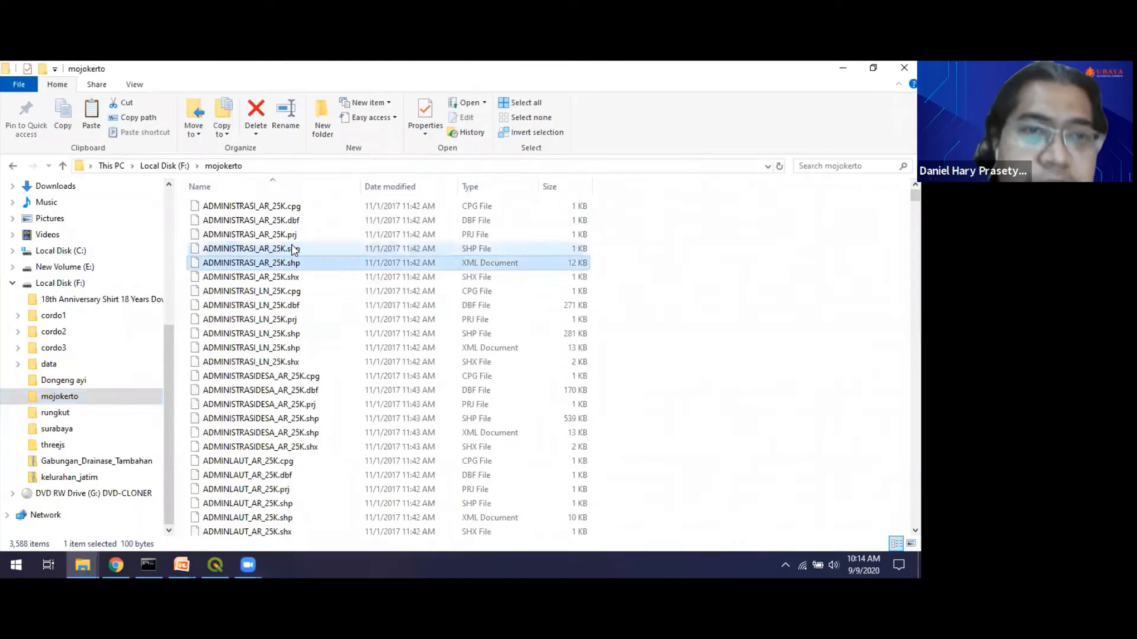
key(Down)
key(Down)
key(Down)
key(Down)
key(Down)
key(Down)
key(Down)
key(Down)
key(Down)
key(Down)
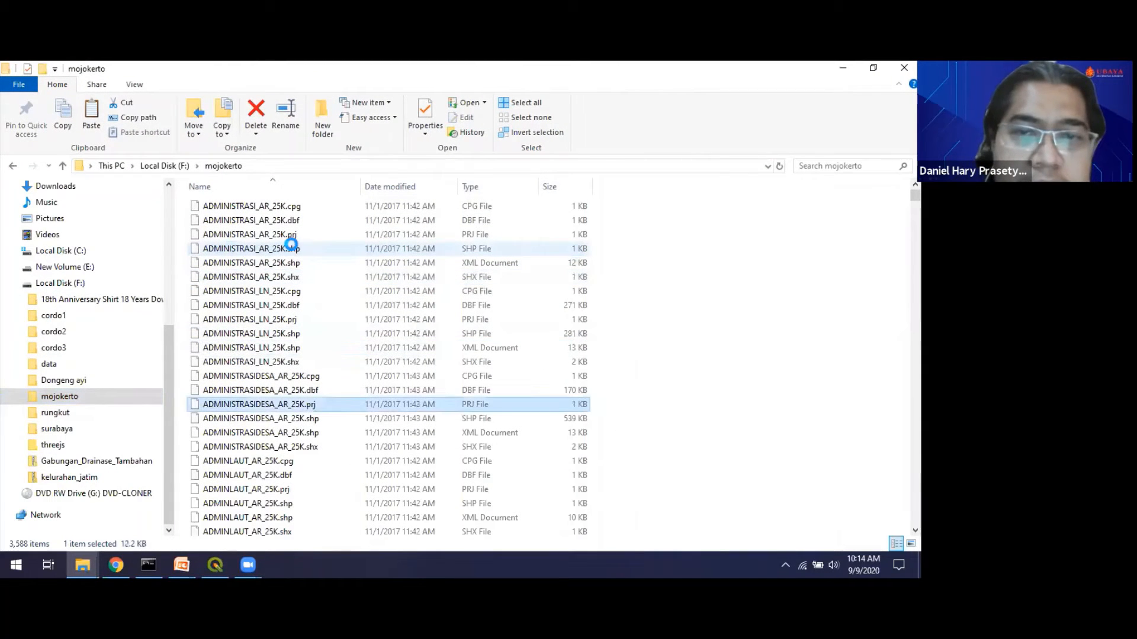
key(Down)
key(Down)
key(Down)
key(Down)
key(Down)
key(Down)
key(Down)
key(Down)
key(Down)
key(Down)
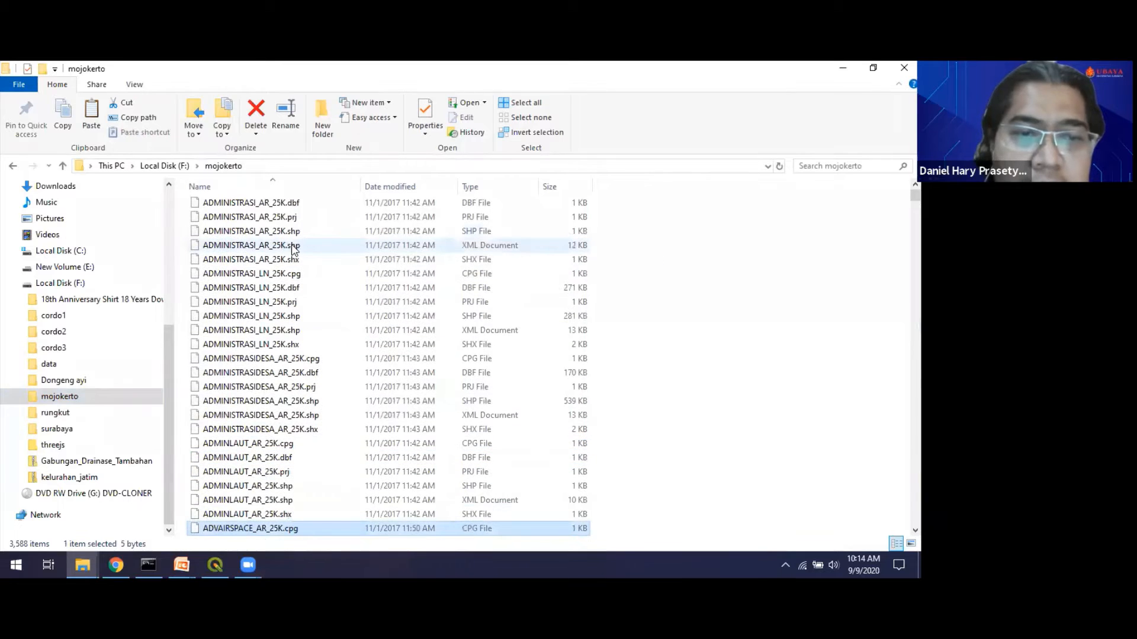
scroll(388, 365, down, 20)
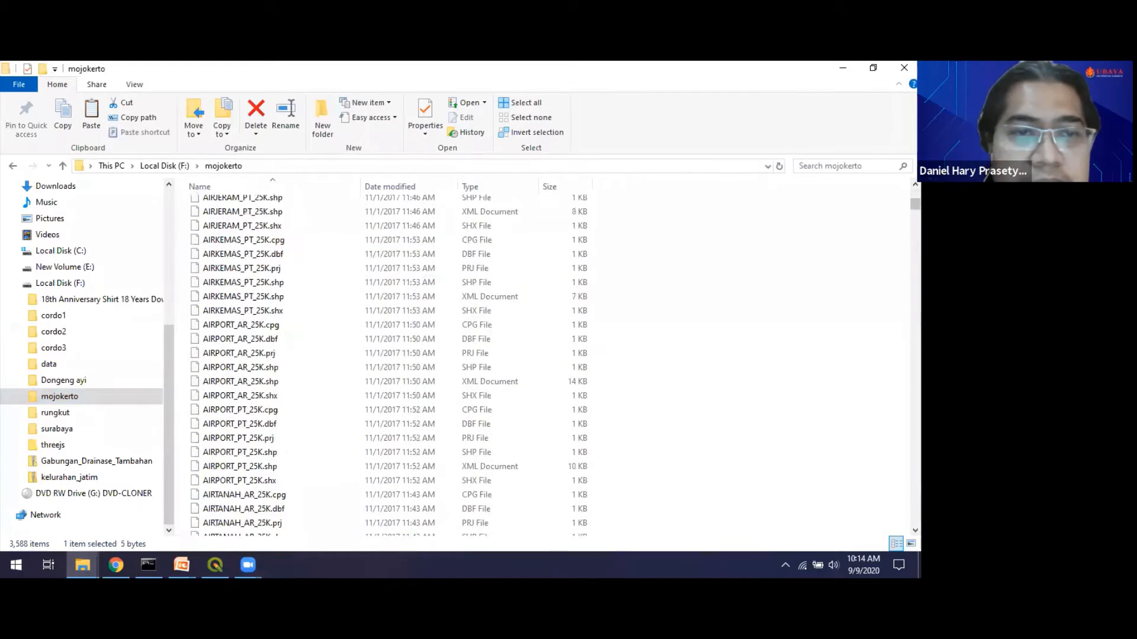
scroll(388, 364, down, 20)
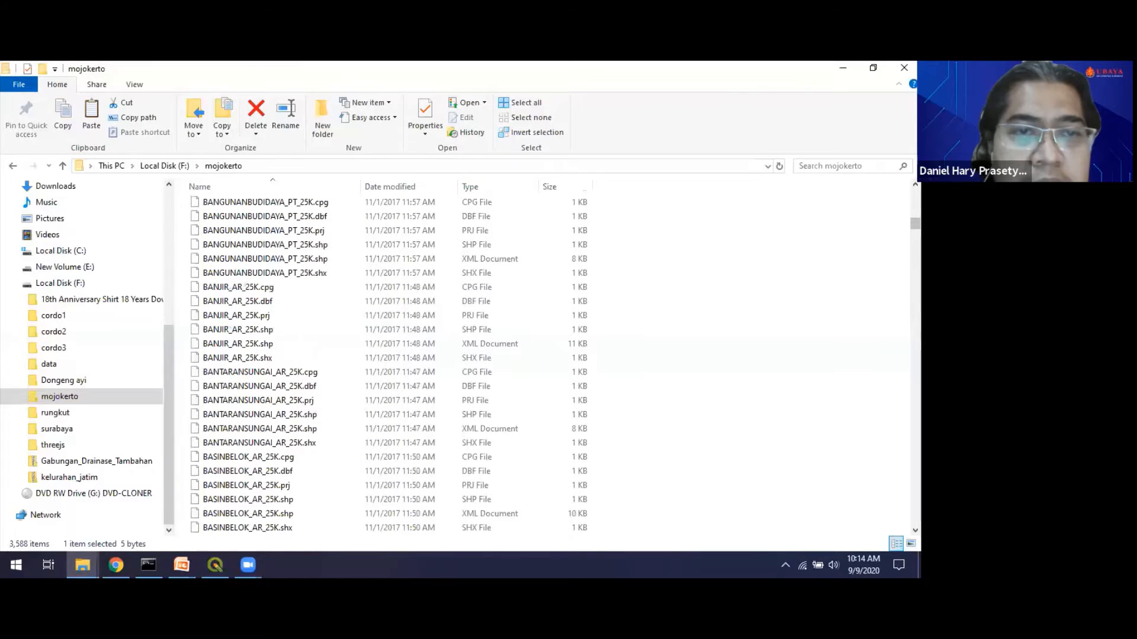
scroll(388, 364, down, 10)
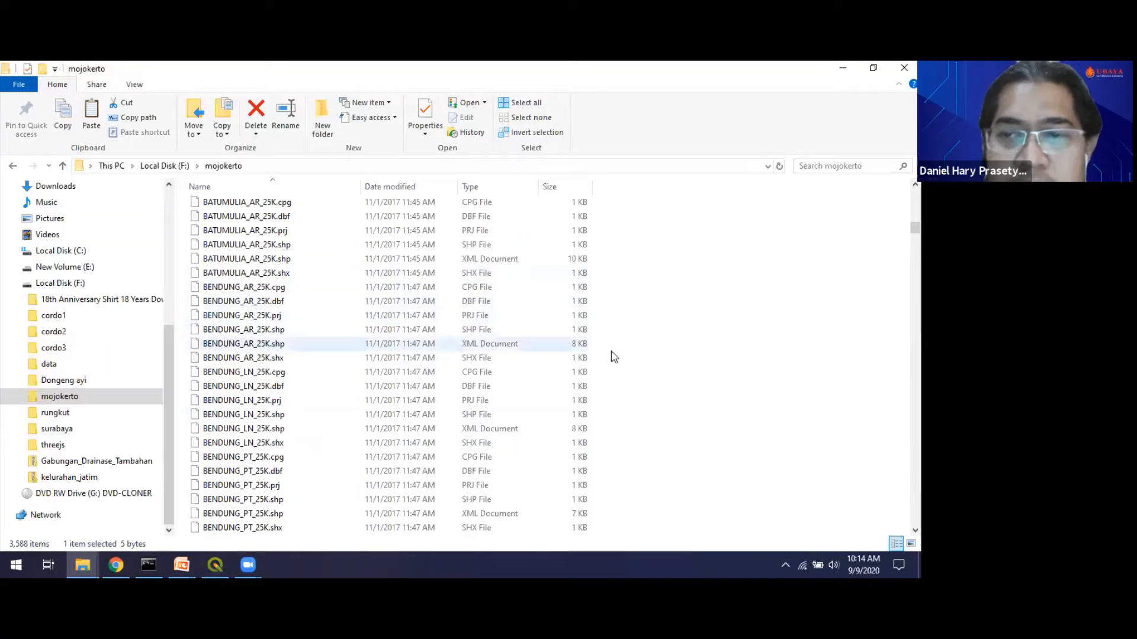
scroll(613, 355, down, 10)
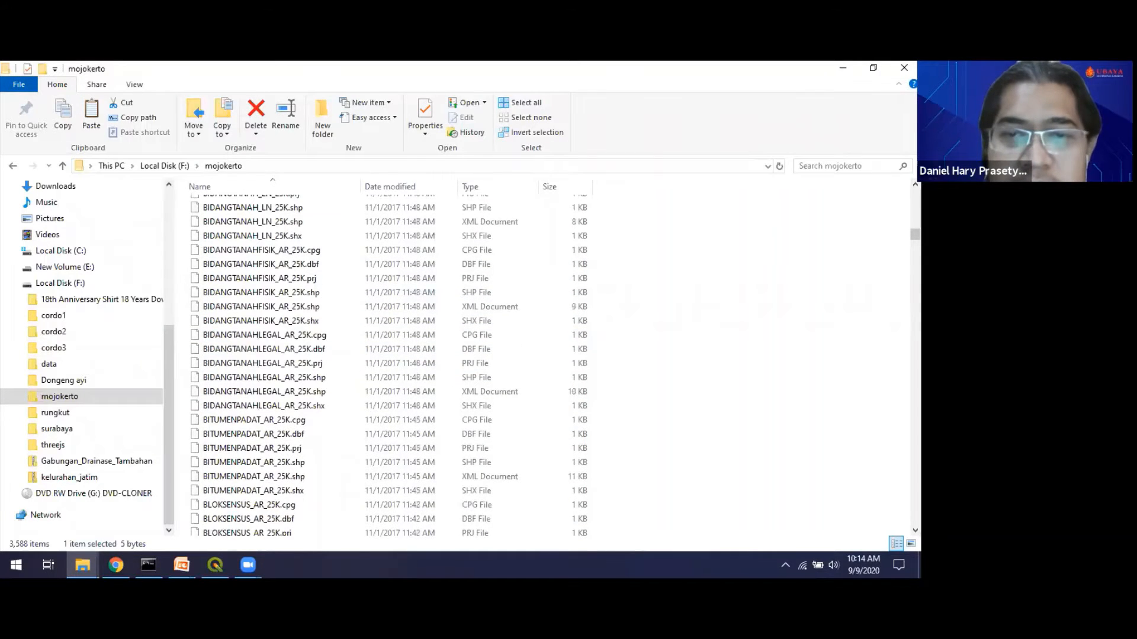
scroll(390, 364, down, 20)
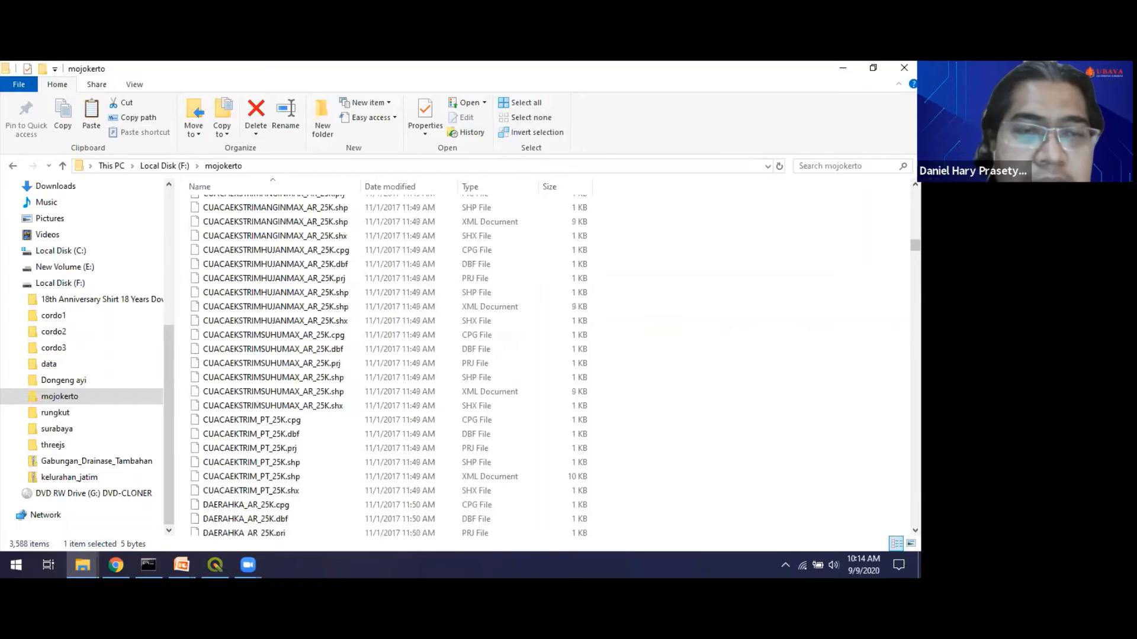
scroll(391, 364, down, 20)
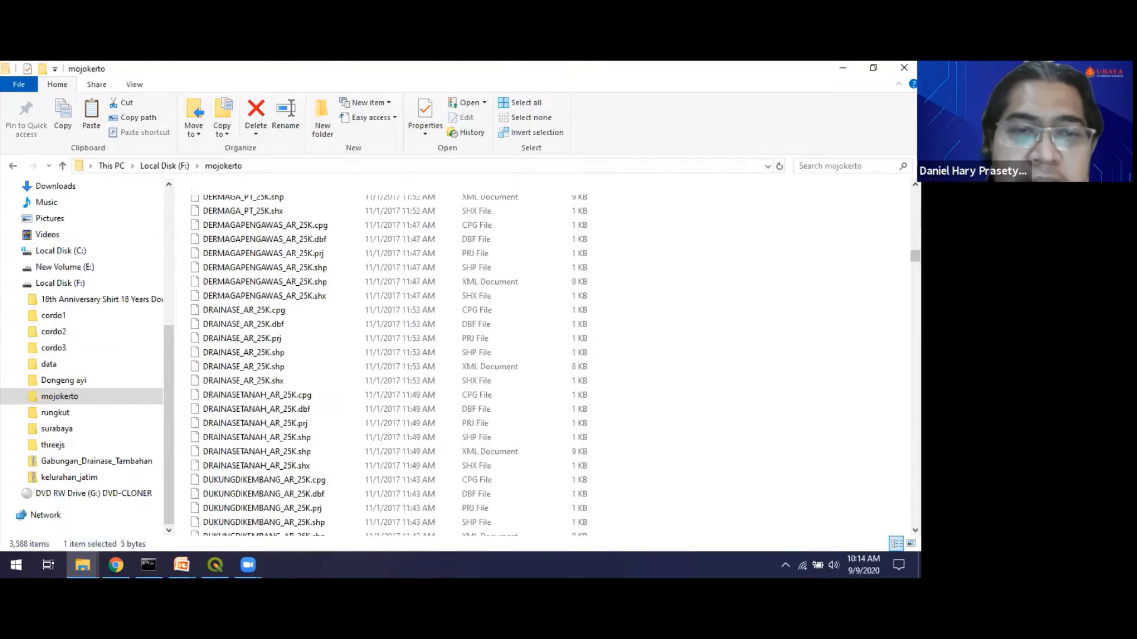
scroll(388, 359, down, 15)
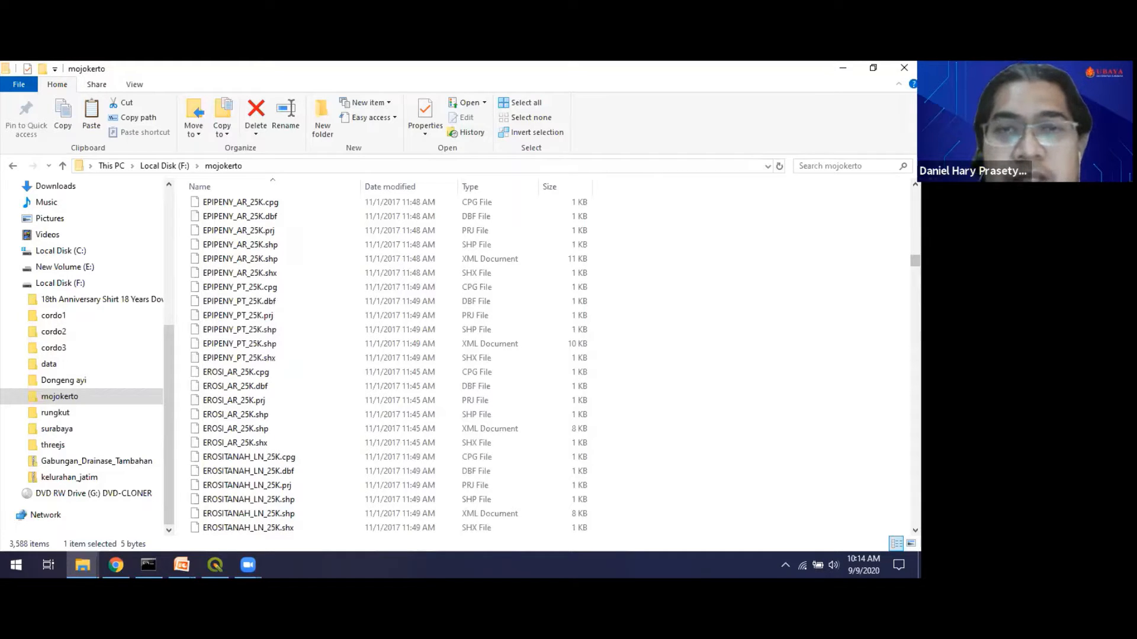
scroll(391, 364, down, 8)
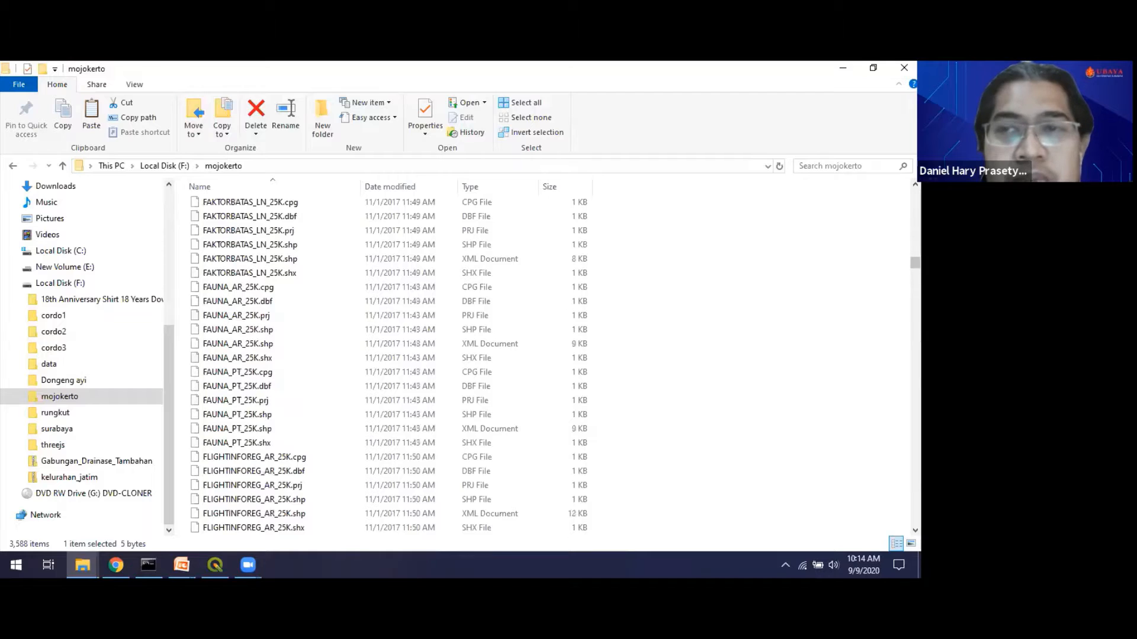
scroll(390, 364, down, 10)
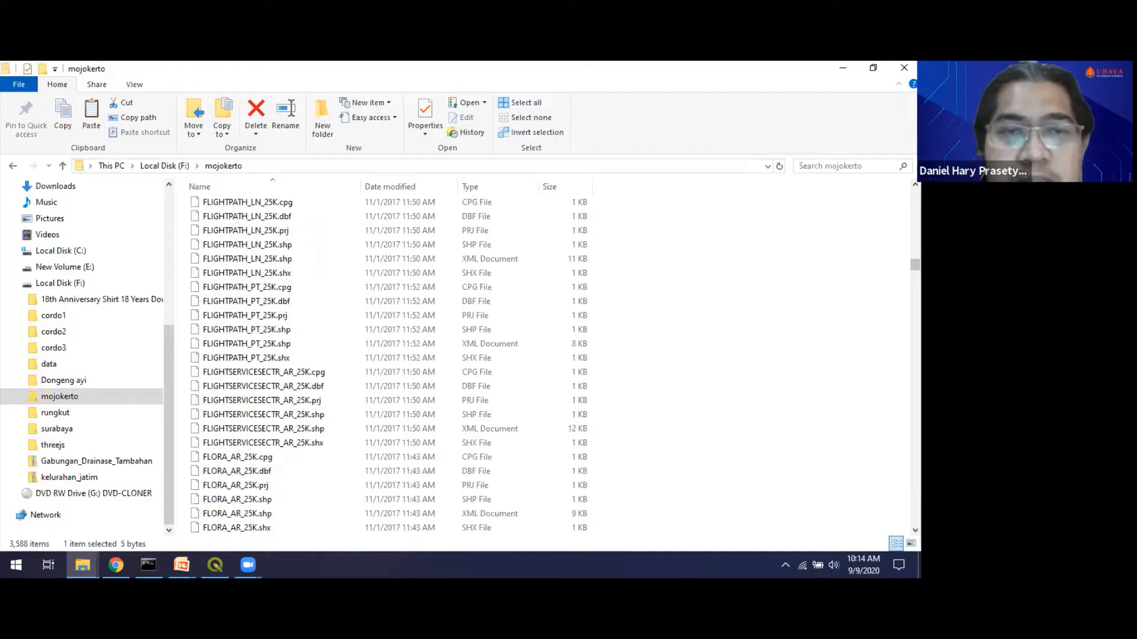
scroll(391, 364, down, 12)
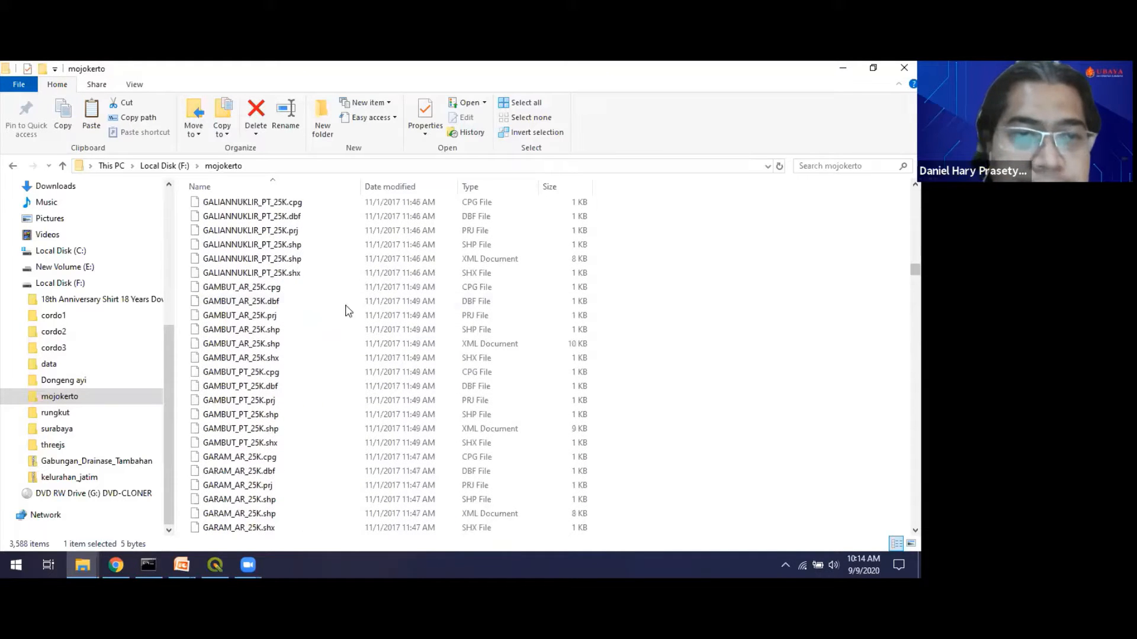
Add JALAN_LN_25K.shp from the mojokerto folder to the QGIS project and show the full extent of both road layers
key(j)
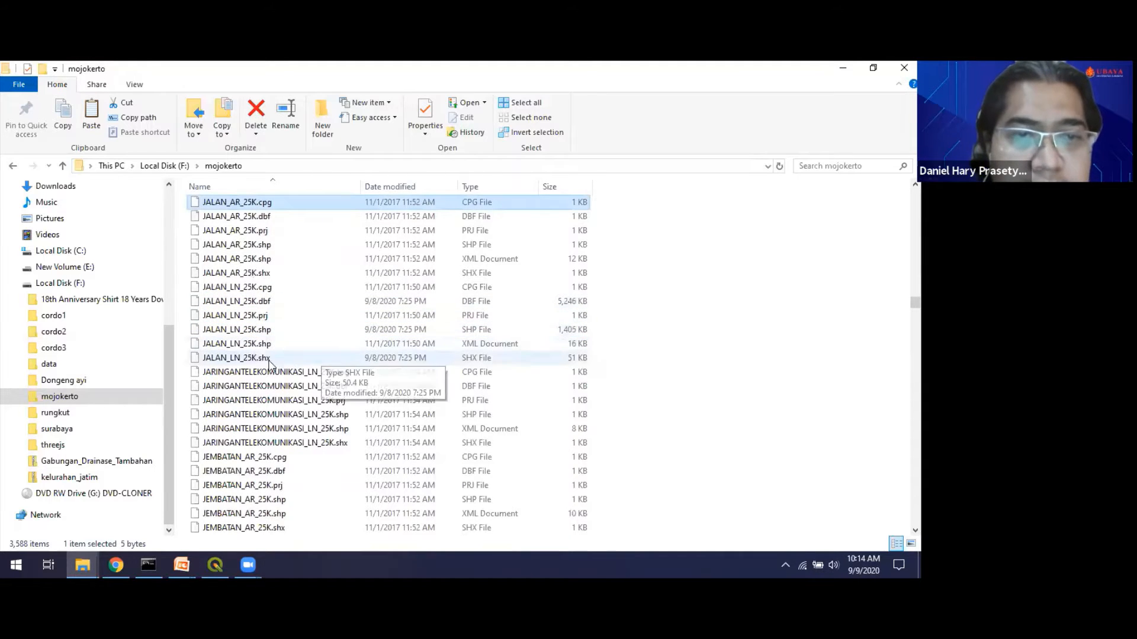
click(224, 344)
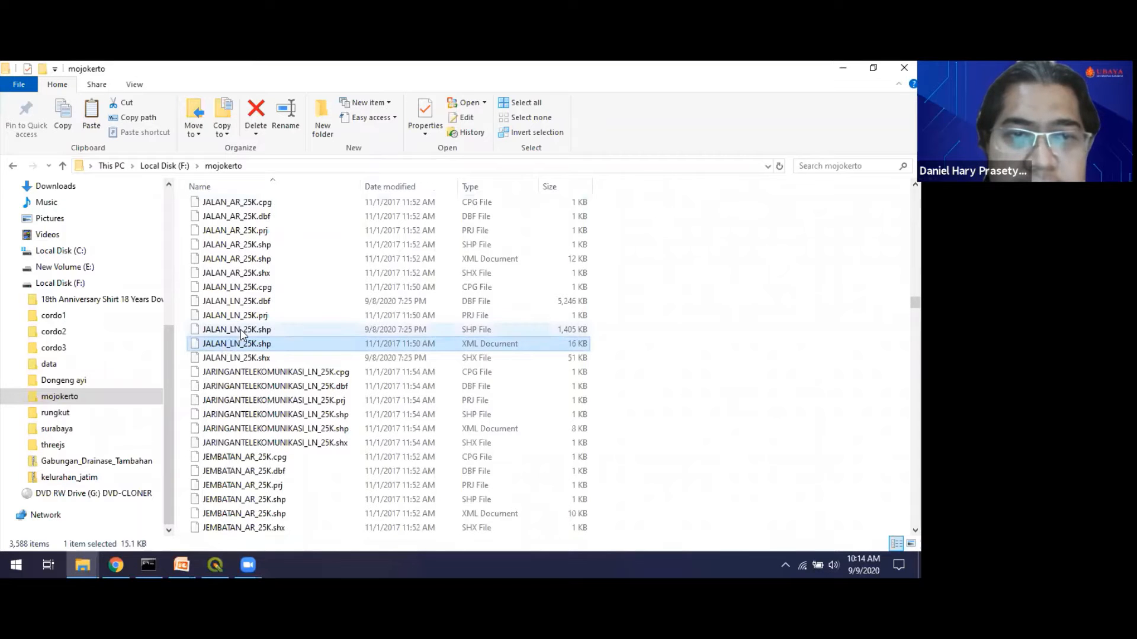
click(240, 330)
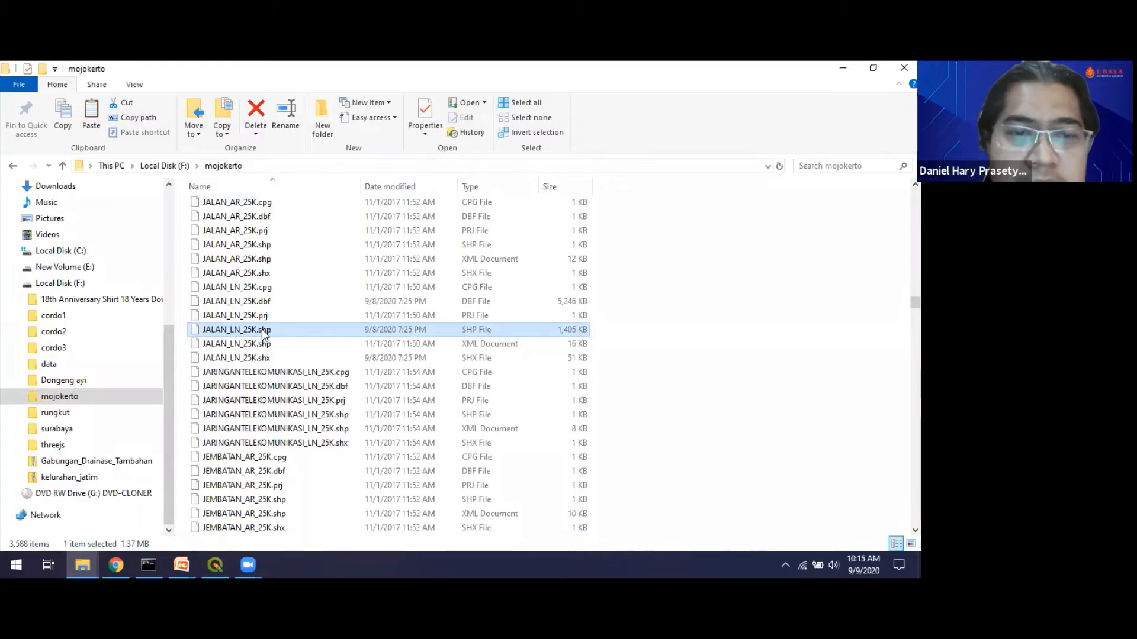
click(216, 564)
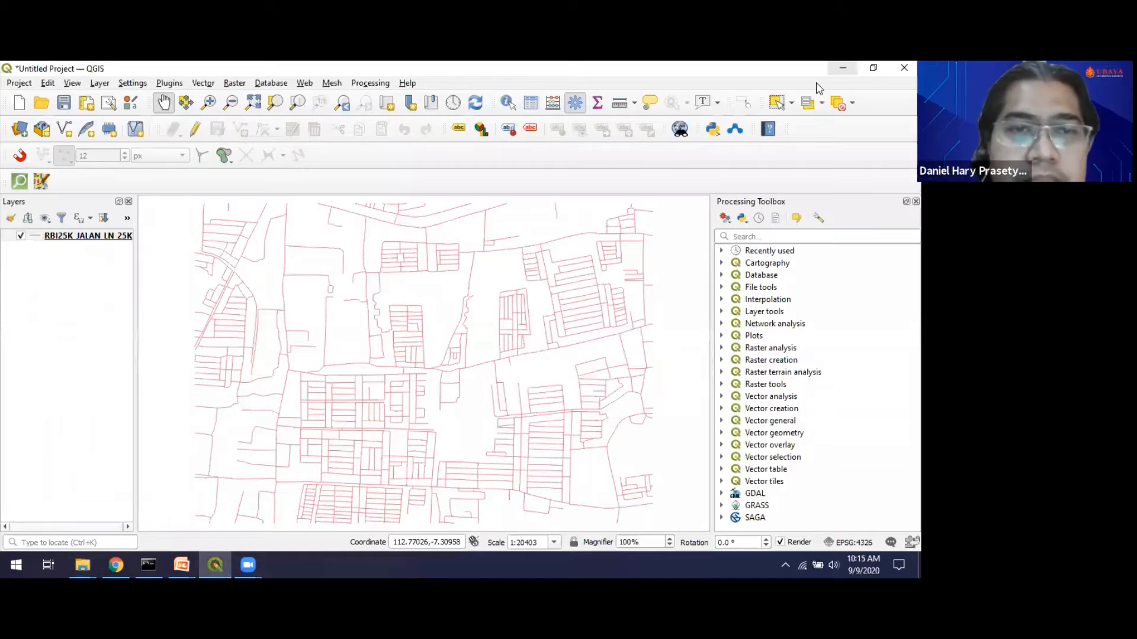
drag(240, 329, 594, 415)
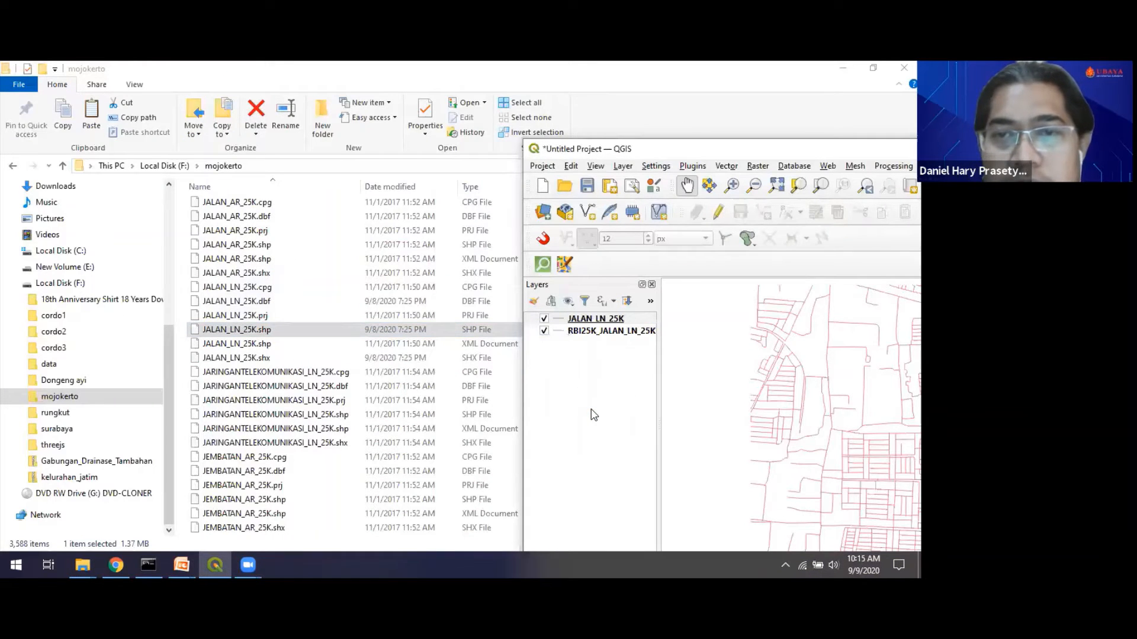
double_click(727, 153)
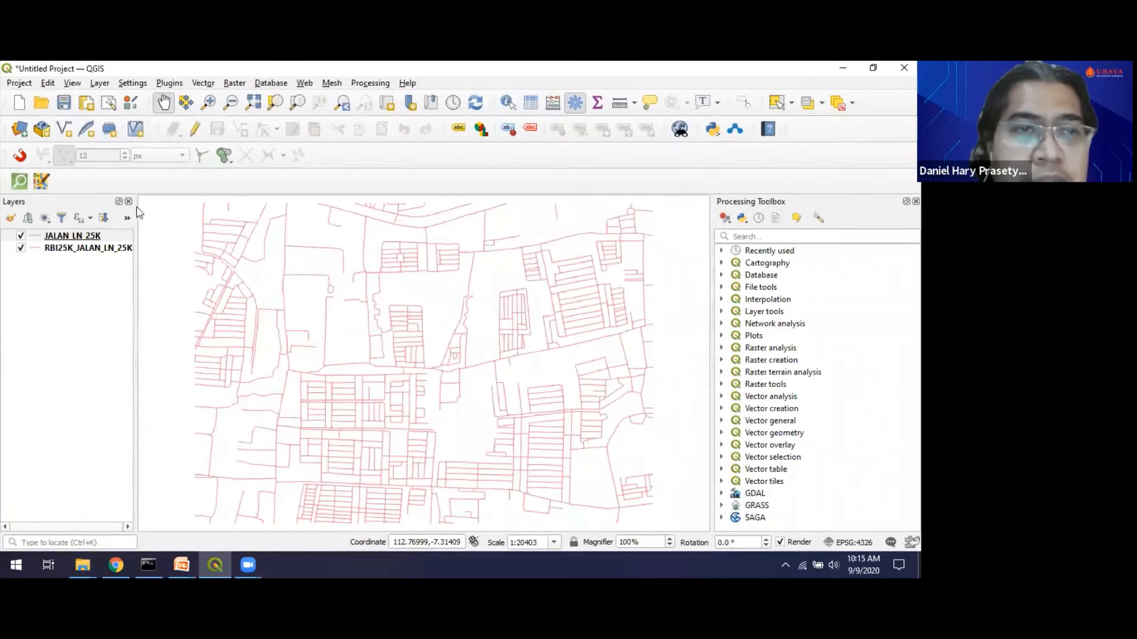
click(253, 104)
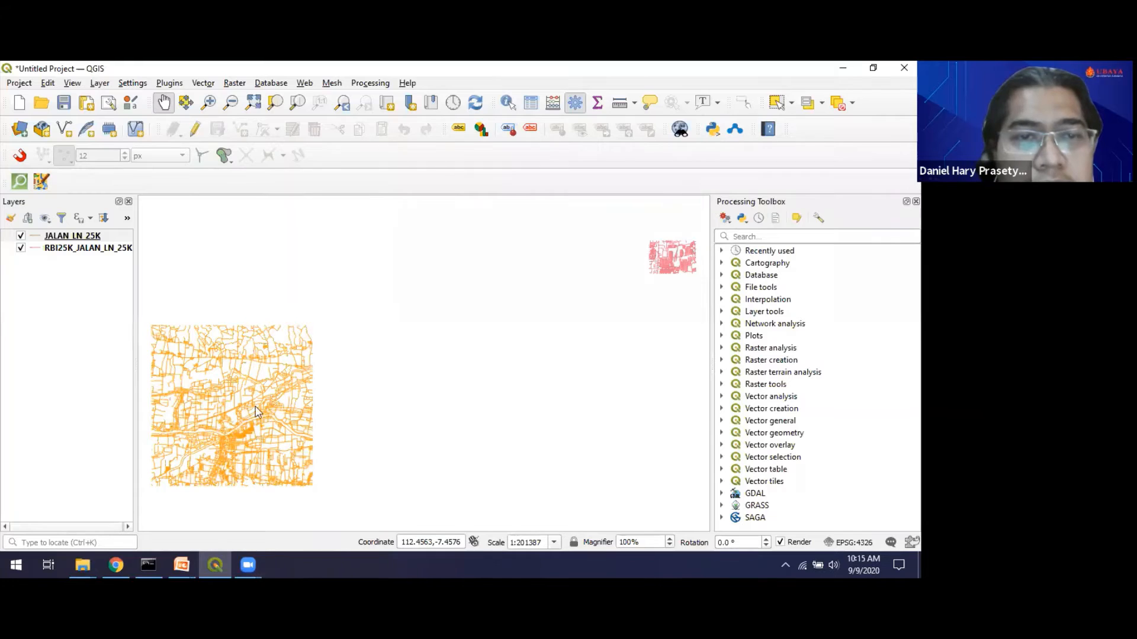
Add ADMINISTRASI_AR_25K.shp from the mojokerto folder in File Explorer to the QGIS project and return QGIS to full window size
key(alt+Tab)
click(244, 273)
key(Home)
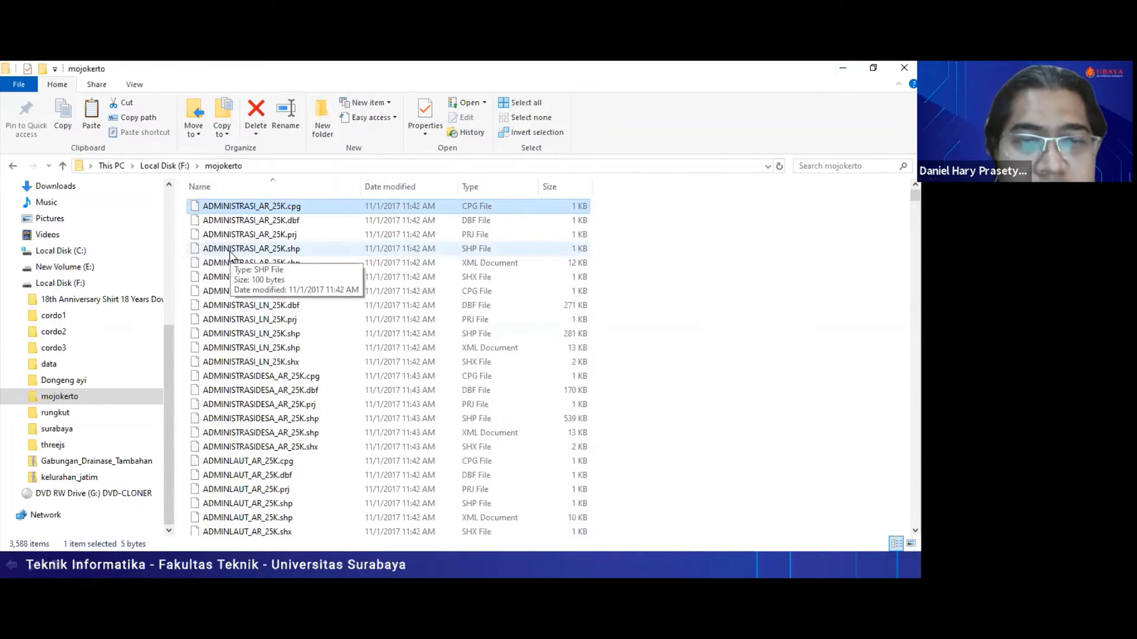
key(alt+Tab)
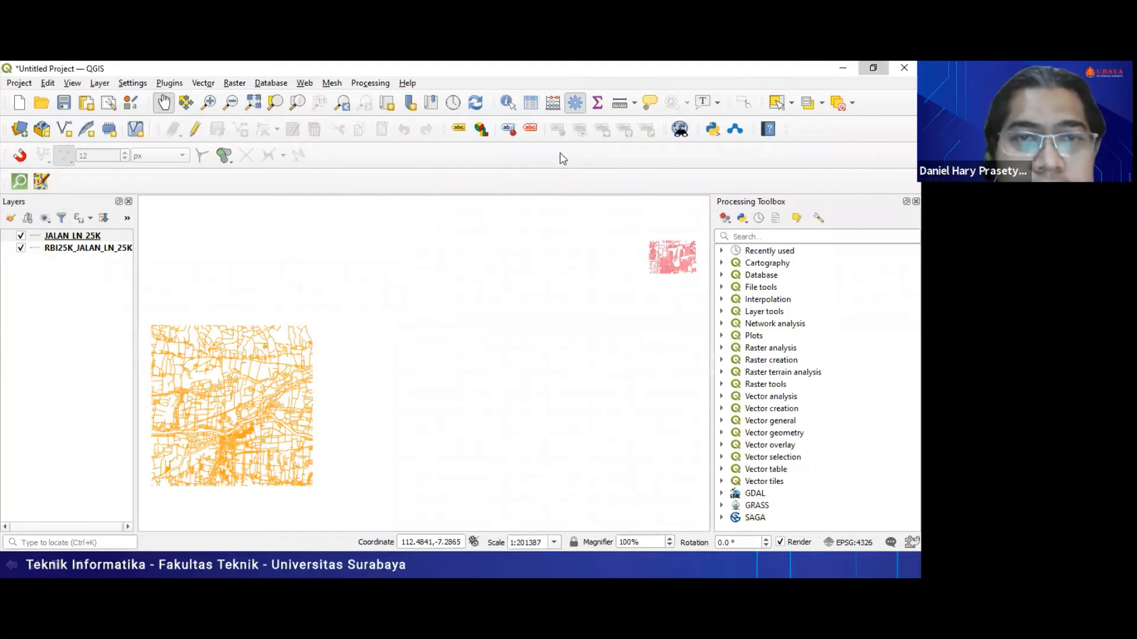
click(885, 76)
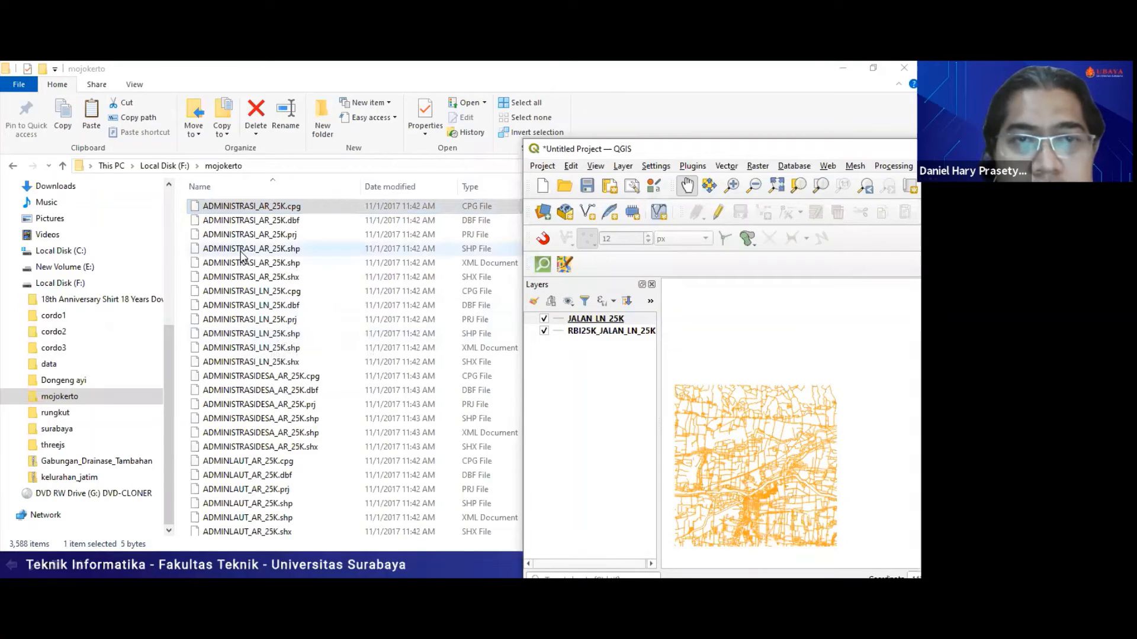
drag(246, 253, 601, 428)
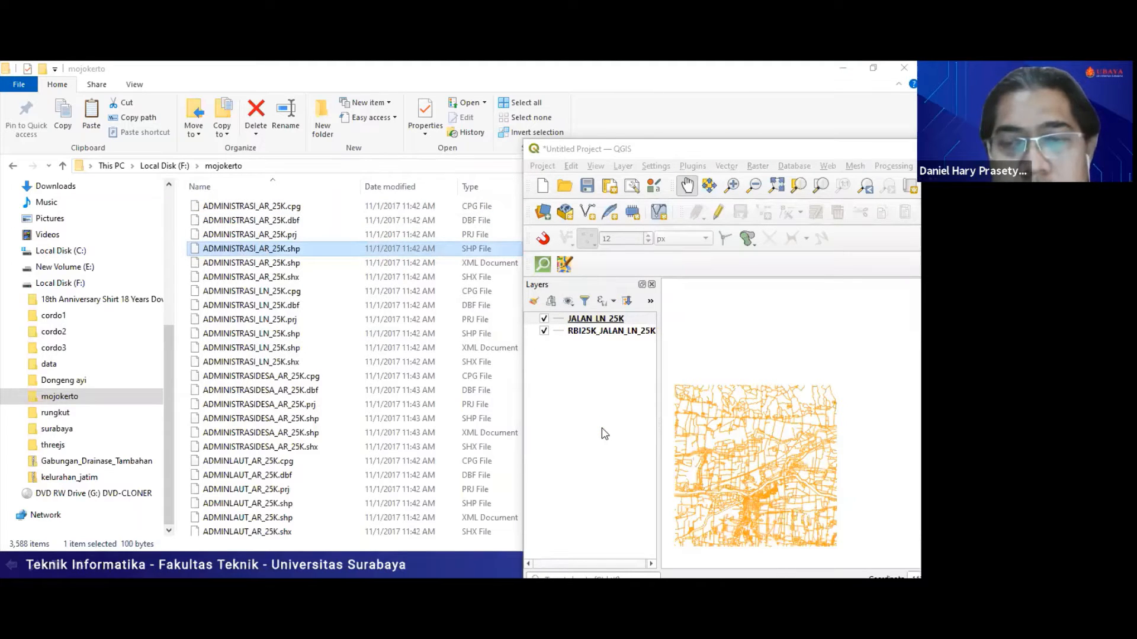
click(704, 155)
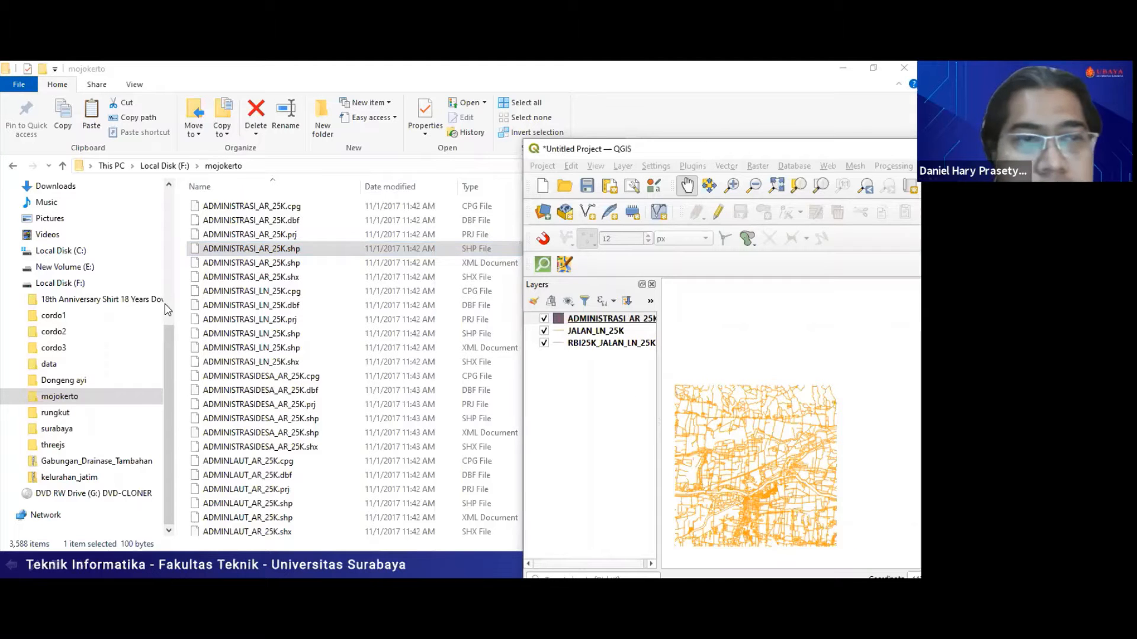
double_click(705, 152)
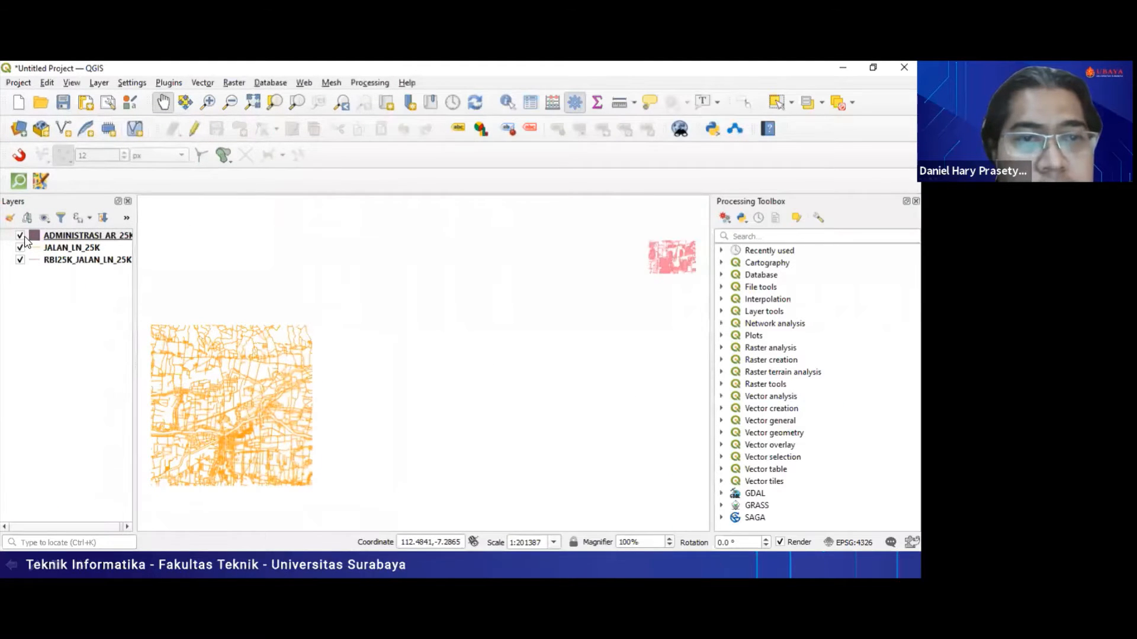
Zoom the map to the ADMINISTRASI_AR_25K layer and turn off that layer's visibility
right_click(43, 235)
click(66, 242)
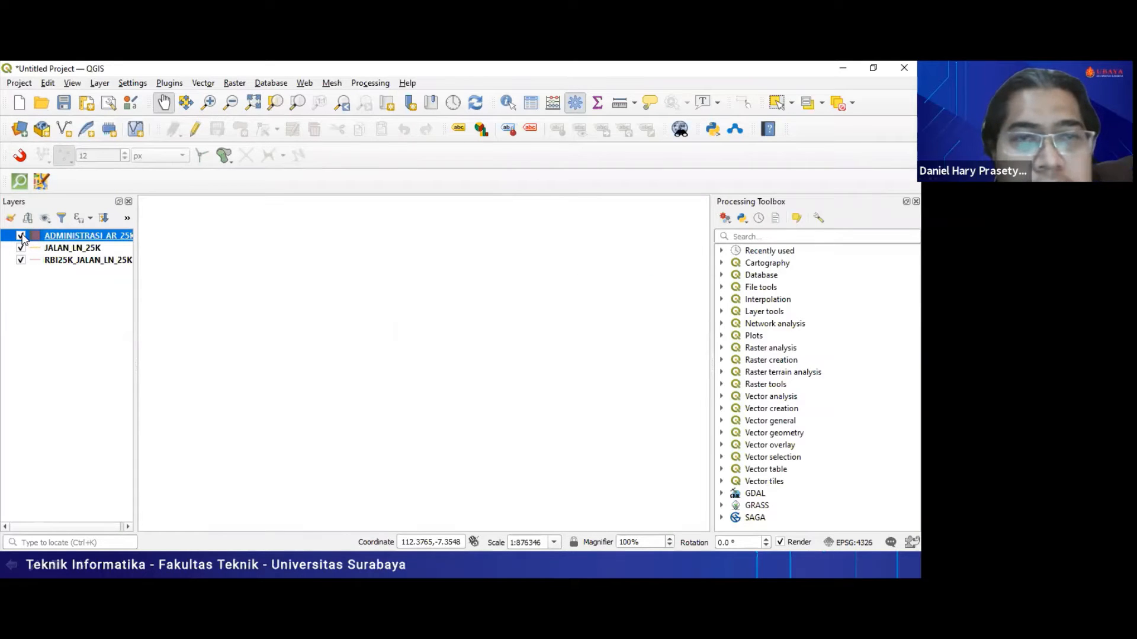
click(21, 236)
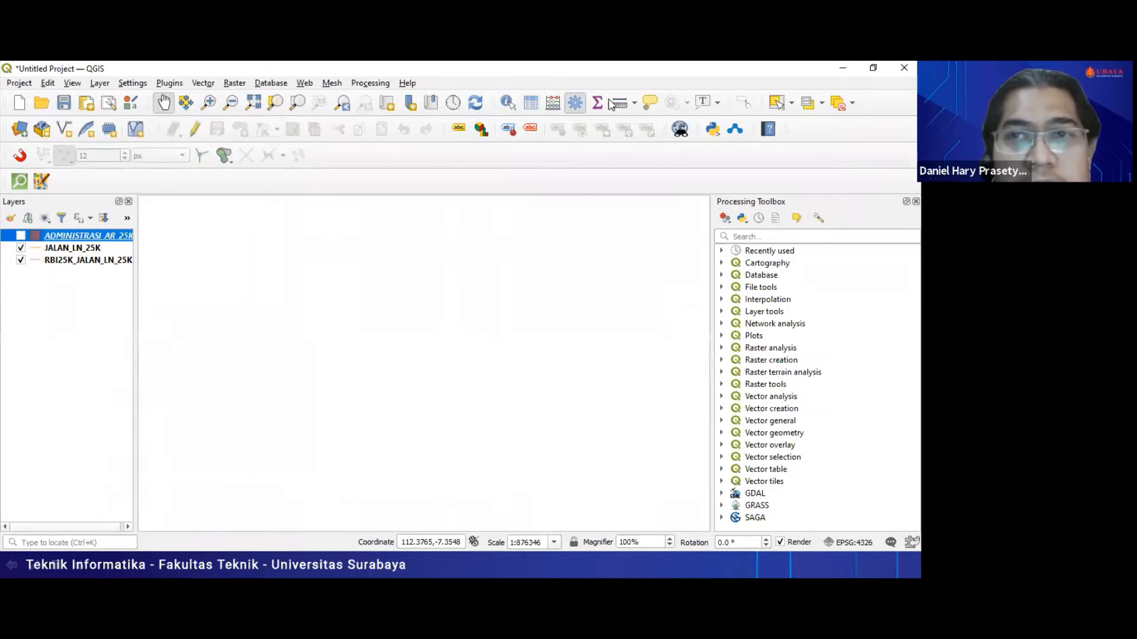
Add ADMINISTRASIDESA_AR_25K.shp from the mojokerto folder to the QGIS project and zoom the map to this layer
click(874, 70)
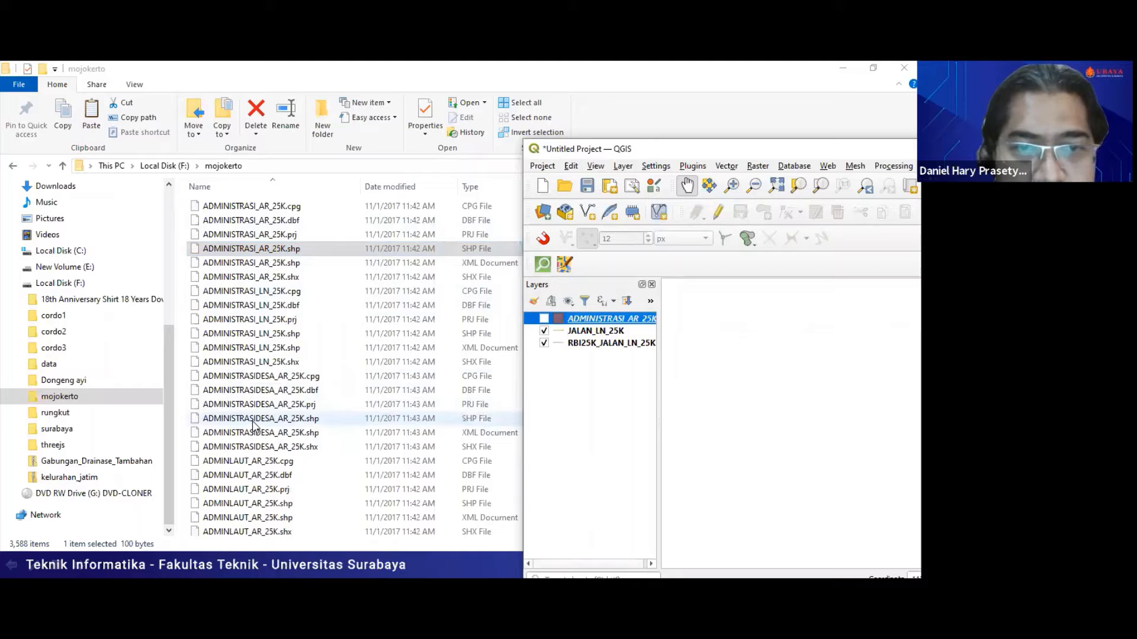
drag(253, 424, 594, 438)
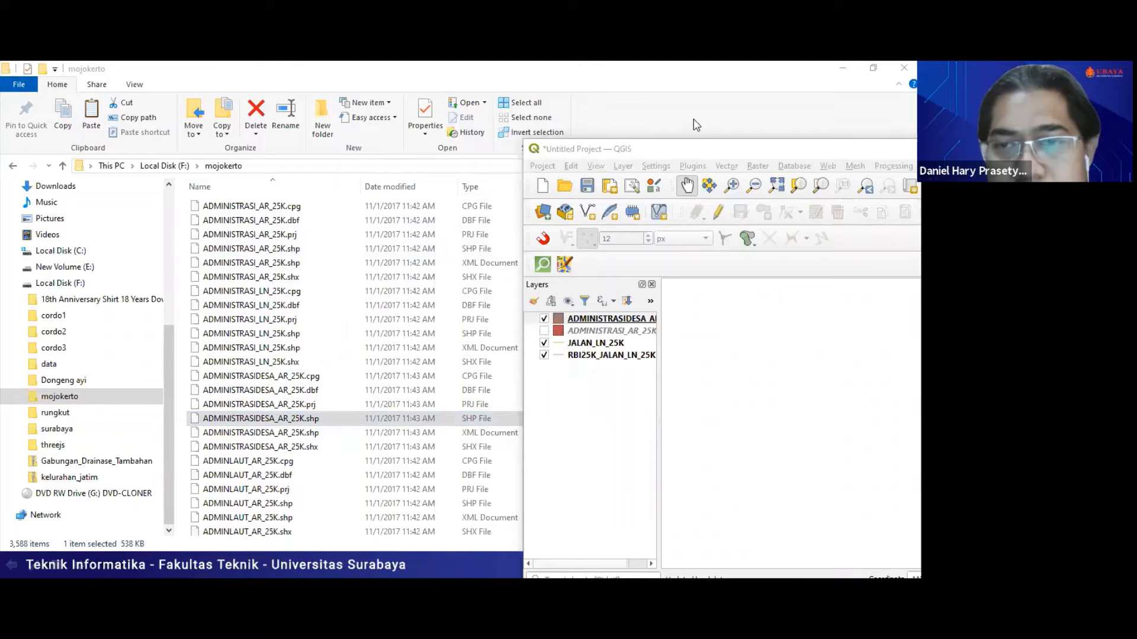
click(705, 152)
double_click(705, 152)
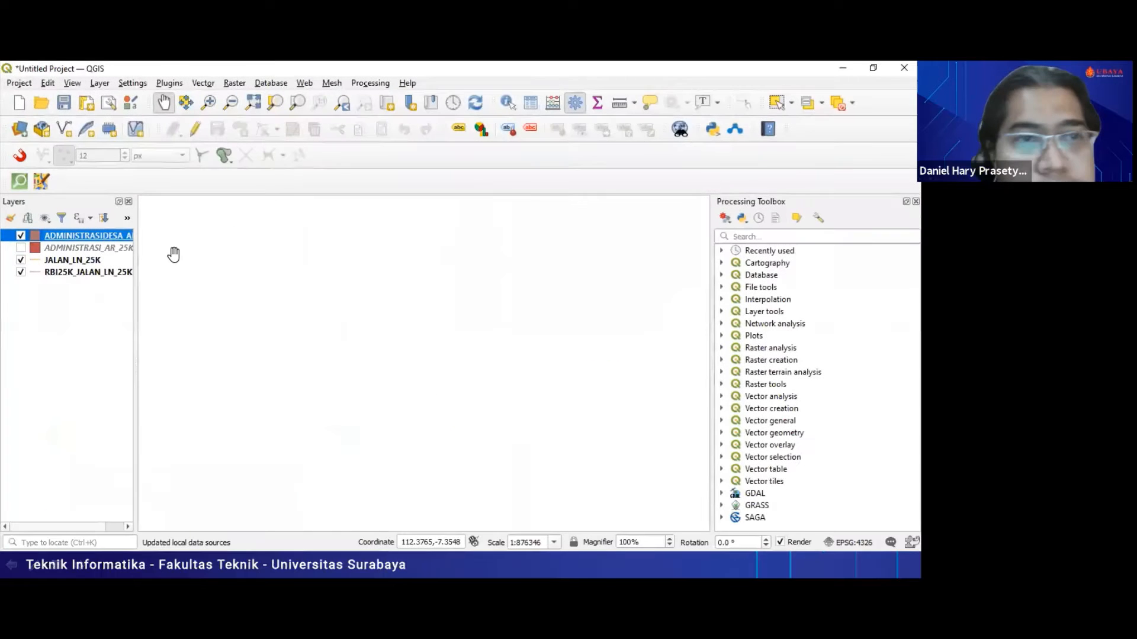
right_click(61, 236)
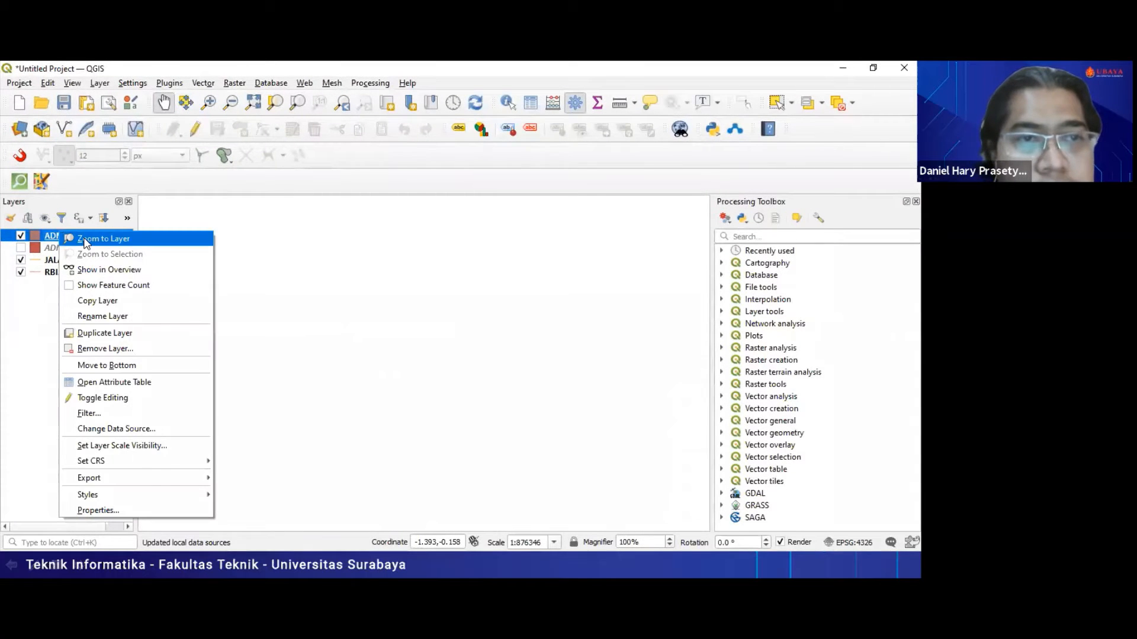
click(83, 237)
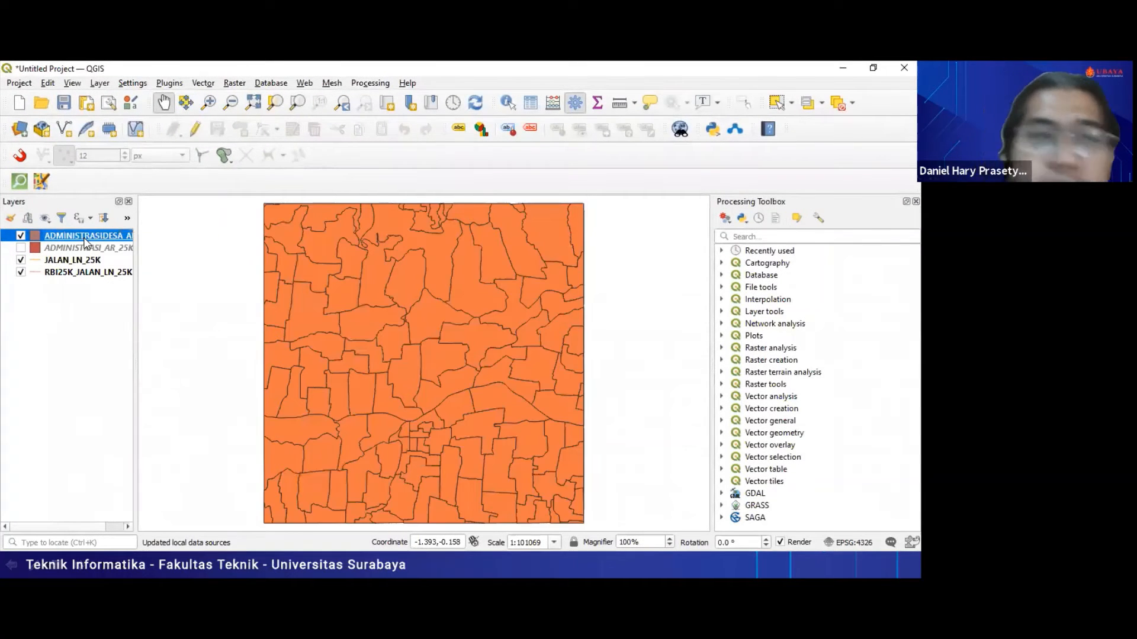
Move the ADMINISTRASIDESA_AR_25K layer beneath both road layers and apply the outline green symbol to it
drag(60, 235, 67, 300)
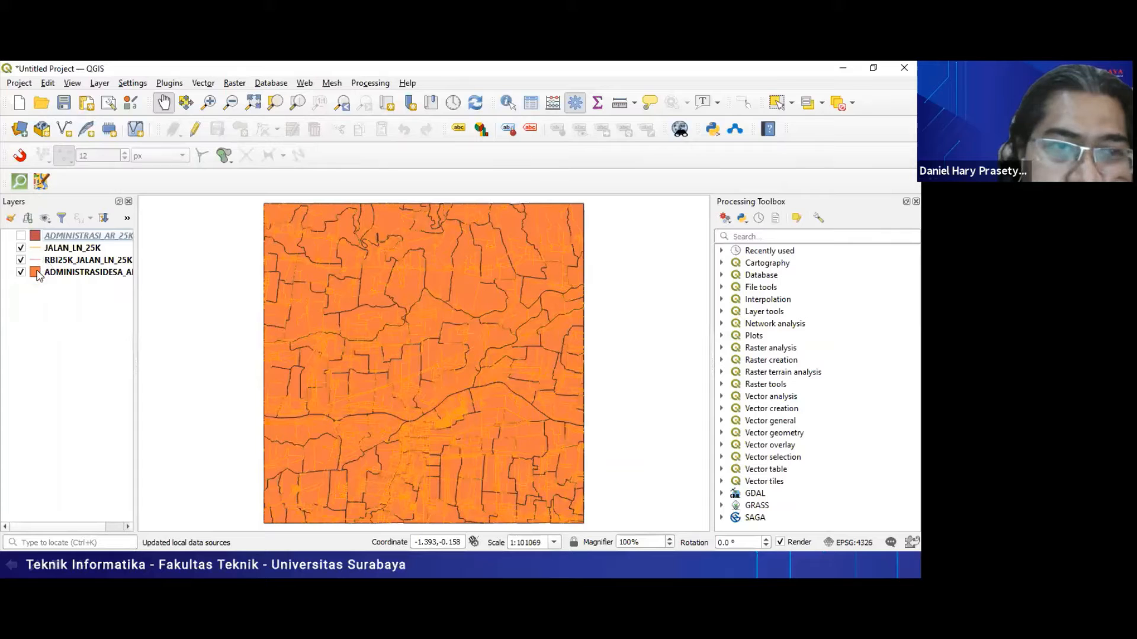
double_click(36, 273)
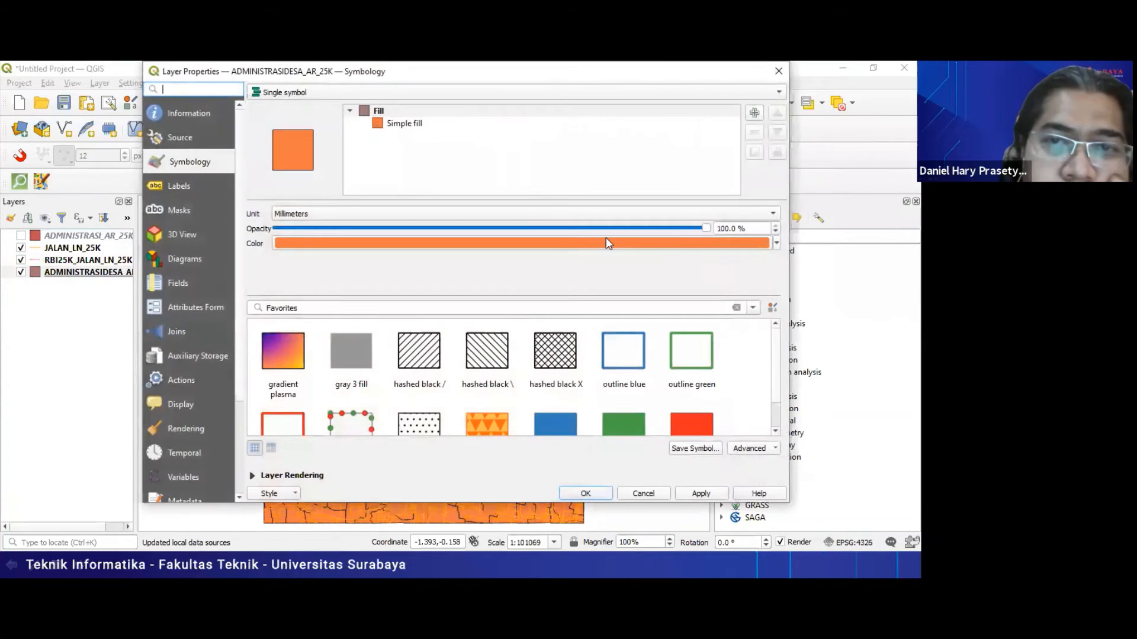
click(692, 353)
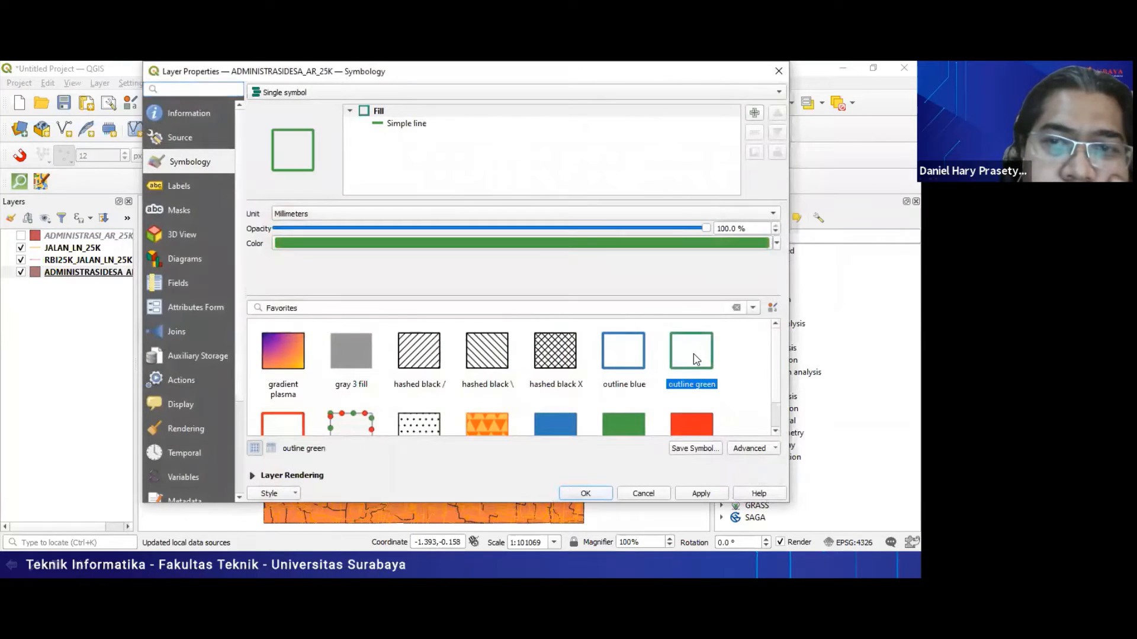
click(594, 494)
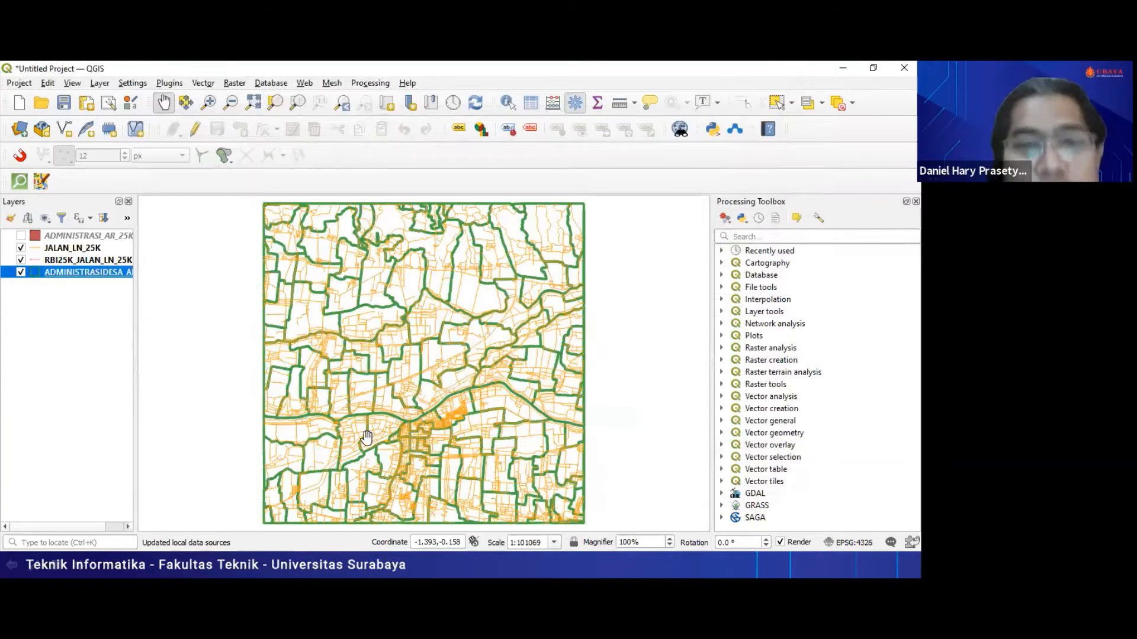
Open the attribute table of ADMINISTRASIDESA_AR_25K and sort its records in ascending order by the WADMKK field
right_click(82, 278)
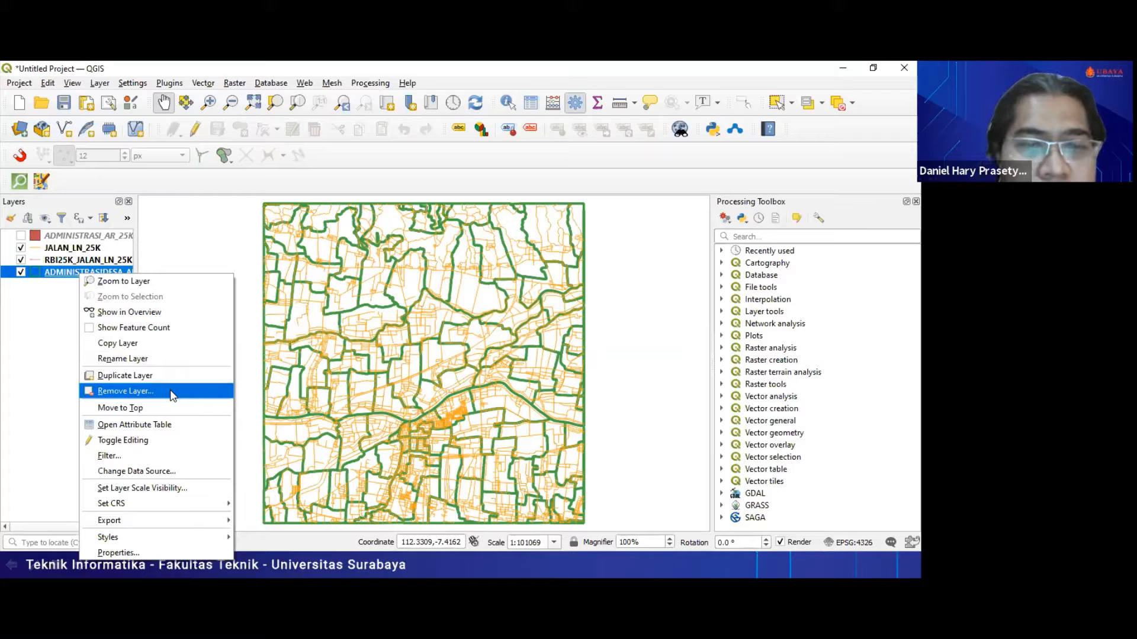
click(190, 426)
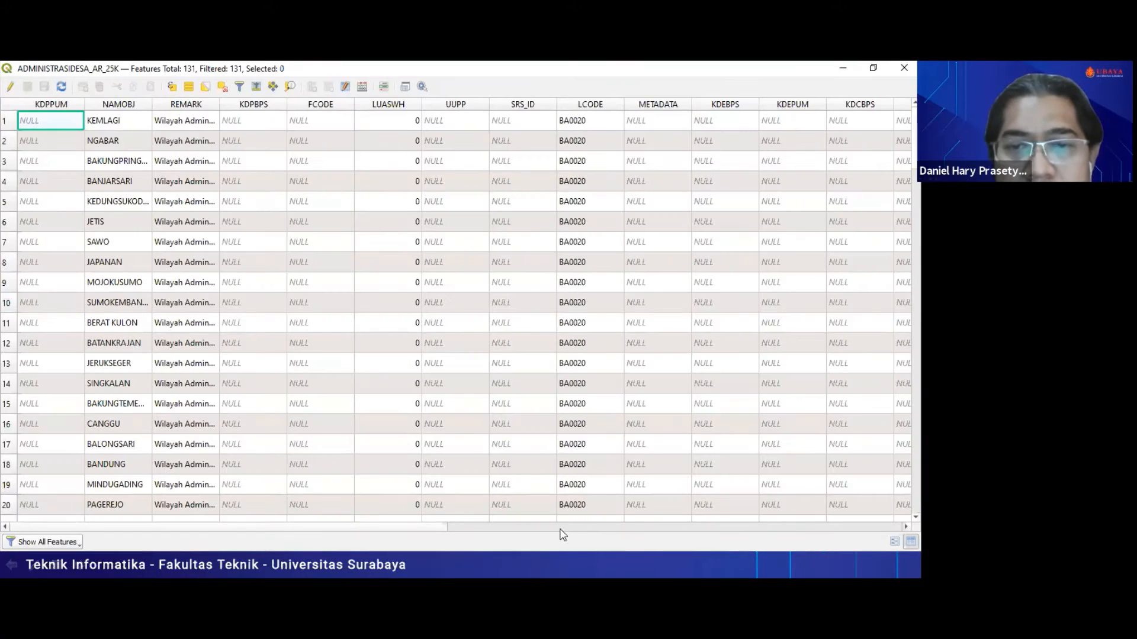
click(560, 529)
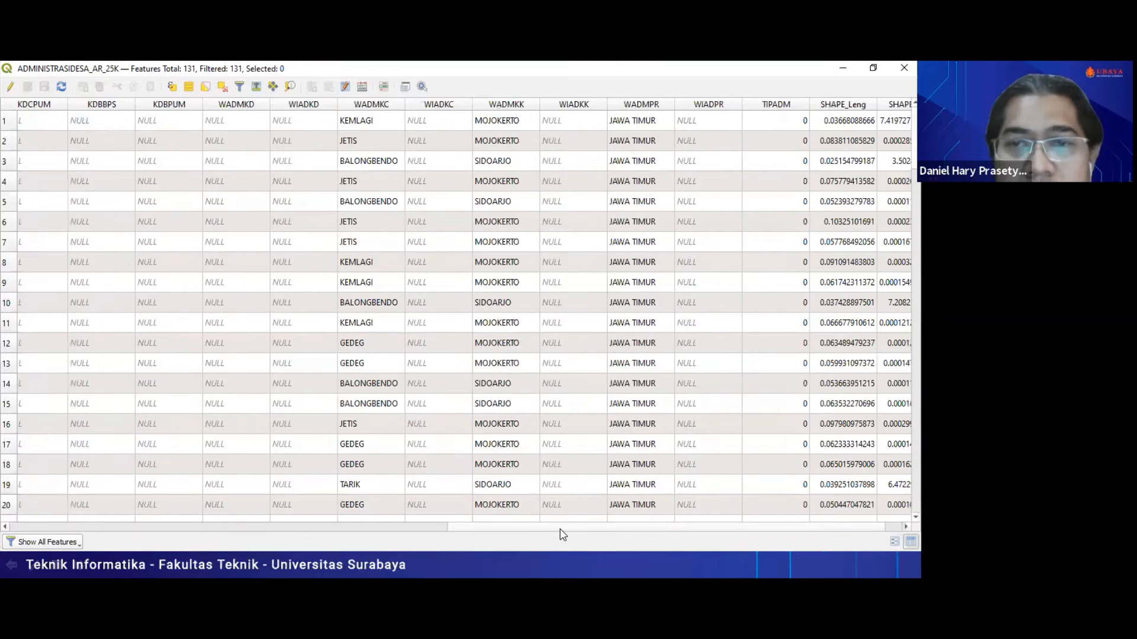
click(507, 105)
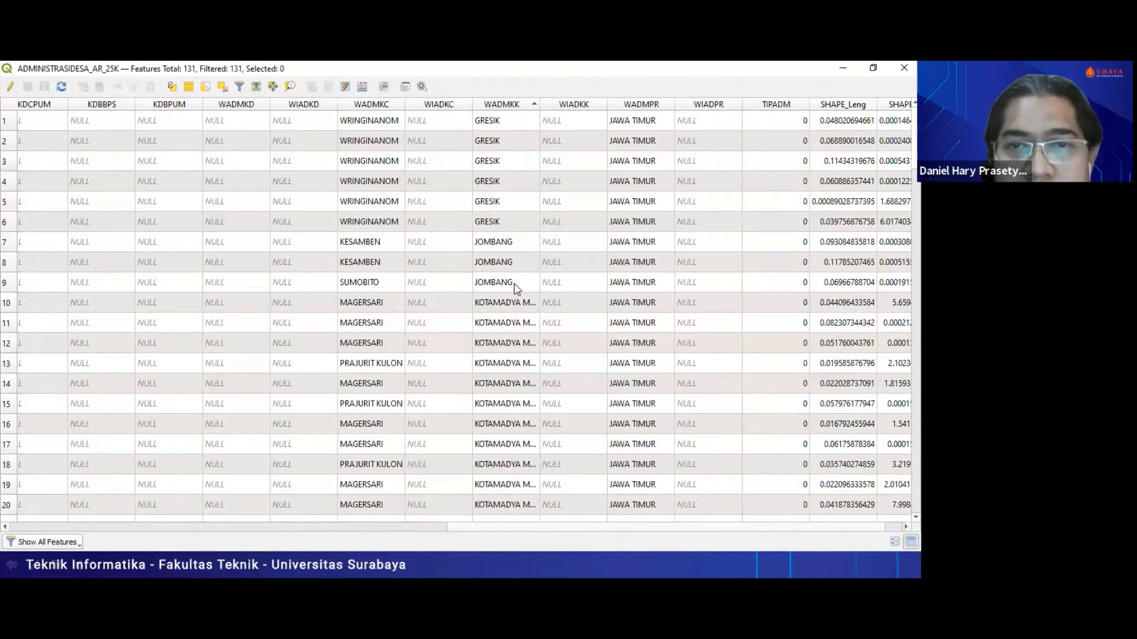
Select all village records whose WADMKK value starts with KOTAMADYA M, rows 10 to 27 of the sorted table
click(7, 302)
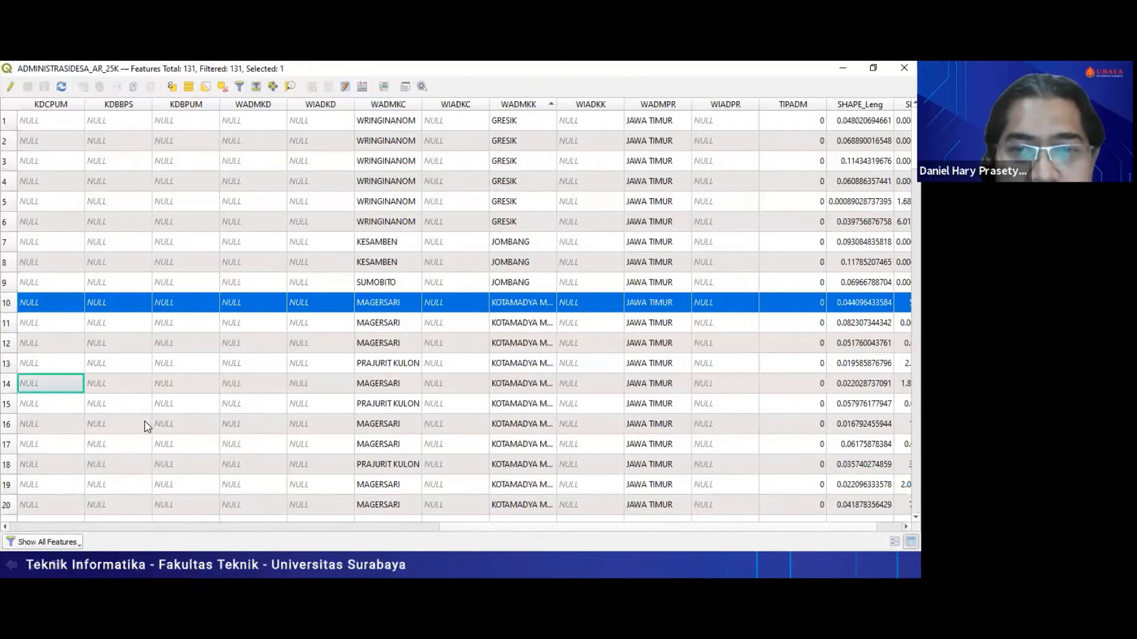
shift+click(13, 507)
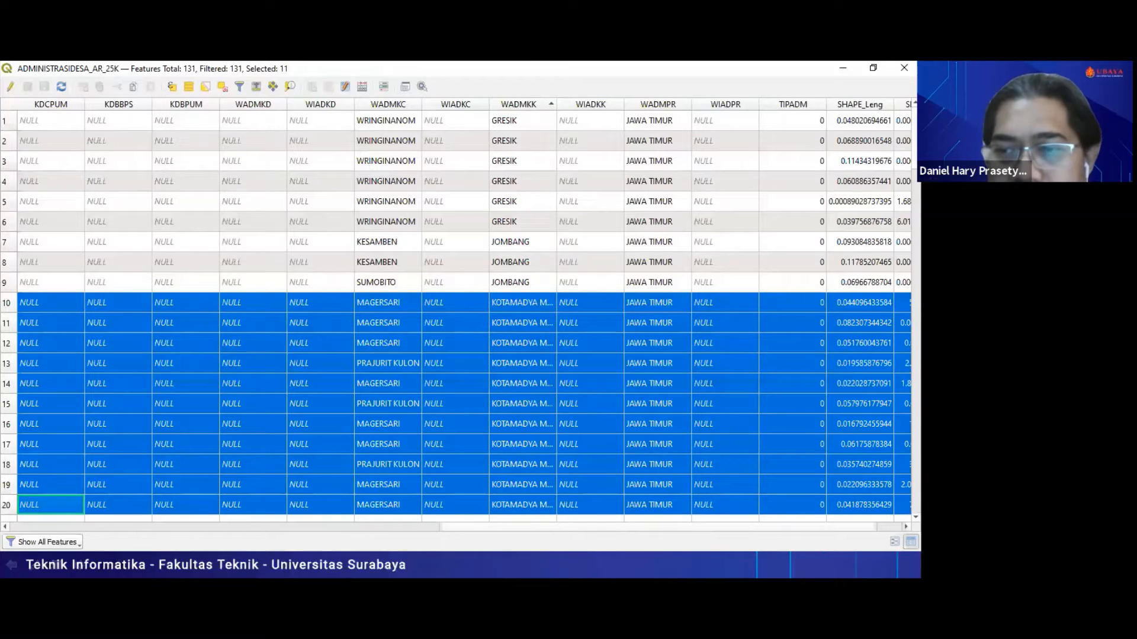
scroll(459, 314, down, 2)
scroll(6, 450, down, 2)
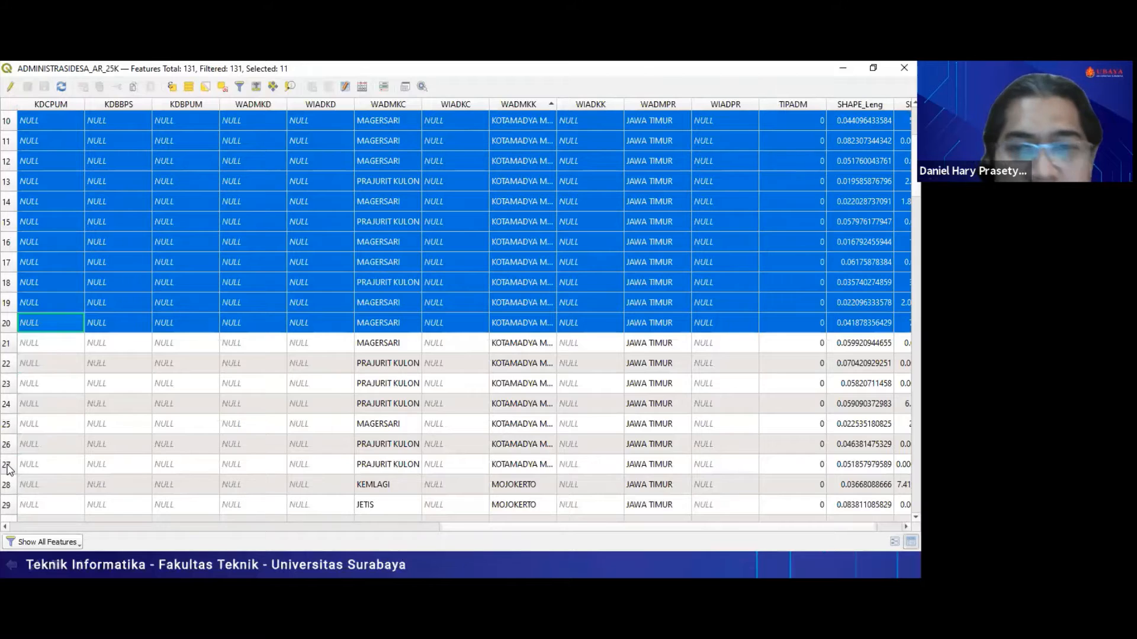
shift+click(8, 465)
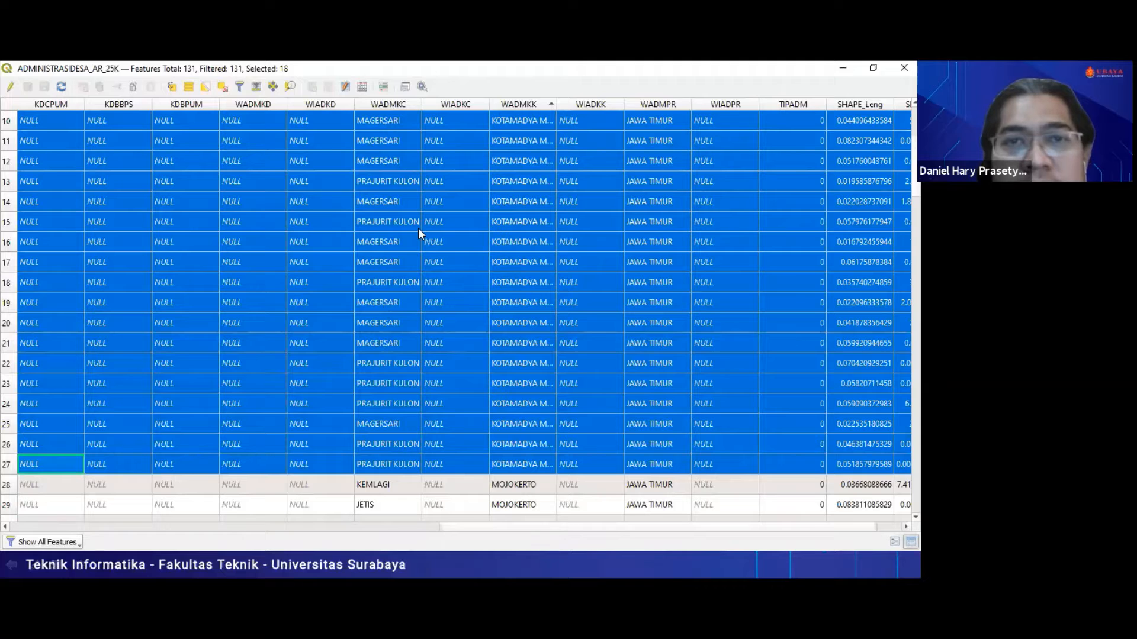
Return to the map, apply the simple green fill symbol to the ADMINISTRASIDESA_AR_25K layer, and hide the layer after viewing the selection
key(alt+Tab)
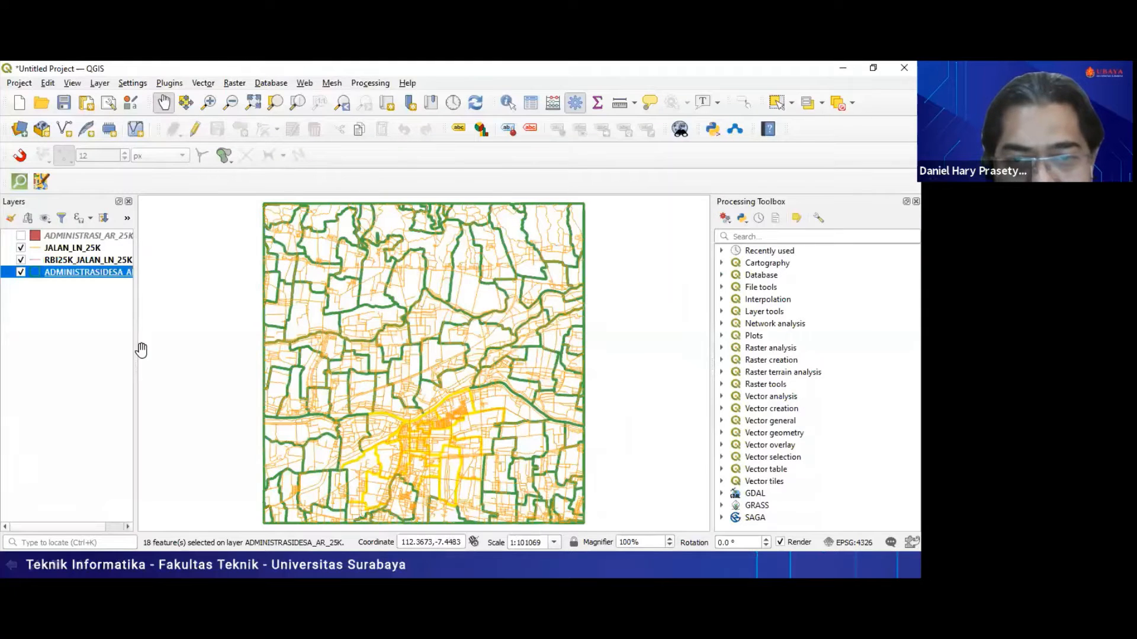
double_click(34, 273)
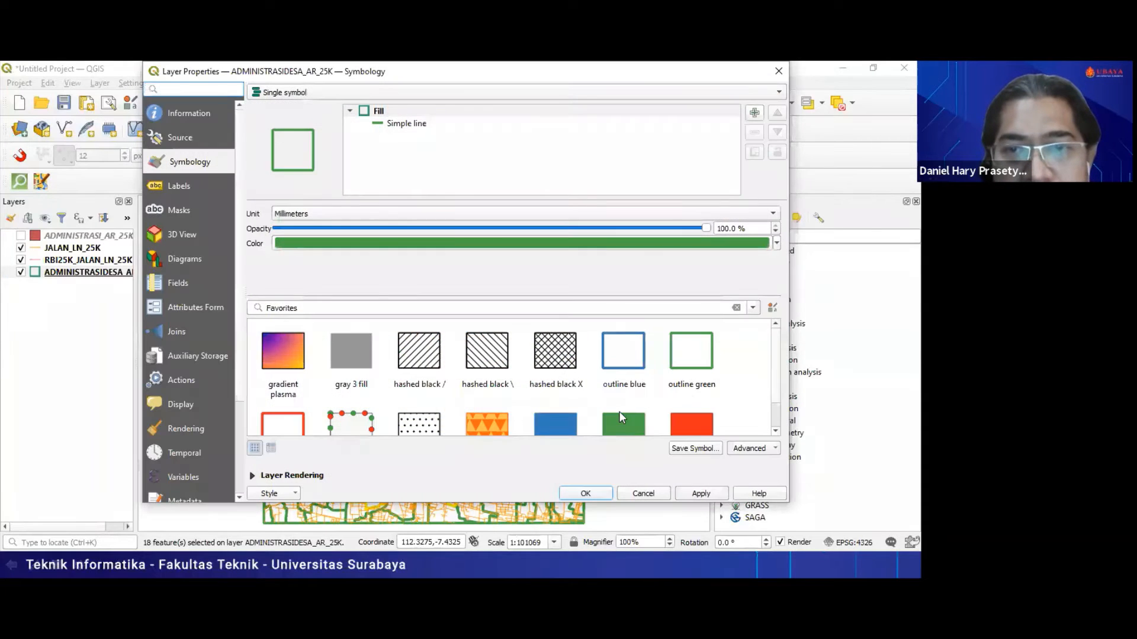
click(619, 417)
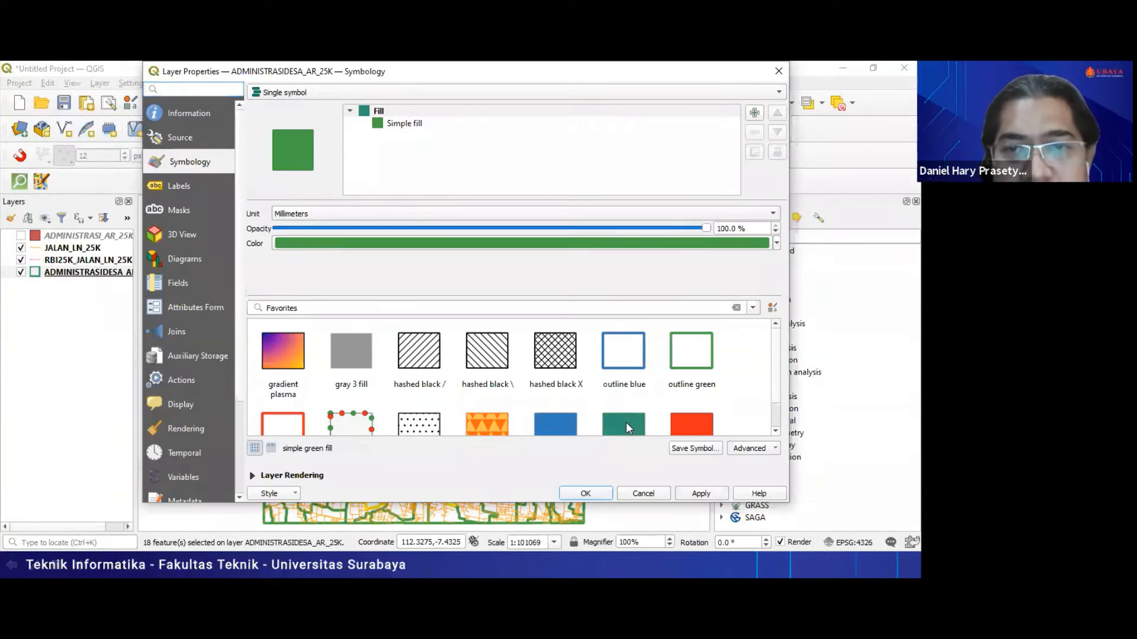
click(572, 496)
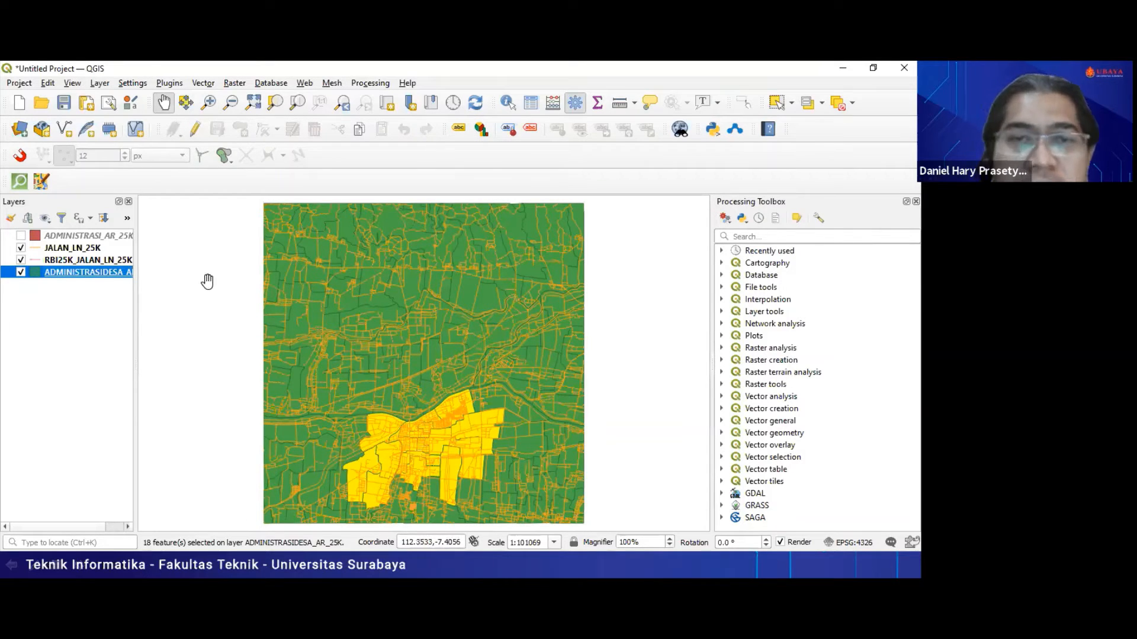
click(22, 273)
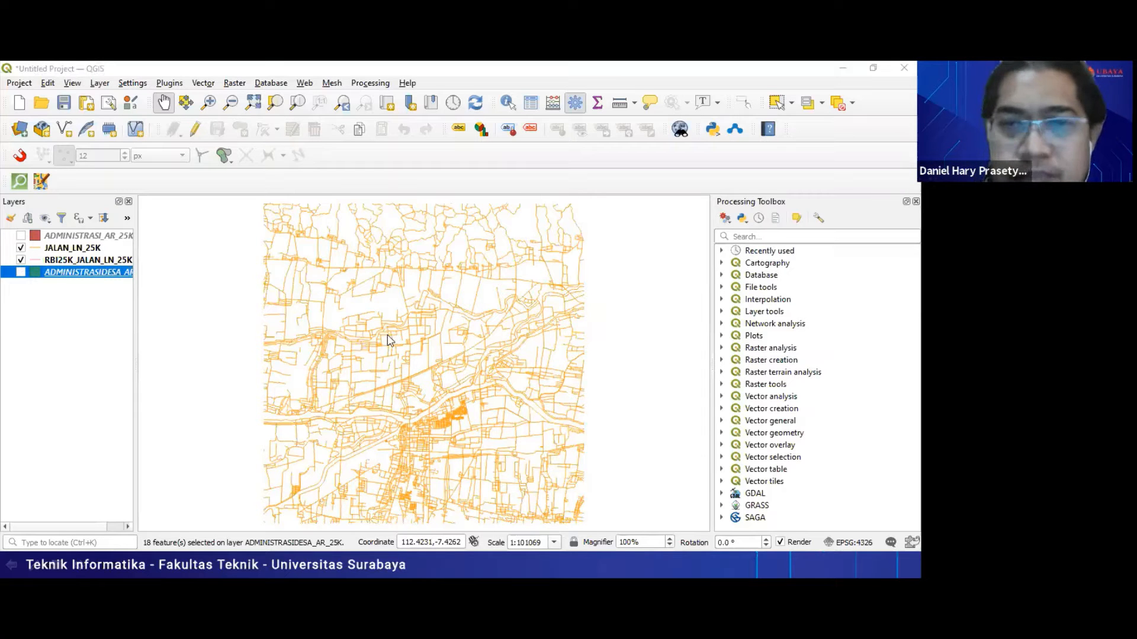
Switch to the PowerPoint slide show and advance from the Download Per Wilayah slide to the 02 Shortest Path slide
key(alt+Tab)
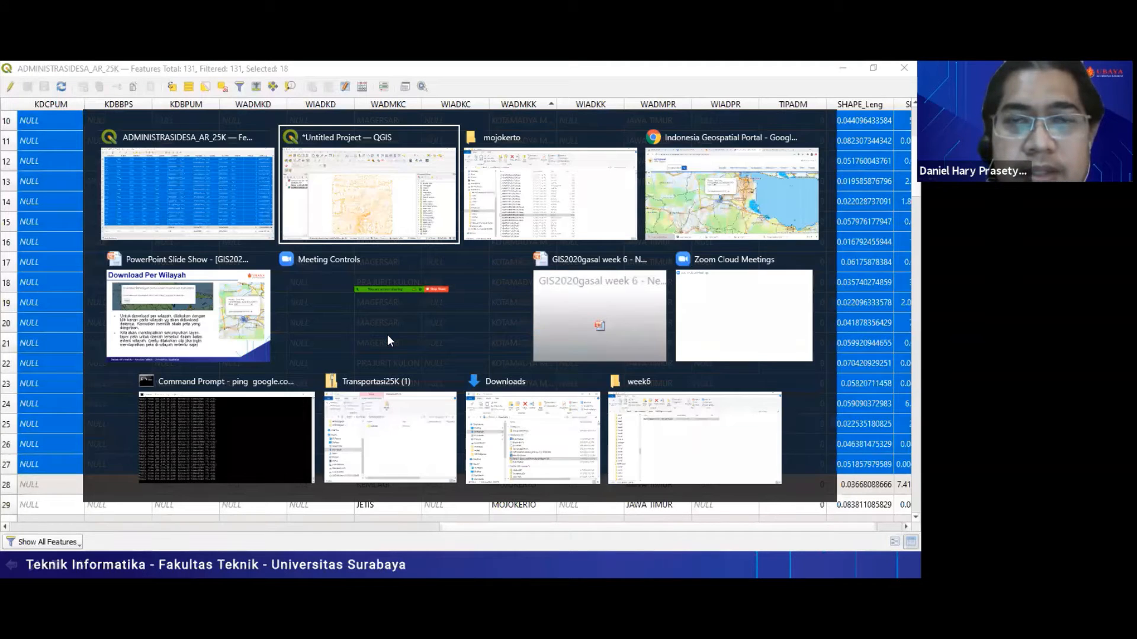
key(alt+Tab)
key(alt+Tab)
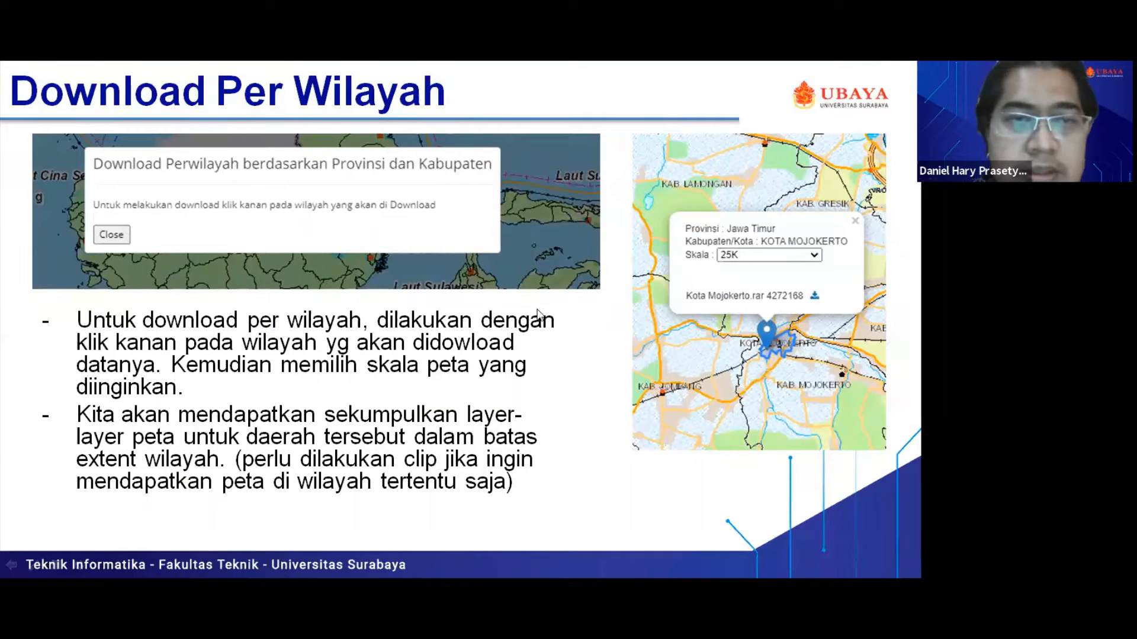
key(Right)
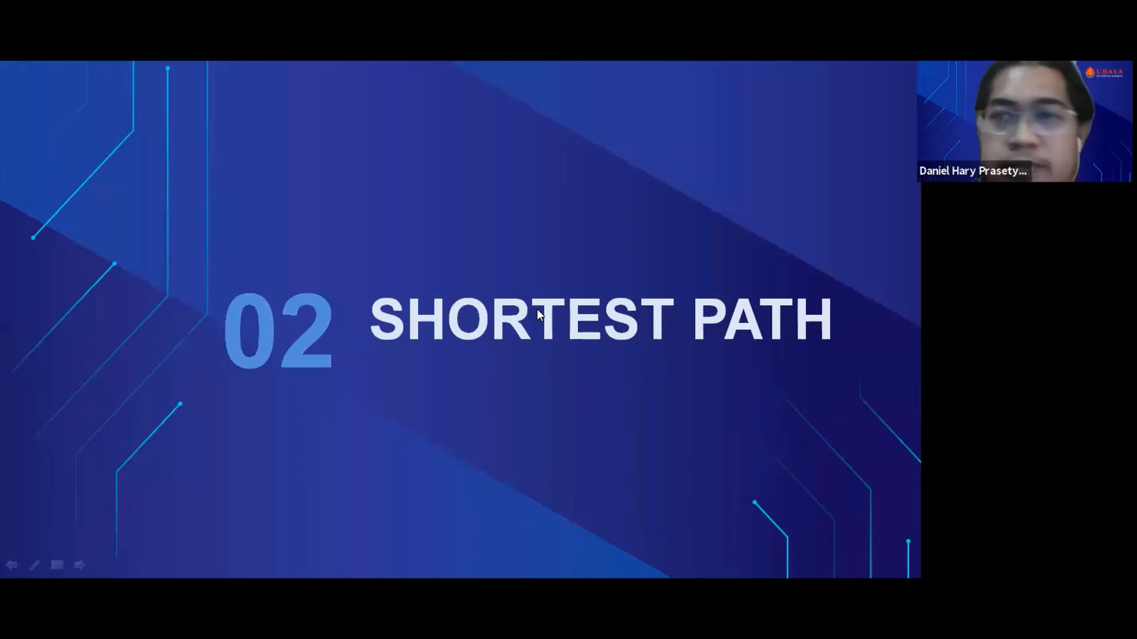
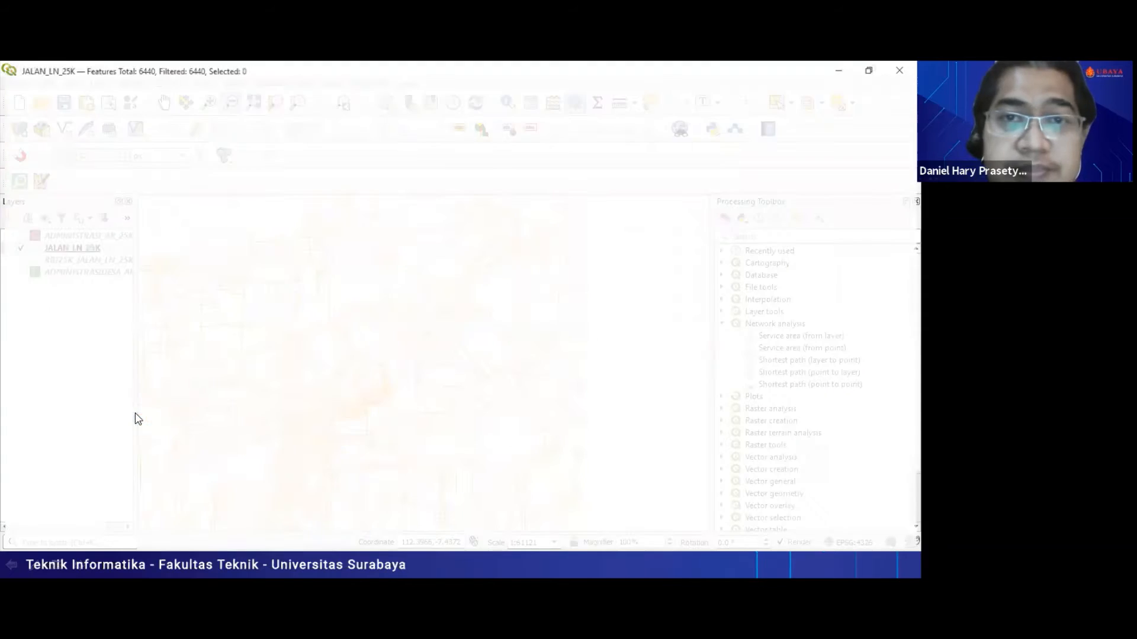
Examine the attribute columns of the JALAN_LN_25K table, moving across the first record to the WLYRJL field
key(Right)
key(Right)
key(Right)
key(Right)
key(Right)
key(Right)
key(Right)
key(Right)
key(Right)
key(Right)
key(Right)
key(Right)
key(Right)
key(Right)
key(Right)
key(Right)
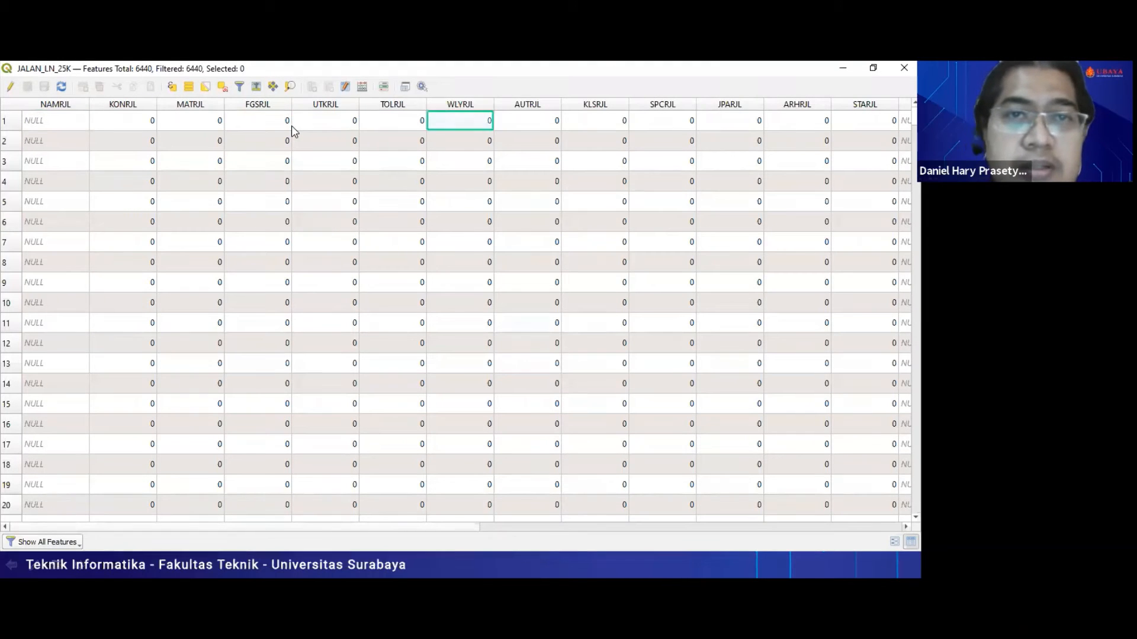
Examine the remaining attribute fields of the first JALAN_LN_25K record, from WLYRJL through REMARK to cost
key(Right)
key(Right)
key(Right)
key(Right)
key(Right)
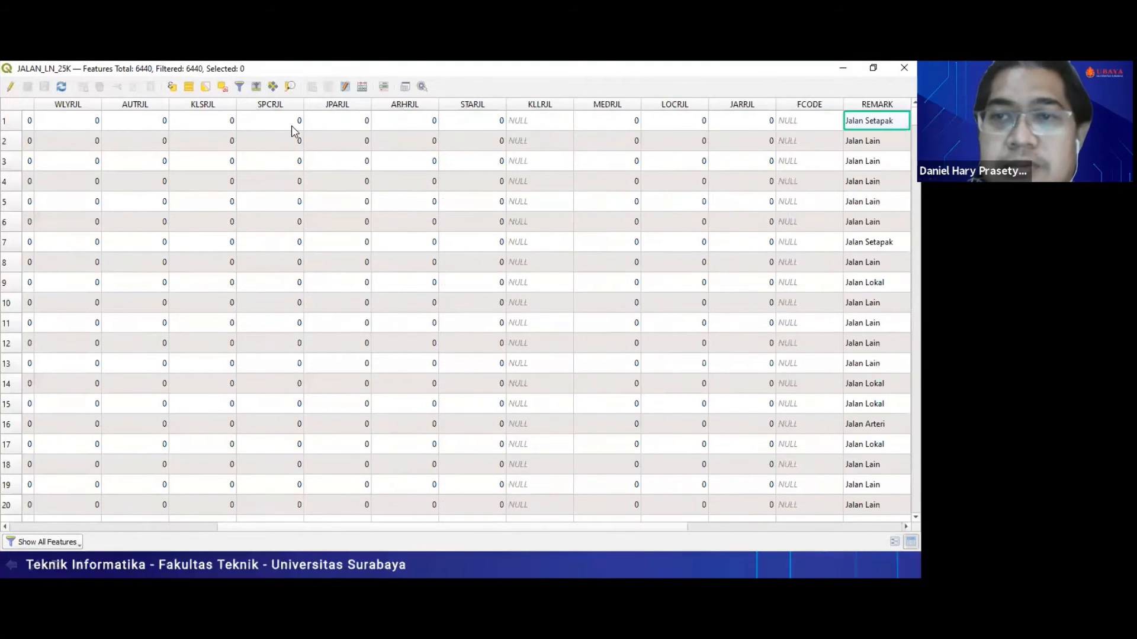
key(Right)
key(Right)
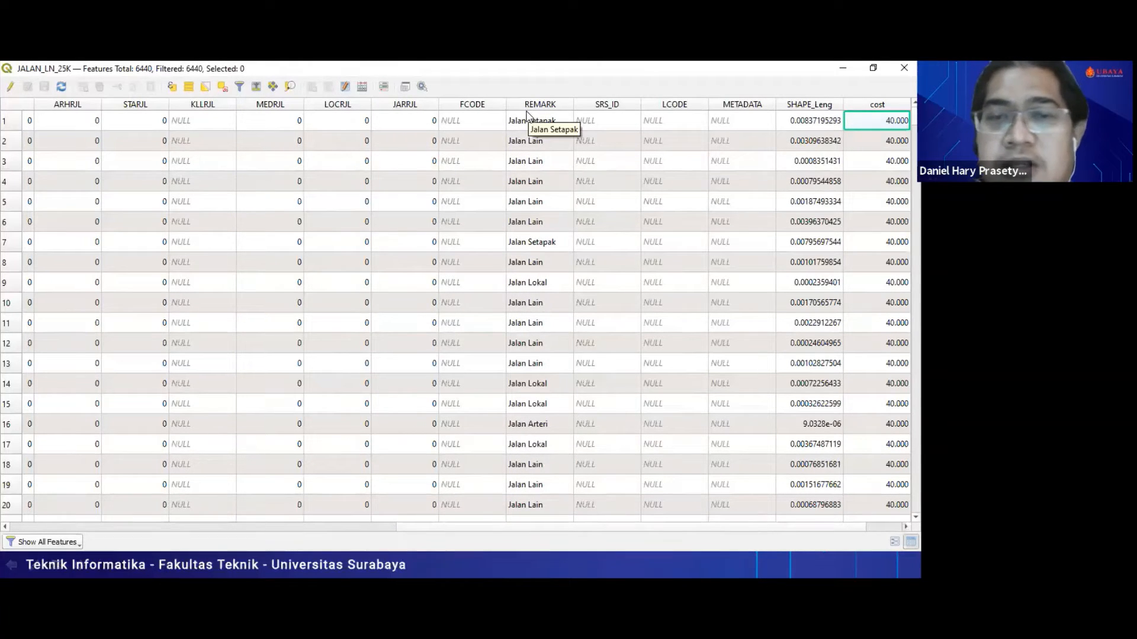
Examine the Jalan Arteri record in row 16 from its REMARK field across to the cost and arah fields
click(540, 426)
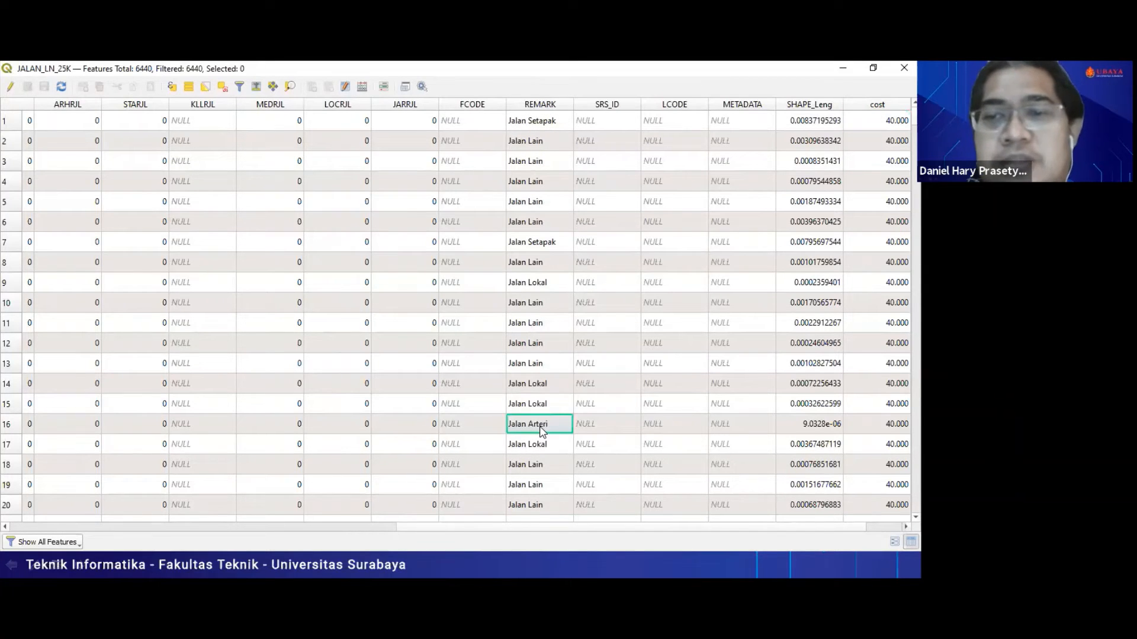
key(Right)
key(Right)
key(Right)
key(Right)
key(Right)
key(Right)
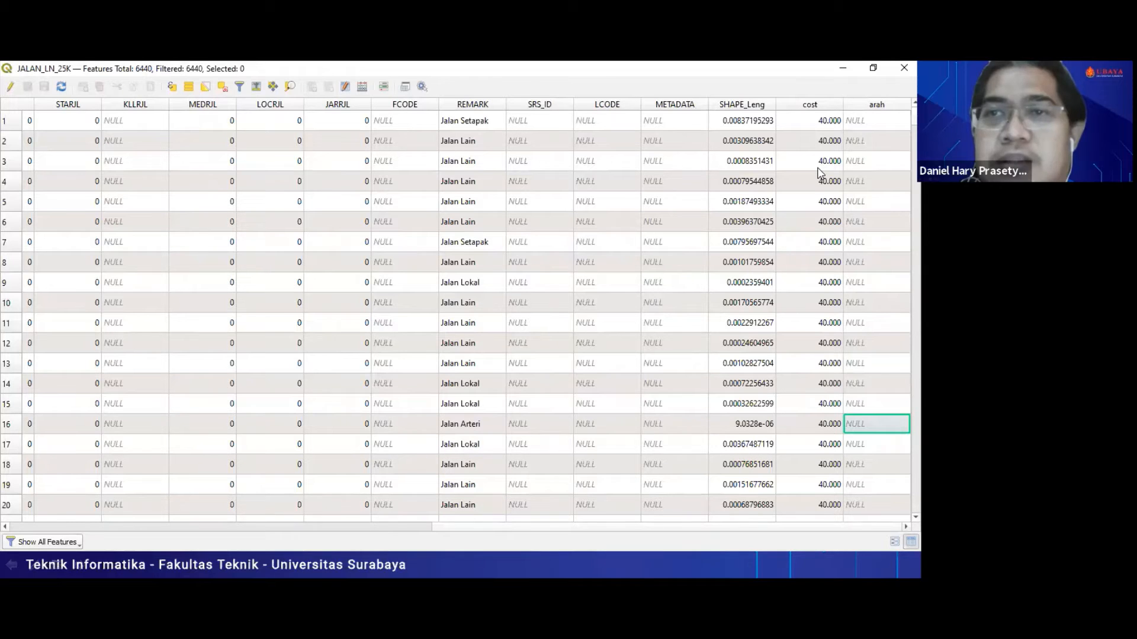
scroll(796, 174, left, 3)
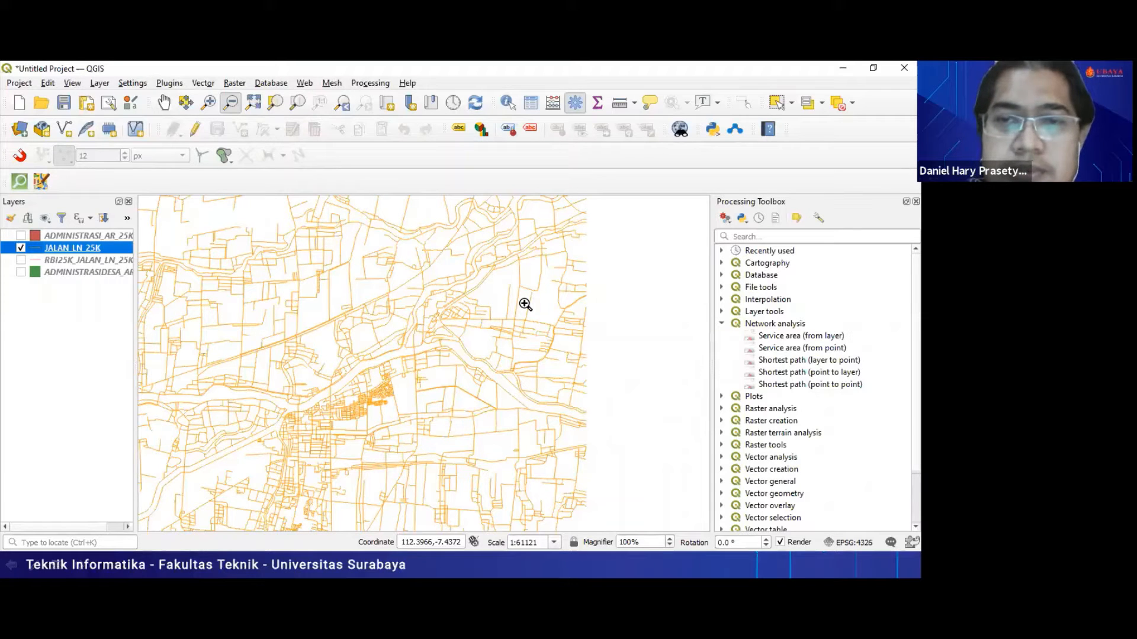
Switch to the PowerPoint slide show and advance from the Mengeluarkan analisa network slide to the Shortest Path slide
key(alt+Tab)
key(alt+Tab)
key(alt+Tab)
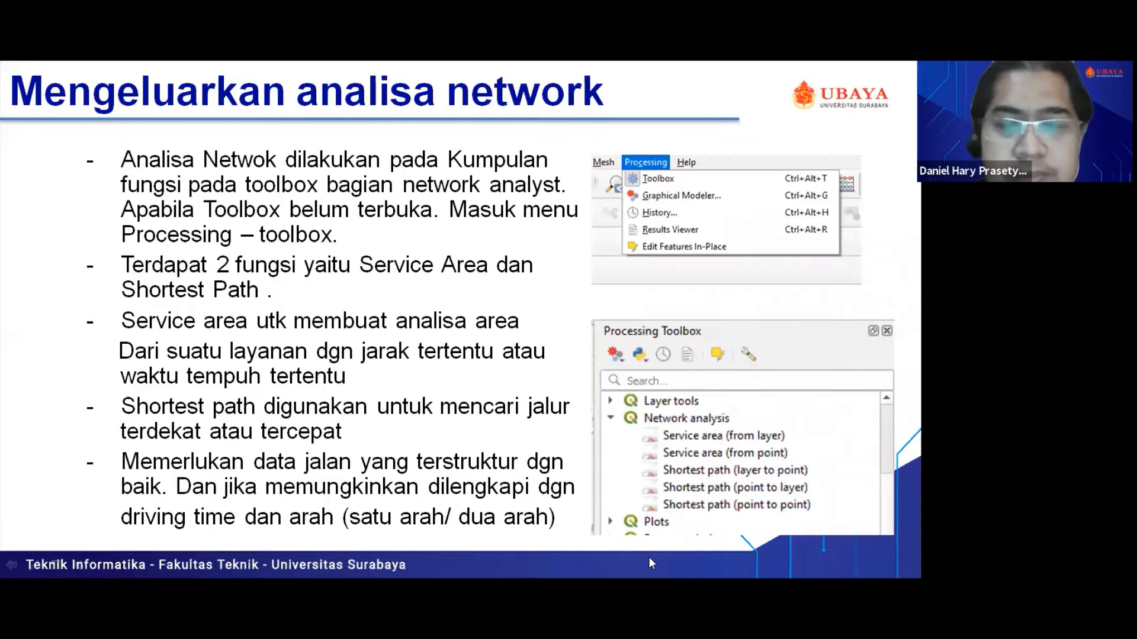
key(super)
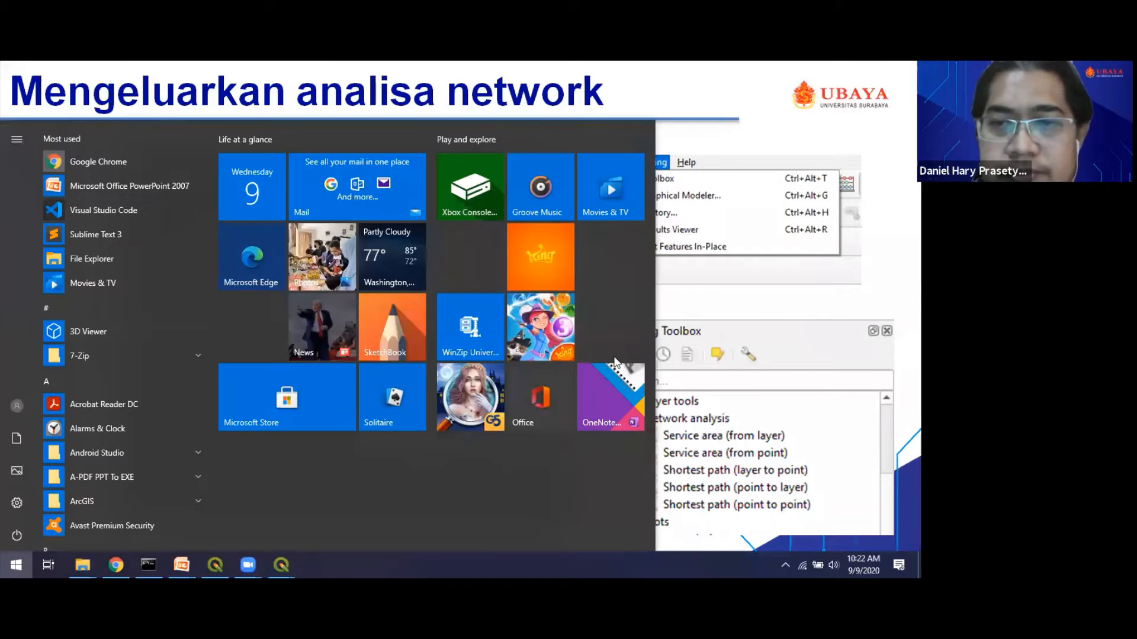
click(664, 304)
key(super+Tab)
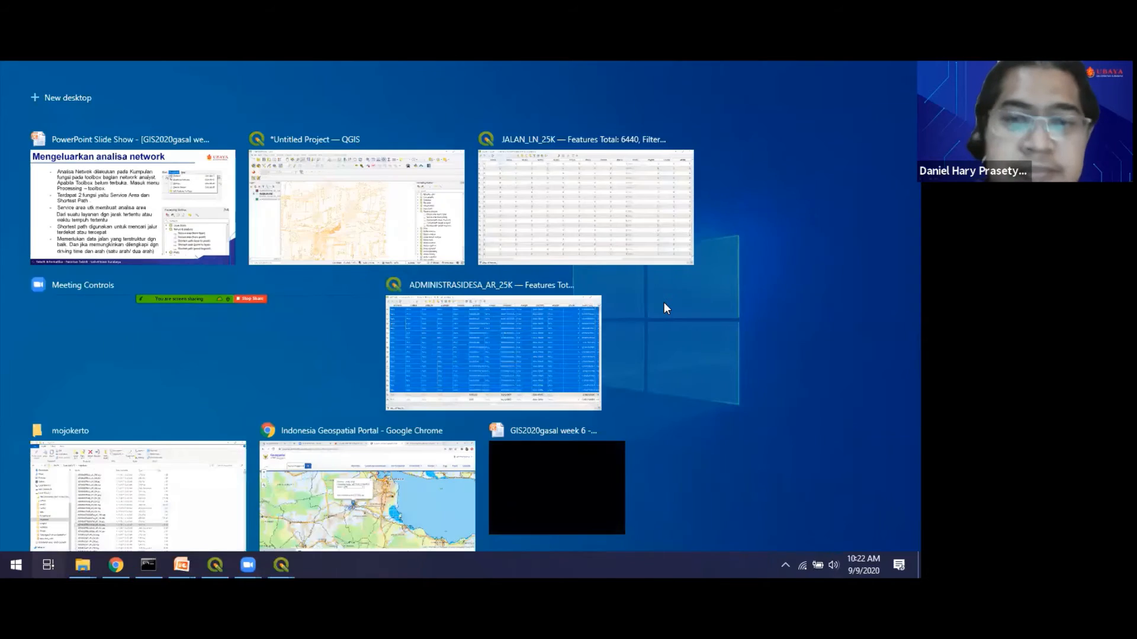
click(664, 303)
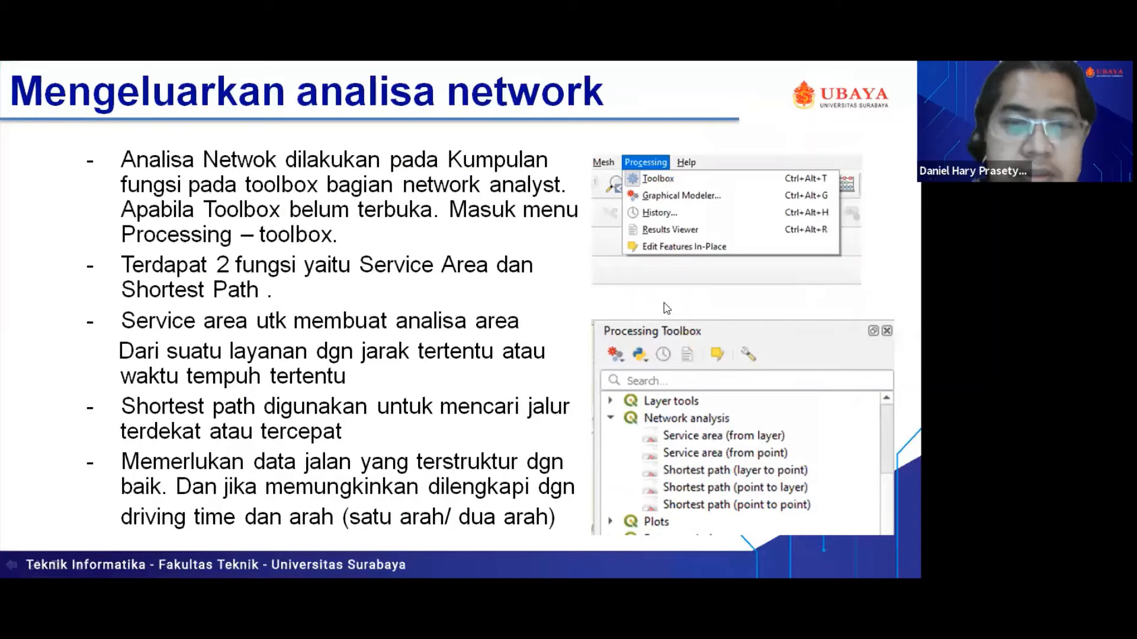
click(664, 303)
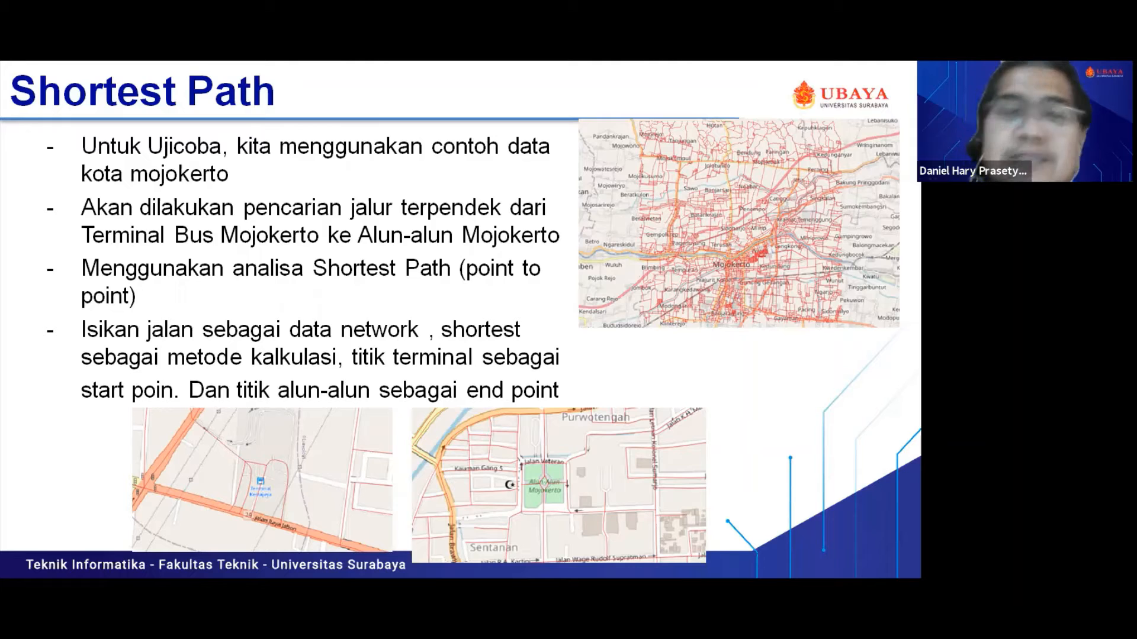
Return to QGIS, add the OpenStreetMap XYZ tile layer, and place it beneath all the other layers
key(alt+Tab)
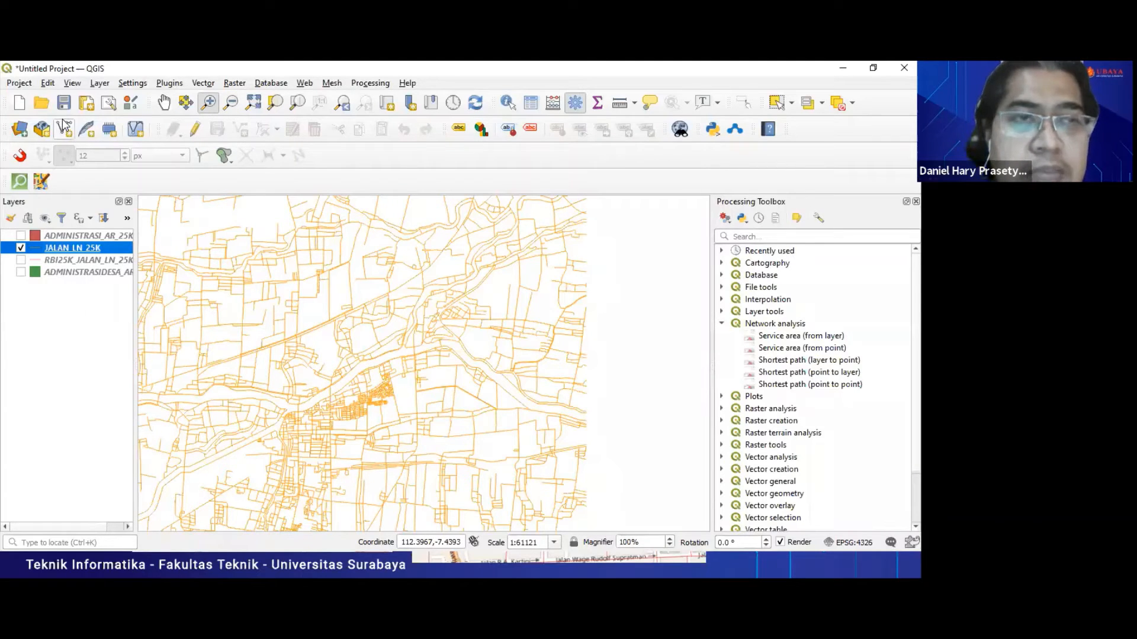
click(20, 130)
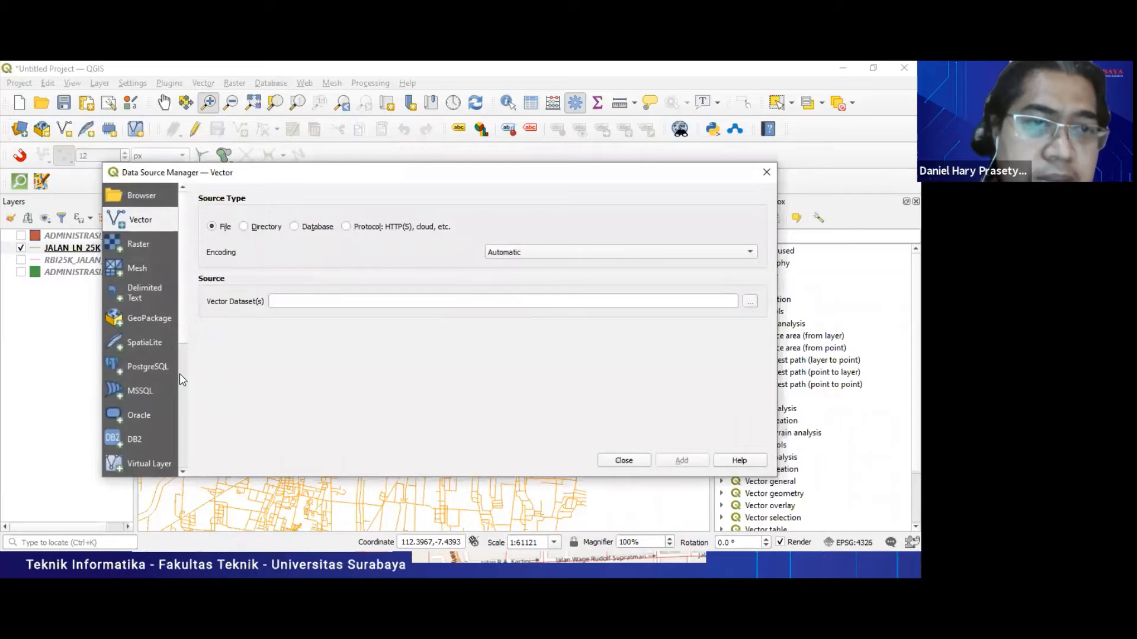
scroll(184, 382, down, 3)
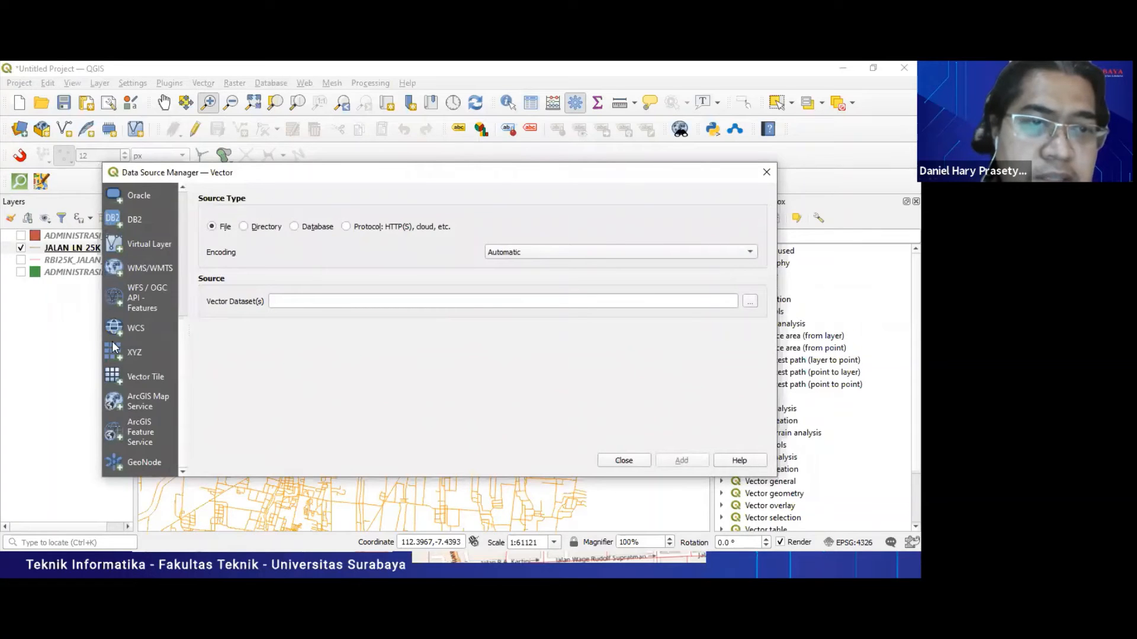
click(144, 354)
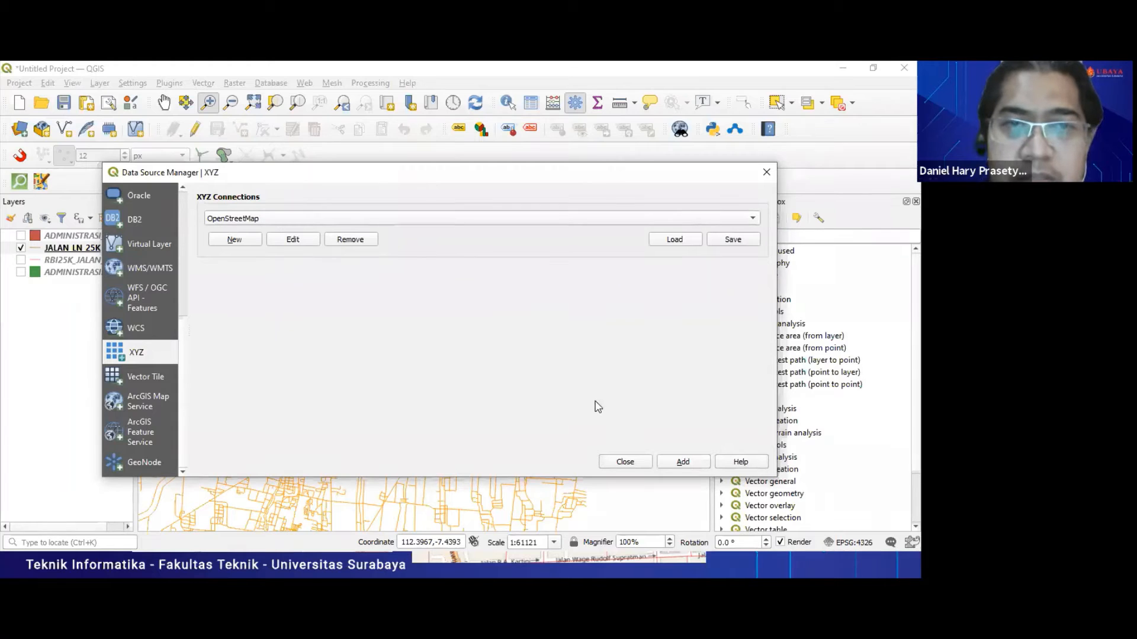
click(682, 462)
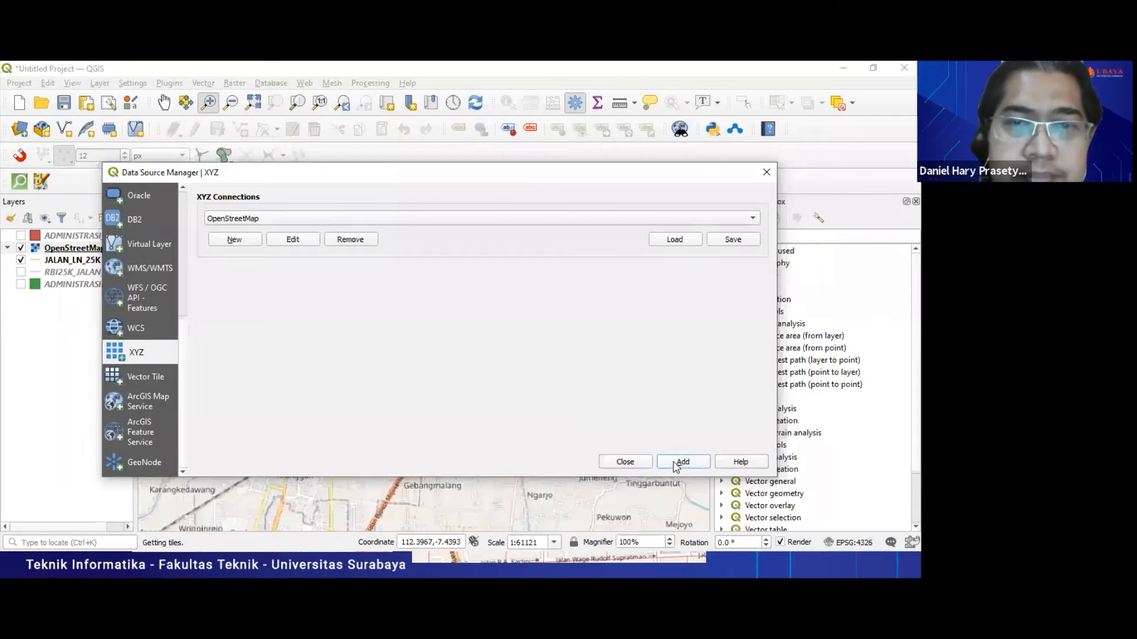
click(626, 463)
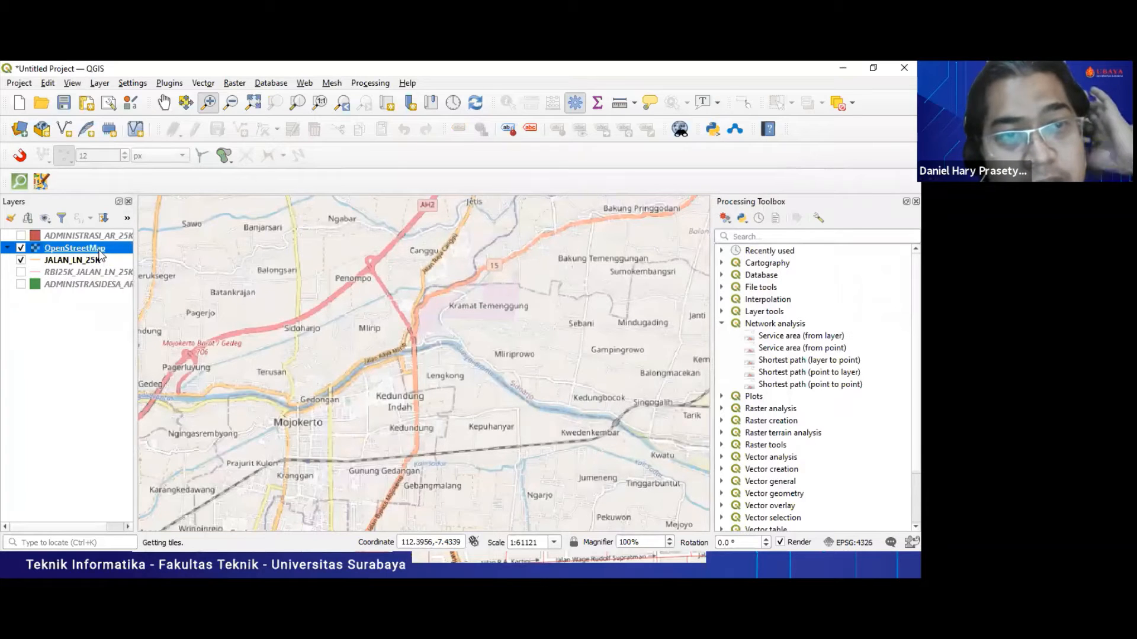
drag(99, 249, 107, 322)
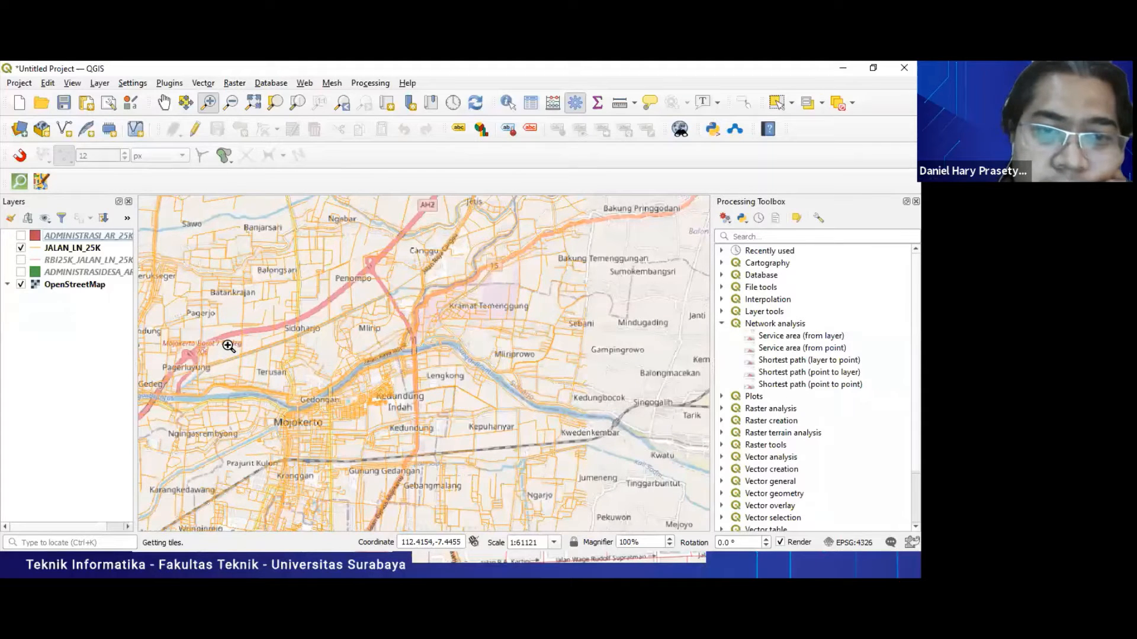
Locate Alun-Alun Mojokerto on the OpenStreetMap background and examine the roads around the square
click(164, 103)
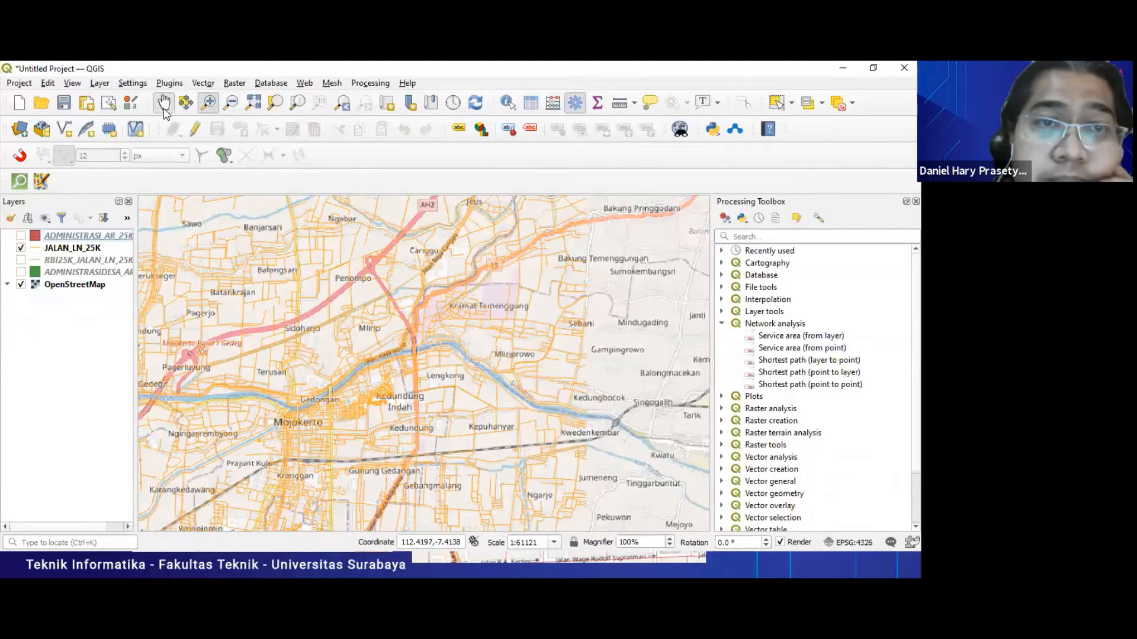
drag(362, 408, 512, 263)
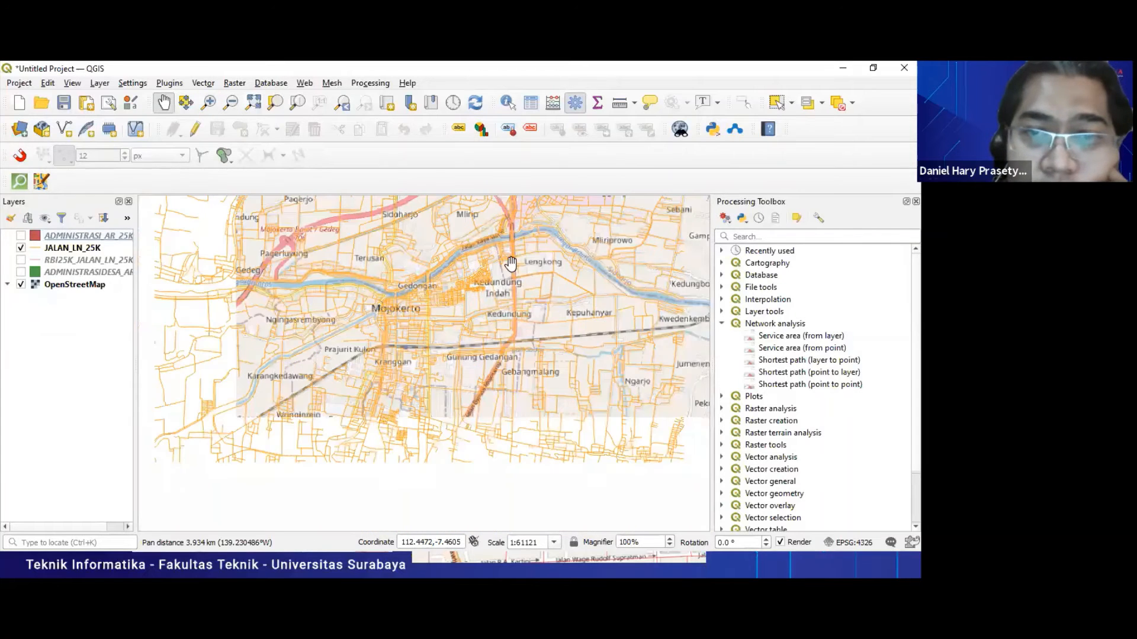
click(209, 103)
drag(439, 249, 517, 329)
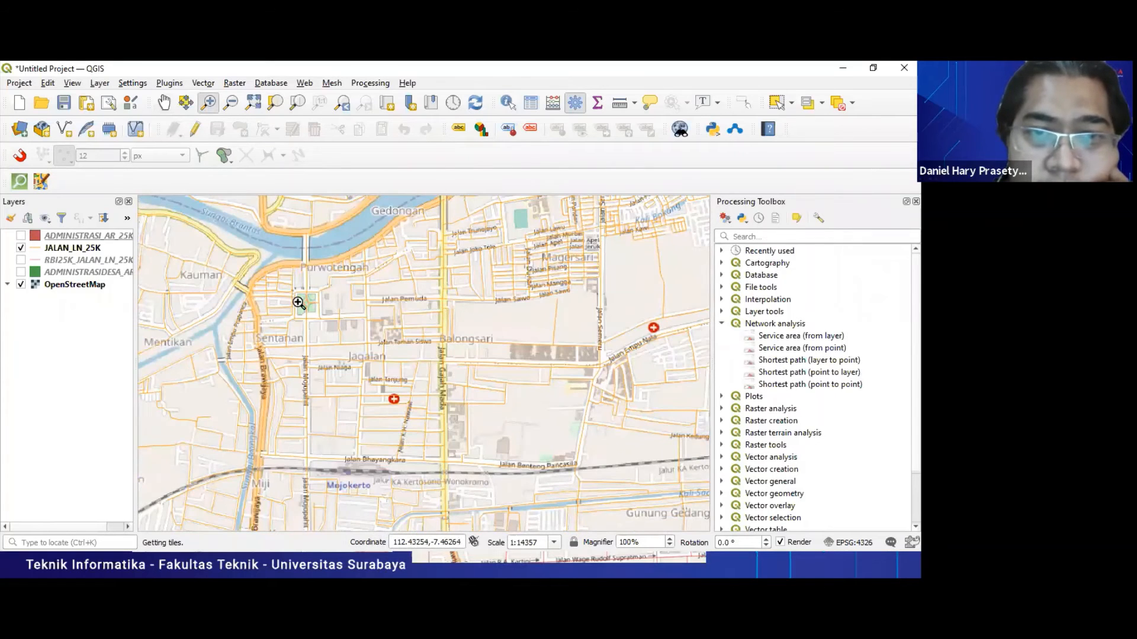
drag(234, 258, 371, 346)
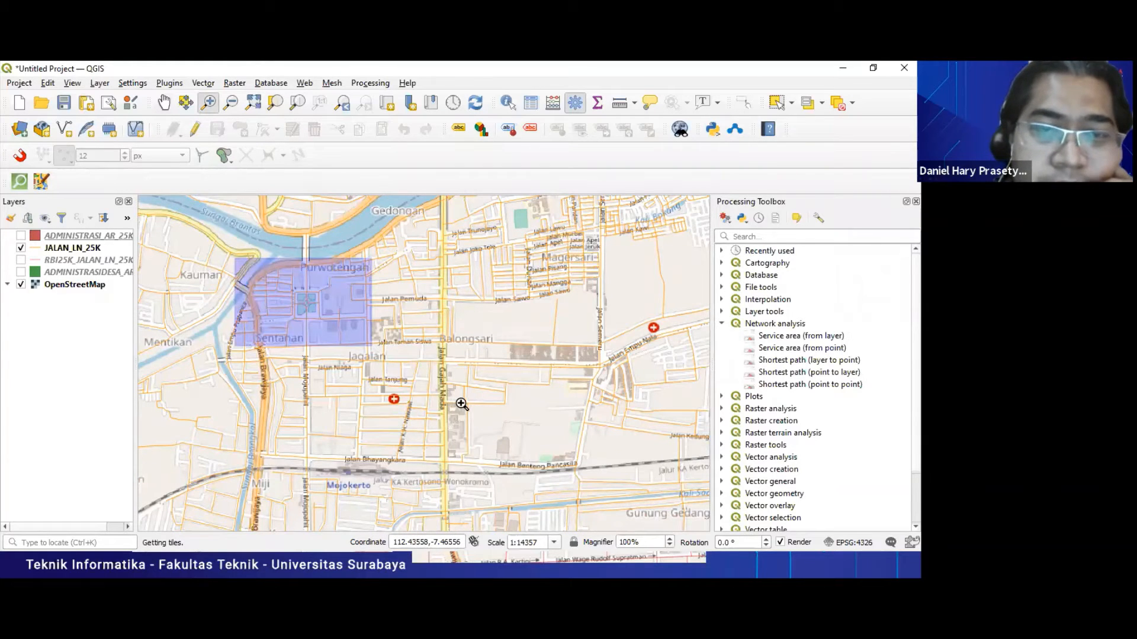
click(339, 326)
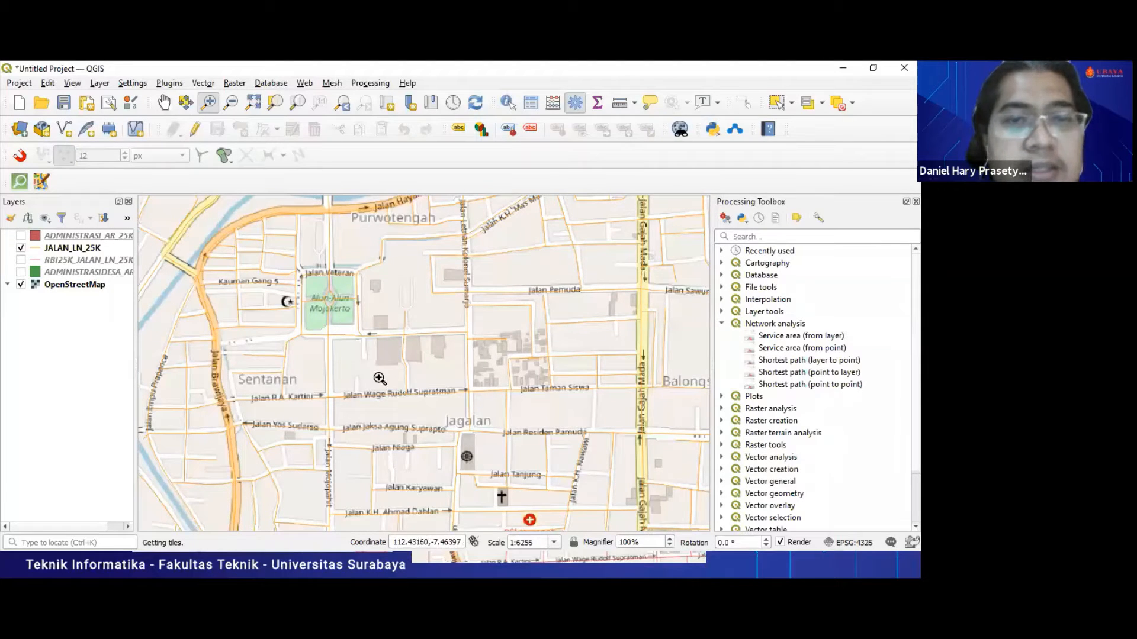
Locate the bus terminal beside Jalan Raya Jabon, southeast of the city centre, and examine its surrounding roads
click(254, 103)
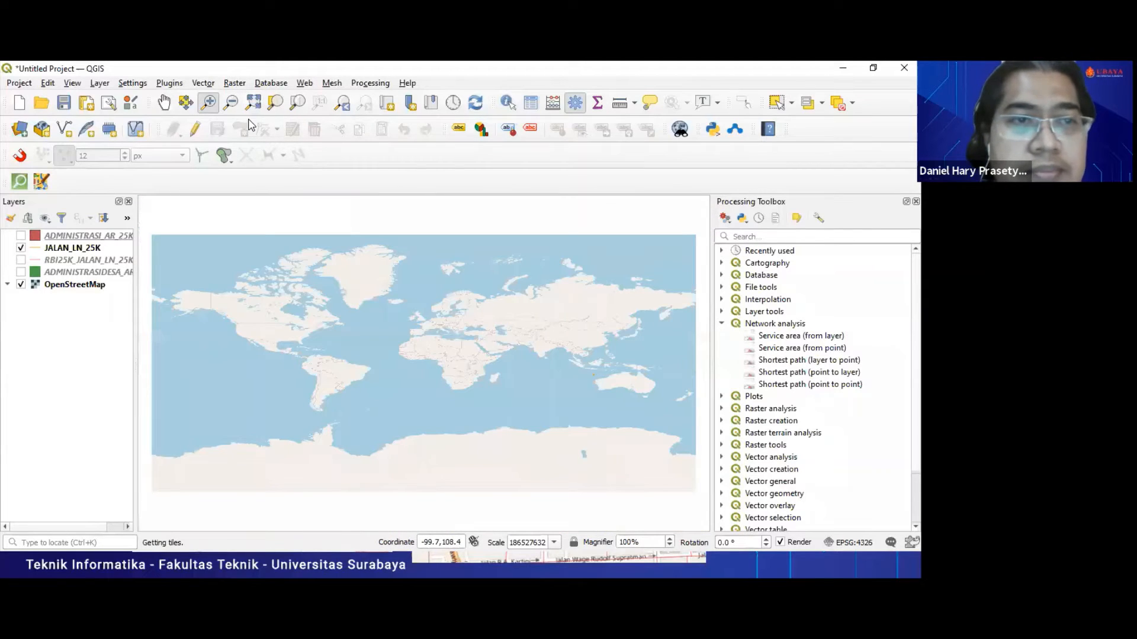
click(343, 104)
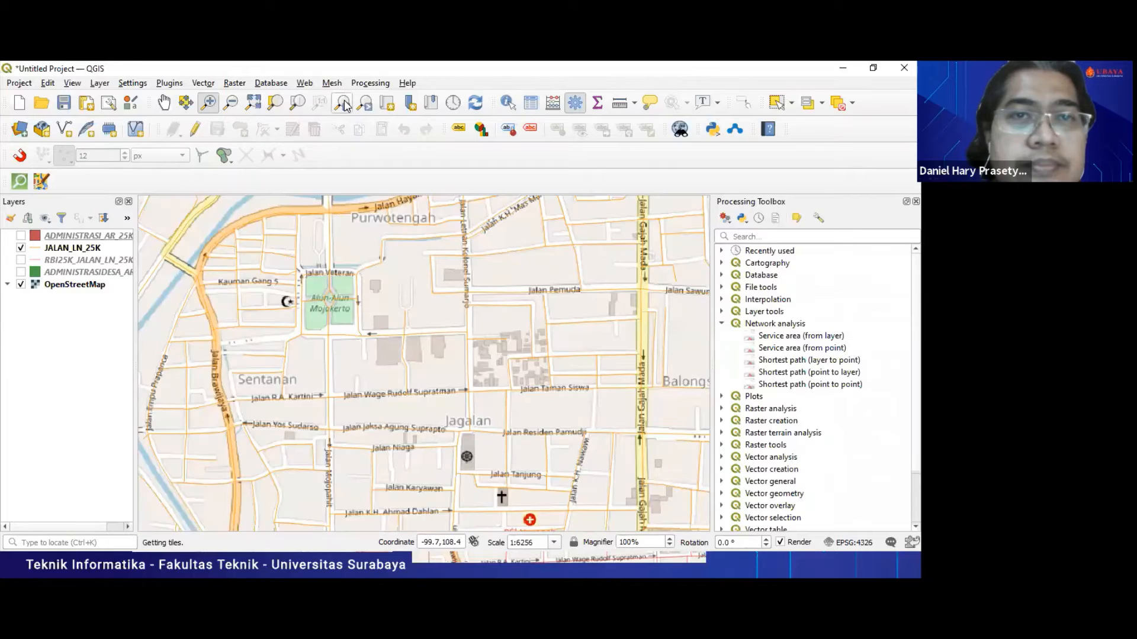
click(231, 103)
click(527, 413)
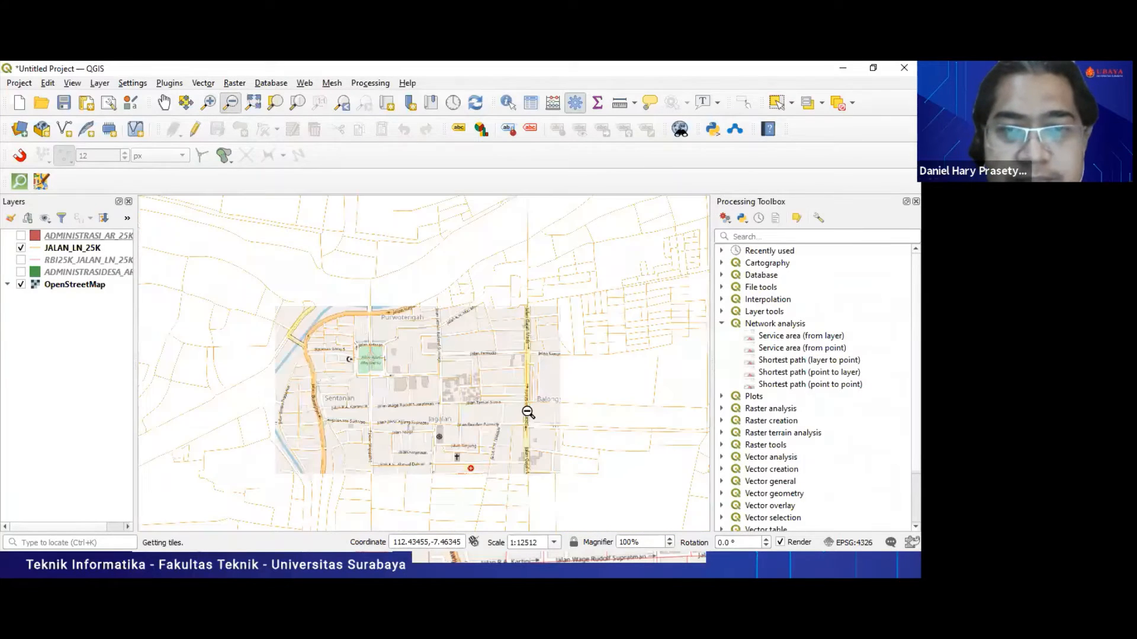
click(634, 478)
click(638, 482)
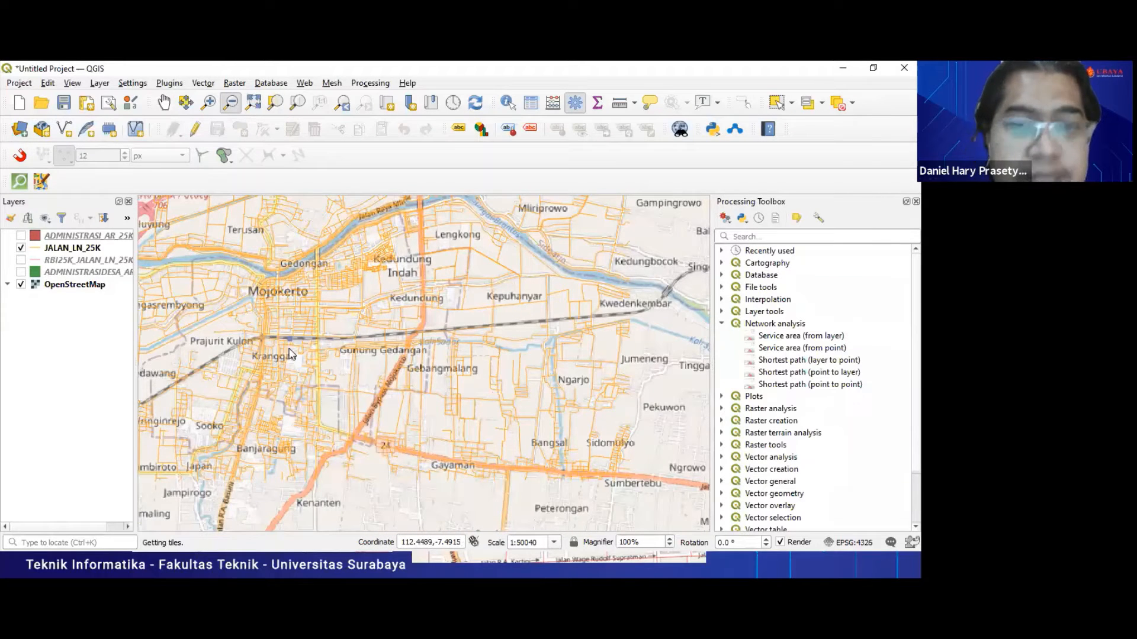
click(208, 103)
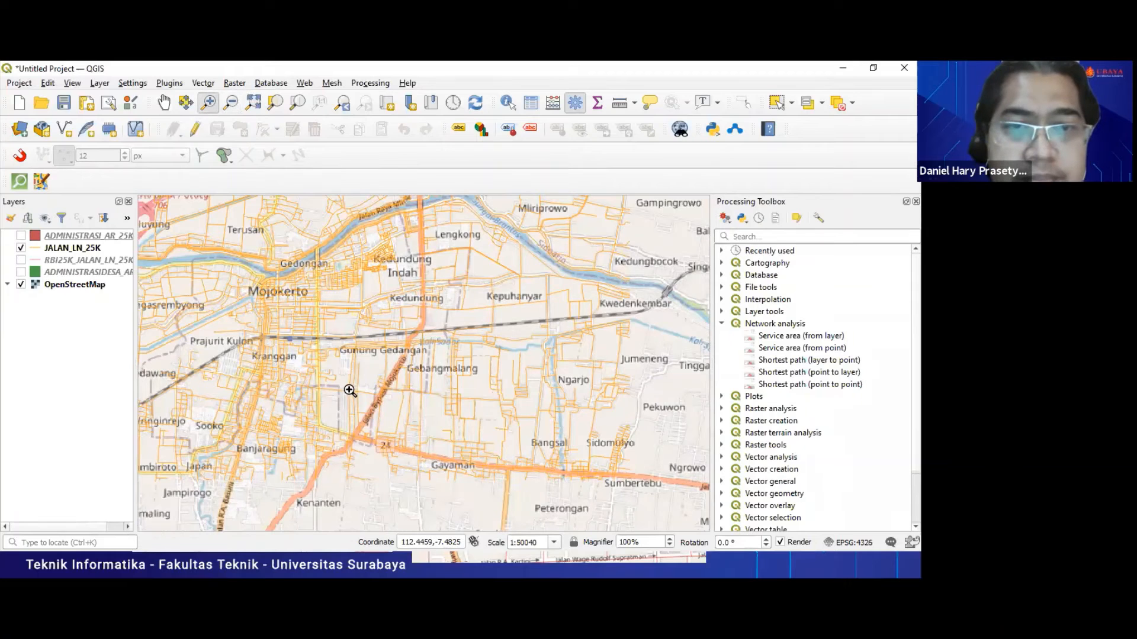
drag(349, 391, 404, 467)
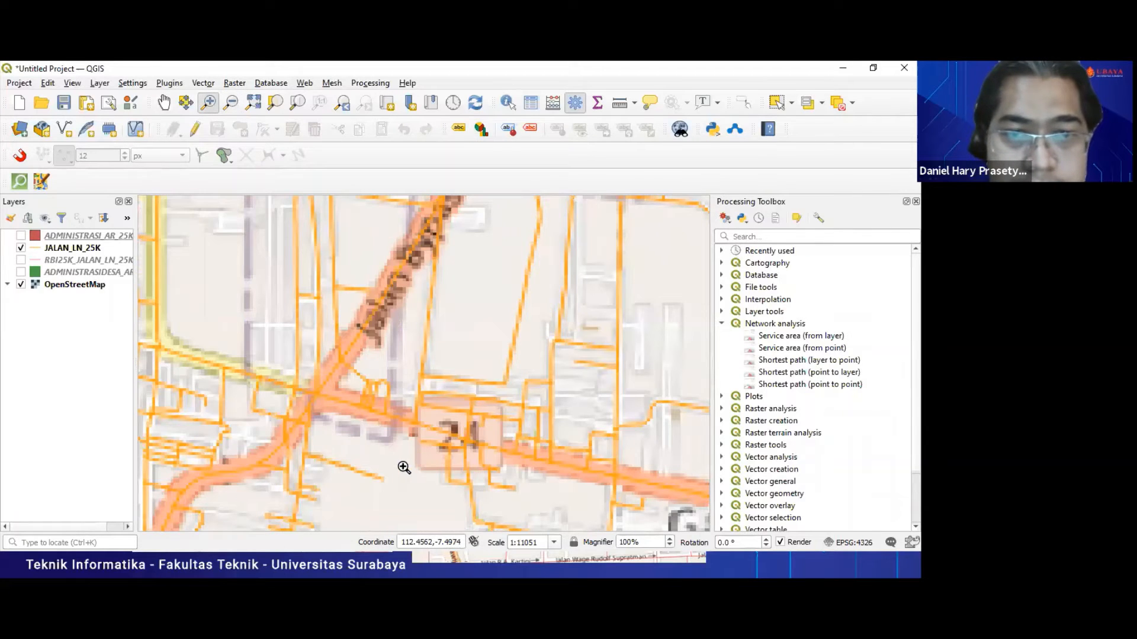
drag(312, 316, 496, 468)
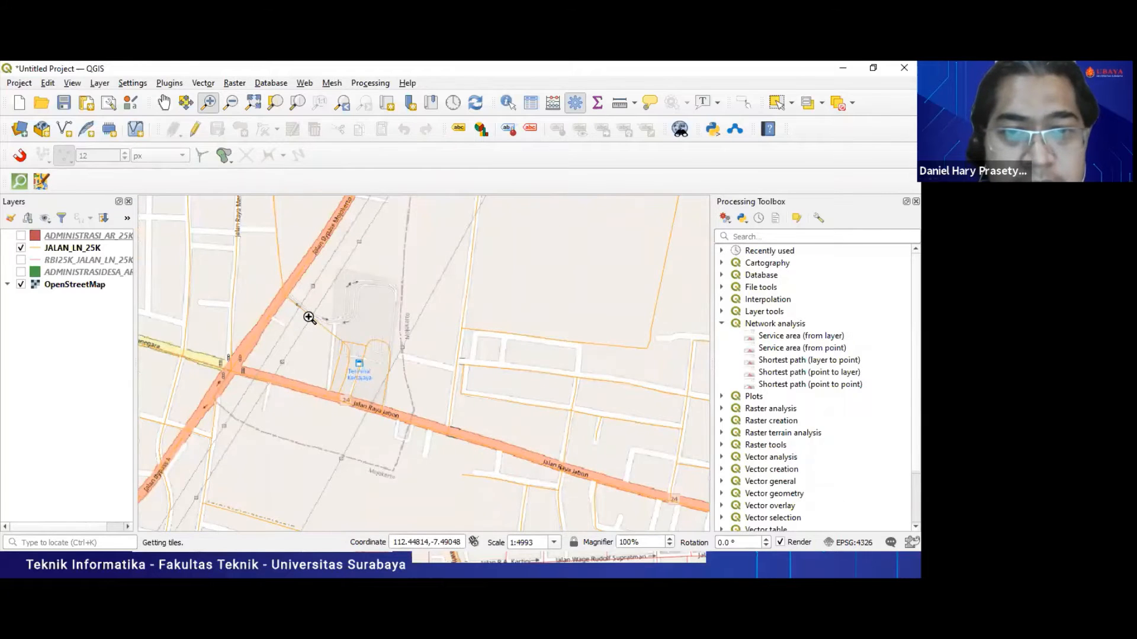
drag(312, 325, 437, 485)
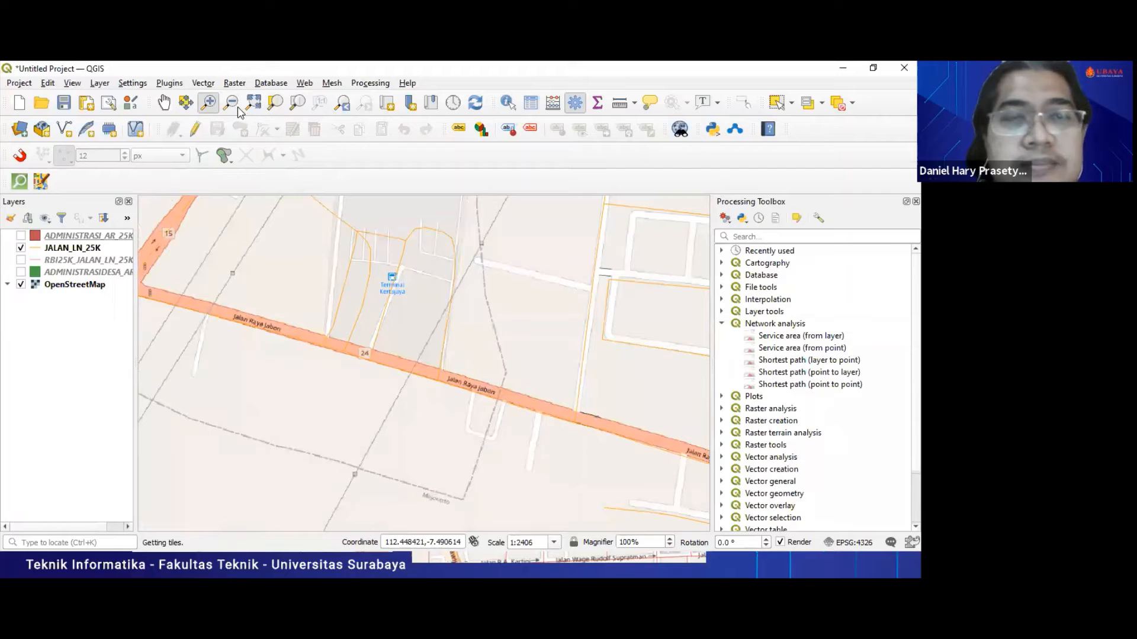
Examine the wider road network linking the bus terminal with central Mojokerto at a scale of 1:77002
click(230, 103)
click(308, 198)
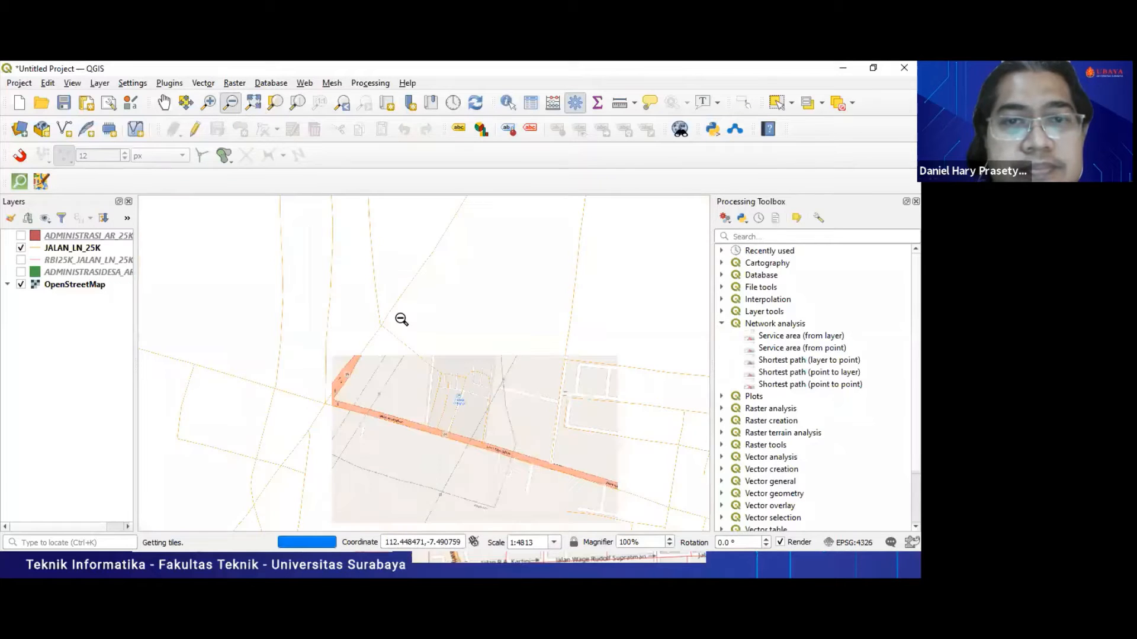
click(401, 320)
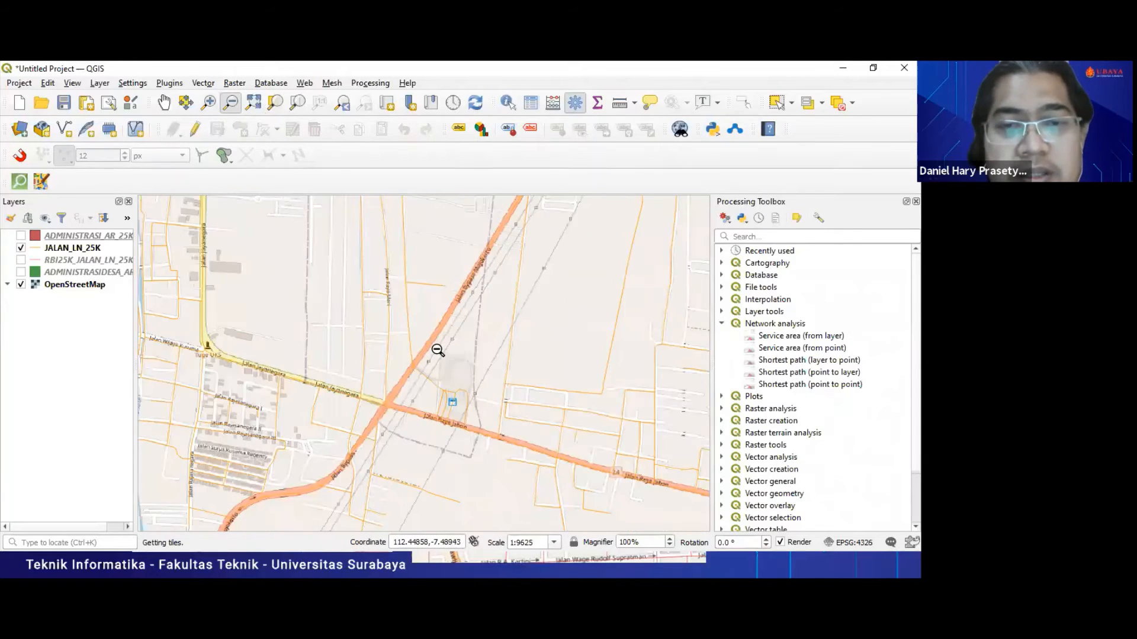
click(438, 350)
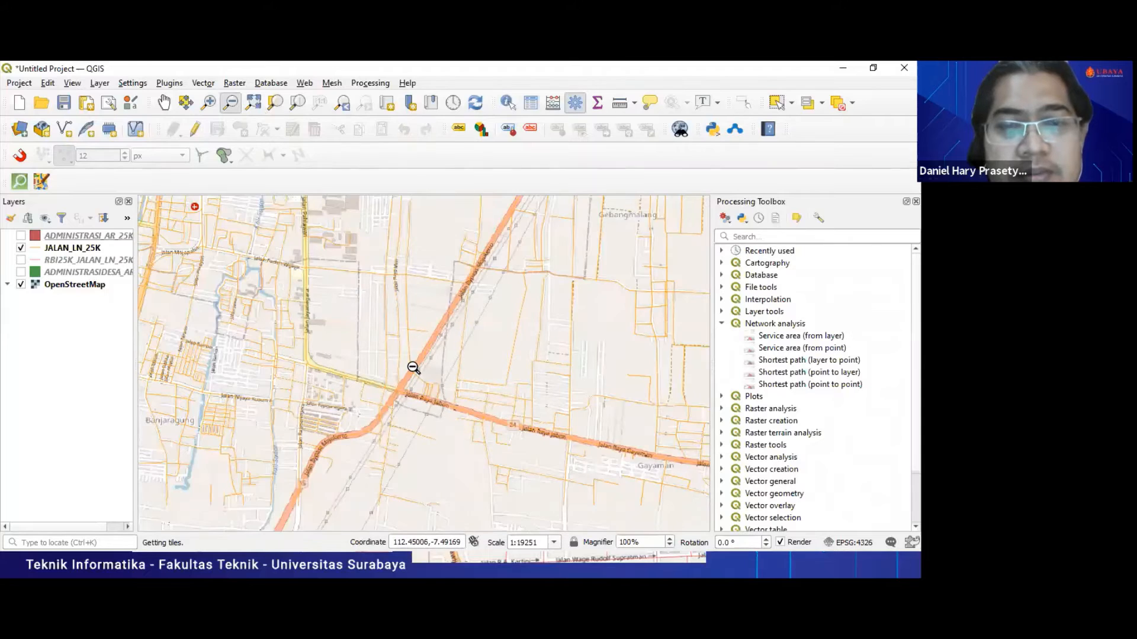
click(412, 368)
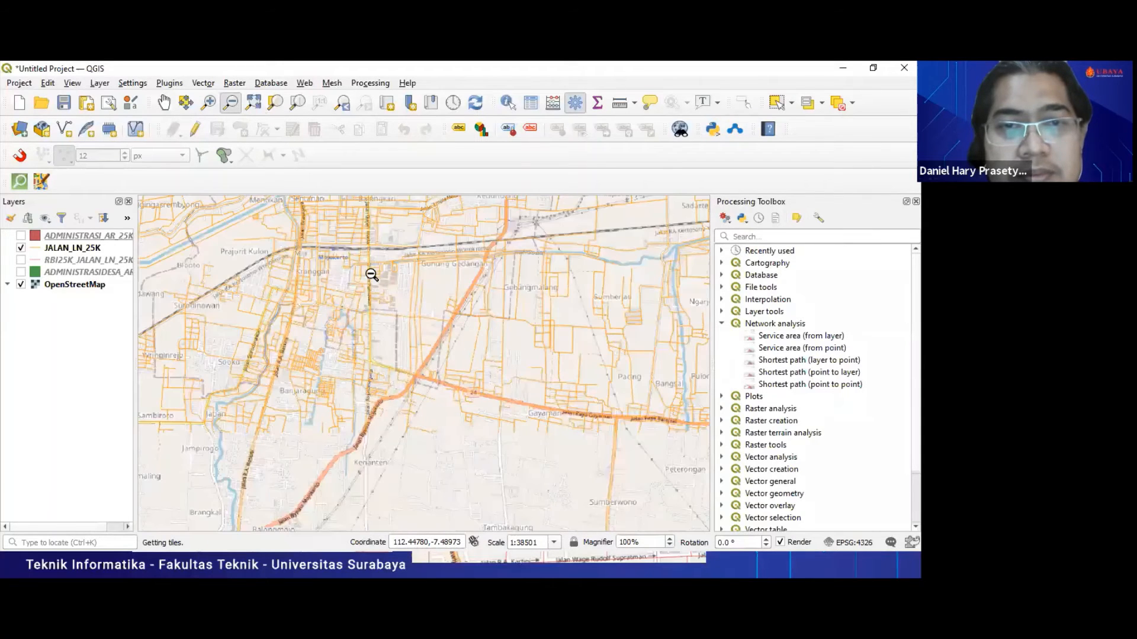
click(414, 368)
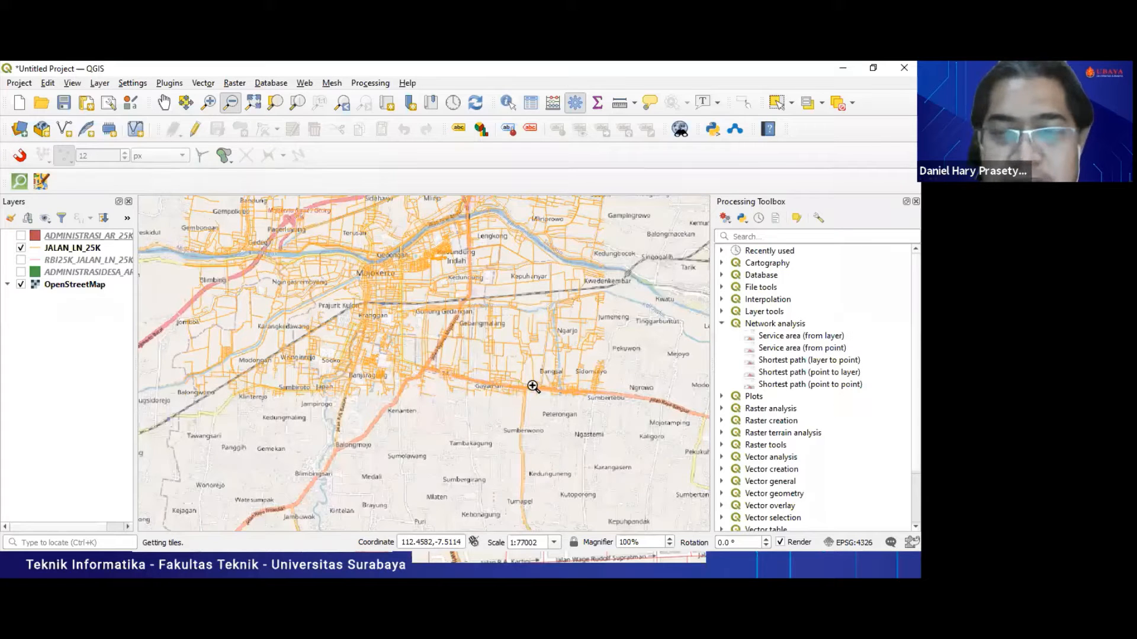
Open the Shortest path (point to point) algorithm and choose JALAN_LN_25K as the vector layer representing the network
click(783, 386)
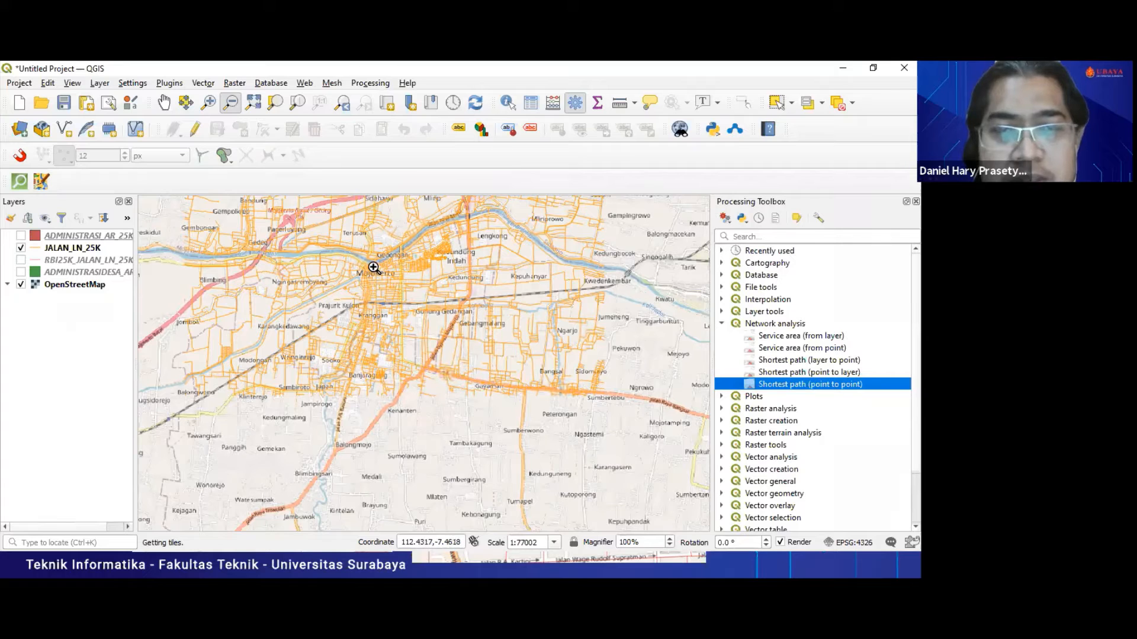
double_click(792, 385)
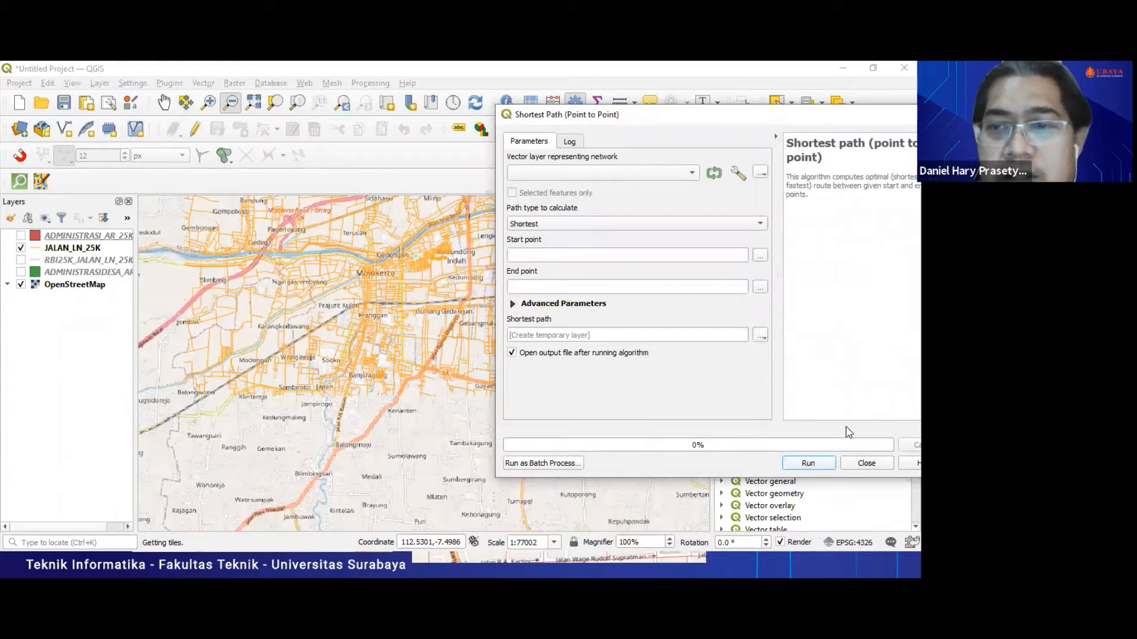
click(865, 463)
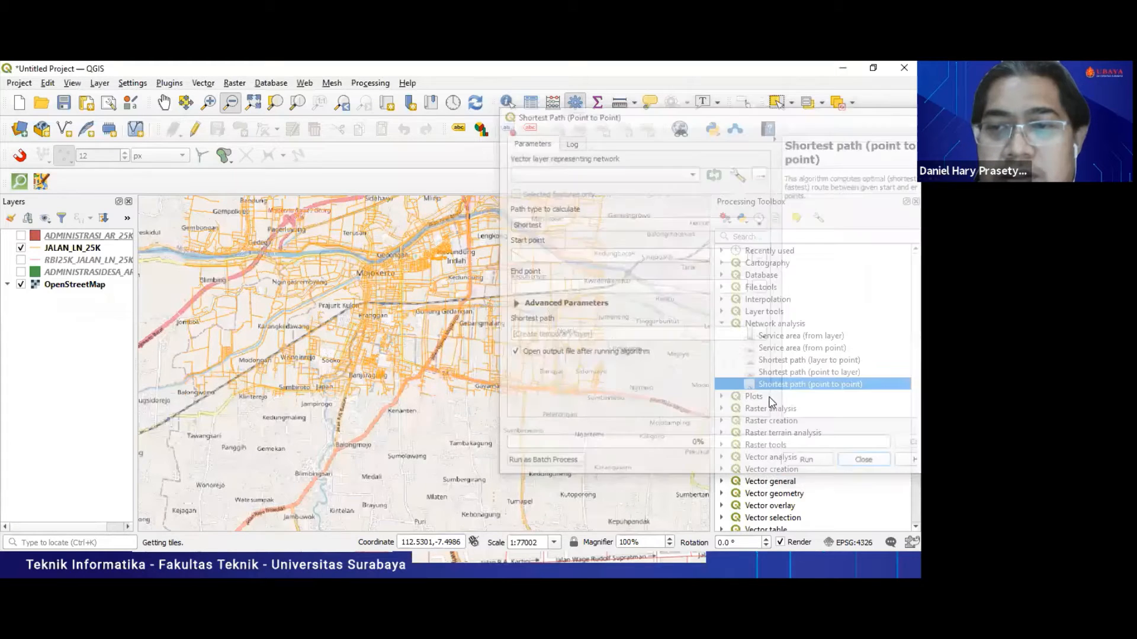
double_click(839, 385)
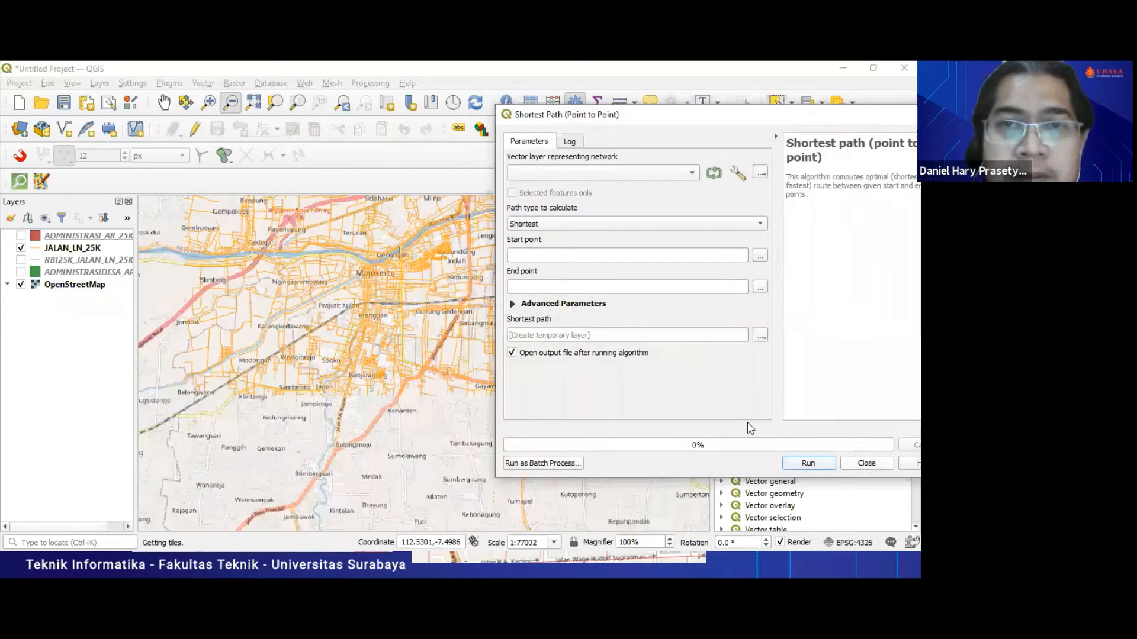
click(693, 173)
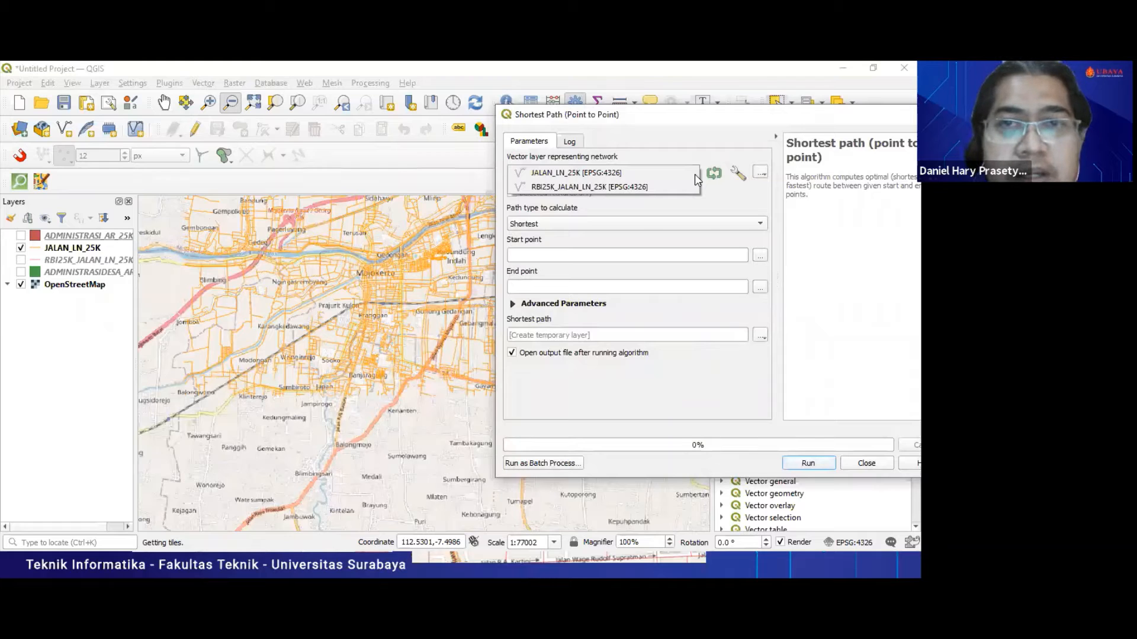
click(646, 180)
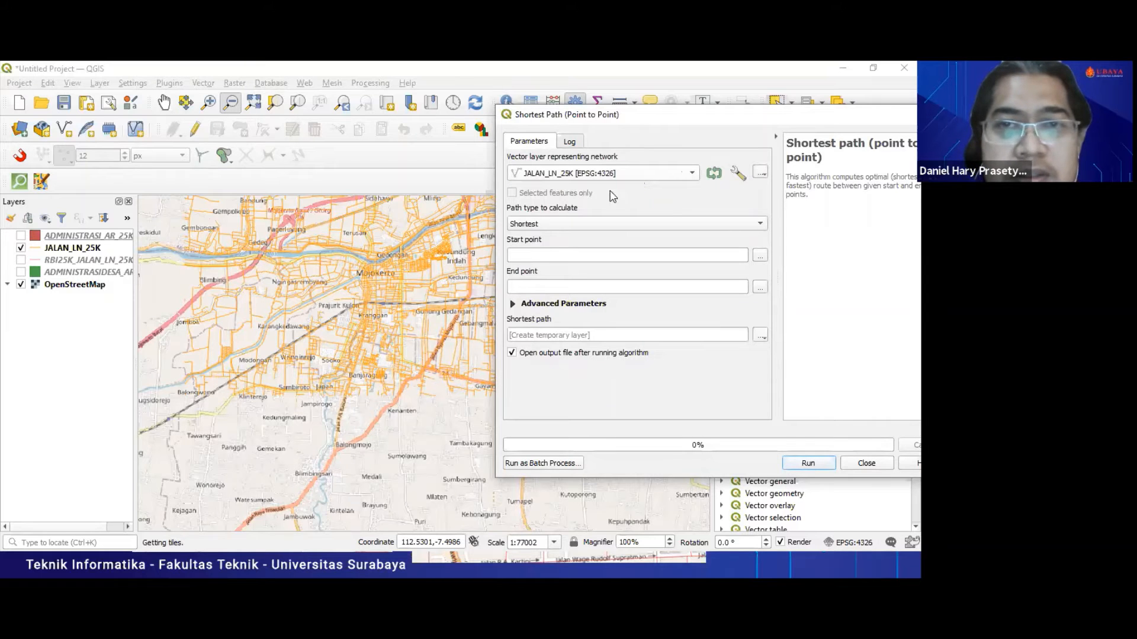
Remove the RBI25K_JALAN_LN_25K layer from the project
right_click(70, 260)
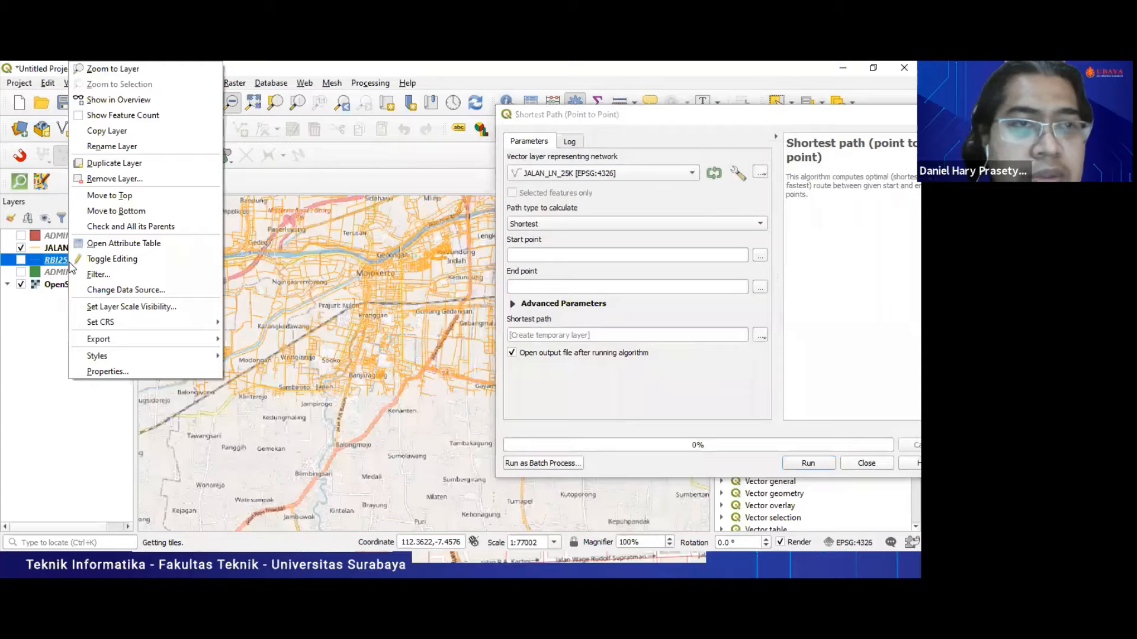
click(194, 179)
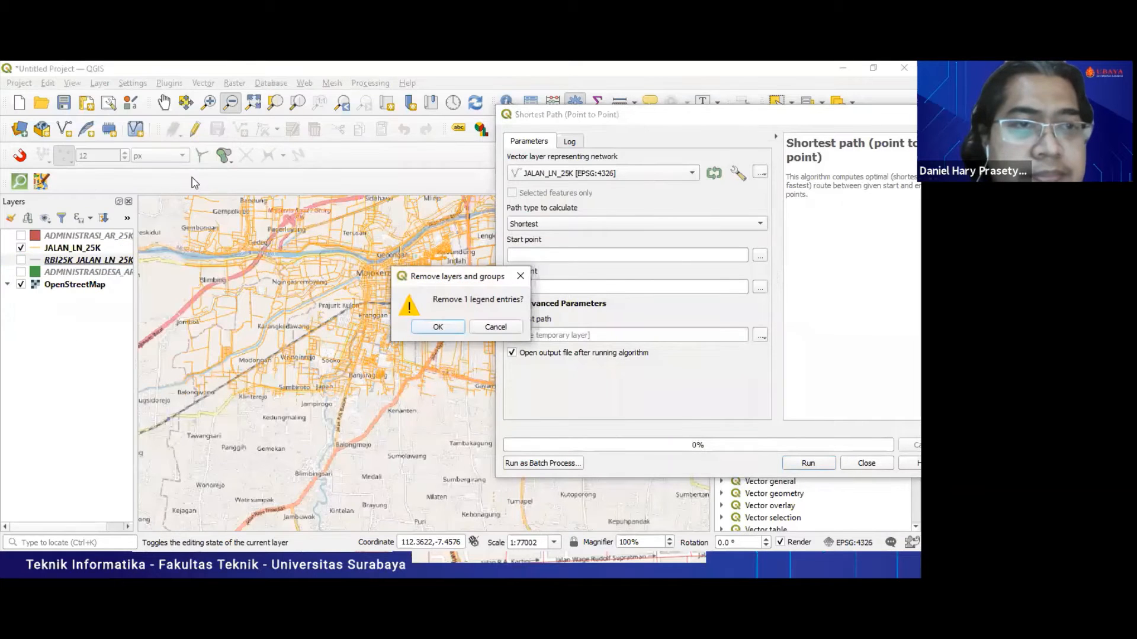
click(451, 326)
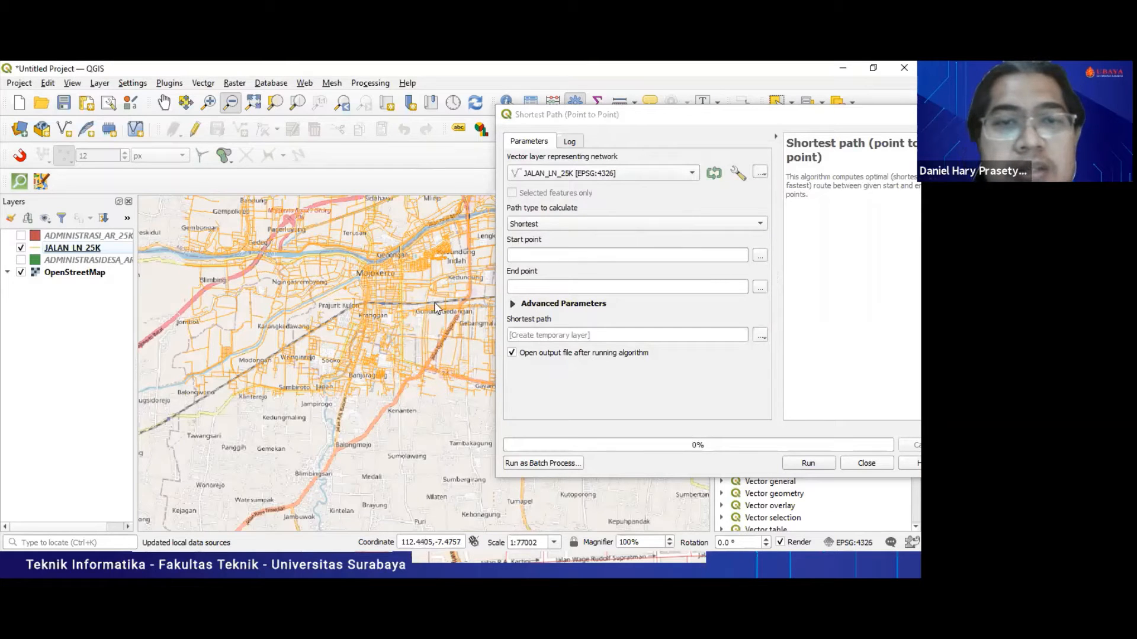
Select JALAN_LN_25K as the network layer and Shortest as the path type to calculate
click(616, 183)
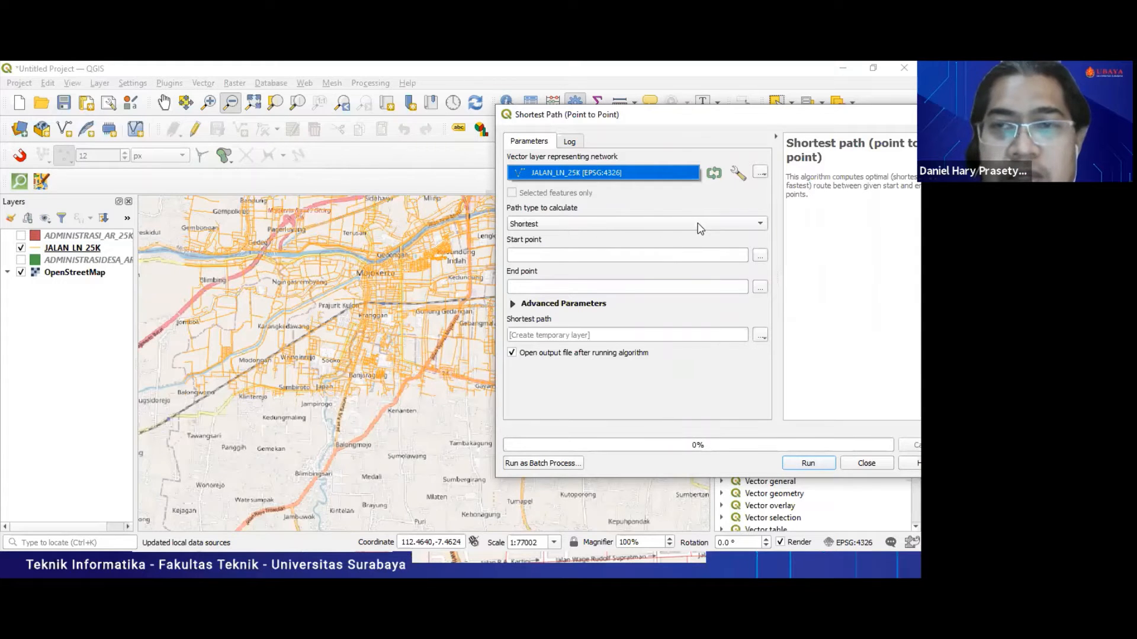
click(588, 223)
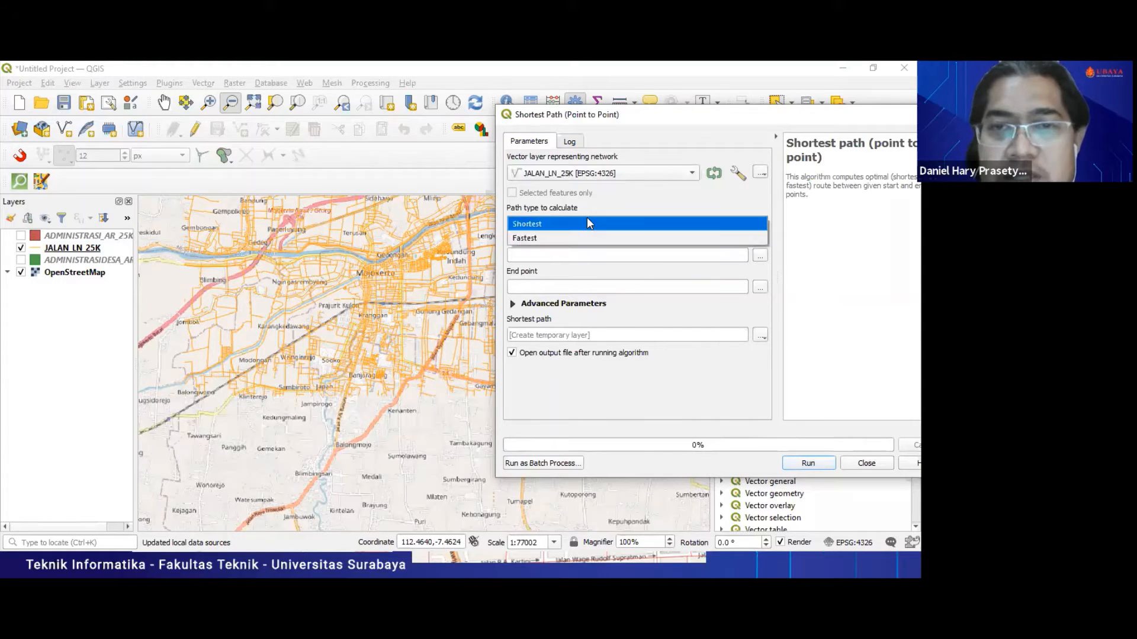
click(587, 219)
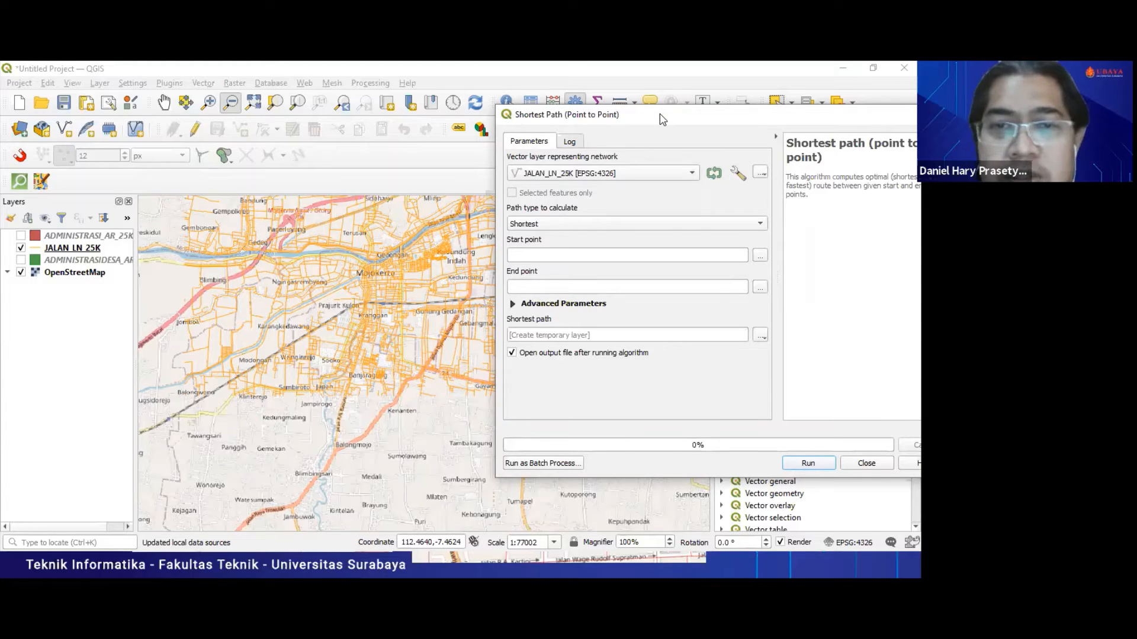
Set the start point on the map at the bus terminal beside Jalan Raya Jabon, at about 112.448939, -7.492046
drag(662, 118, 745, 140)
click(210, 108)
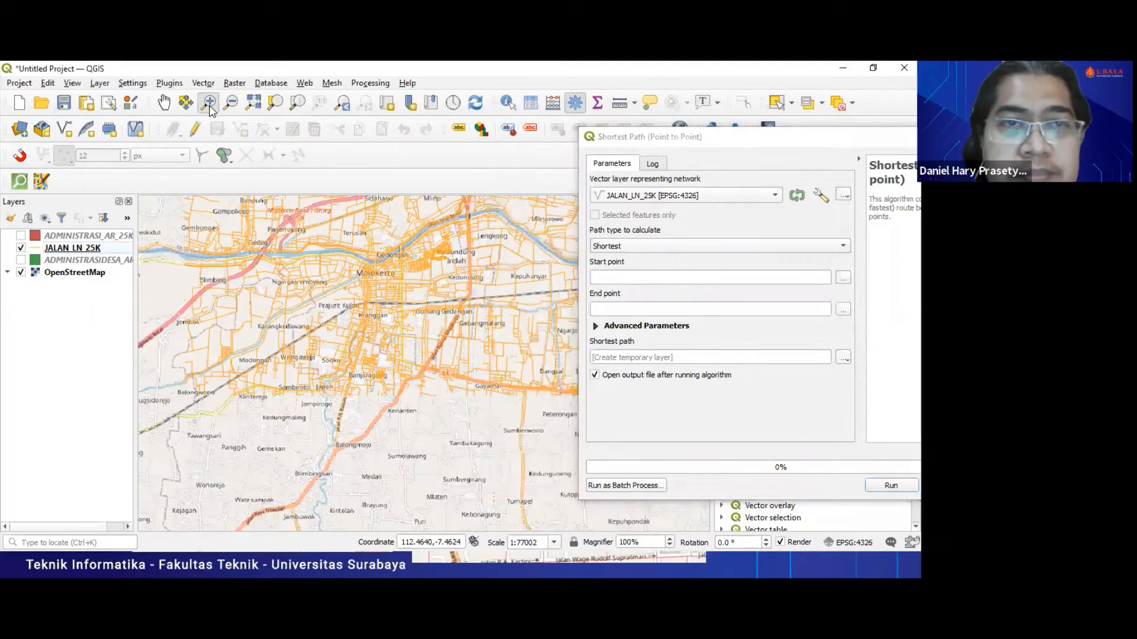
drag(414, 351, 459, 390)
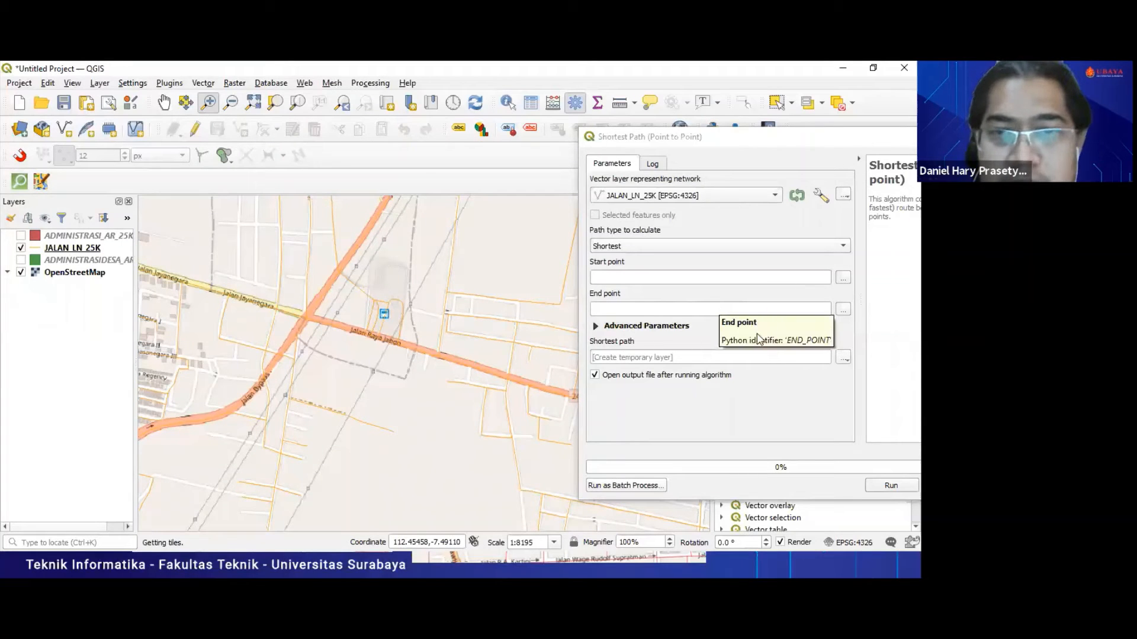
click(843, 283)
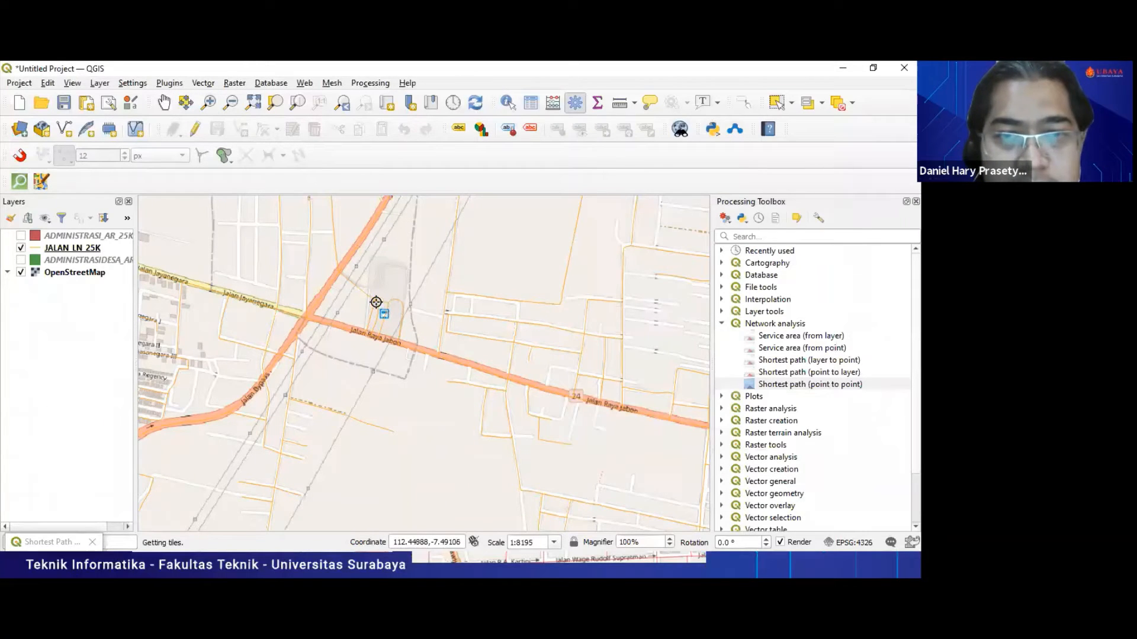
click(379, 334)
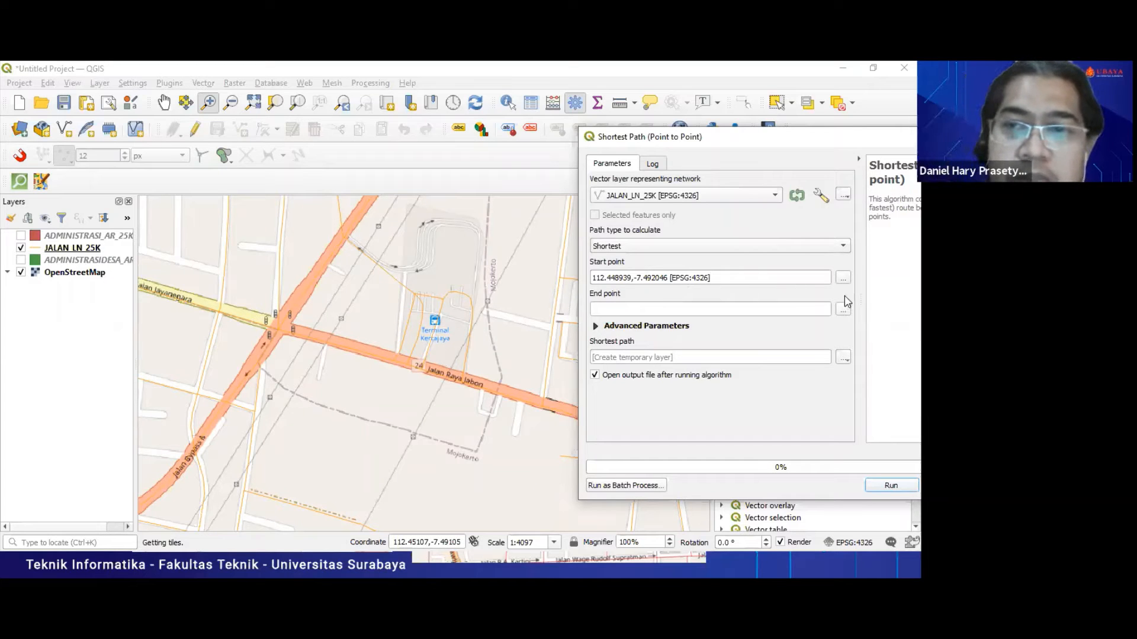
Set the end point on the map in the middle of Alun-Alun Mojokerto, at about 112.431995, -7.463325
click(163, 103)
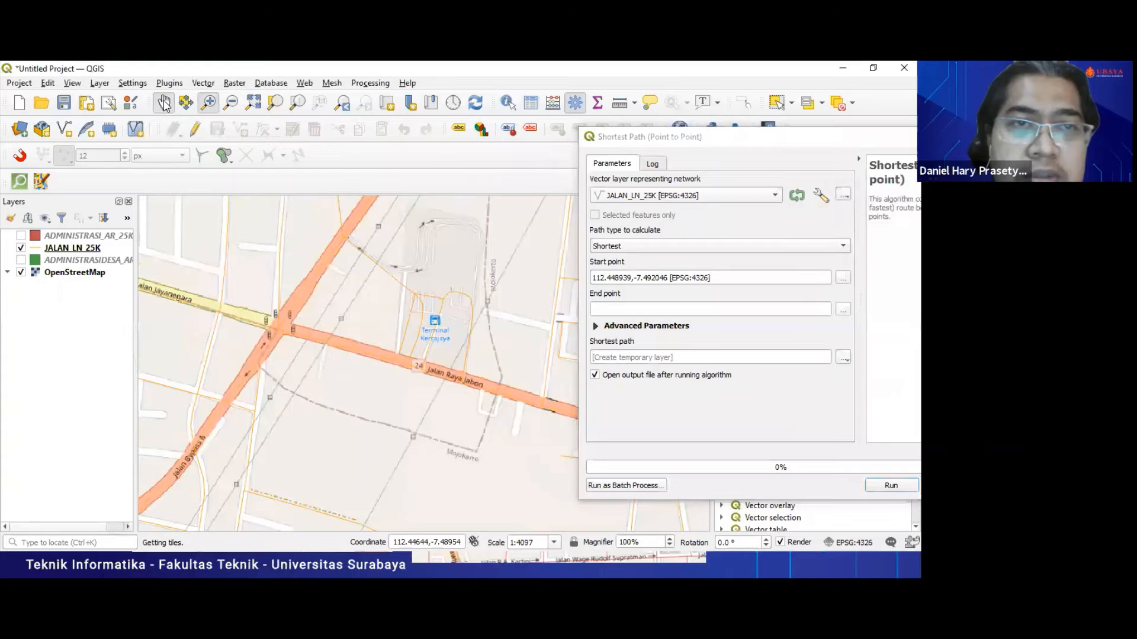
click(231, 104)
click(408, 380)
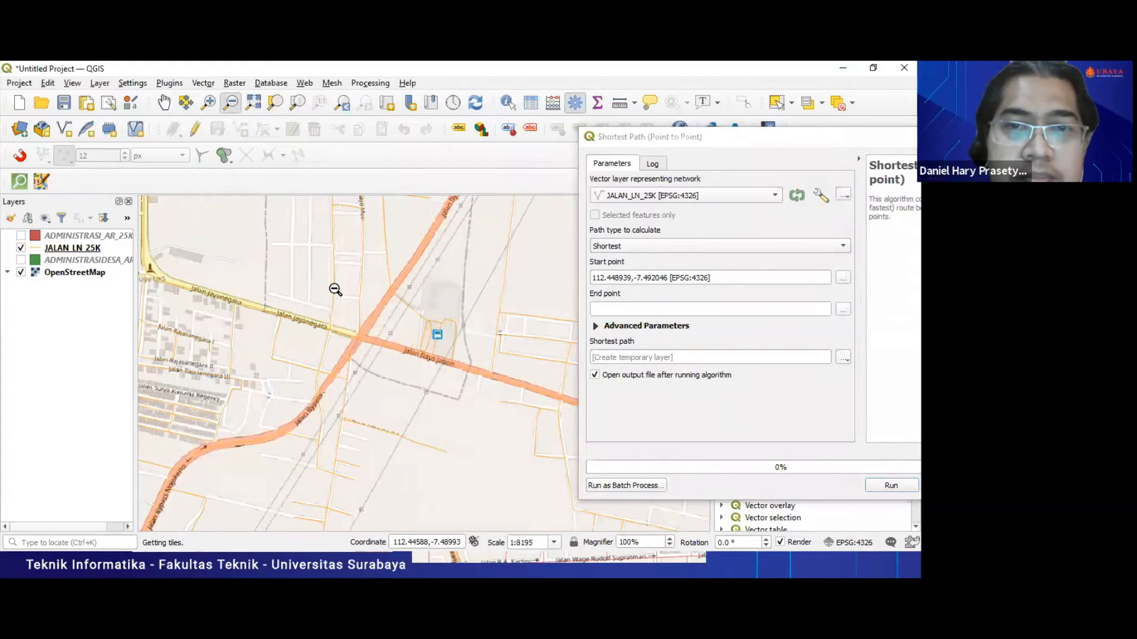
click(335, 290)
click(315, 244)
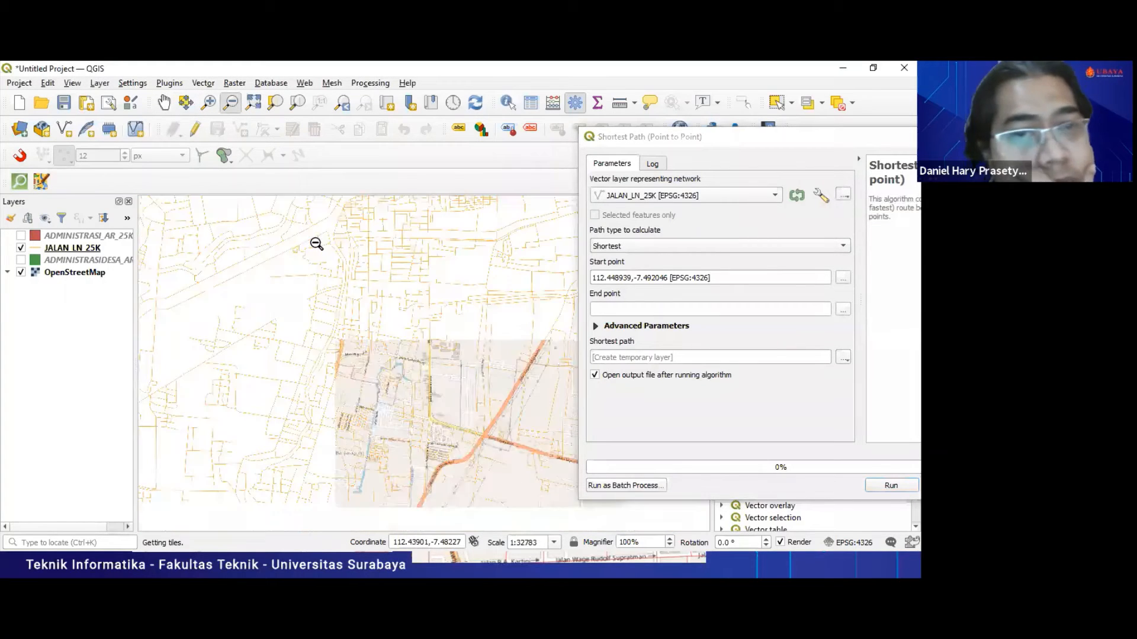
click(209, 102)
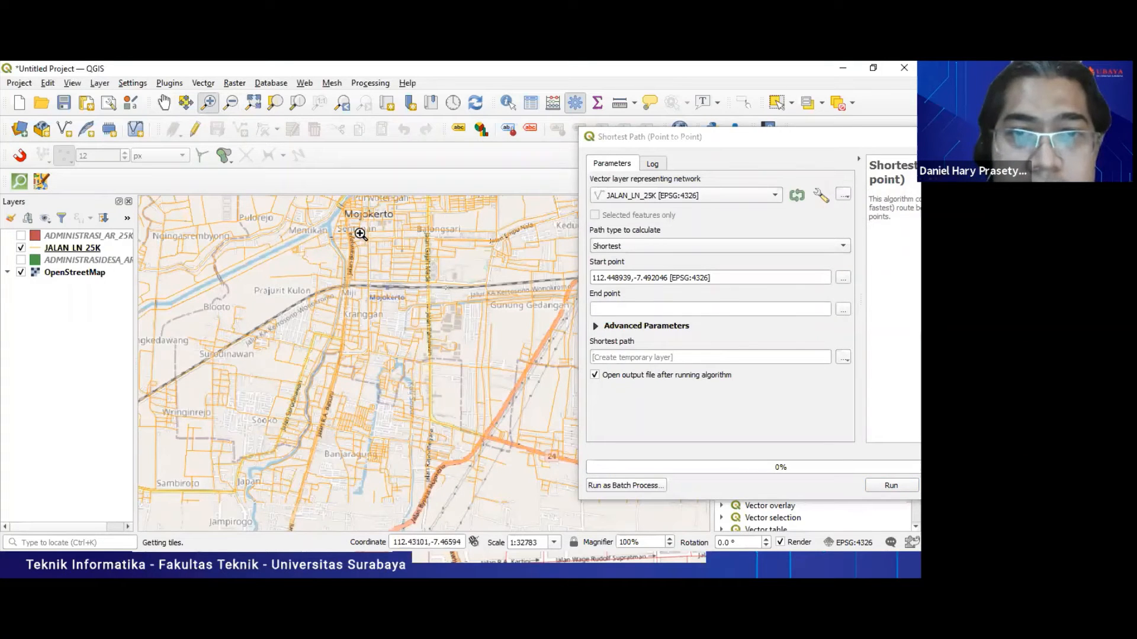
drag(348, 204, 415, 276)
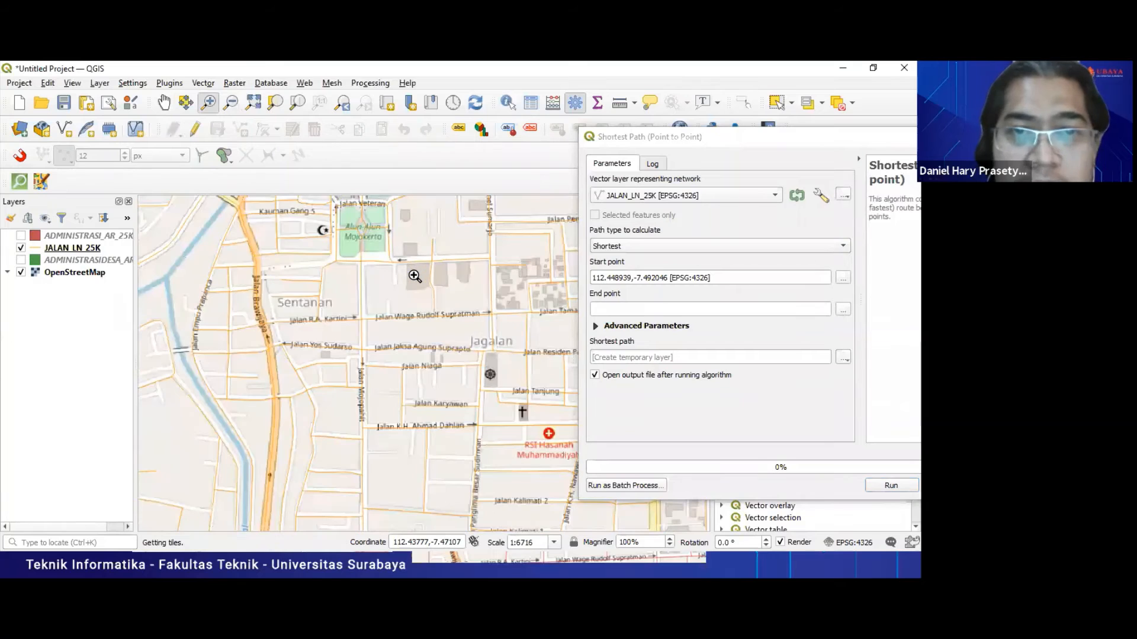
click(844, 310)
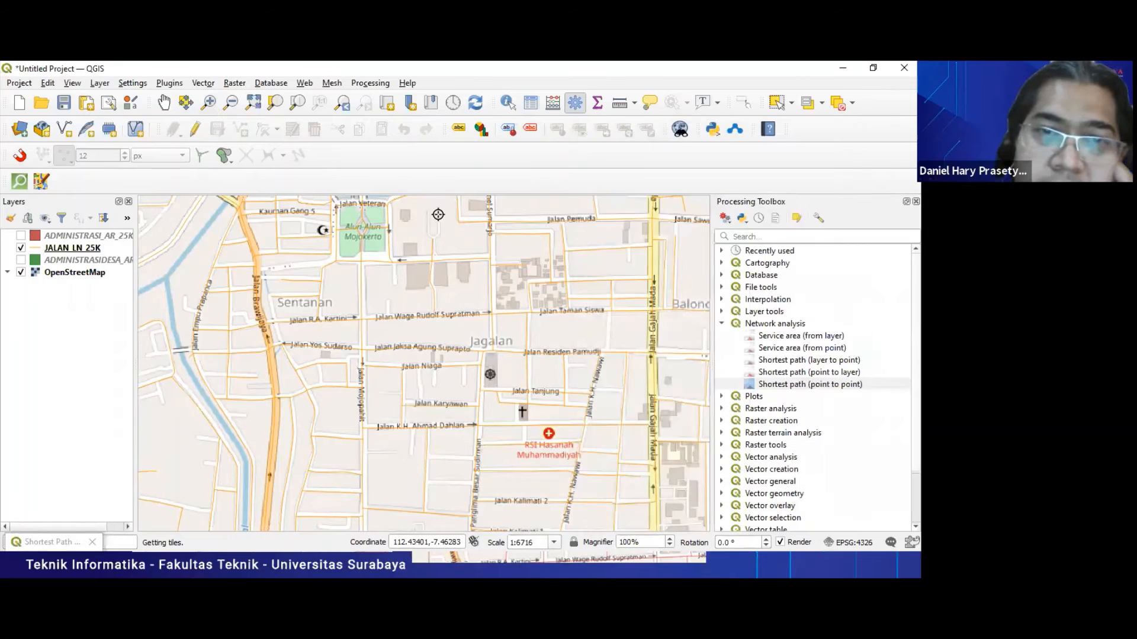
click(363, 234)
click(363, 234)
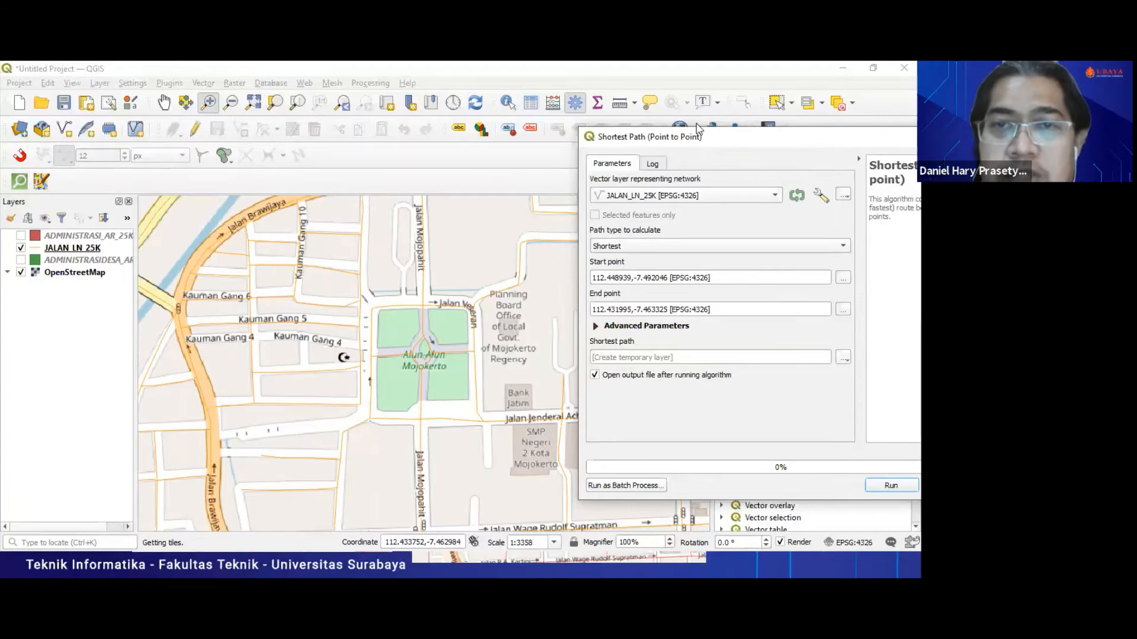
Run the shortest path calculation into a temporary layer and inspect the resulting route around Alun-Alun Mojokerto
drag(700, 130, 557, 108)
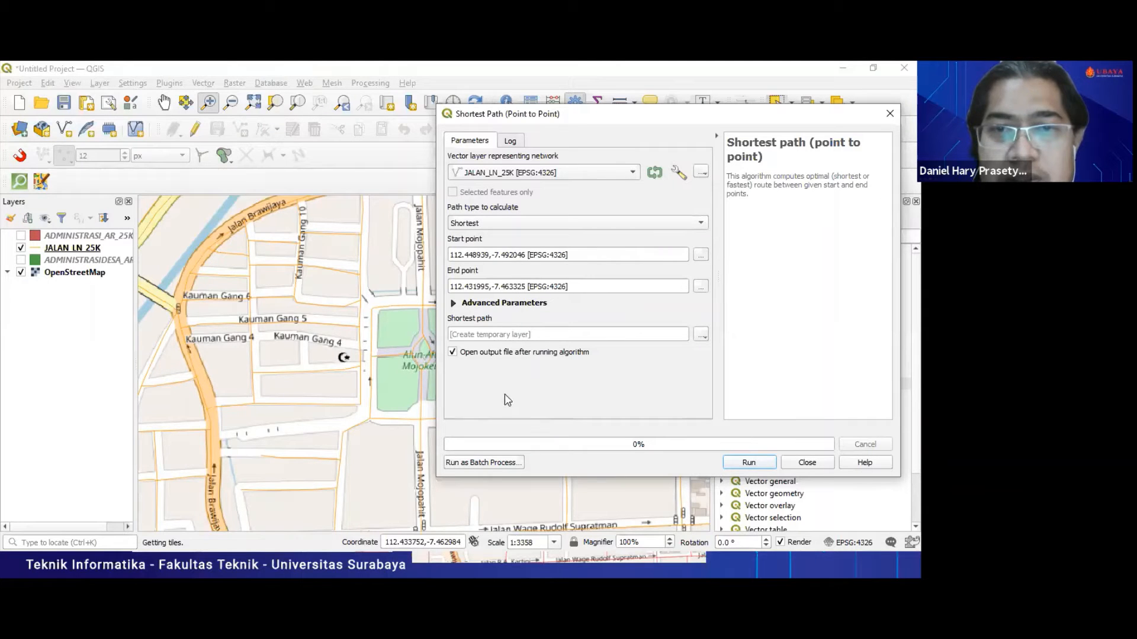
click(748, 462)
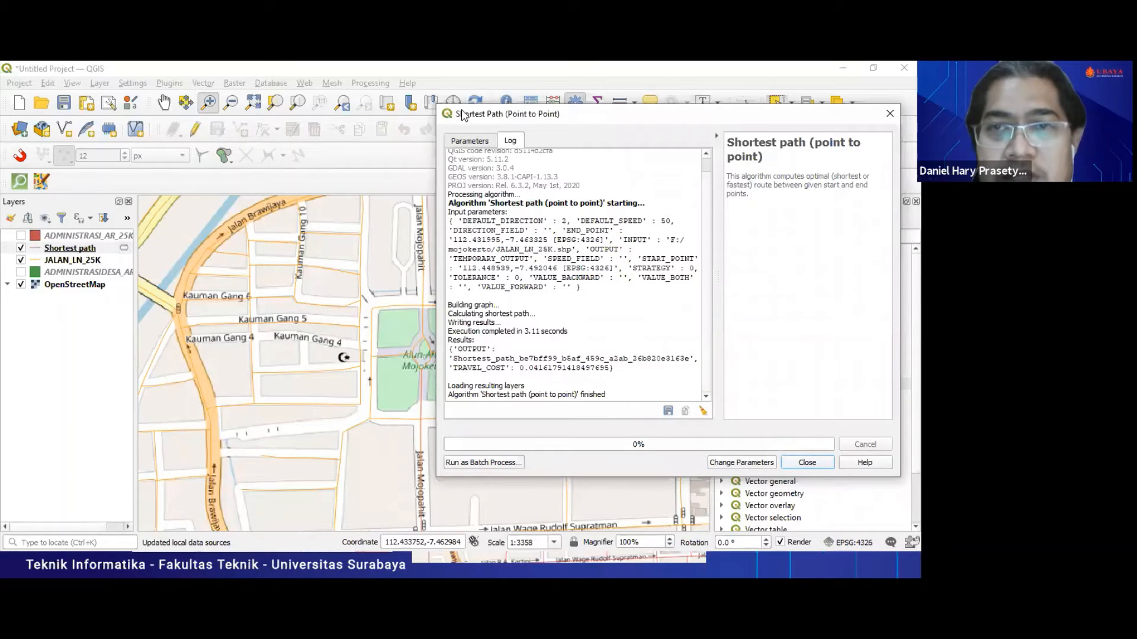
drag(462, 114, 893, 139)
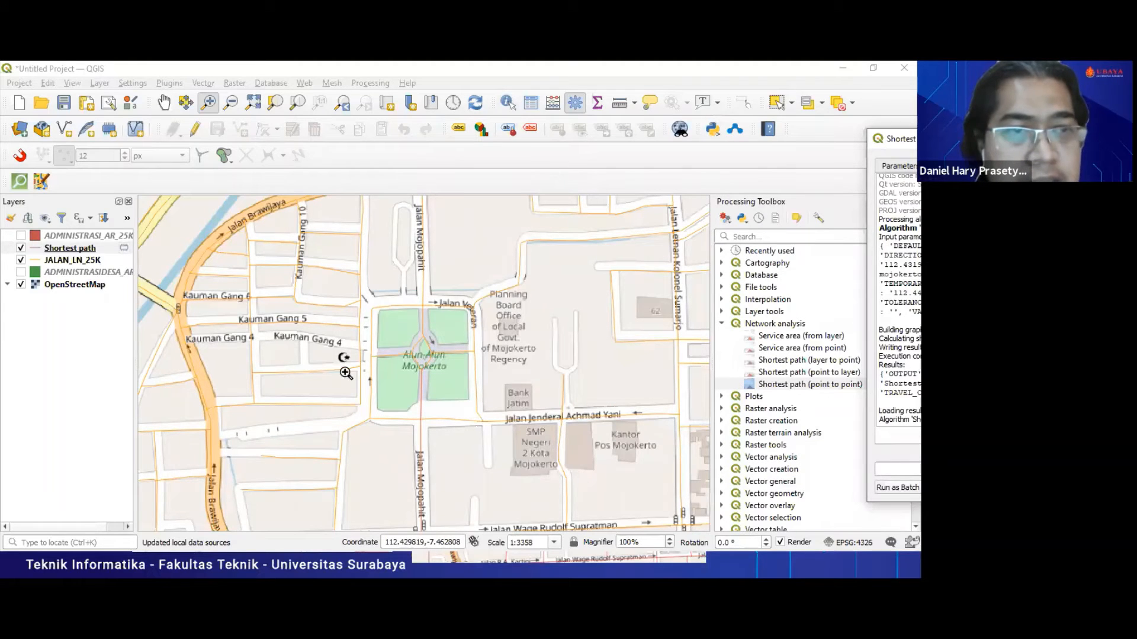
click(233, 105)
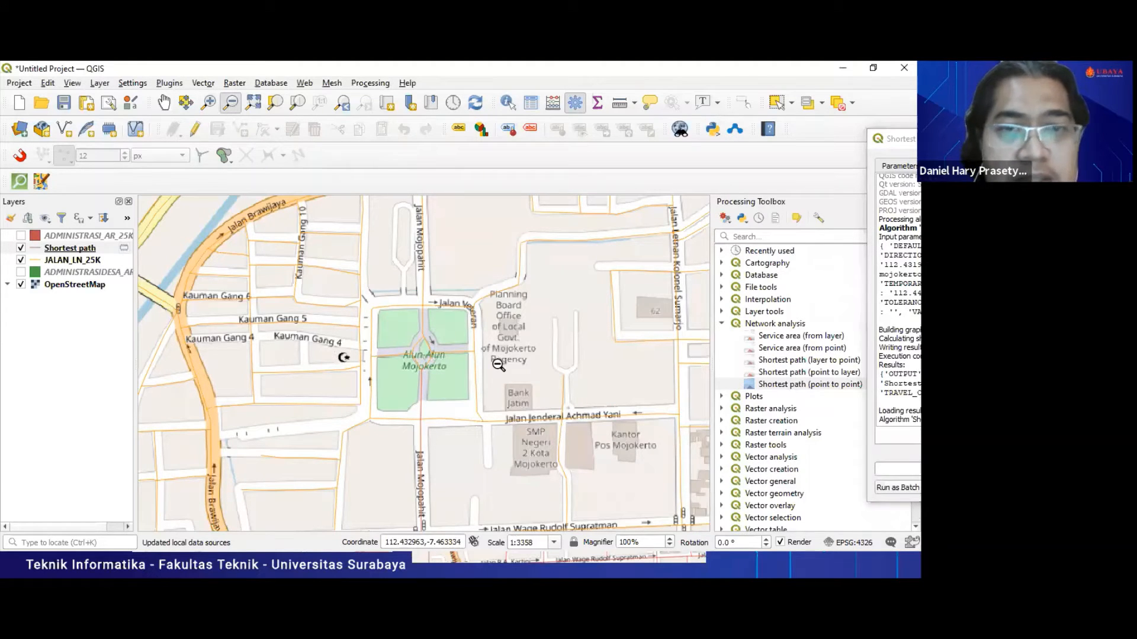
click(498, 364)
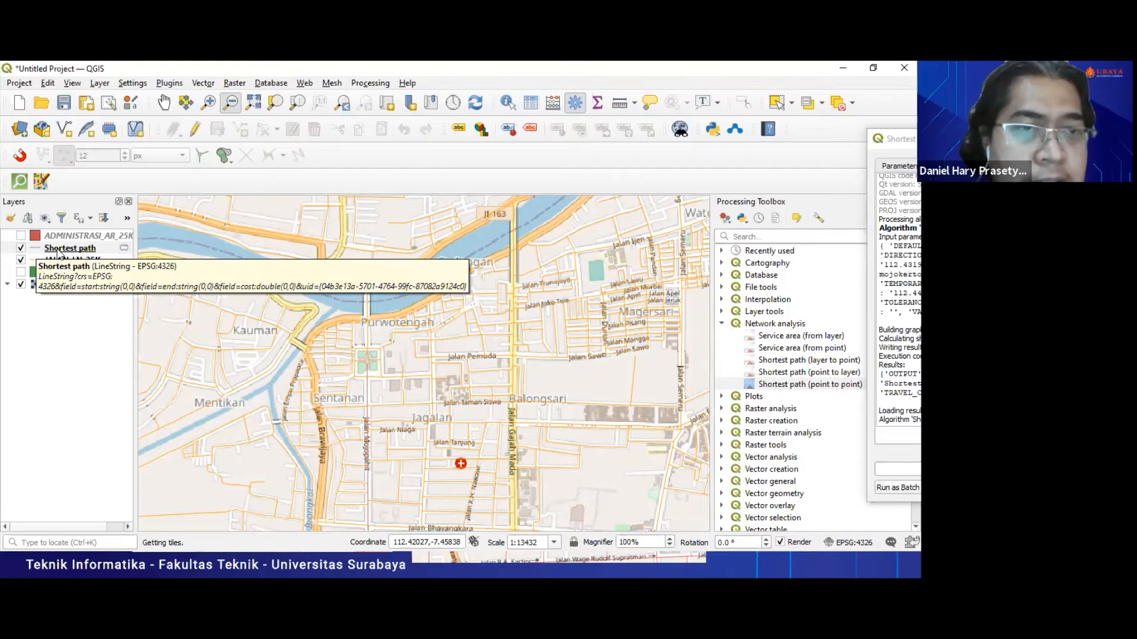
mouse_move(124, 253)
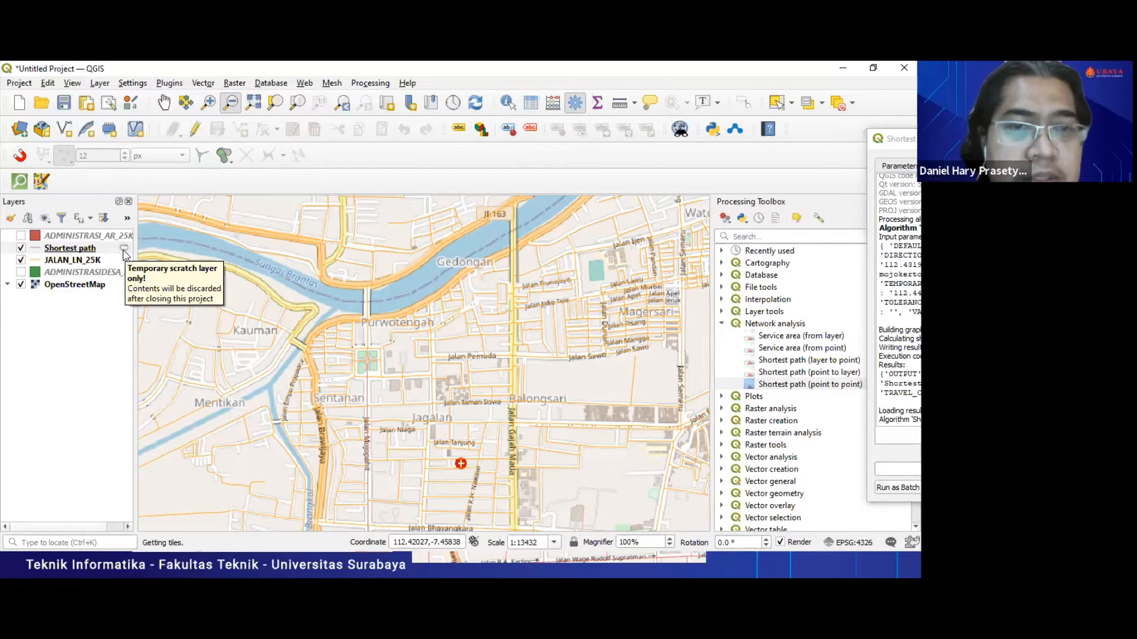
Style the Shortest path layer with the topo main road symbol, recolour it green, and apply the symbology
click(39, 251)
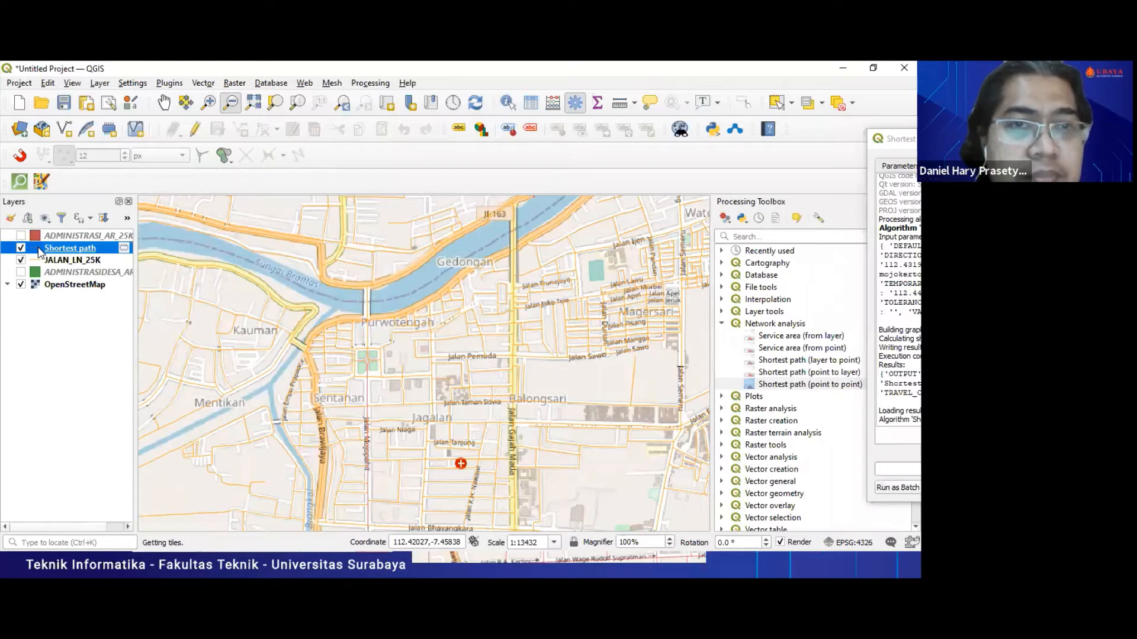
double_click(39, 252)
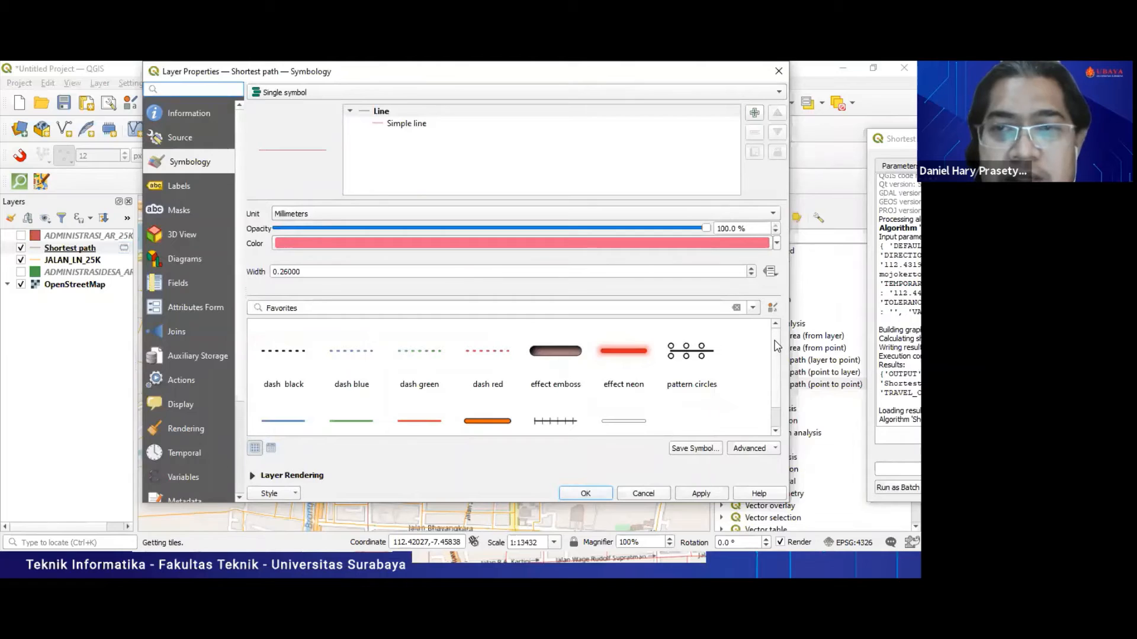
click(460, 429)
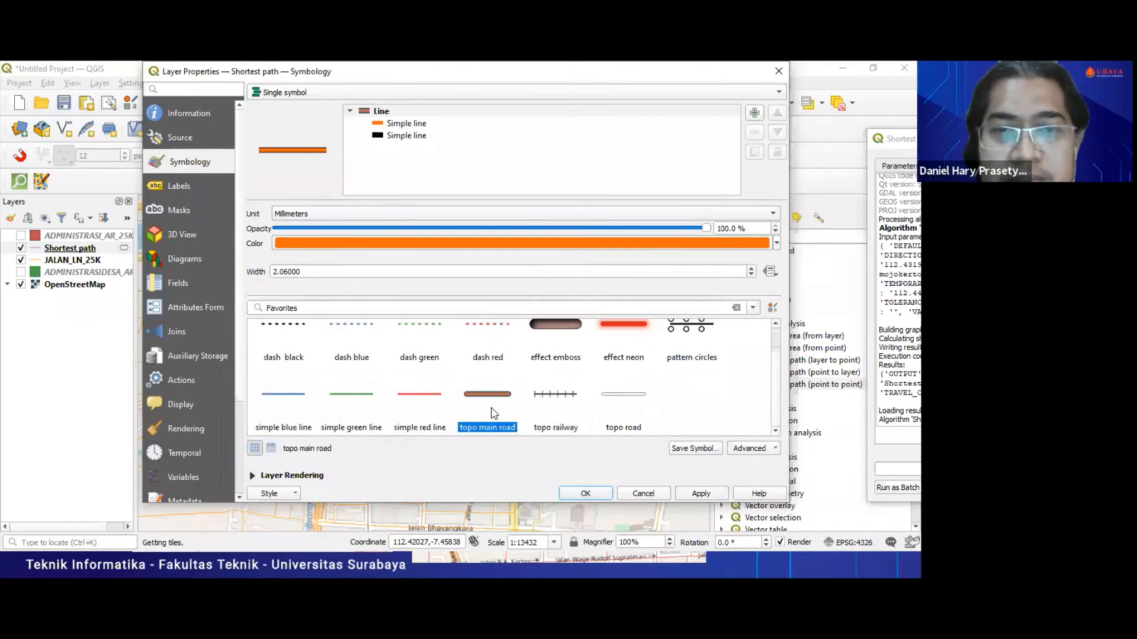
click(704, 247)
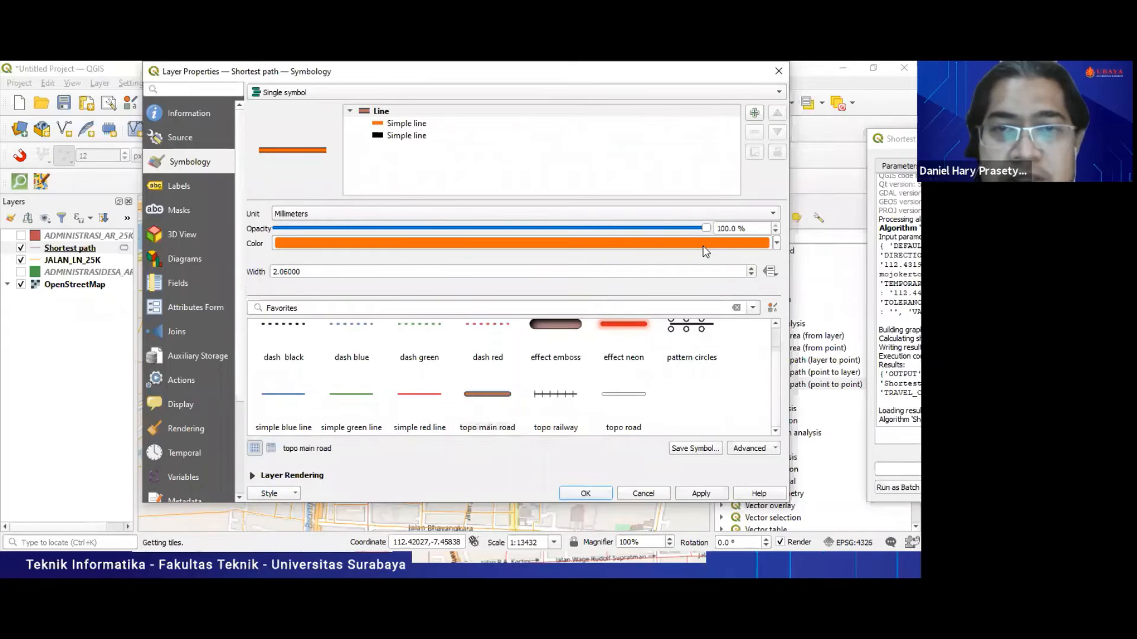
click(382, 289)
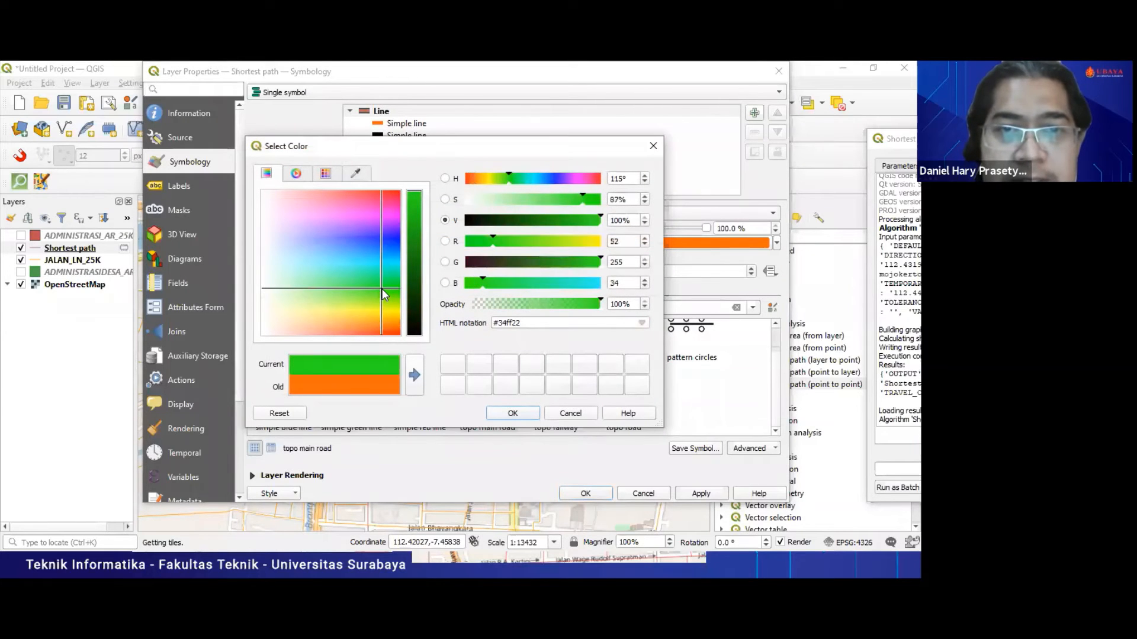
click(513, 413)
click(681, 496)
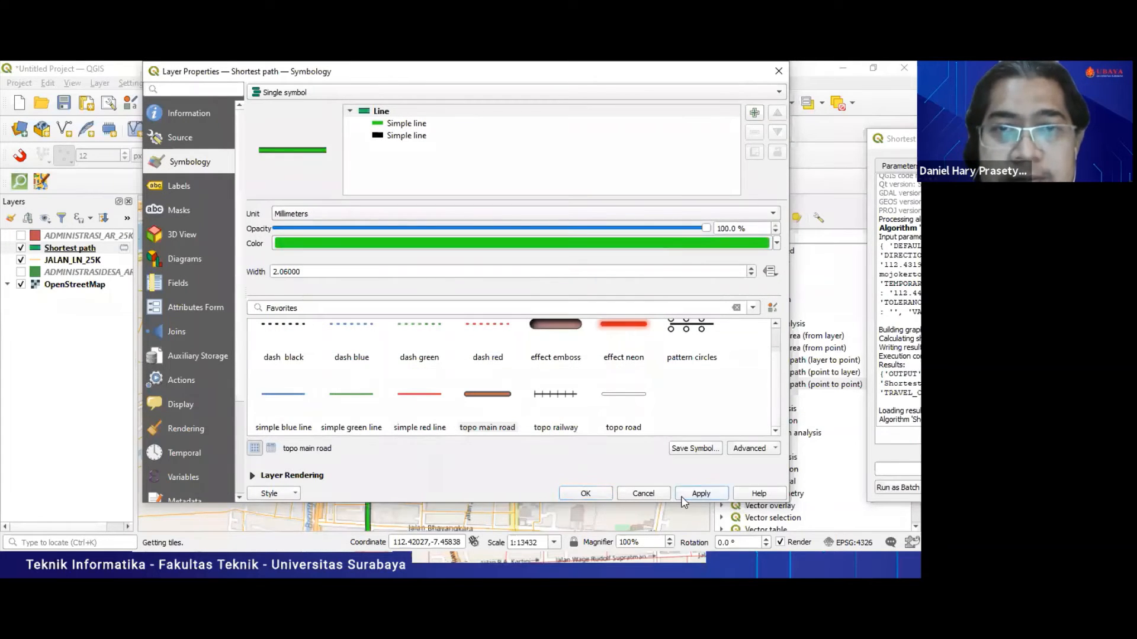
Confirm the Shortest path layer's symbology and frame the whole green route from the bus terminal to Alun-Alun Mojokerto on the map
click(587, 494)
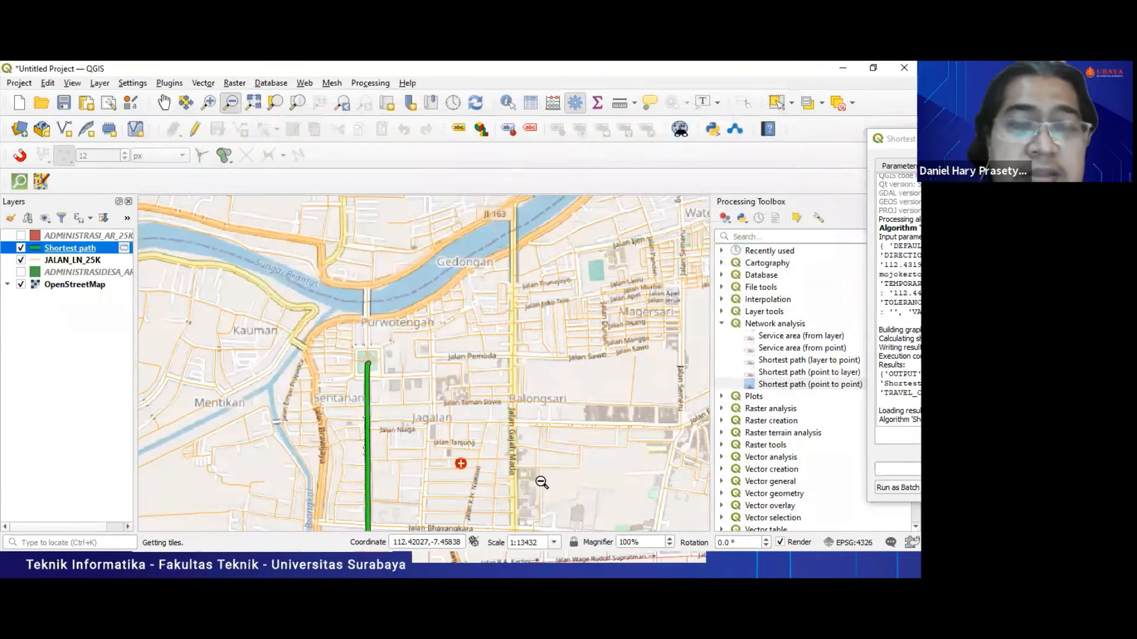
click(253, 104)
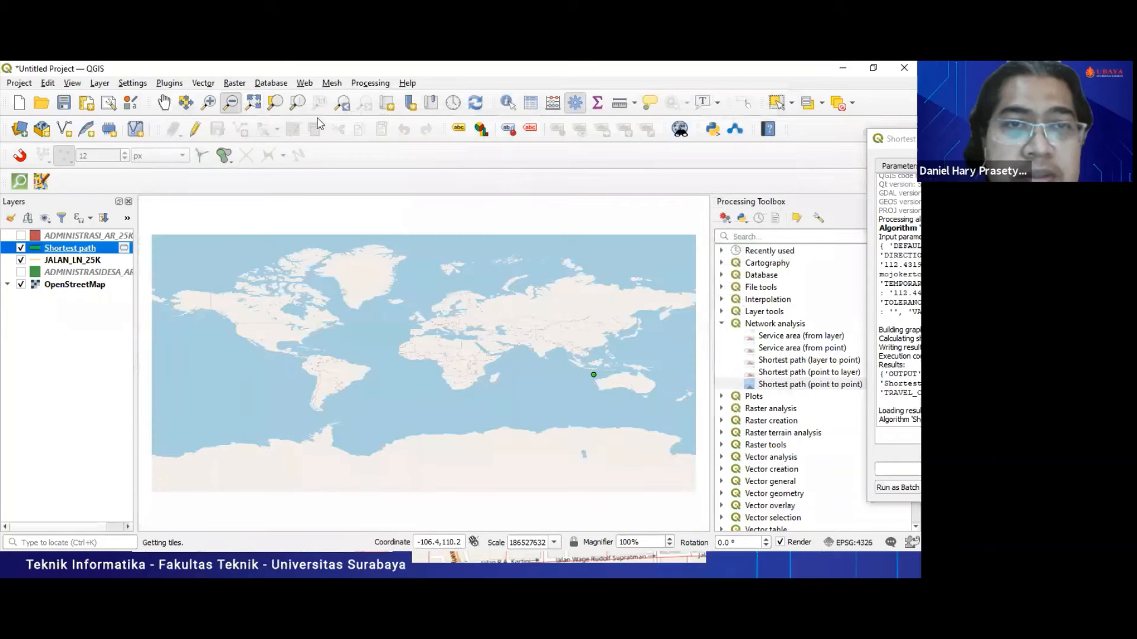
click(343, 104)
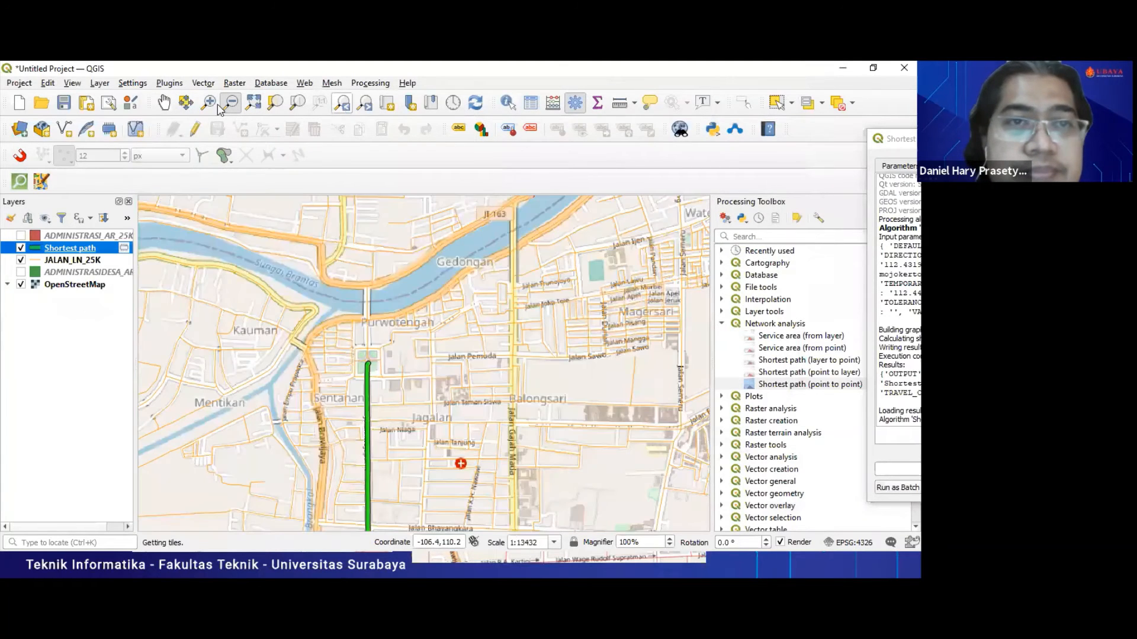
click(476, 427)
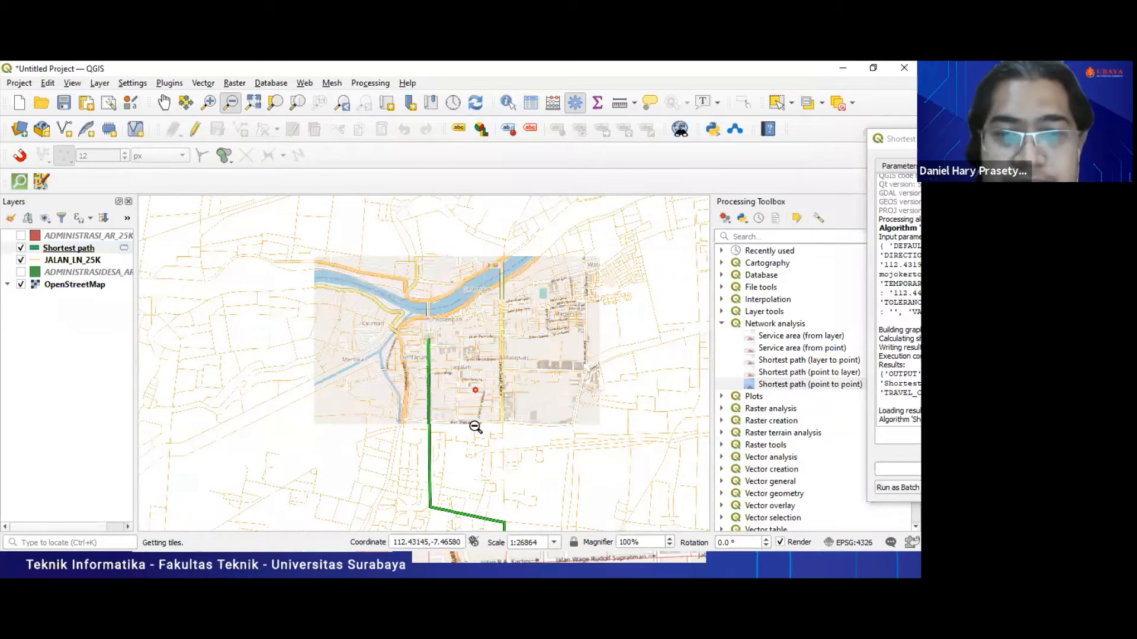
click(485, 334)
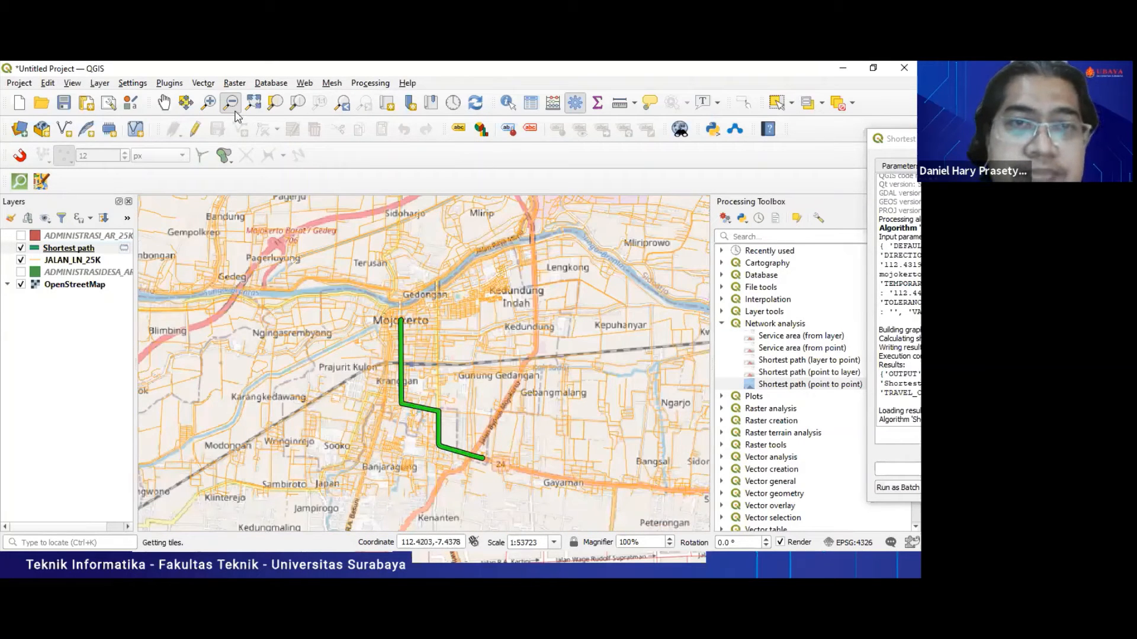
click(209, 103)
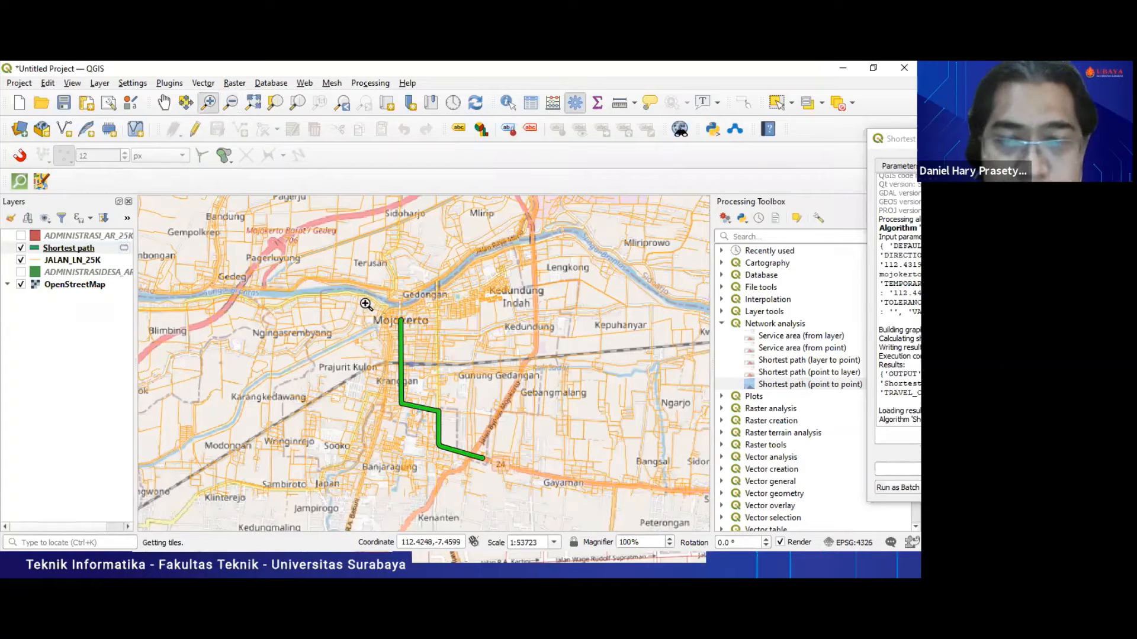
drag(367, 306, 526, 477)
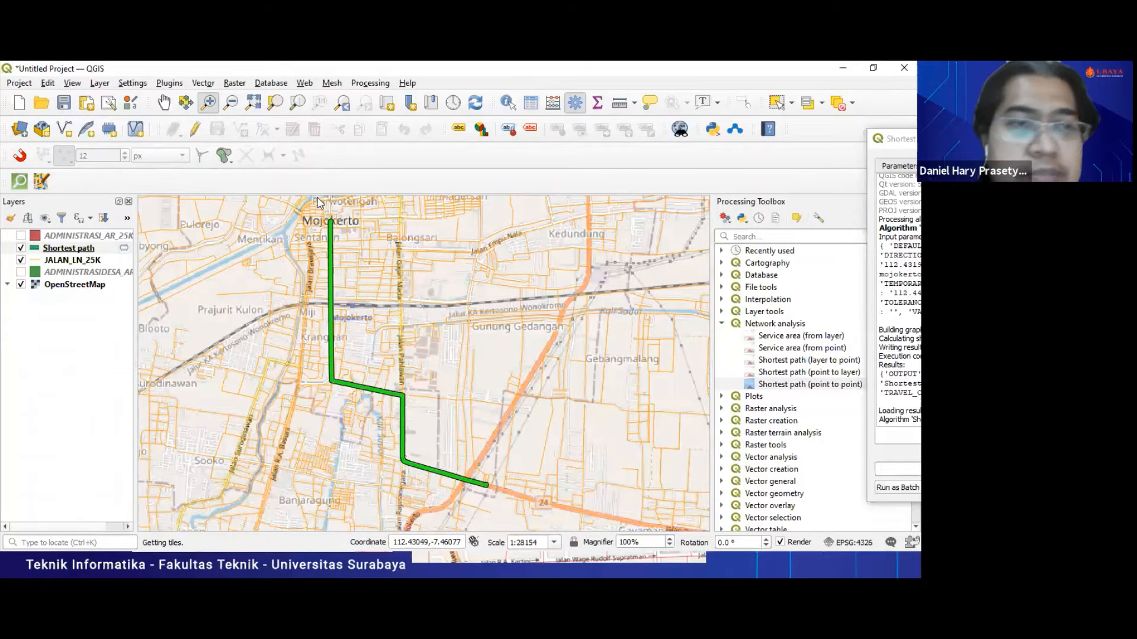
Export the Shortest path layer as an ESRI Shapefile to f:\shortestpath1 in EPSG:4326 and add it to the map
right_click(77, 255)
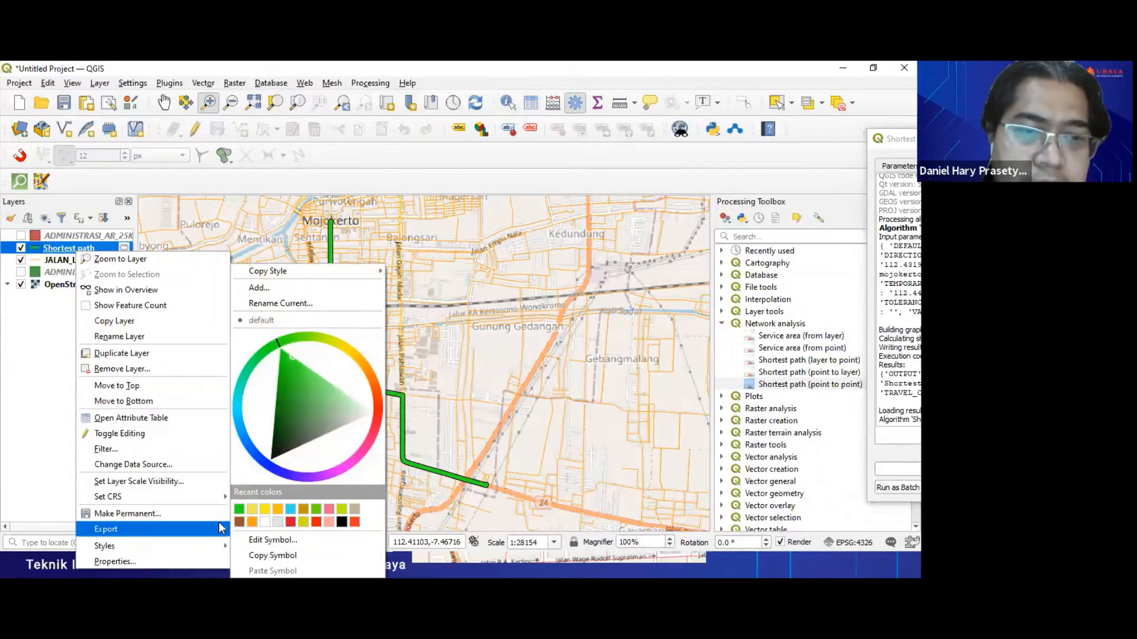
mouse_move(219, 526)
click(263, 525)
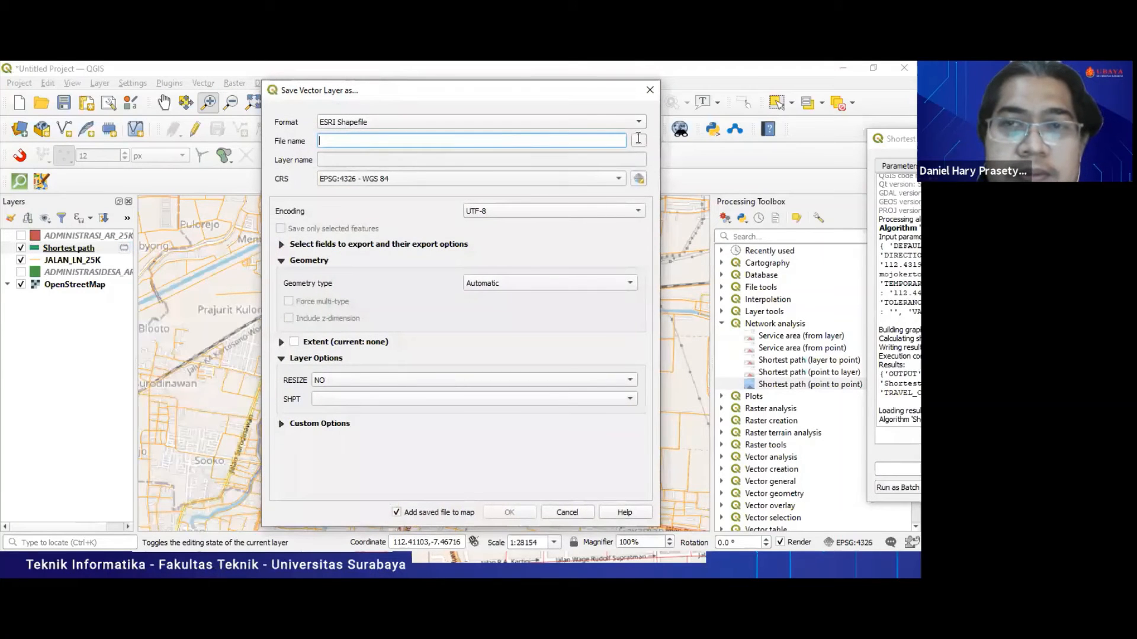
click(584, 140)
text(shorte)
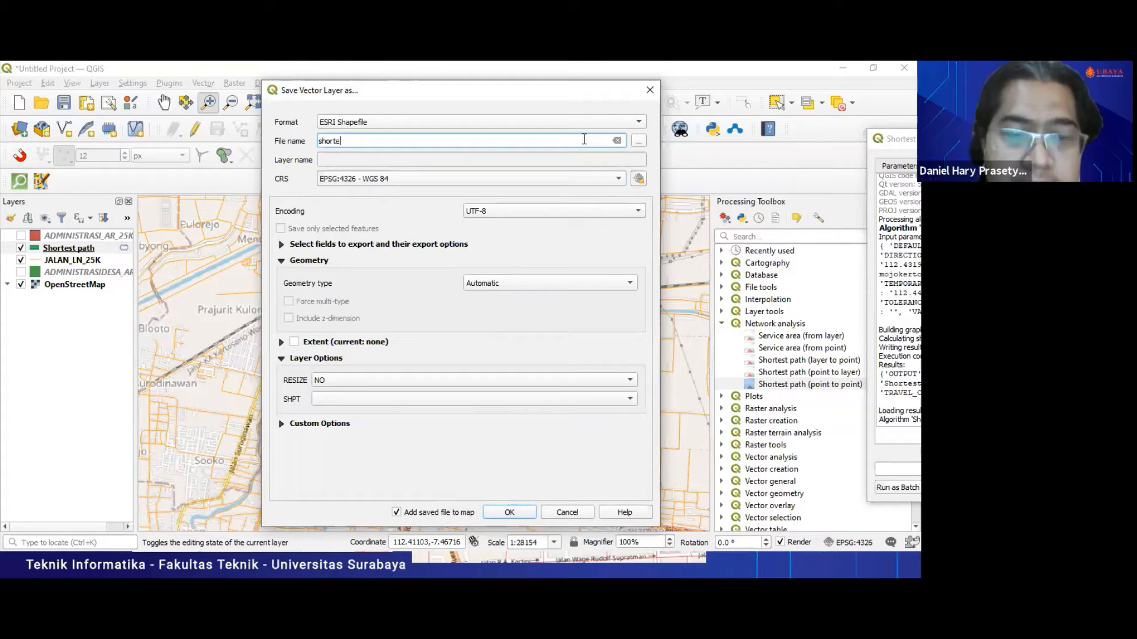
text(stpath1)
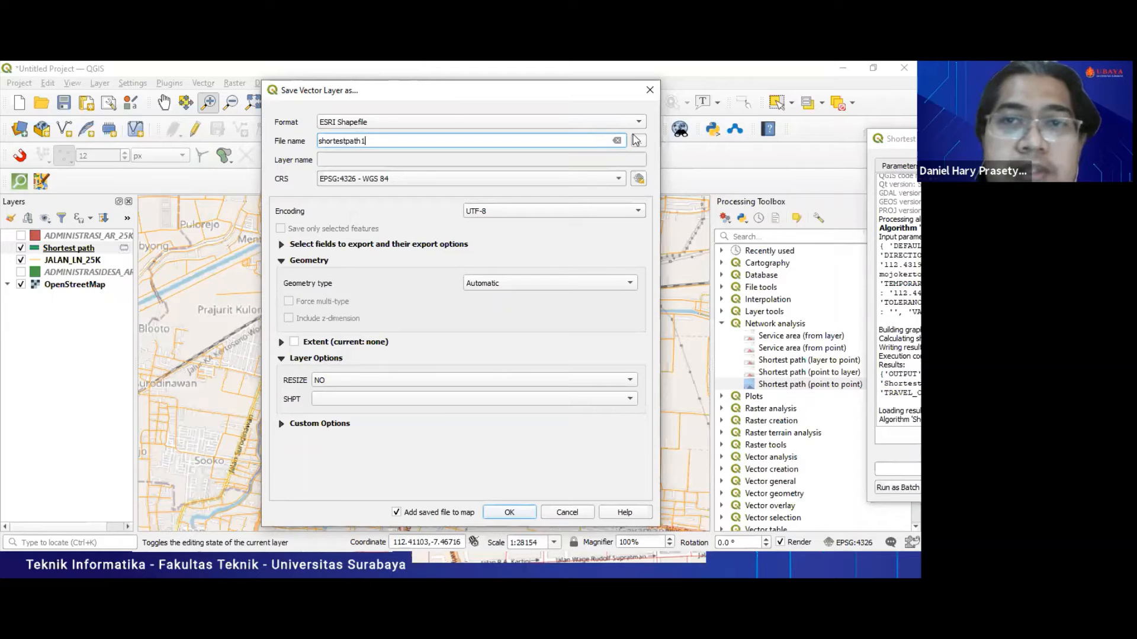
text(f:\)
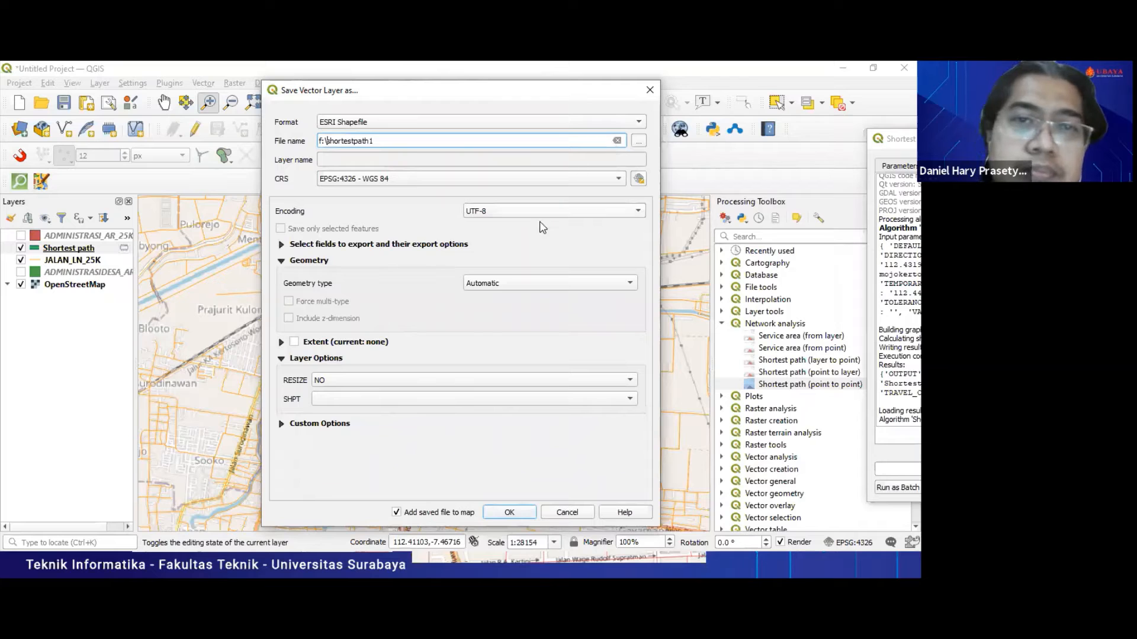
click(511, 519)
click(509, 513)
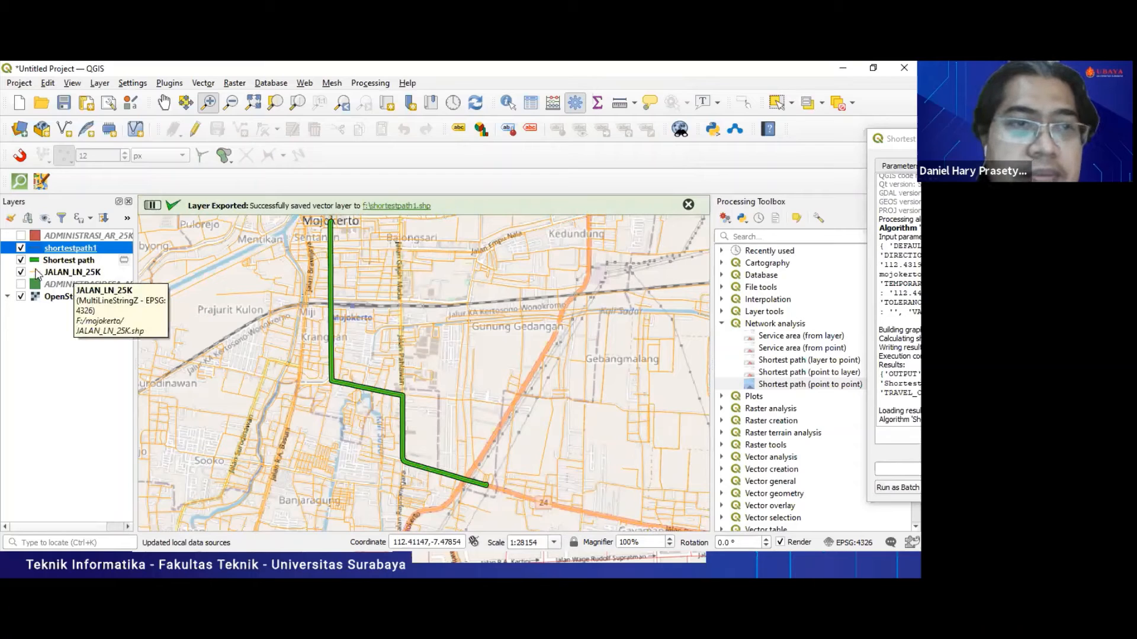
Hide the temporary Shortest path layer and give the shortestpath1 layer the topo main road symbol
click(80, 276)
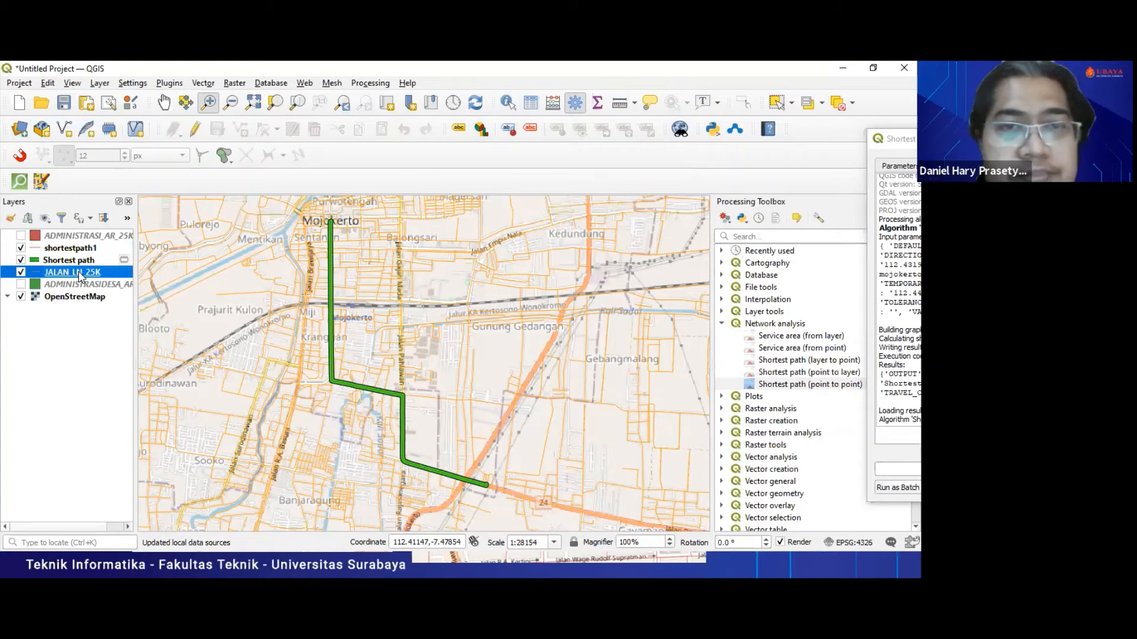
click(19, 262)
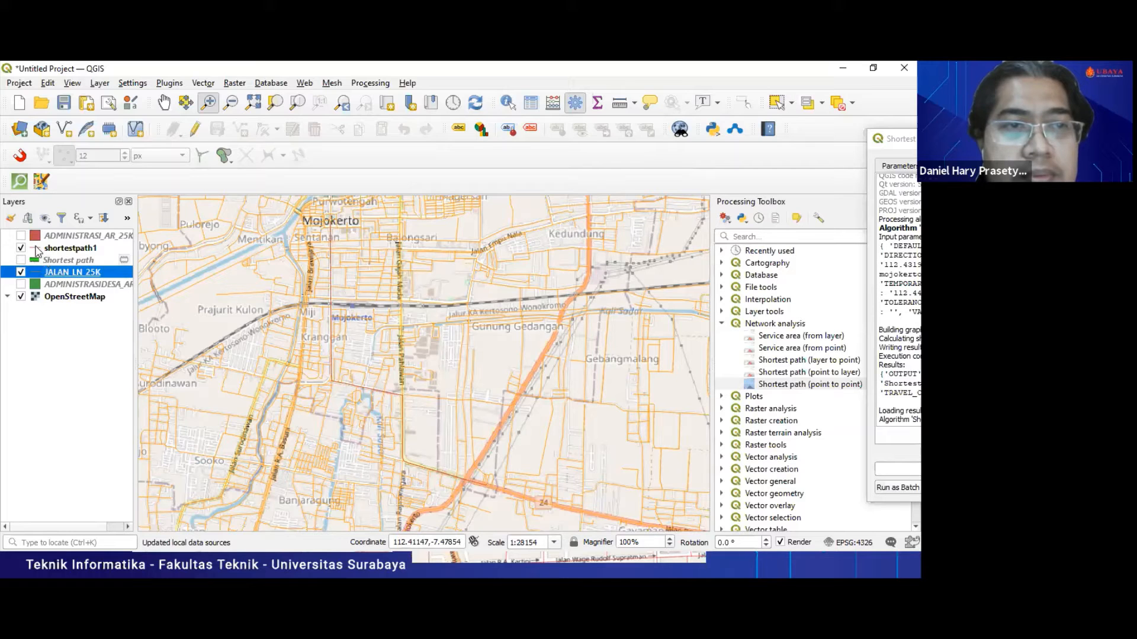
click(36, 249)
double_click(37, 249)
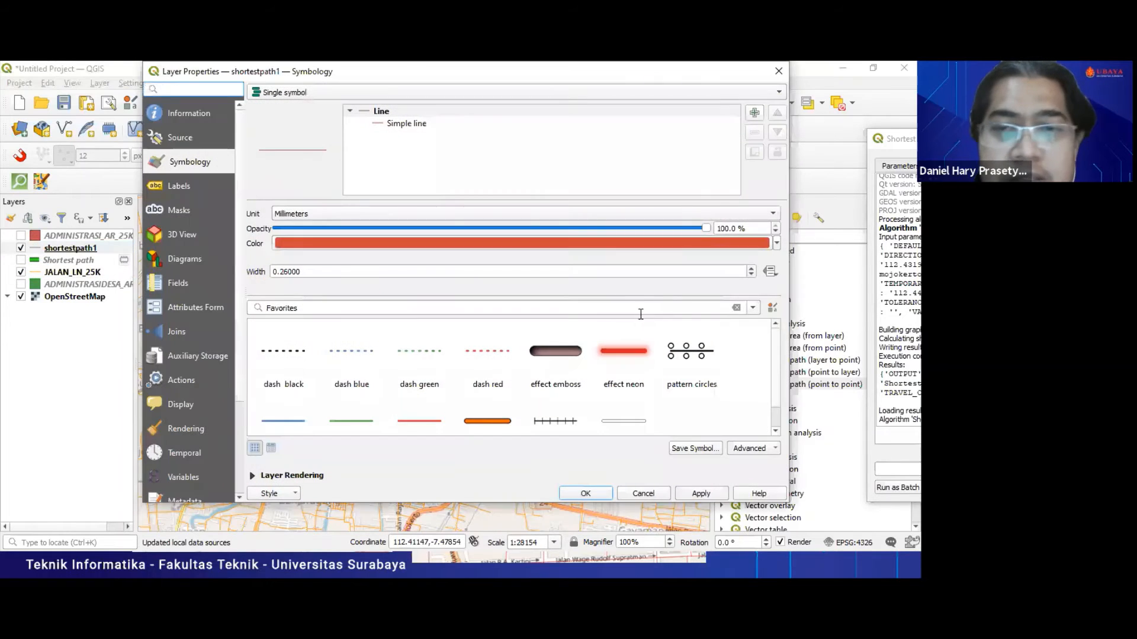
click(494, 427)
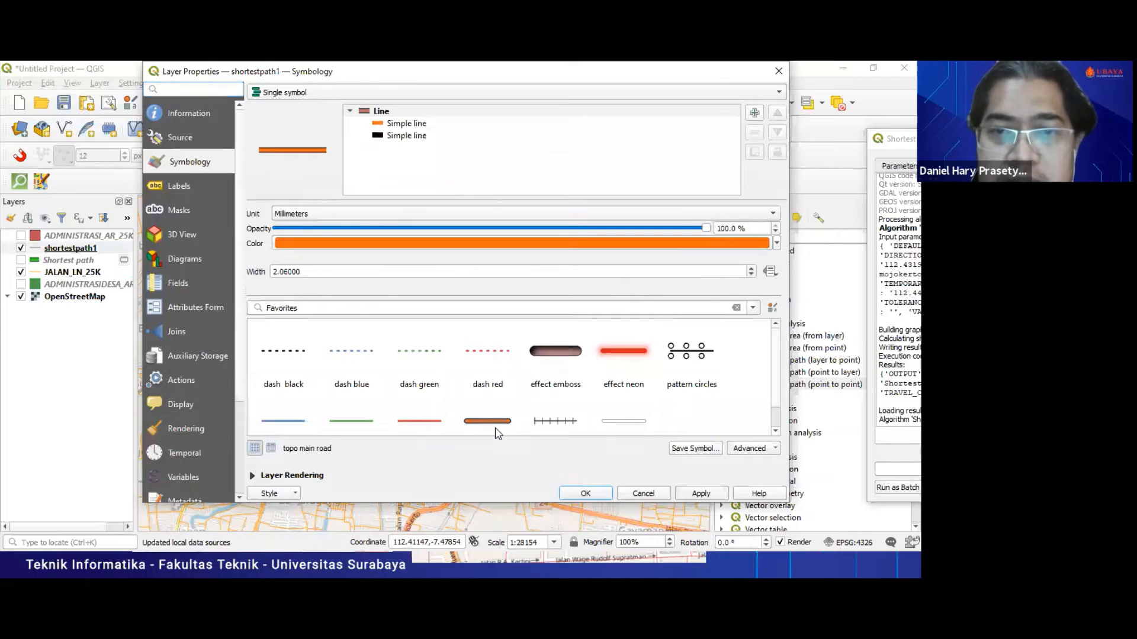
Recolour the shortestpath1 line symbol green (#07f637) and confirm the layer's symbology
click(745, 244)
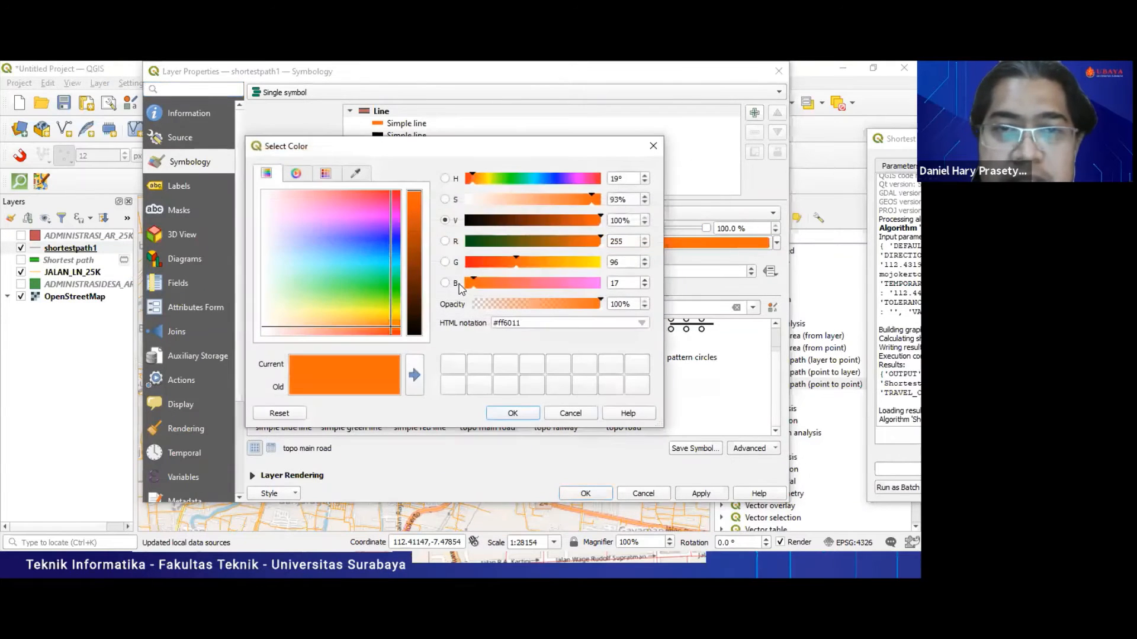
click(368, 294)
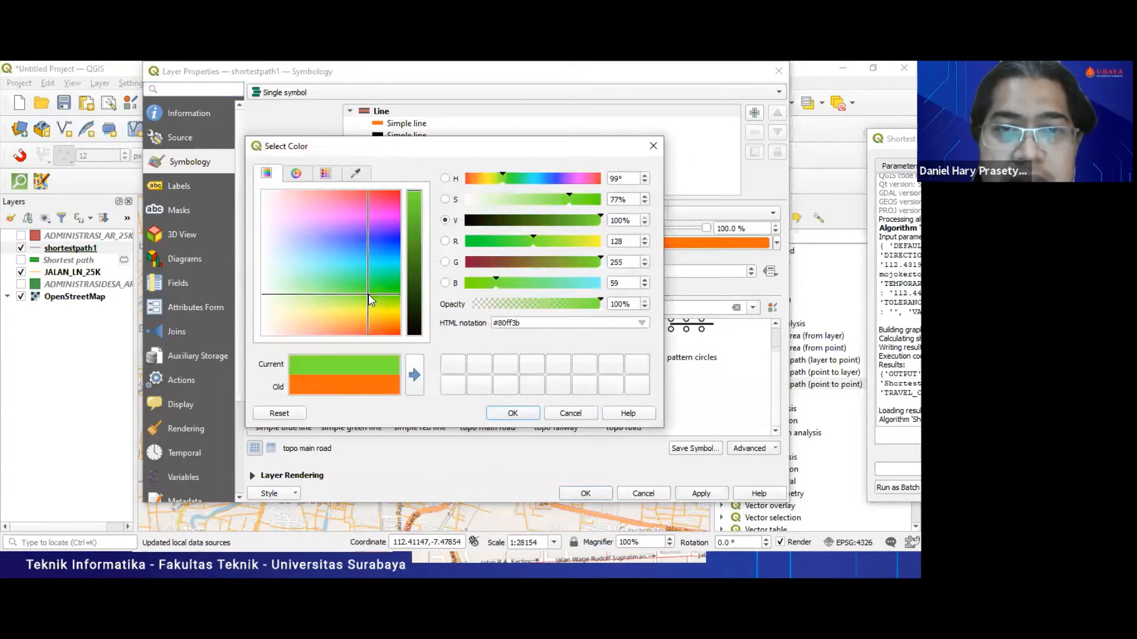
click(471, 239)
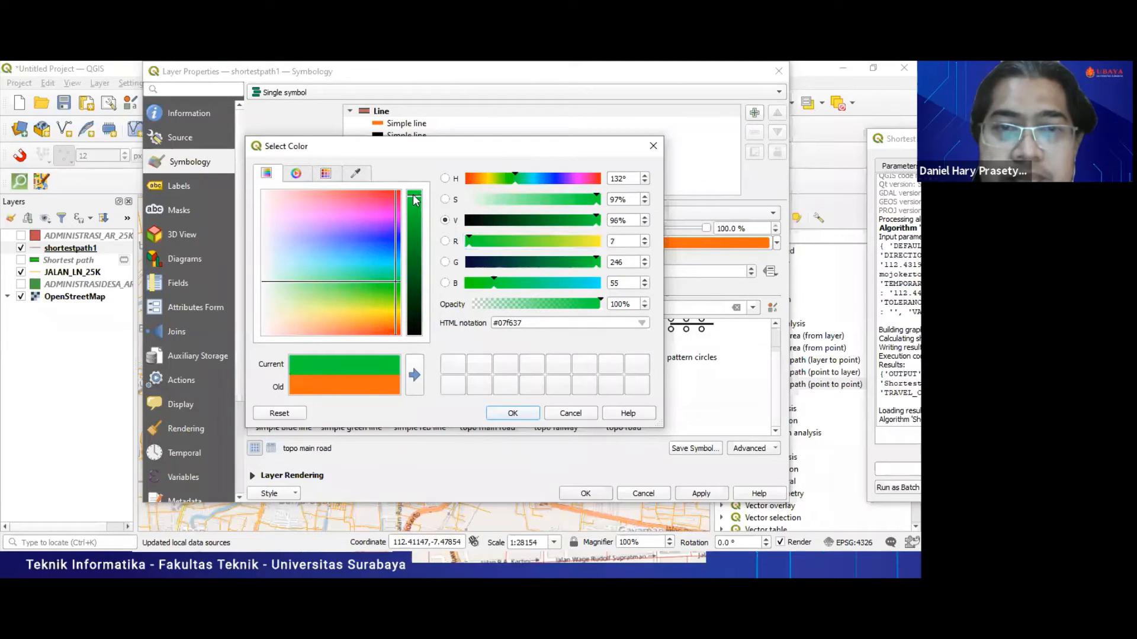
click(531, 415)
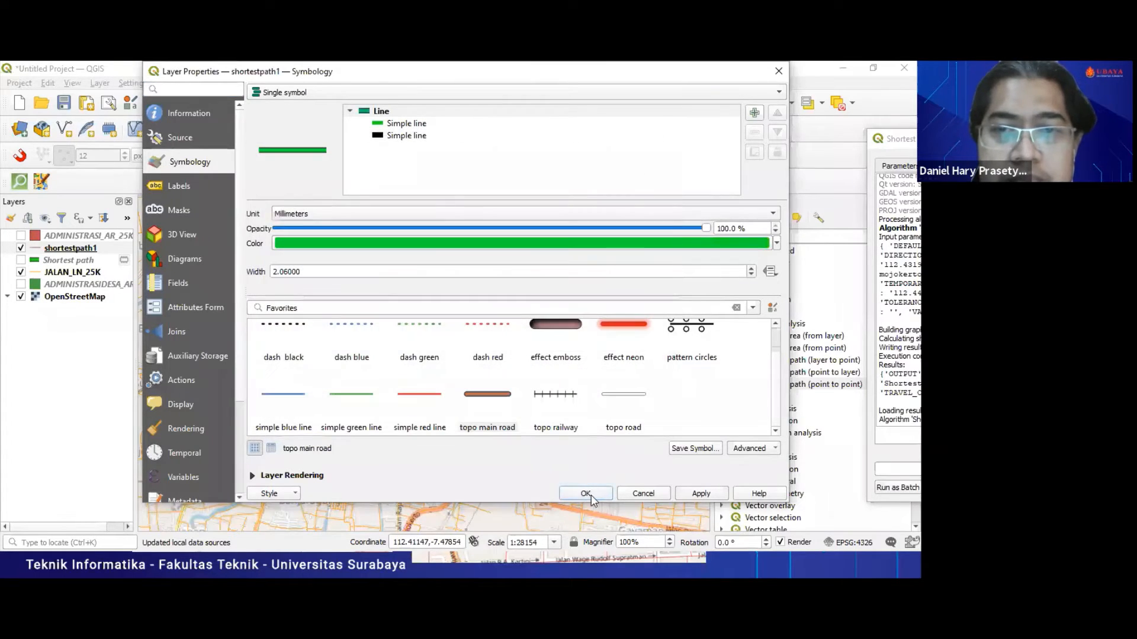
click(590, 497)
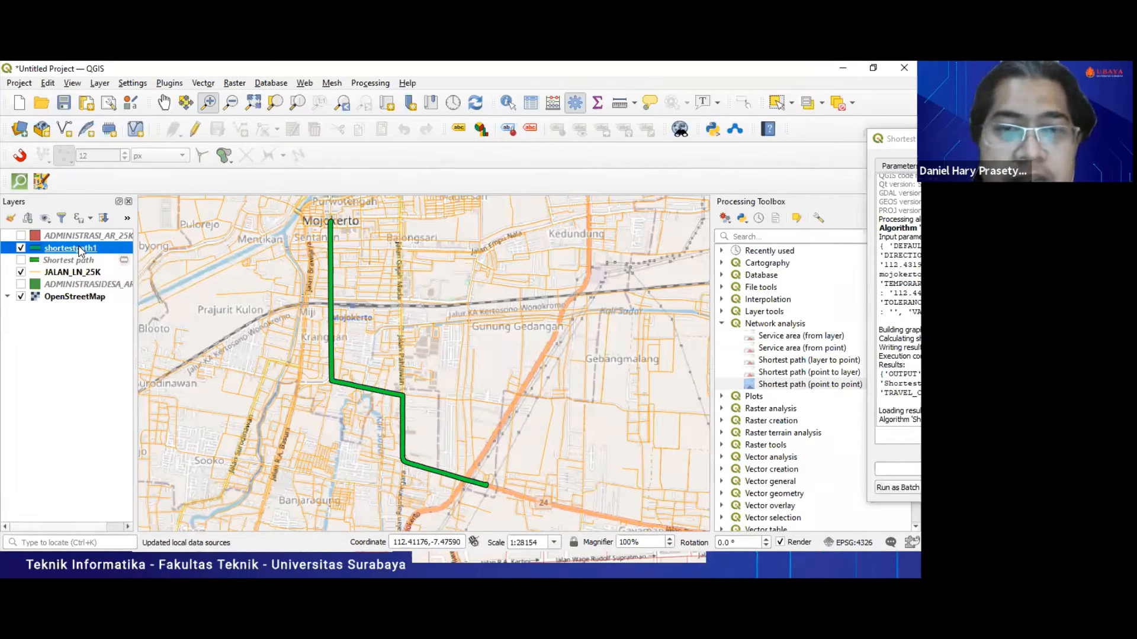
Move the Shortest Path dialog aside, and restyle the JALAN_LN_25K roads in red (#ff0f07) with a 0.46 mm line width
key(alt+Tab)
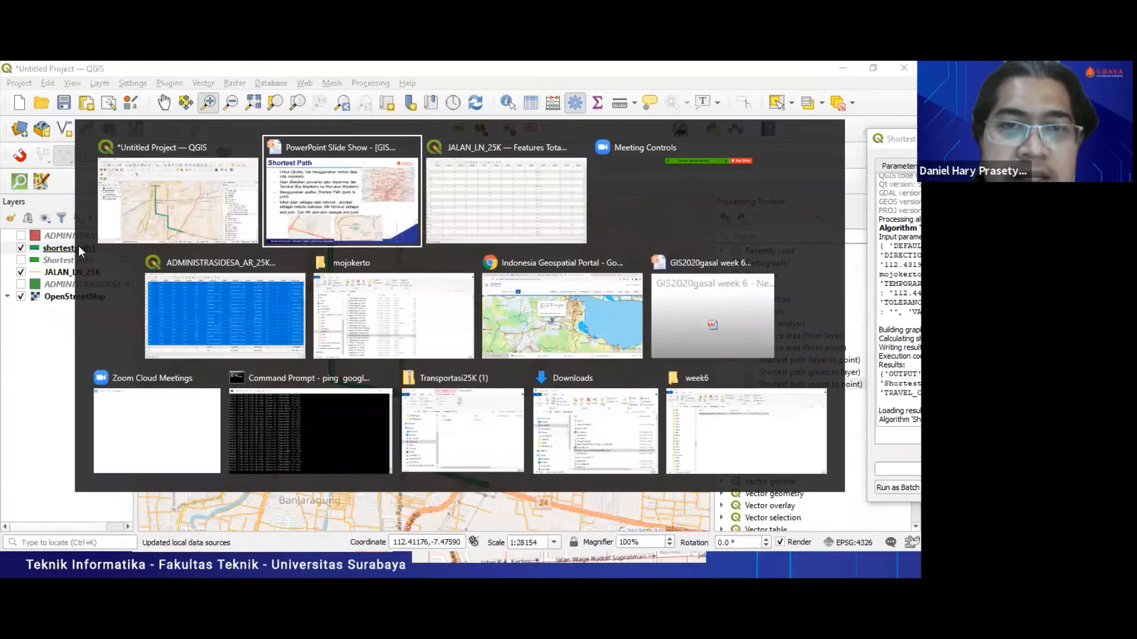
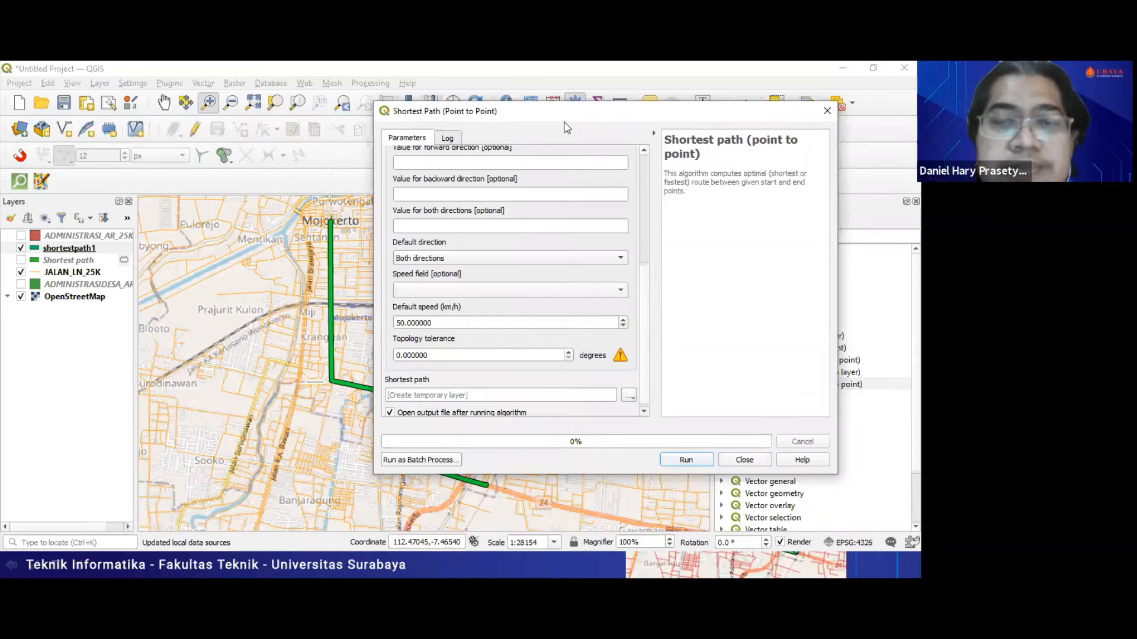
drag(566, 111, 935, 131)
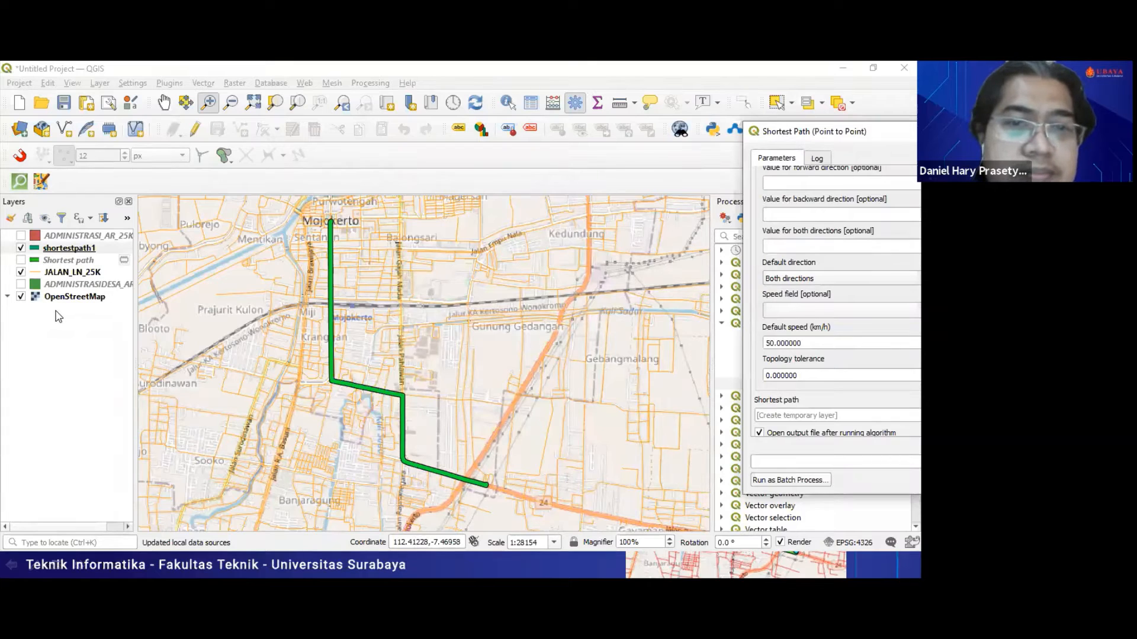
click(37, 276)
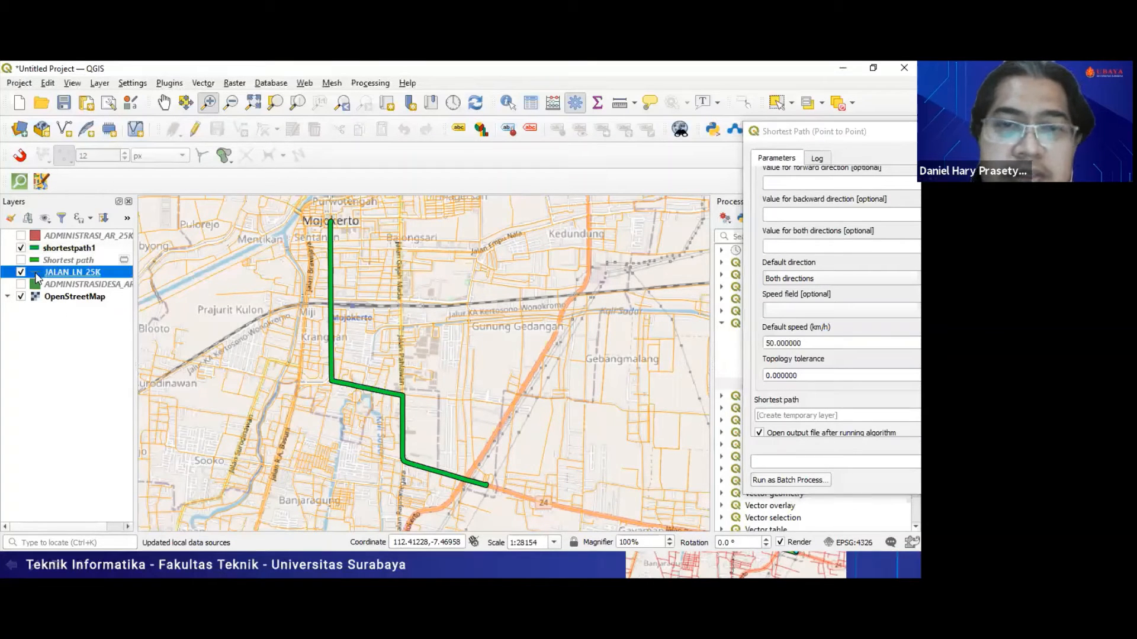
double_click(38, 275)
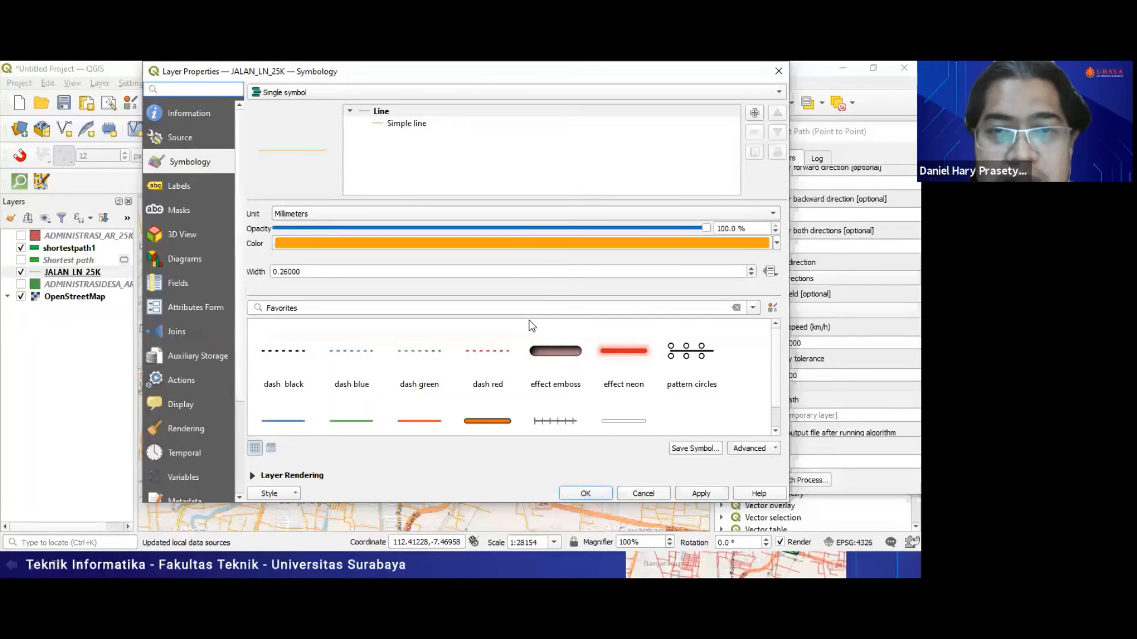
click(635, 246)
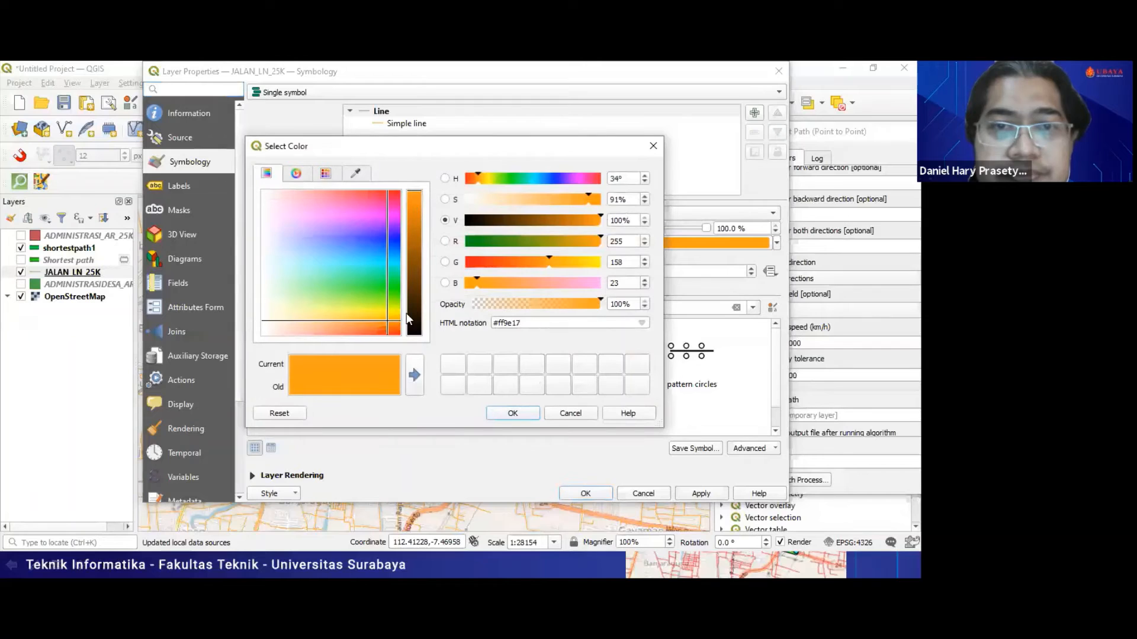
click(396, 334)
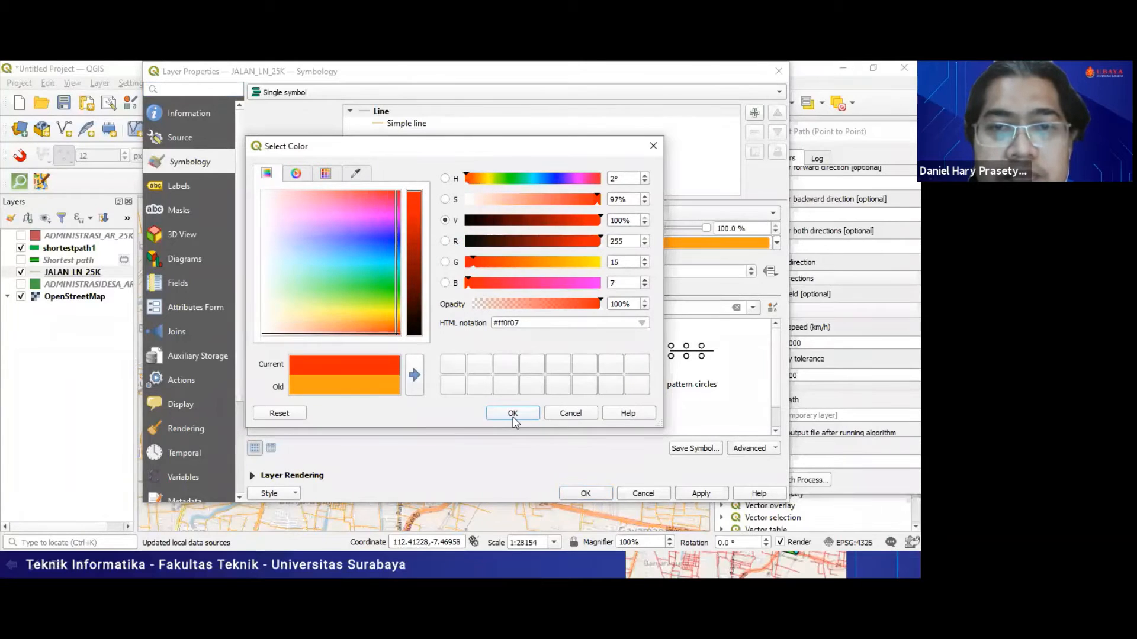
click(513, 413)
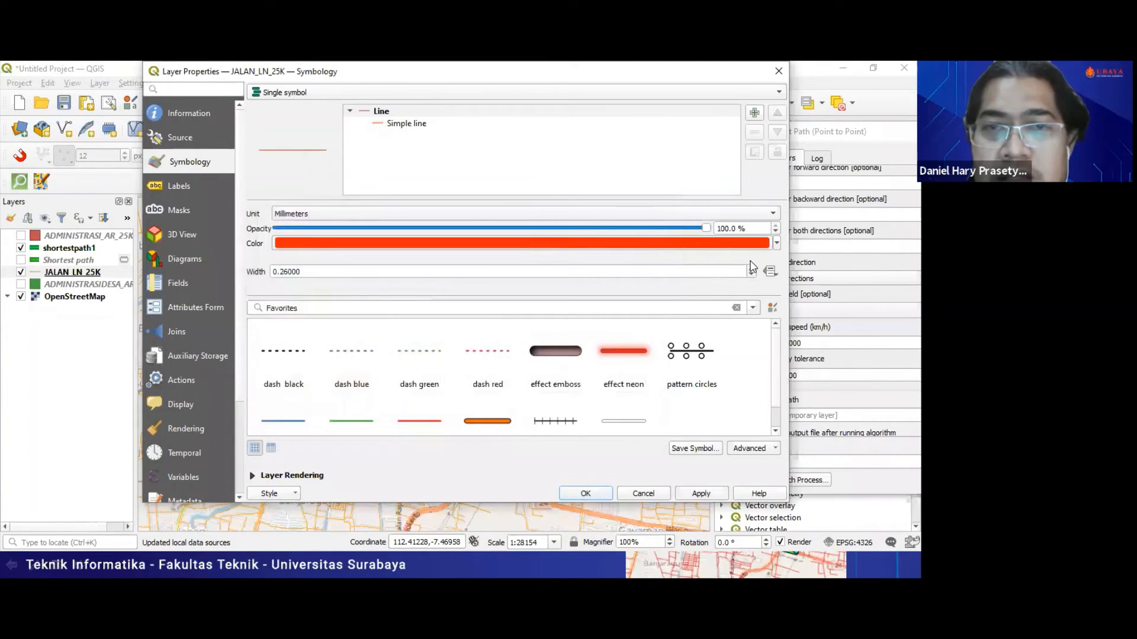
click(751, 270)
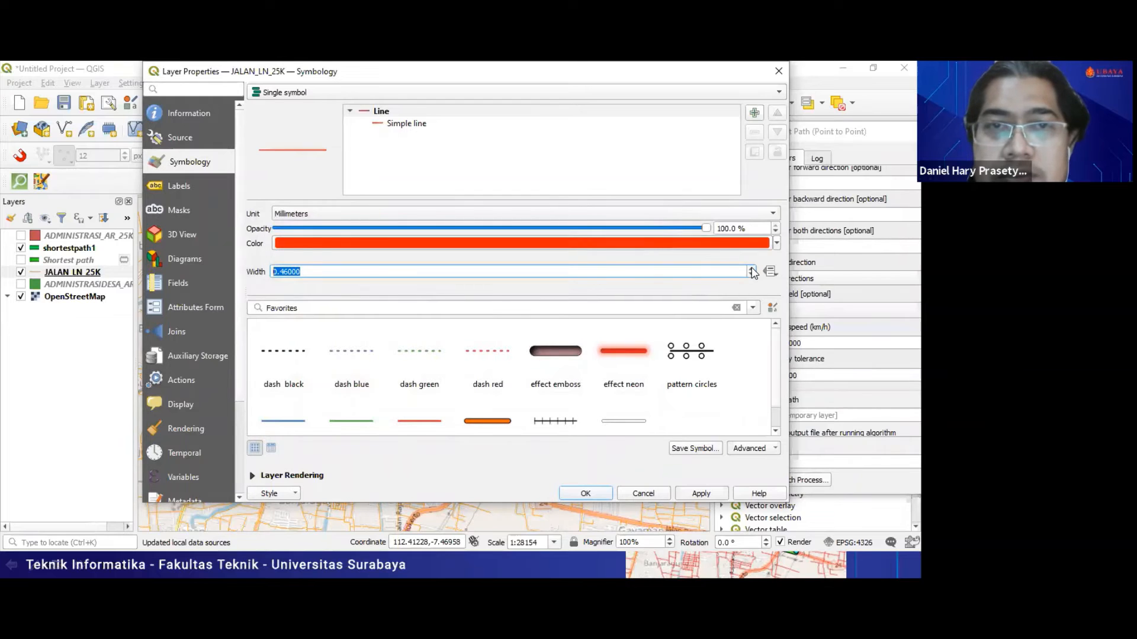
click(586, 494)
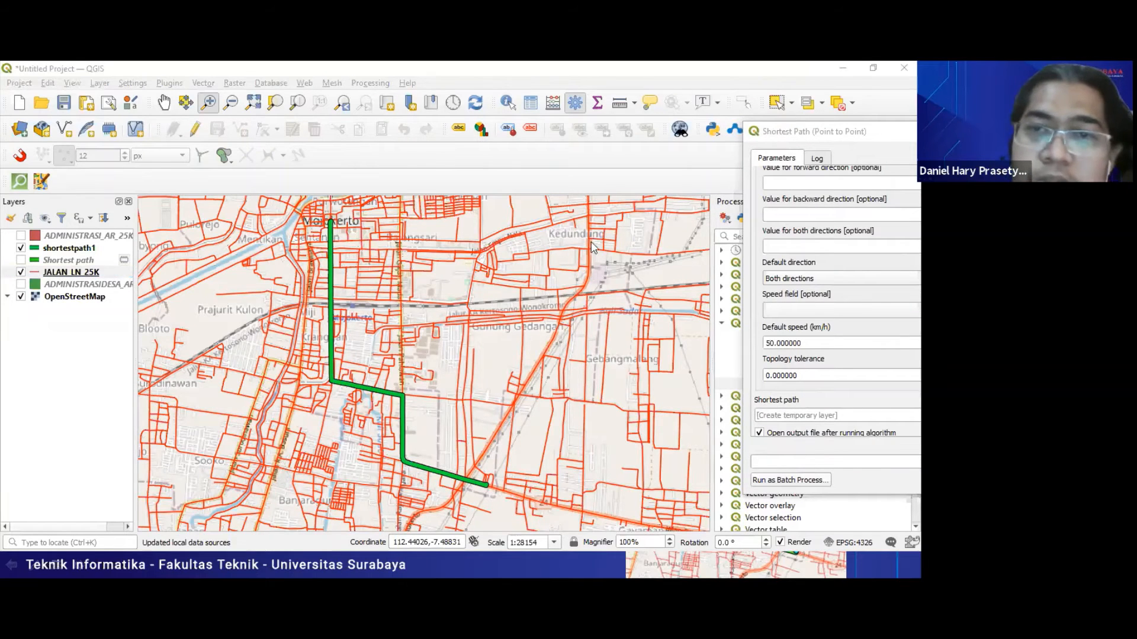
Review the Memberikan Speed time slide in the PowerPoint slide show and switch to the JALAN_LN_25K attribute table in QGIS
key(alt+Tab)
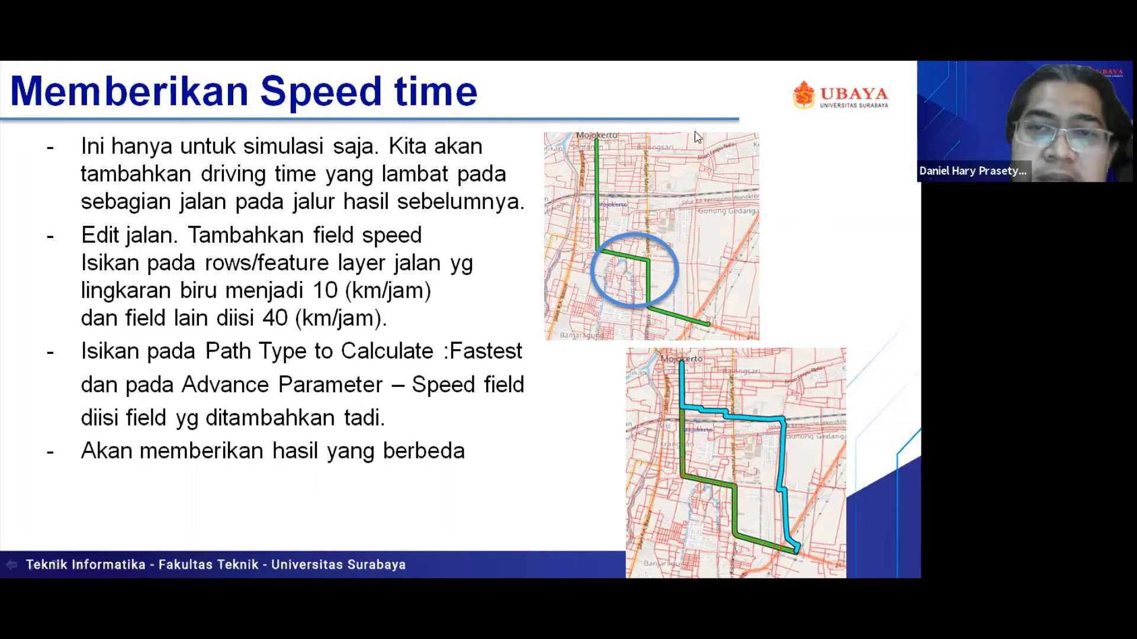
key(alt+Tab)
key(alt+Tab)
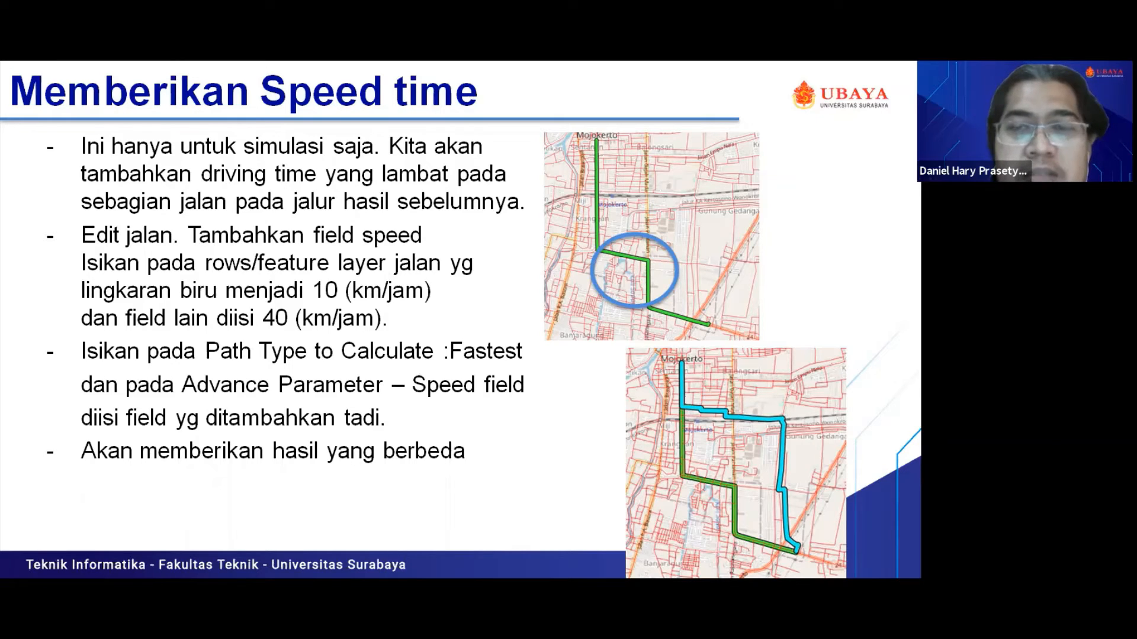
key(alt+Tab)
key(alt+Tab)
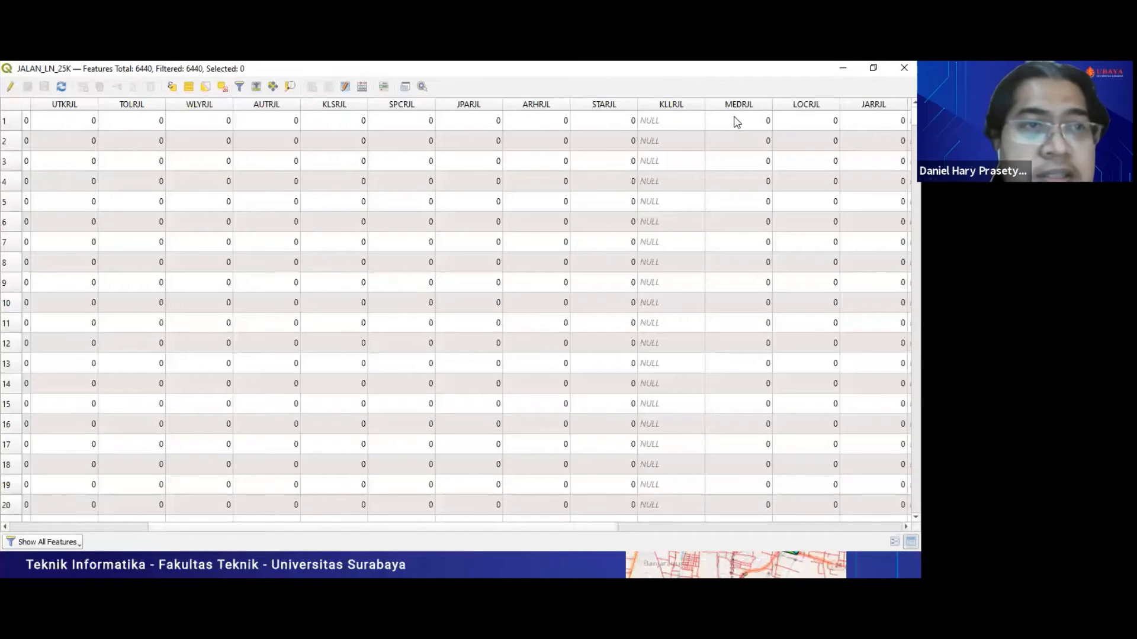
Delete the cost and arah fields from the JALAN_LN_25K attribute table and end the edit session with the deletion saved
click(5, 89)
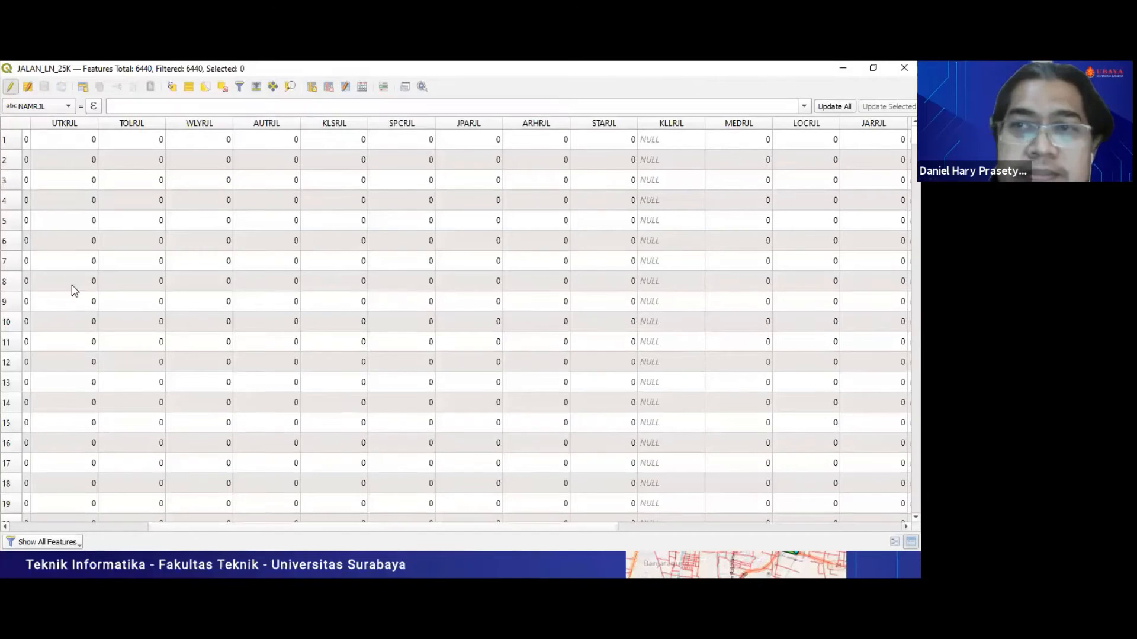
click(139, 527)
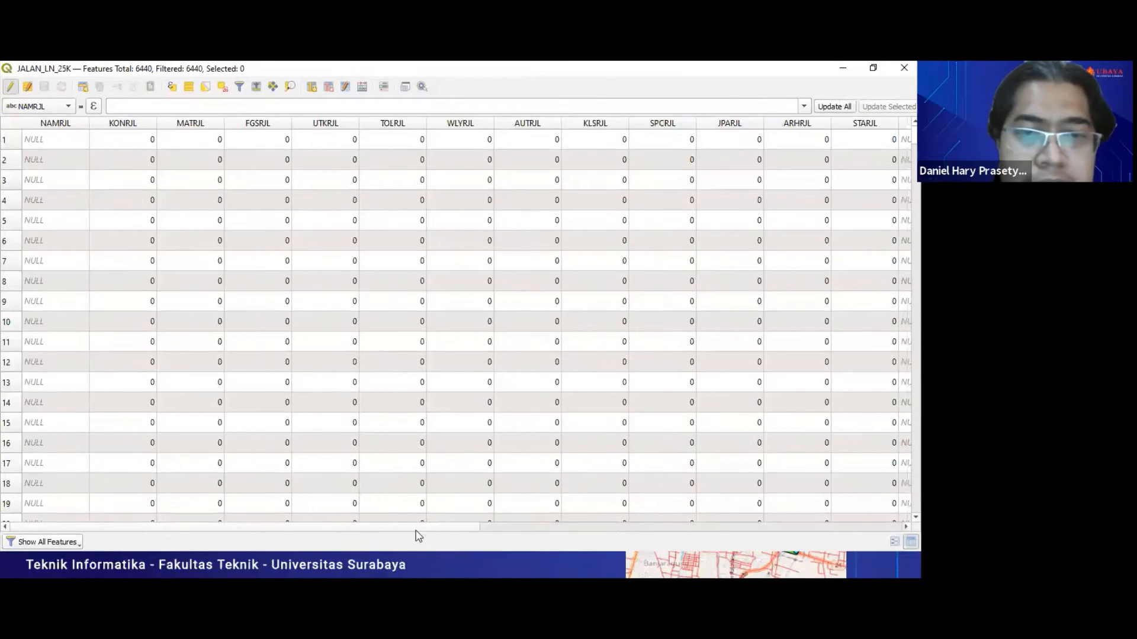
click(700, 525)
click(700, 525)
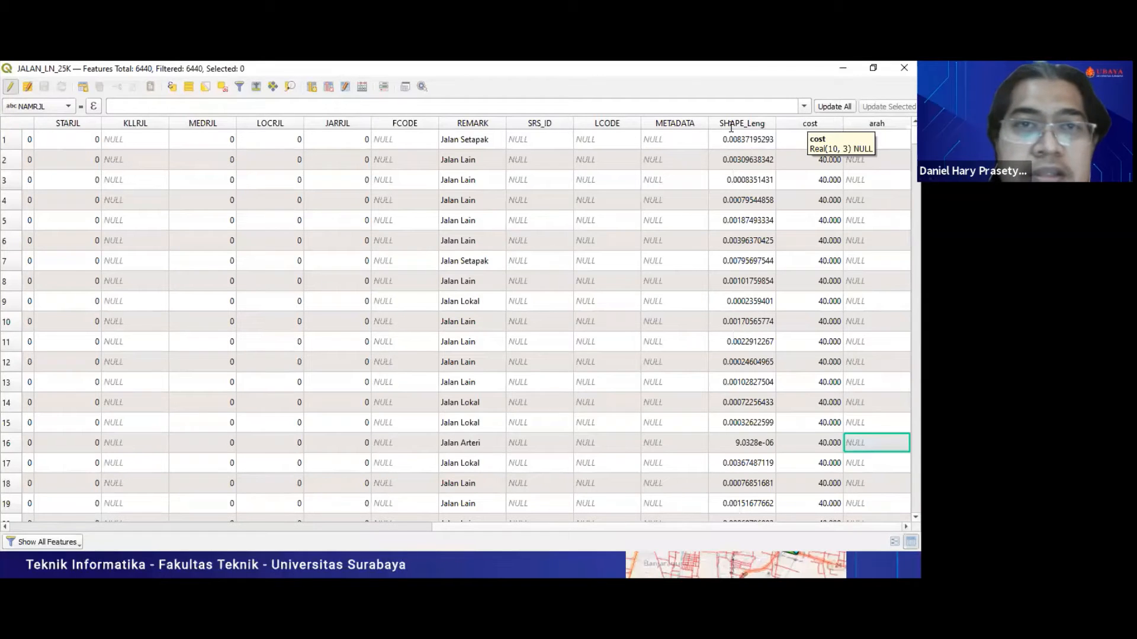
click(327, 88)
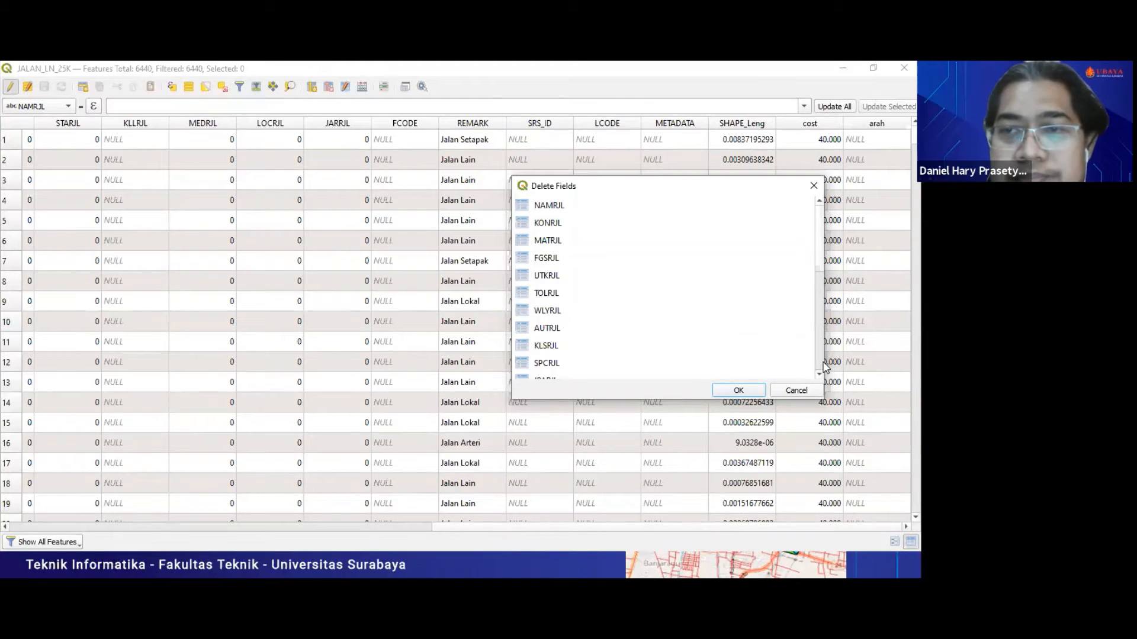
scroll(822, 367, down, 4)
click(544, 347)
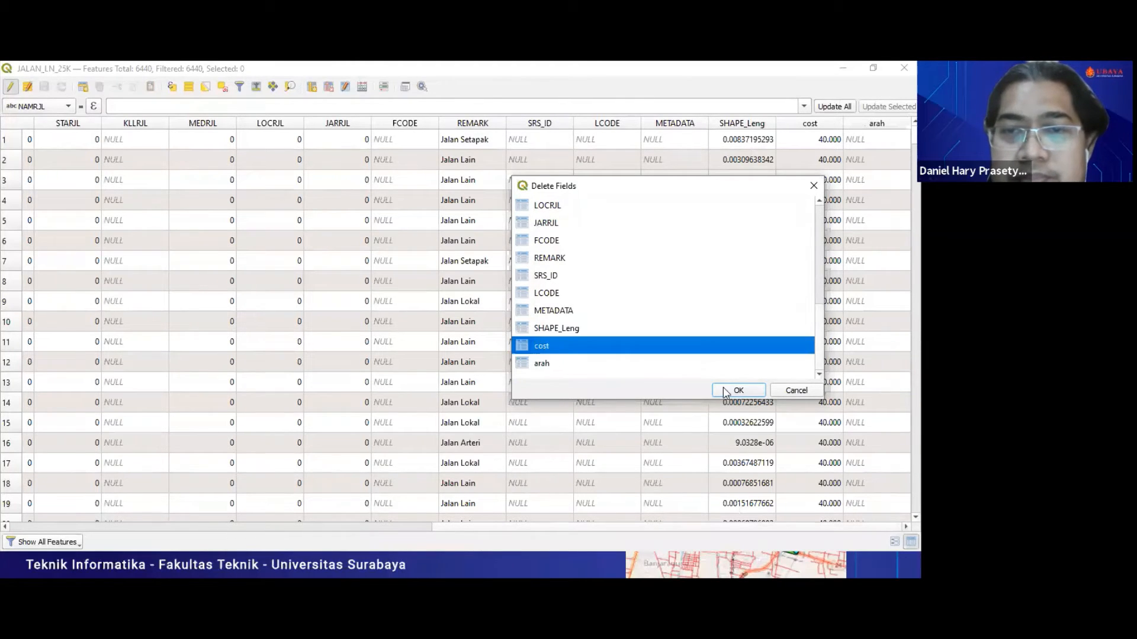
ctrl+click(564, 362)
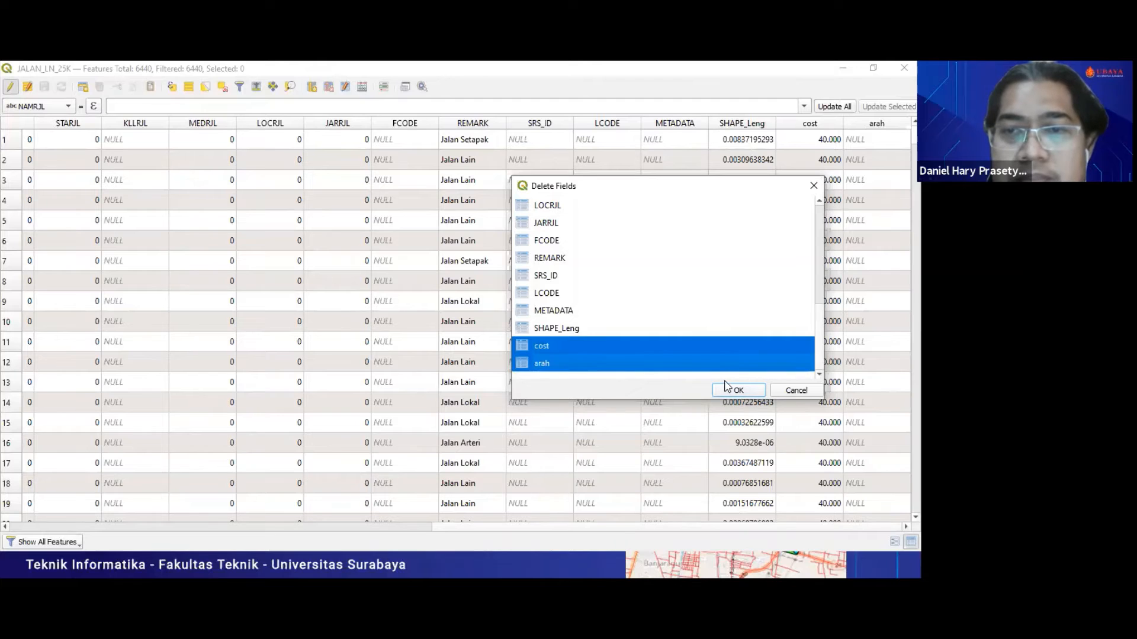
click(737, 391)
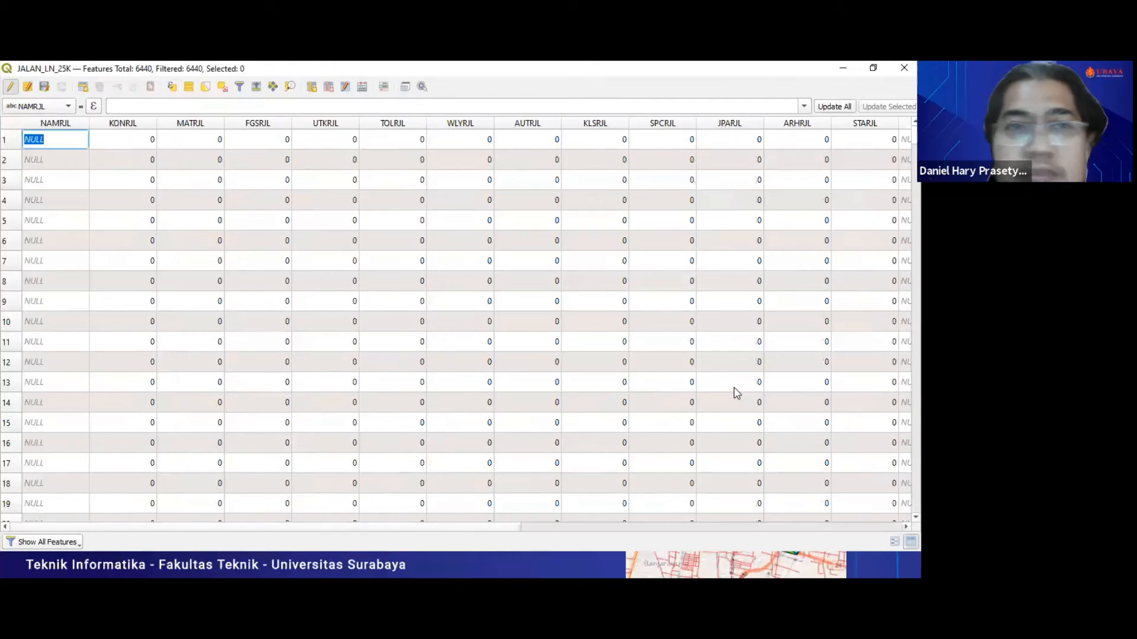
click(10, 88)
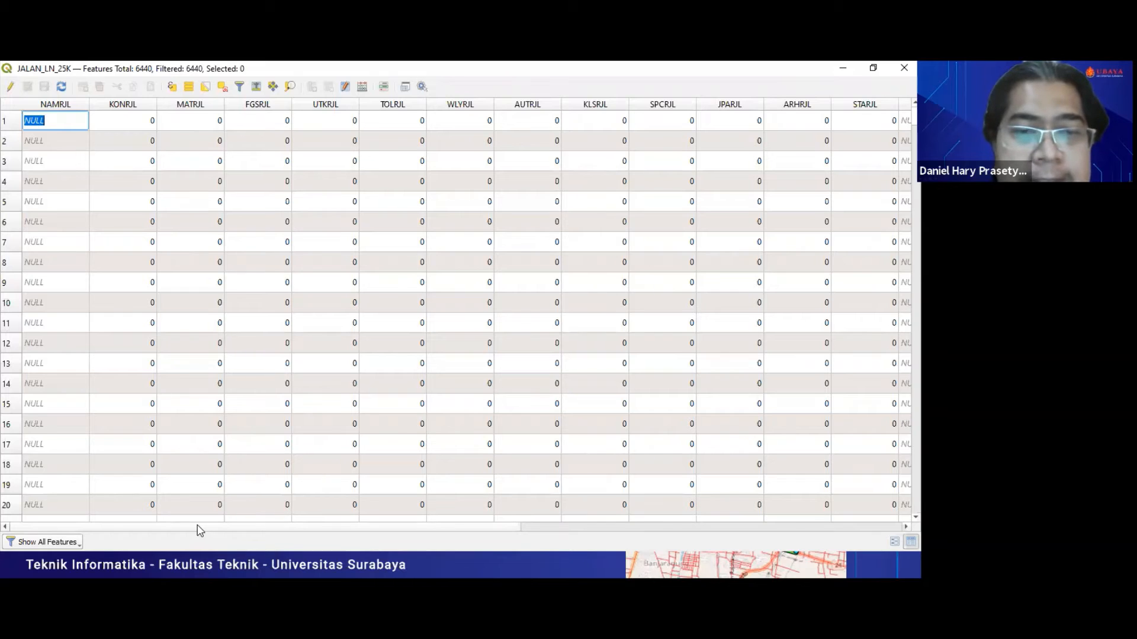
Make the JALAN_LN_25K attribute table editable again and open the dialog for adding a new field
drag(201, 527, 689, 537)
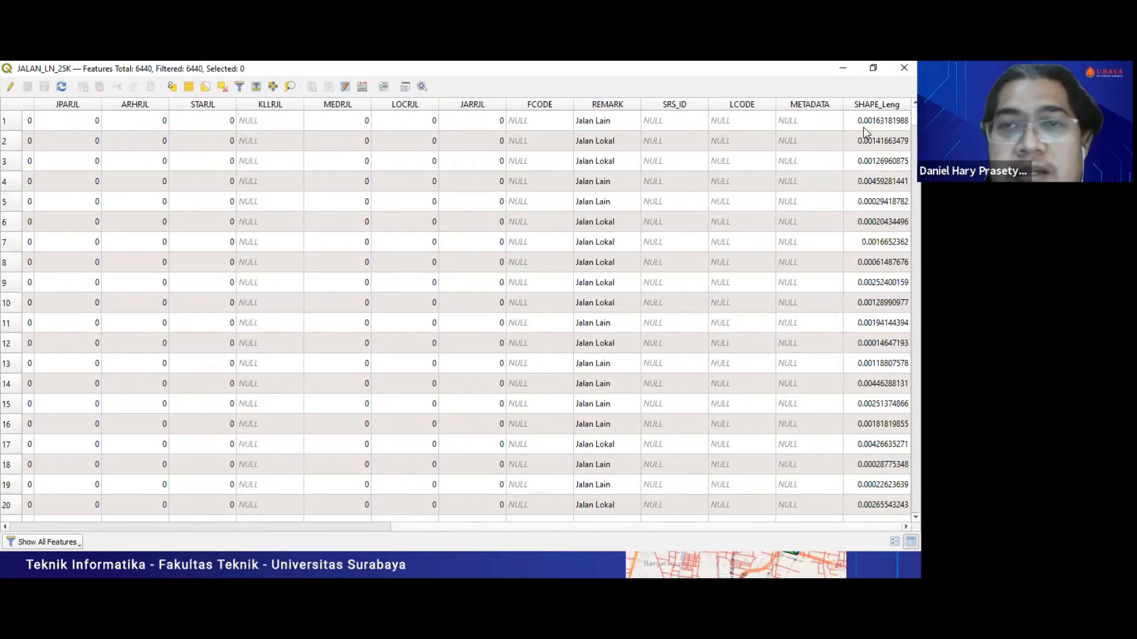
click(11, 87)
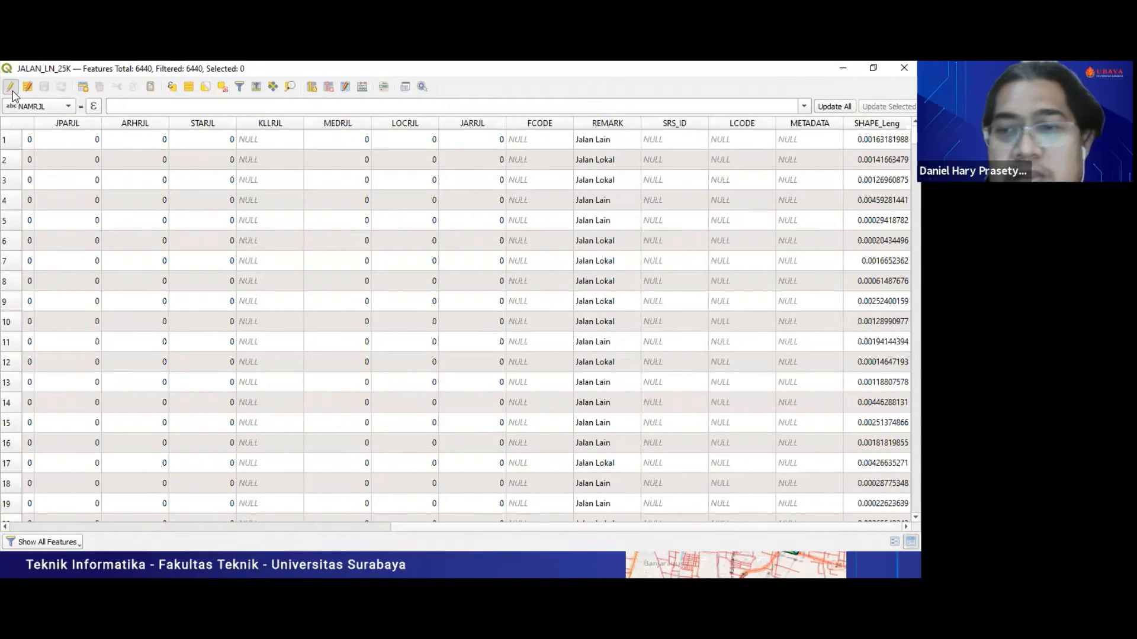
click(312, 88)
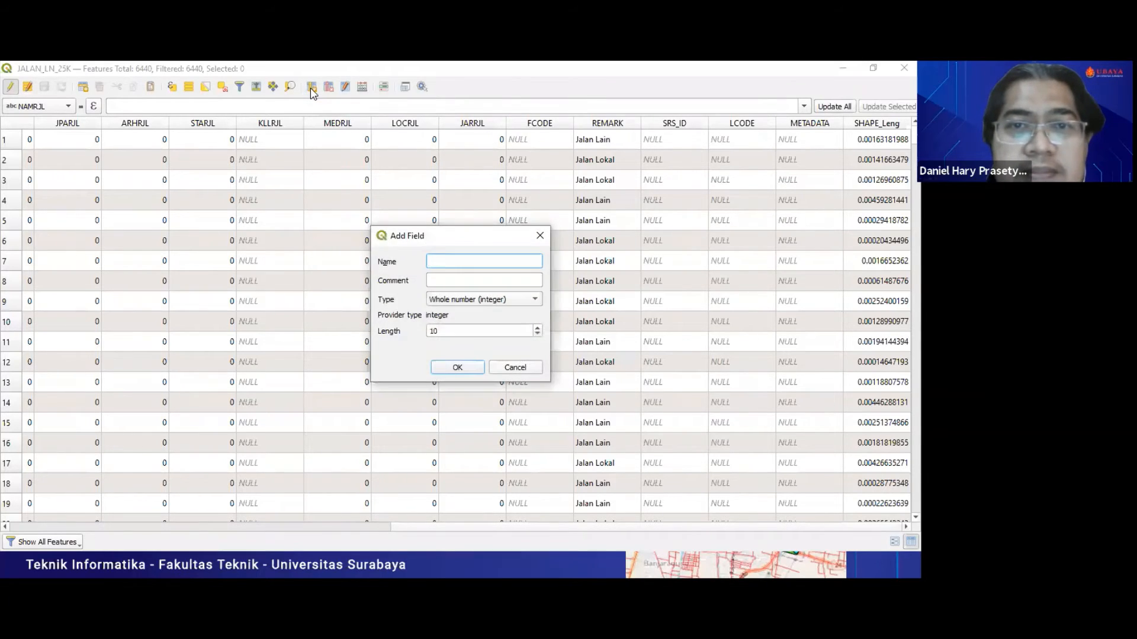
Add a field named speed of type Decimal number (real) to the JALAN_LN_25K layer, with length 10 and precision 3
text(speed)
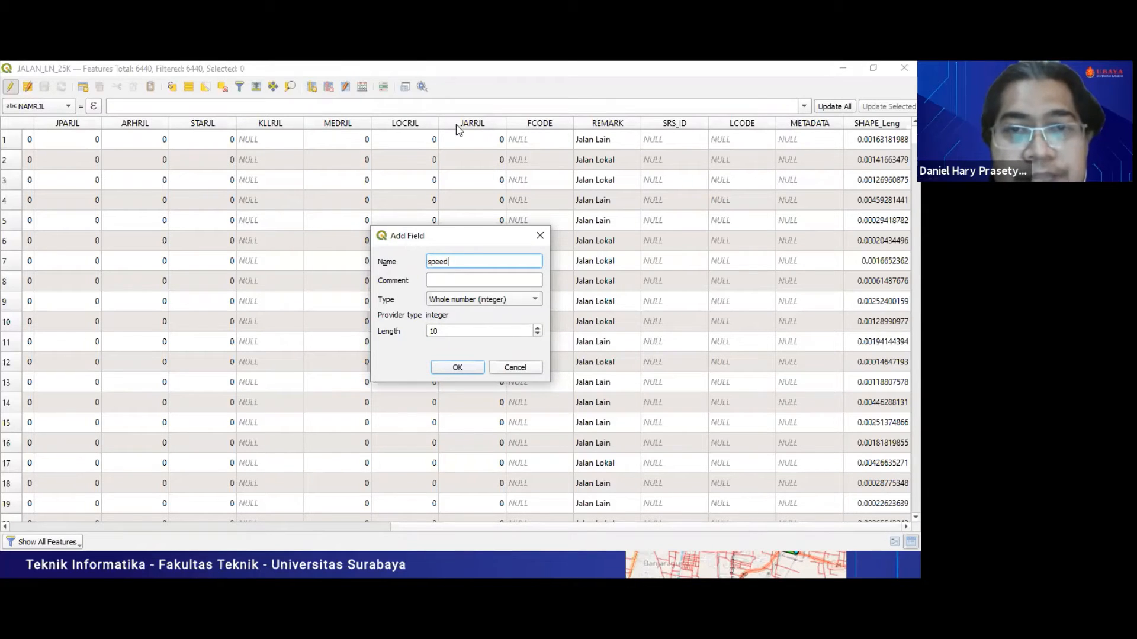
click(503, 301)
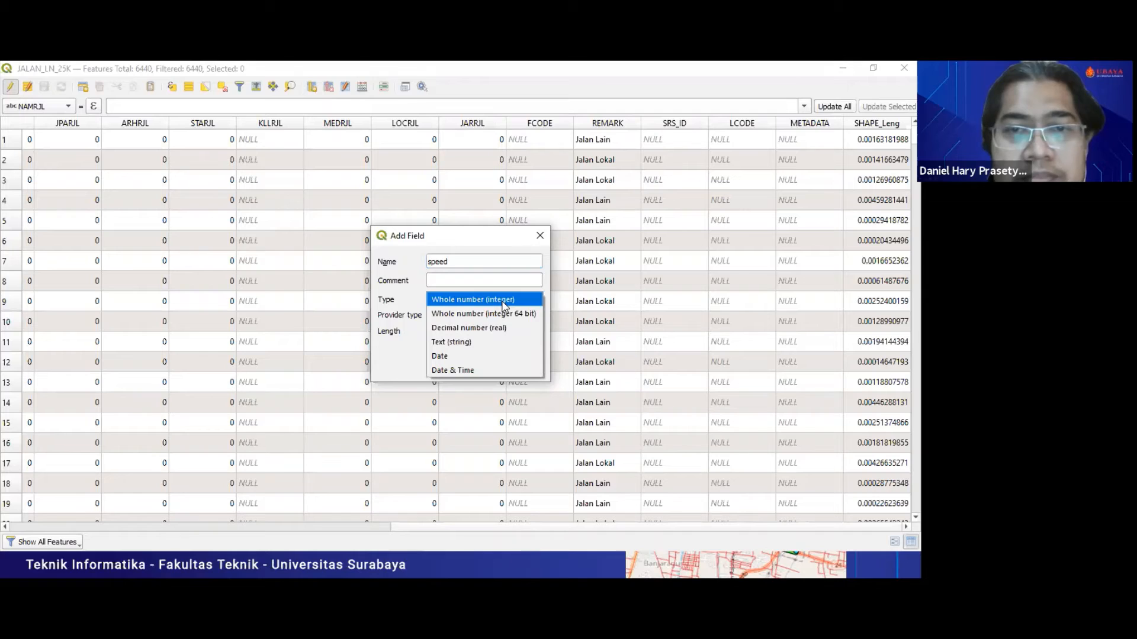
click(475, 325)
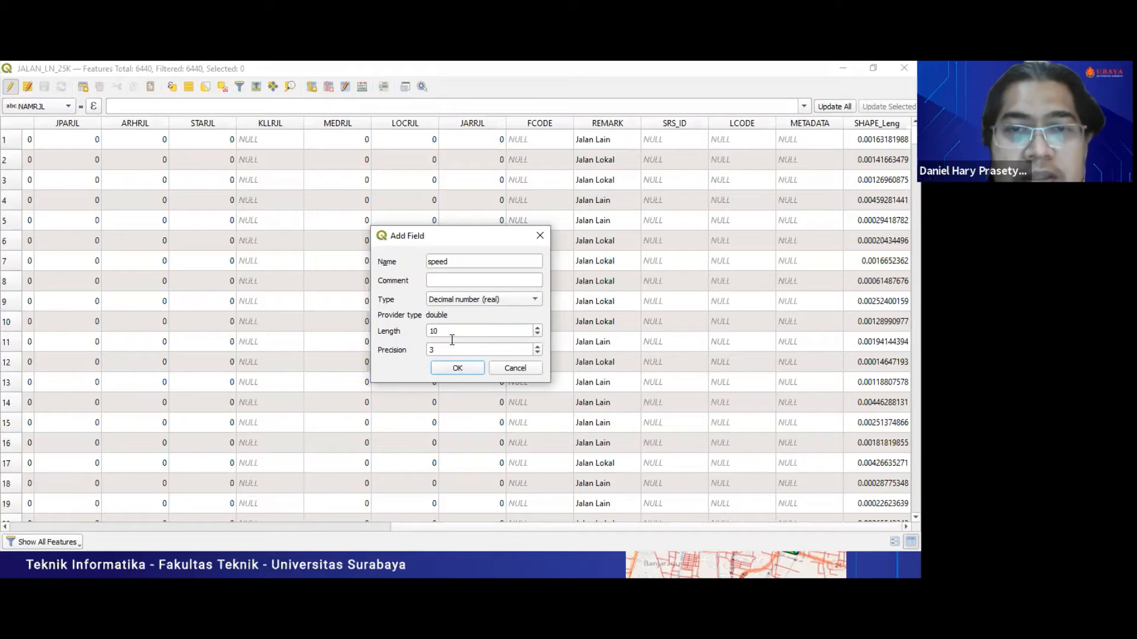
click(456, 369)
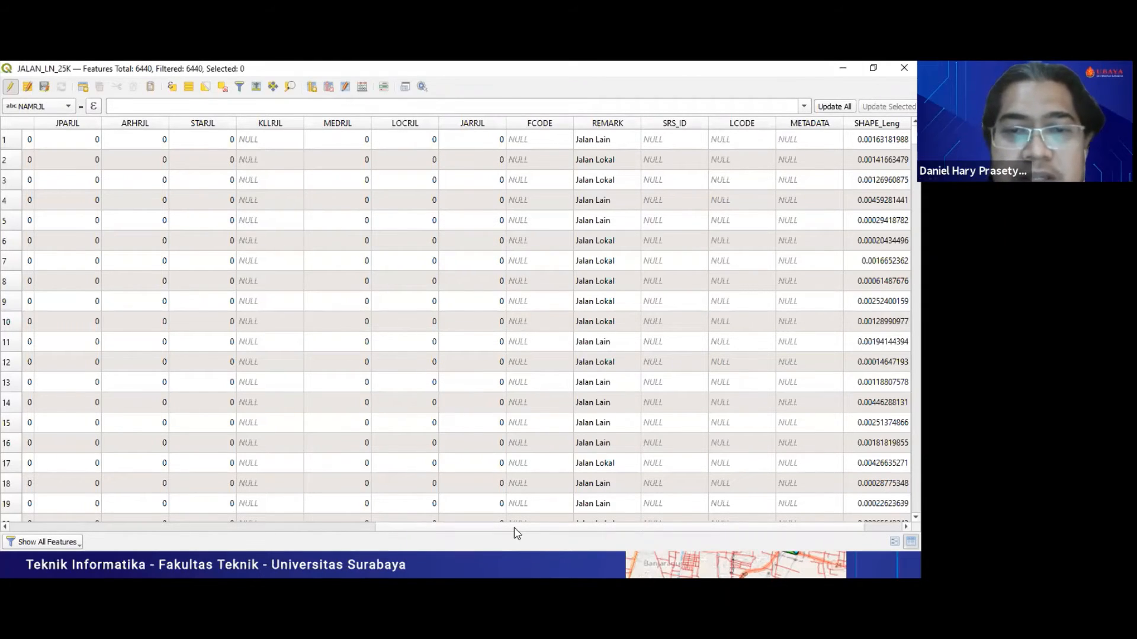
Fill the speed field with 40 for all features in the JALAN_LN_25K attribute table
click(364, 527)
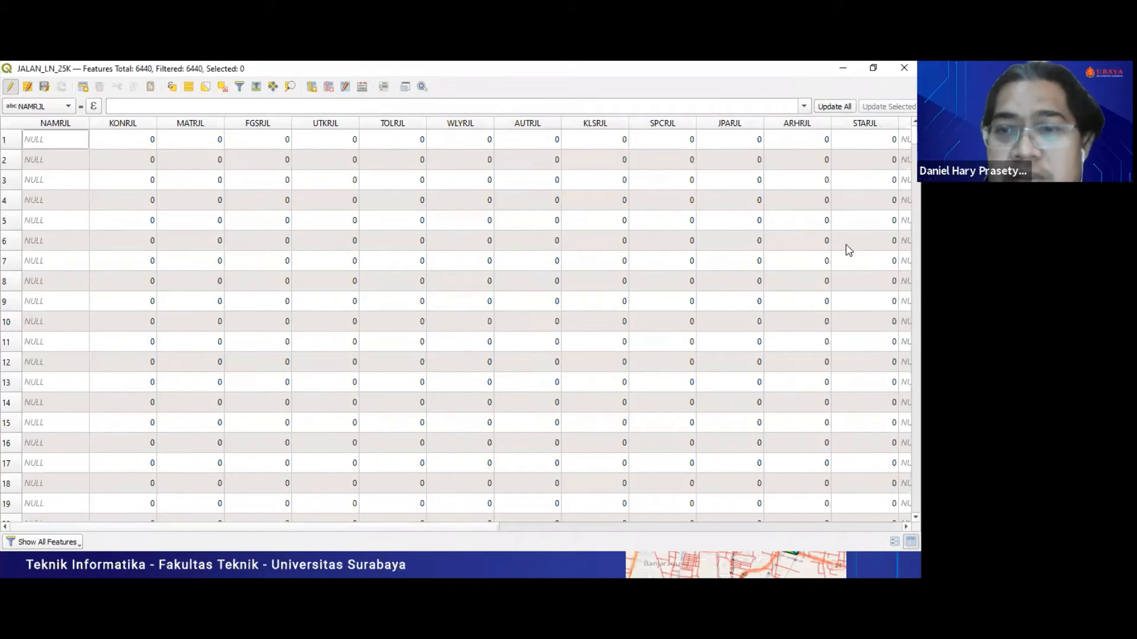
scroll(849, 249, right, 10)
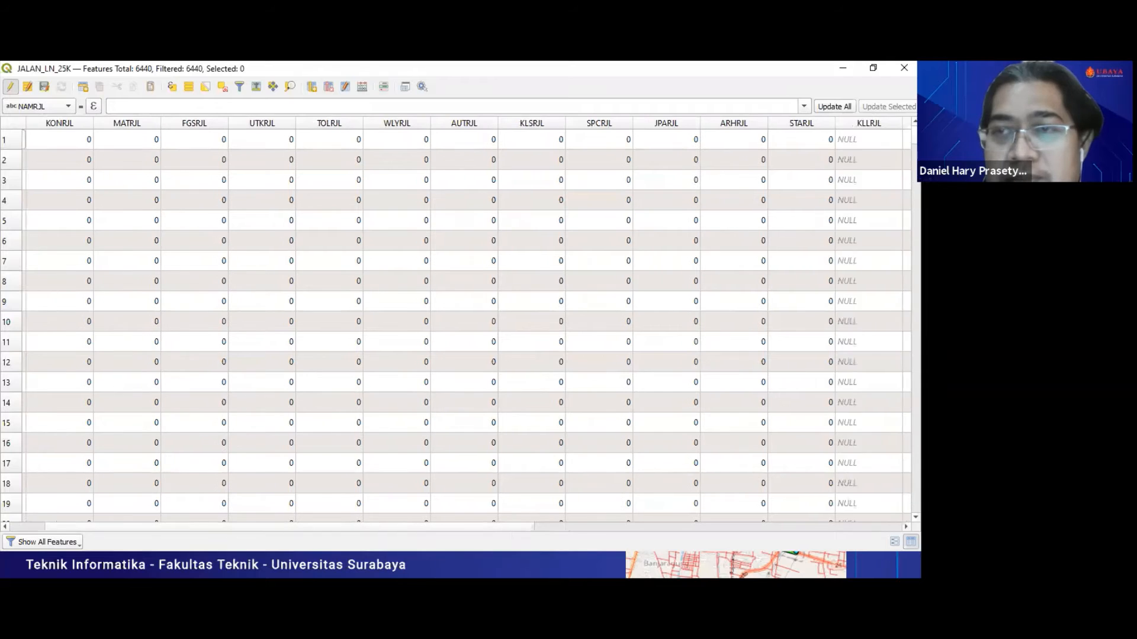
scroll(467, 324, right, 4)
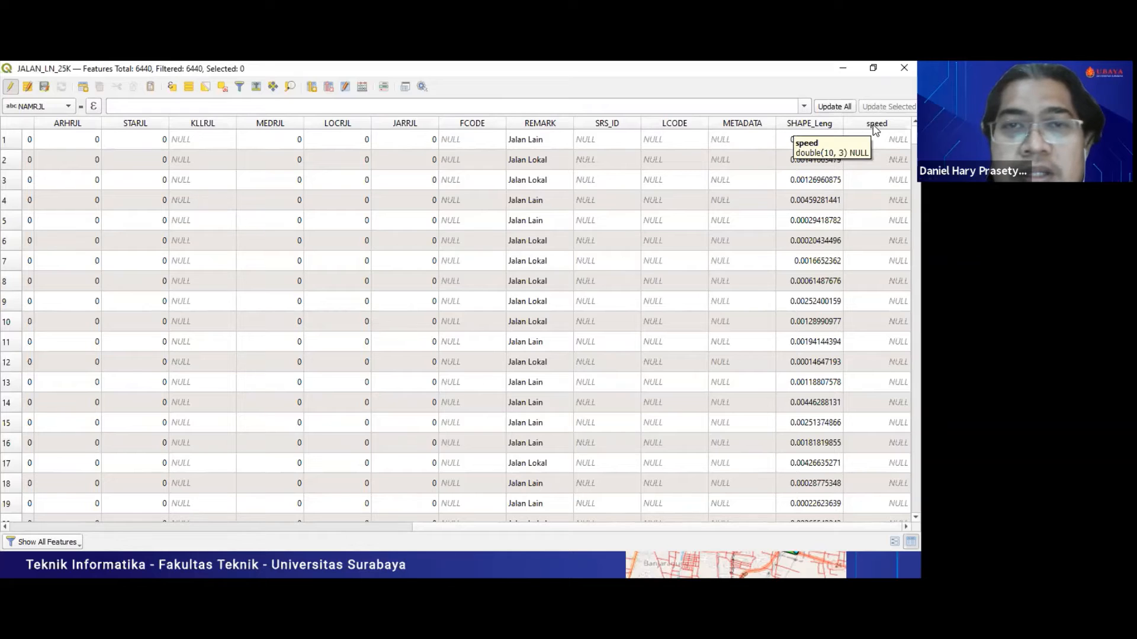
click(68, 106)
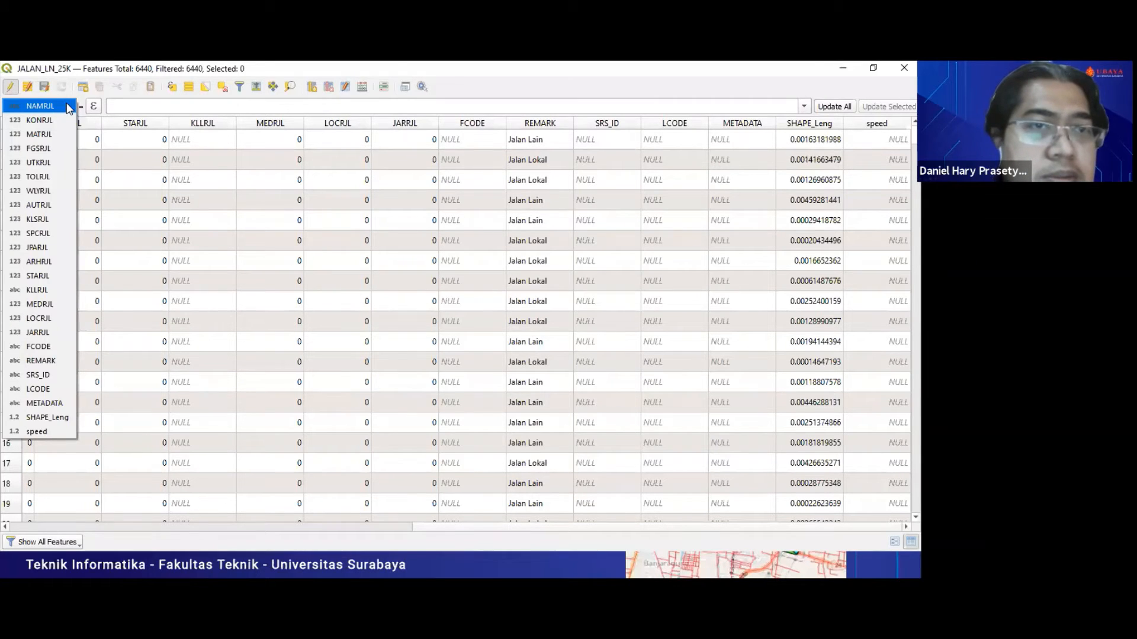
click(68, 106)
click(68, 106)
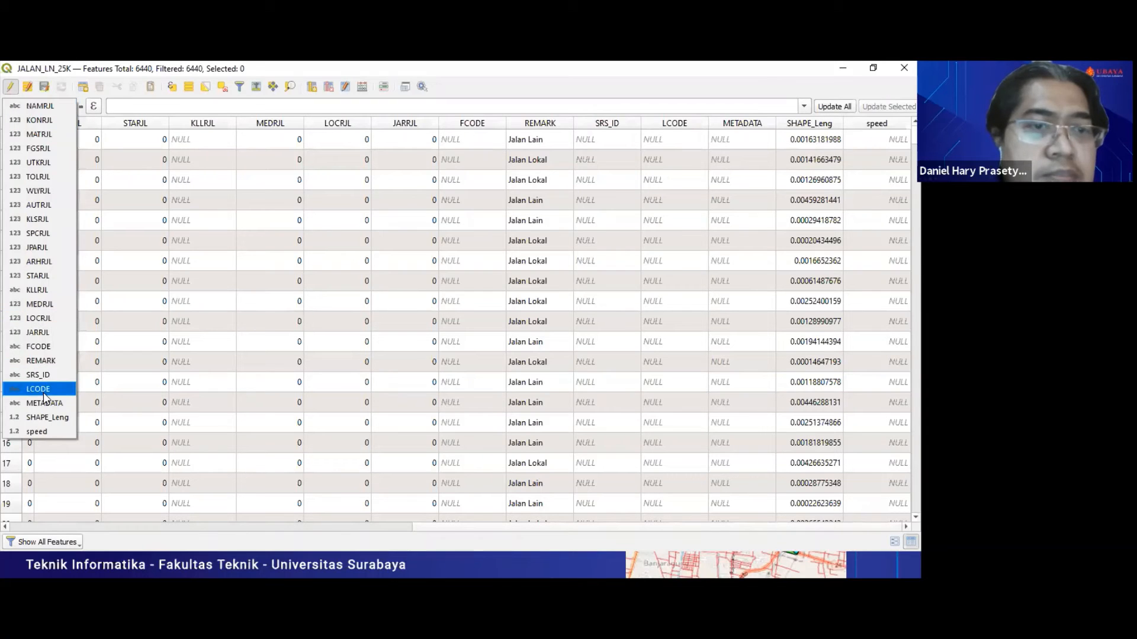
click(41, 432)
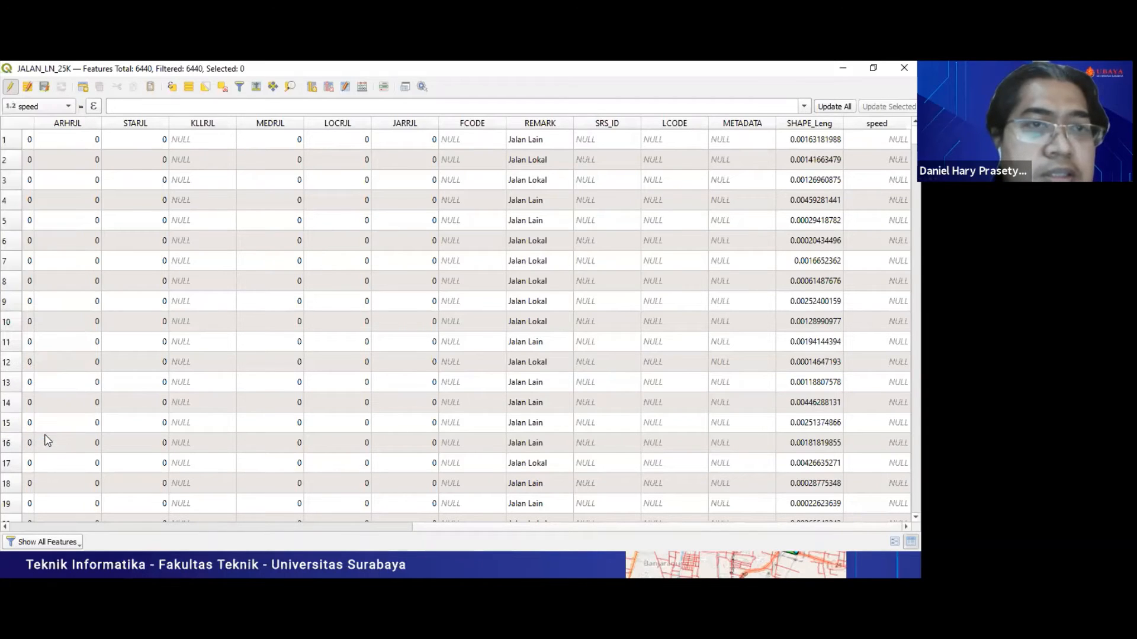
click(133, 105)
text(40)
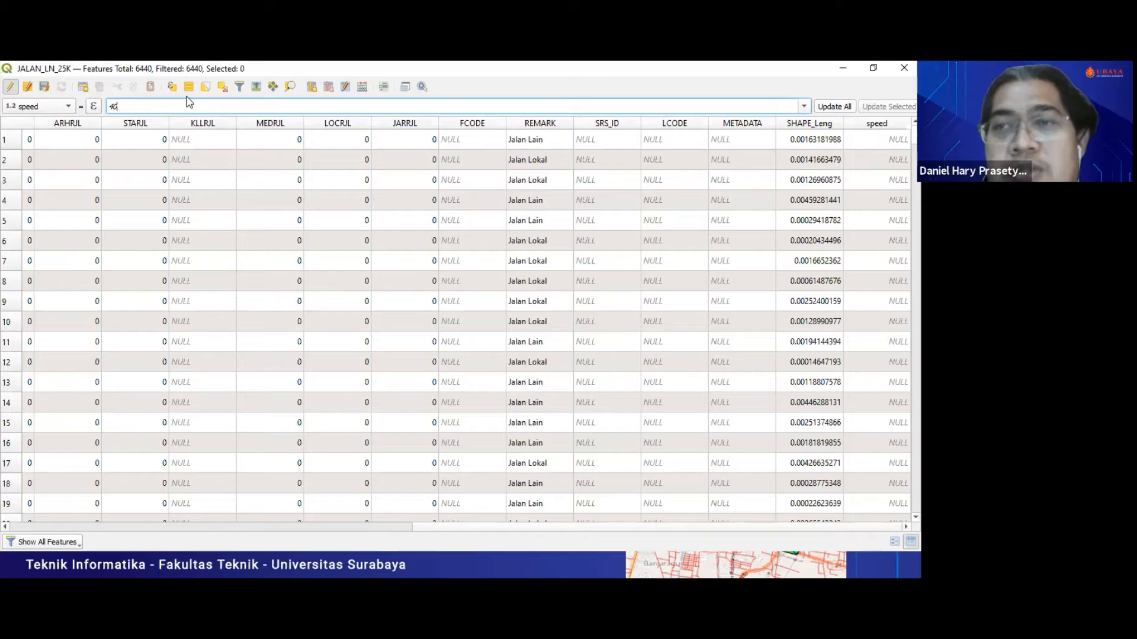
click(837, 109)
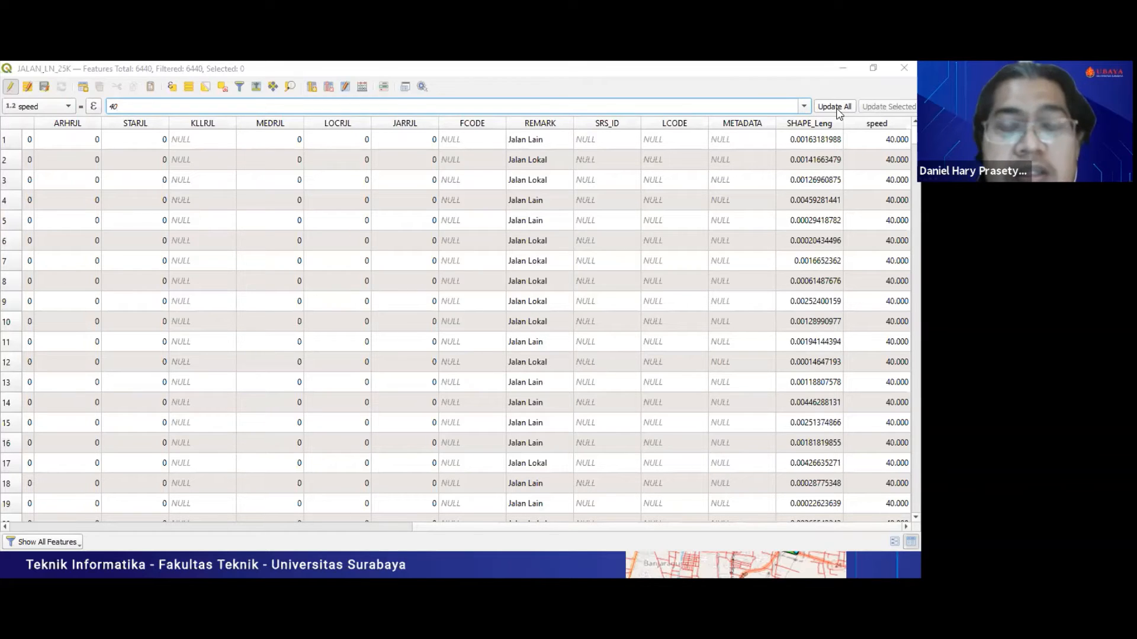
Check the "Memberikan Speed time" slide for the slow road section, and return to the QGIS map window
key(alt+Tab)
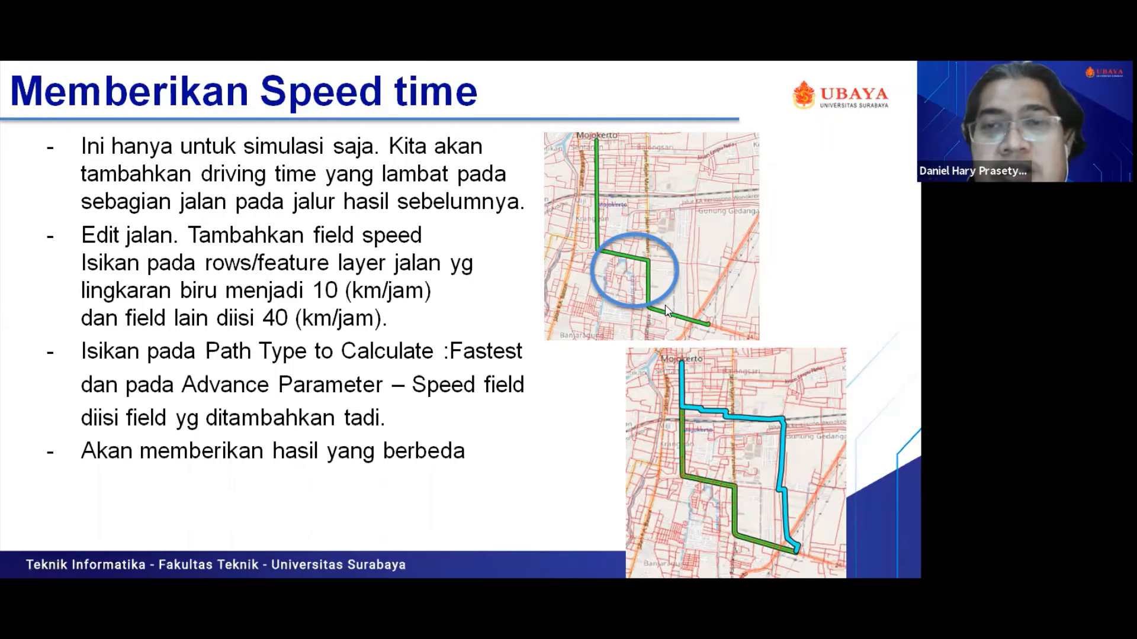
key(alt+Tab)
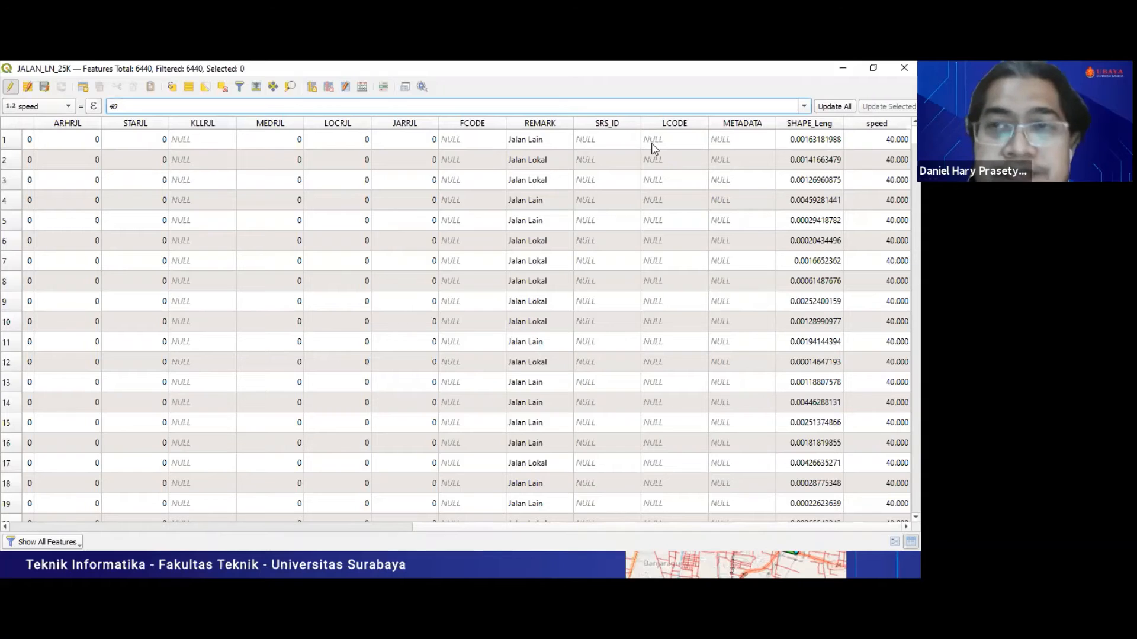
click(851, 65)
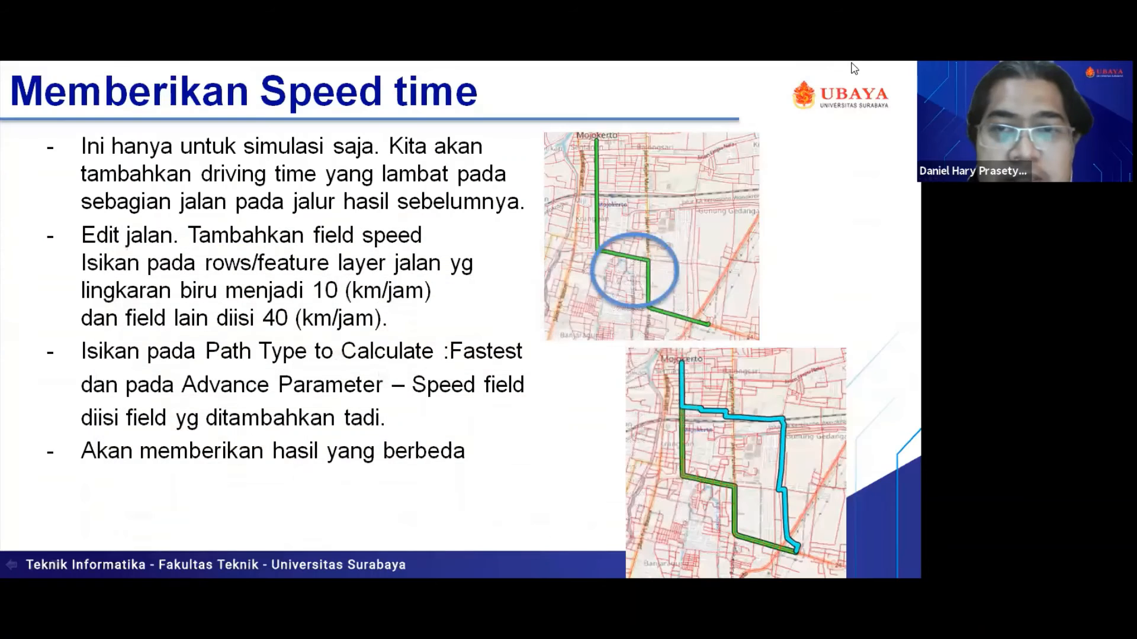
key(alt+Tab)
key(alt+Tab)
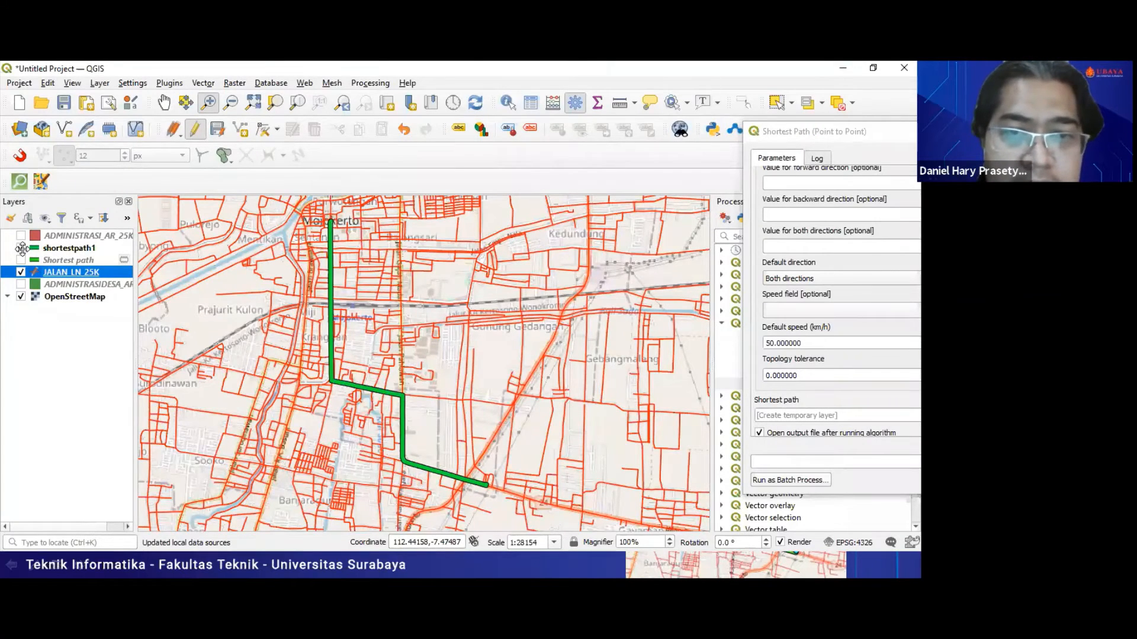
Zoom the map to the bend in the middle of the shortestpath1 route and hide that layer
click(22, 248)
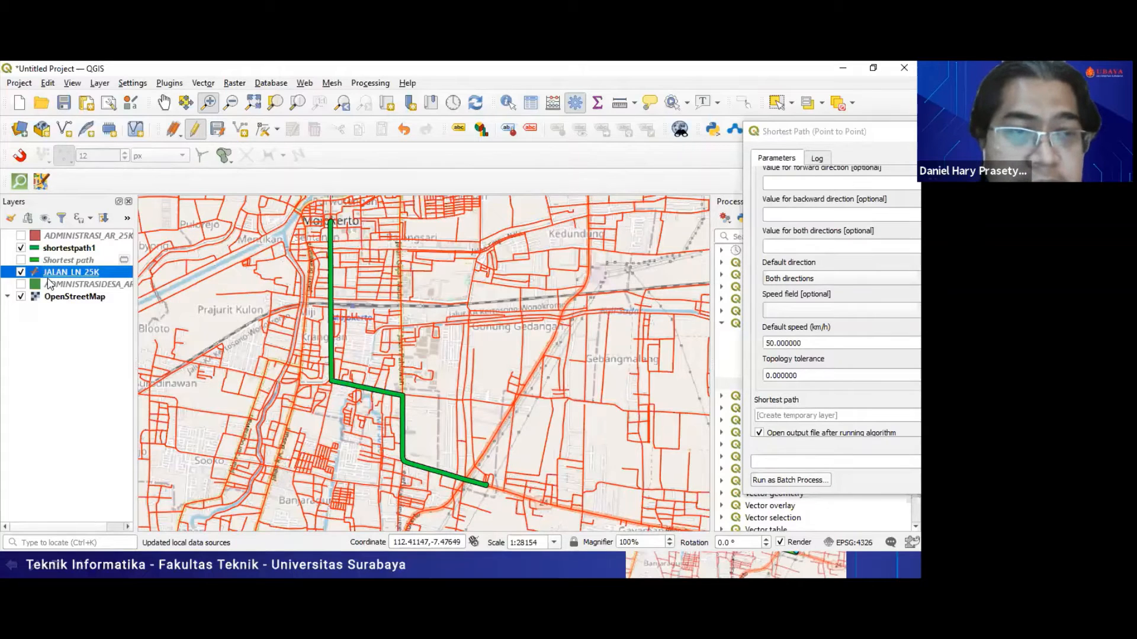
click(21, 248)
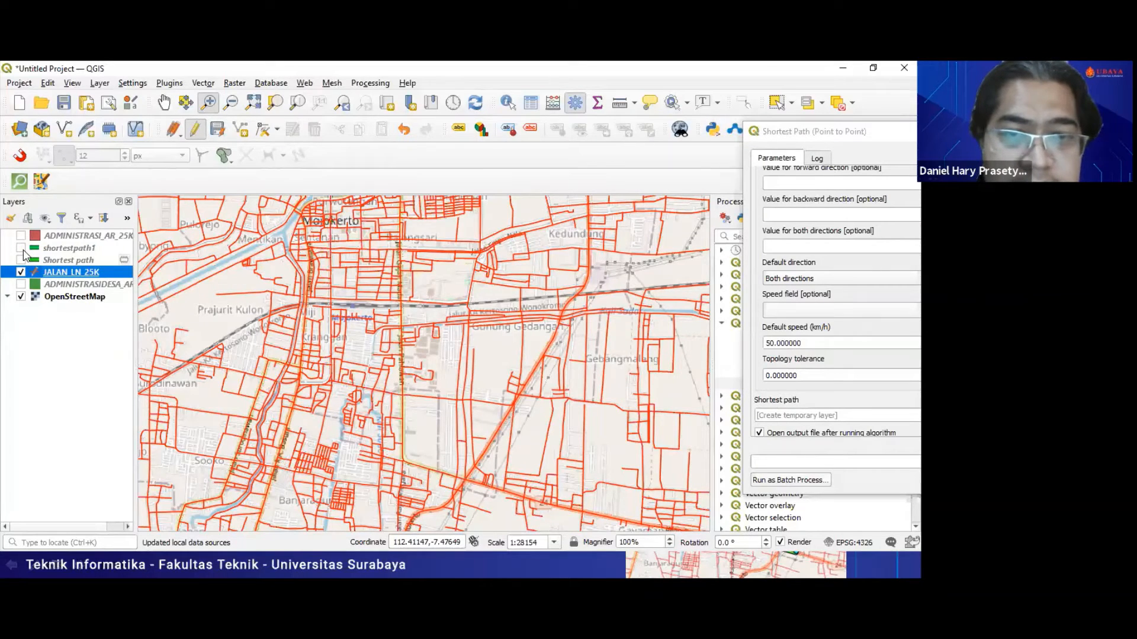
right_click(327, 363)
click(307, 361)
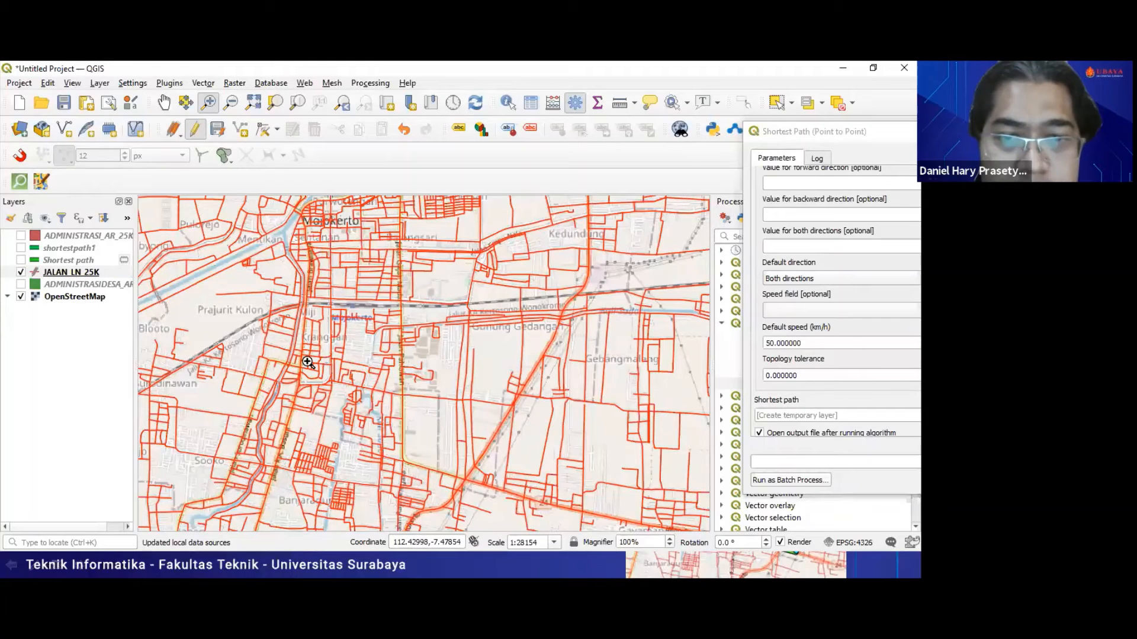
drag(314, 364, 460, 473)
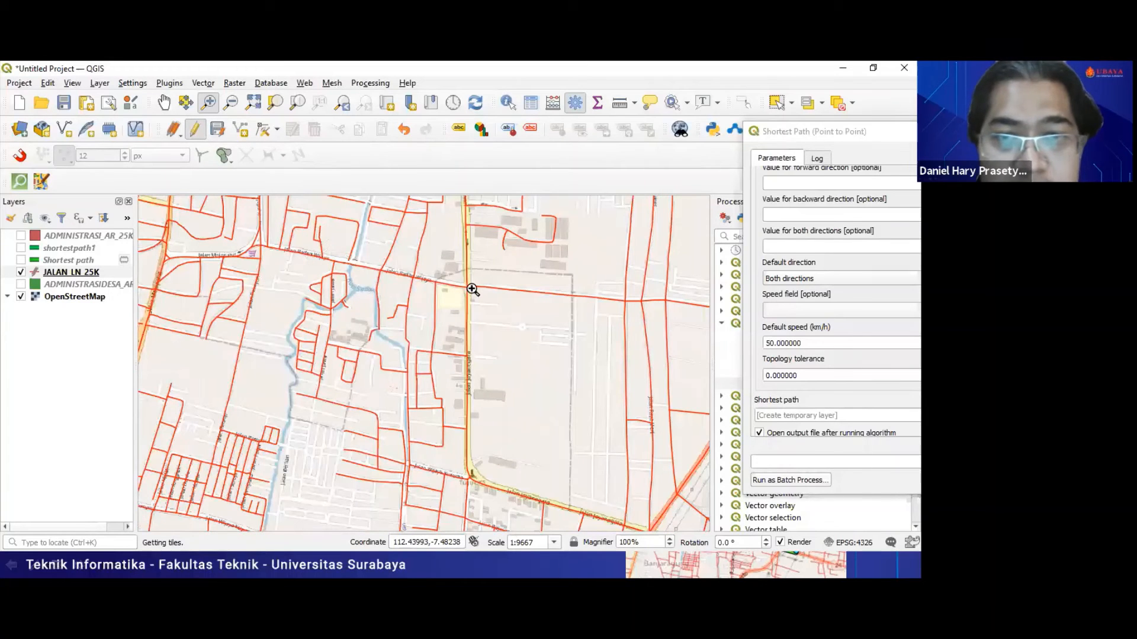
click(21, 248)
click(21, 248)
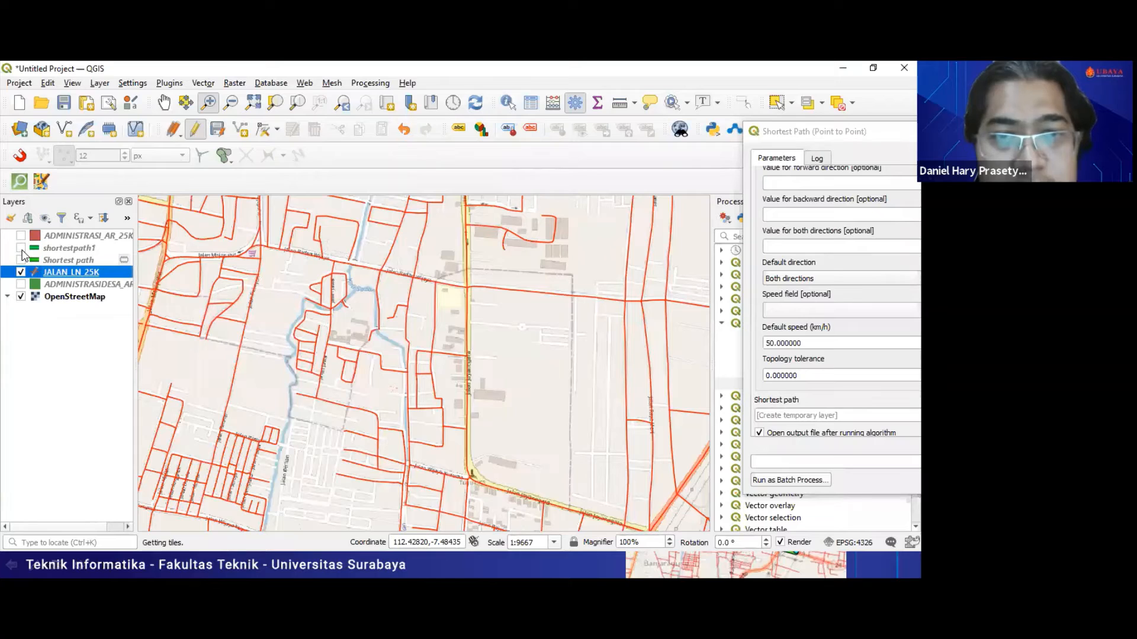
click(22, 249)
click(21, 248)
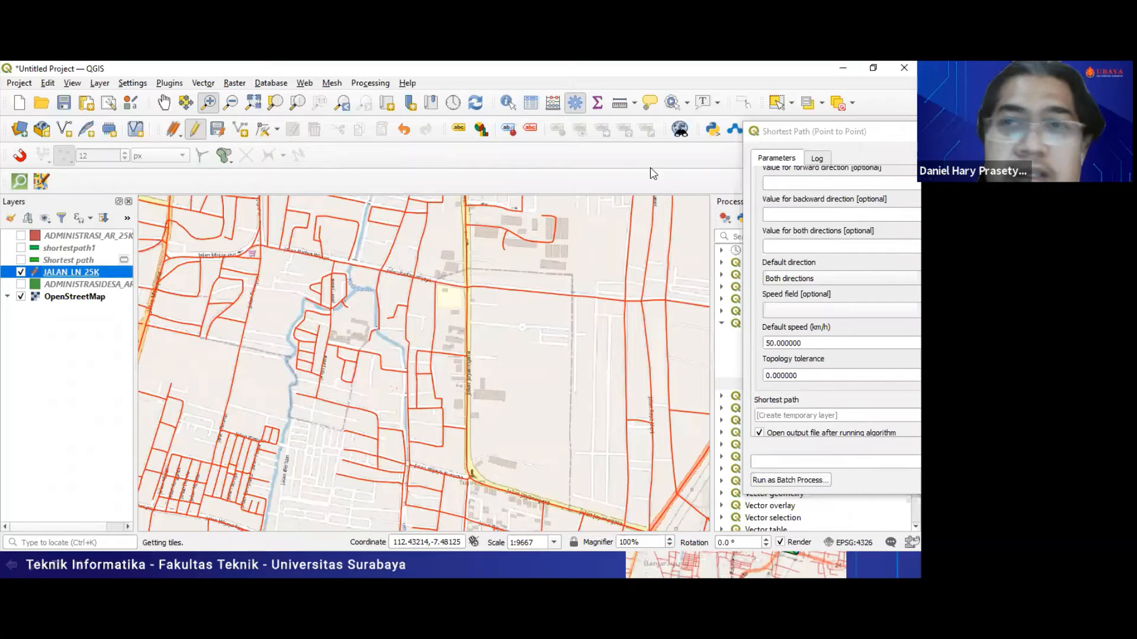
Select the connected JALAN_LN_25K road segments along the route's eastward stretch and the main road running south from it
click(776, 105)
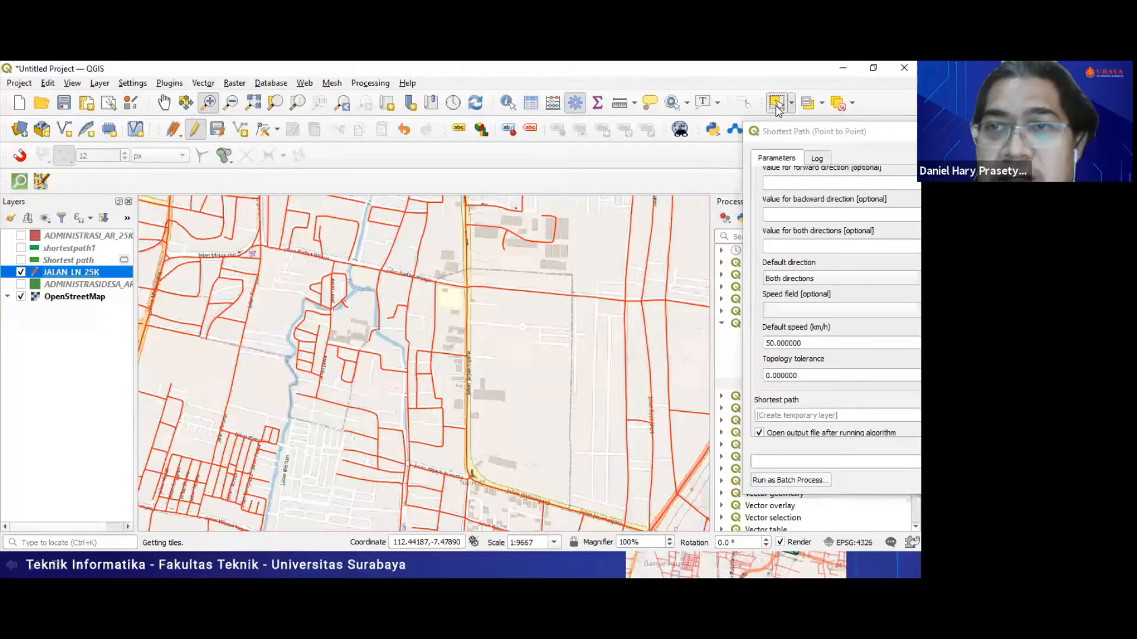
click(281, 251)
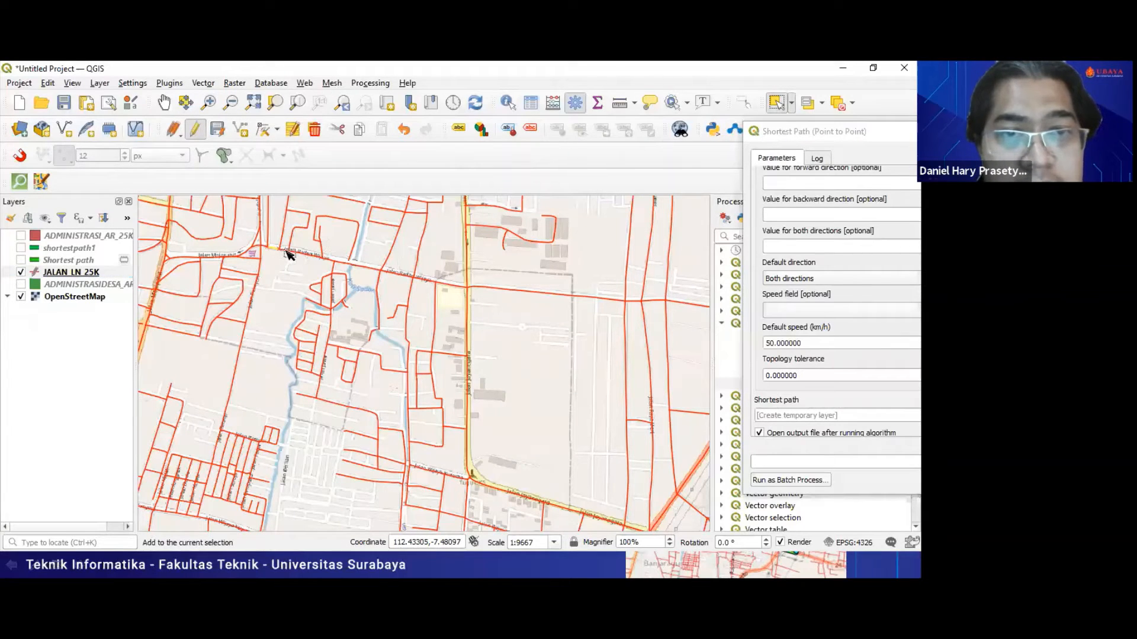
shift+click(346, 268)
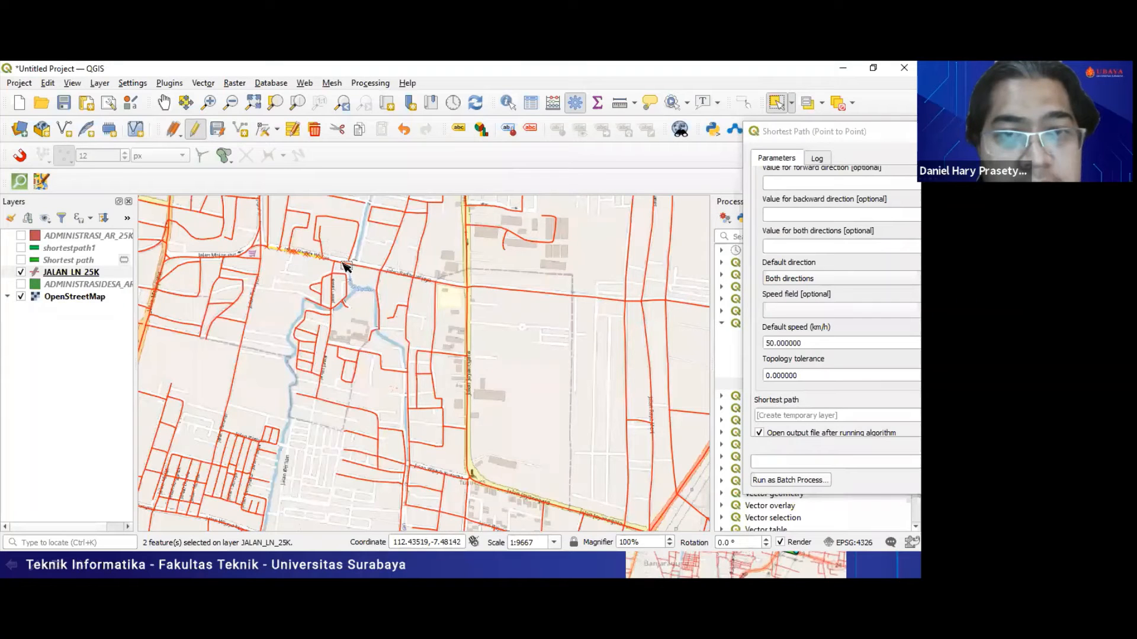
shift+click(343, 264)
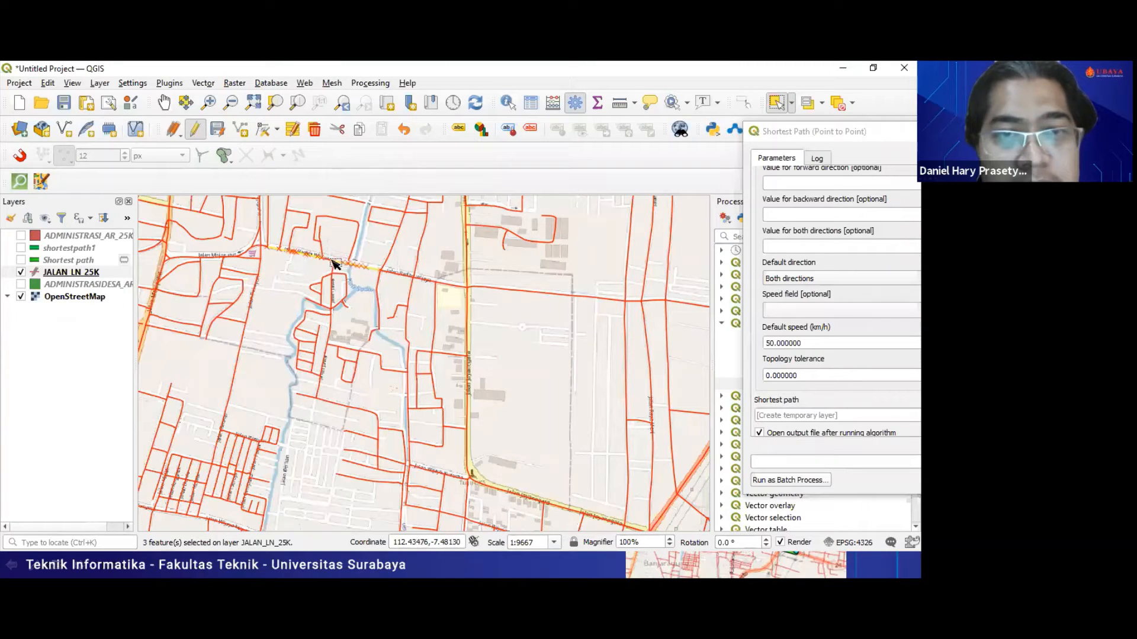
shift+click(334, 261)
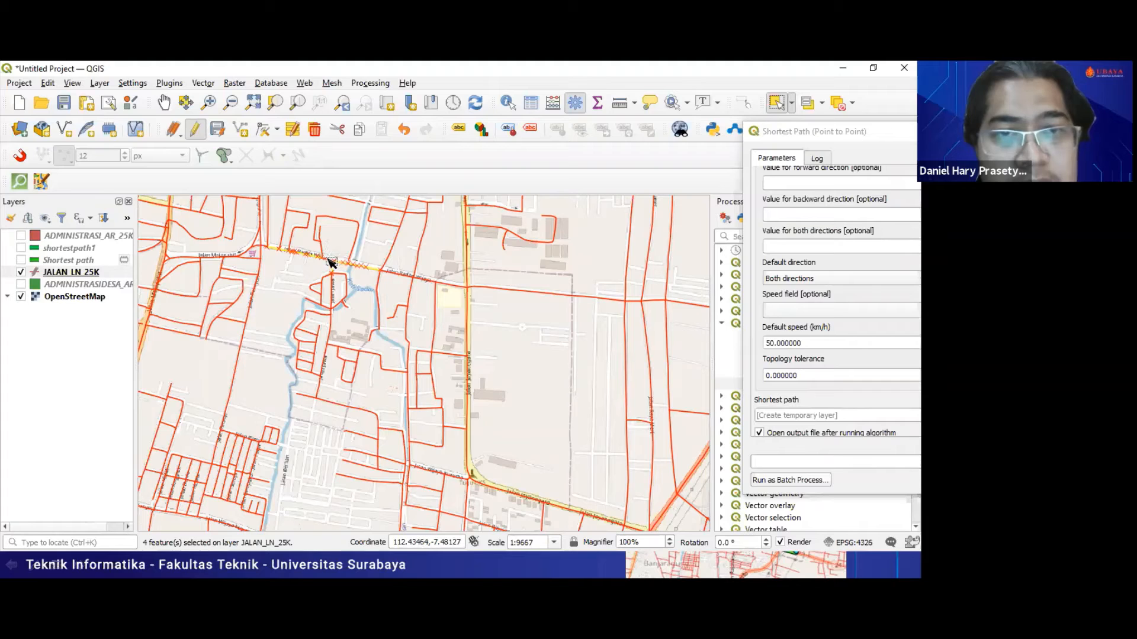
shift+click(394, 275)
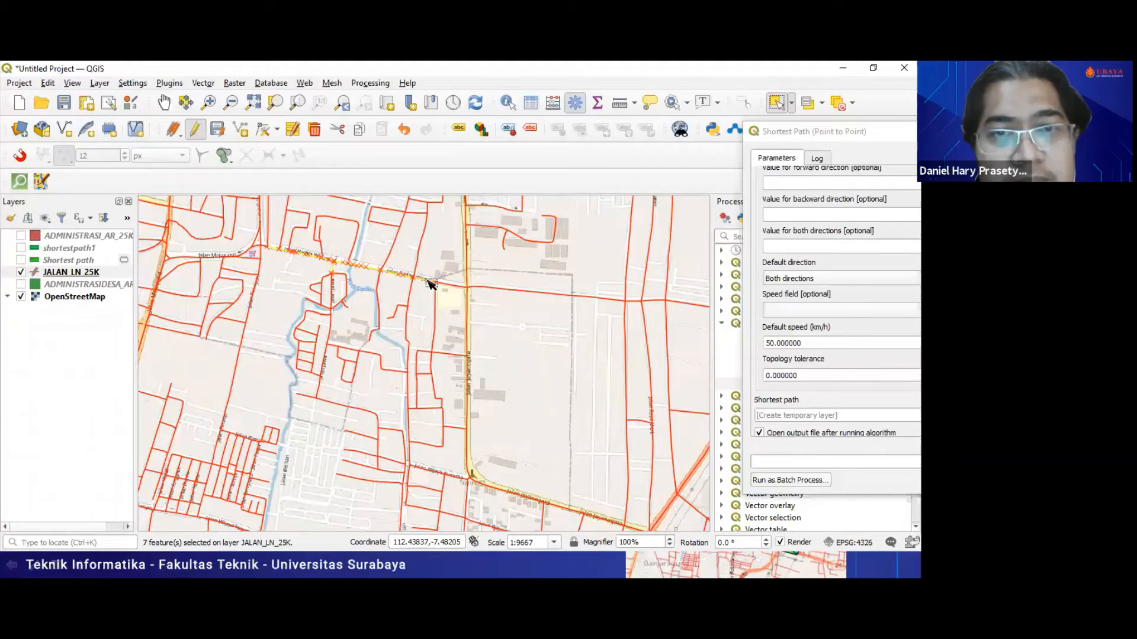
shift+click(460, 286)
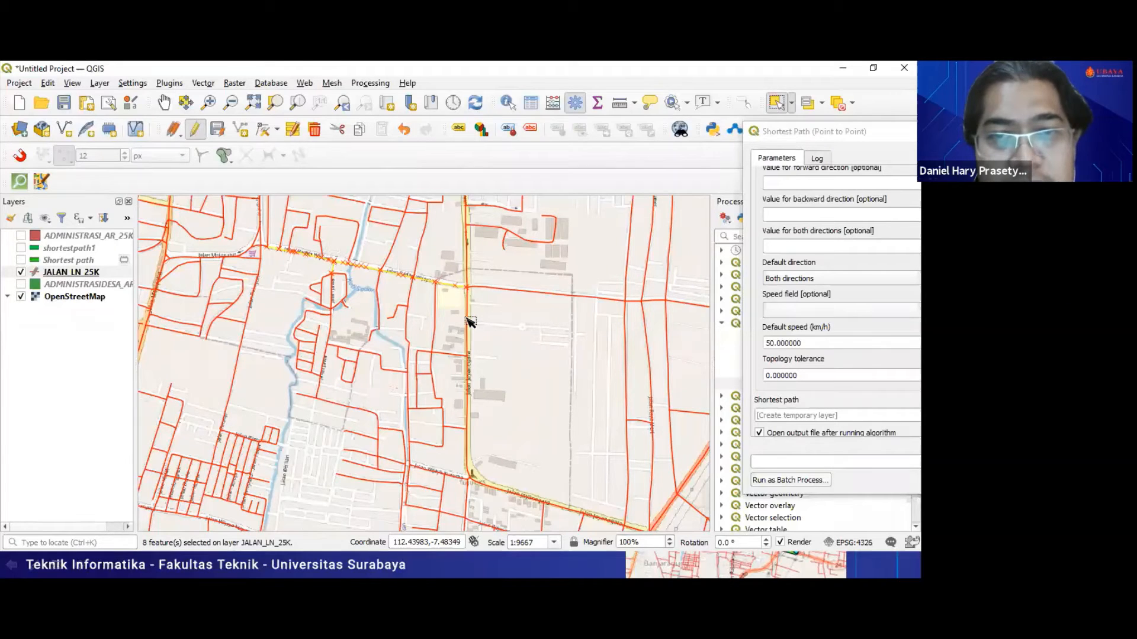
shift+click(468, 318)
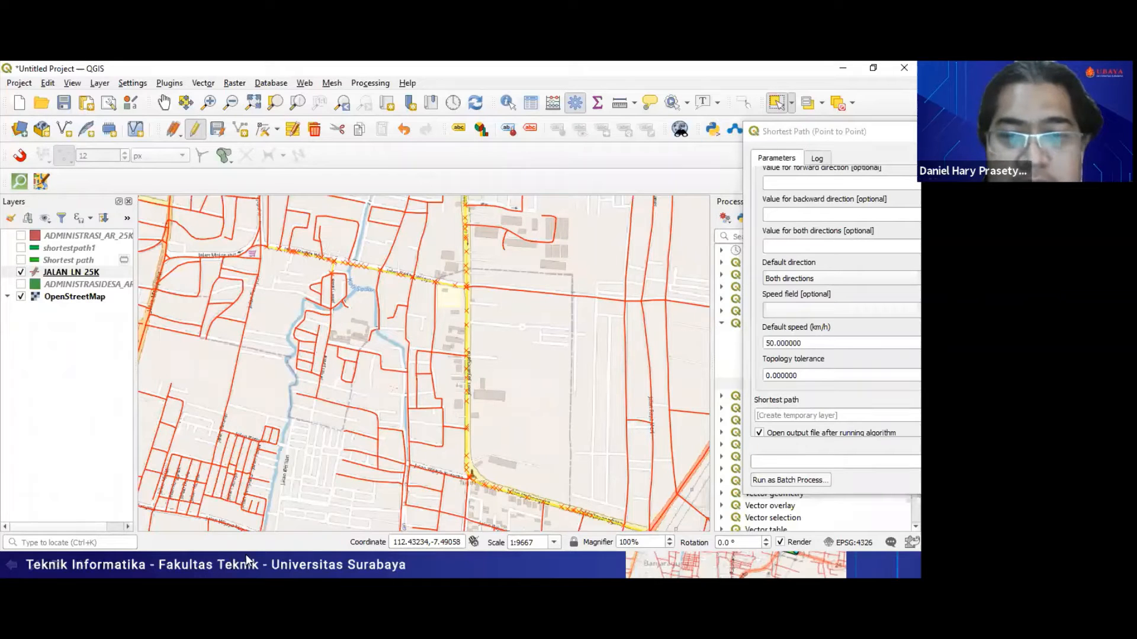
Bring the selected road rows to the top of the attribute table and set their speed to 10
key(alt+Tab)
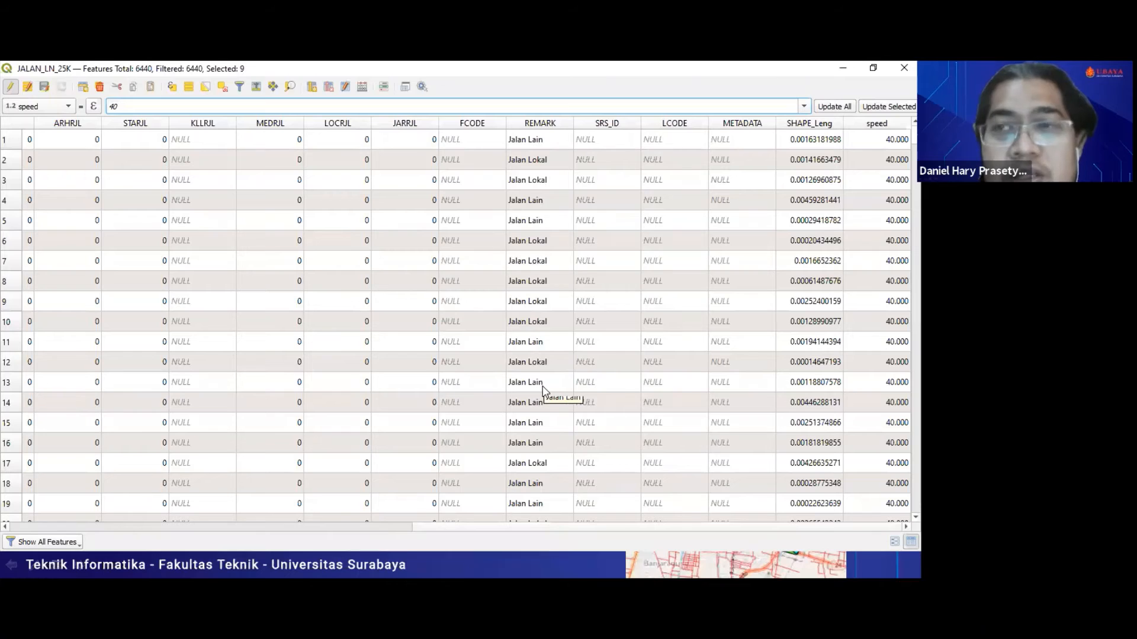
click(257, 88)
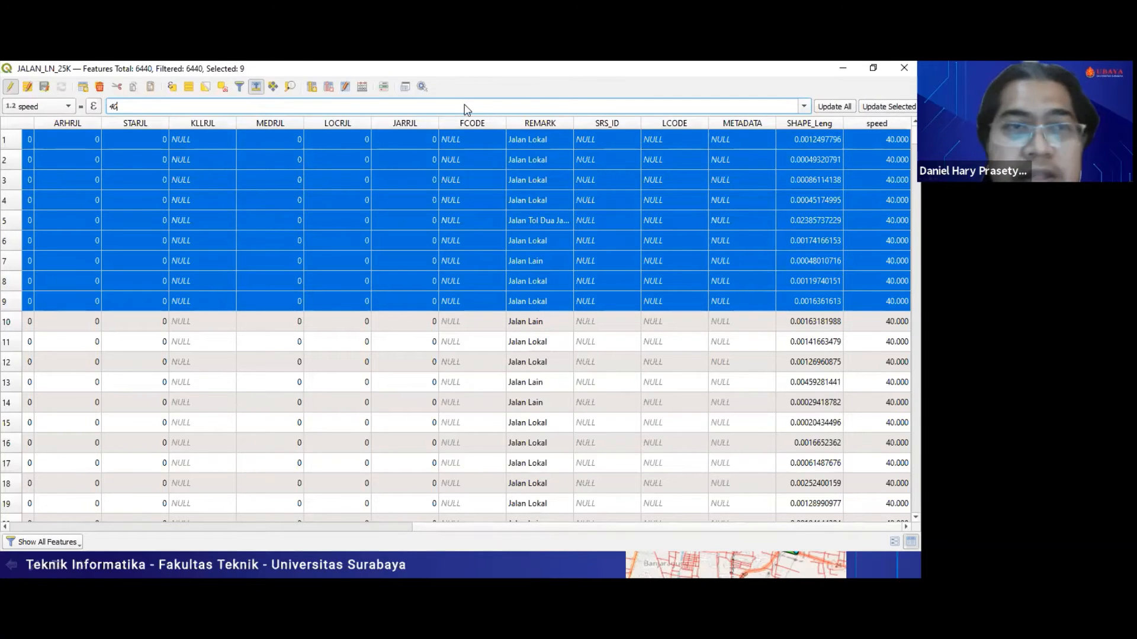
double_click(180, 109)
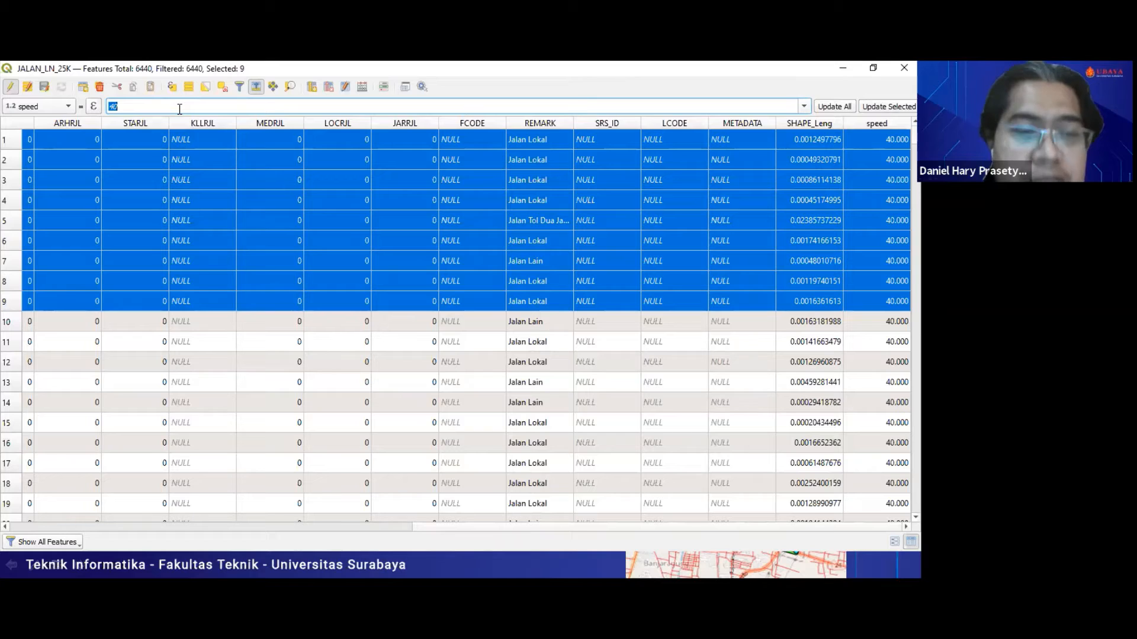
text(10)
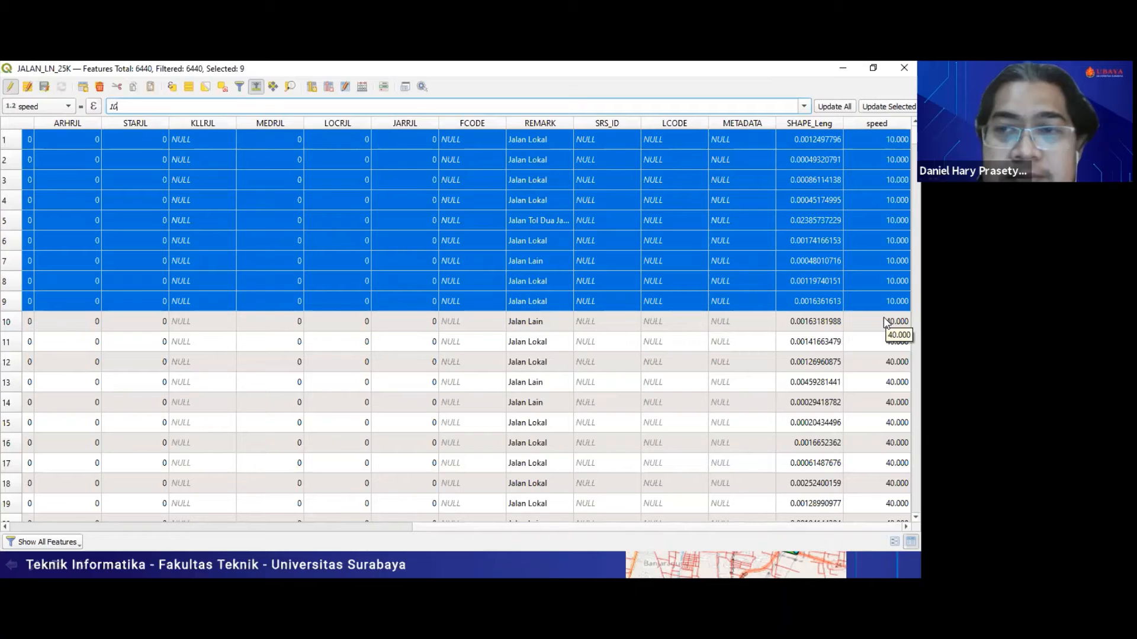
Save the speed edits to JALAN_LN_25K, end its editing session, and return to the map window
click(10, 89)
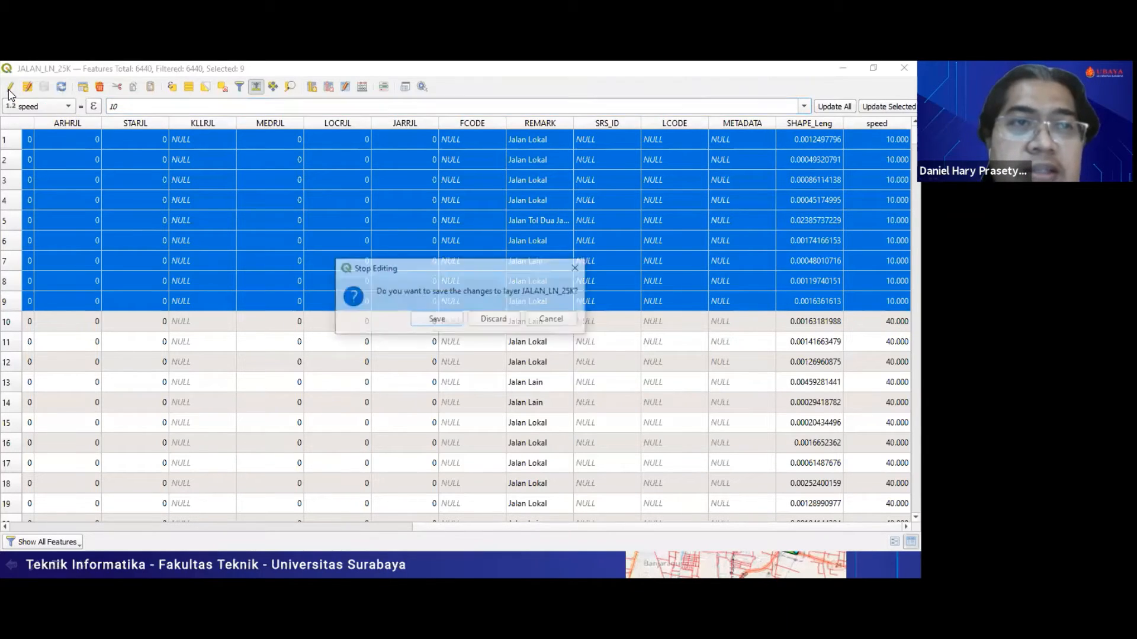
click(437, 319)
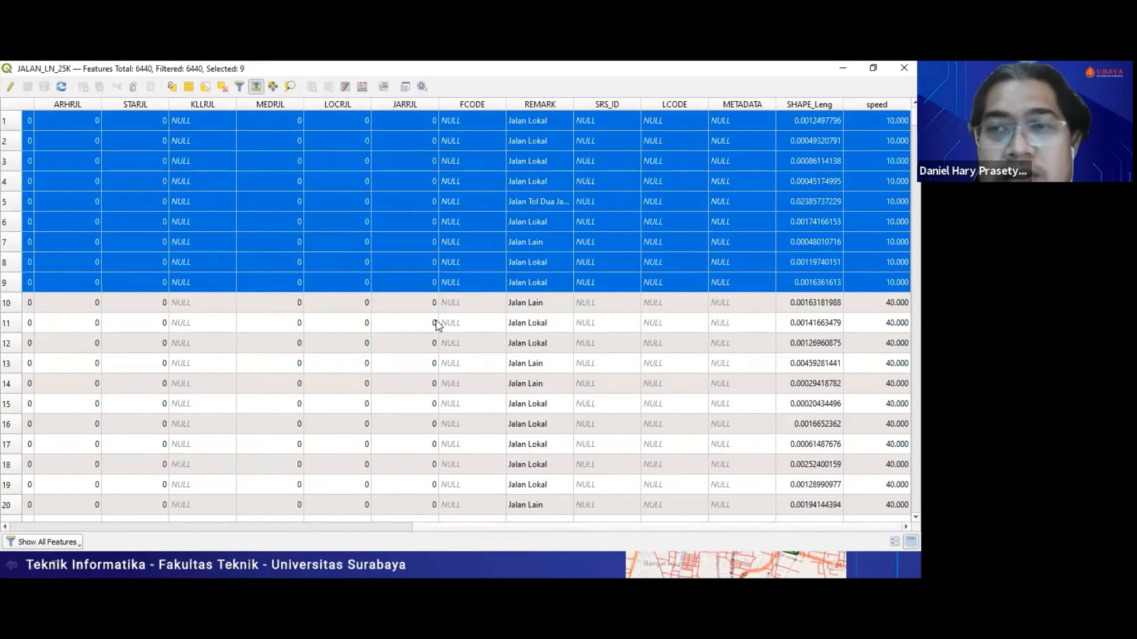
key(alt+Tab)
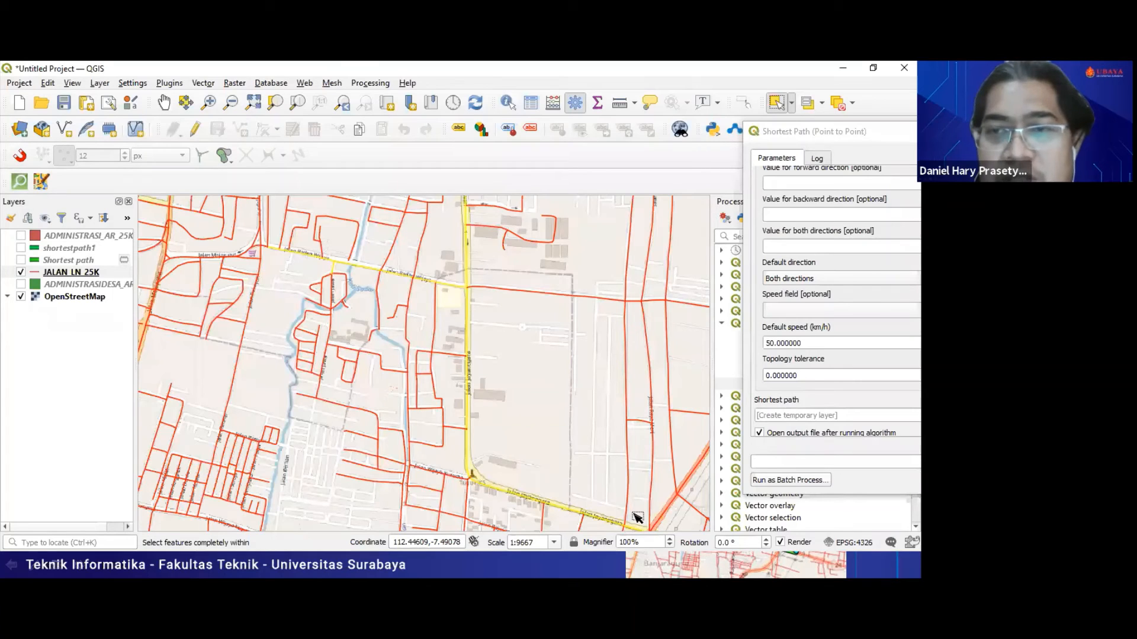
In the Shortest Path (Point to Point) dialog, set the path type to Fastest and the speed field to speed
click(863, 136)
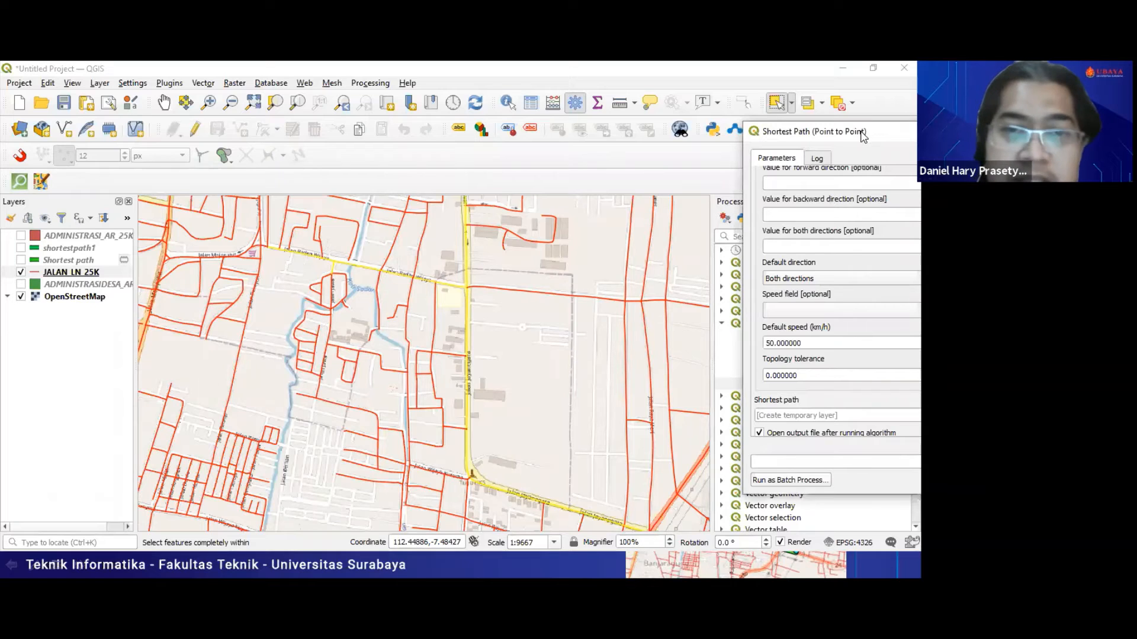
drag(864, 136, 483, 116)
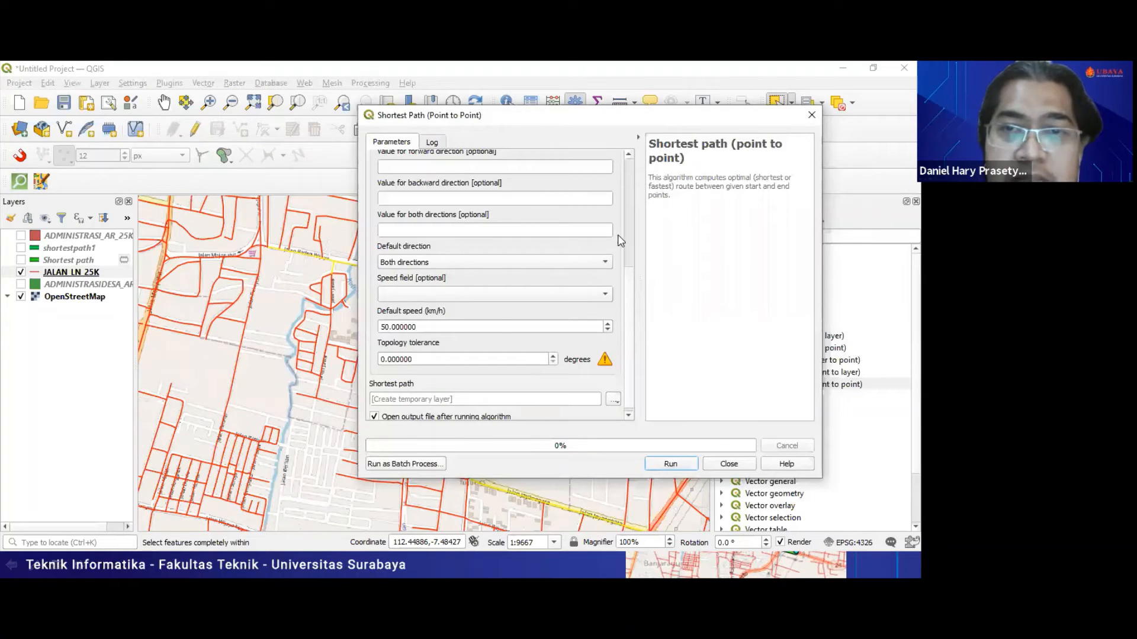
scroll(630, 178, up, 5)
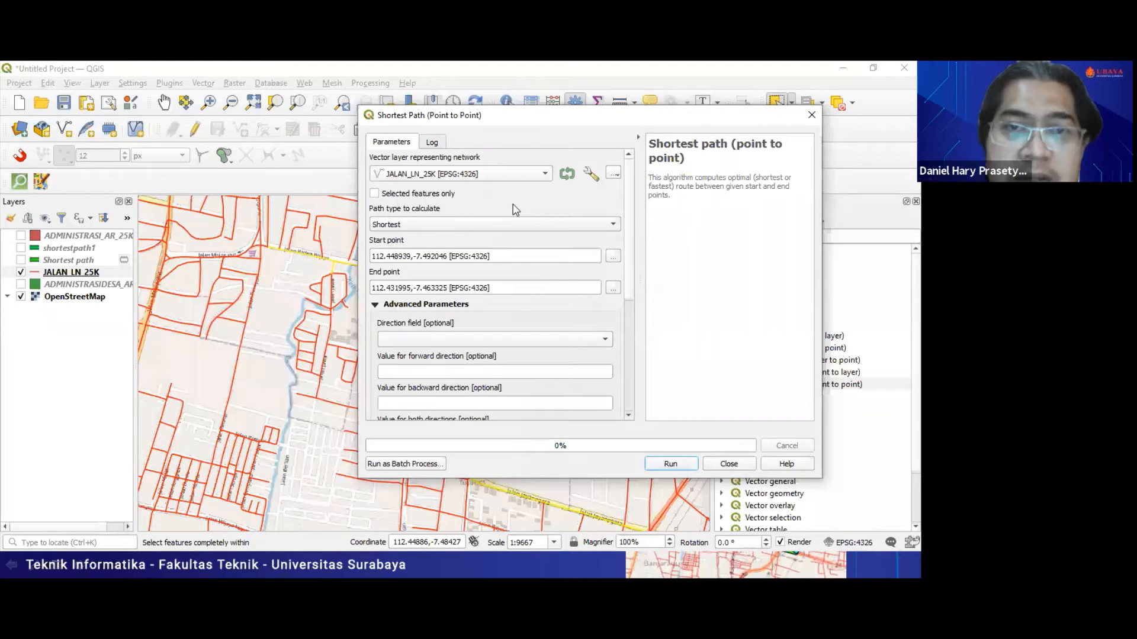
click(477, 224)
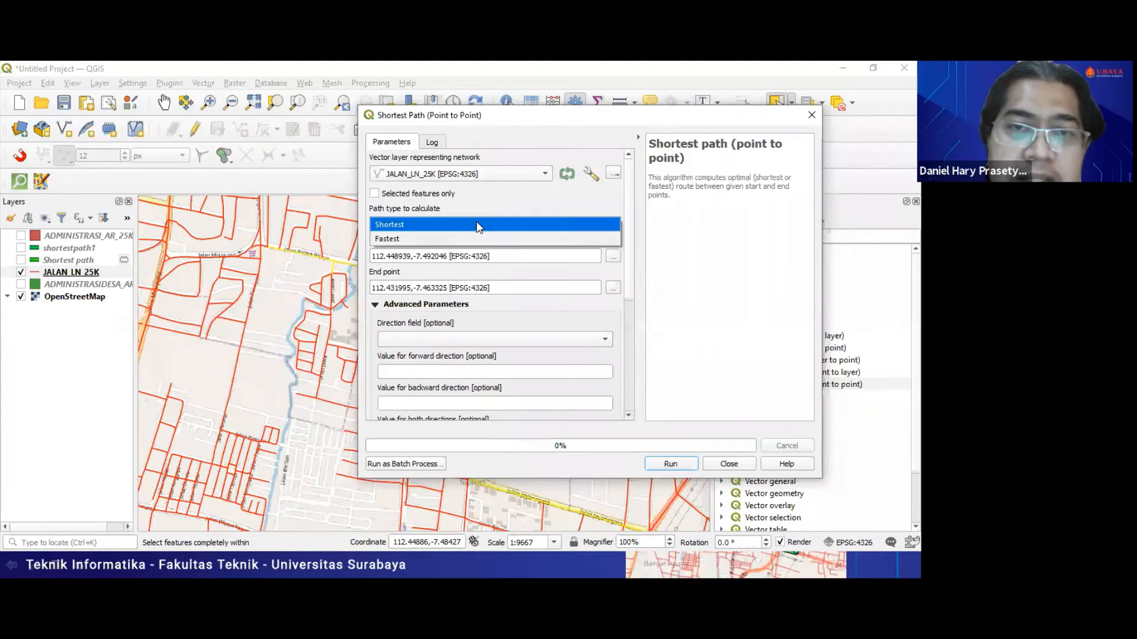
click(413, 238)
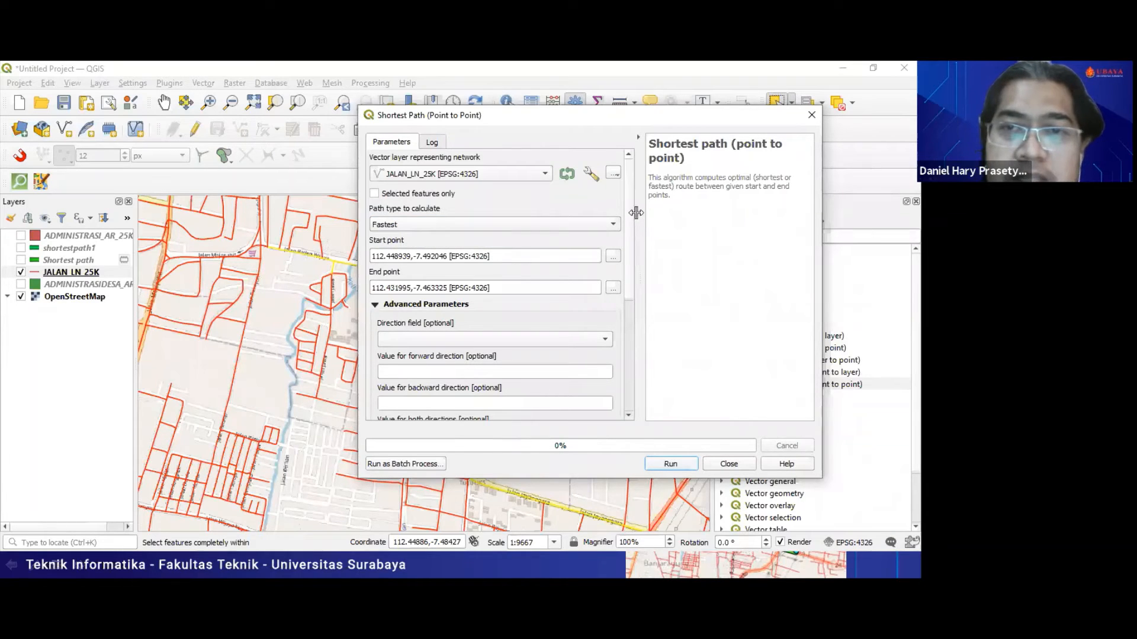
drag(632, 223, 636, 337)
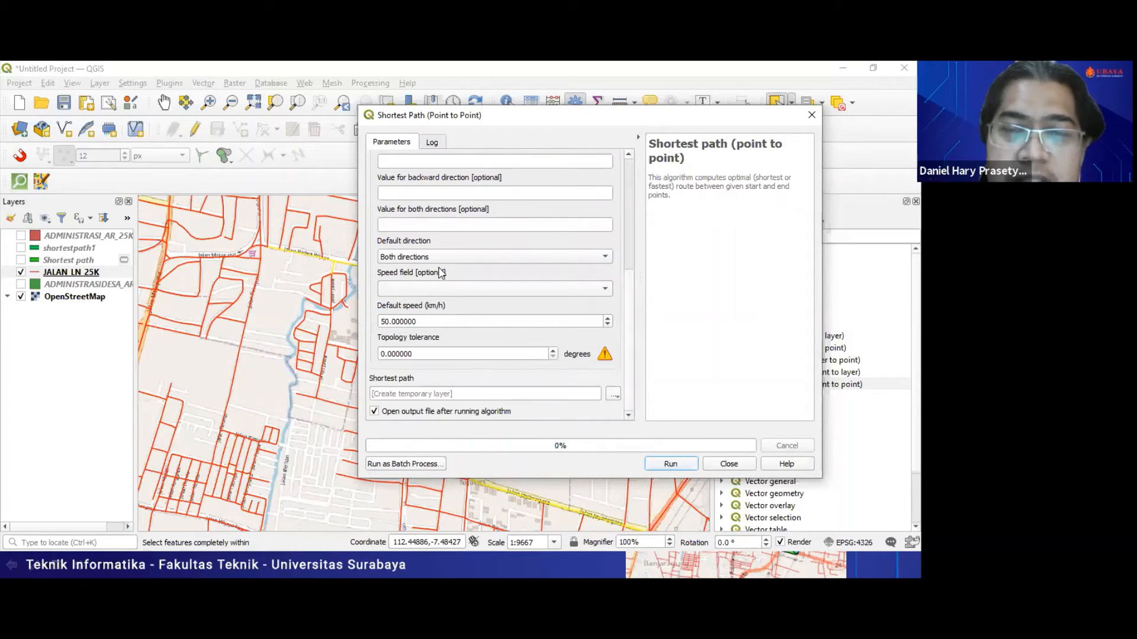
click(603, 291)
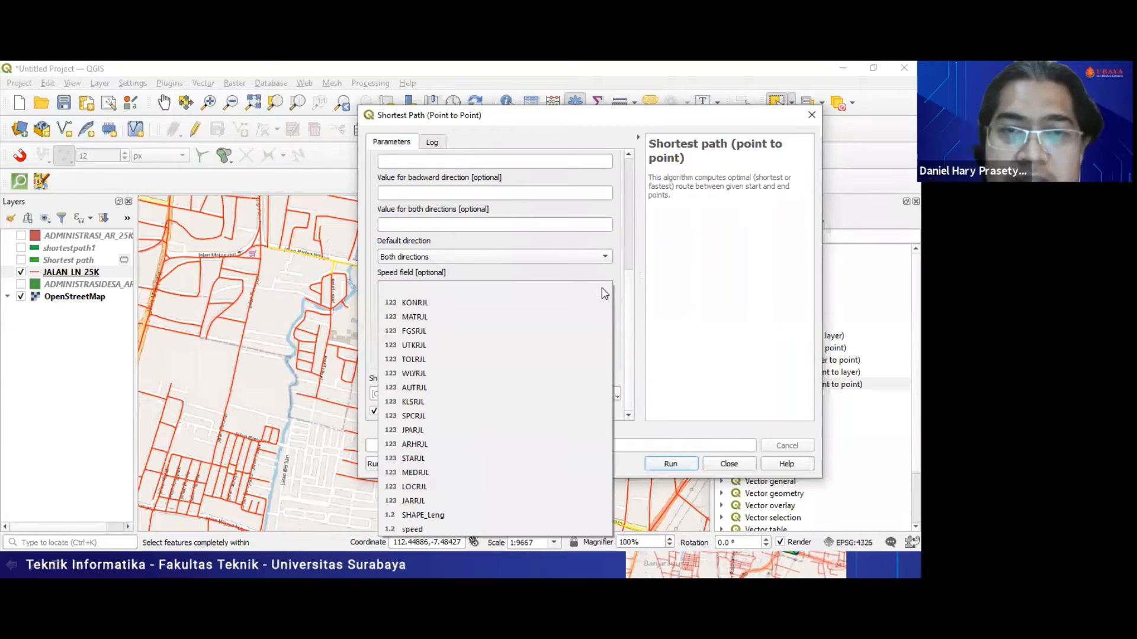
click(412, 528)
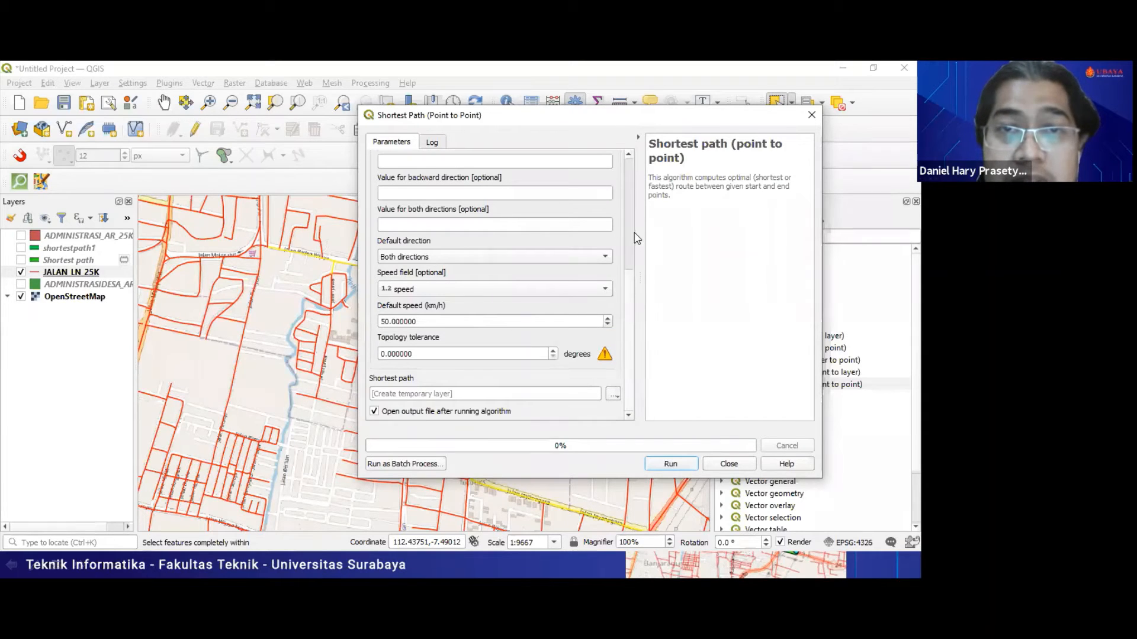
Review the fastest-path parameters, including the path type, start and end points, and the chosen speed field
scroll(634, 228, up, 5)
click(376, 234)
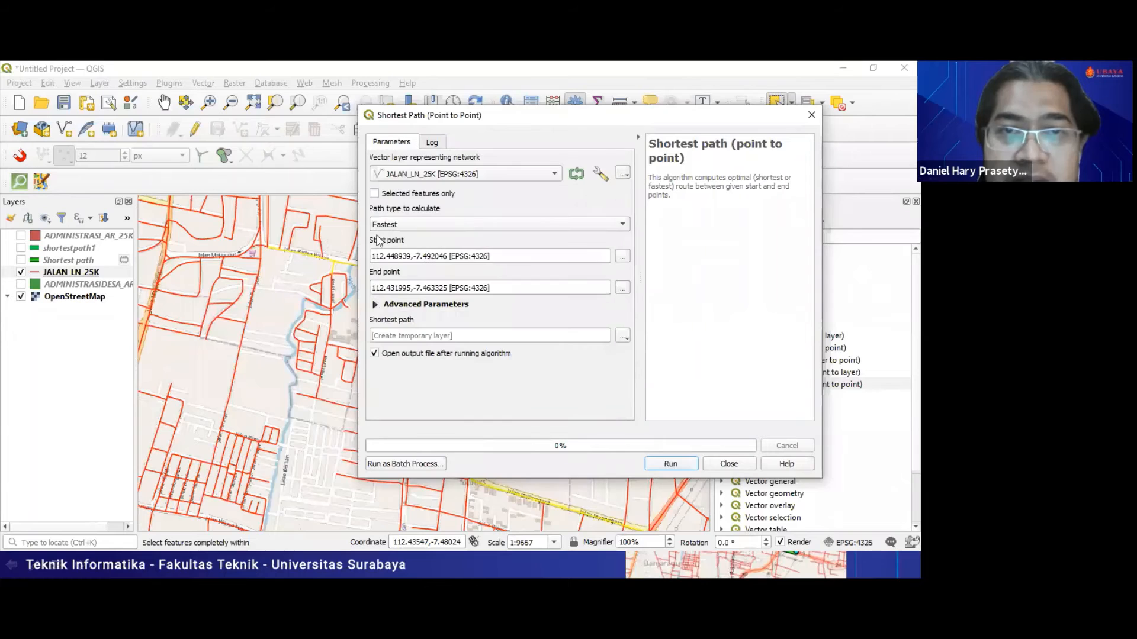
click(376, 304)
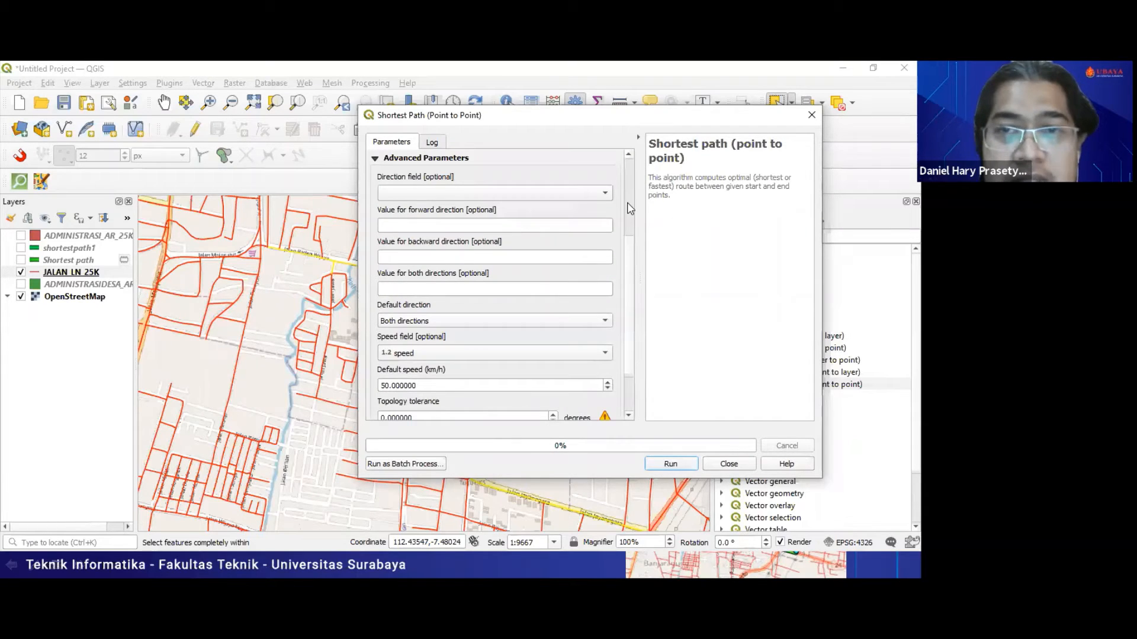
scroll(630, 207, up, 3)
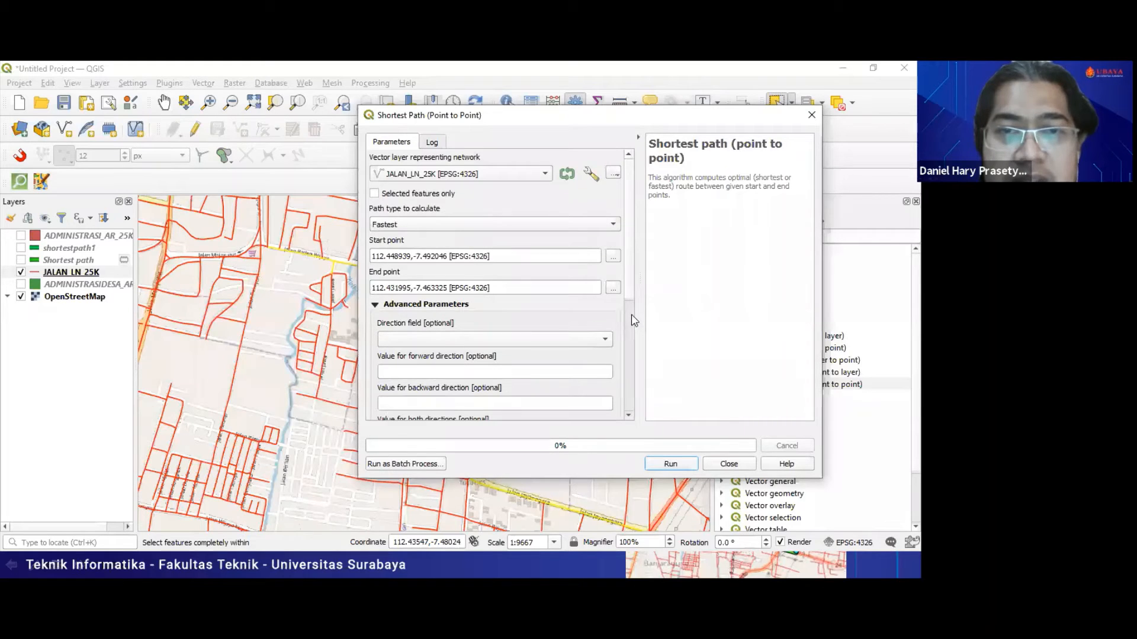
scroll(635, 320, down, 5)
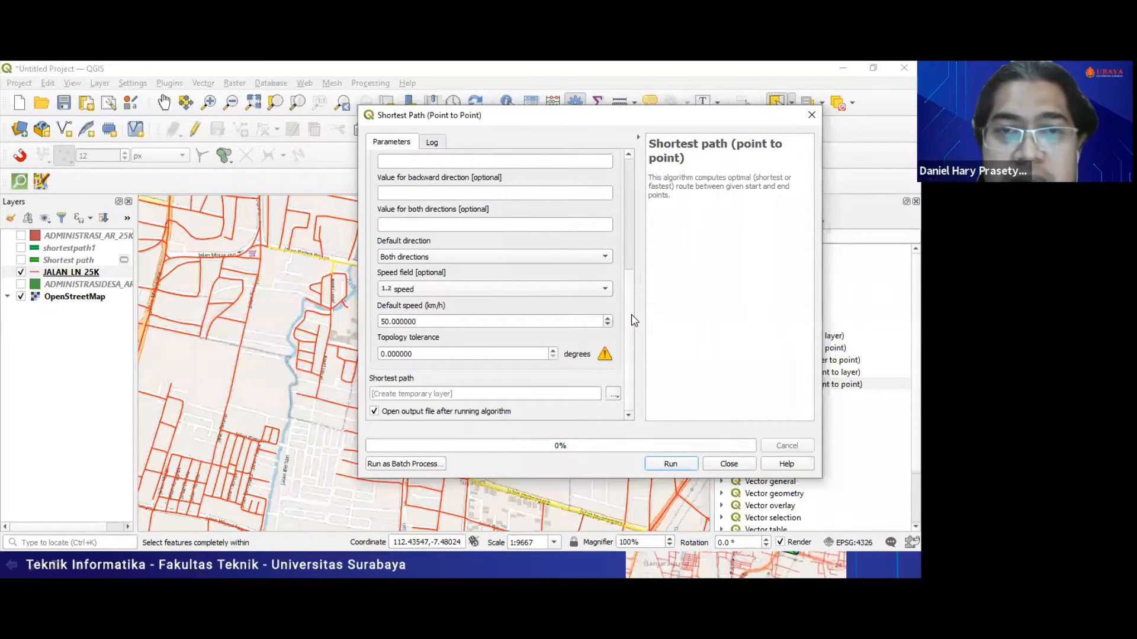
scroll(629, 274, up, 3)
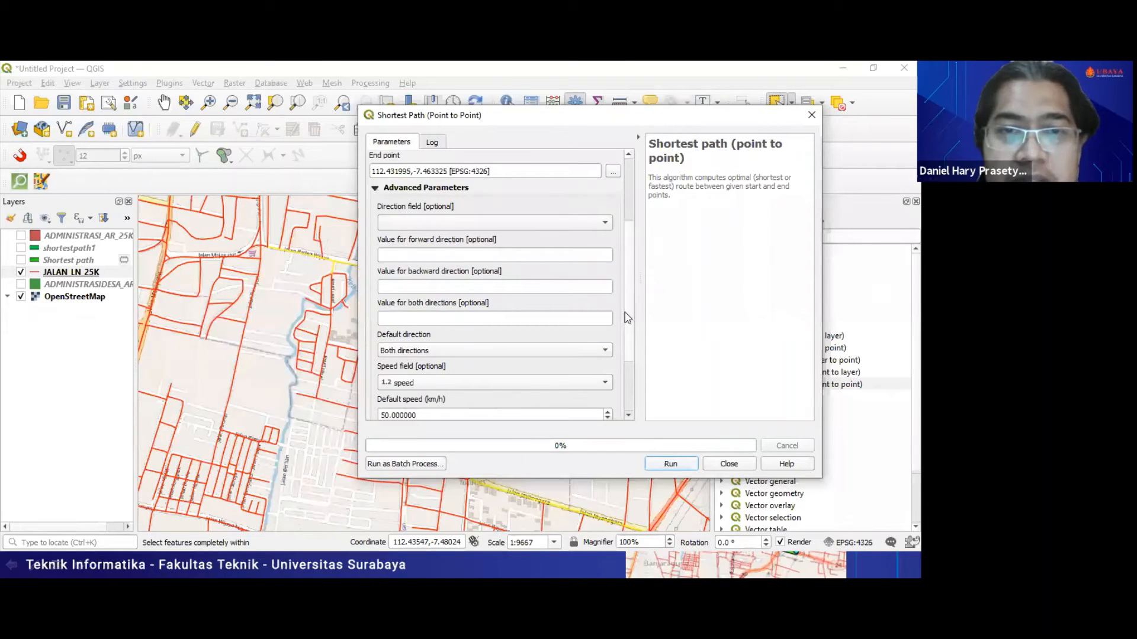
scroll(633, 317, down, 3)
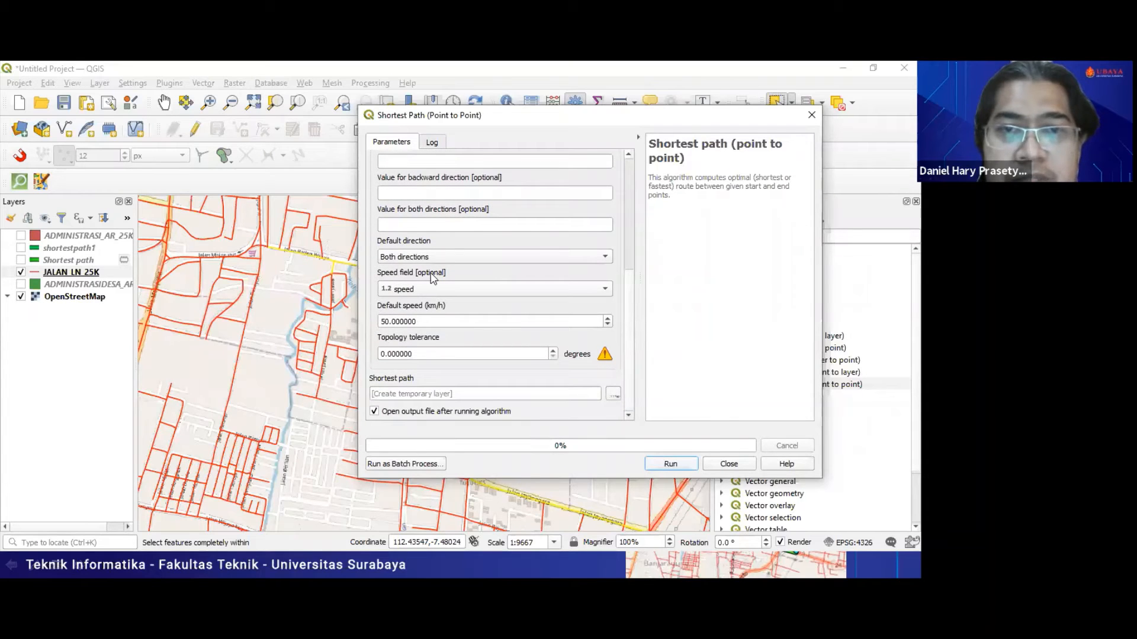
click(610, 289)
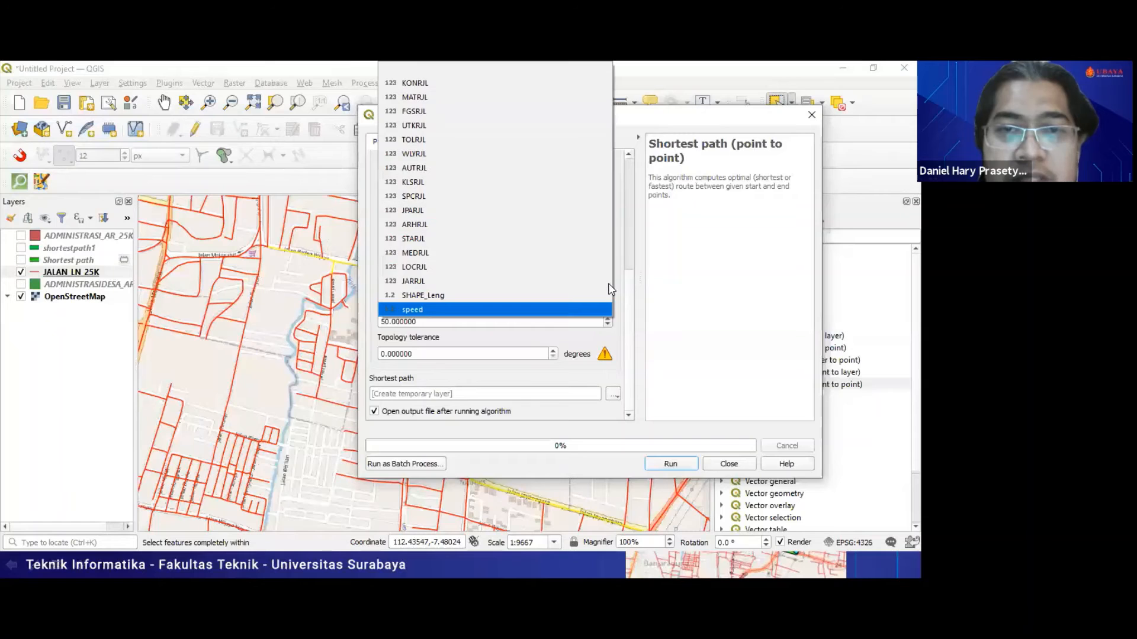
click(514, 309)
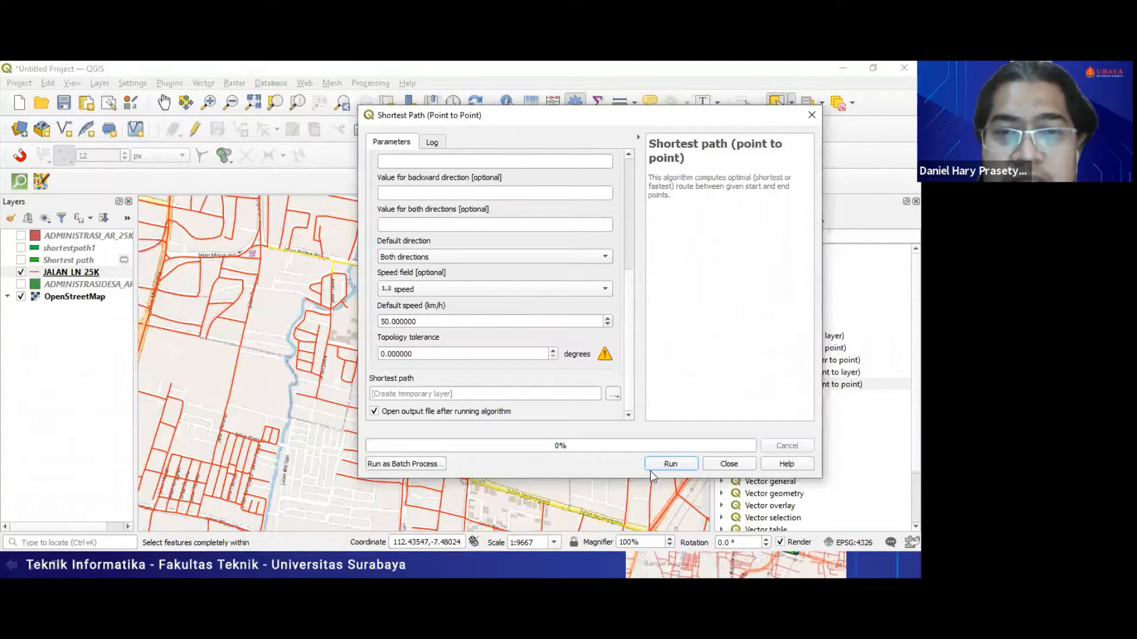
Run the fastest-path calculation, move the dialog off the map, and zoom out to the whole route area
click(669, 467)
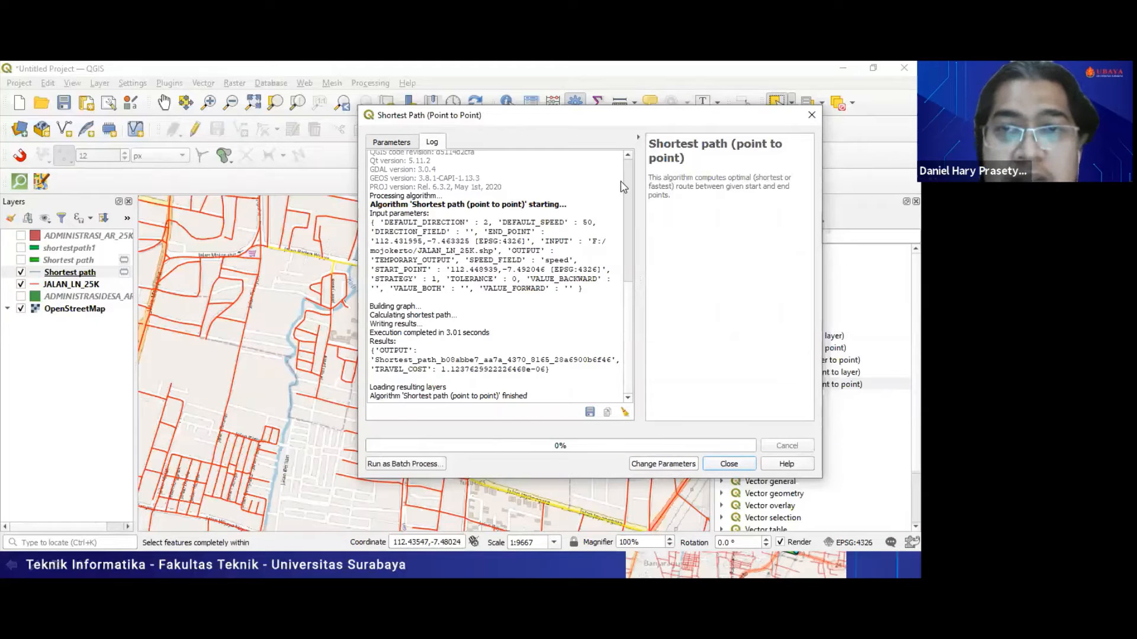
drag(396, 117, 847, 161)
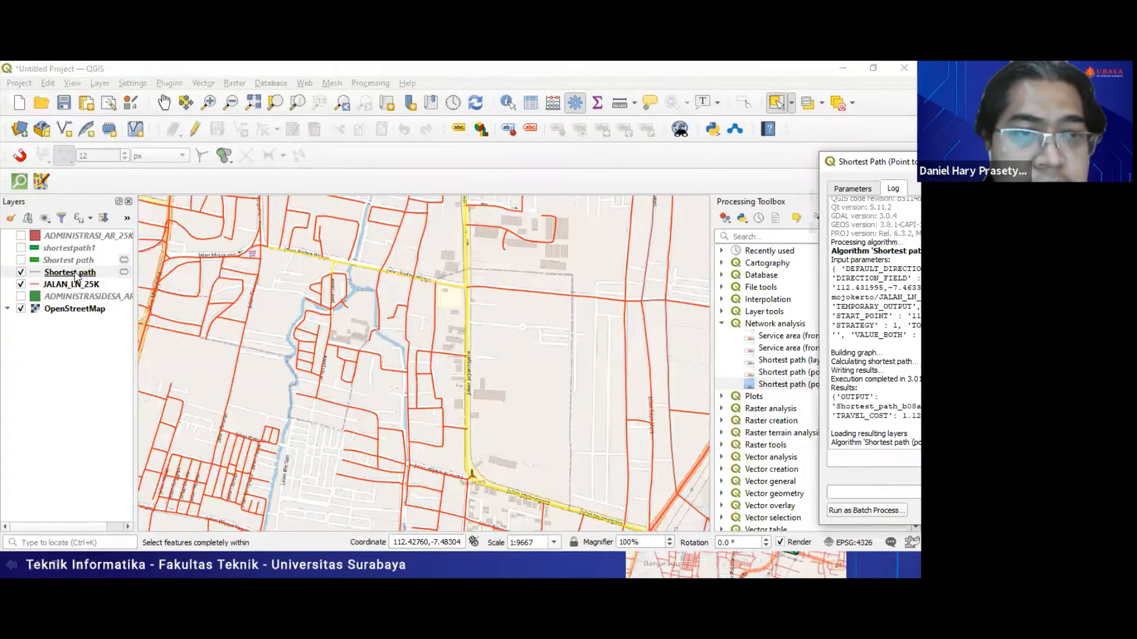
click(232, 103)
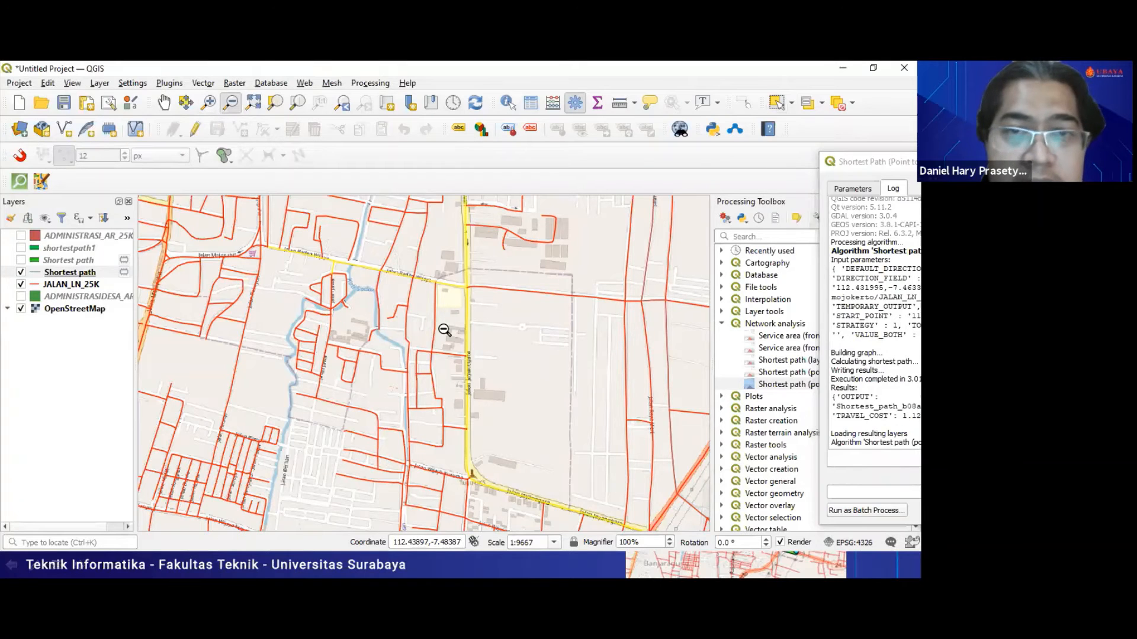
click(445, 331)
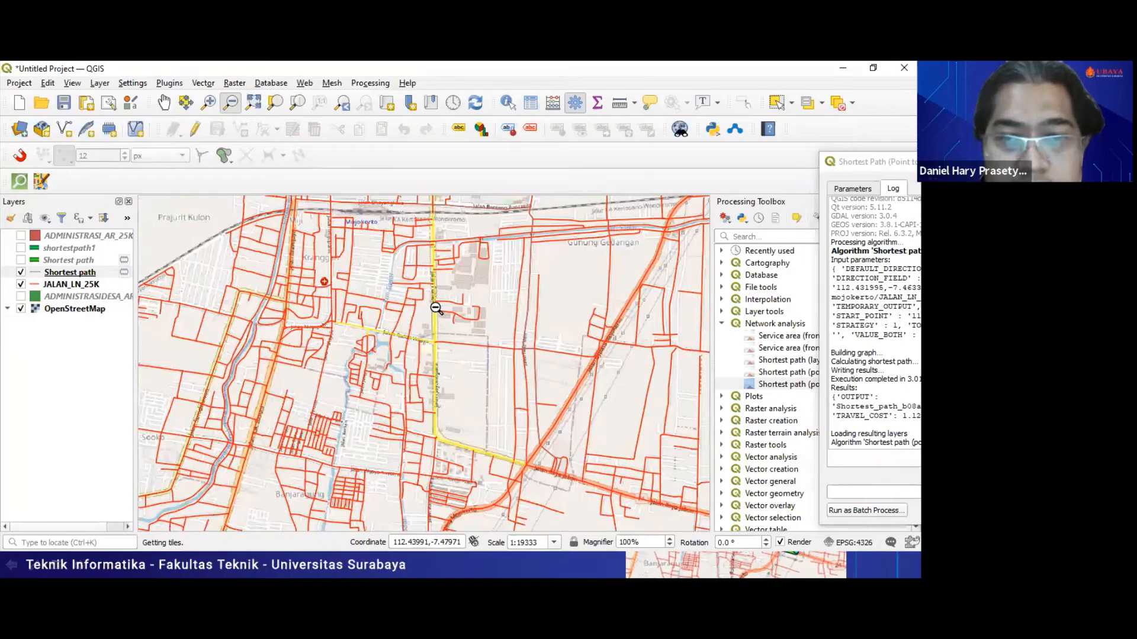
click(470, 308)
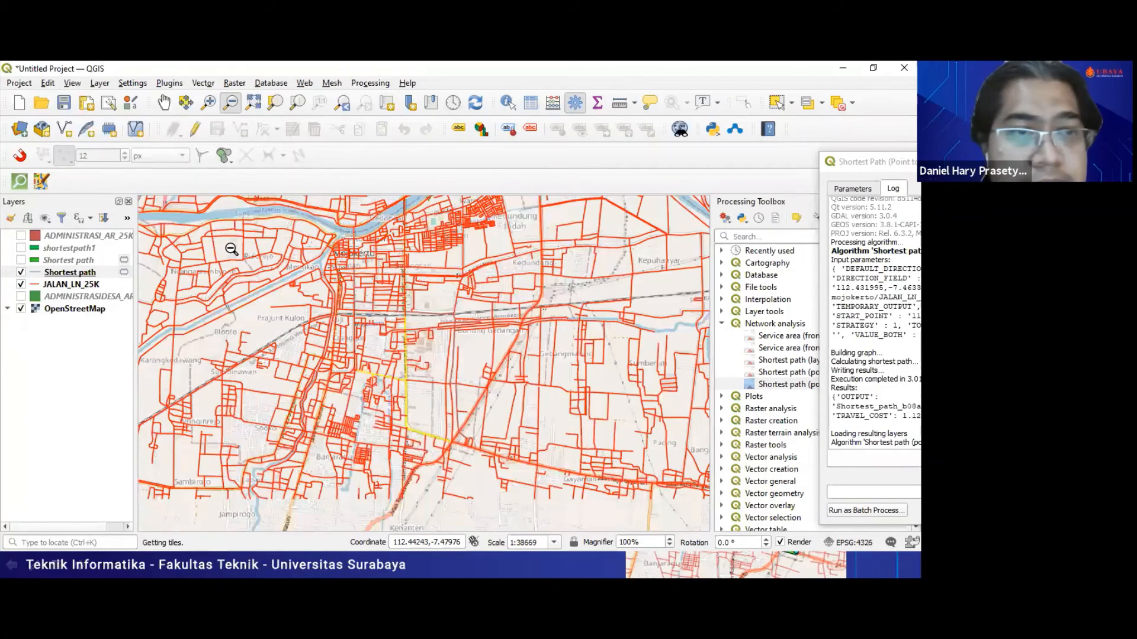
Style the new Shortest path layer with the topo main road symbol in cyan #08ffe5
double_click(40, 273)
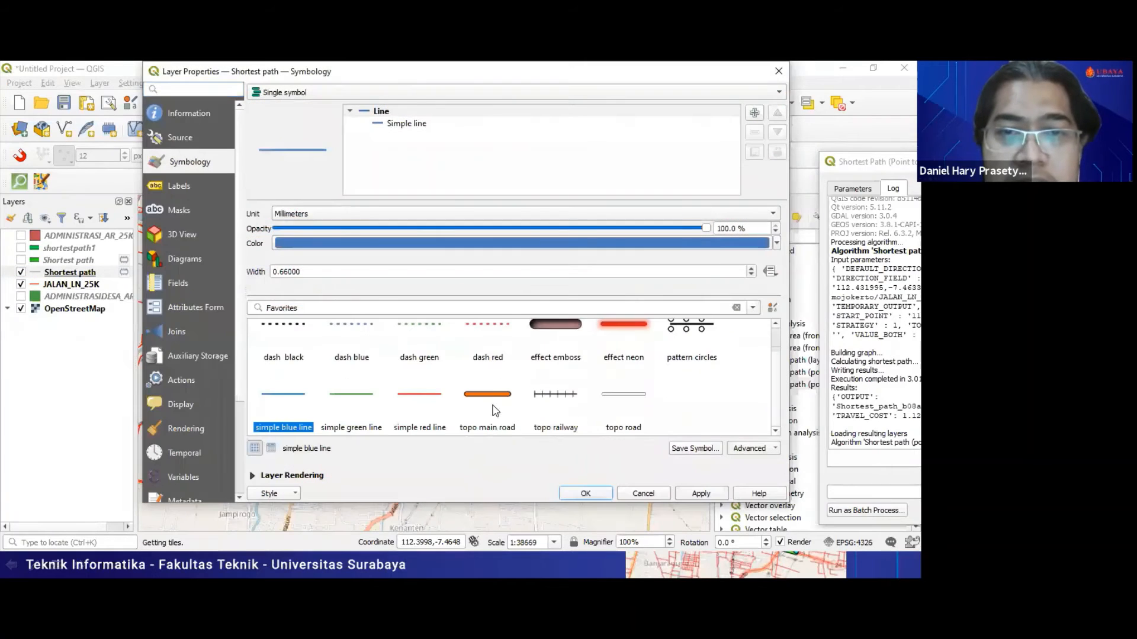
click(494, 402)
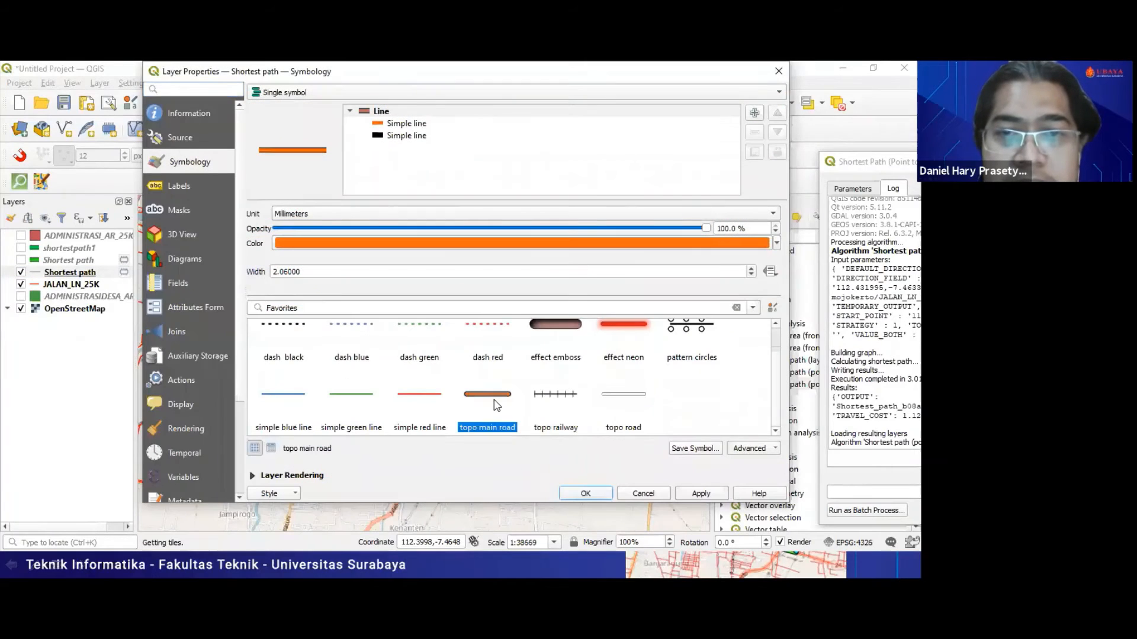
click(728, 239)
click(380, 234)
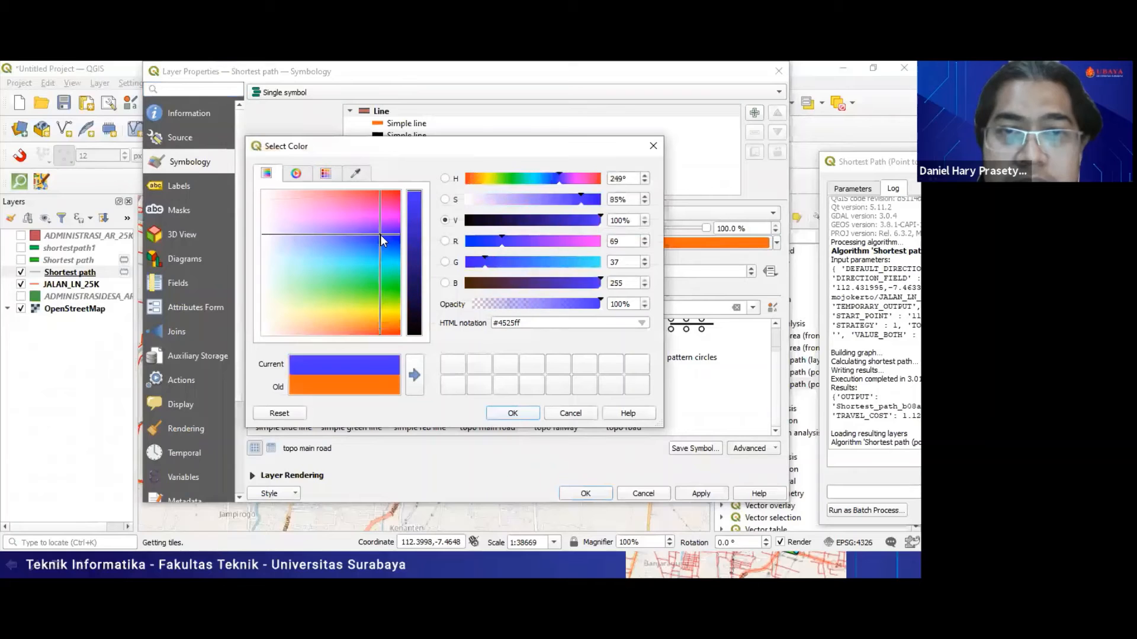
click(385, 264)
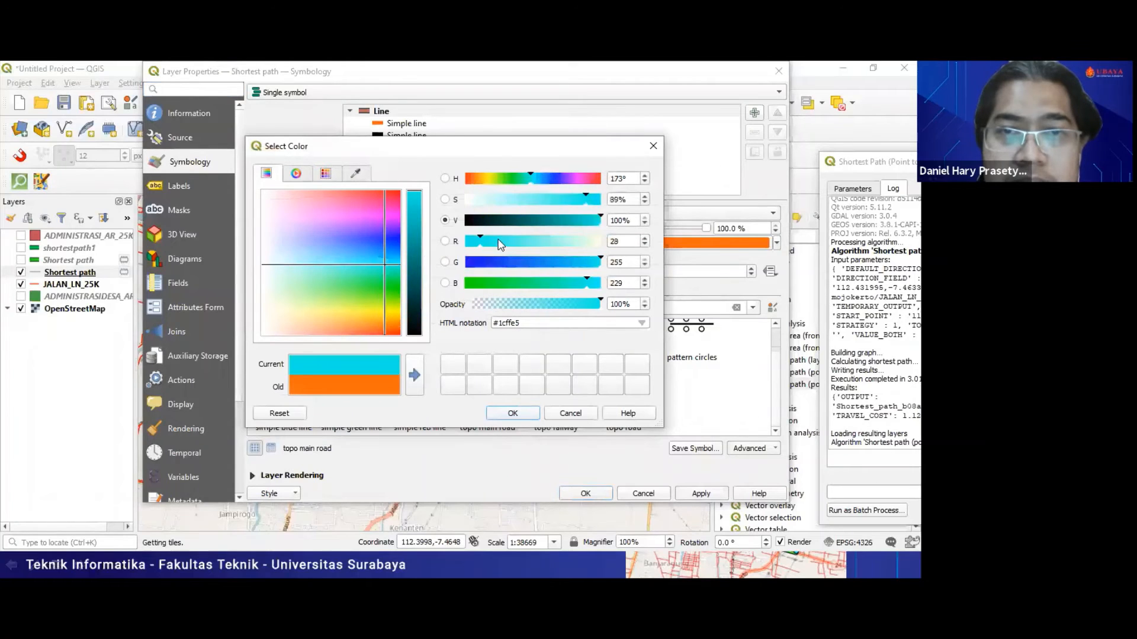
click(470, 245)
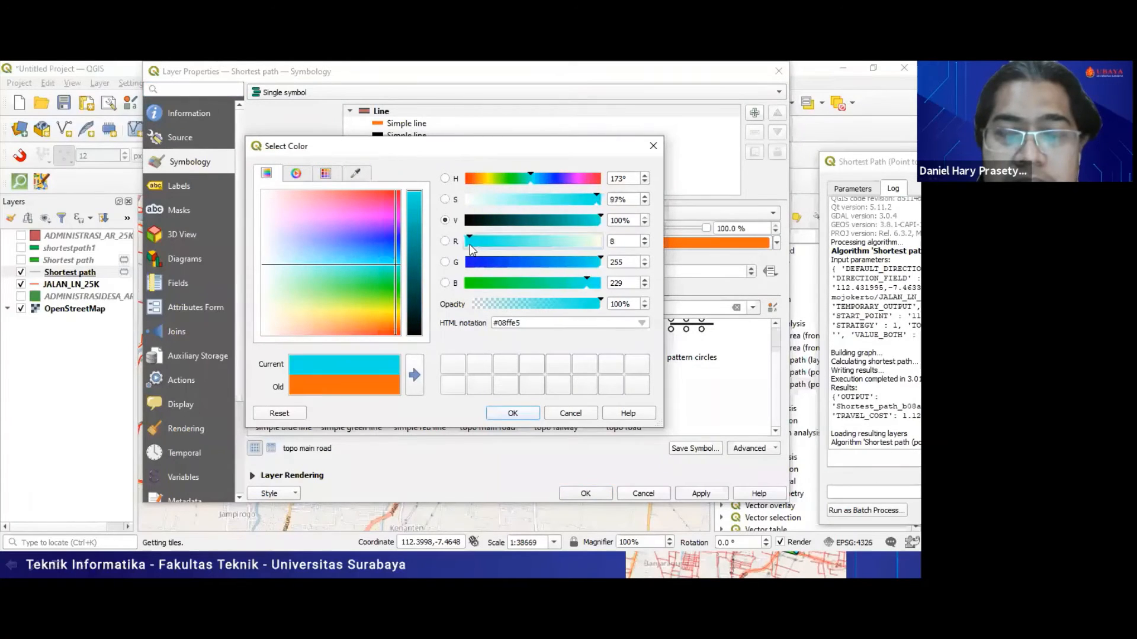
click(523, 411)
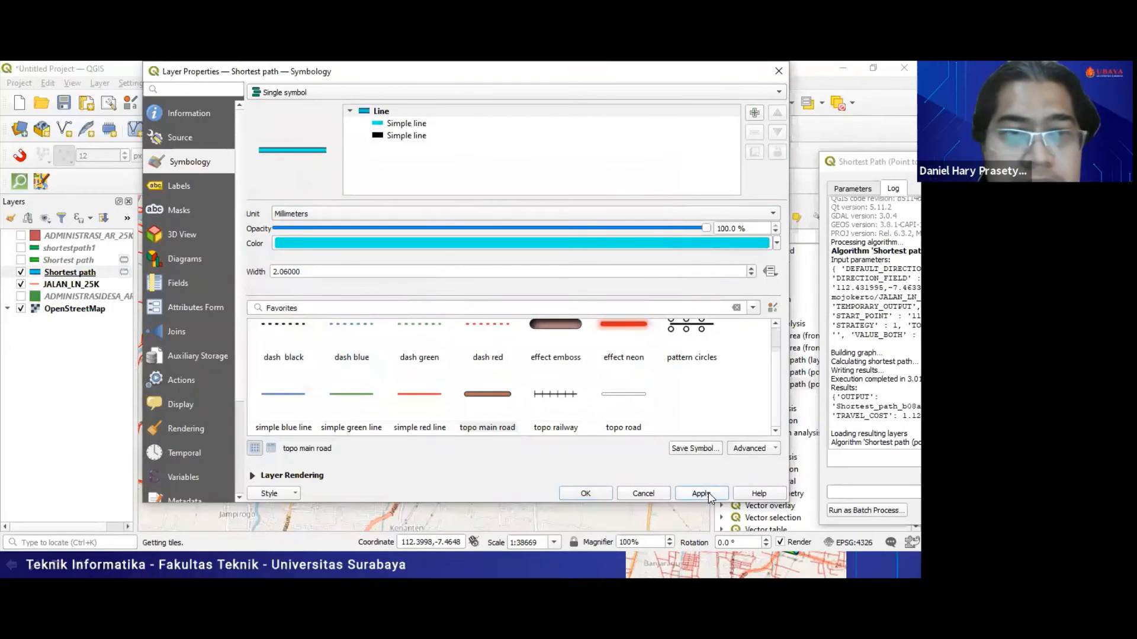
click(585, 495)
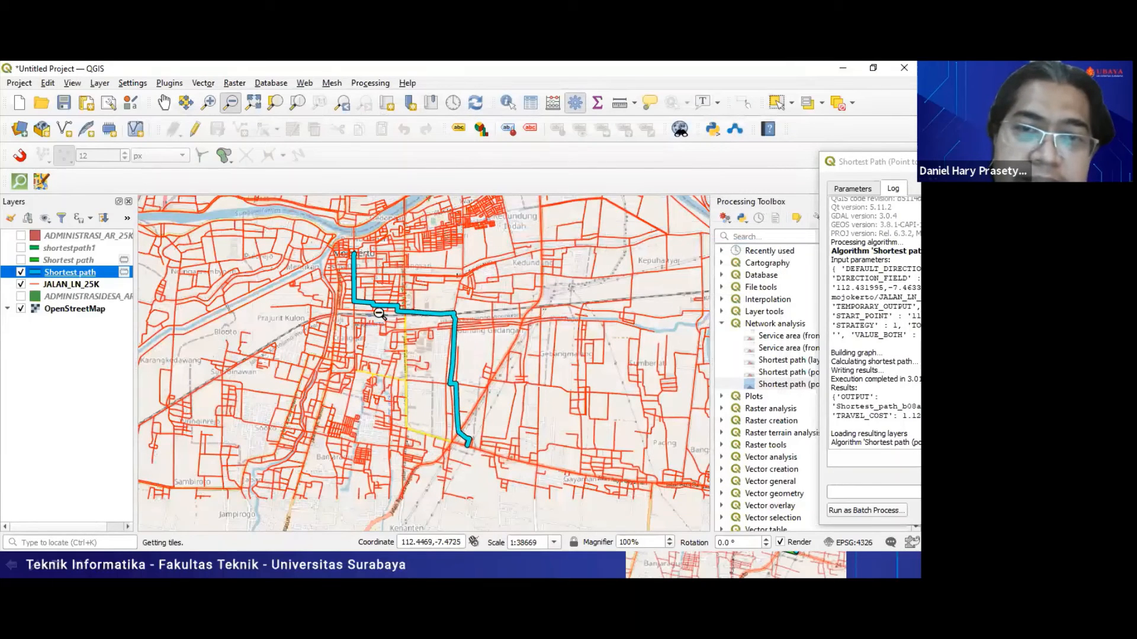
Clear the road selection and show the shortestpath1 layer to compare the earlier route with the new fastest route
click(21, 261)
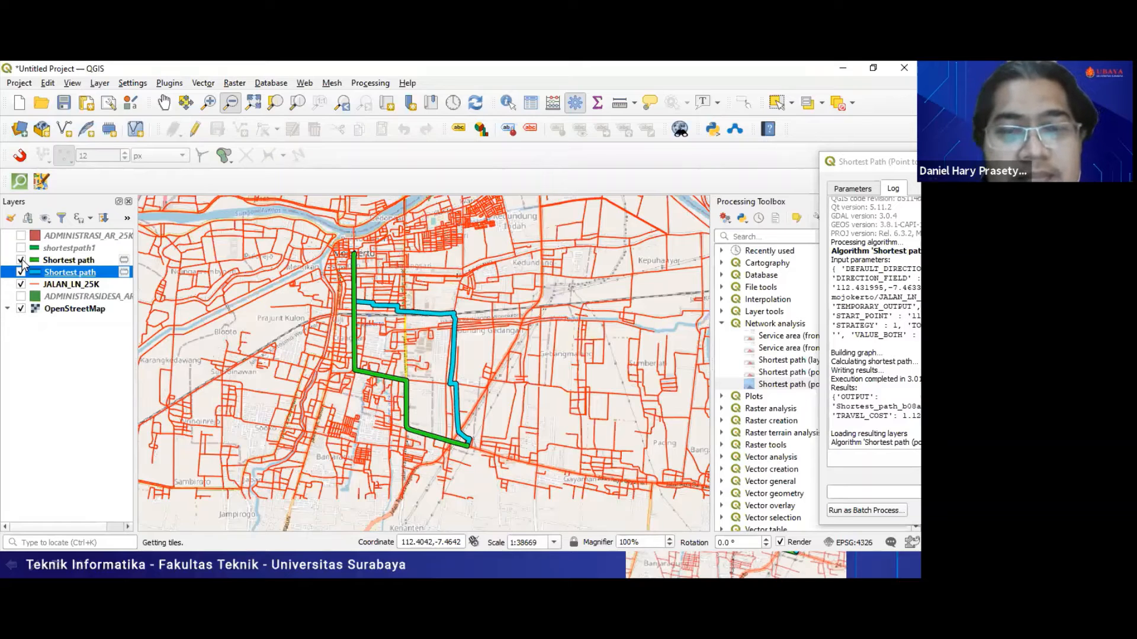
click(22, 261)
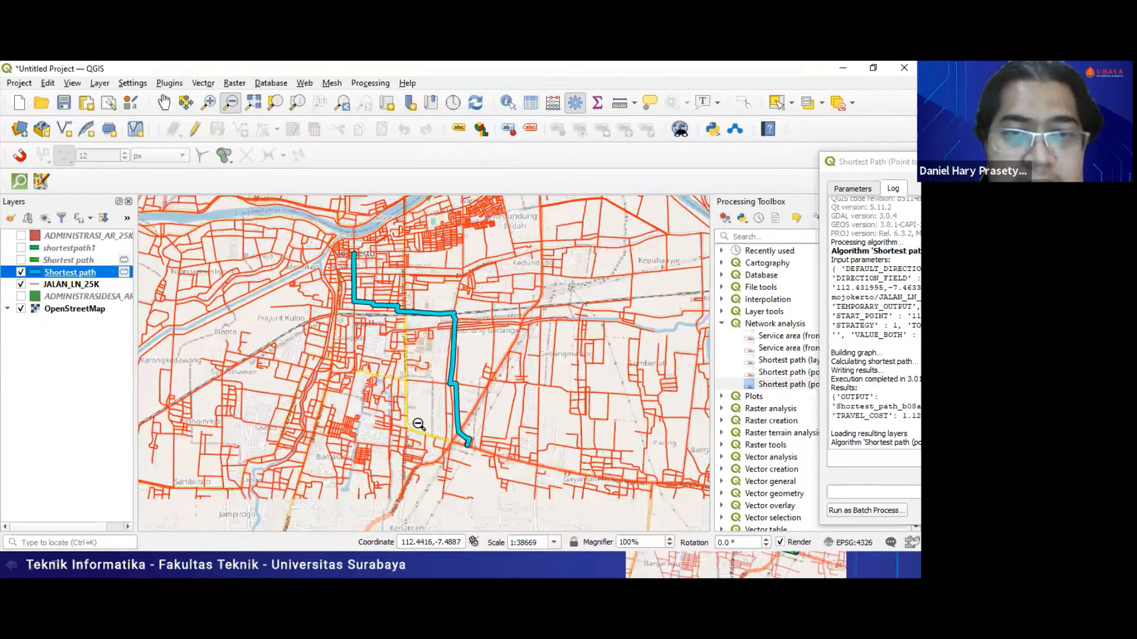
click(839, 112)
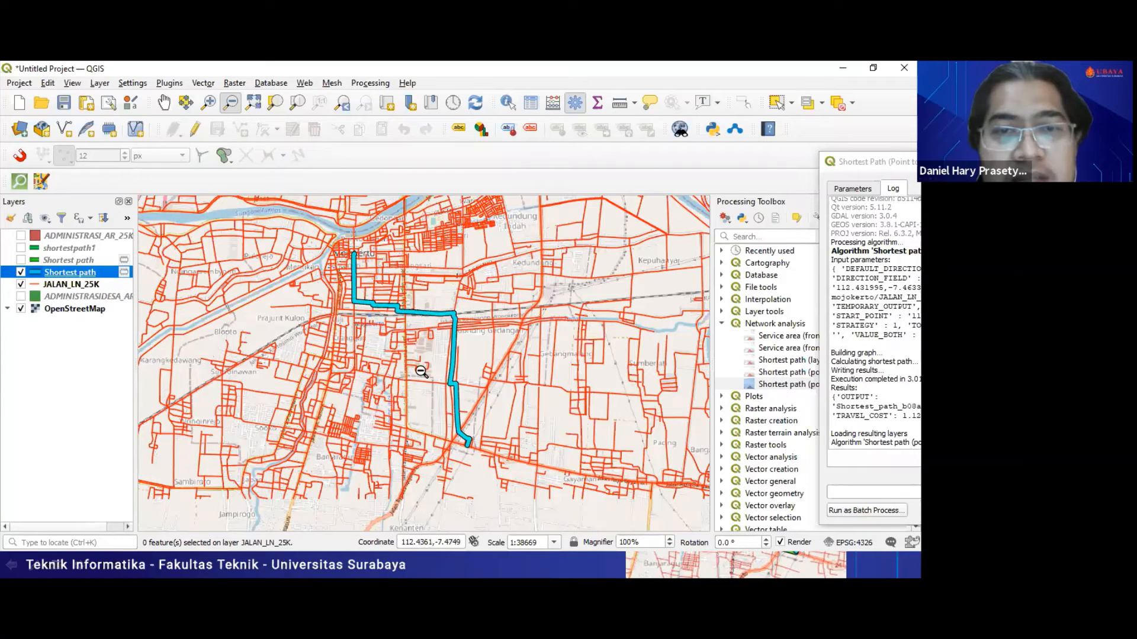
click(21, 248)
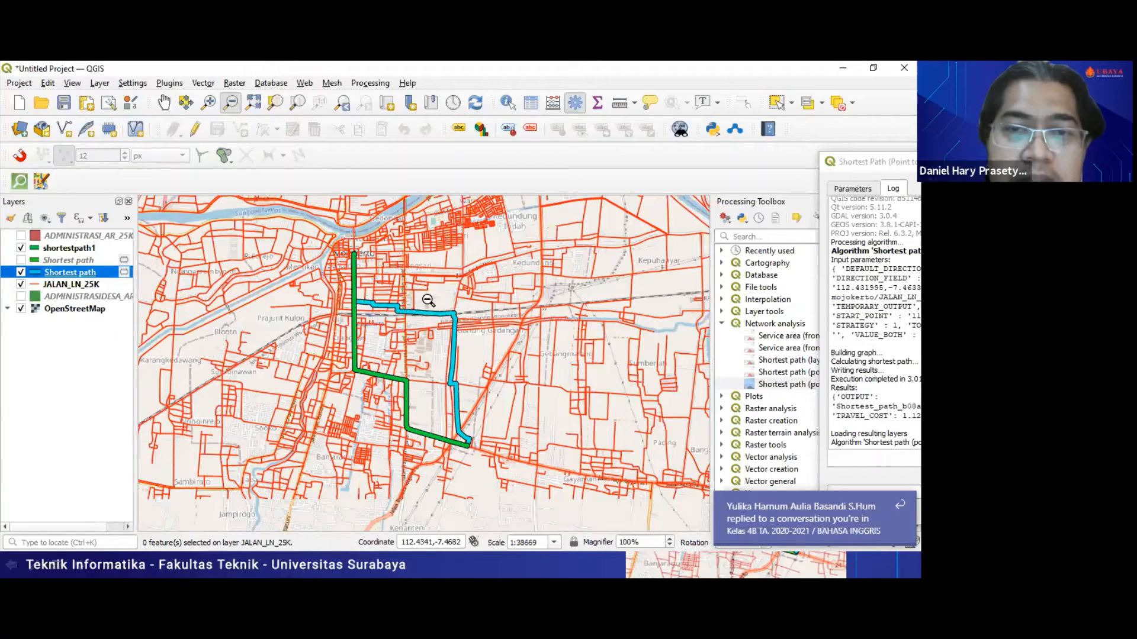
Compare the green and cyan routes on the map with the reference routes on the Speed time slide
key(alt+Tab)
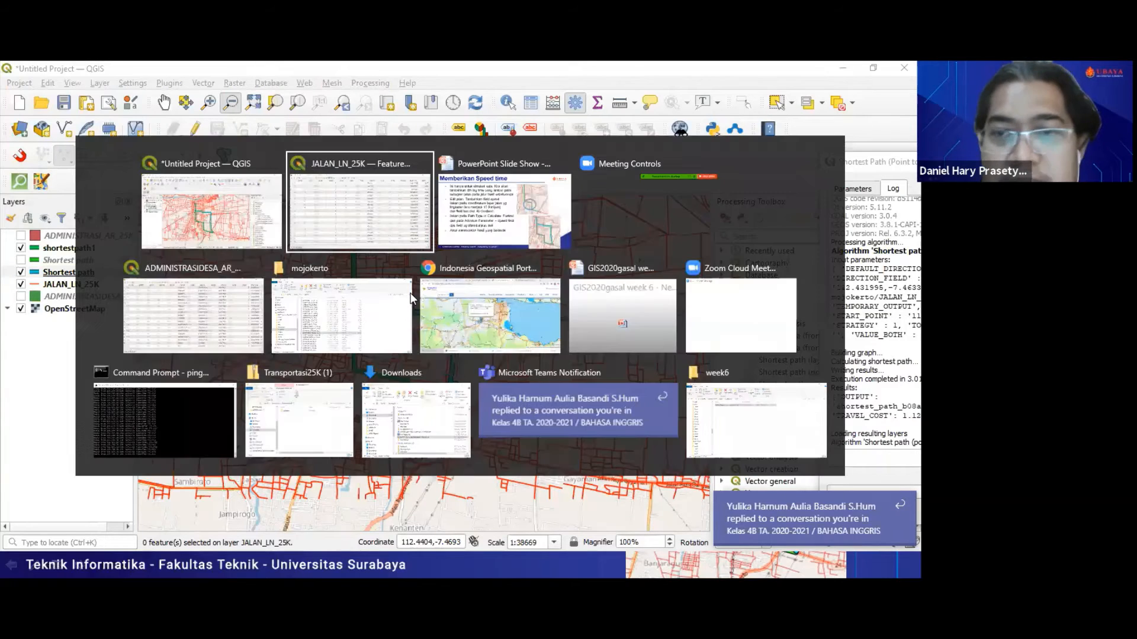
key(alt+Tab)
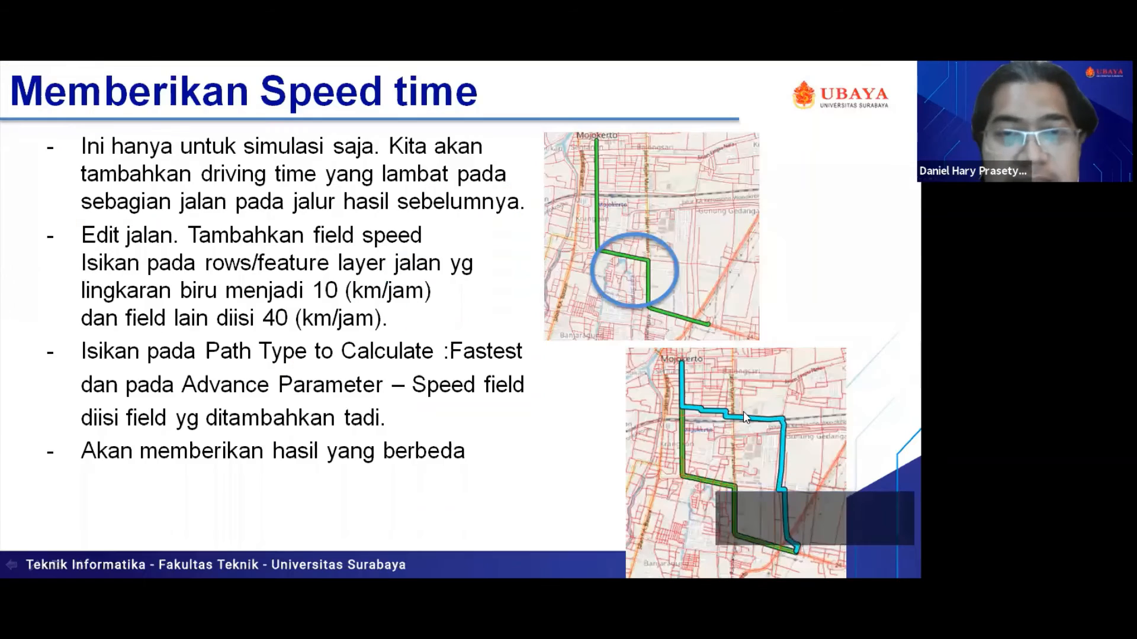
key(alt+Tab)
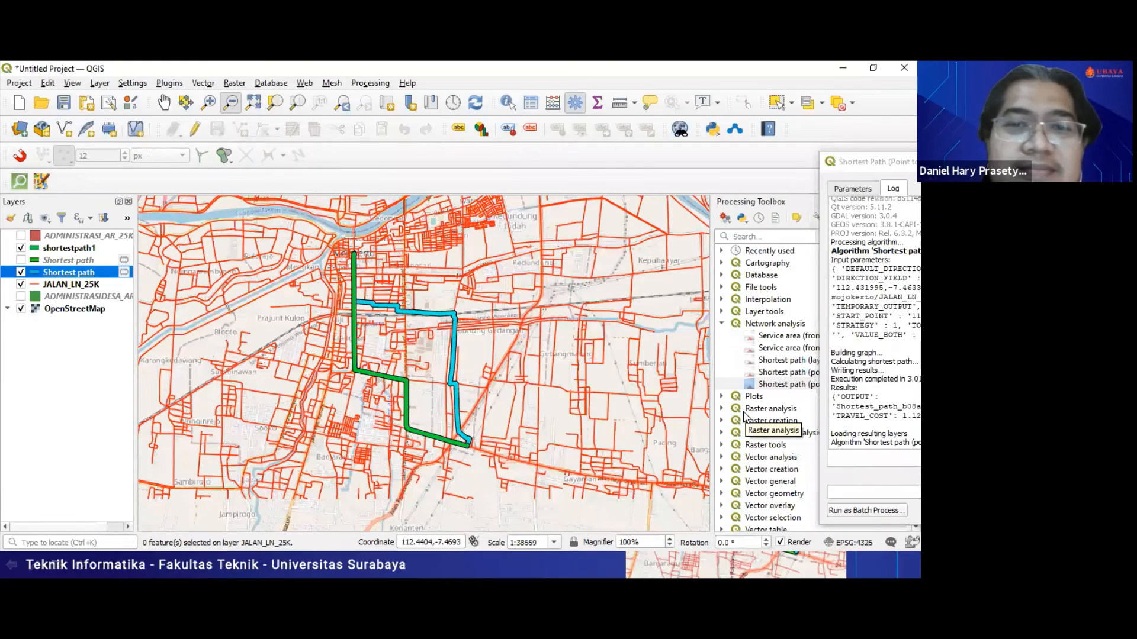
key(alt+Tab)
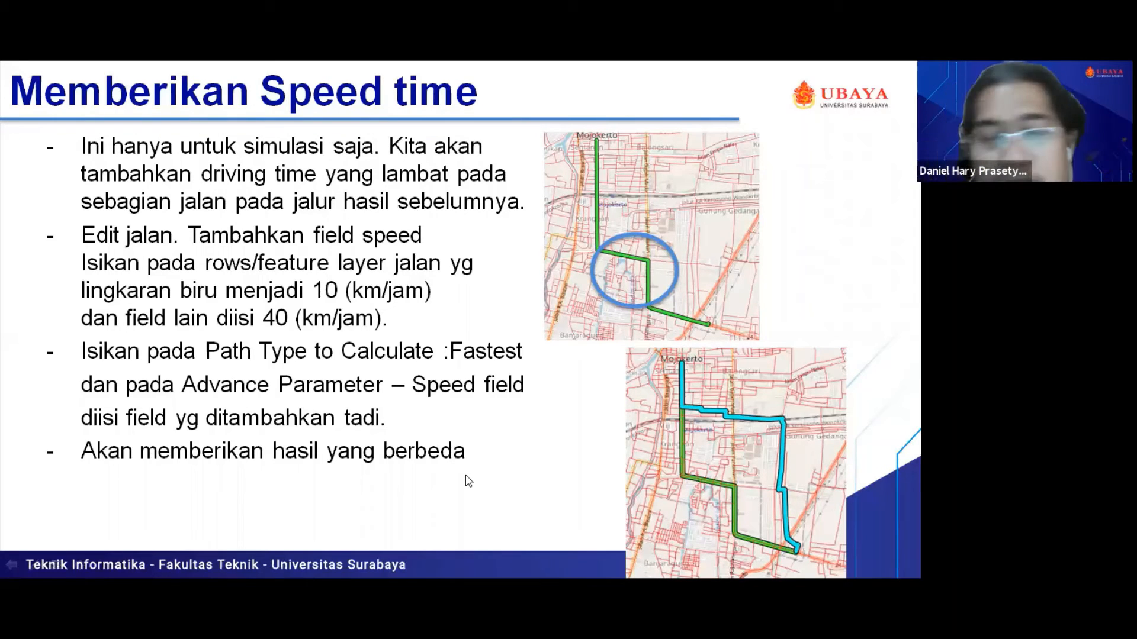
key(alt+Tab)
Hide the shortestpath1 layer and examine the northern part of the cyan fastest route up close, including its turn above Mojokerto station
click(22, 248)
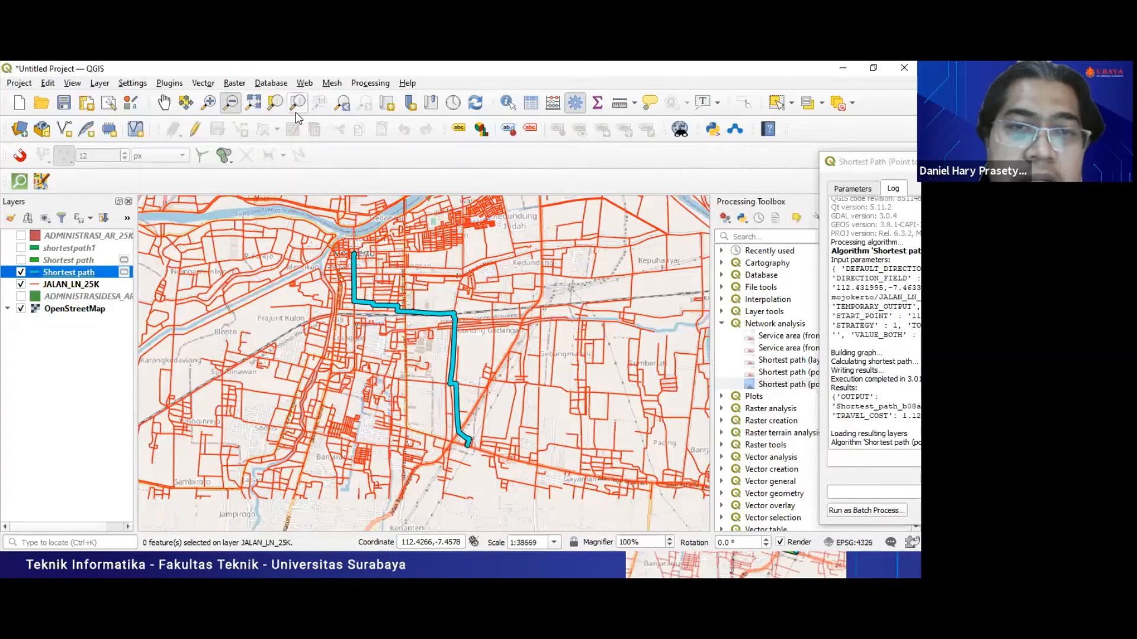
click(208, 102)
drag(336, 243, 406, 339)
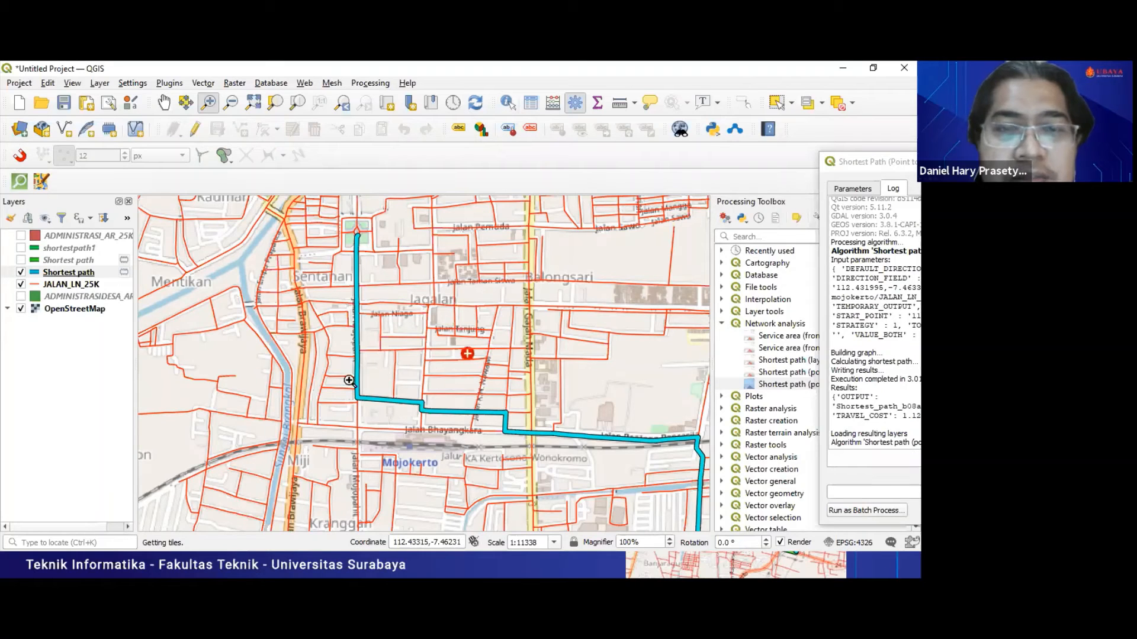
click(230, 104)
click(357, 318)
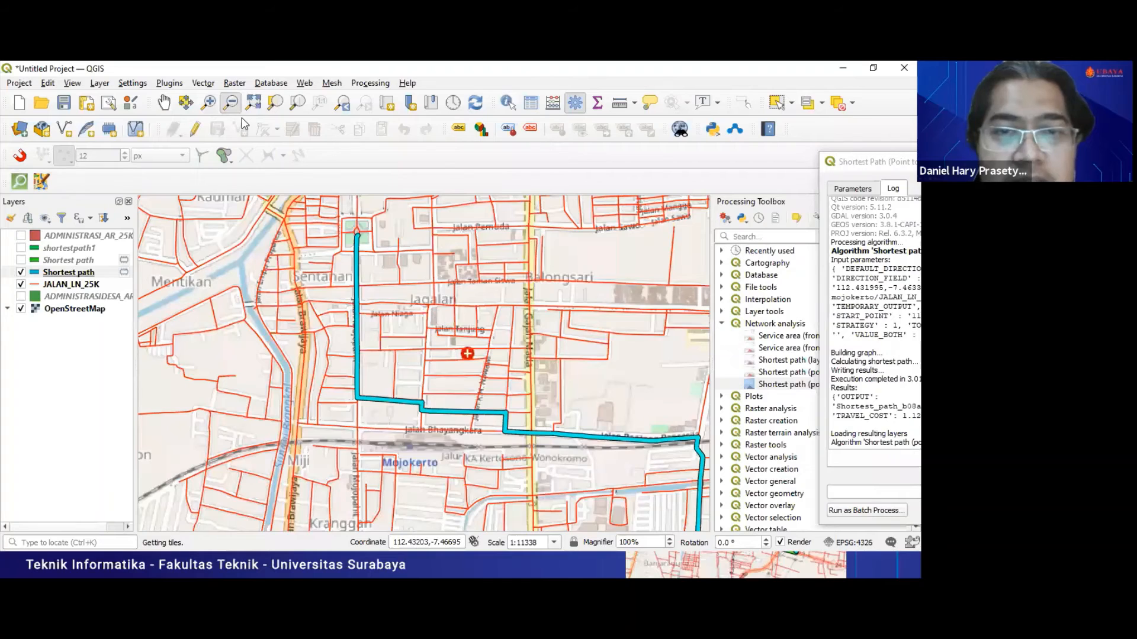
click(212, 107)
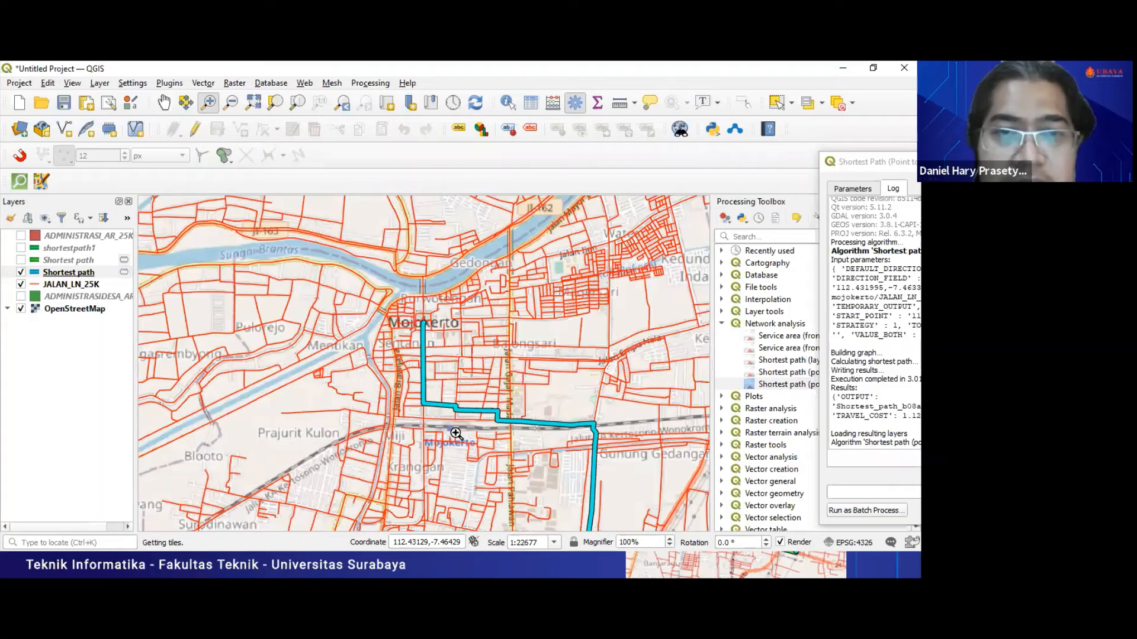
drag(394, 322, 473, 435)
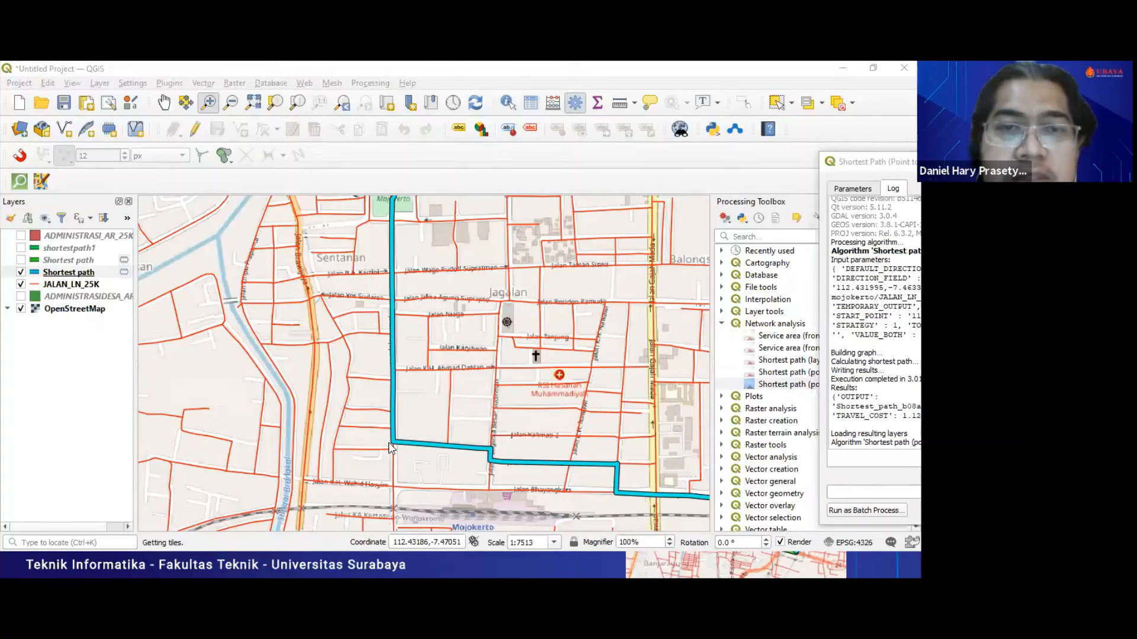
key(alt+Tab)
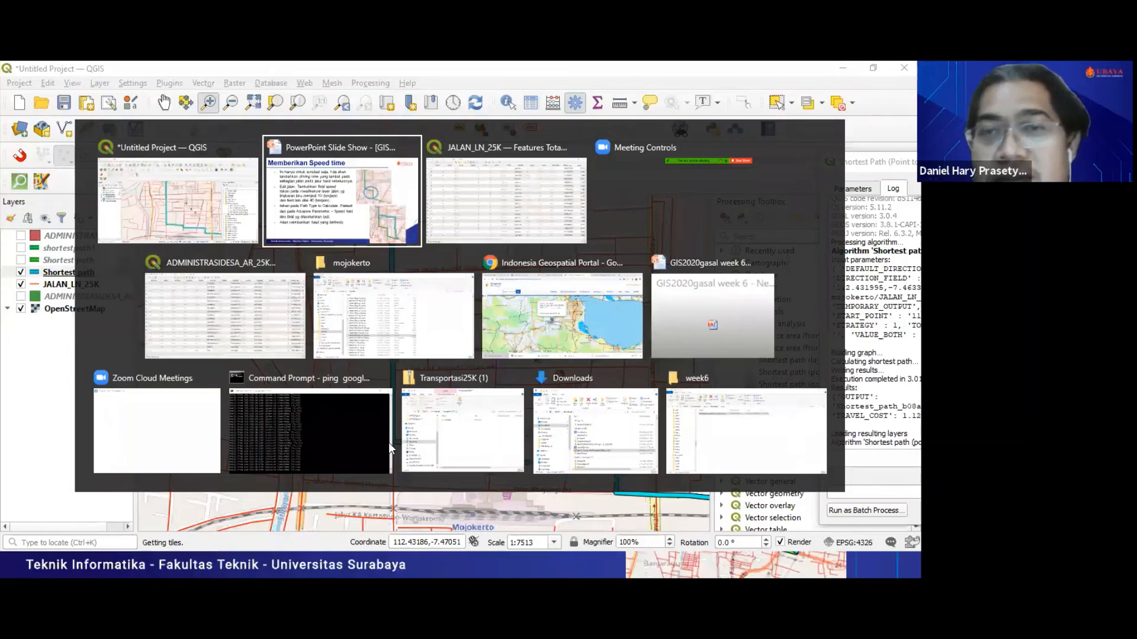
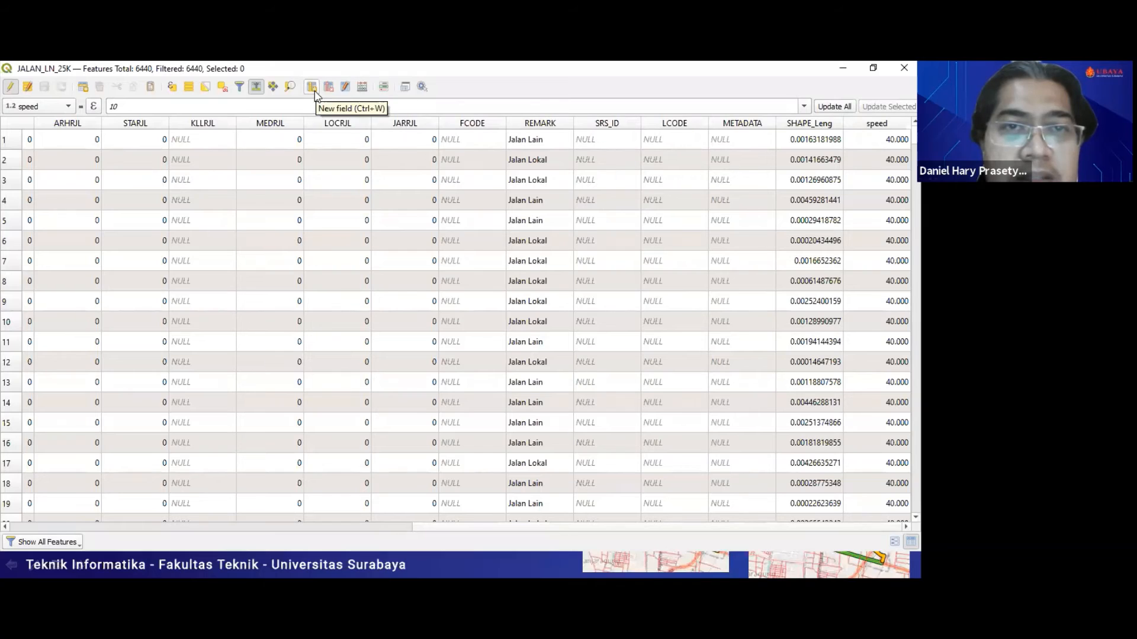
Add a Text (string) field named arah with length 10 to the JALAN_LN_25K attribute table
click(315, 93)
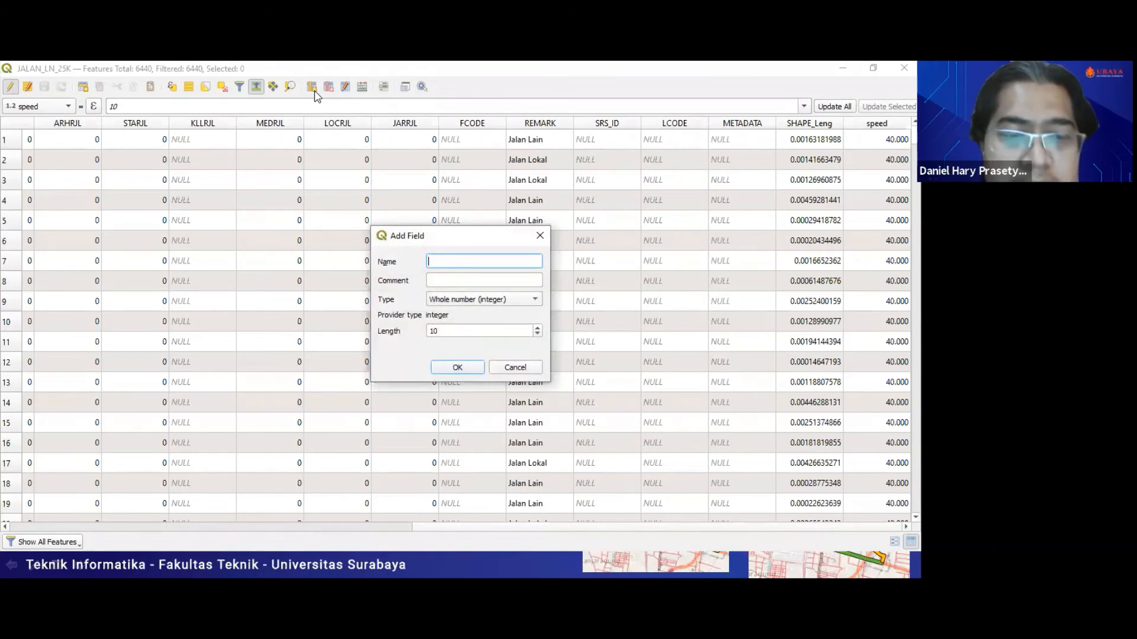
text(arah)
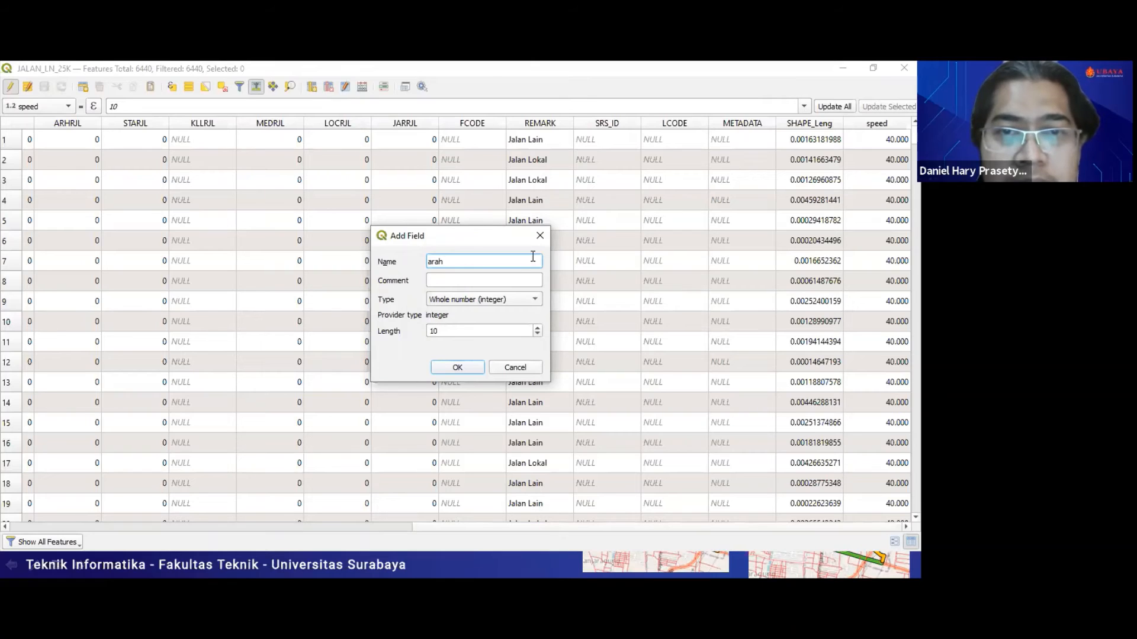
click(530, 302)
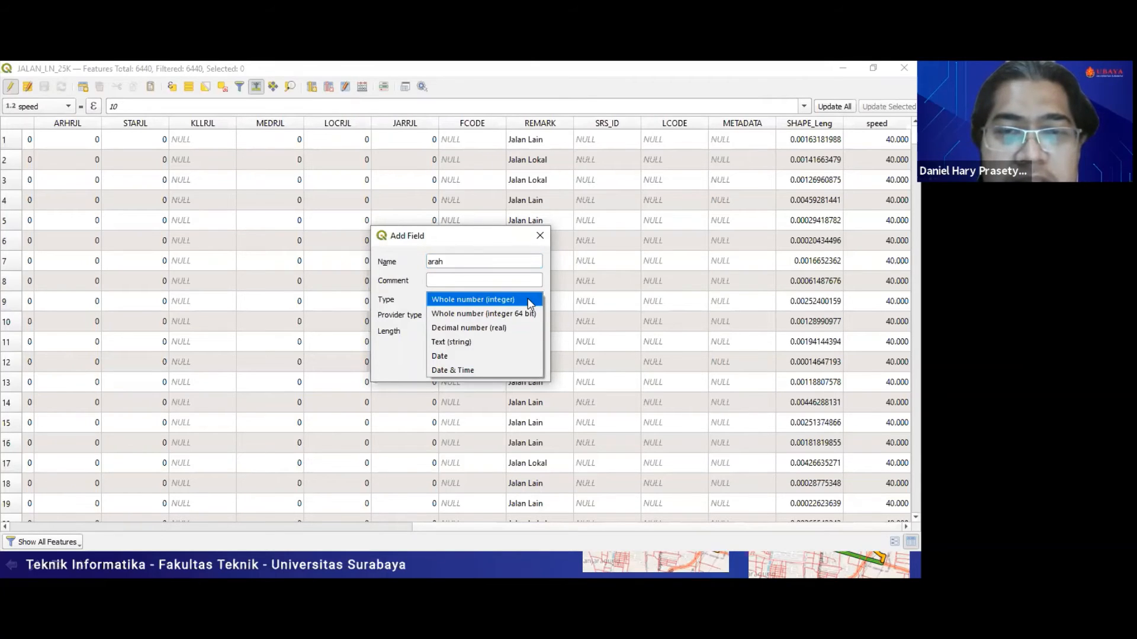
click(478, 342)
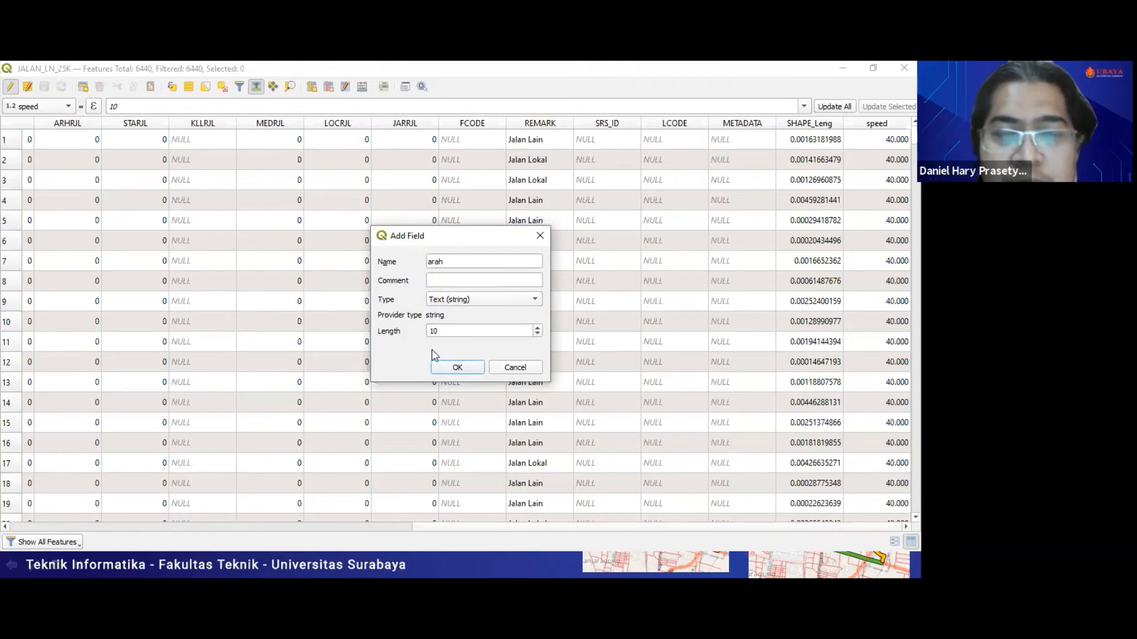
click(473, 371)
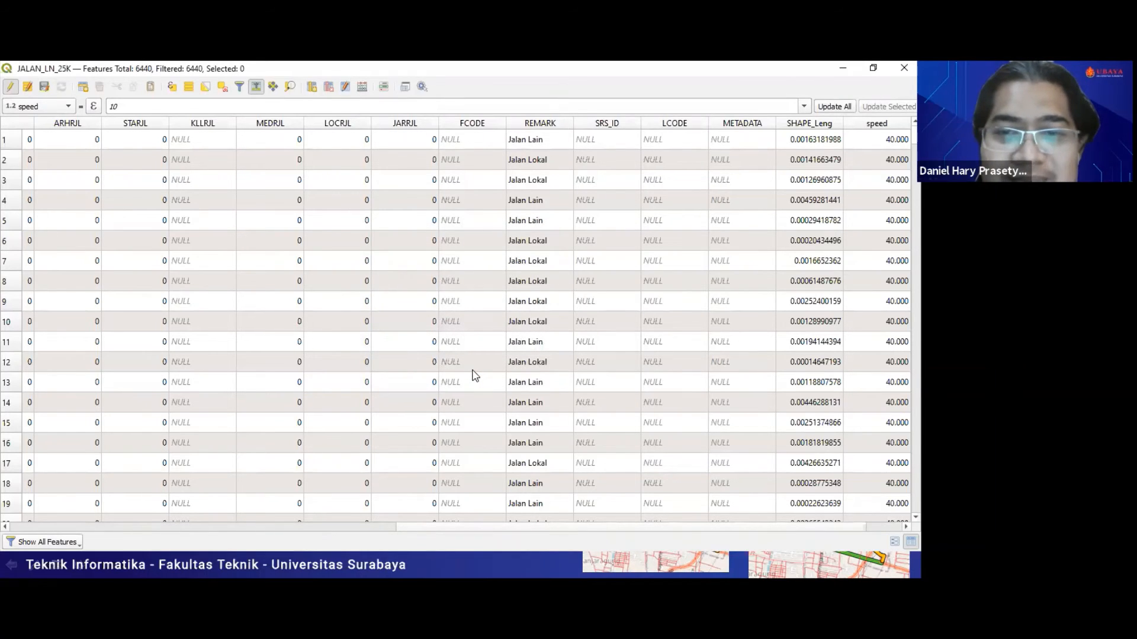
click(384, 527)
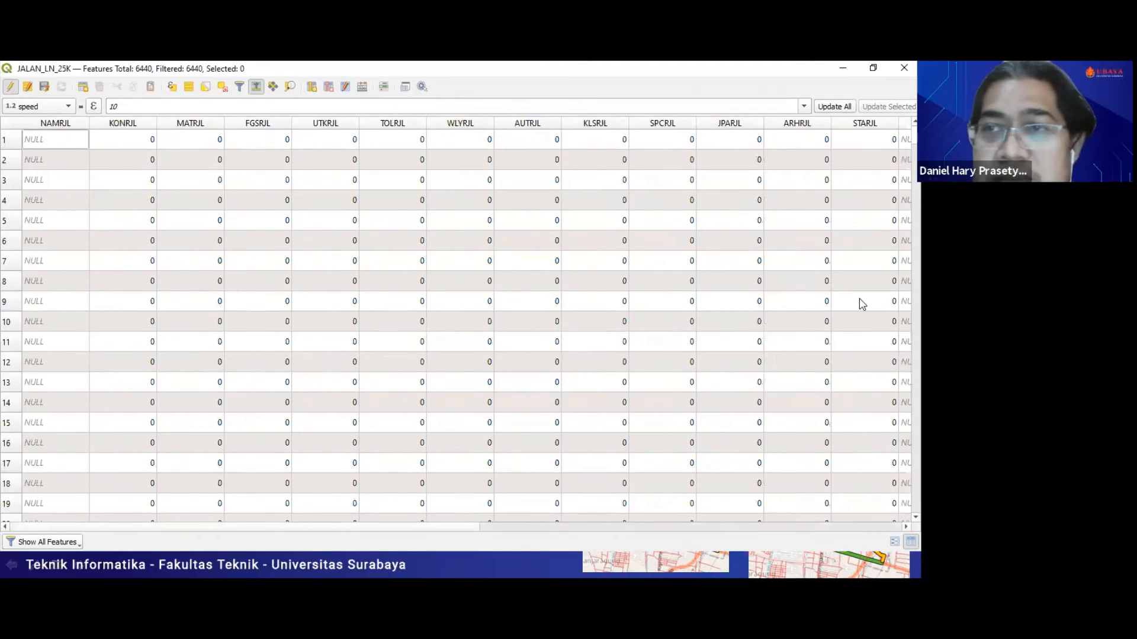
scroll(893, 407, right, 10)
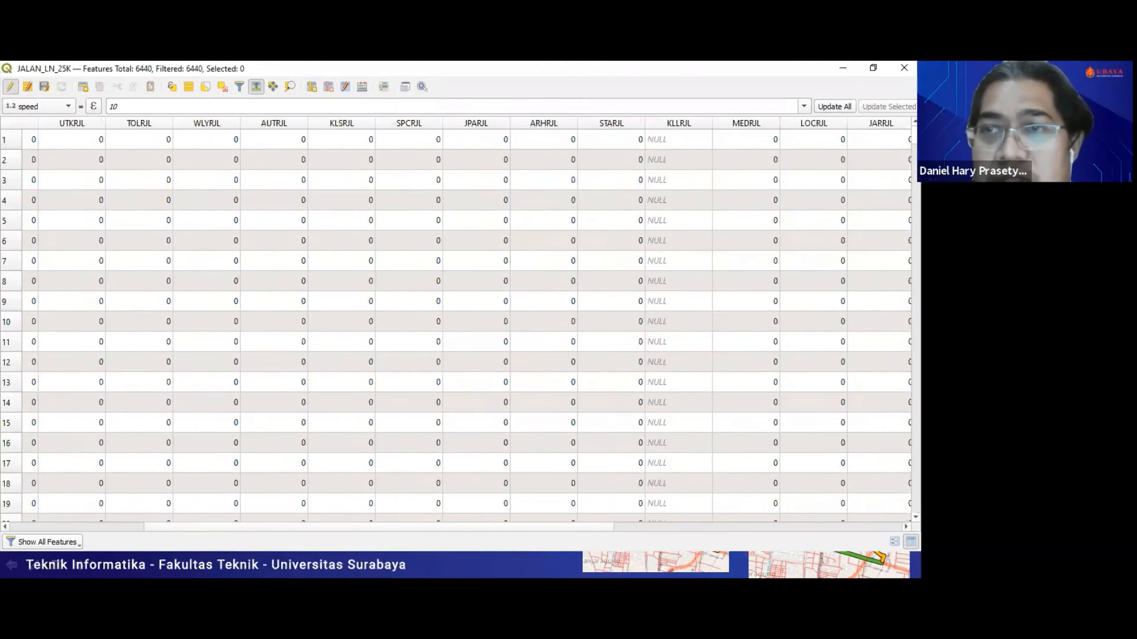
scroll(456, 320, right, 4)
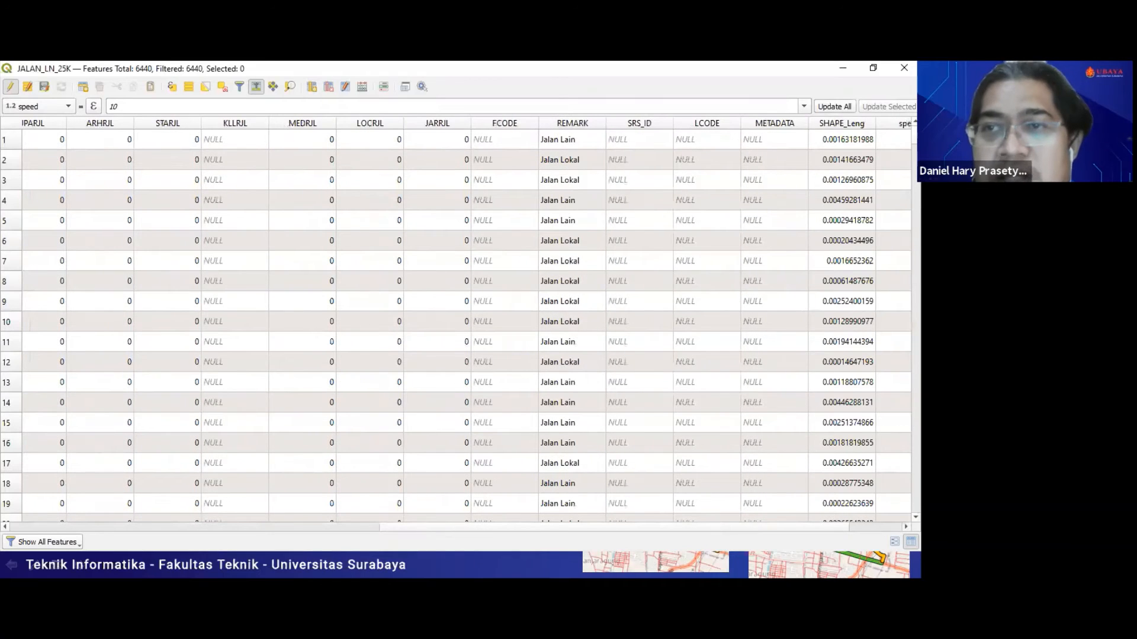
scroll(869, 130, right, 2)
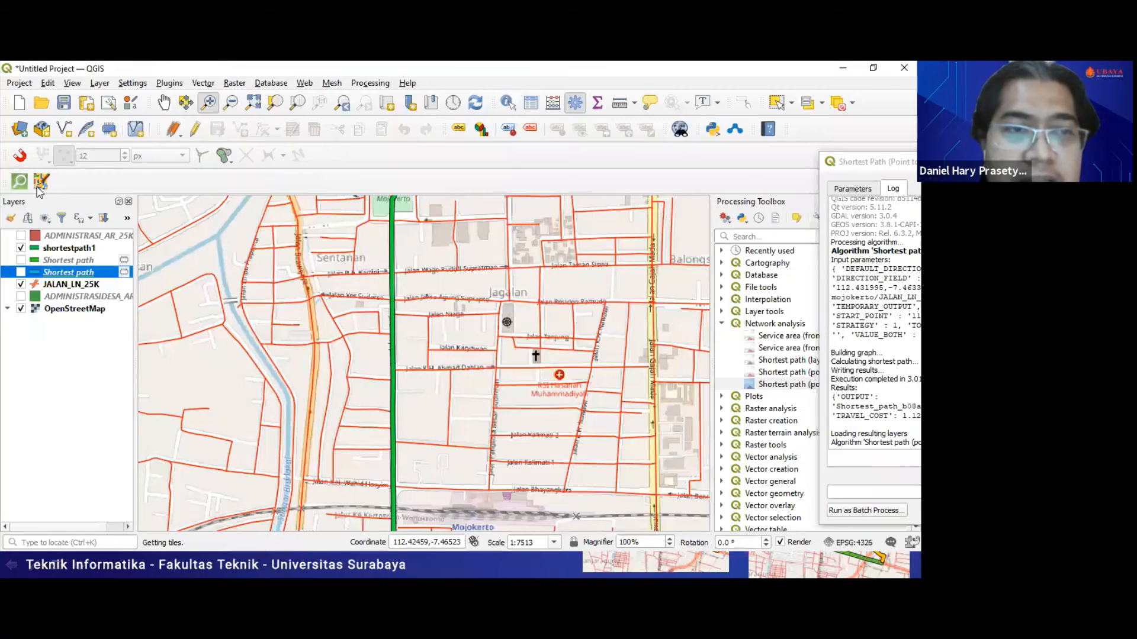
Return to the map, hide the shortestpath1 layer, and make JALAN_LN_25K the active layer for selecting features
key(alt+Tab)
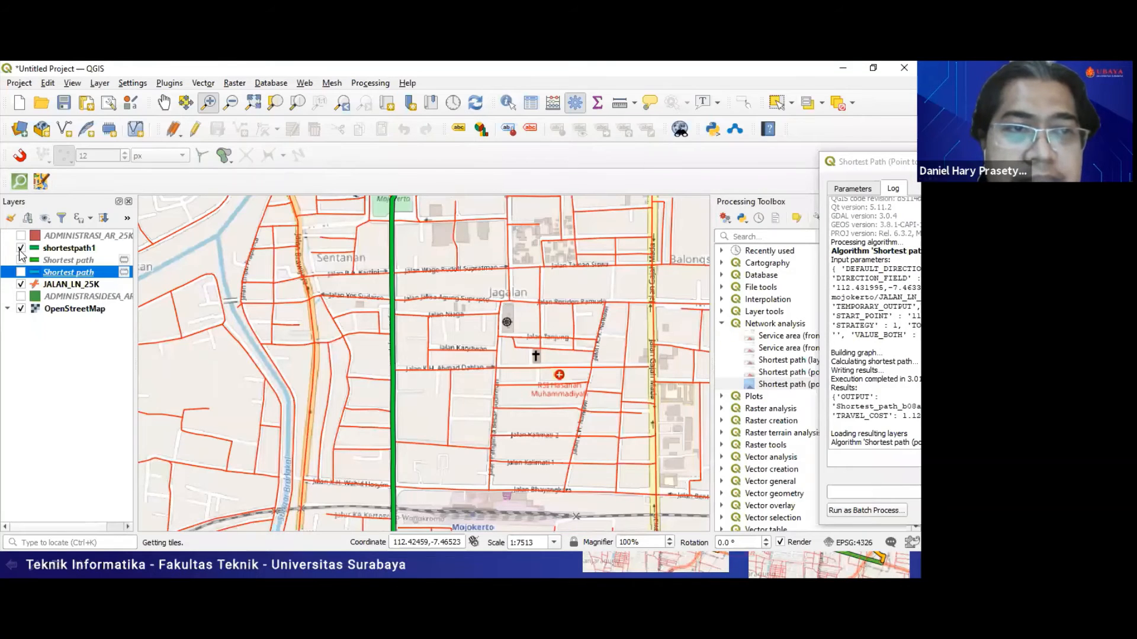
click(21, 249)
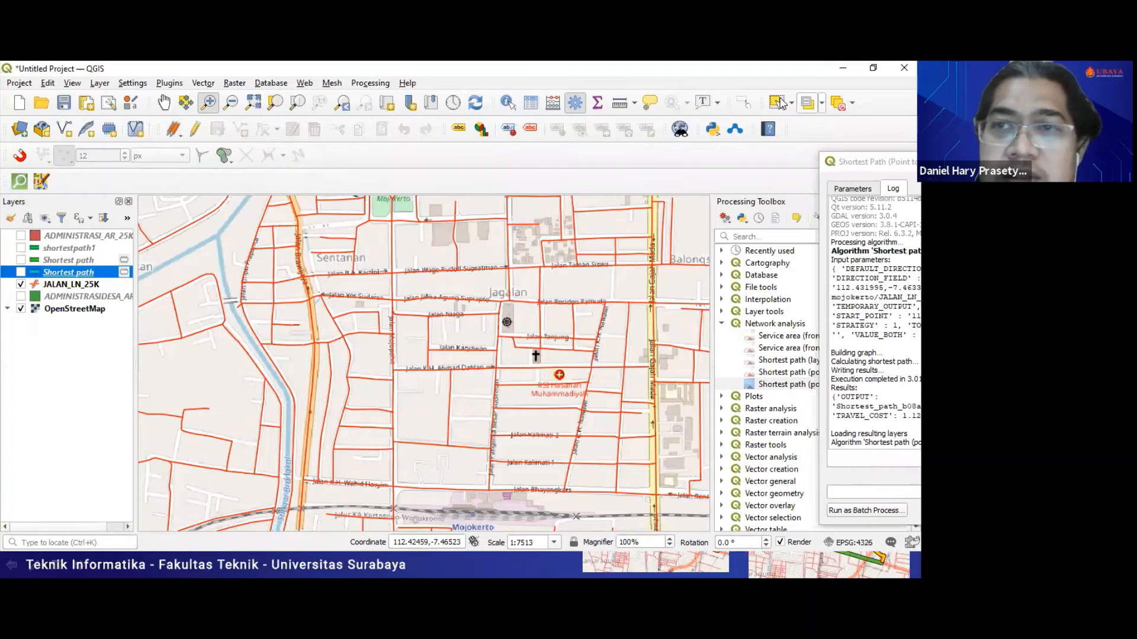
click(778, 104)
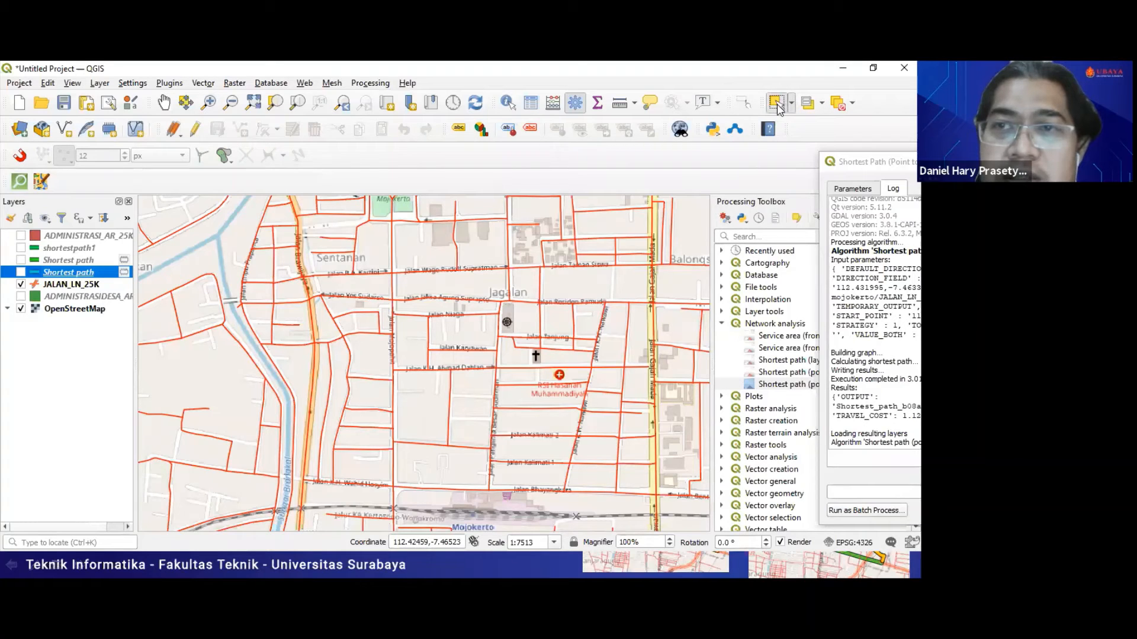
click(395, 229)
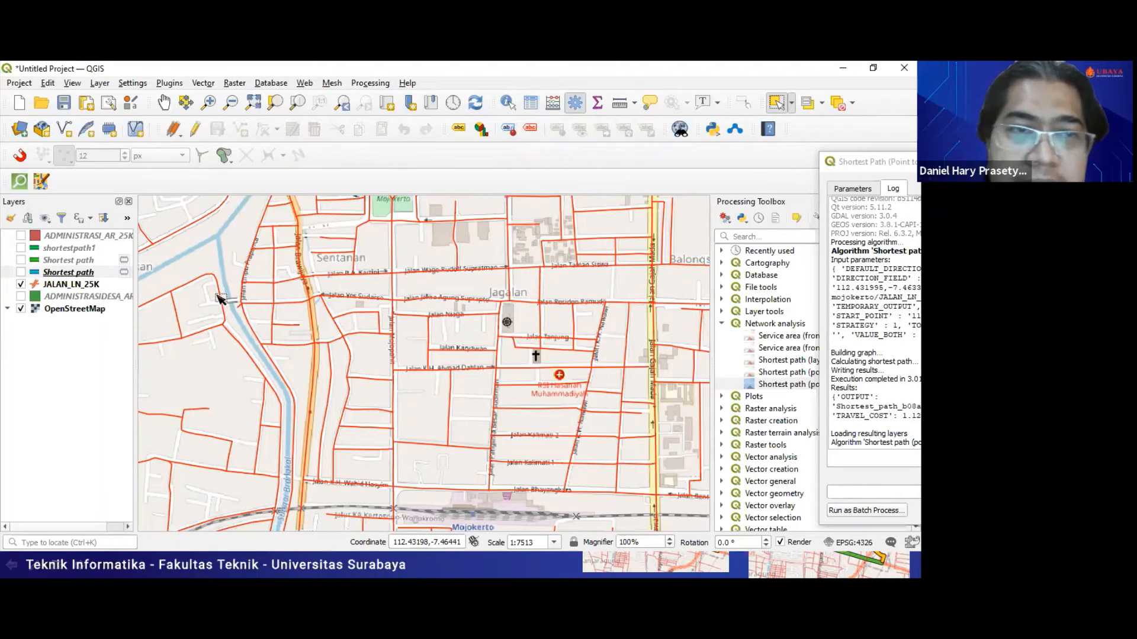
click(68, 286)
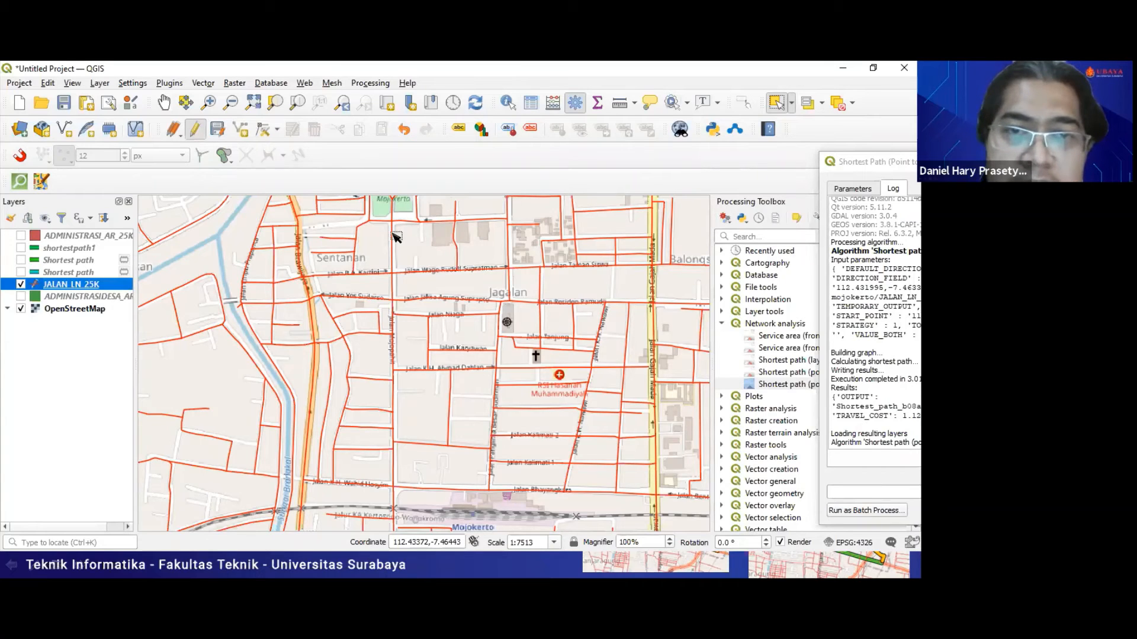
Select the consecutive JALAN_LN_25K segments of the north-south road from the green area at Mojokerto down to the railway line
click(393, 291)
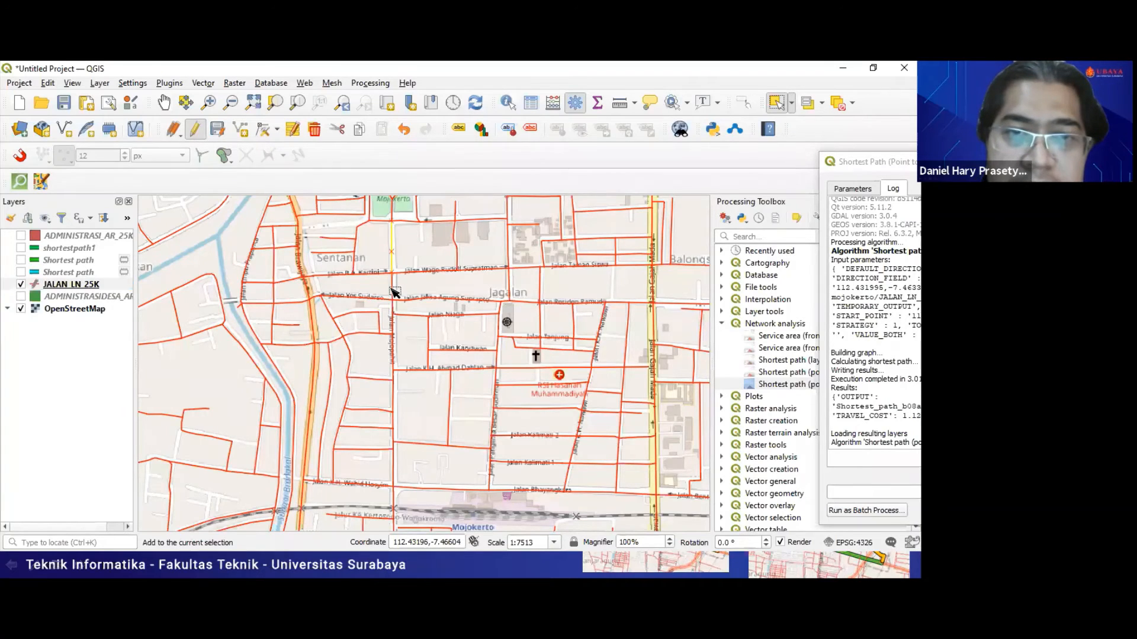
shift+click(393, 291)
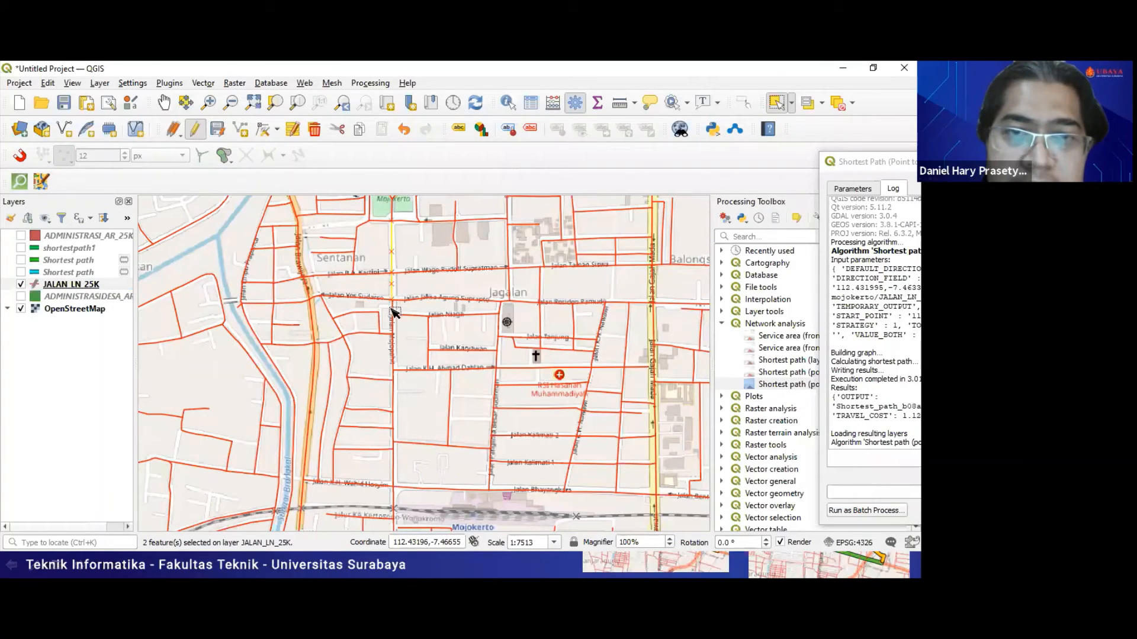
shift+click(394, 351)
shift+click(394, 373)
shift+click(395, 394)
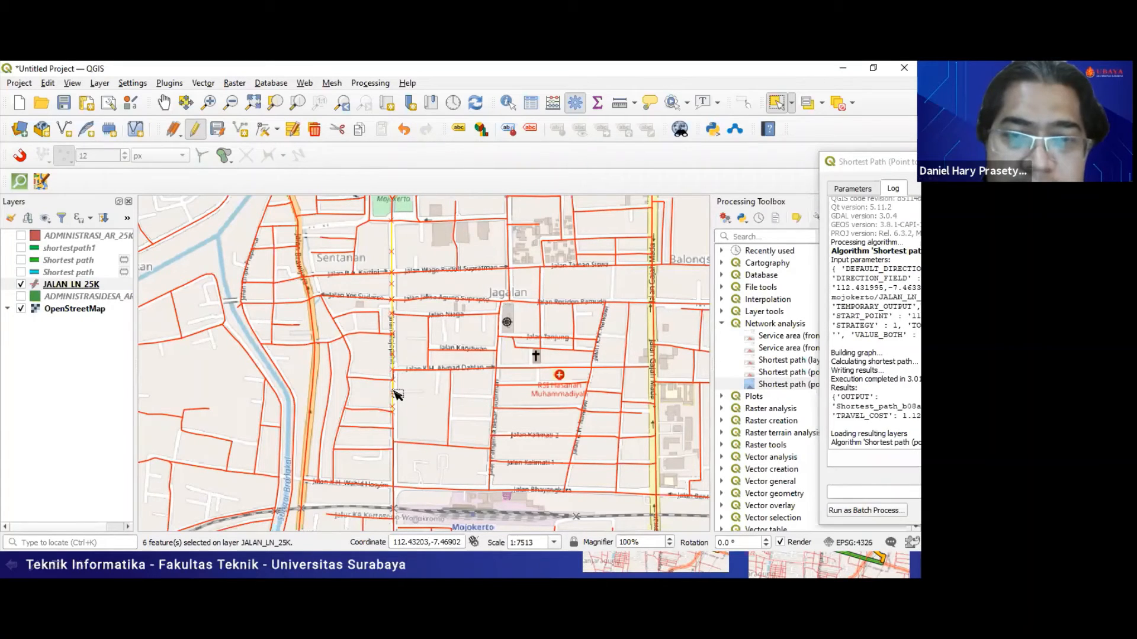
shift+click(394, 439)
shift+click(395, 463)
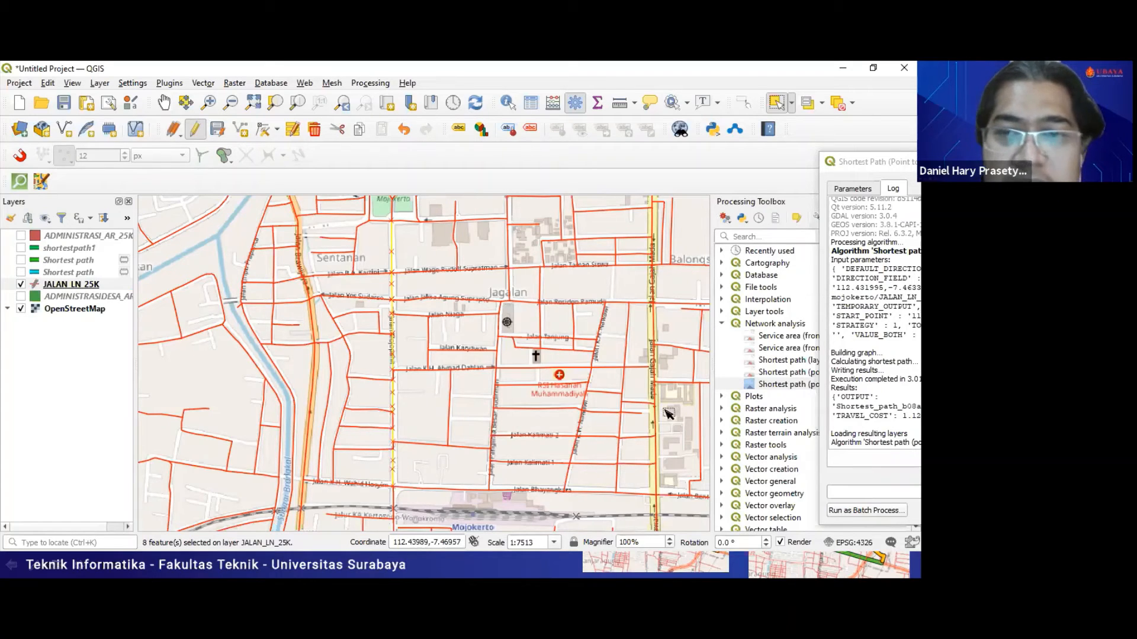
shift+click(393, 502)
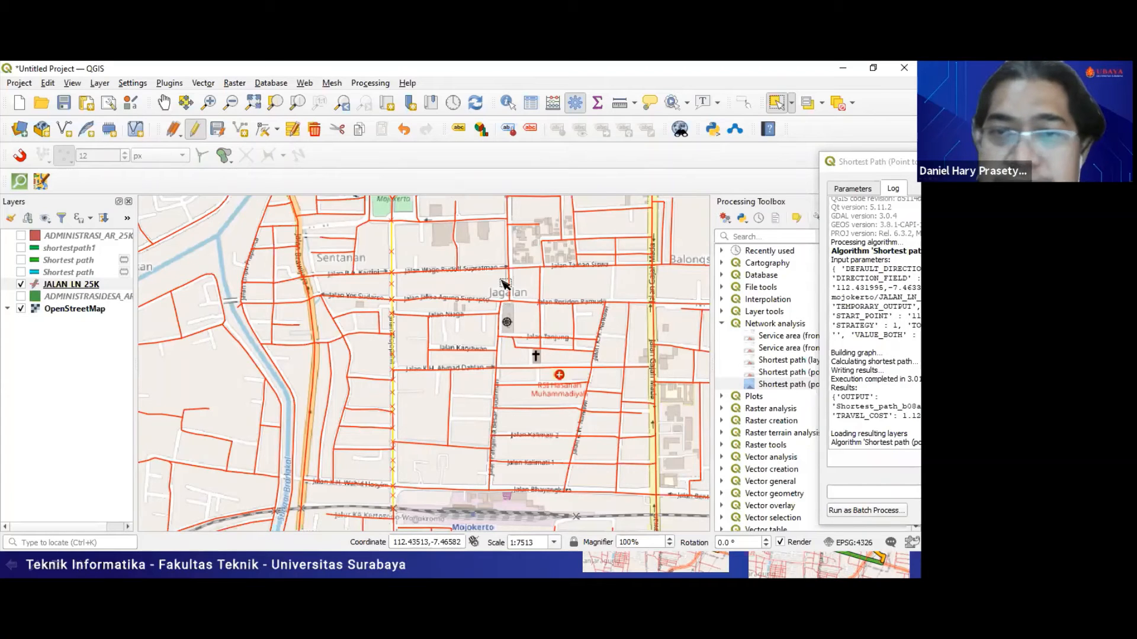
Add the Jalan Majapahit segments to the JALAN_LN_25K selection, from just south of the railway down to the Jalan Raden Wijaya junction
key(space)
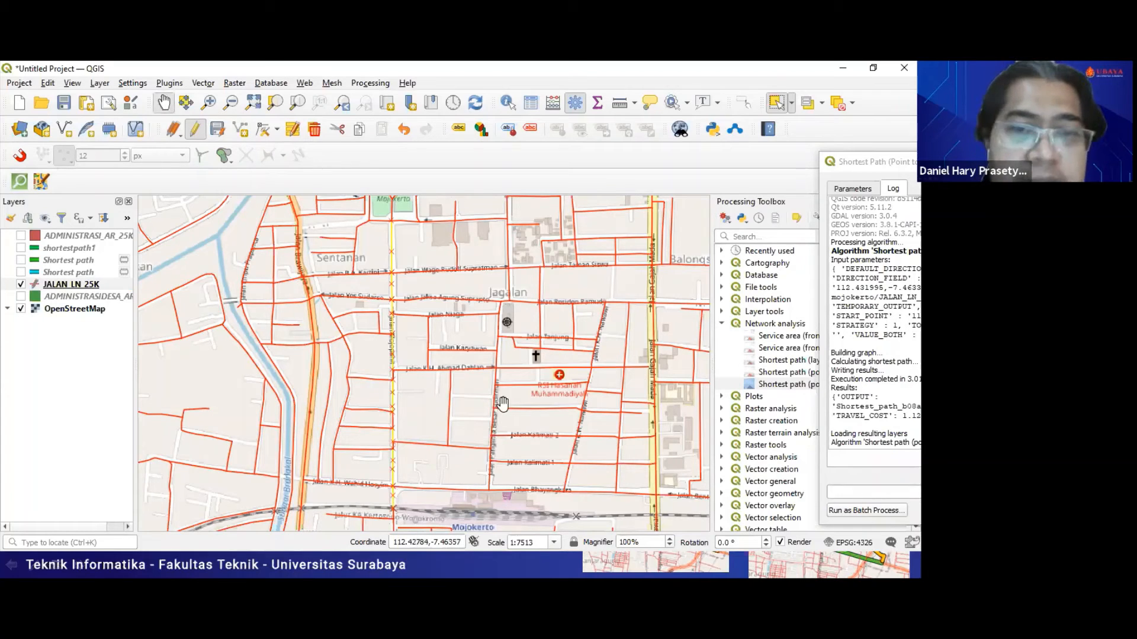
drag(524, 429, 520, 237)
right_click(471, 427)
click(472, 285)
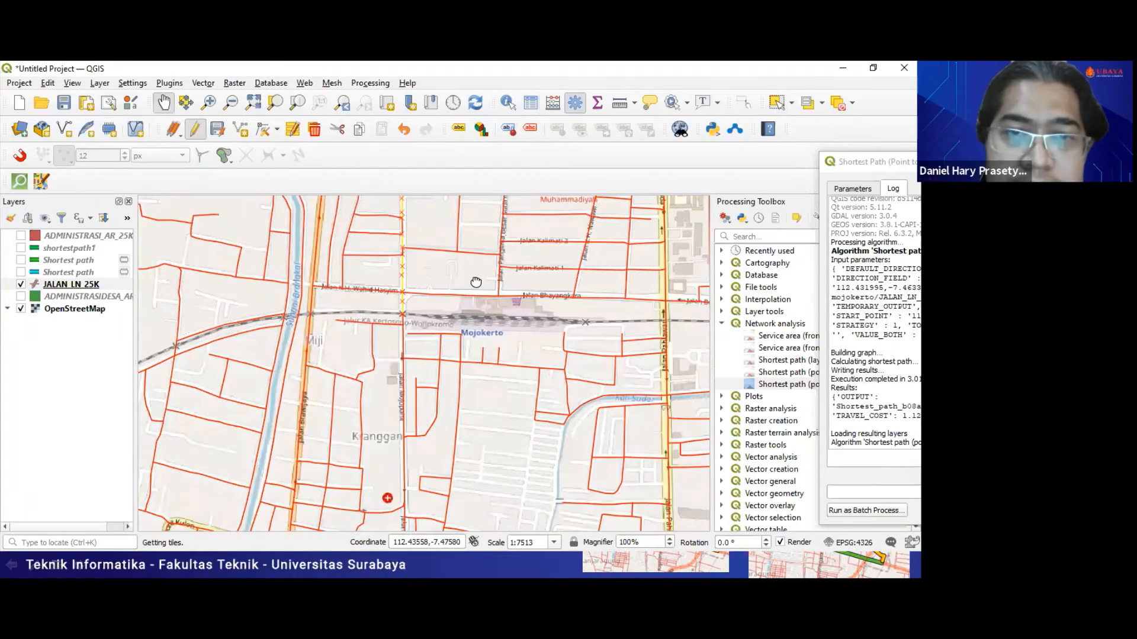
drag(474, 287, 476, 277)
drag(285, 271, 281, 168)
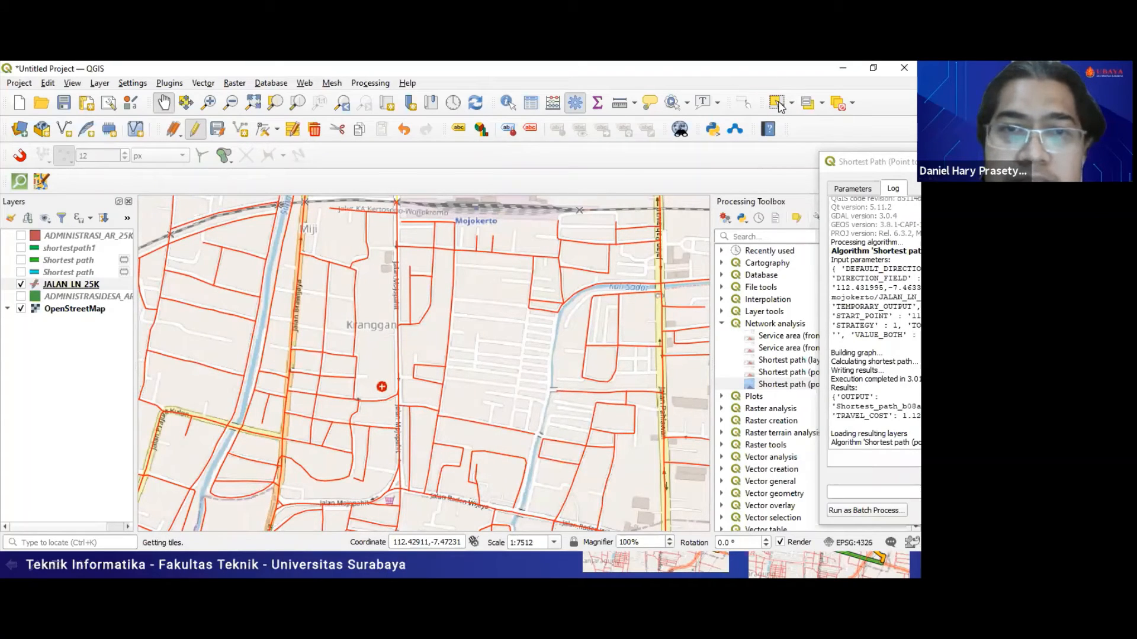
click(400, 241)
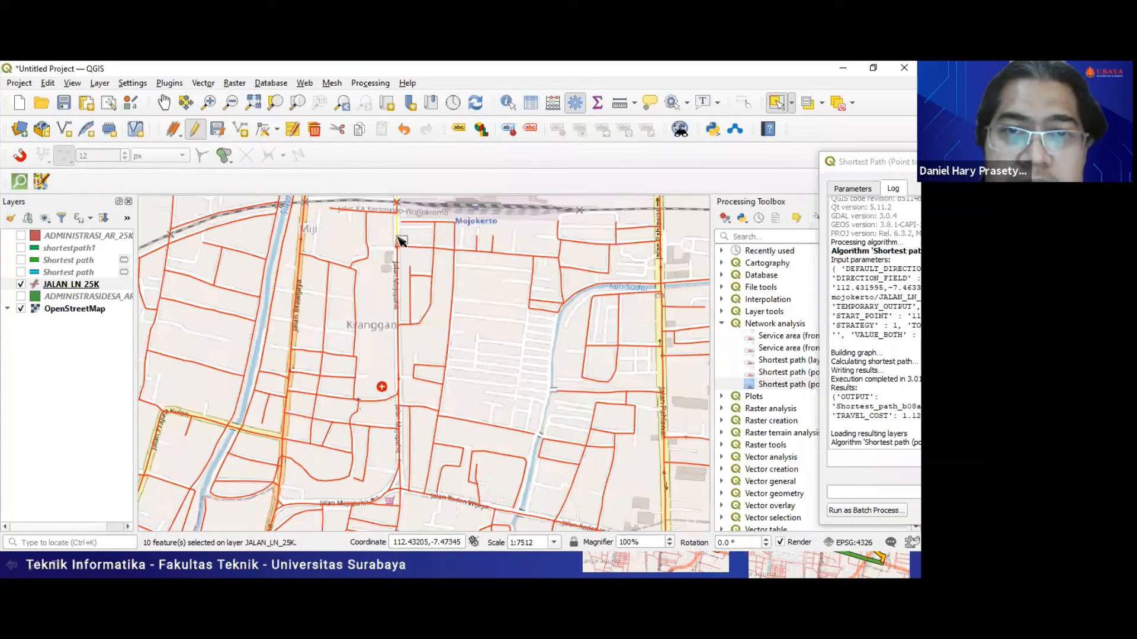
shift+click(399, 267)
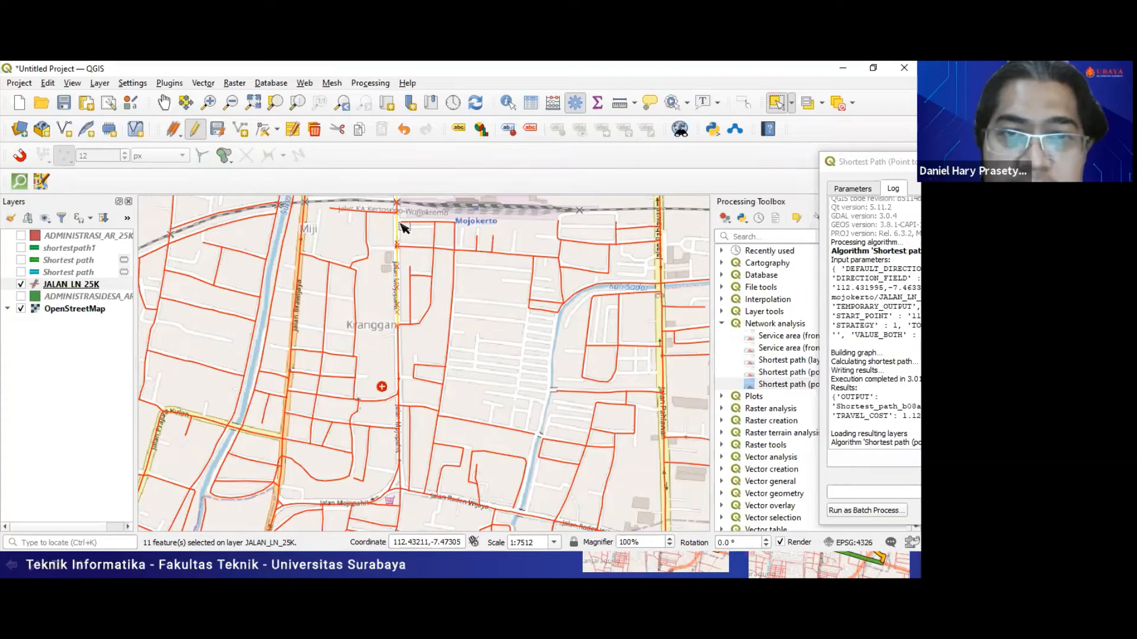
shift+click(398, 357)
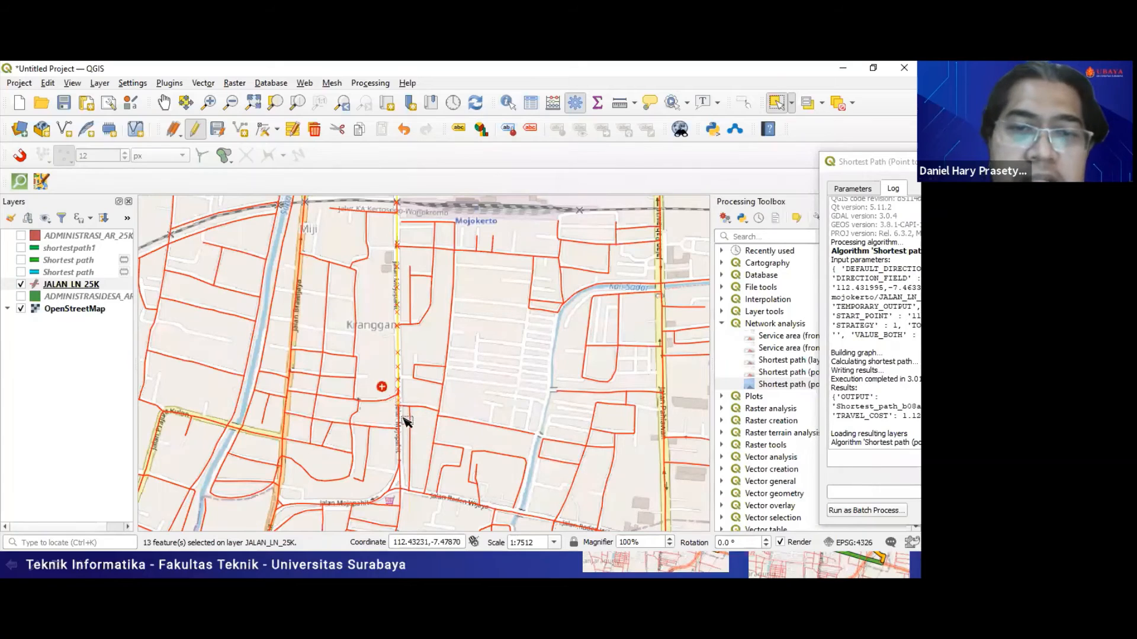
shift+click(399, 418)
shift+click(402, 441)
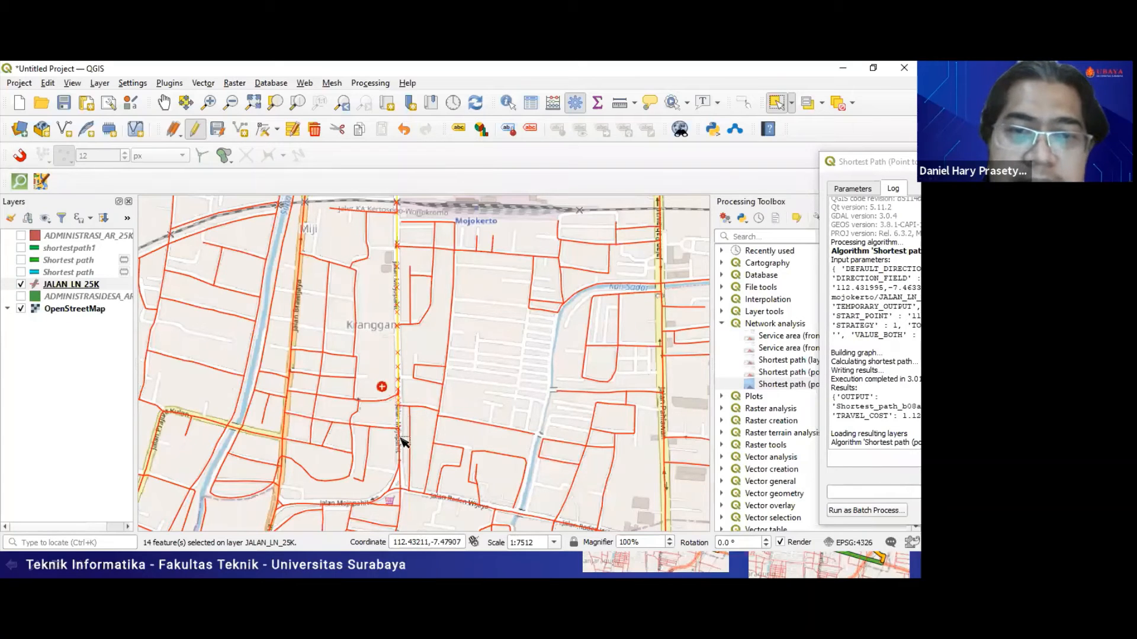
shift+click(401, 464)
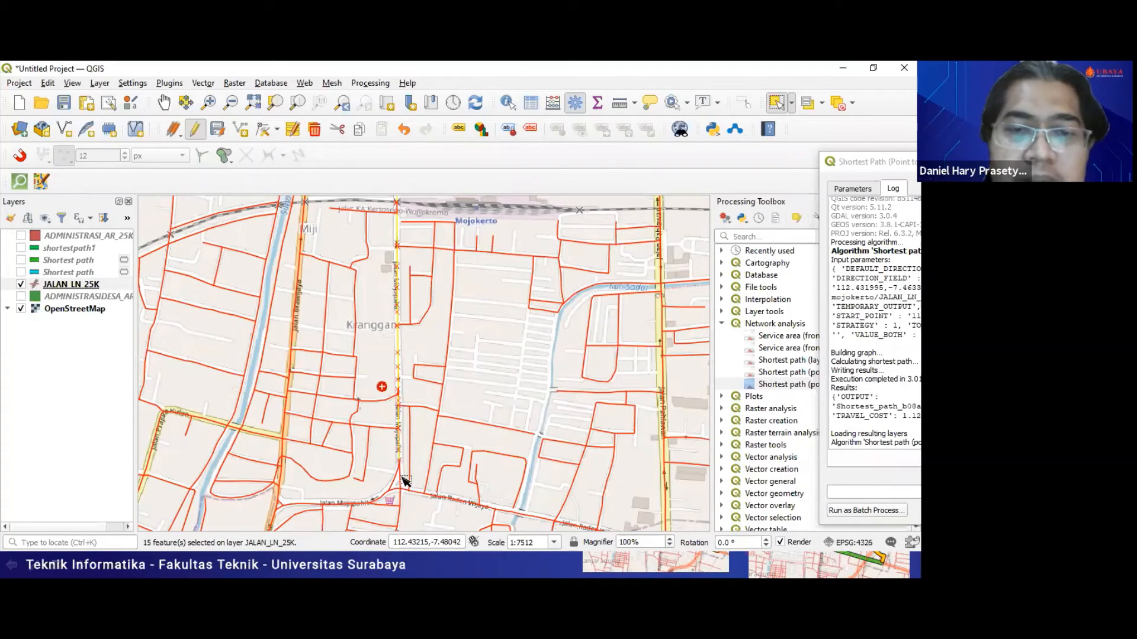
shift+click(403, 479)
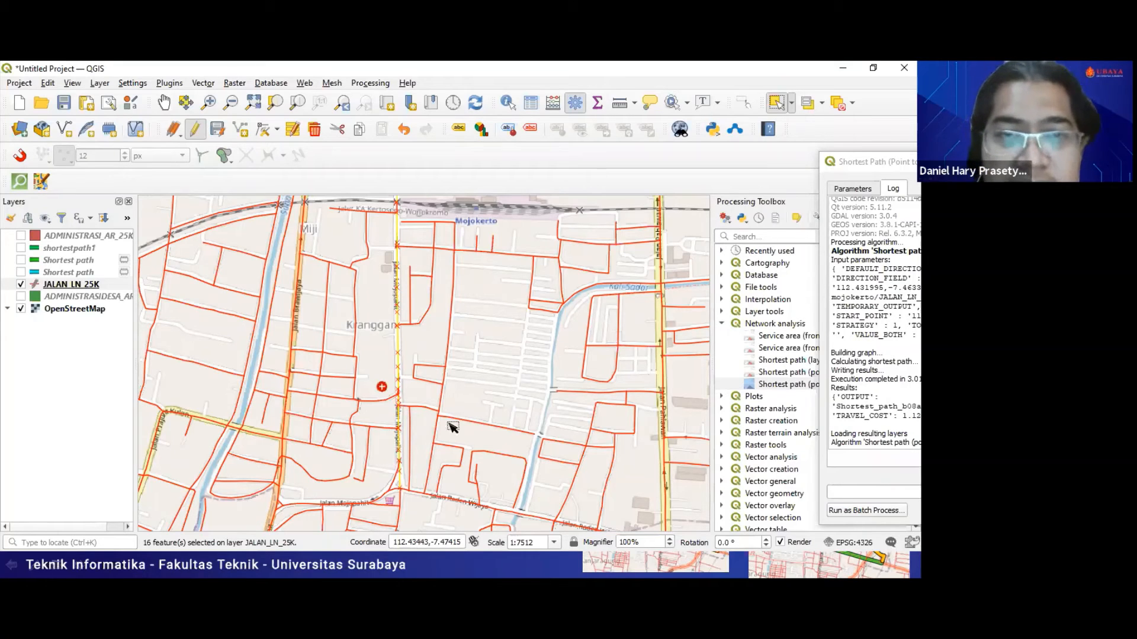
Open the JALAN_LN_25K attribute table with the selected road segments listed first
click(232, 103)
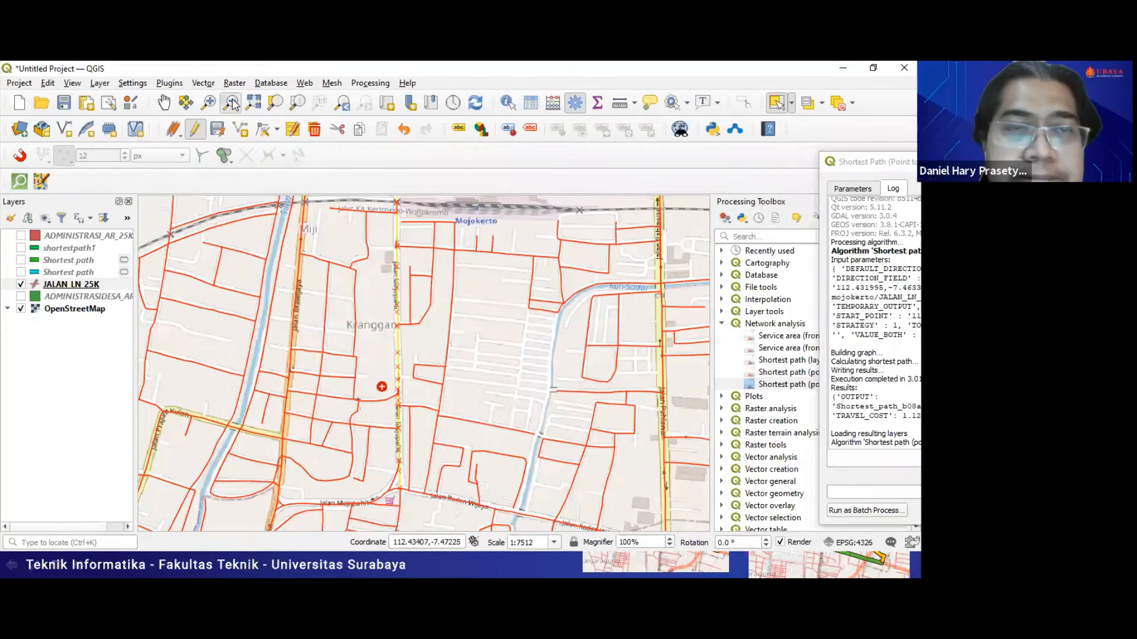
click(504, 333)
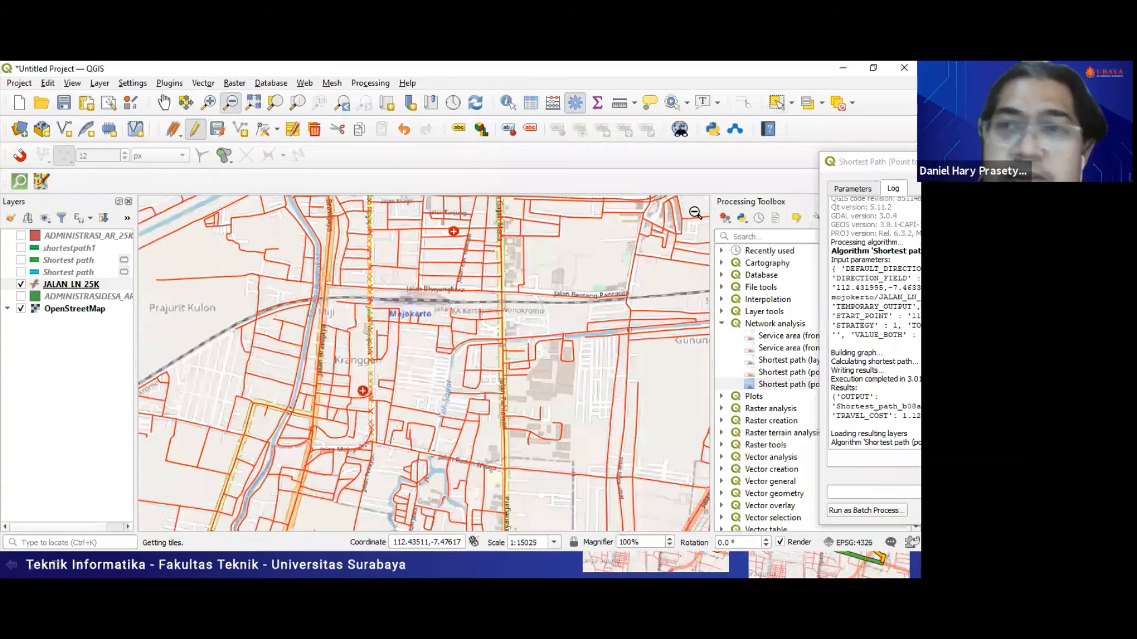
click(537, 291)
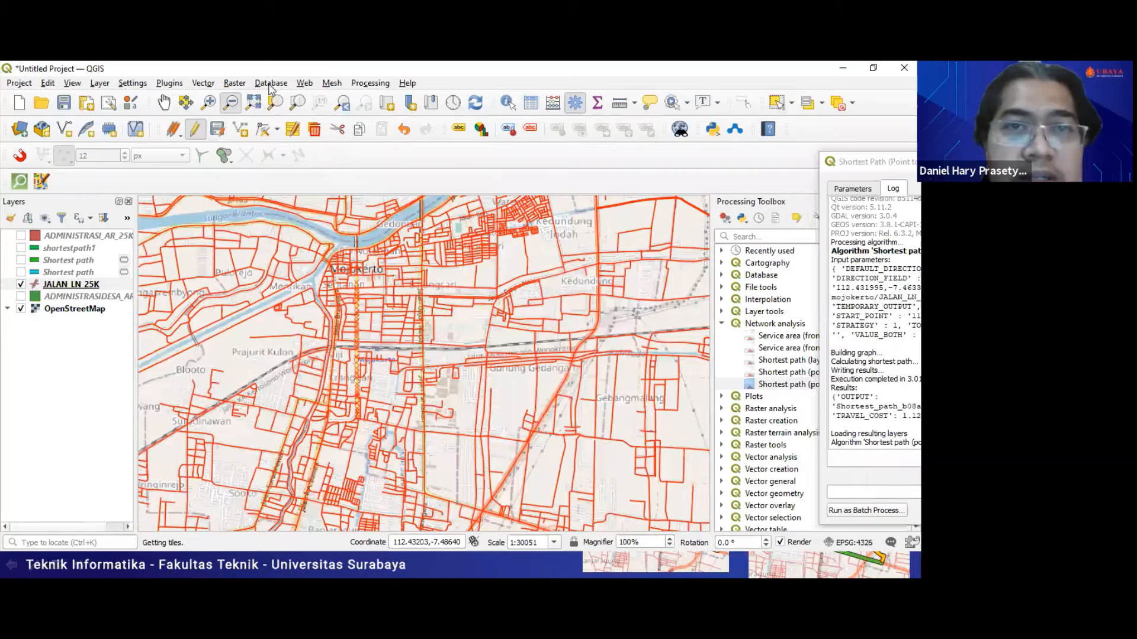
key(F6)
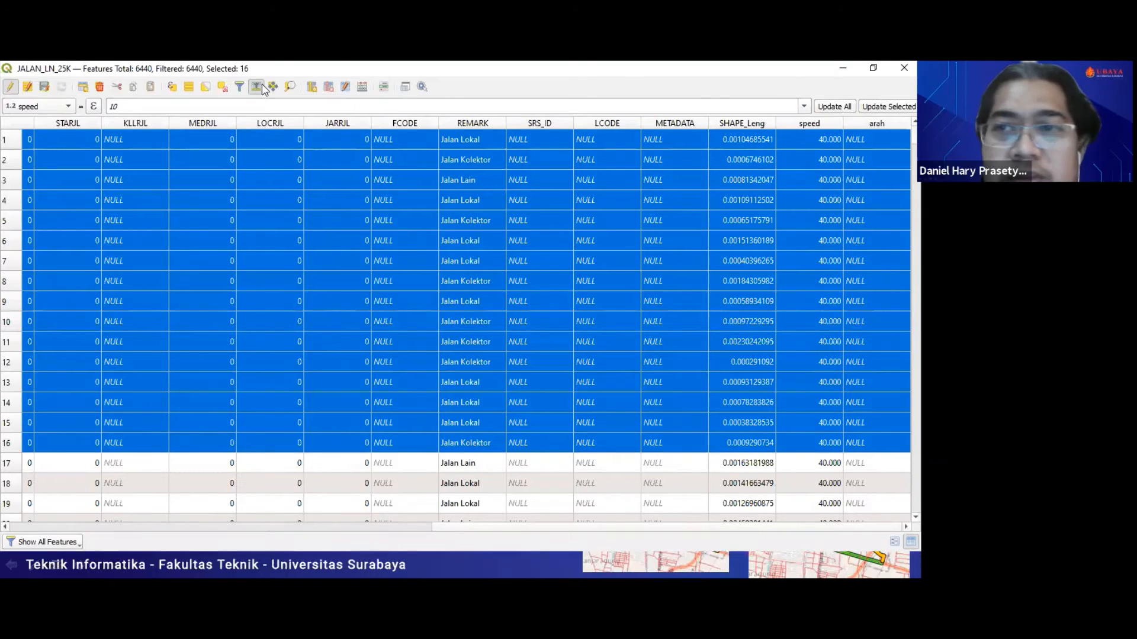
click(263, 89)
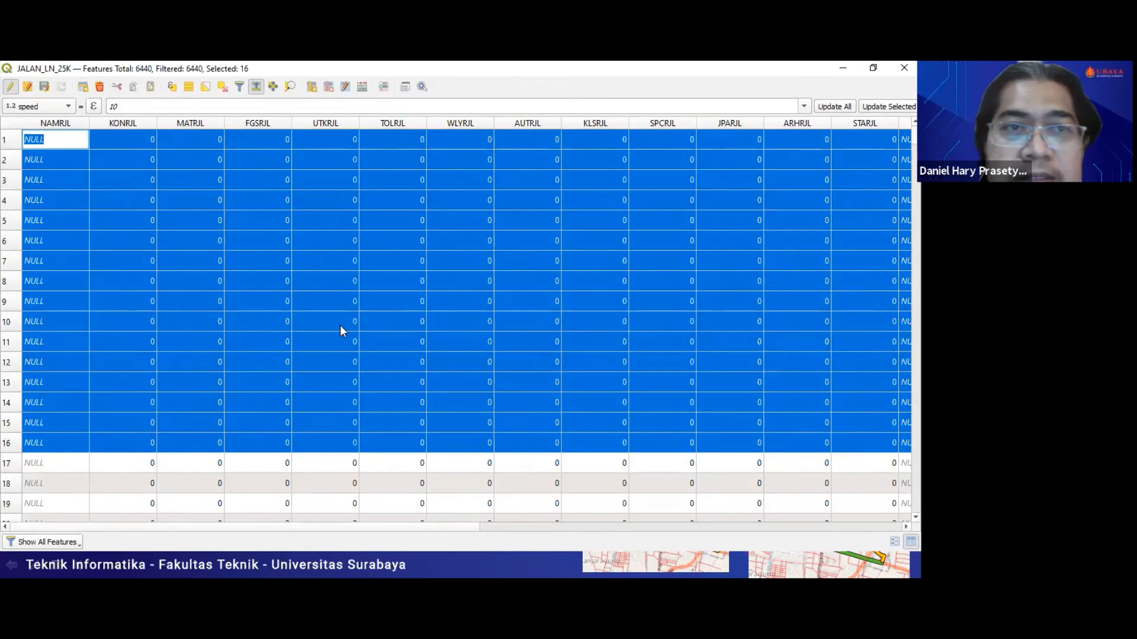
Try to update the speed field of the selected roads with the value 'tf'
click(440, 103)
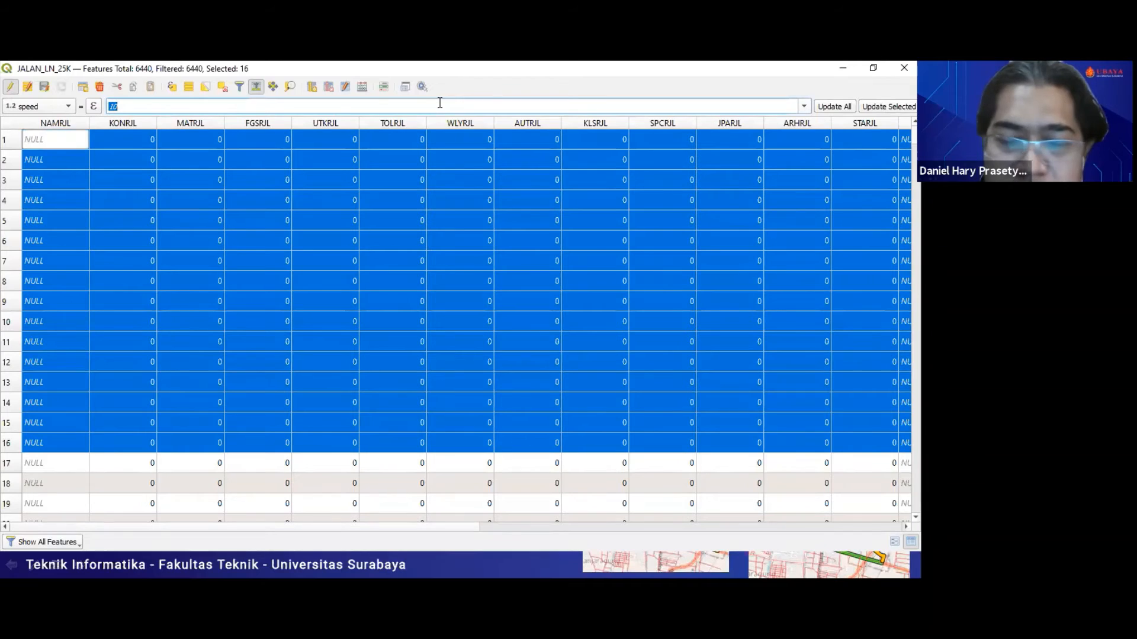
key(BackSpace)
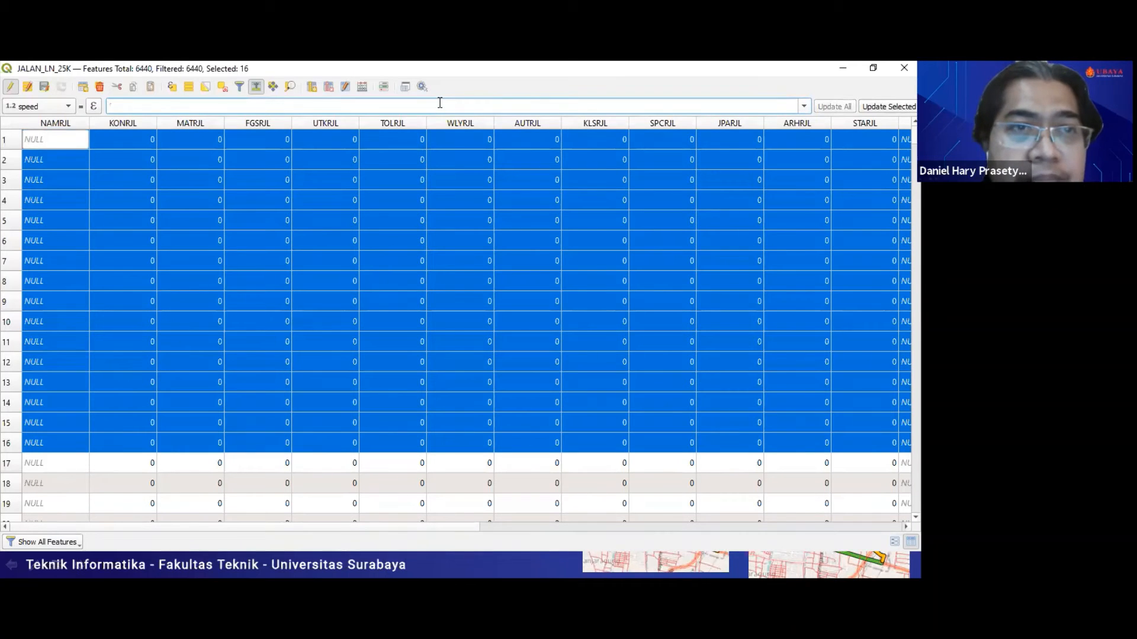
text('r)
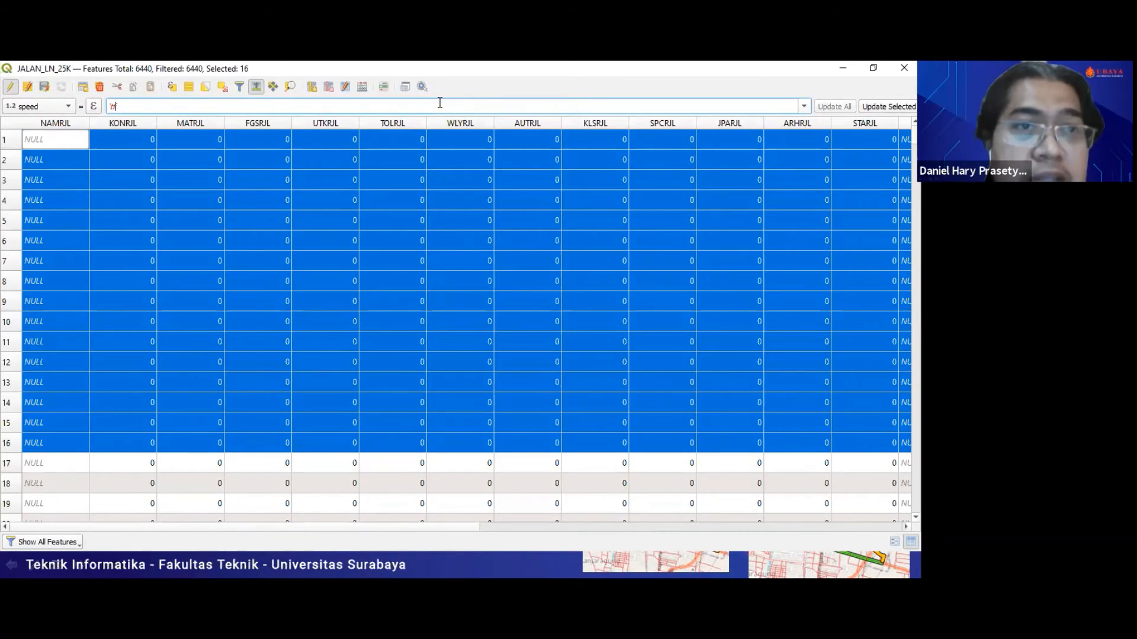
text(')
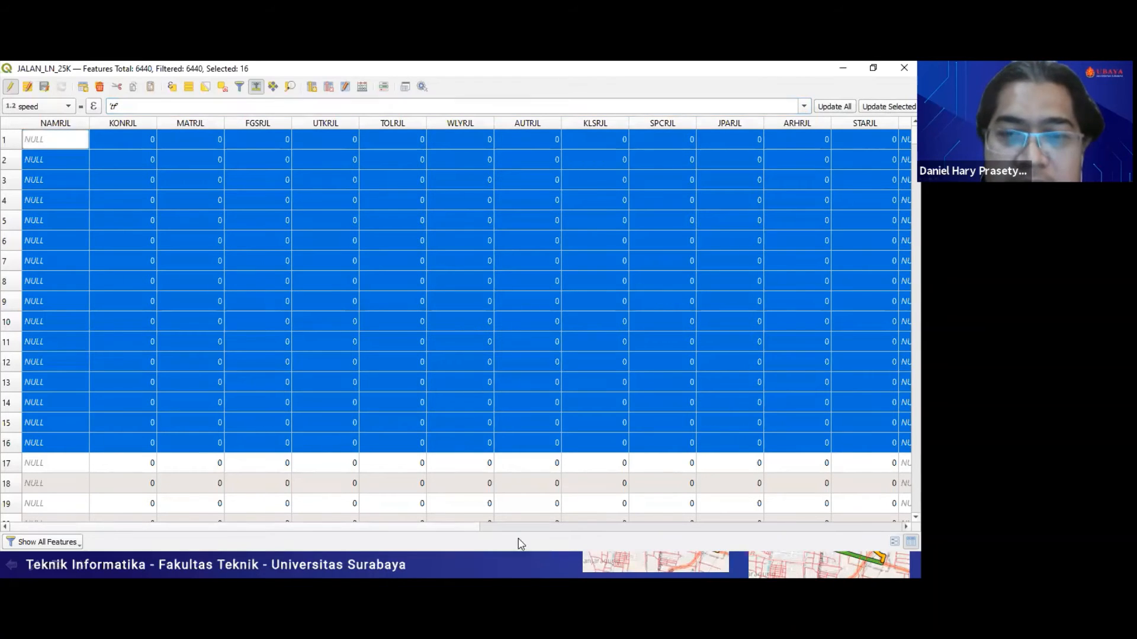
scroll(840, 536, right, 2)
scroll(891, 527, right, 2)
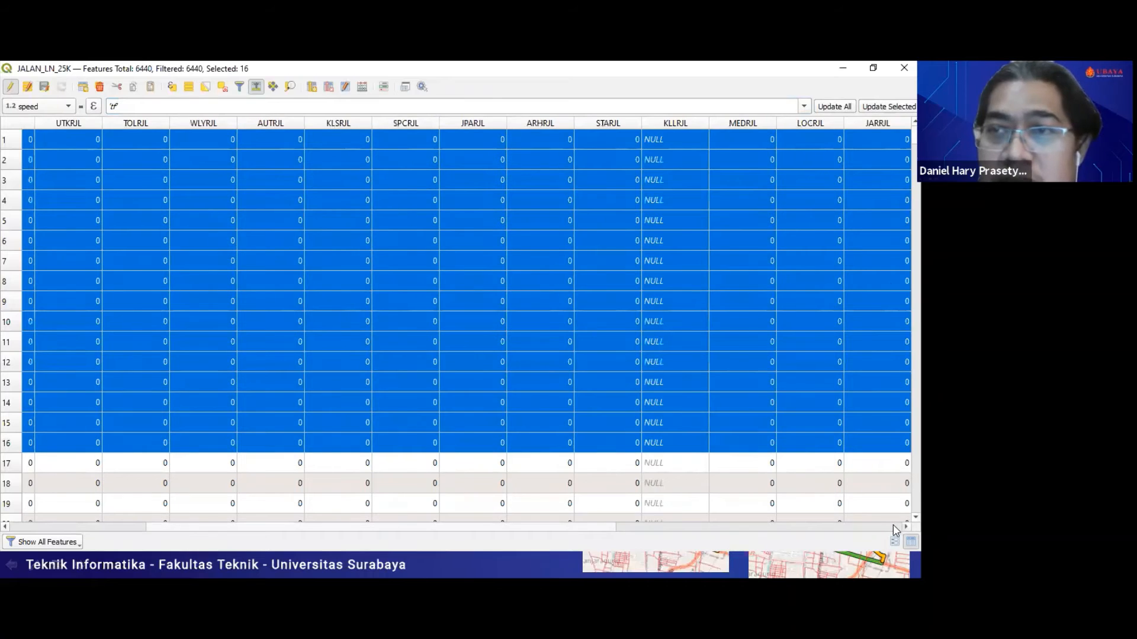
scroll(890, 283, right, 6)
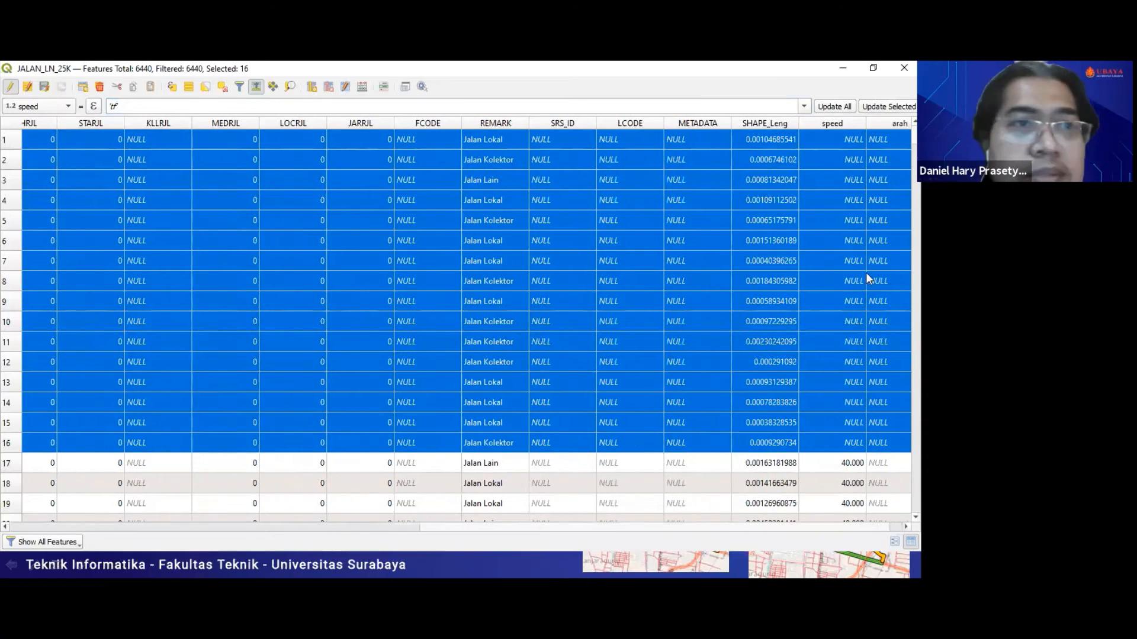
scroll(231, 119, right, 1)
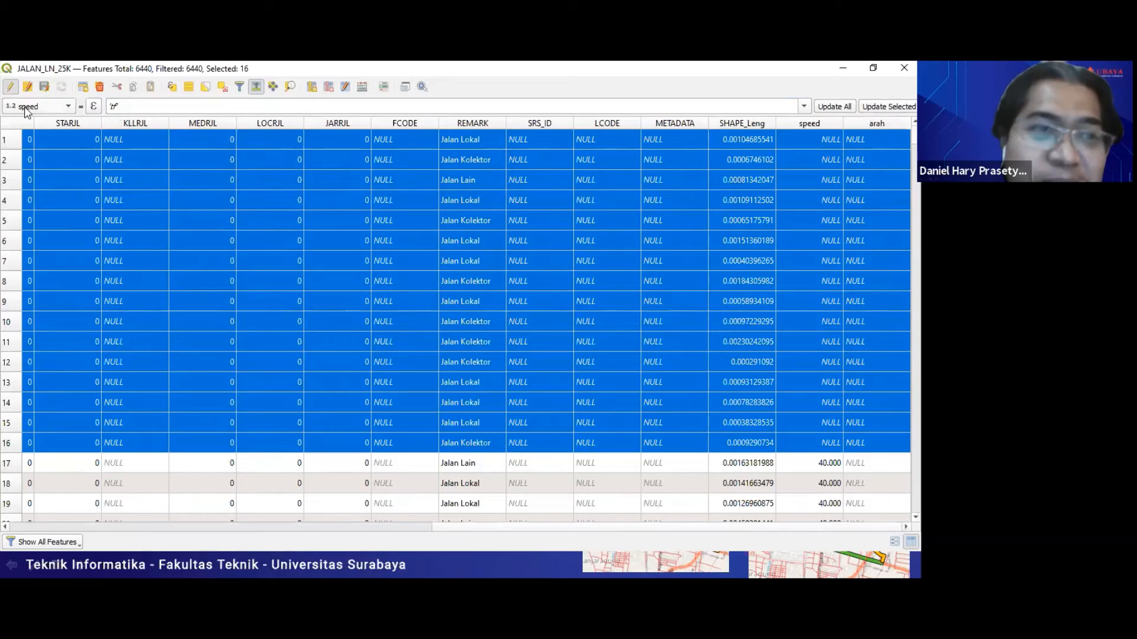
Set the speed field of the selected roads to 40
double_click(169, 101)
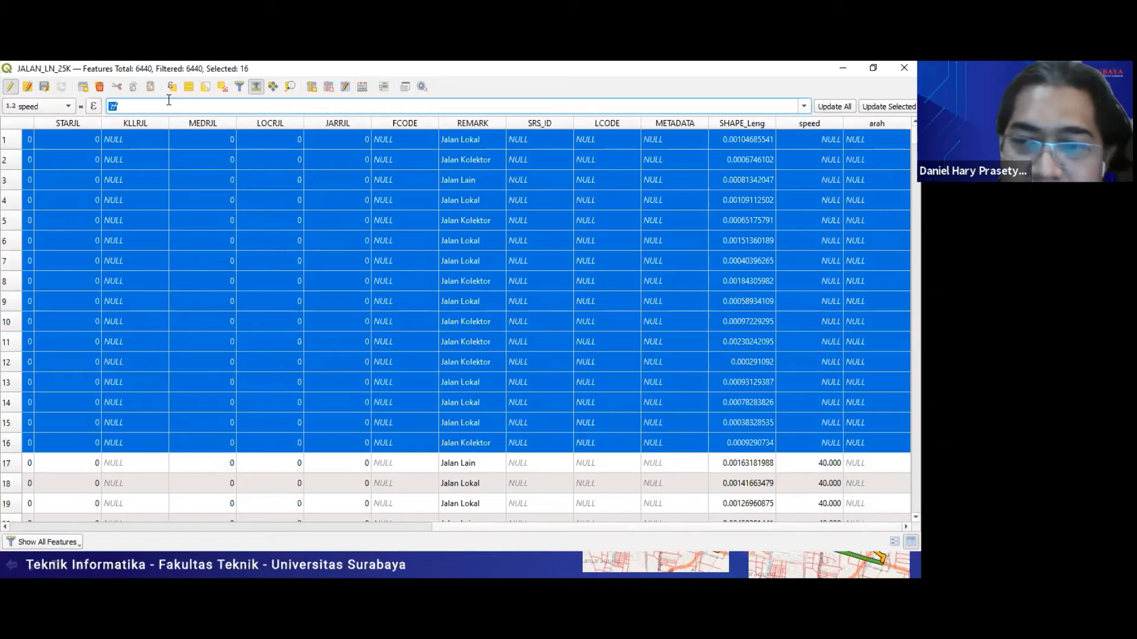
text(40)
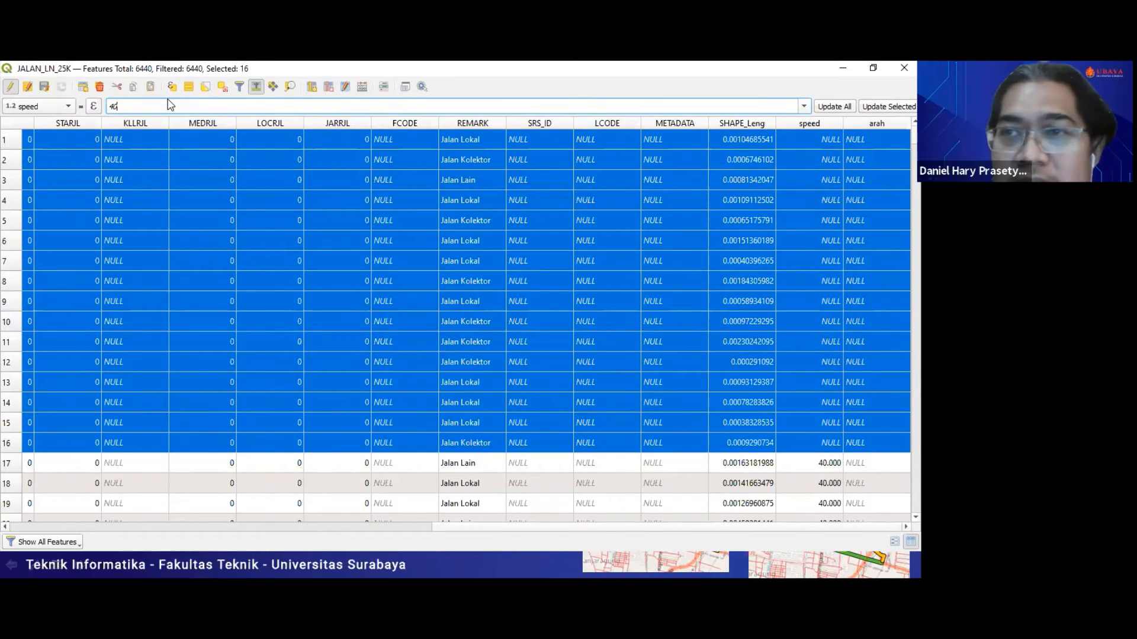
key(Return)
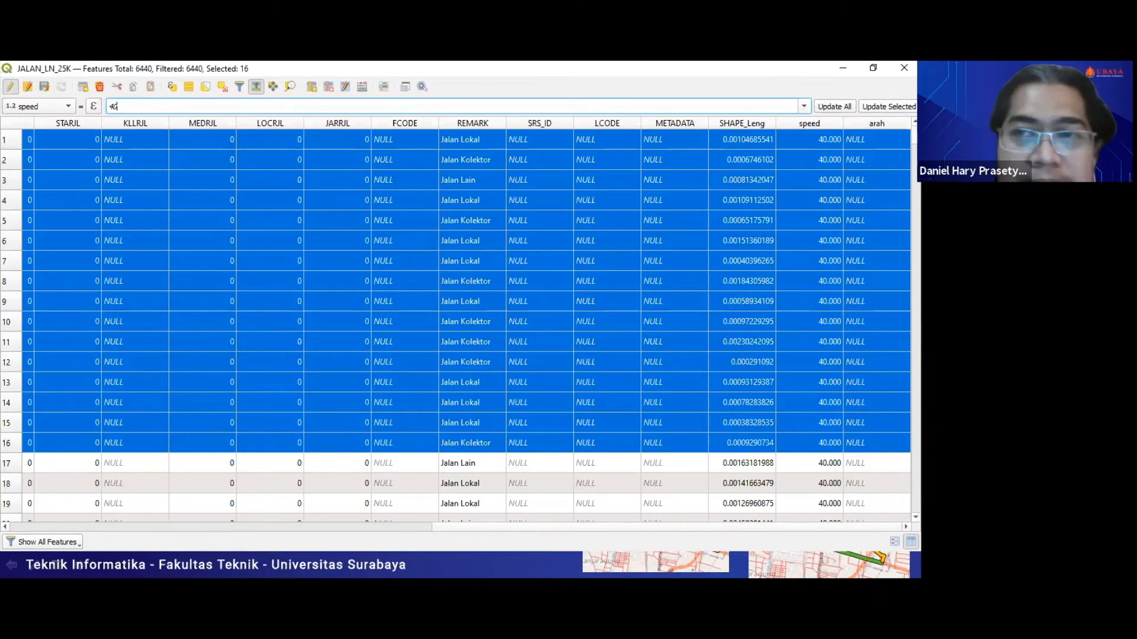
Set the arah field to 'tf' for the selected roads only
click(68, 107)
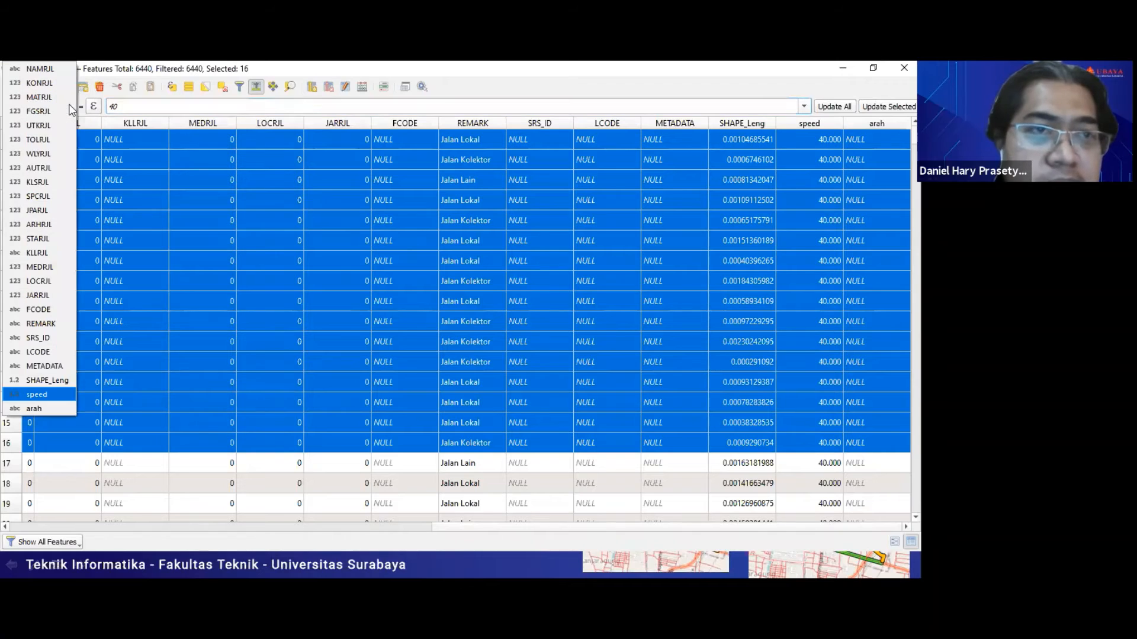
click(31, 408)
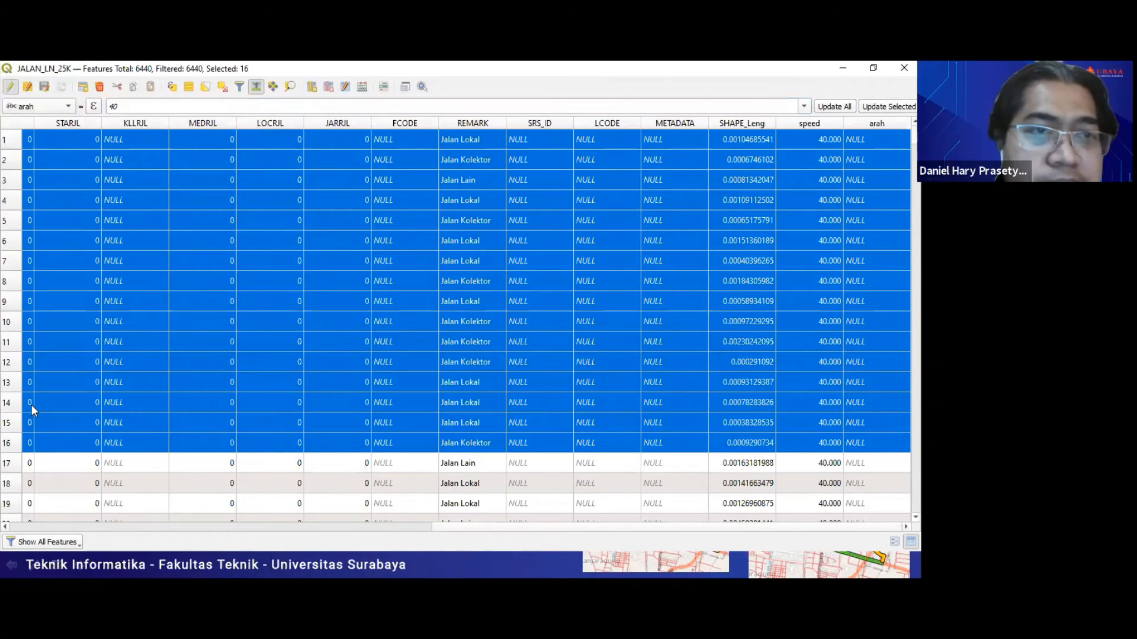
click(141, 107)
double_click(140, 107)
key(BackSpace)
text('f')
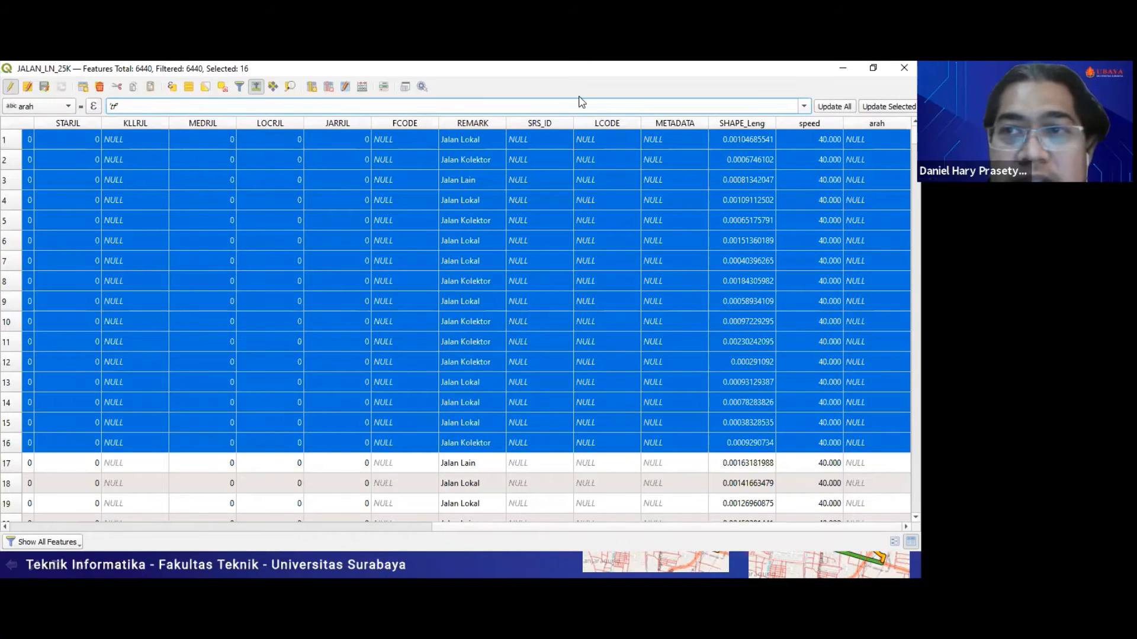
click(879, 112)
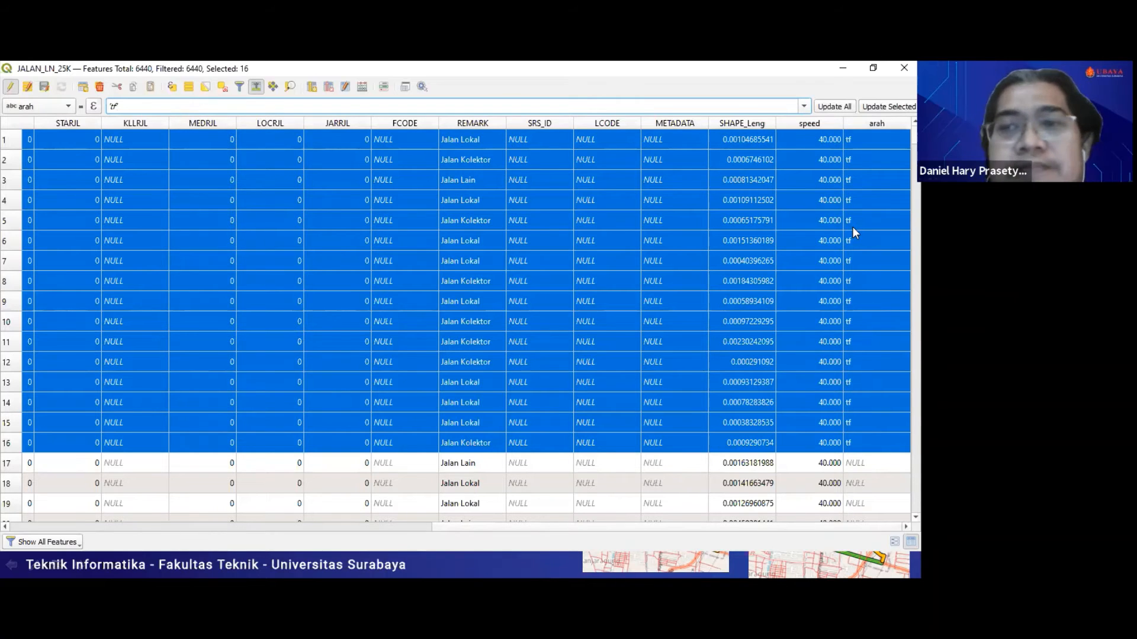
End editing of JALAN_LN_25K with its changes saved, and return to the map
click(8, 89)
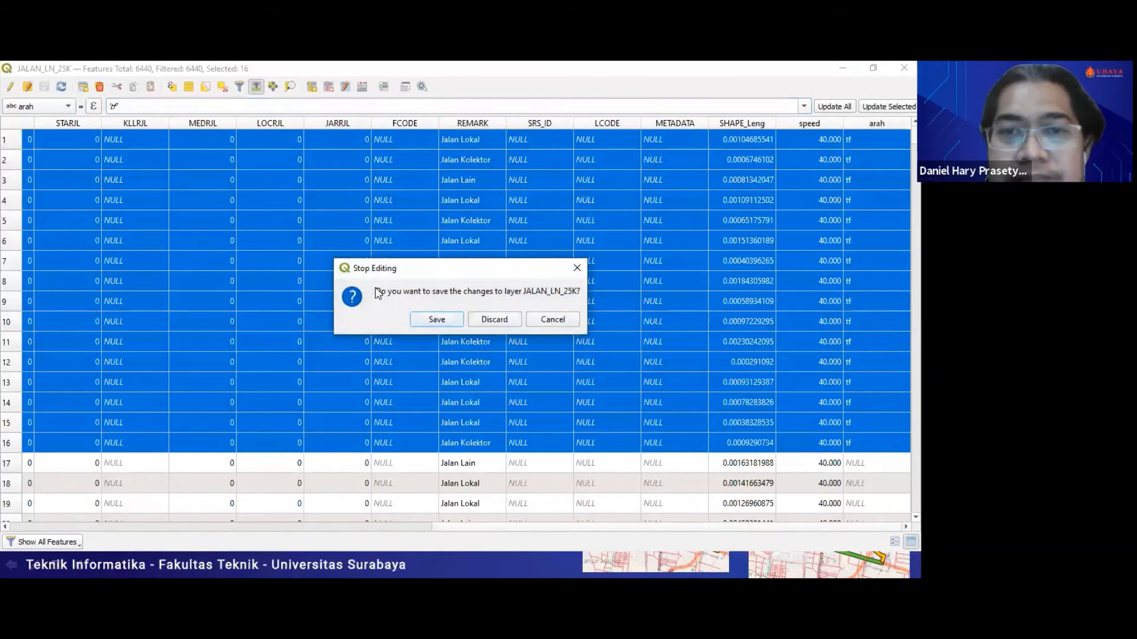
click(435, 320)
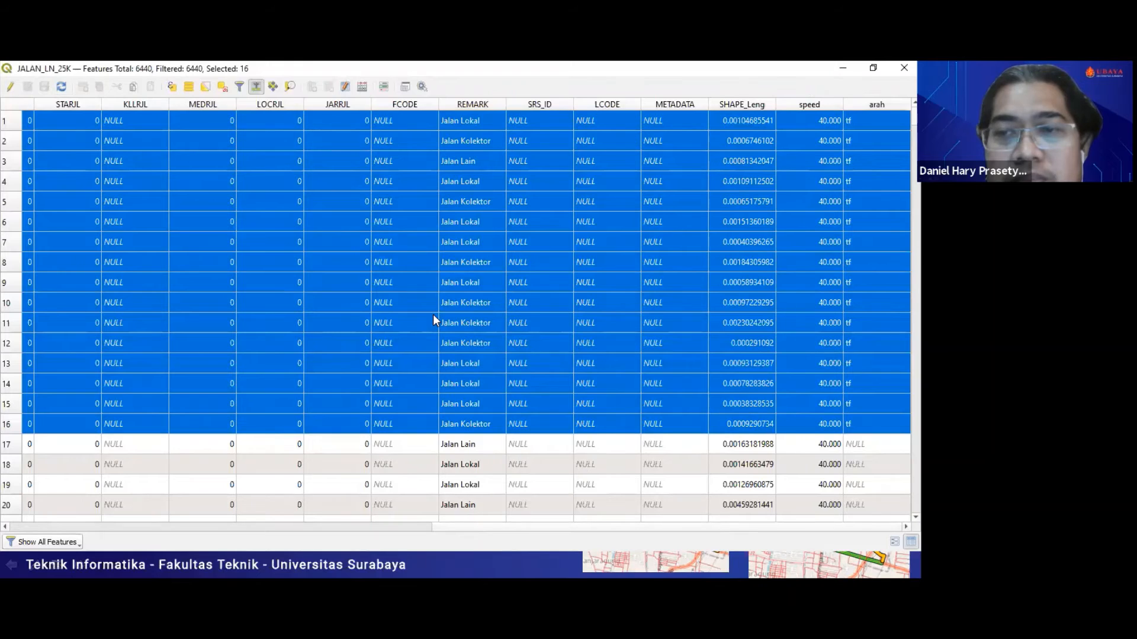
click(842, 68)
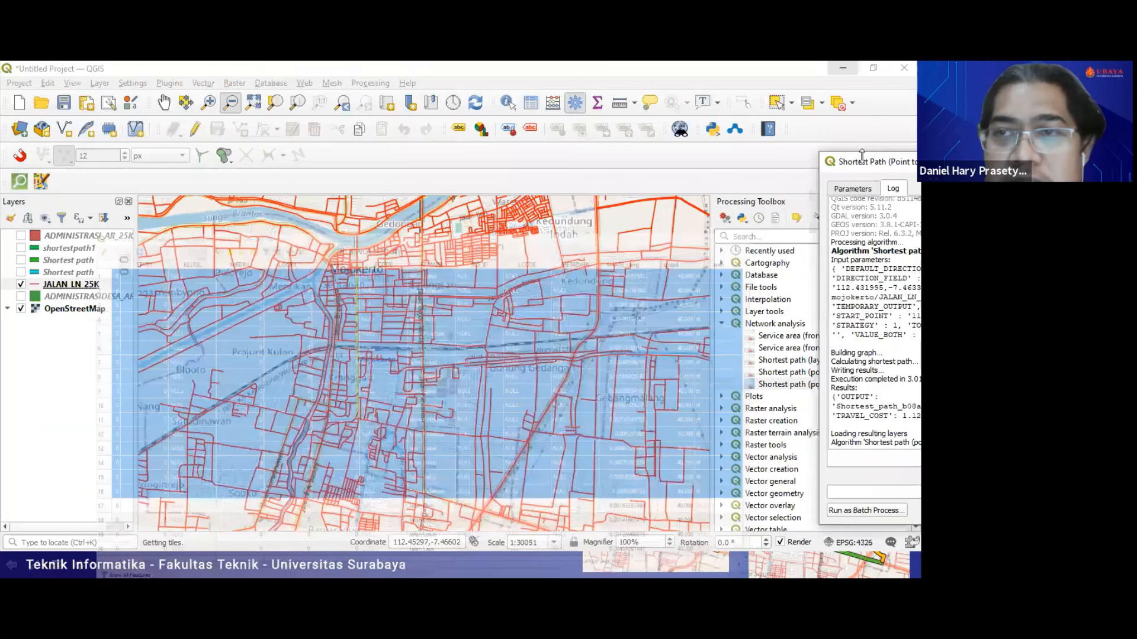
Set the point-to-point calculation's path type to Shortest and clear its speed field
drag(856, 163, 437, 92)
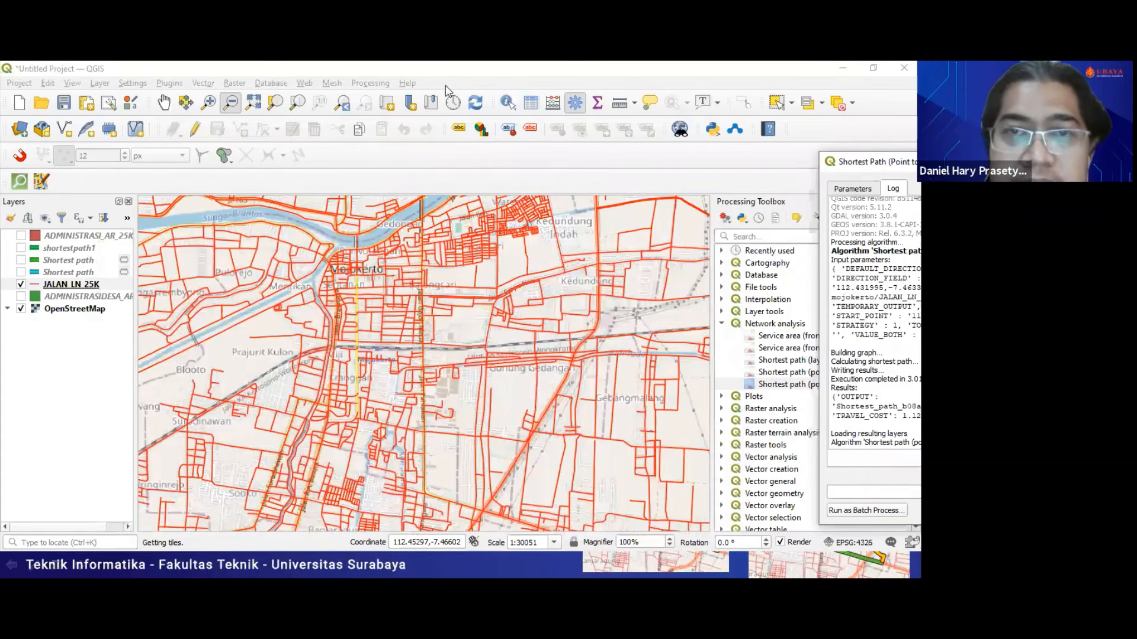
click(431, 121)
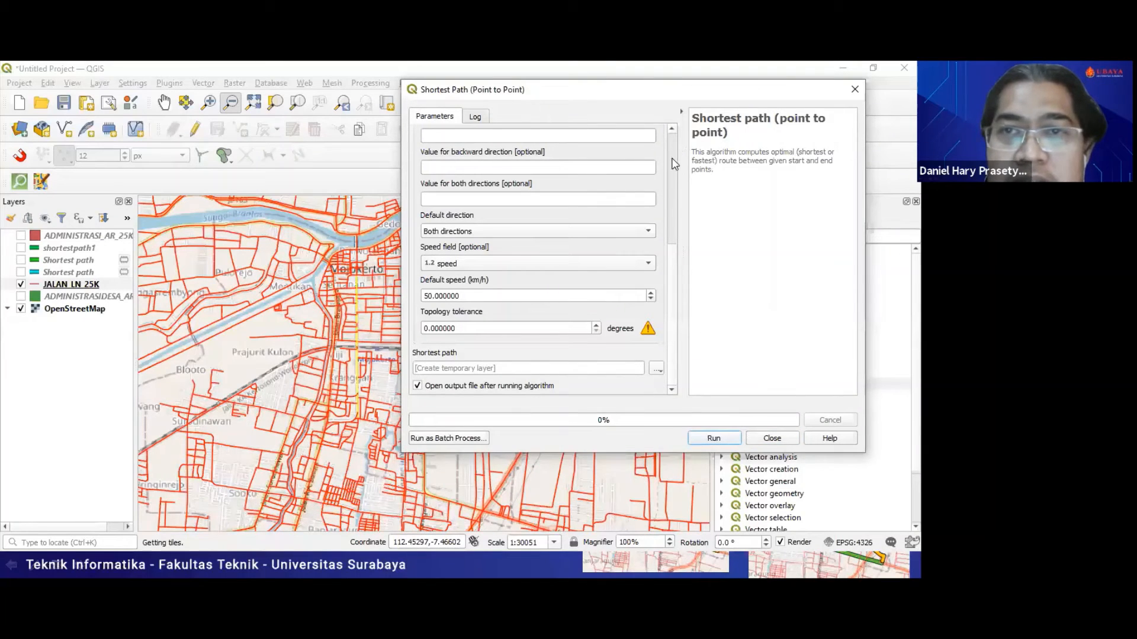
drag(675, 253, 686, 123)
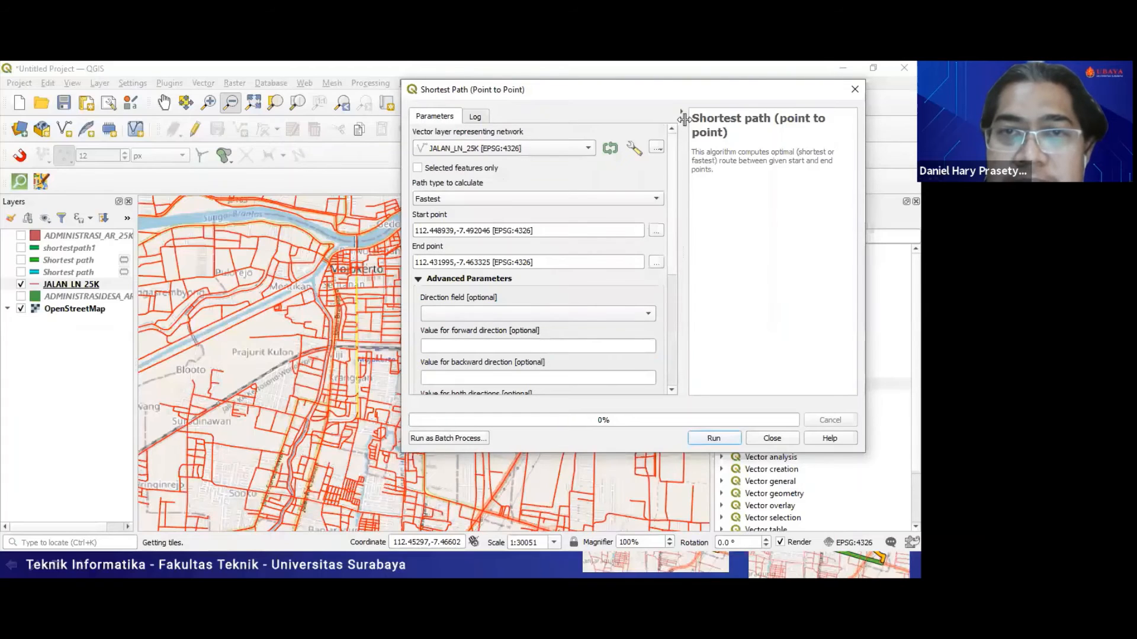
click(453, 201)
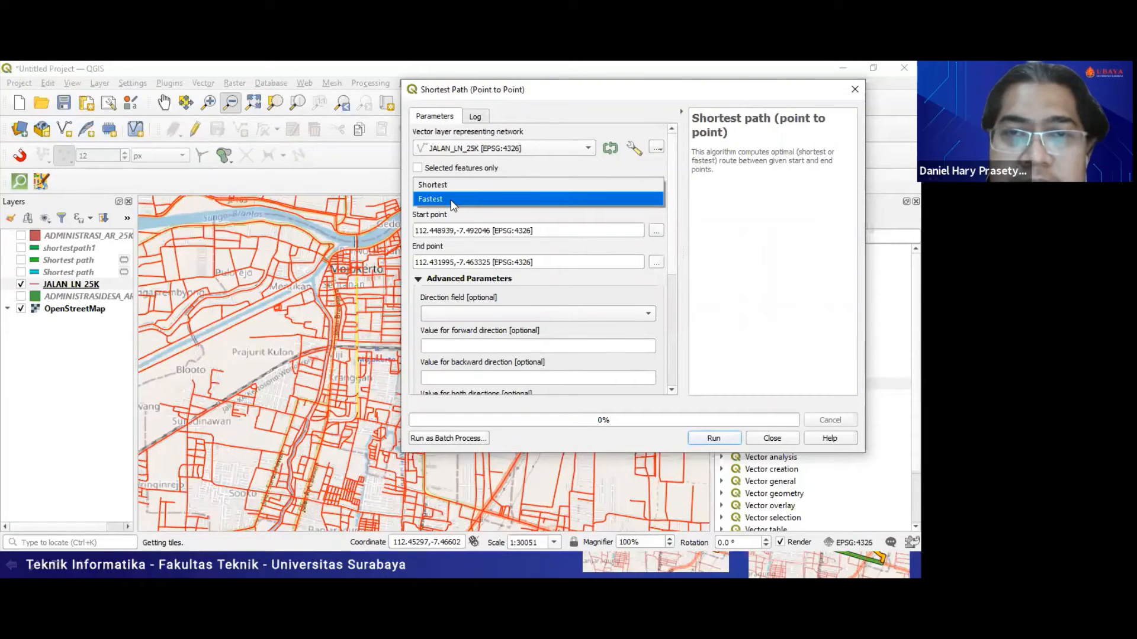
click(479, 190)
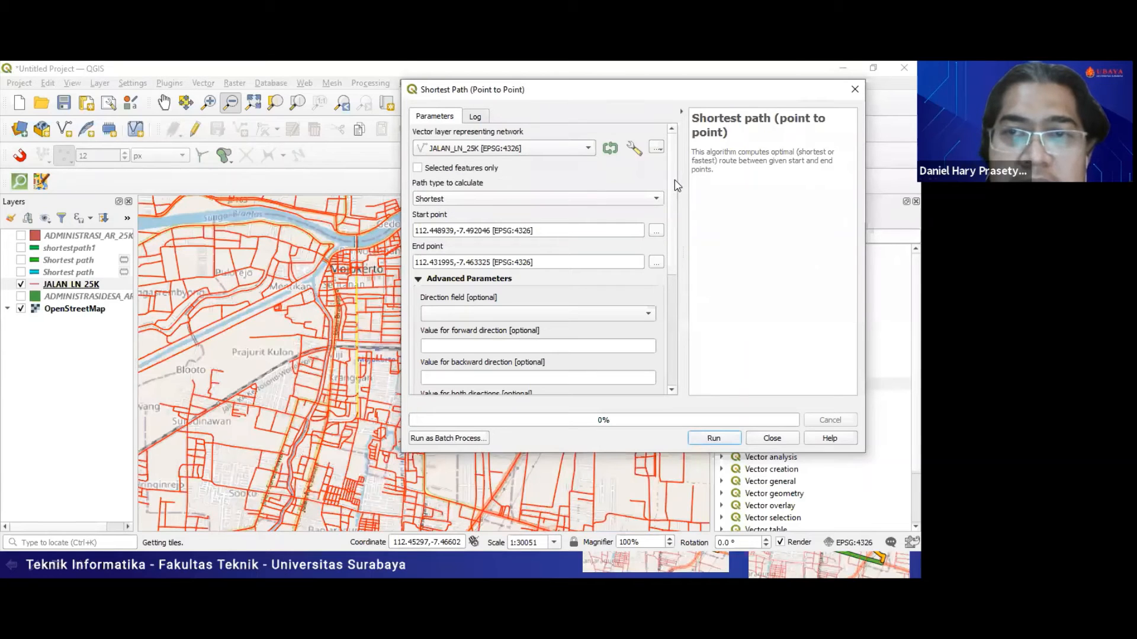
scroll(675, 237, down, 5)
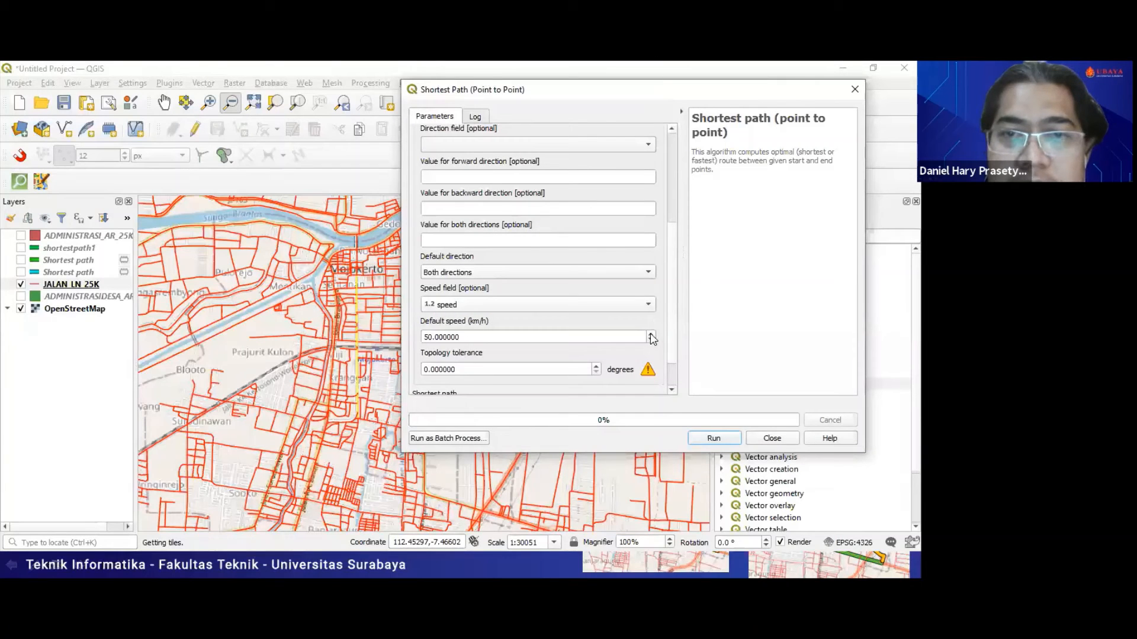
click(649, 305)
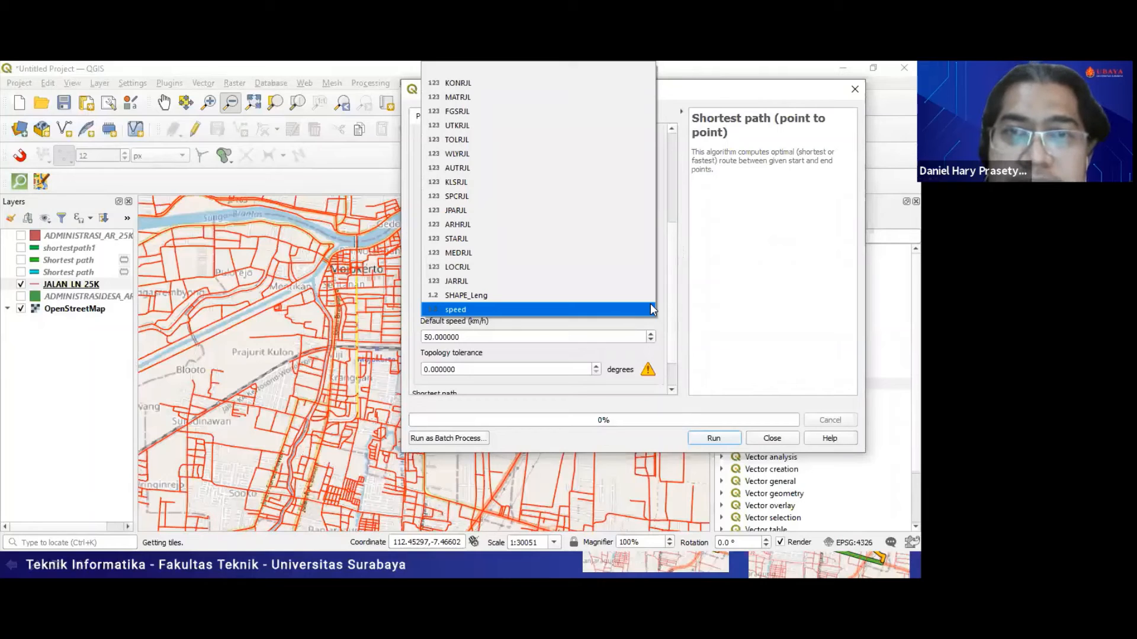
key(Escape)
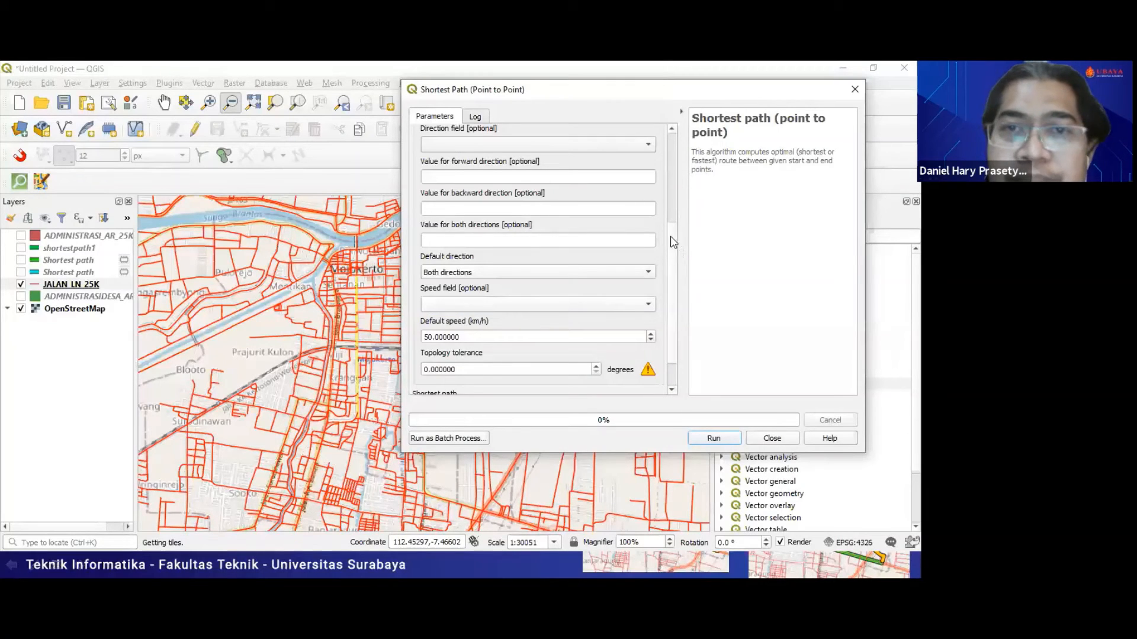
Run the path calculation with arah as the direction field and 'tf' as the value for backward direction
click(555, 151)
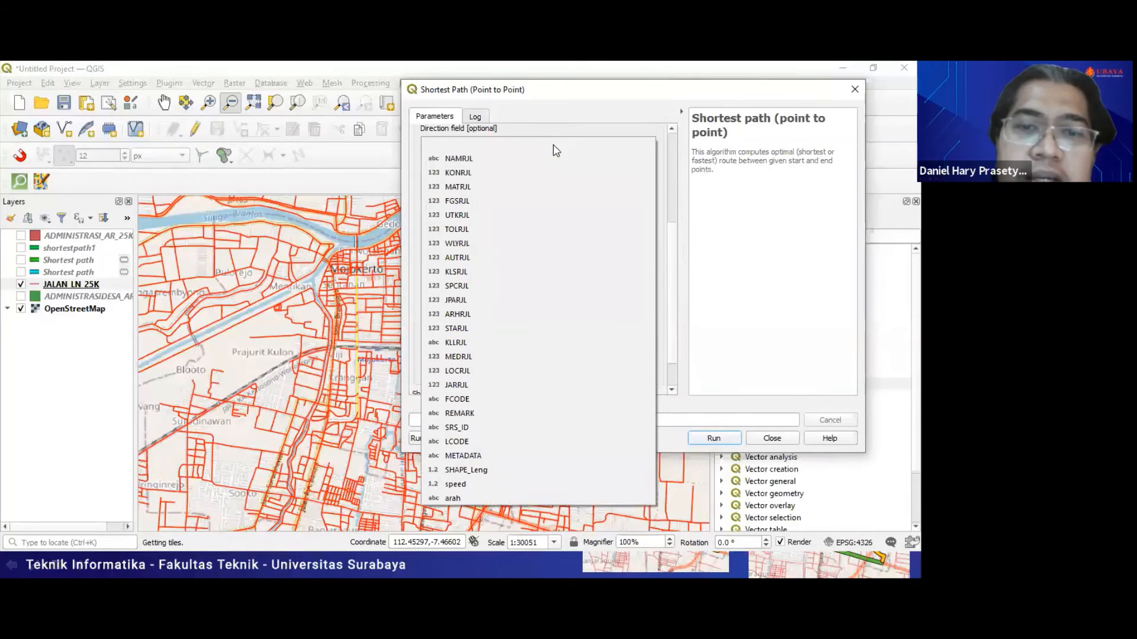
click(468, 498)
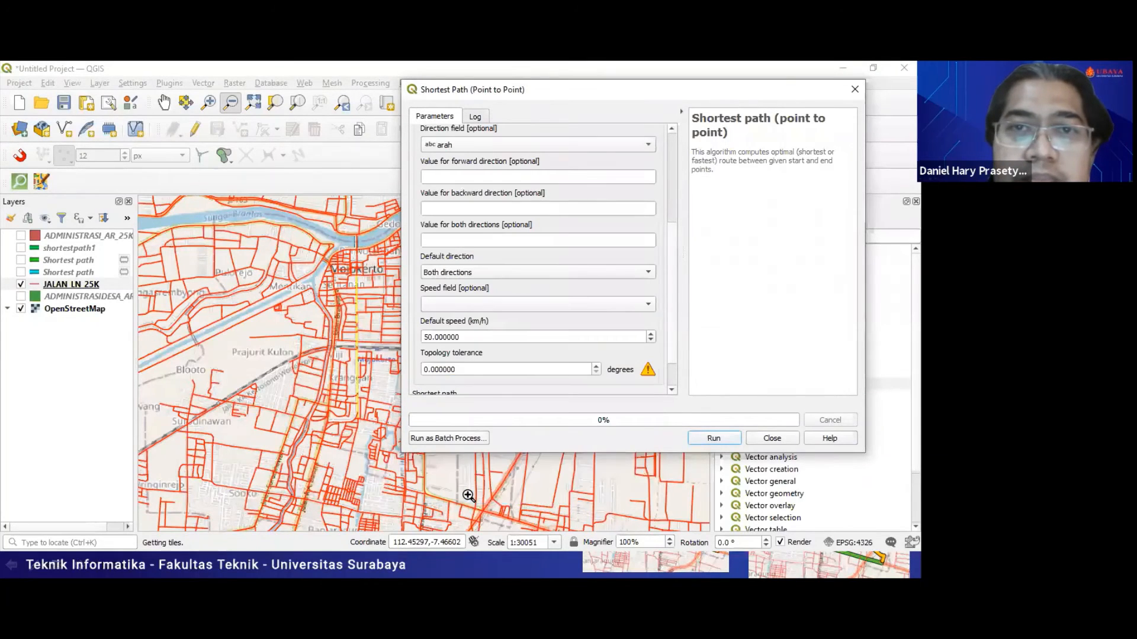
click(529, 203)
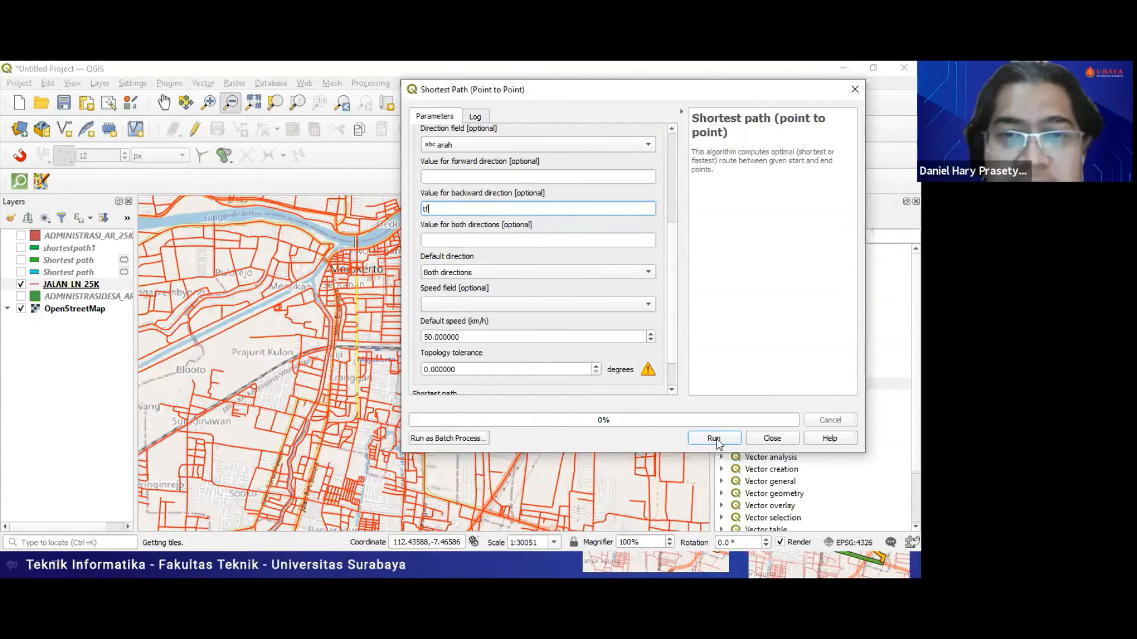
click(713, 438)
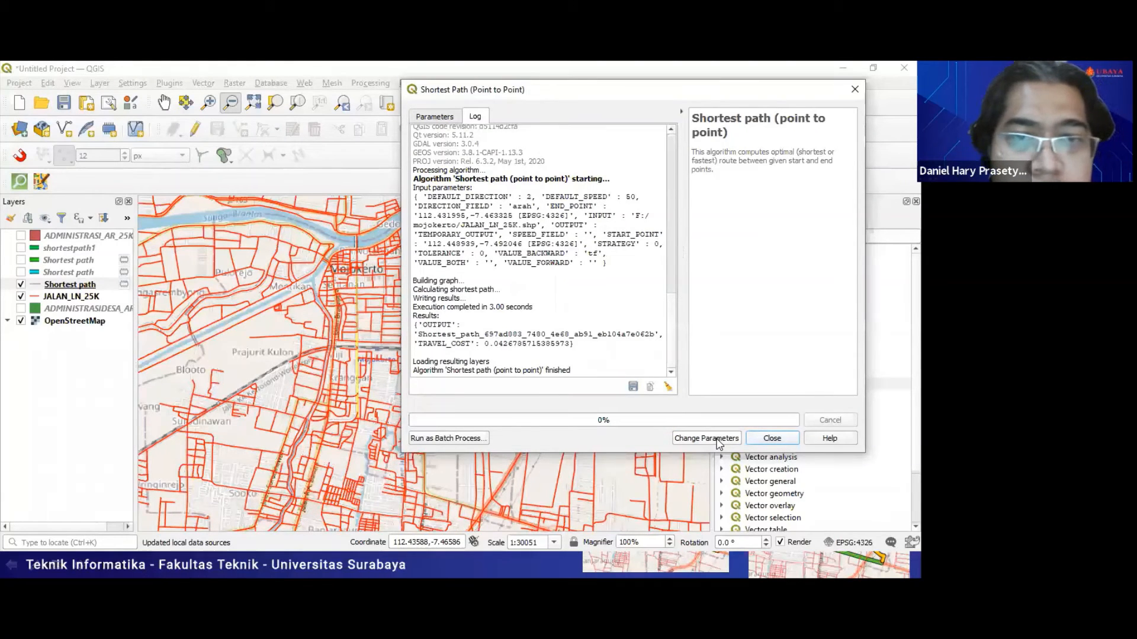
Style the newly calculated Shortest path layer with the 'topo main road' symbol
click(39, 287)
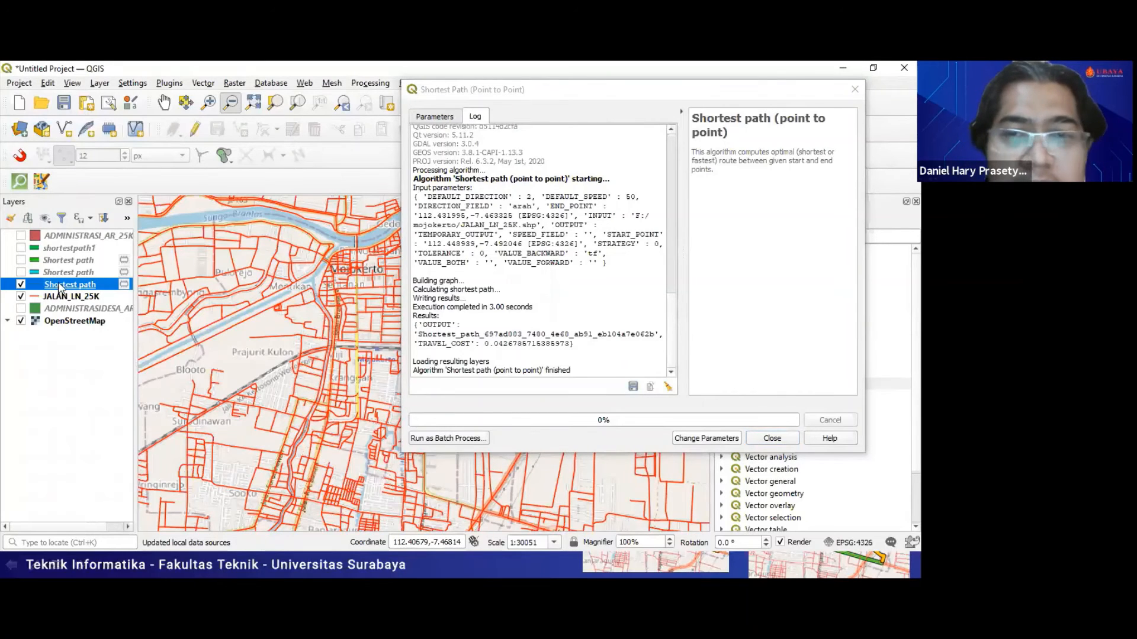
double_click(62, 287)
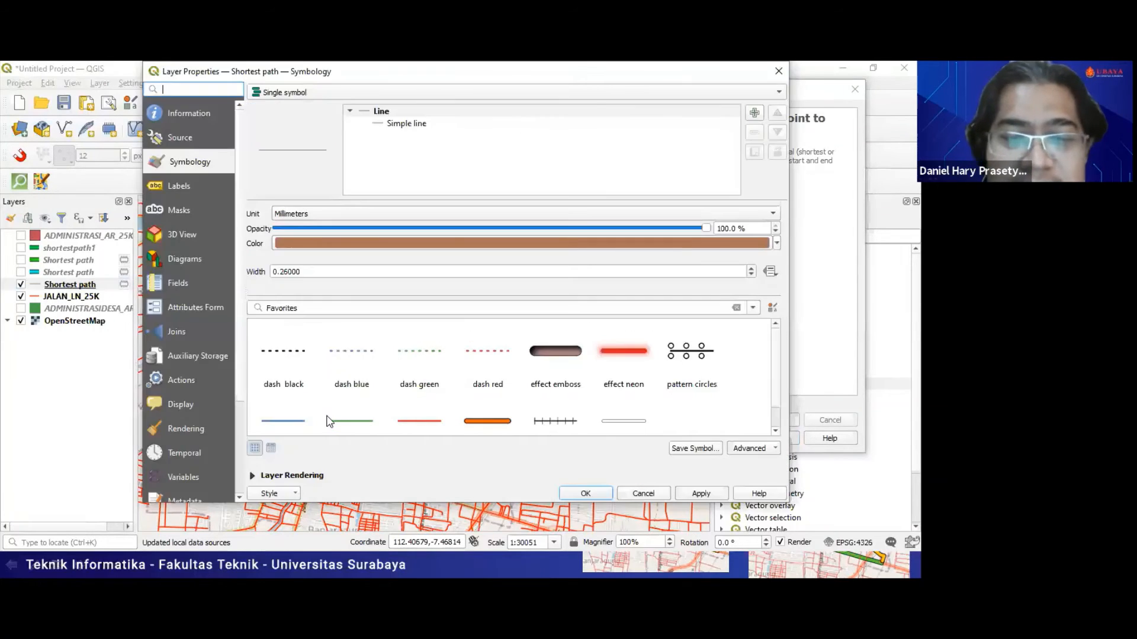
click(508, 421)
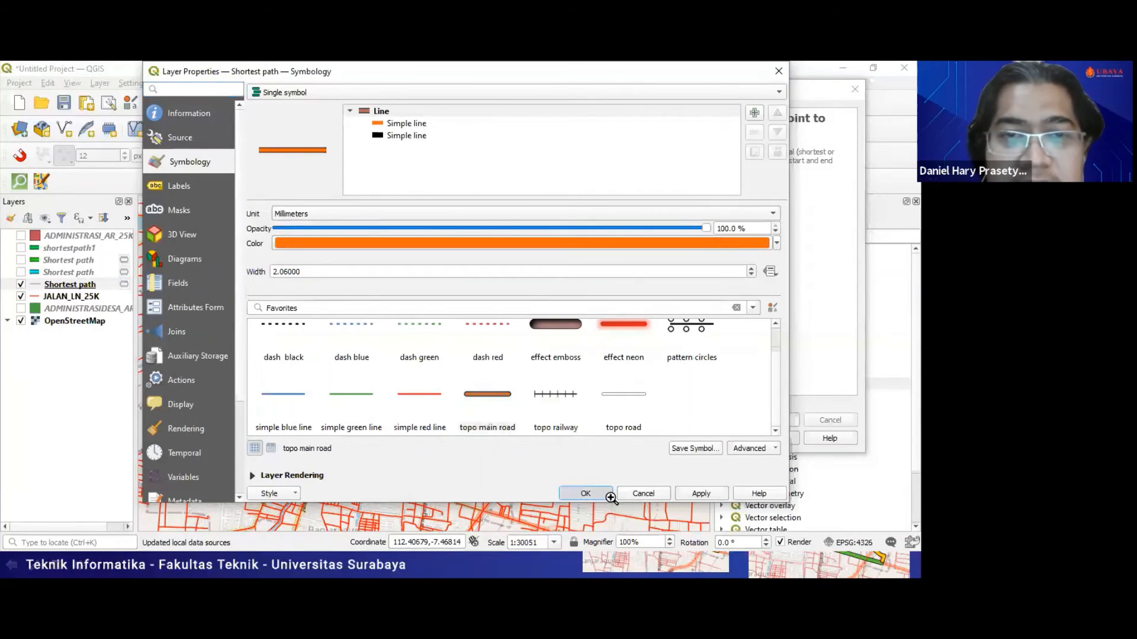
click(550, 490)
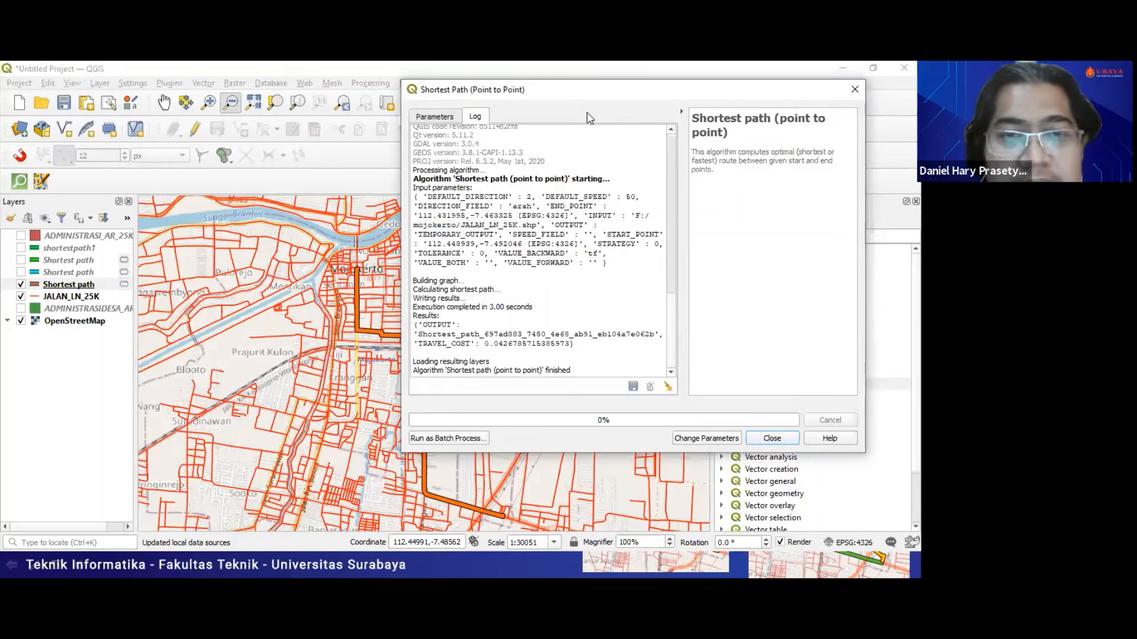
Rerun the path calculation with 'tf' as the forward direction value and the backward direction value left empty
drag(505, 94, 489, 97)
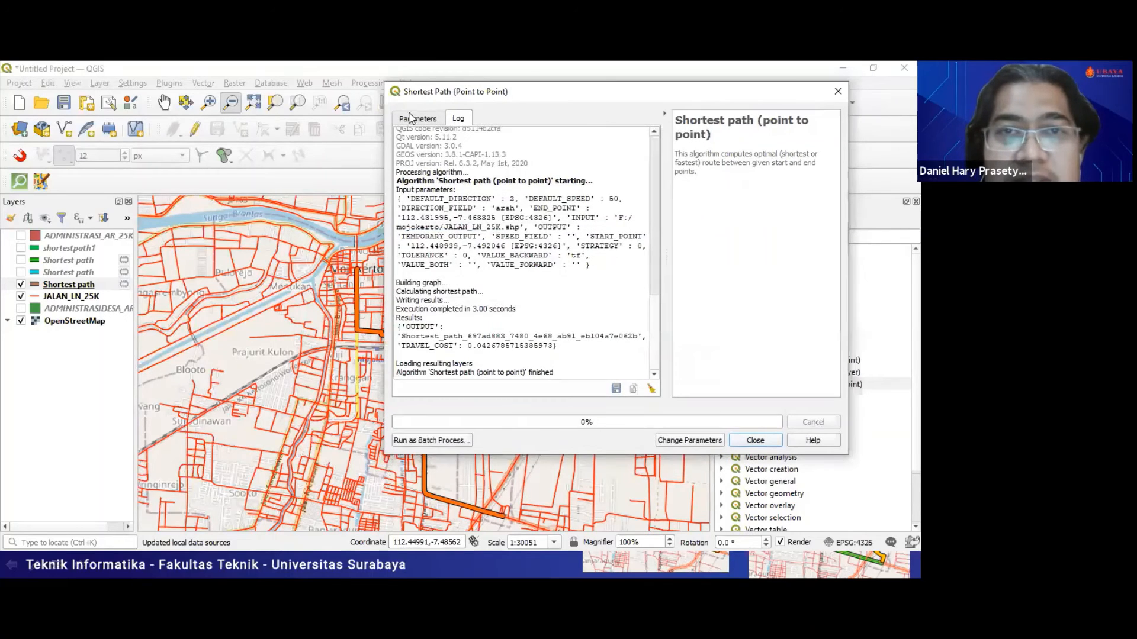
click(406, 123)
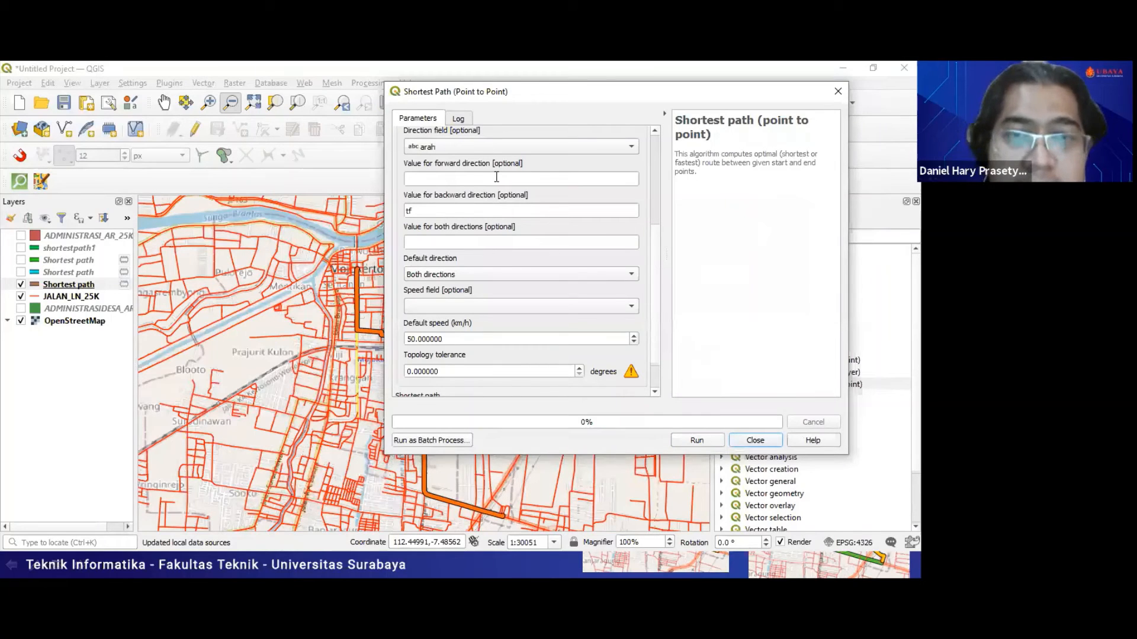
key(Tab)
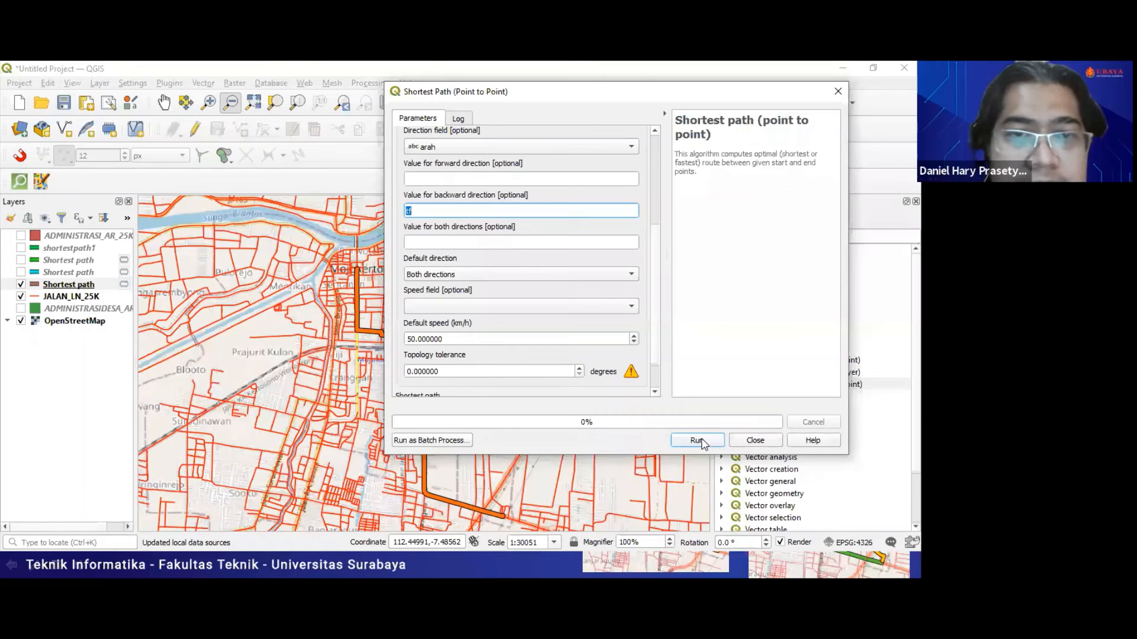
click(699, 441)
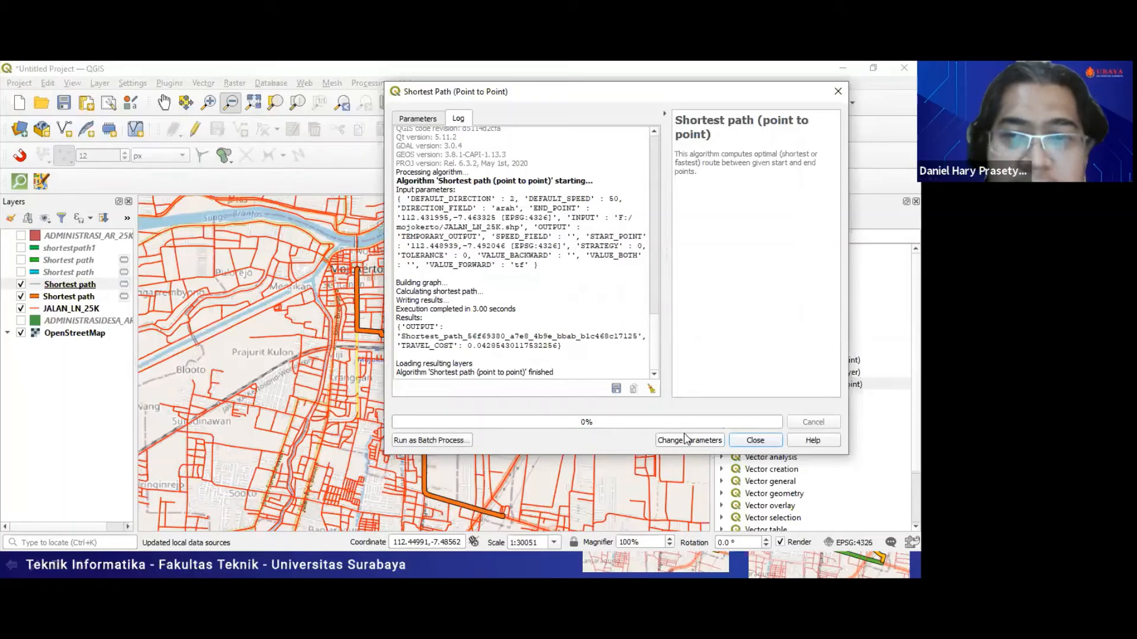
Hide the orange backward-direction path layer and give the newest Shortest path layer the 'topo main road' symbol
click(20, 296)
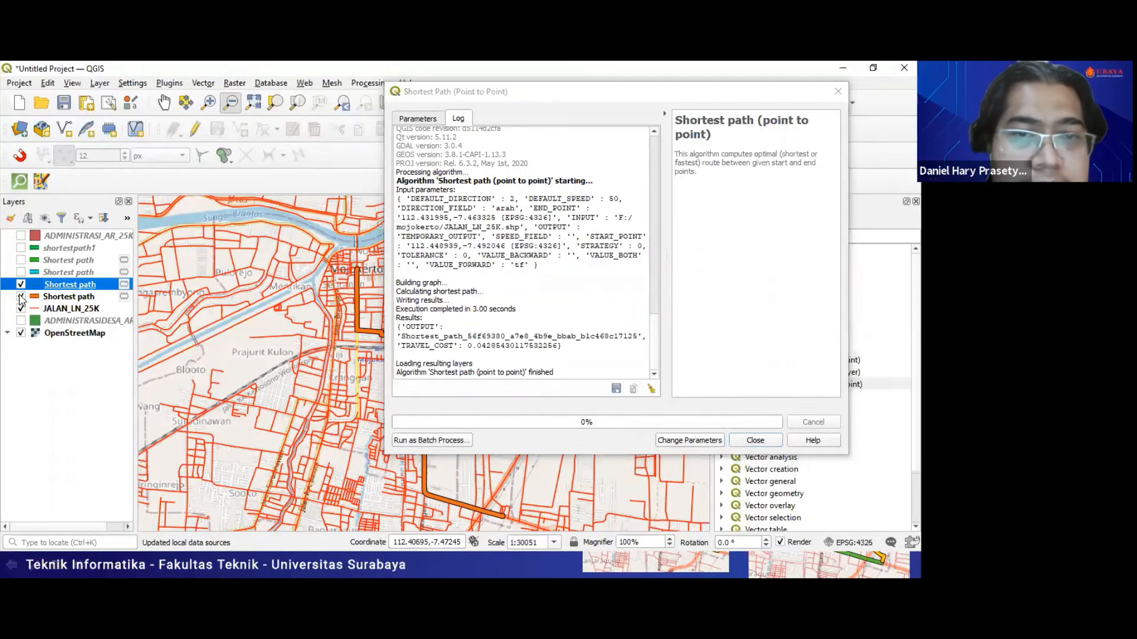
click(48, 285)
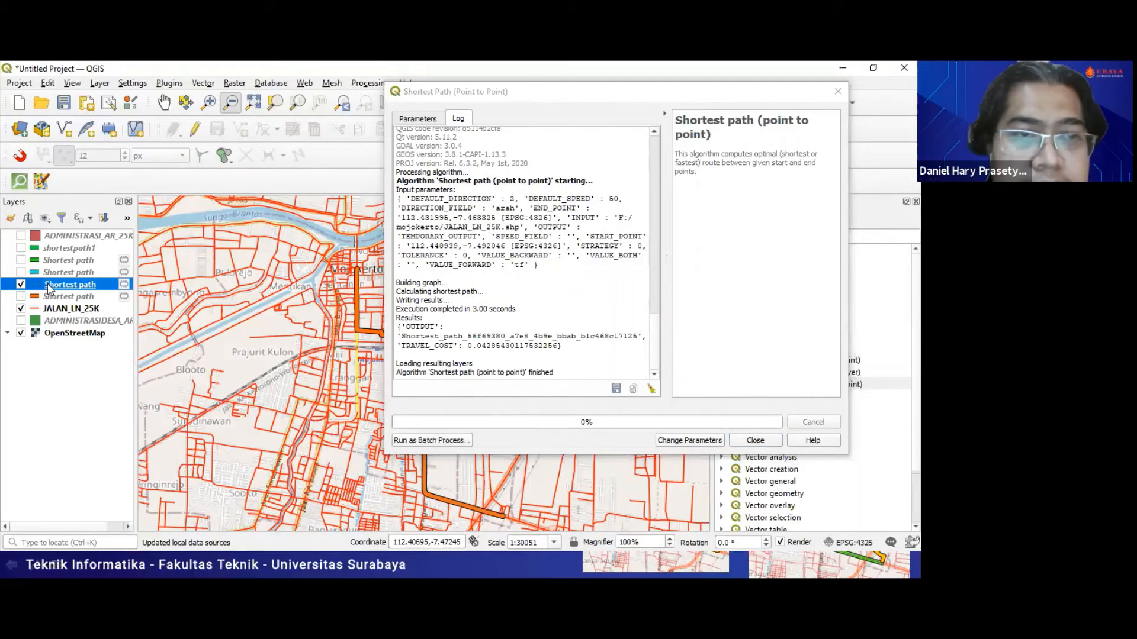
double_click(49, 286)
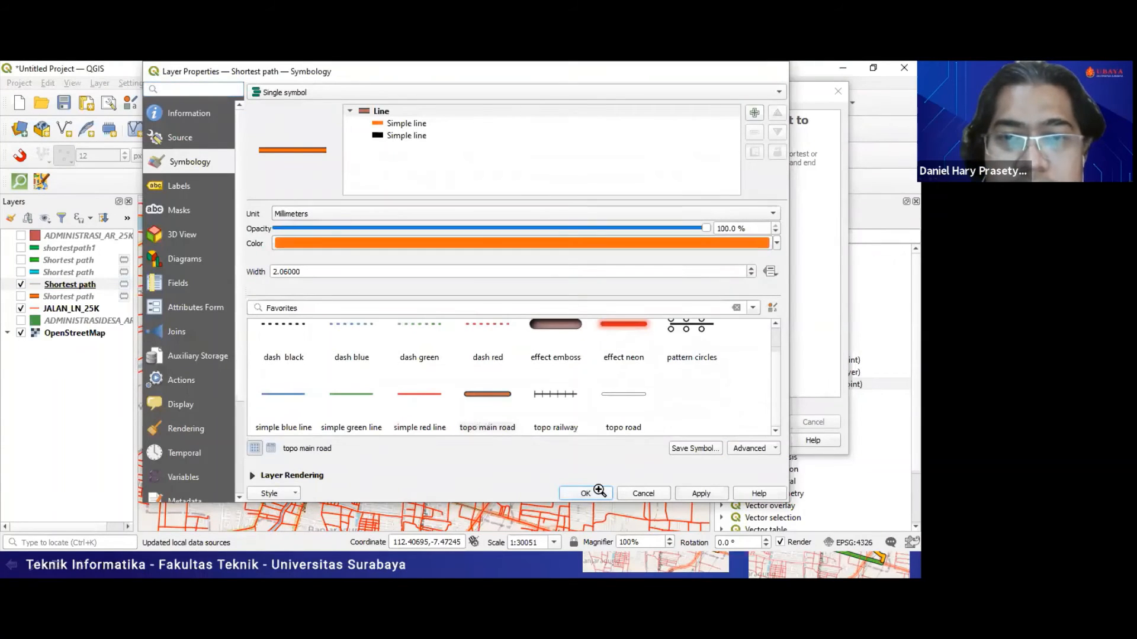
click(599, 491)
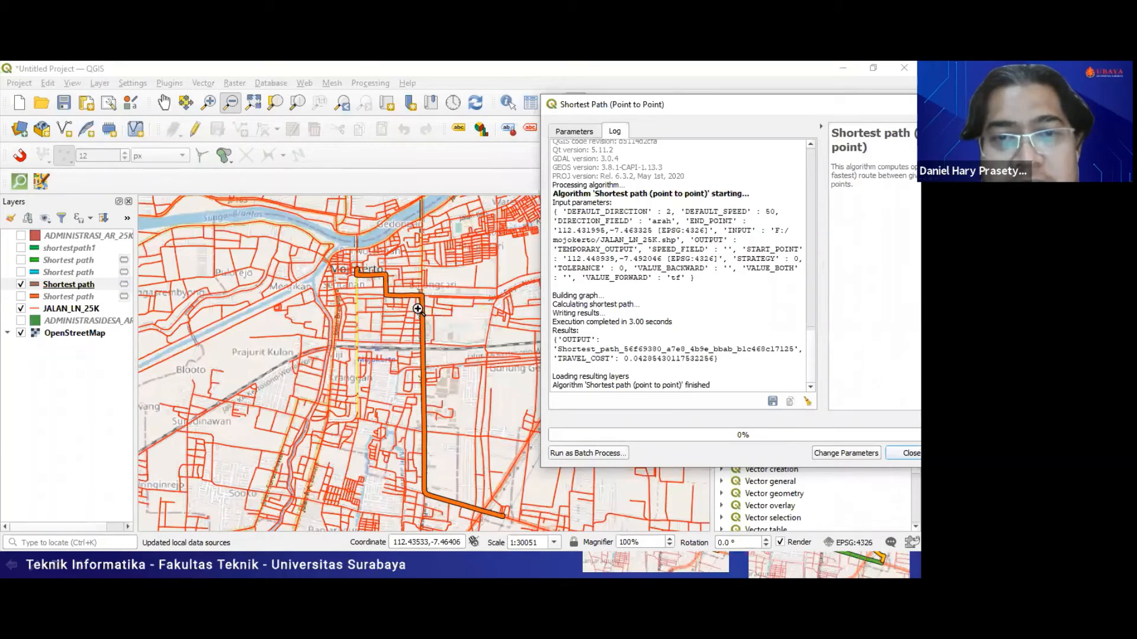
Recolour the visible Shortest path layer's line to pink, #ff4cee
click(37, 287)
double_click(36, 288)
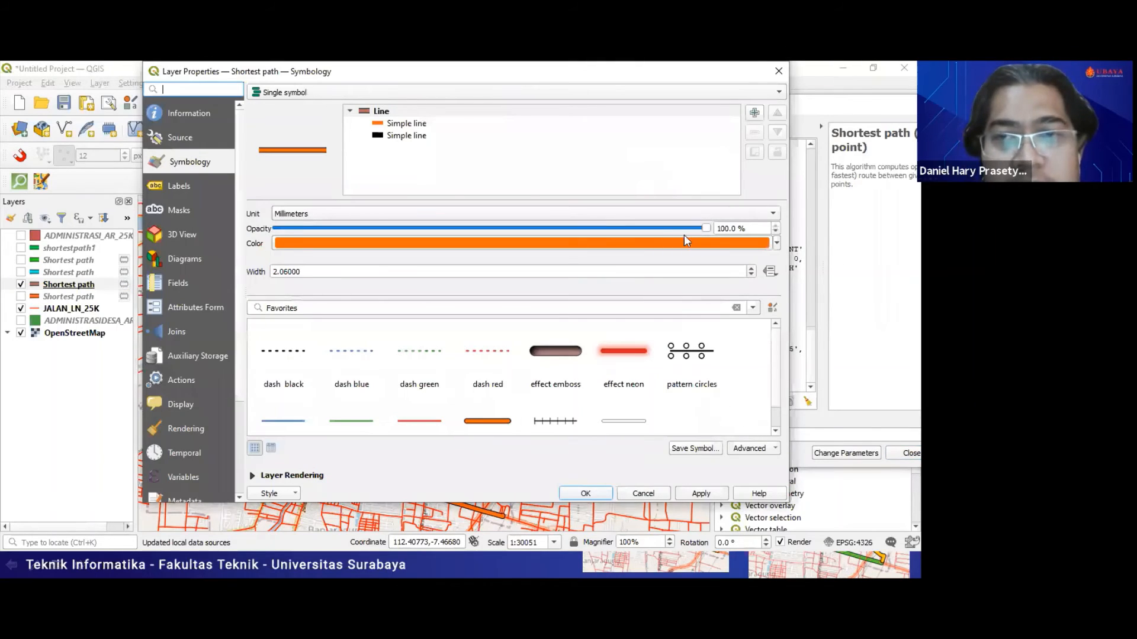
click(665, 246)
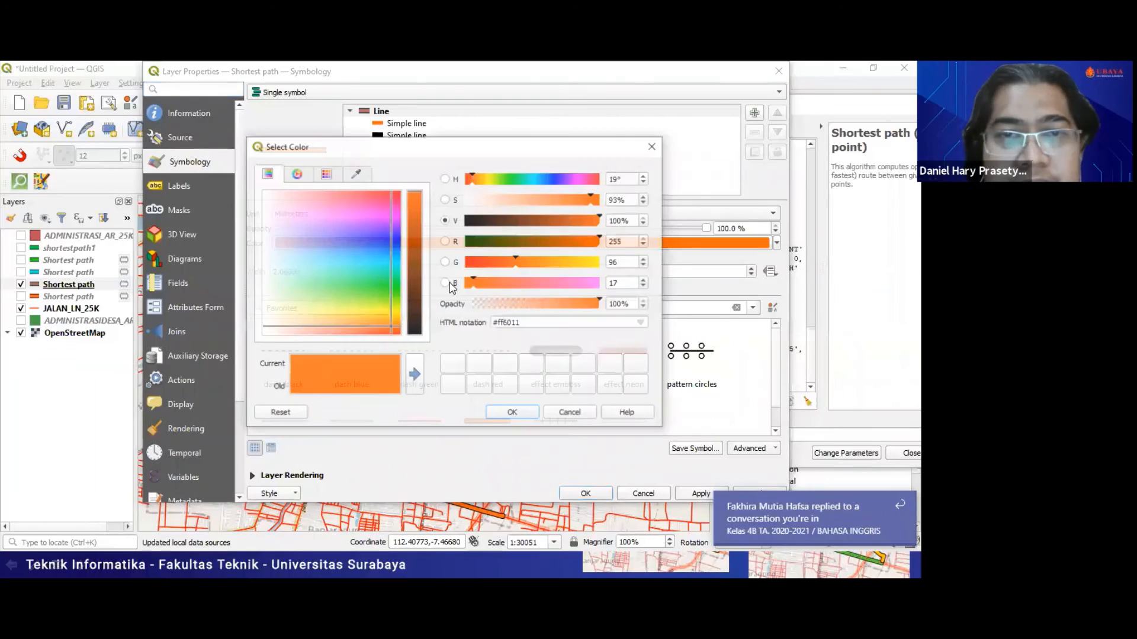
click(359, 212)
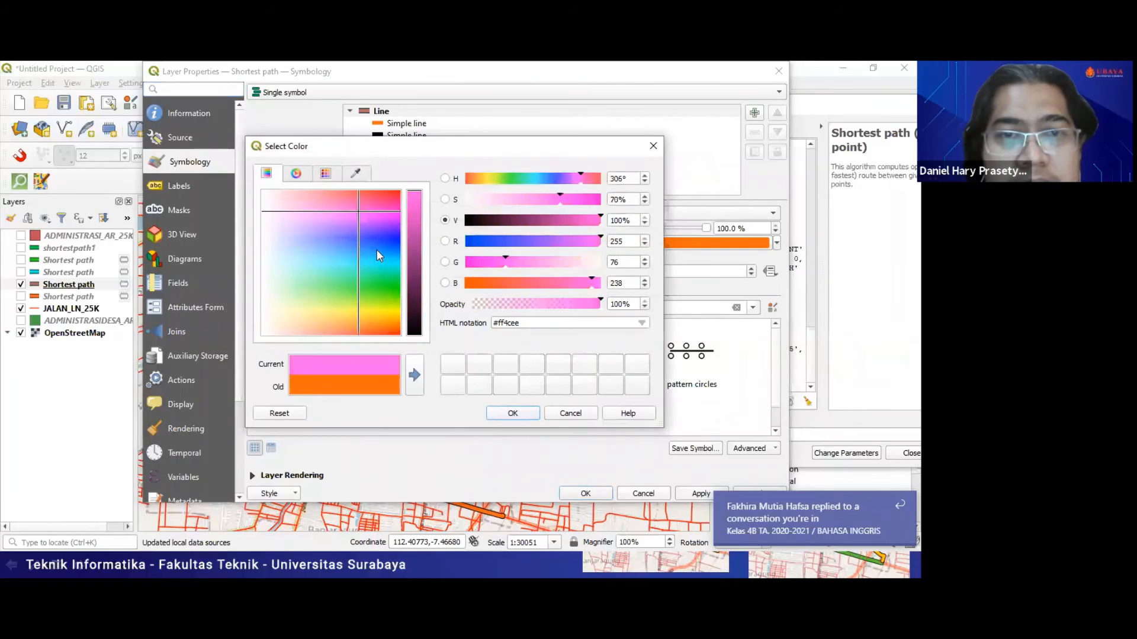
click(516, 415)
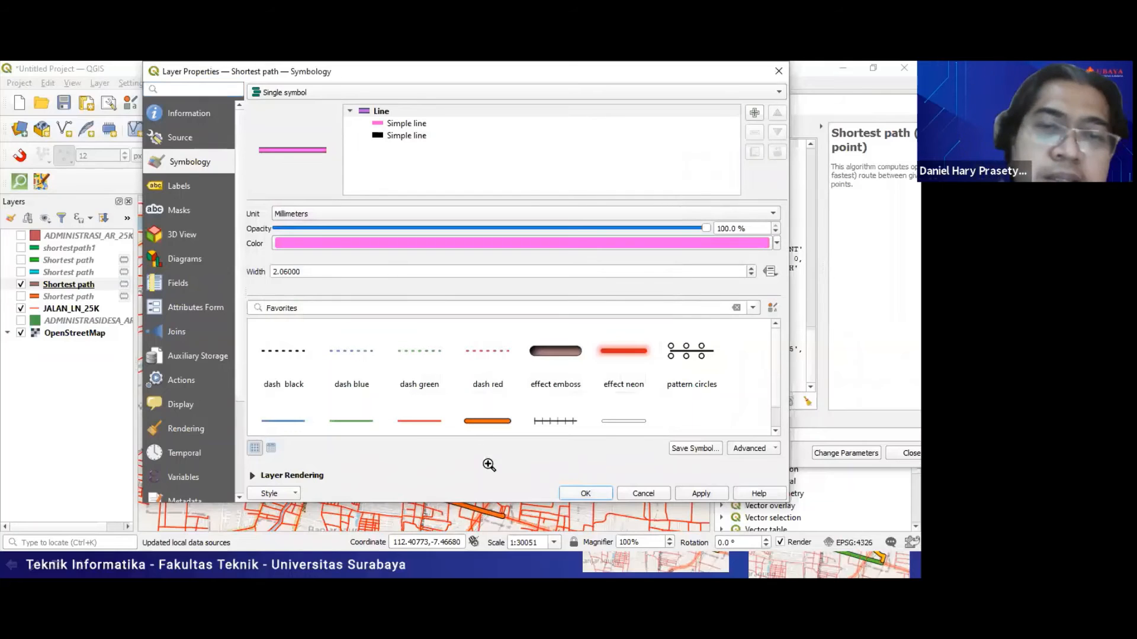
key(Return)
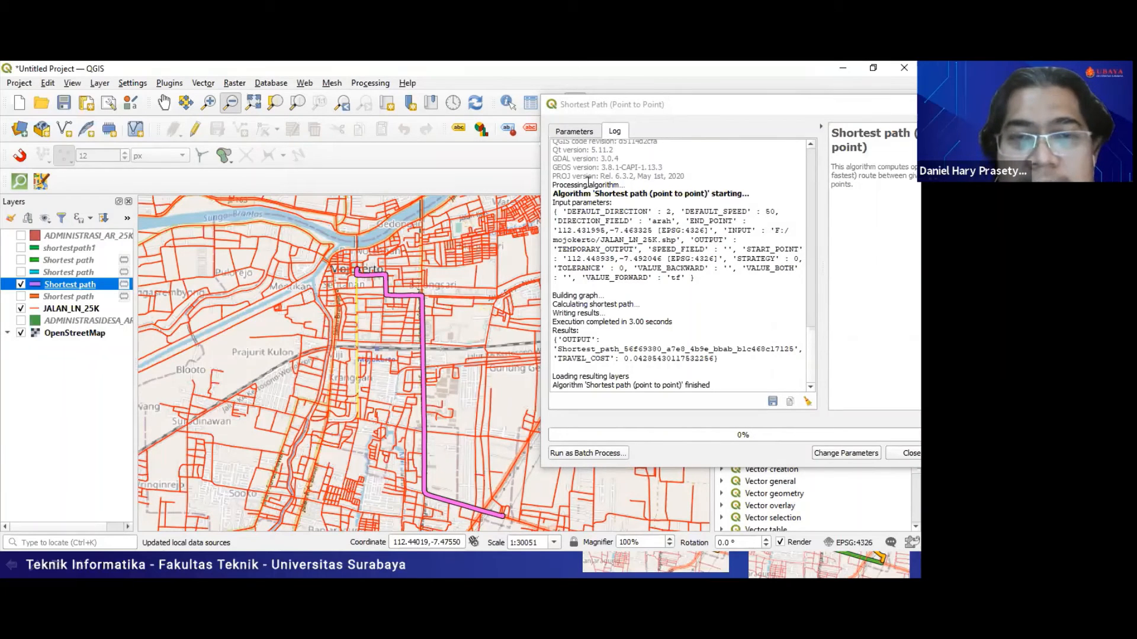
Set the calculation's speed field to speed and run it again with 'tf' as the forward direction value
click(574, 131)
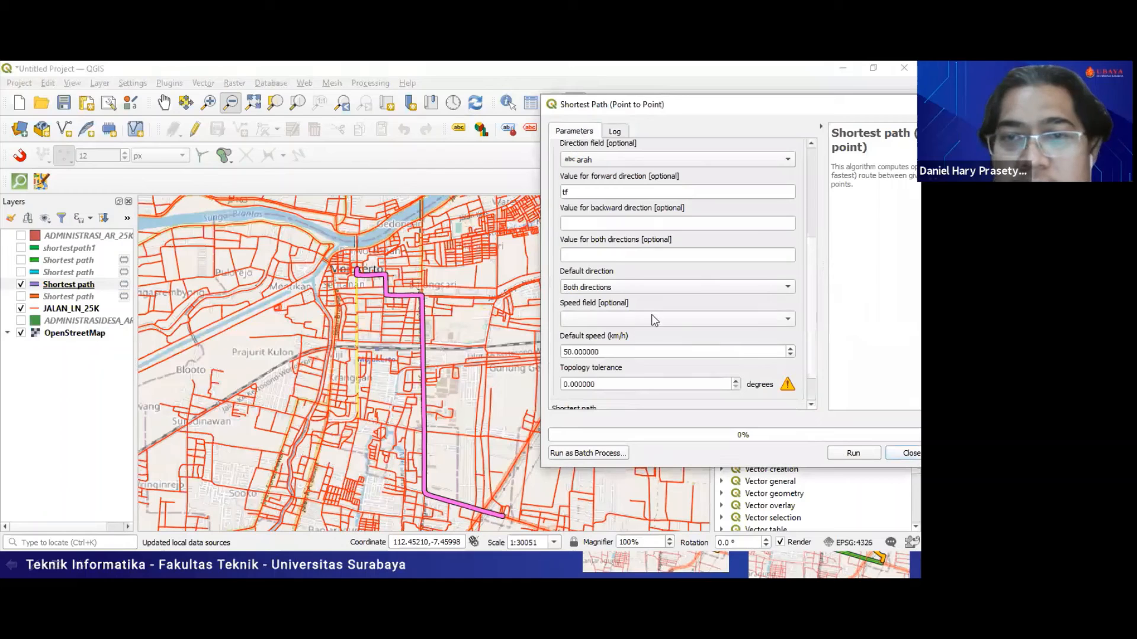
click(727, 259)
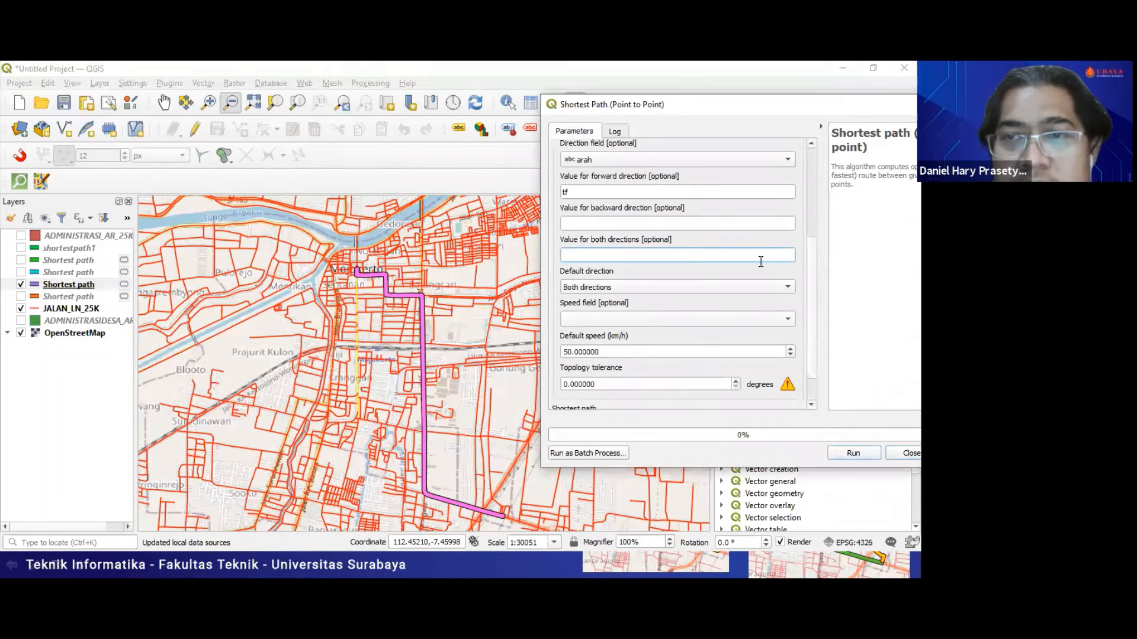
click(792, 324)
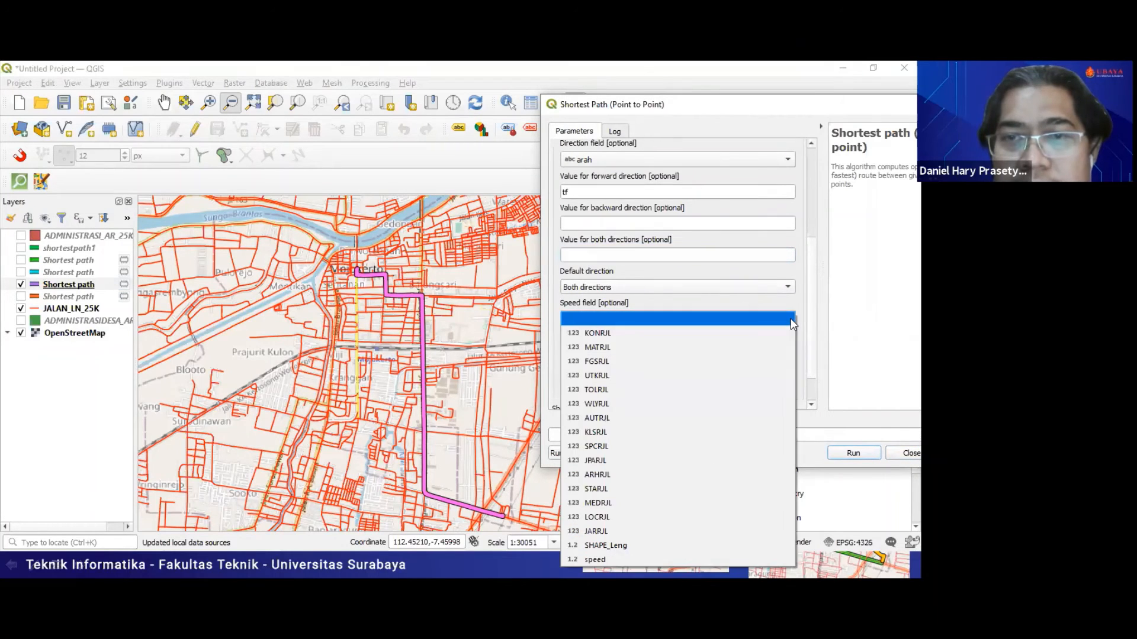
click(627, 561)
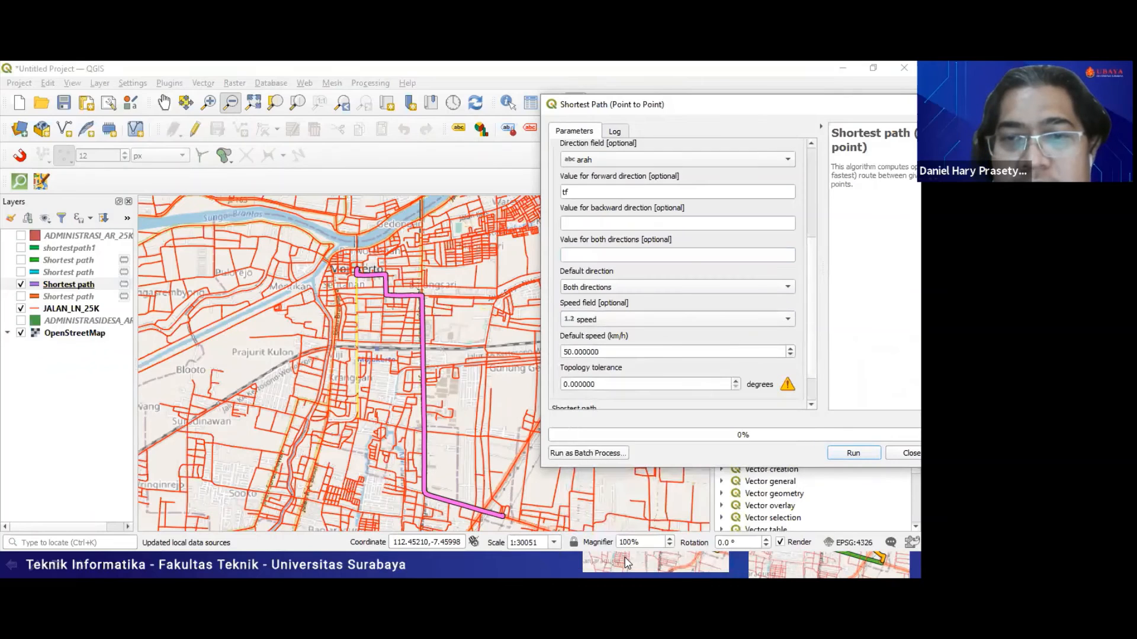
click(853, 453)
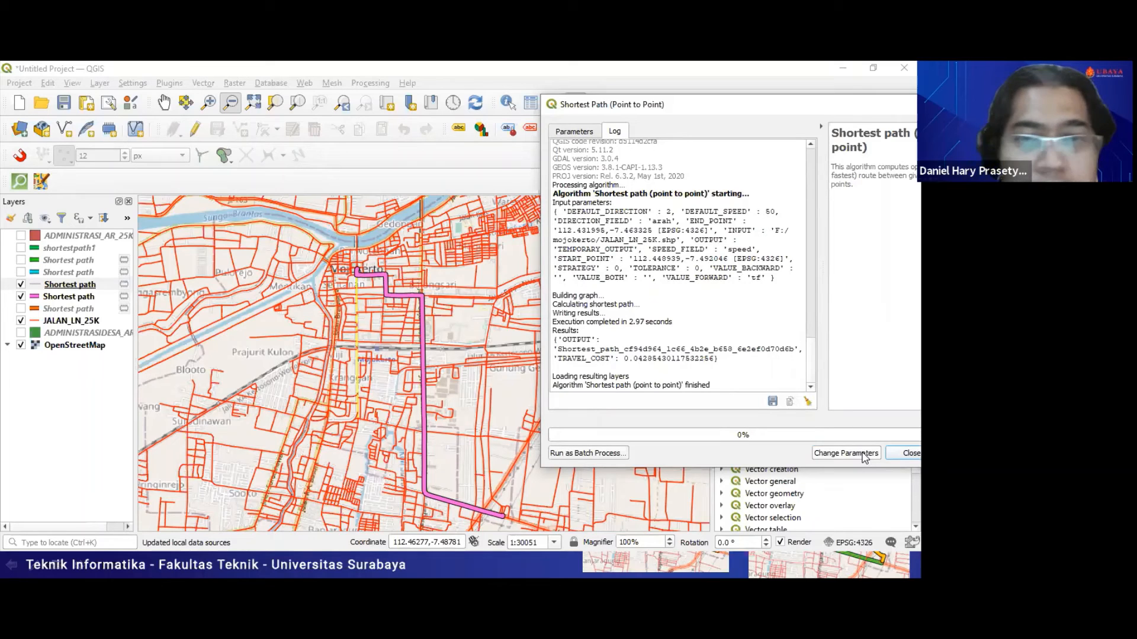
Give the newest Shortest path layer the 'topo main road' symbol and recolour its line dark yellow
double_click(38, 286)
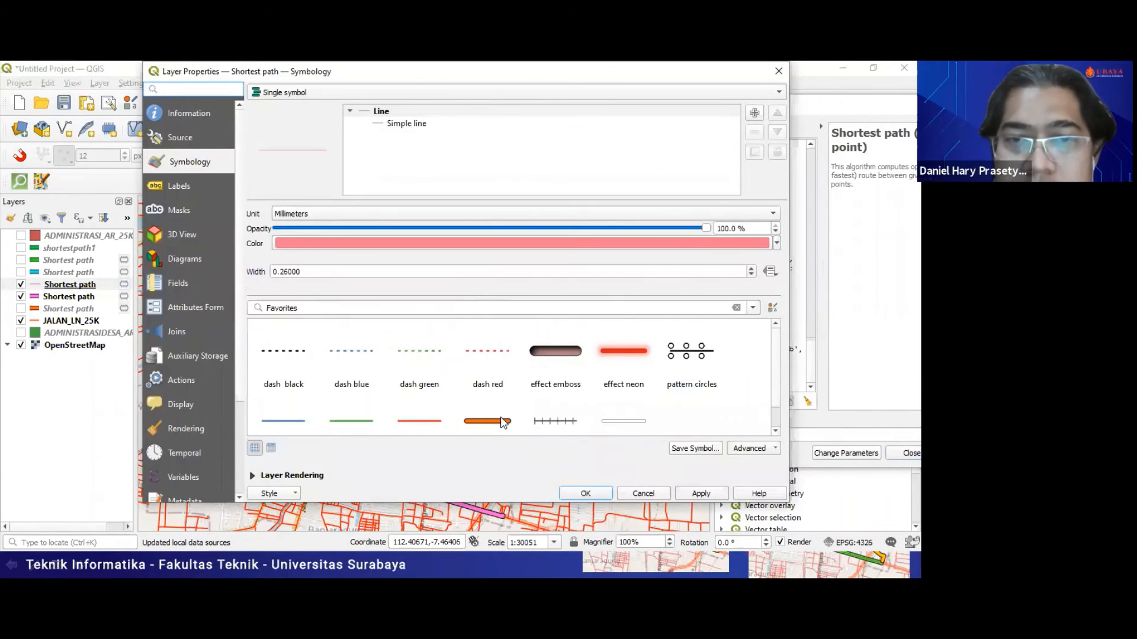
click(502, 421)
click(639, 244)
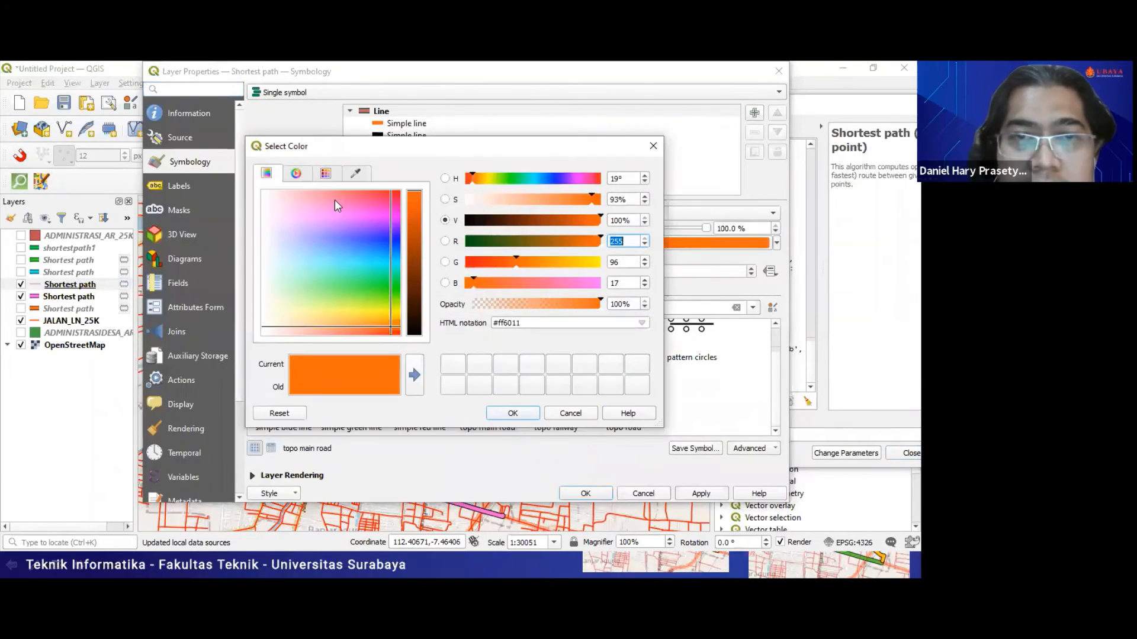
click(339, 307)
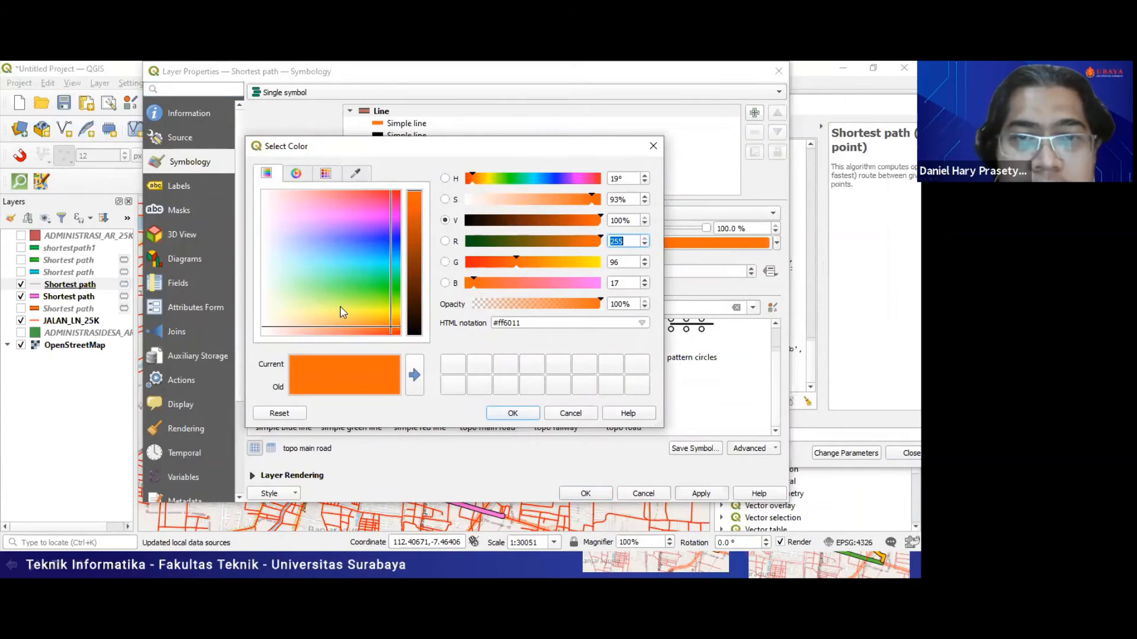
drag(481, 283, 470, 283)
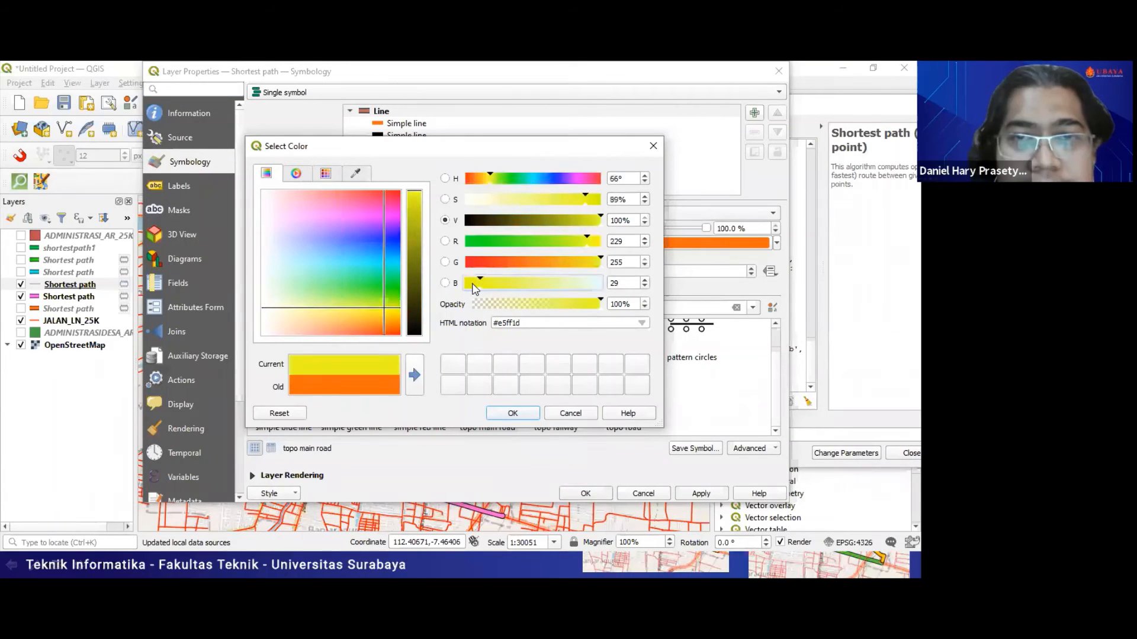
click(417, 214)
click(508, 413)
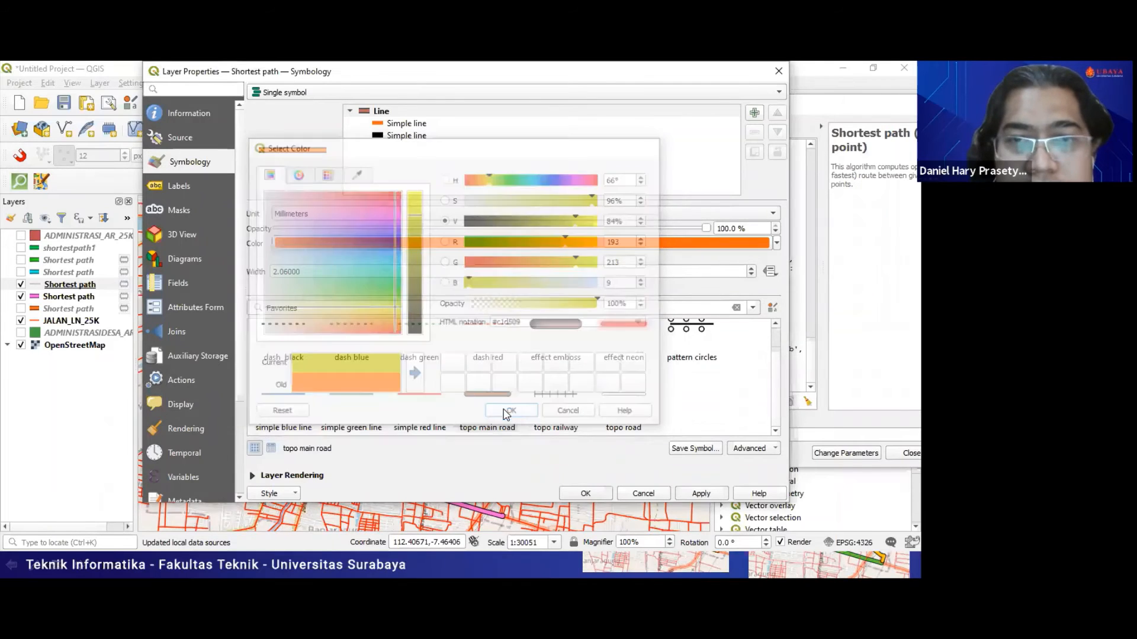
click(703, 495)
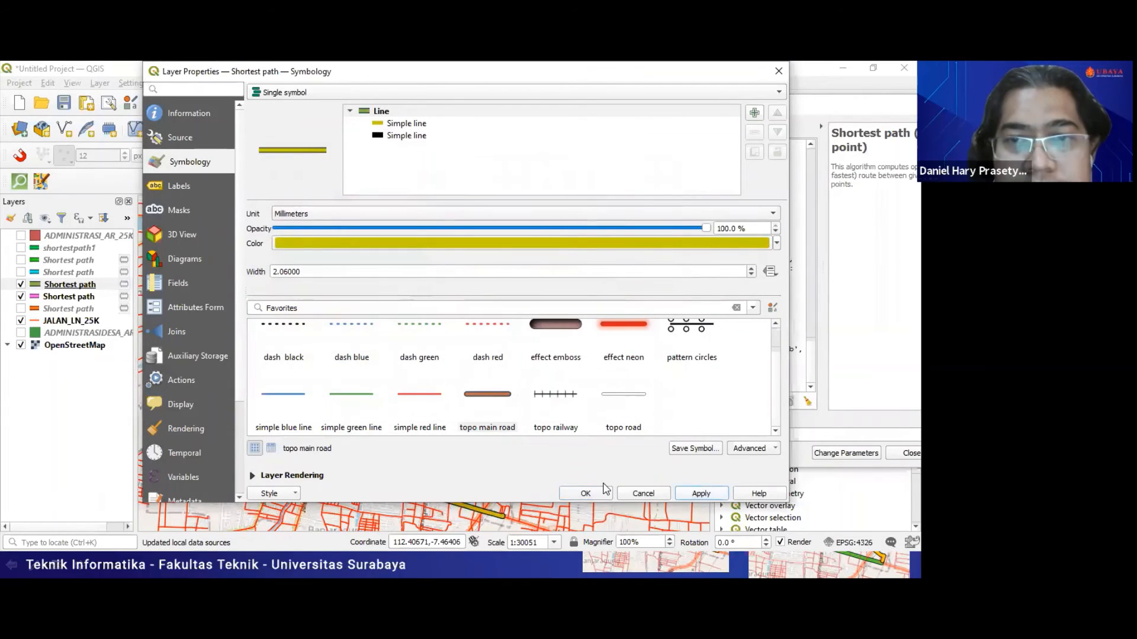
click(586, 491)
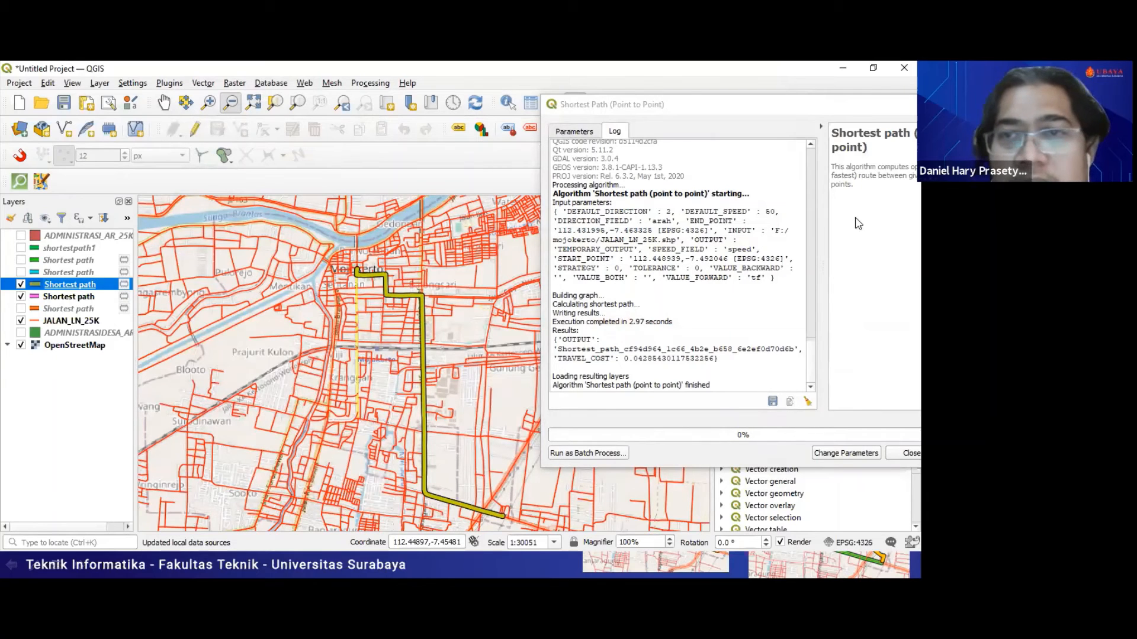
Set the path type to Fastest and run the calculation again with speed as the speed field
click(793, 216)
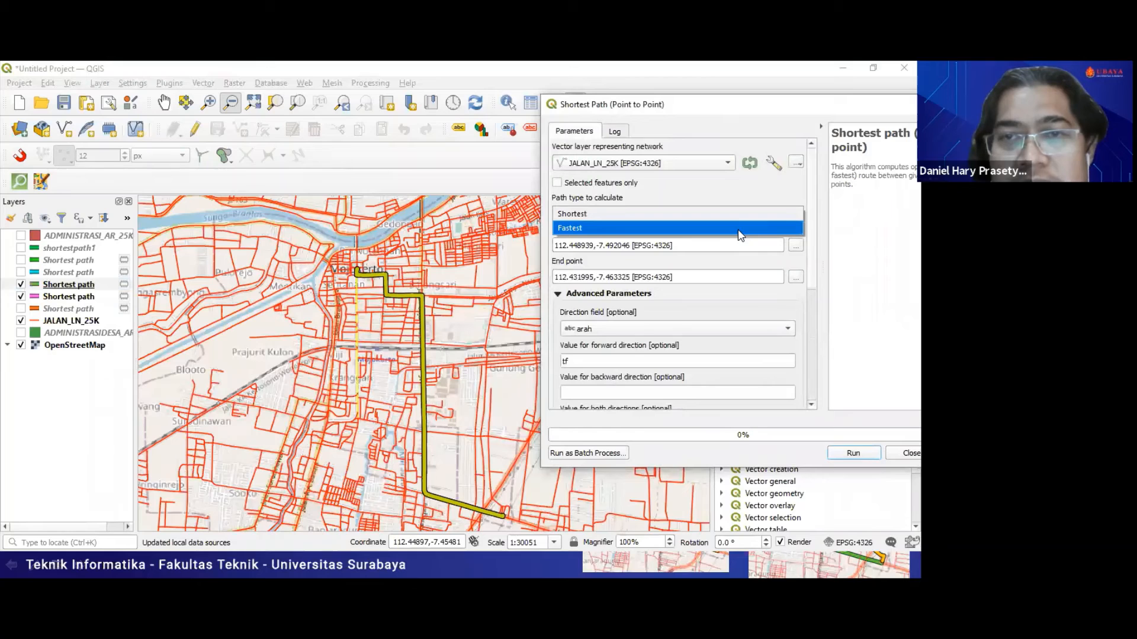
click(740, 228)
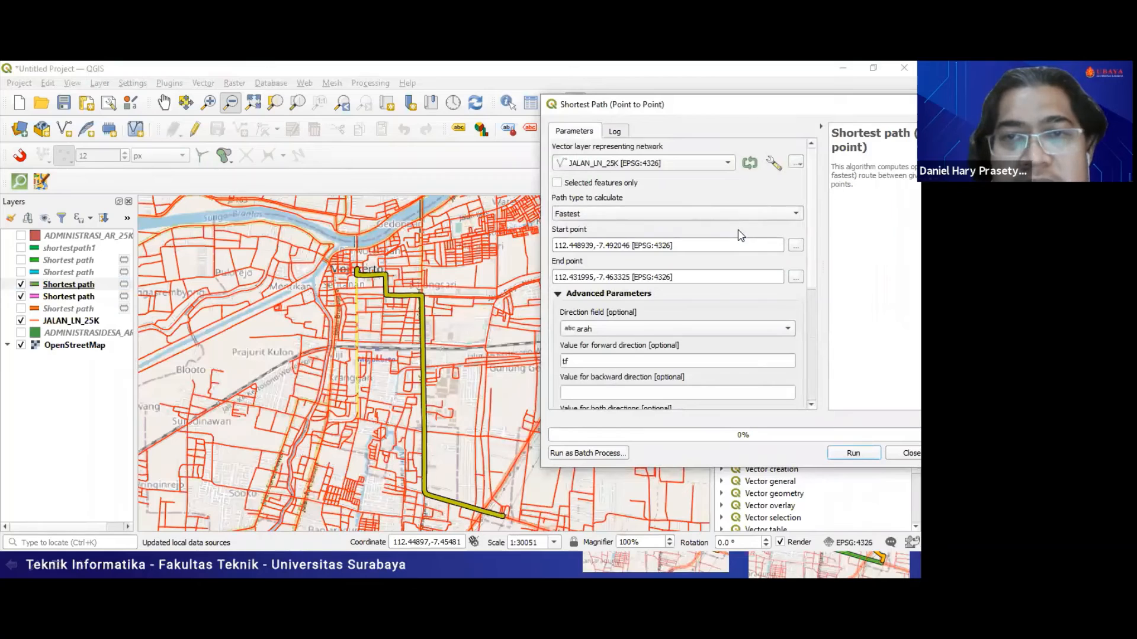
click(845, 454)
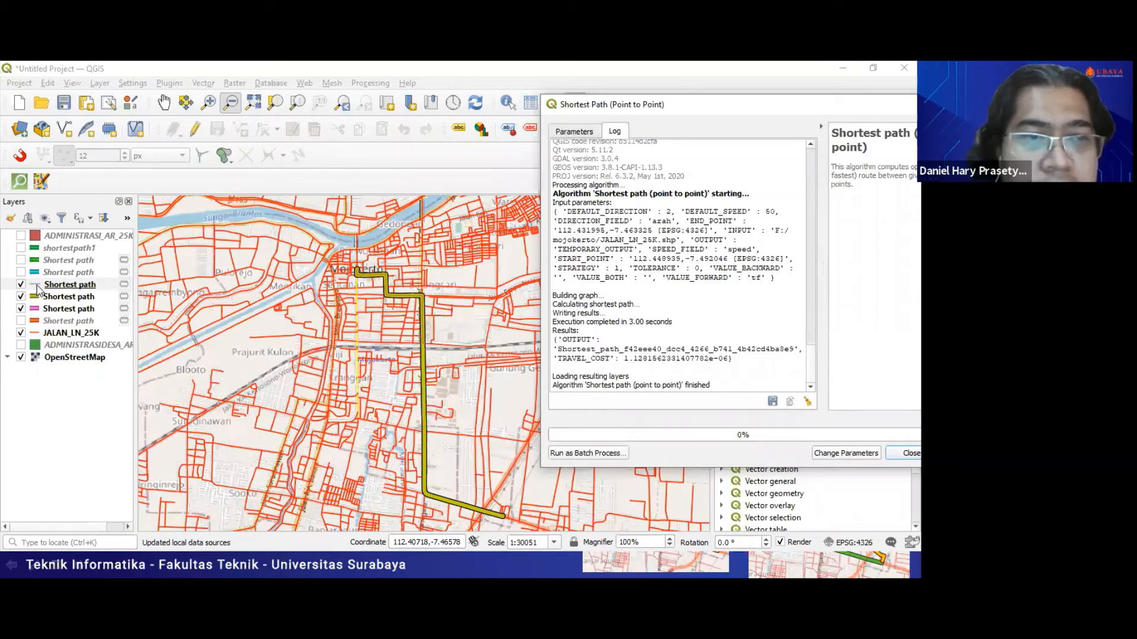
Hide the previous dark yellow path layer and style the fastest-path result as 'topo main road' in yellow, #d9ee1c
click(37, 288)
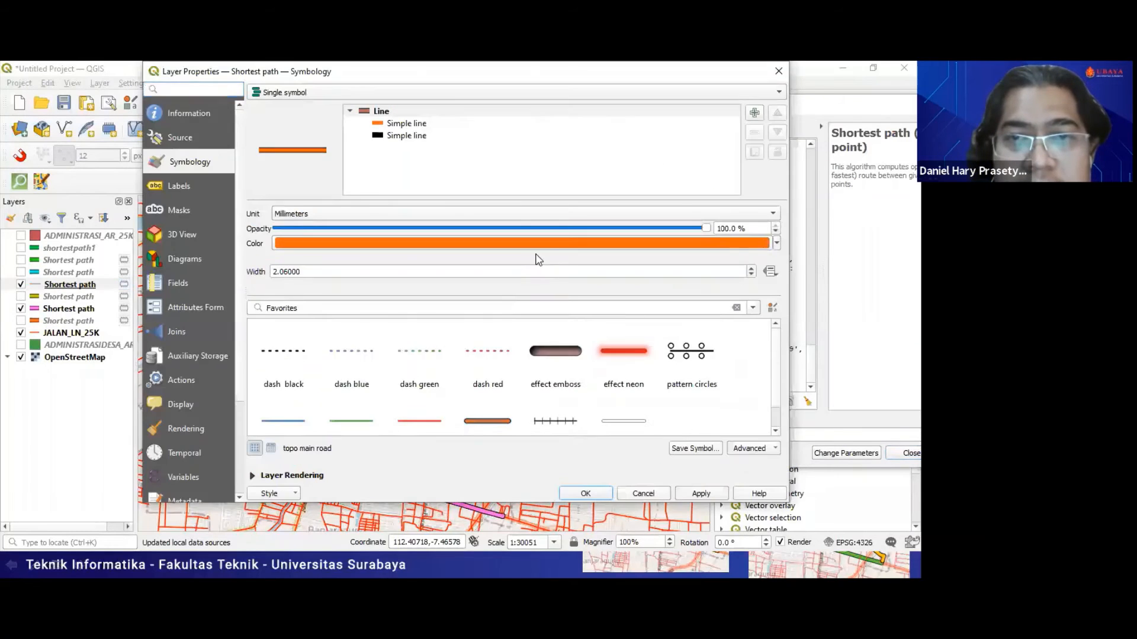
click(567, 252)
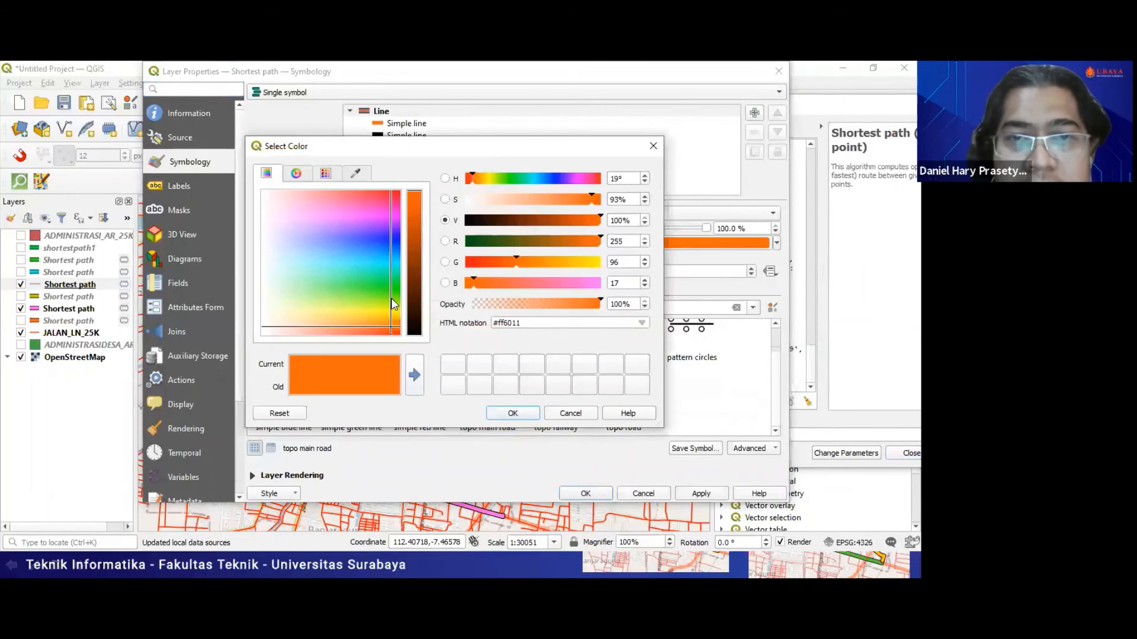
click(383, 307)
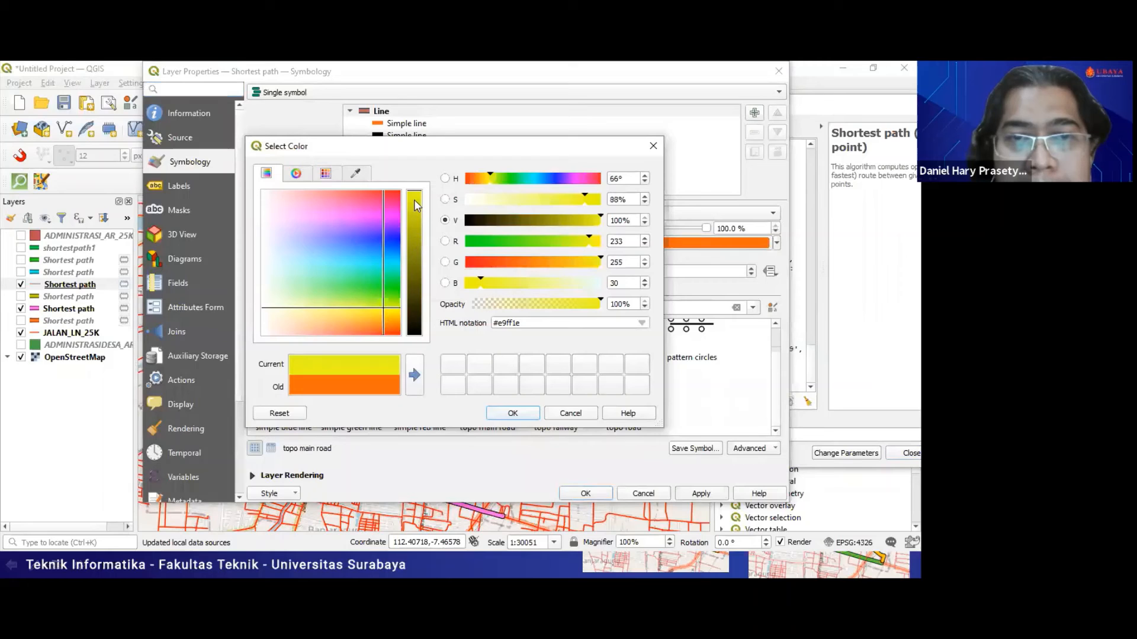
click(413, 200)
click(520, 414)
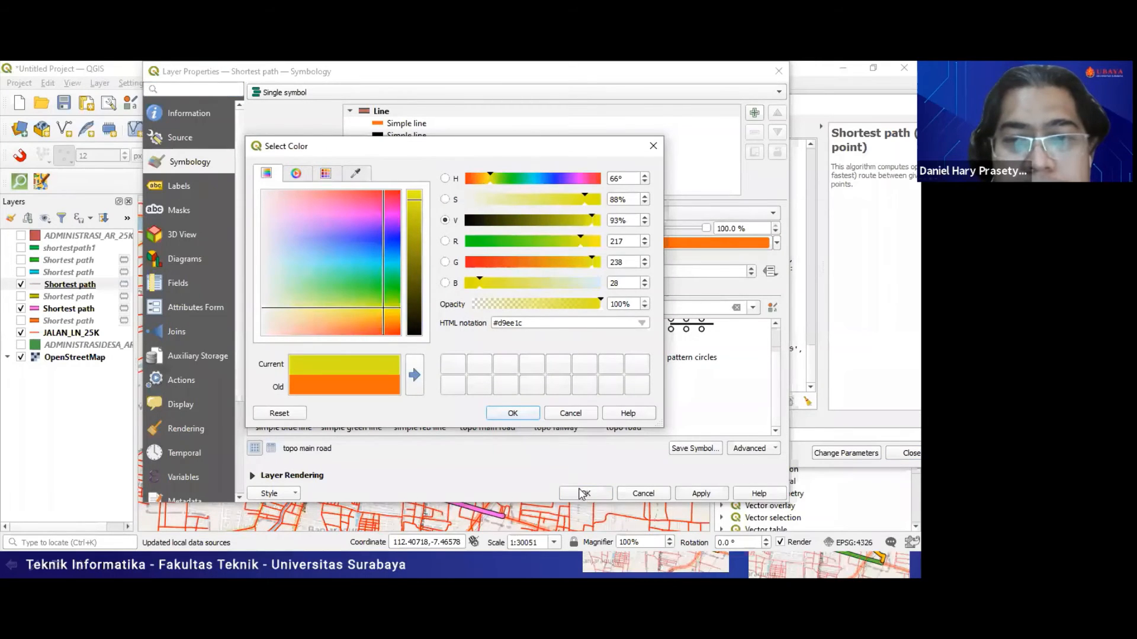
click(593, 492)
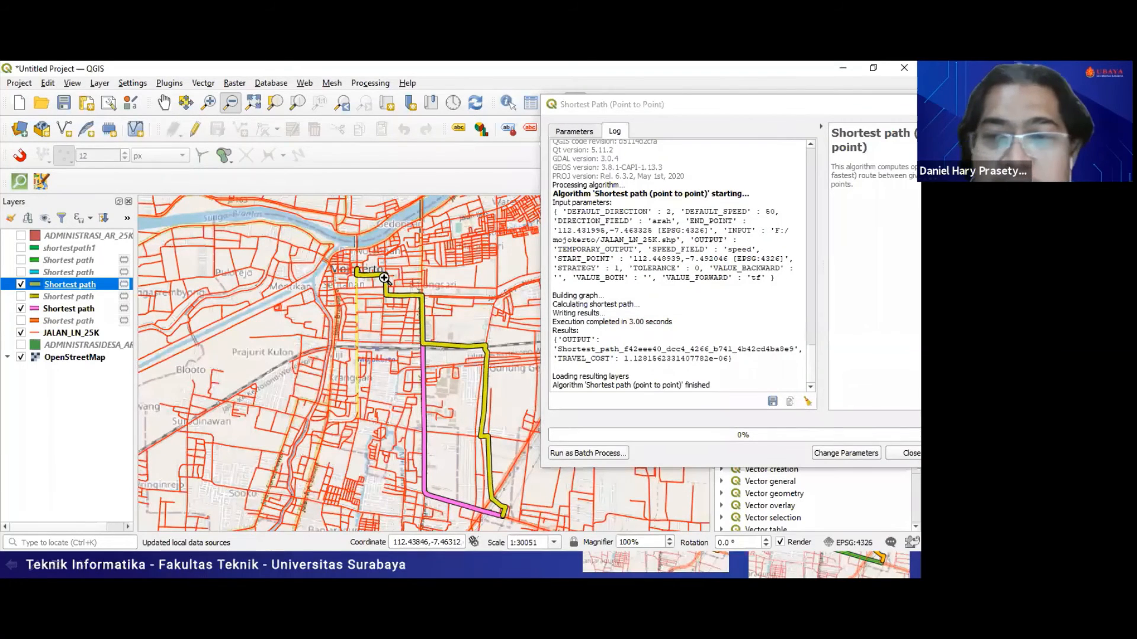
Move the Shortest Path (Point to Point) dialog clear of the map
click(784, 109)
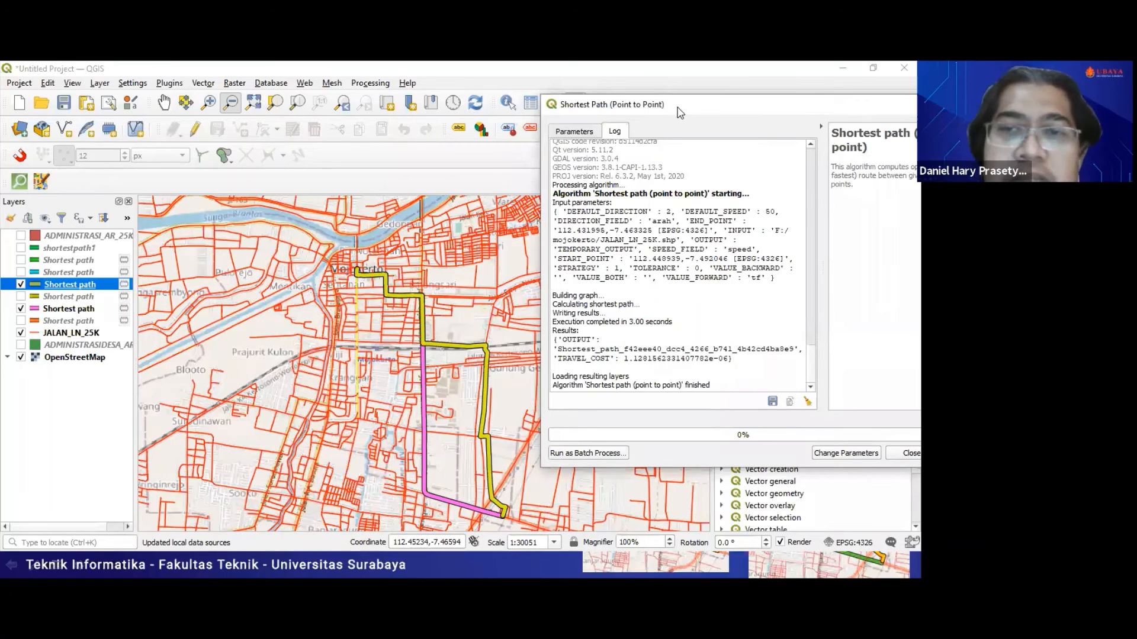
drag(679, 113, 464, 111)
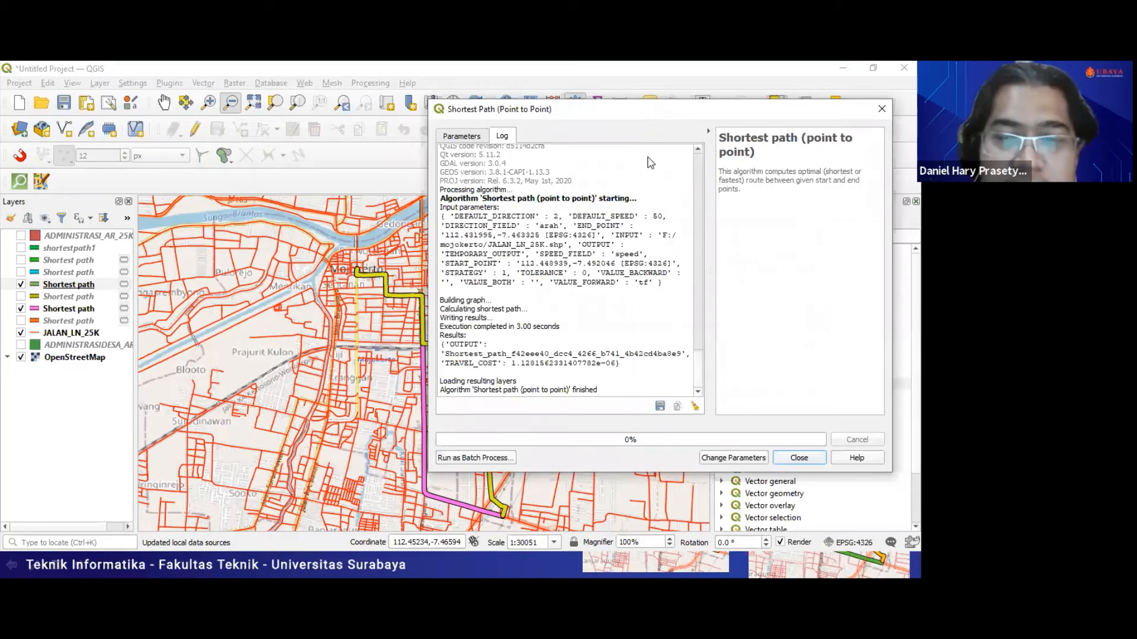
drag(650, 109, 1108, 146)
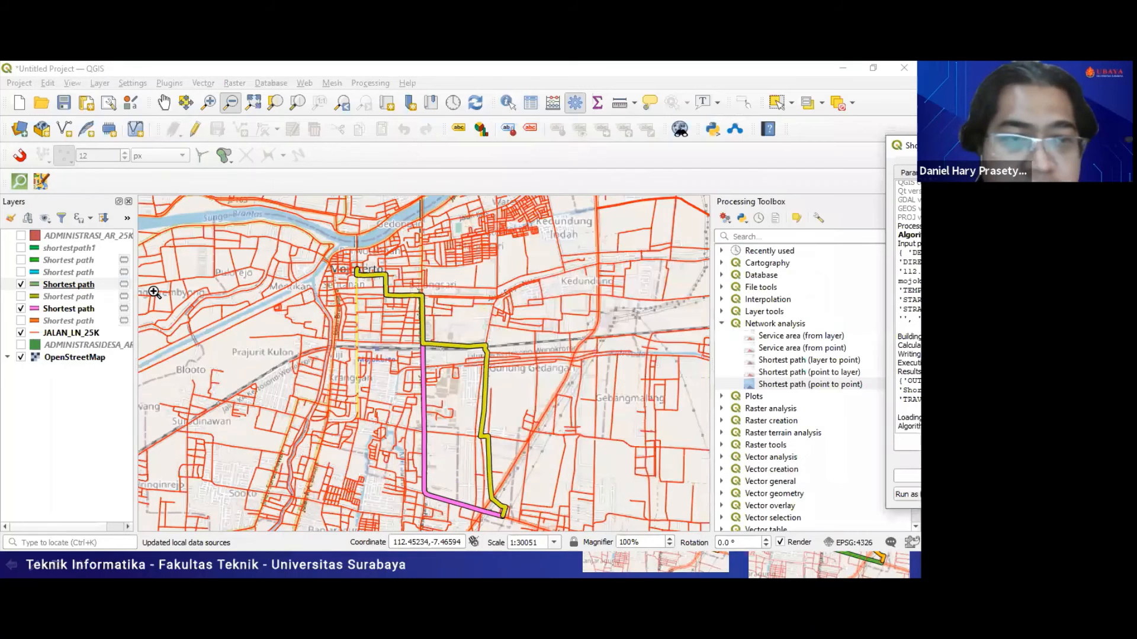
Show shortestpath1 and the cyan Shortest path layer, hide the pink and yellow paths, and clear the feature selection
click(21, 250)
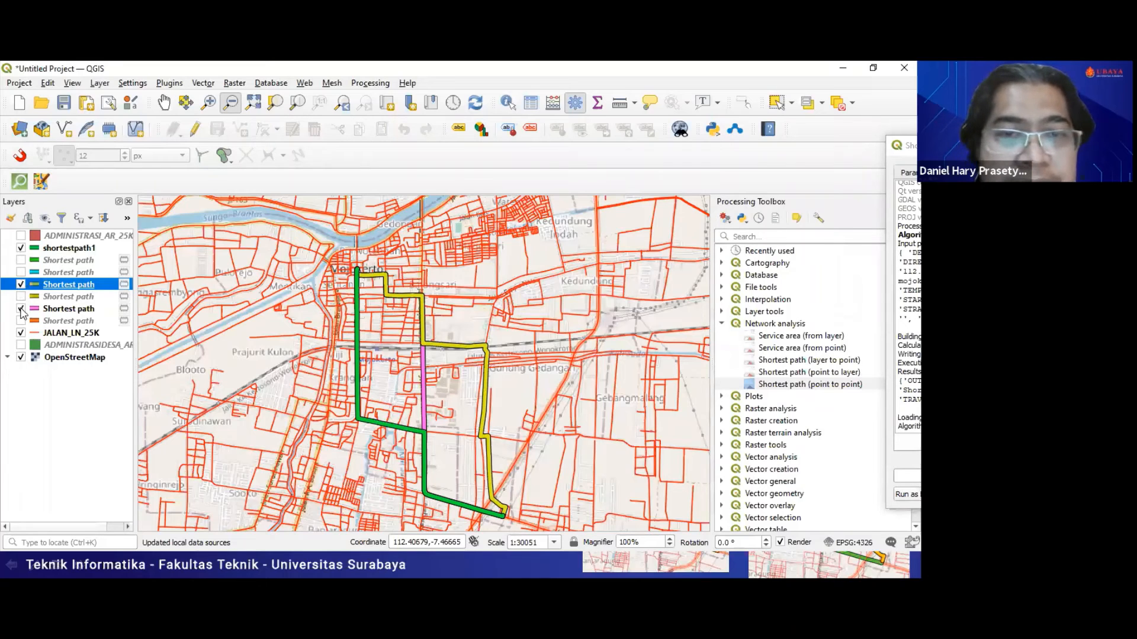
key(space)
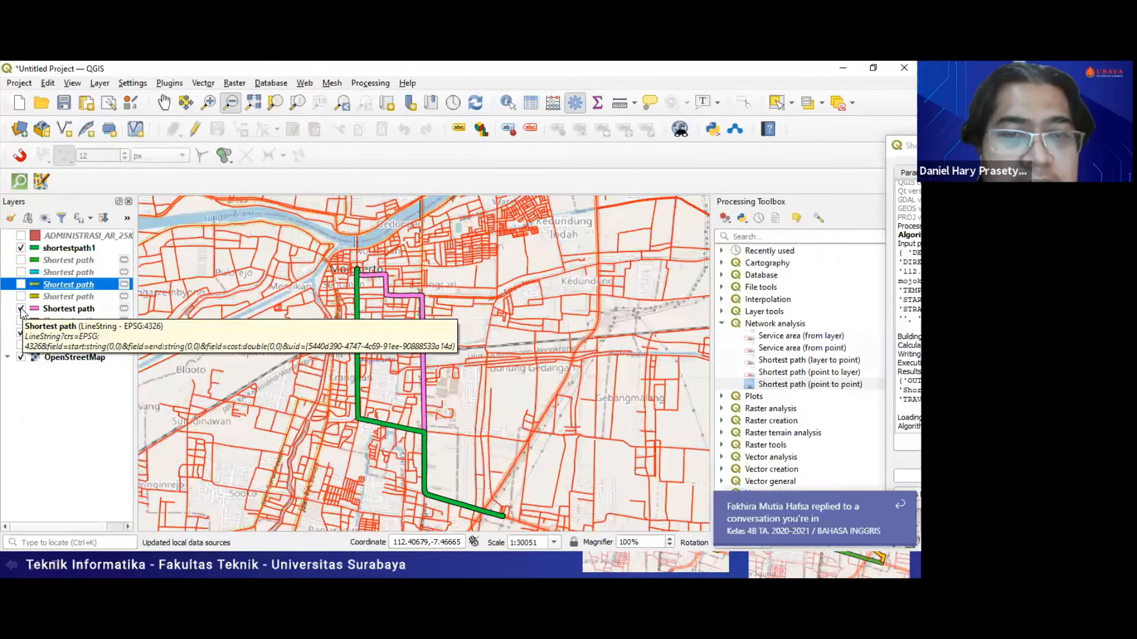
click(20, 309)
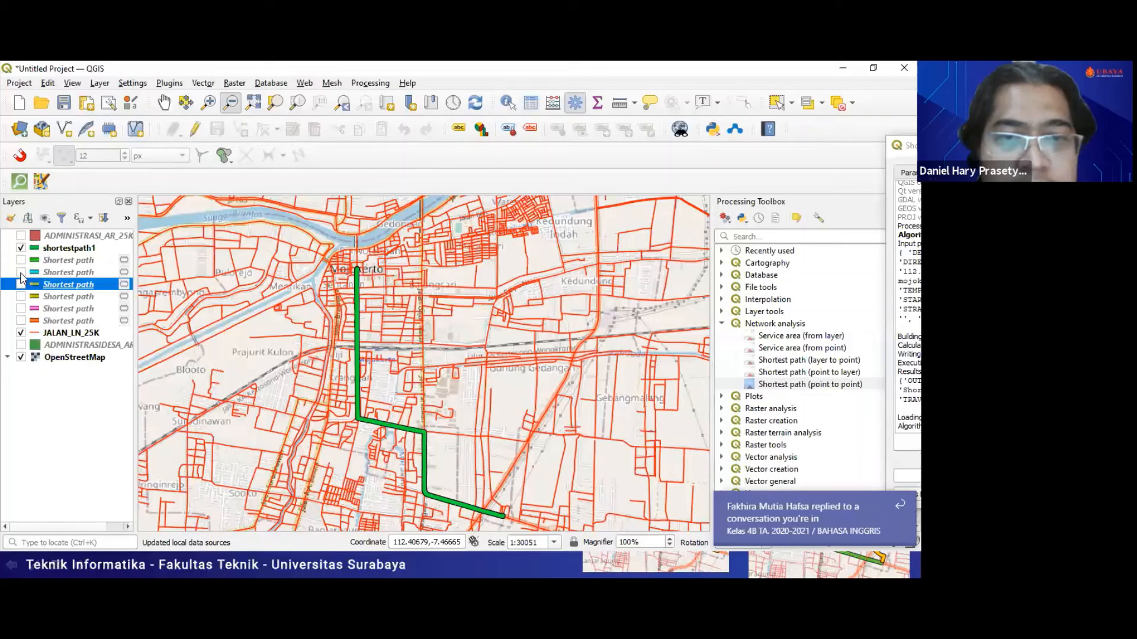
click(21, 273)
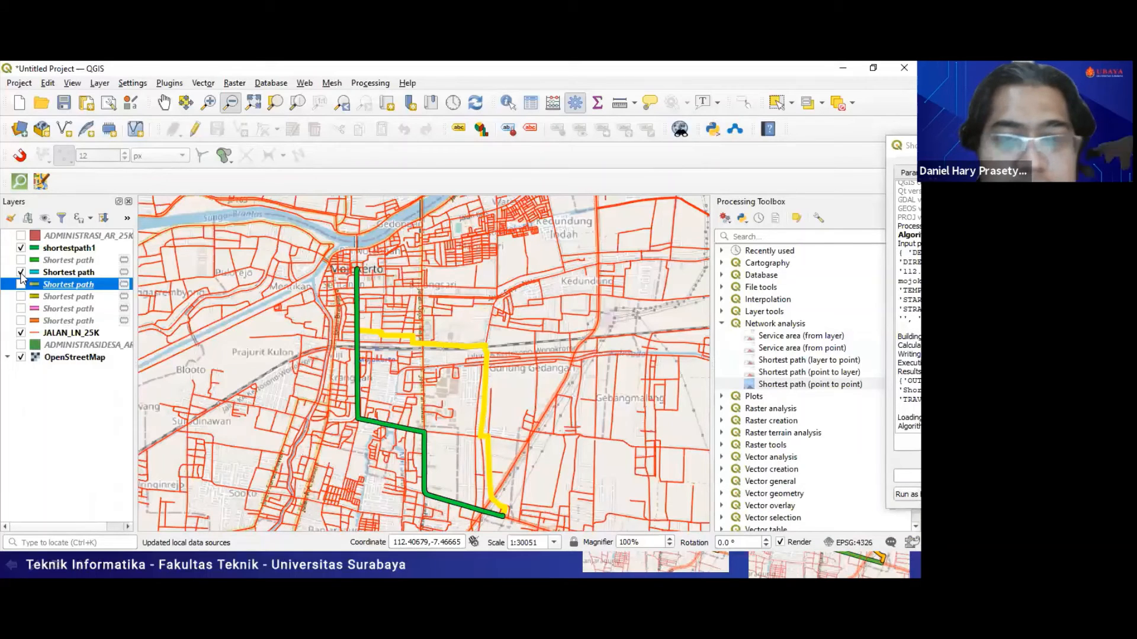
click(21, 273)
click(20, 273)
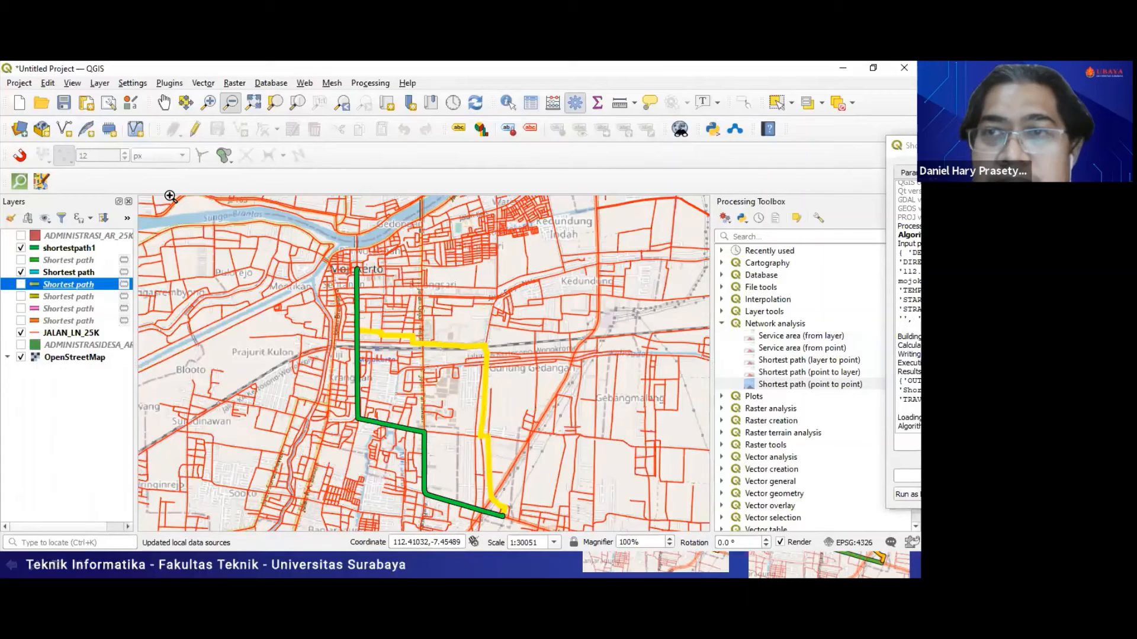
click(558, 395)
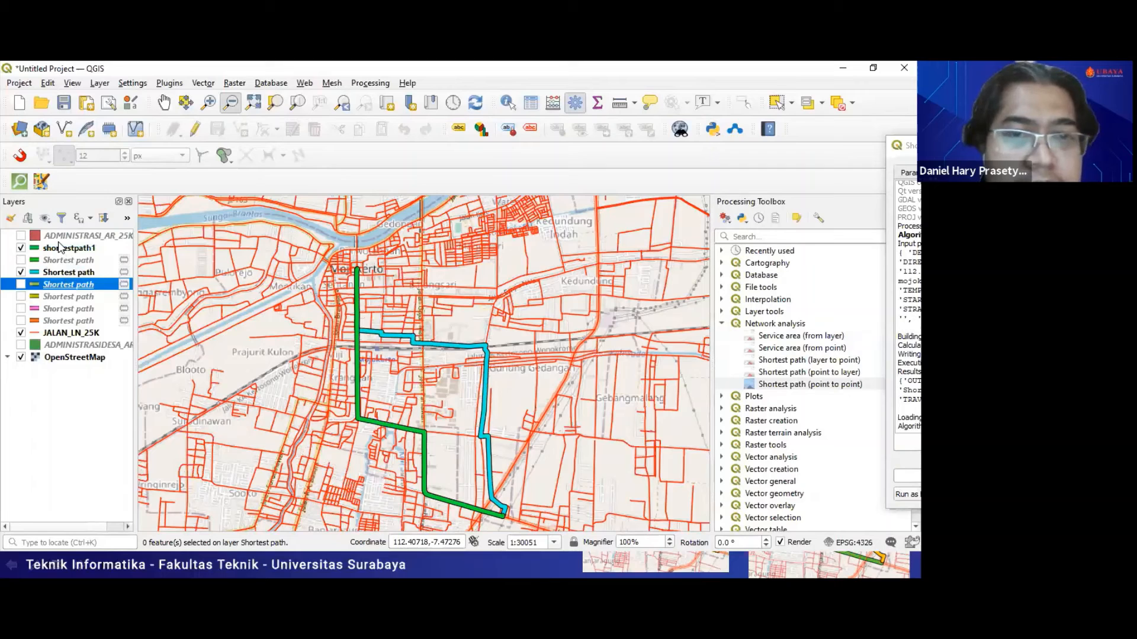
Move the pink path layer and the yellow fastest-path layer above shortestpath1 and make both visible
drag(59, 248, 60, 248)
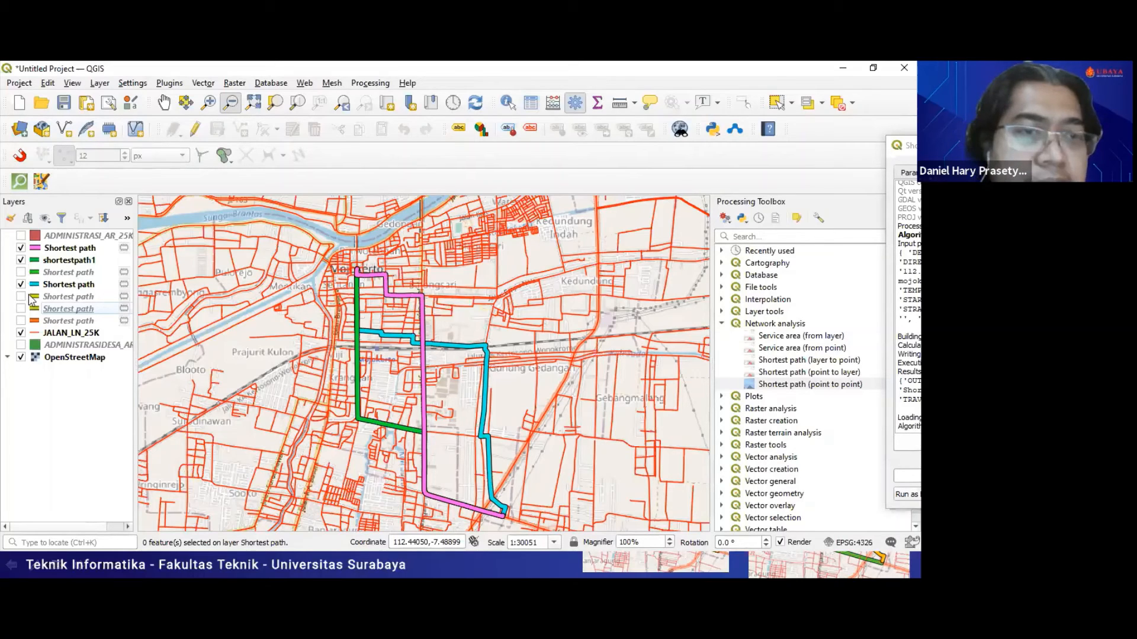
click(67, 297)
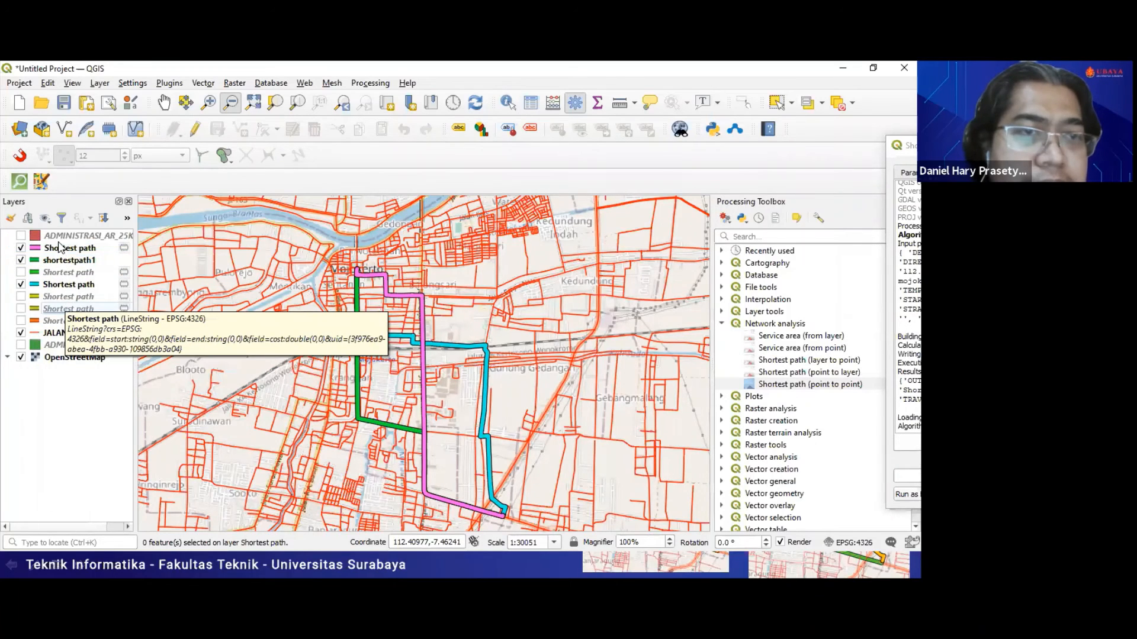
drag(21, 249, 22, 248)
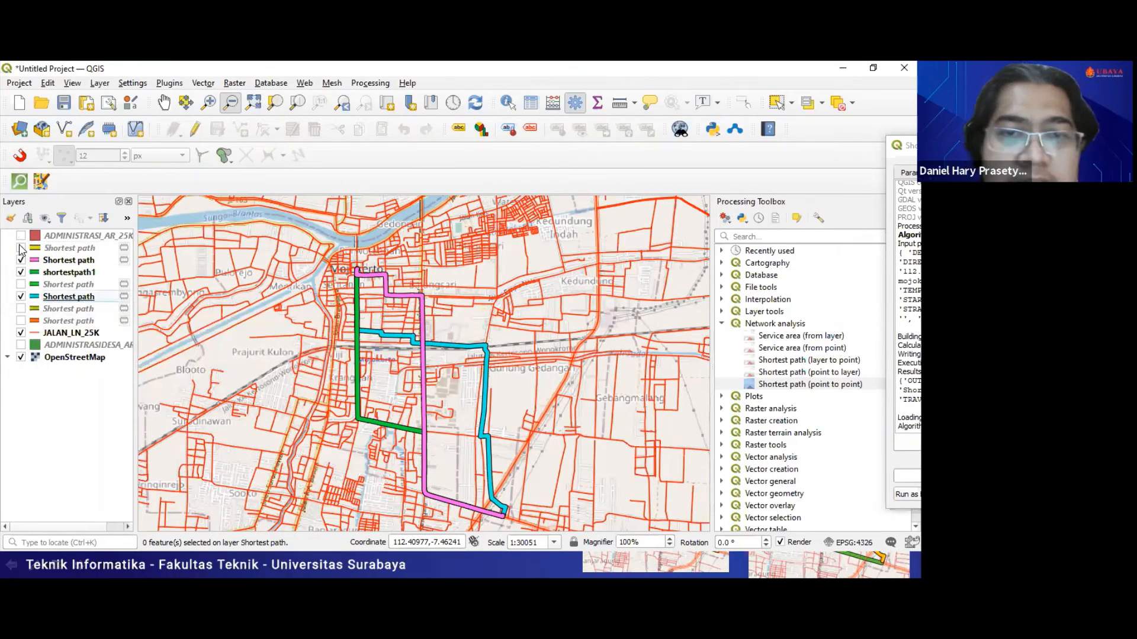
click(22, 249)
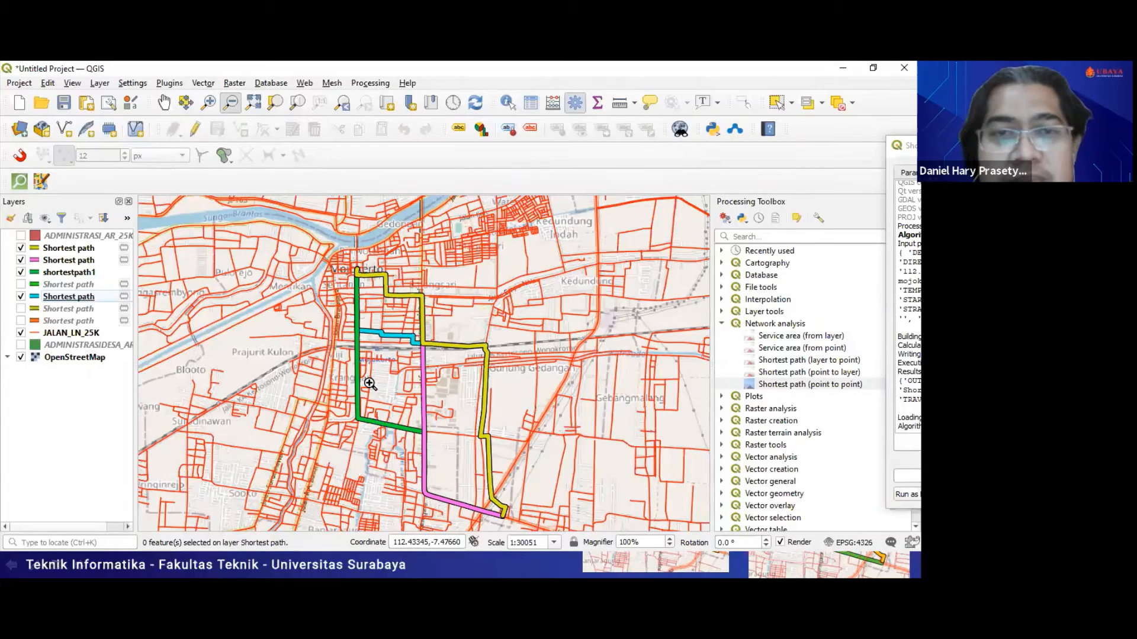
Bring the path calculation dialog back over the map, review its direction and speed parameters, and close it
click(207, 109)
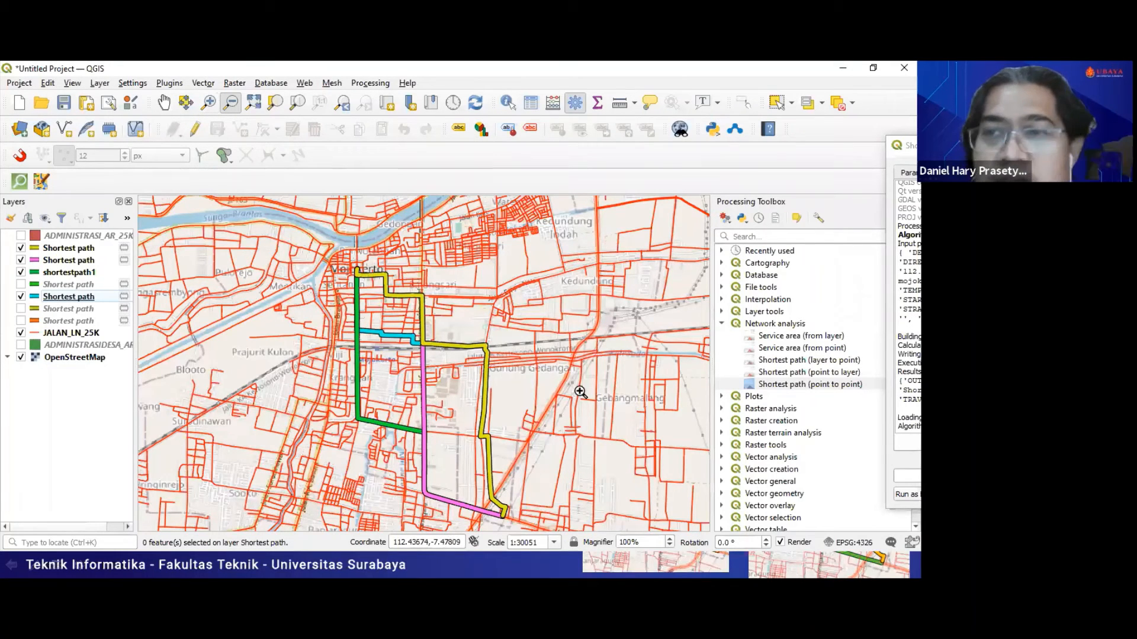
click(903, 145)
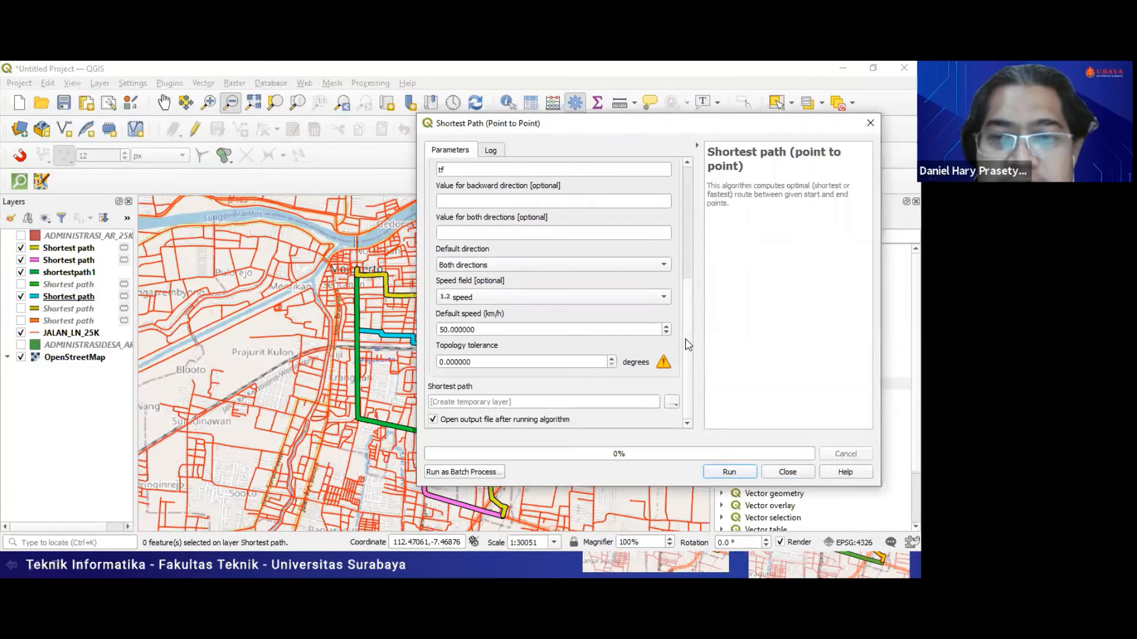
click(787, 477)
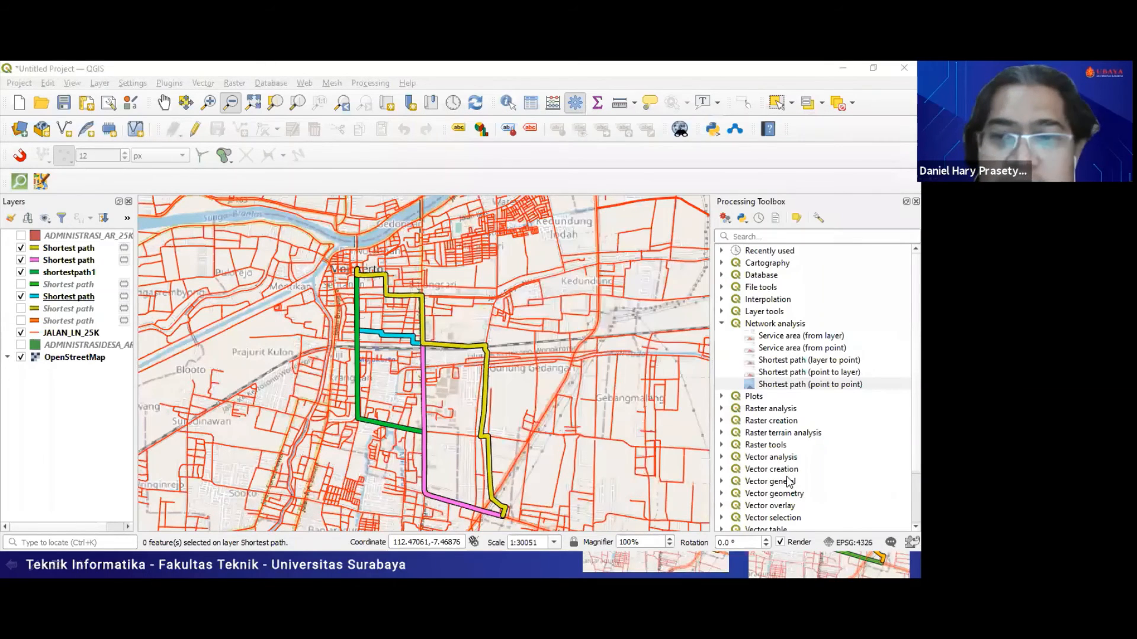
Switch to the slide presentation and advance it from 'Memberikan Arah' to the 'Service Area' section slide
key(alt+Tab)
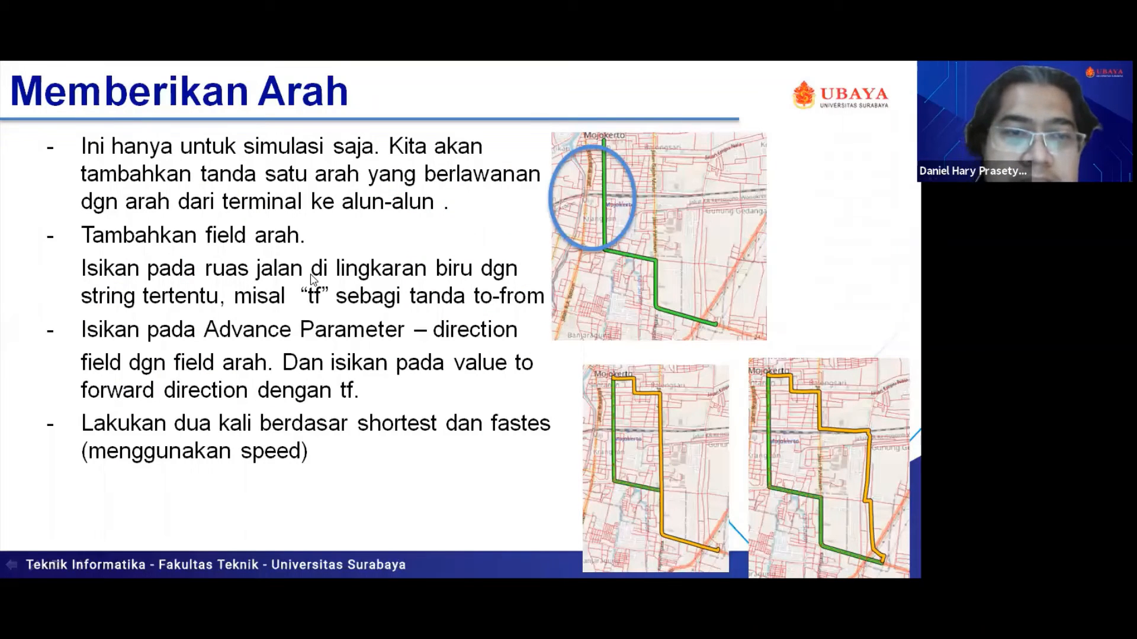
key(Right)
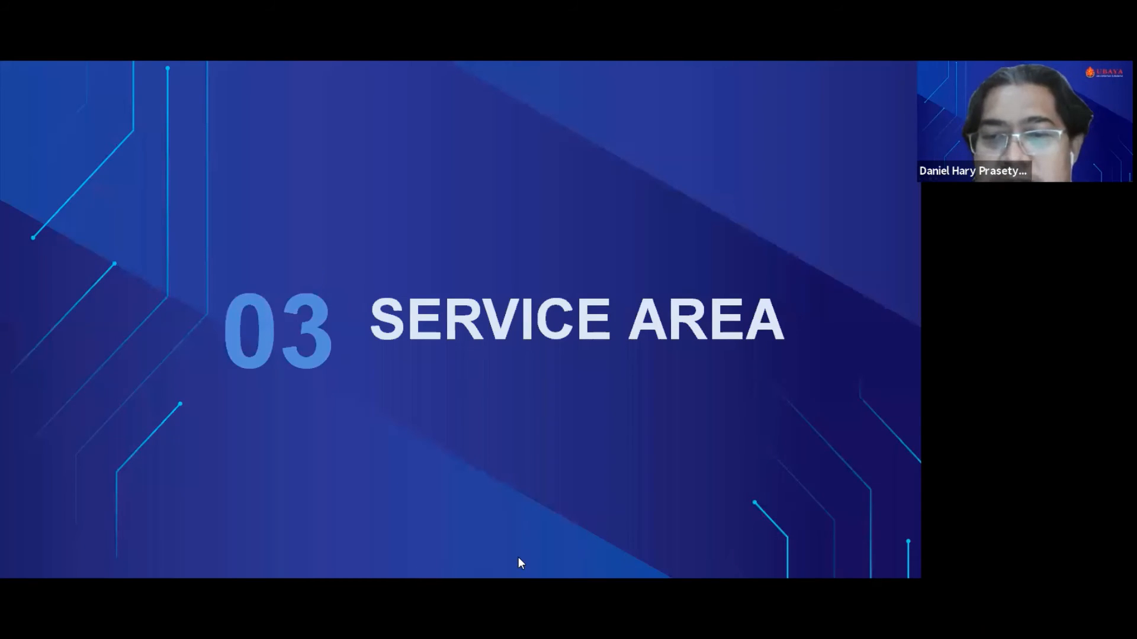
key(alt+Tab)
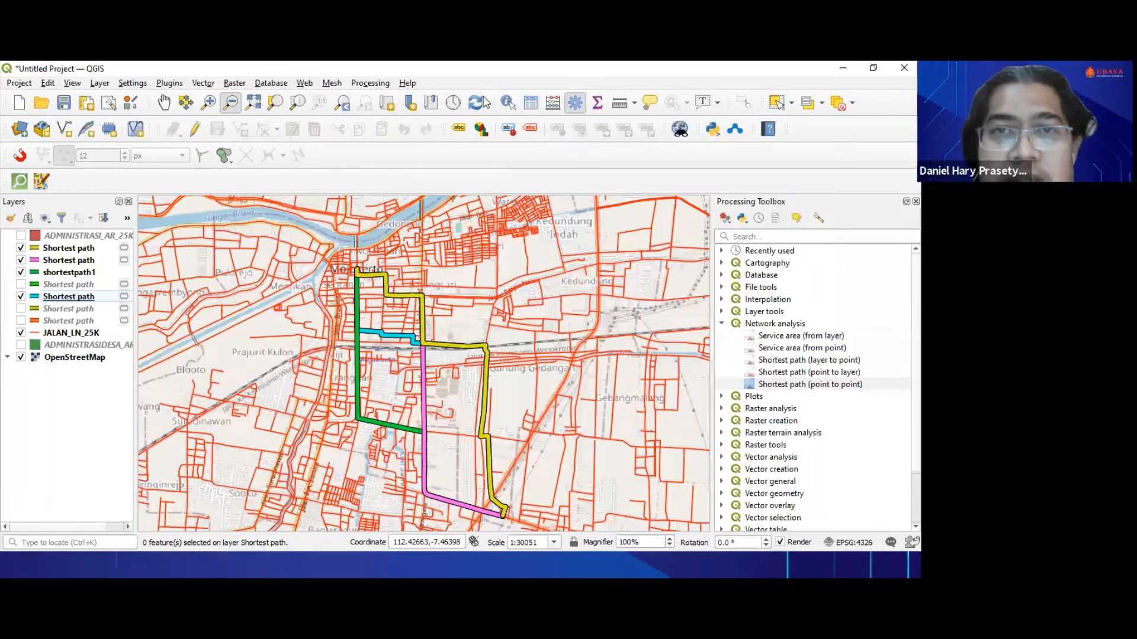
key(alt+Tab)
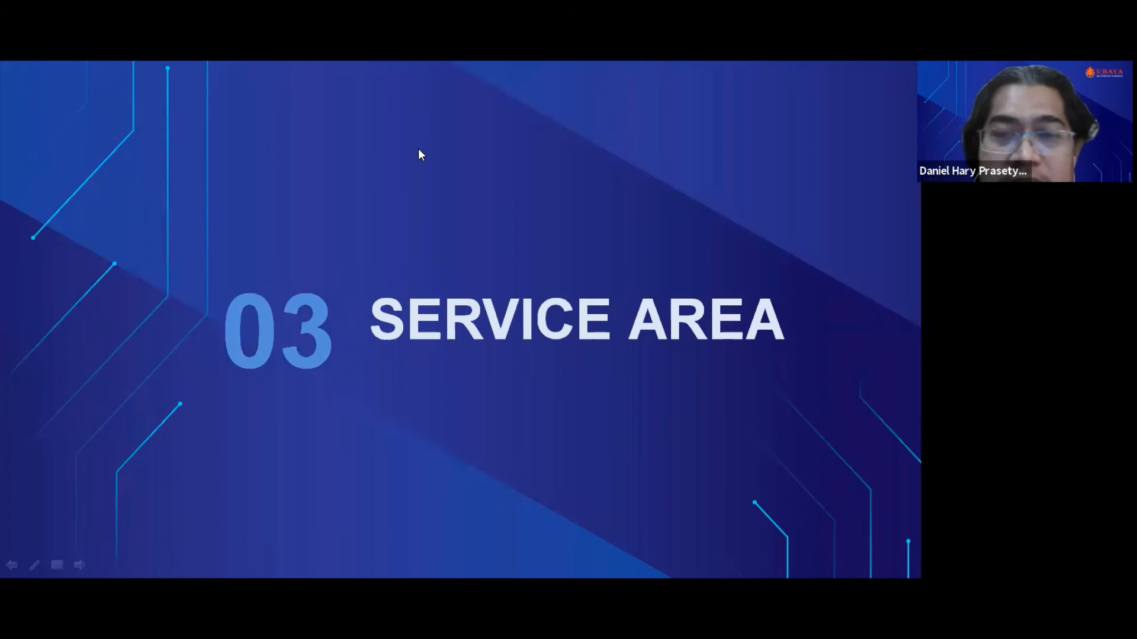
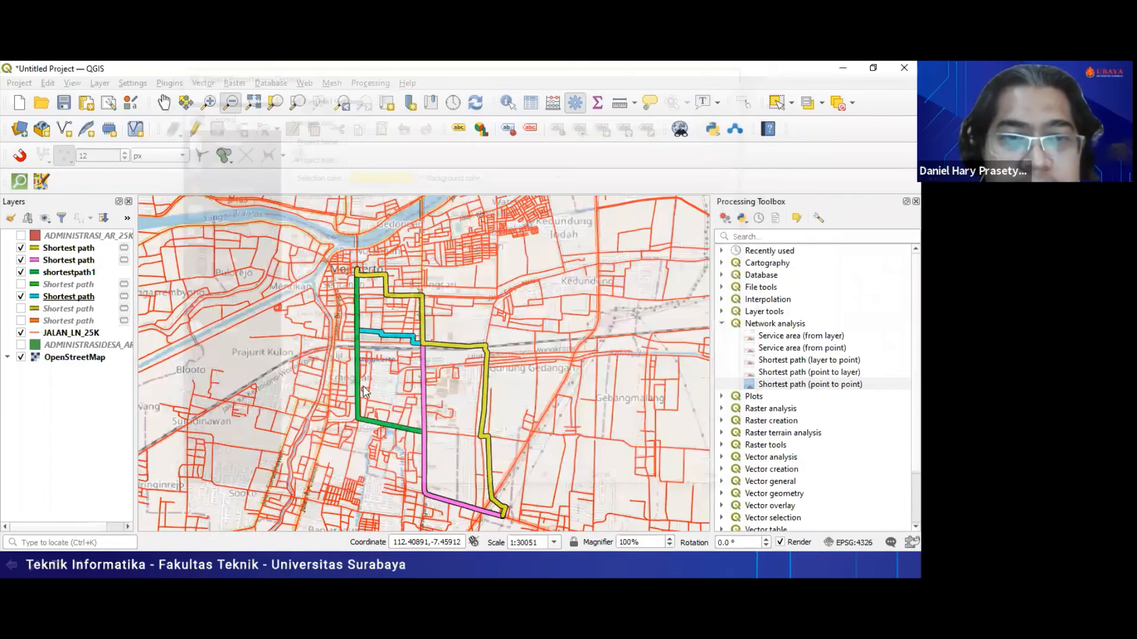
Review the 'Service area 1 point' slide, return to QGIS, and zoom the map in around the alun-alun
key(alt+Tab)
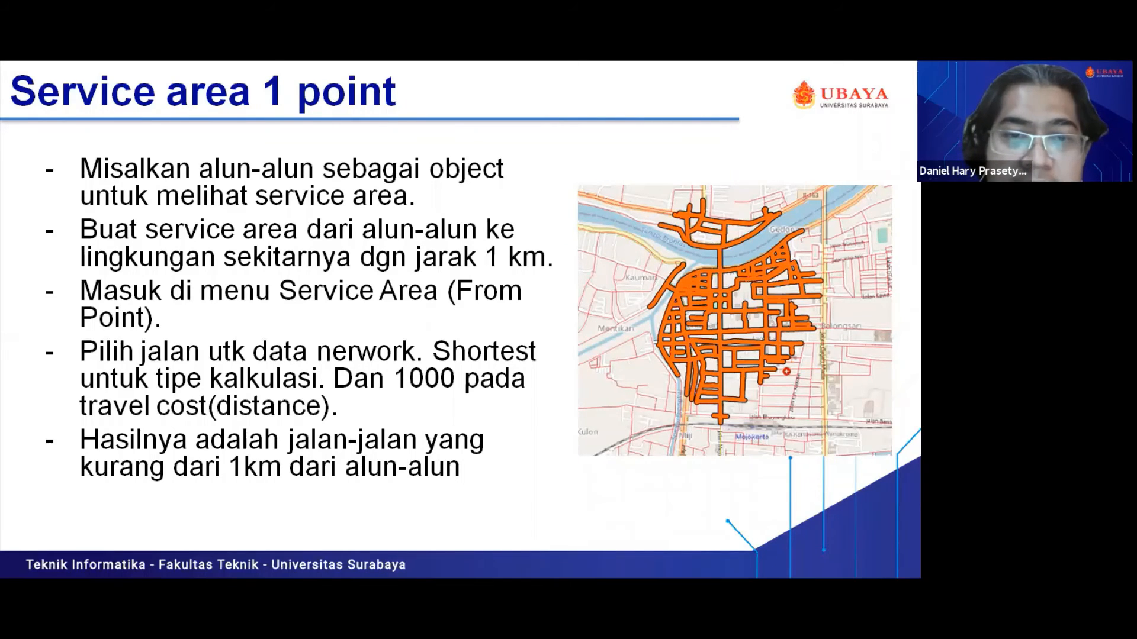
key(alt+Tab)
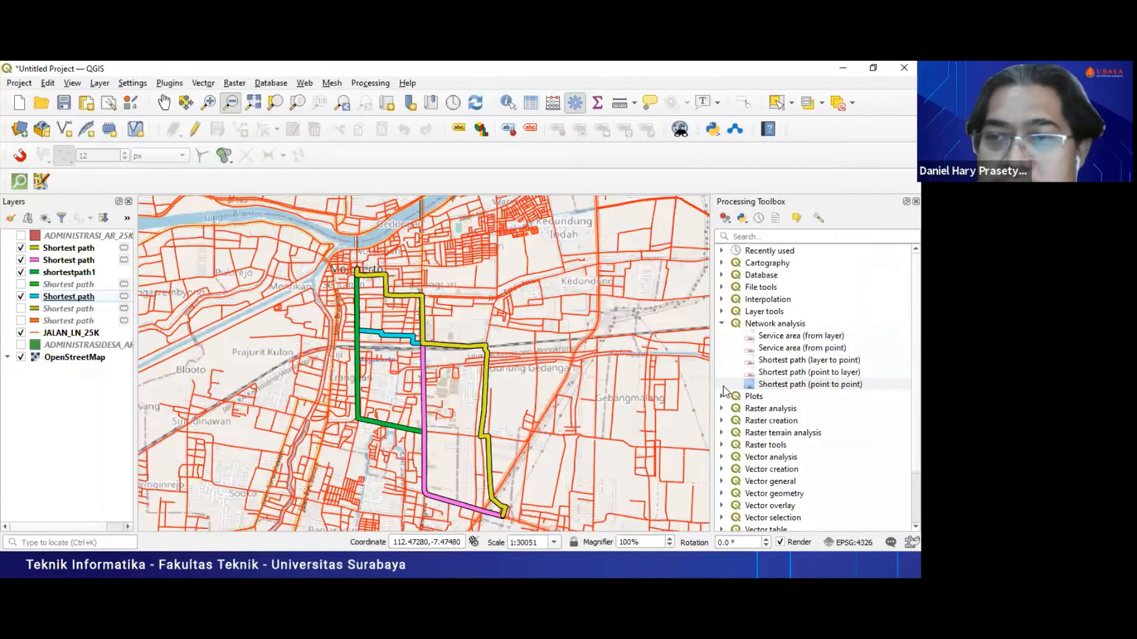
click(208, 102)
right_click(313, 248)
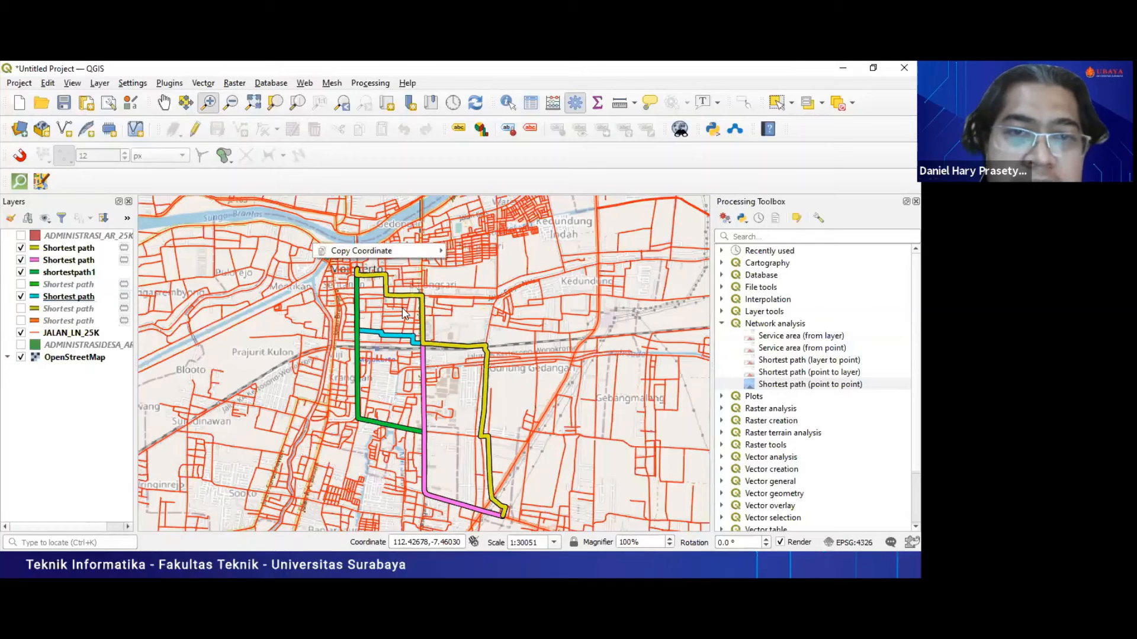
key(Escape)
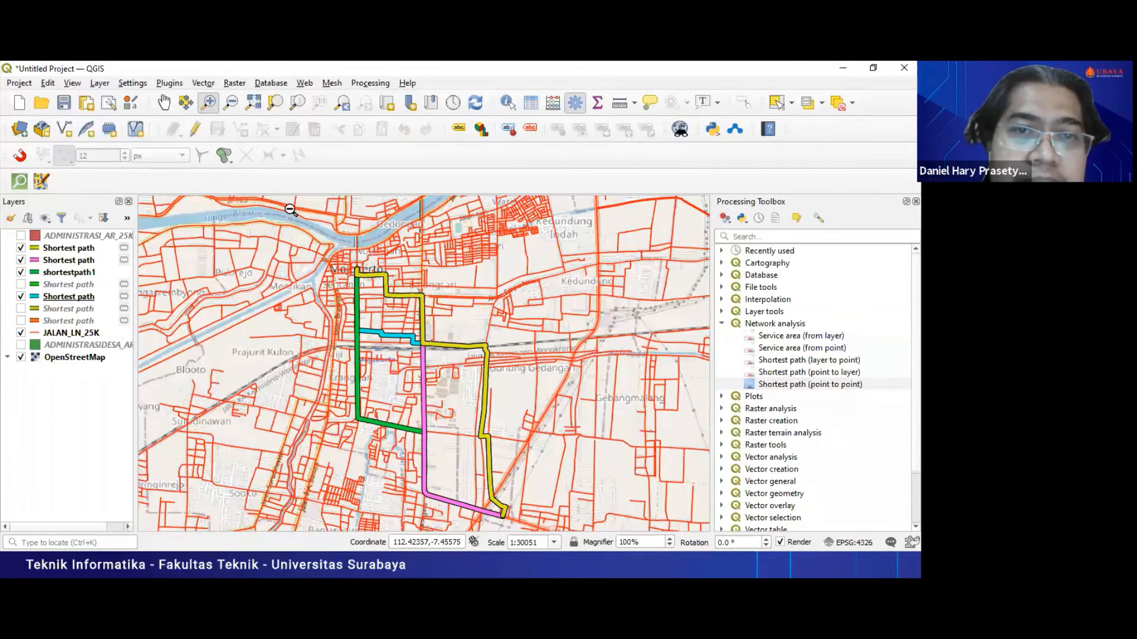
drag(299, 224, 460, 339)
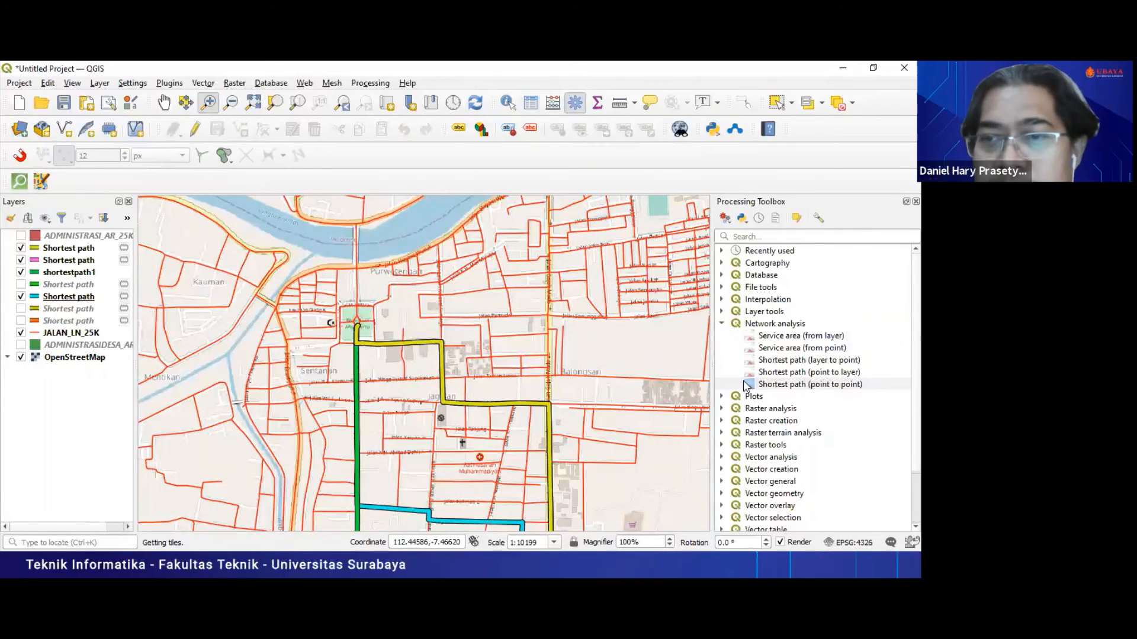
Start Service area (from point) with path type Shortest and pick the alun-alun at 112.432001,-7.463193 as the start point
double_click(783, 354)
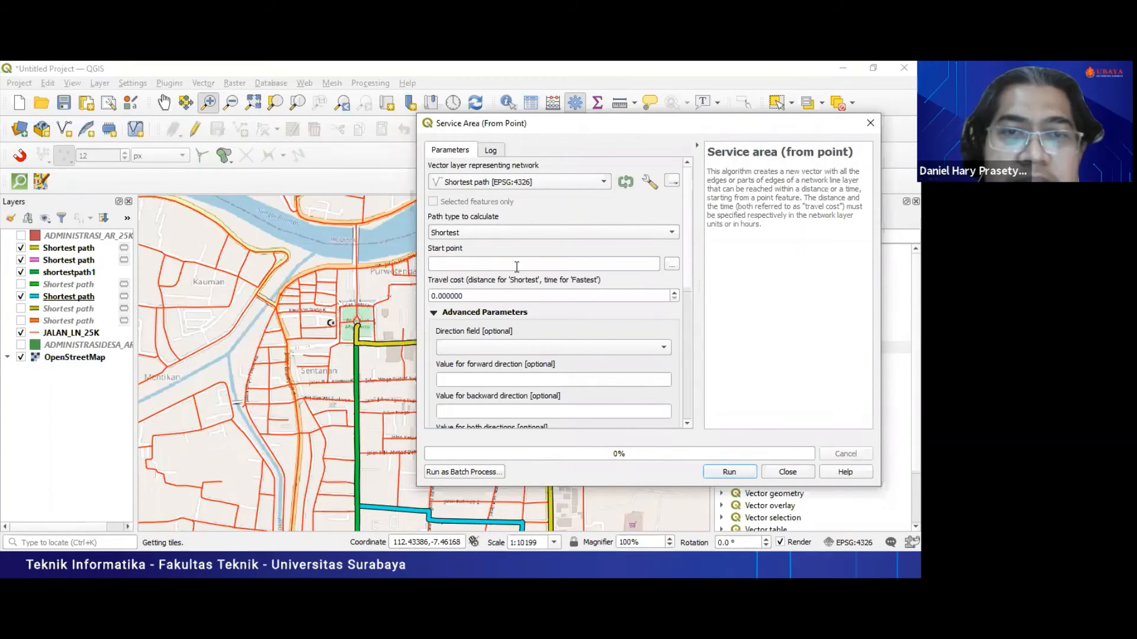
click(617, 237)
click(618, 235)
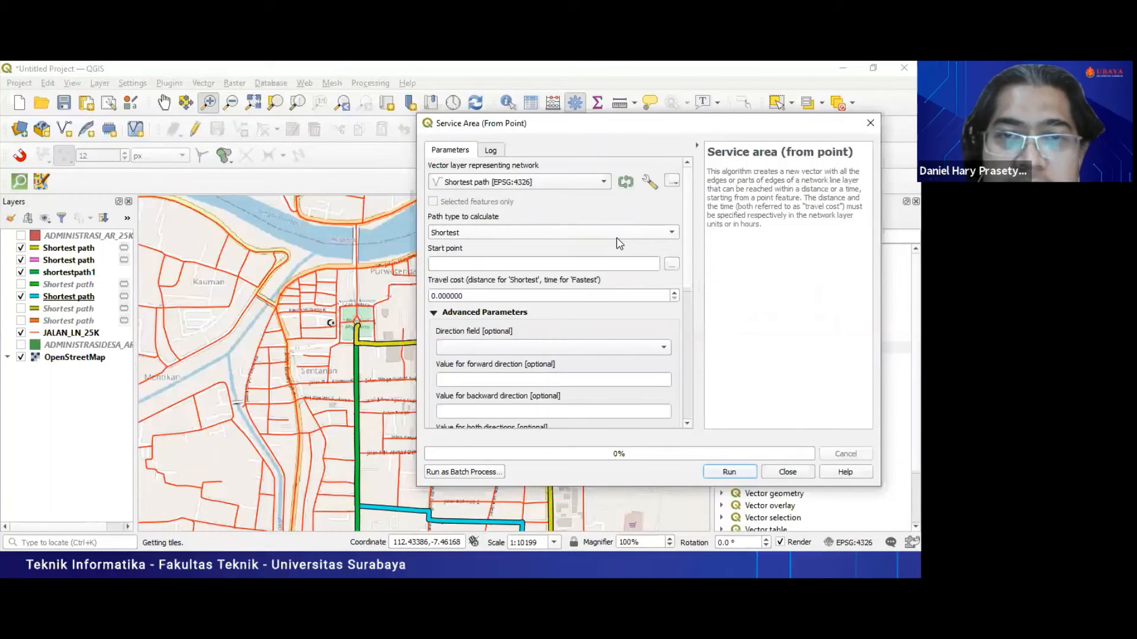
click(671, 263)
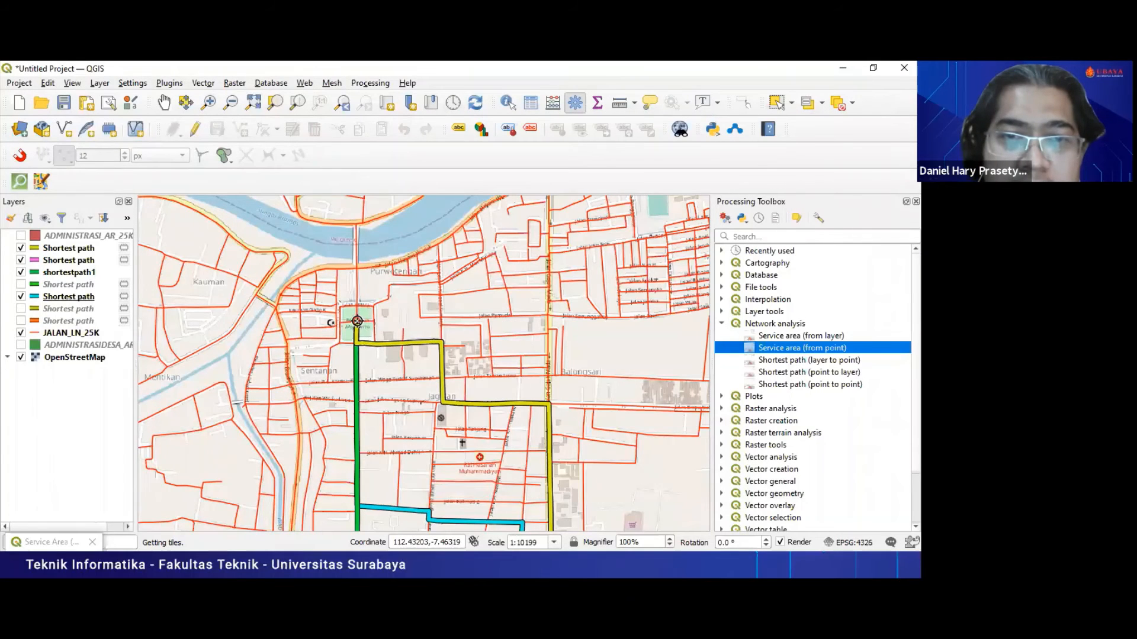
click(357, 321)
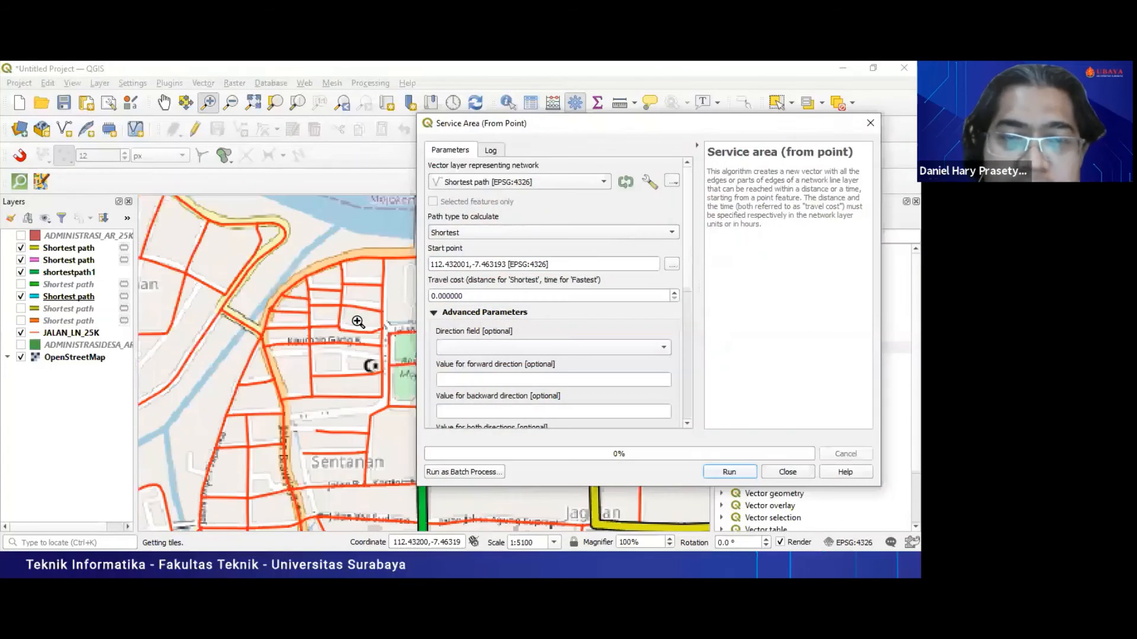
click(357, 322)
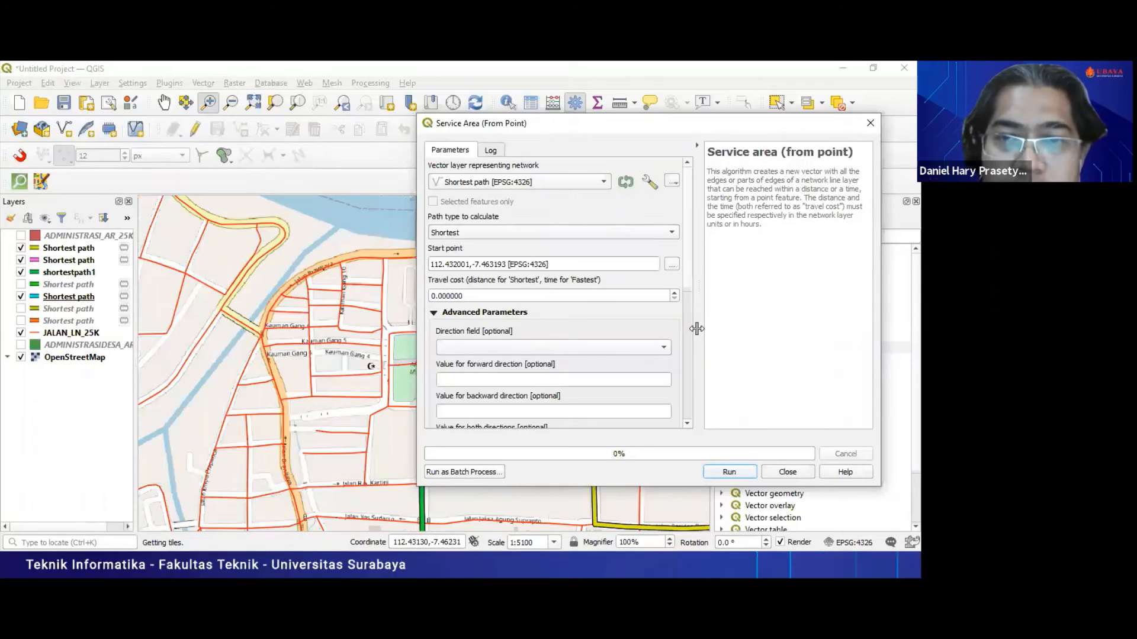
Review the service area parameters and set the travel cost to 1000
scroll(689, 306, down, 5)
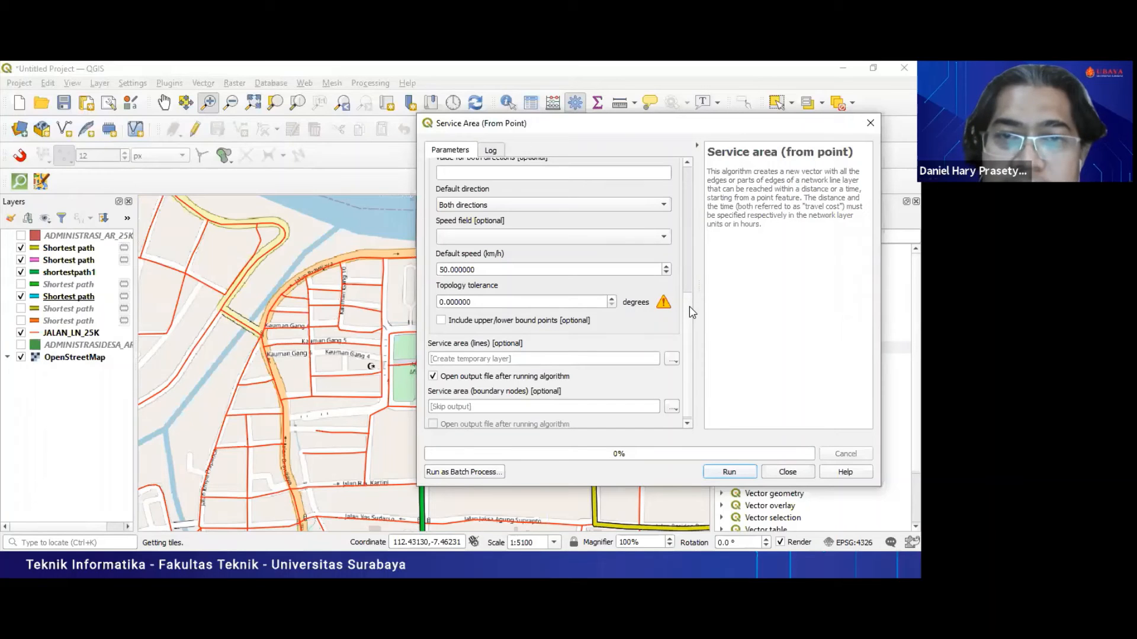
scroll(689, 307, up, 7)
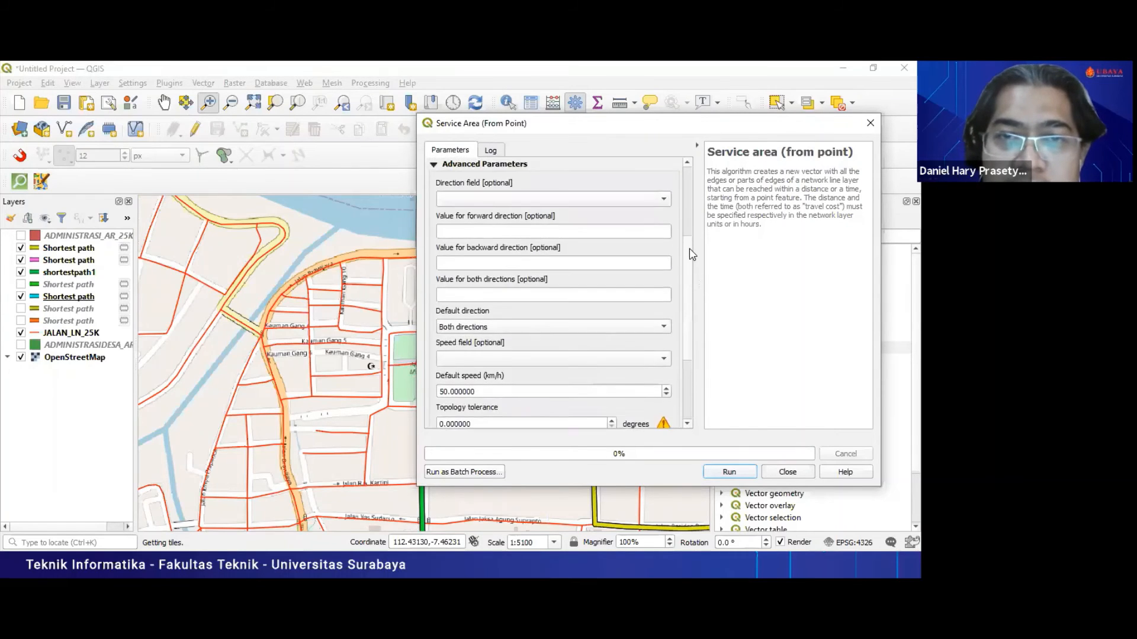
scroll(691, 219, up, 1)
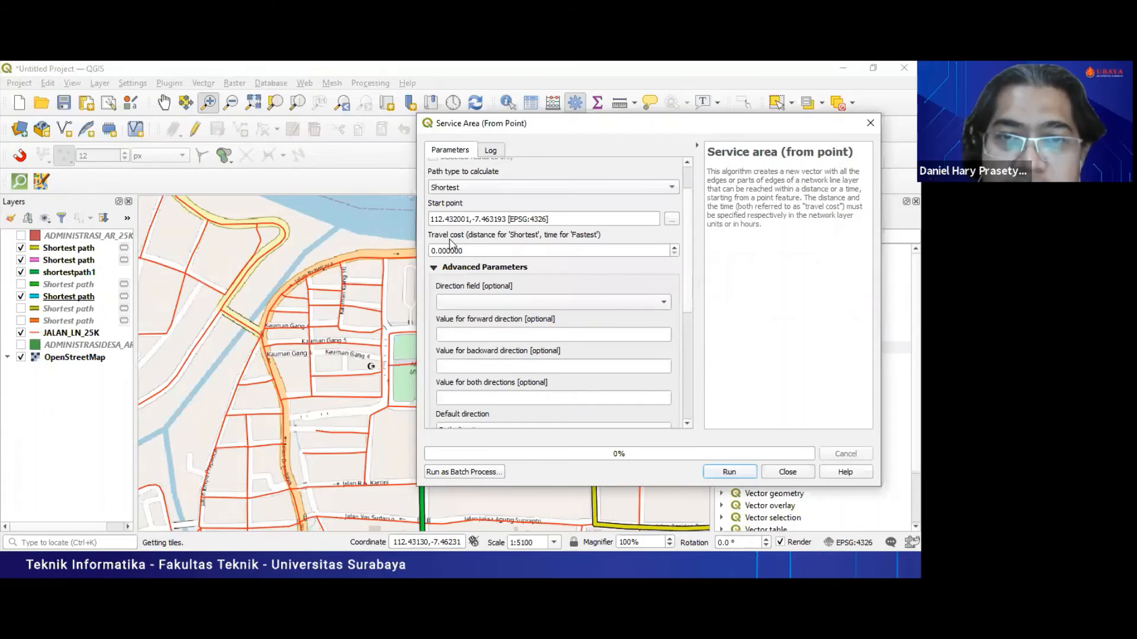
click(434, 250)
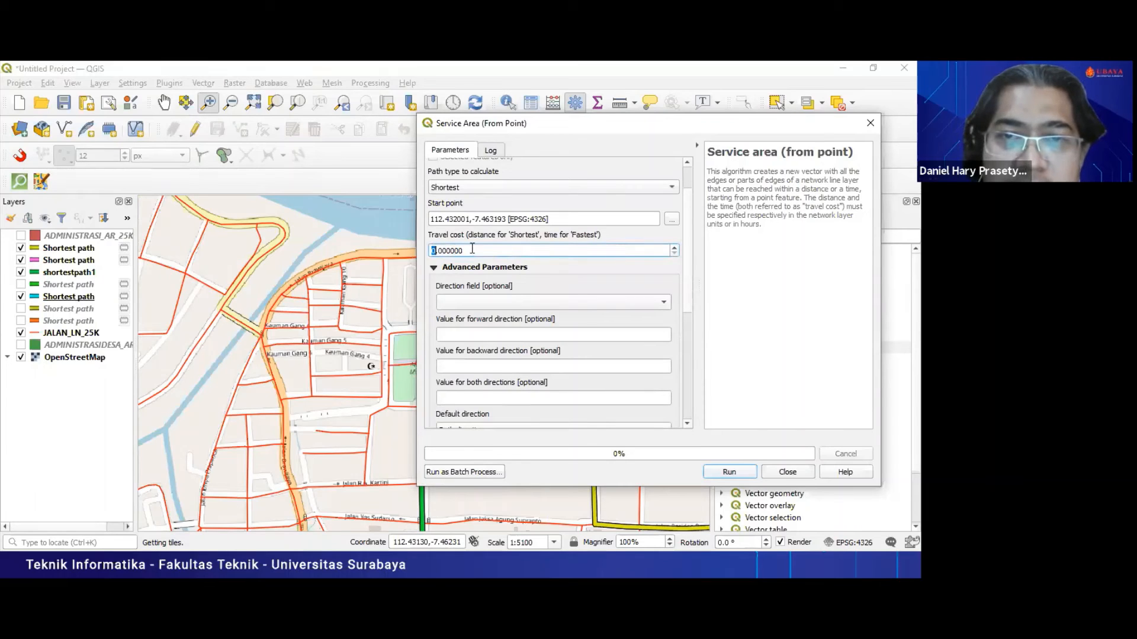
drag(472, 249, 386, 243)
text(1)
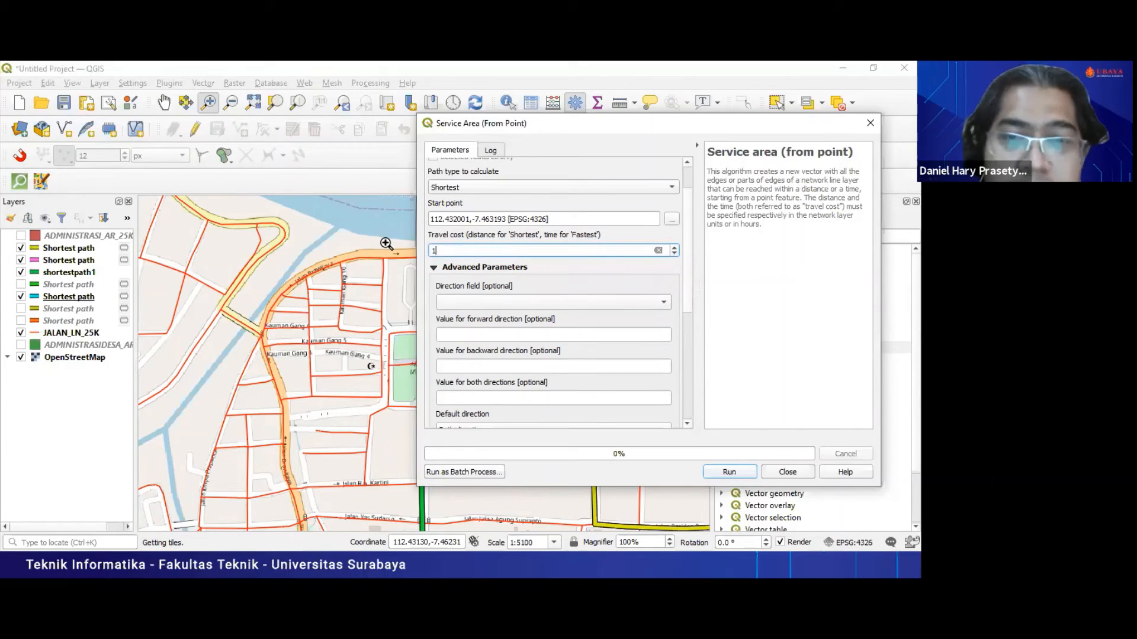
text(000)
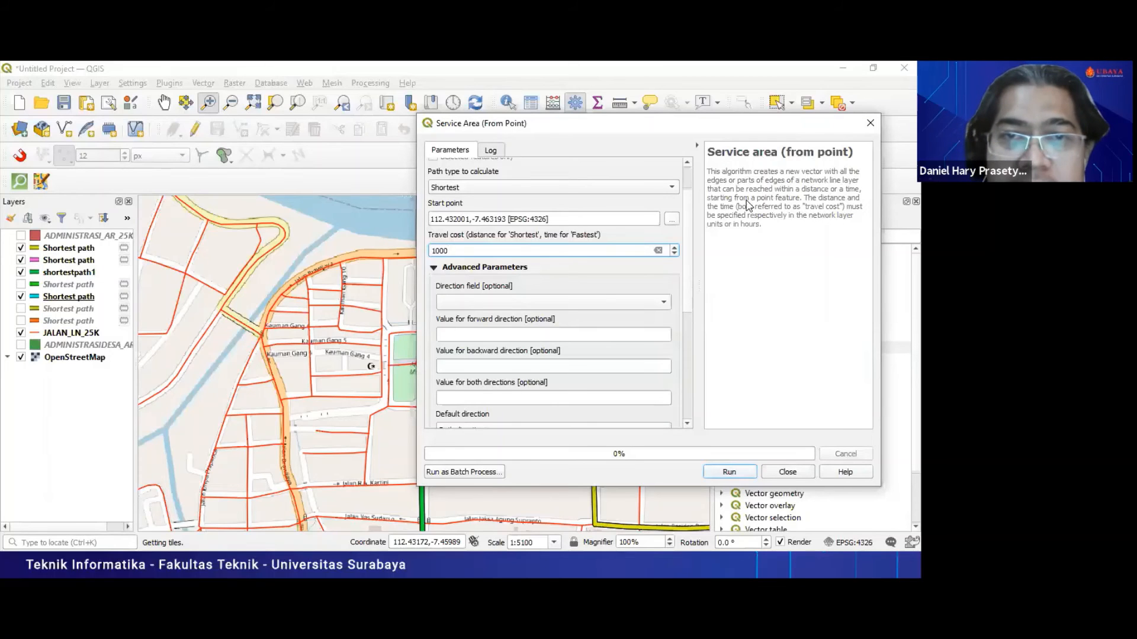
Choose JALAN_LN_25K as the network layer and run the service area calculation
scroll(690, 187, up, 2)
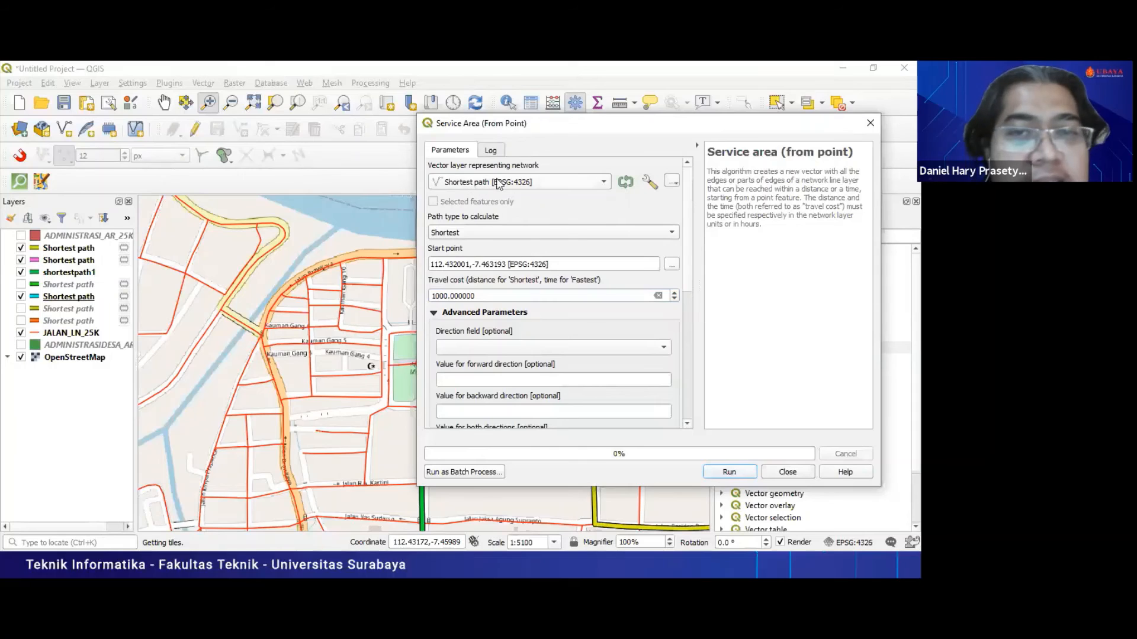
click(564, 184)
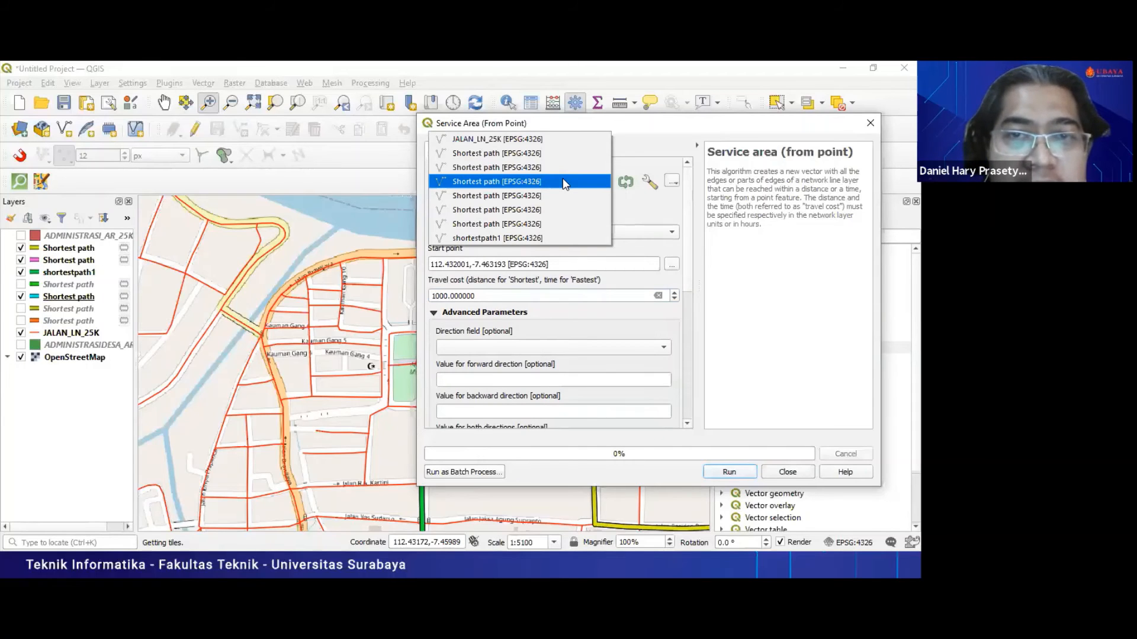
click(540, 140)
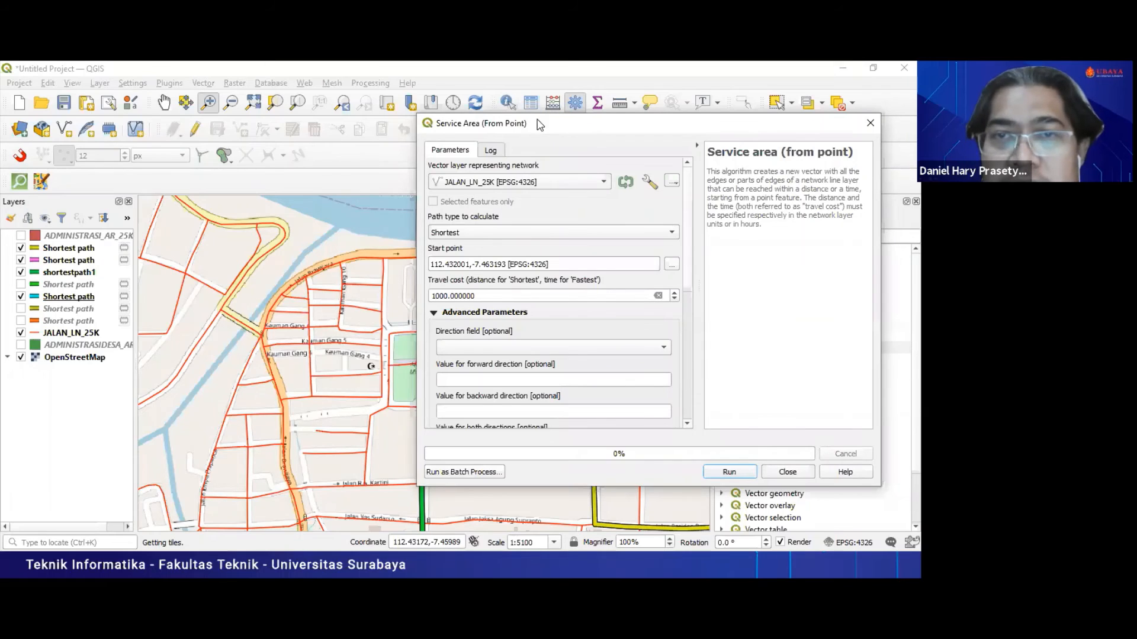
drag(548, 120, 553, 122)
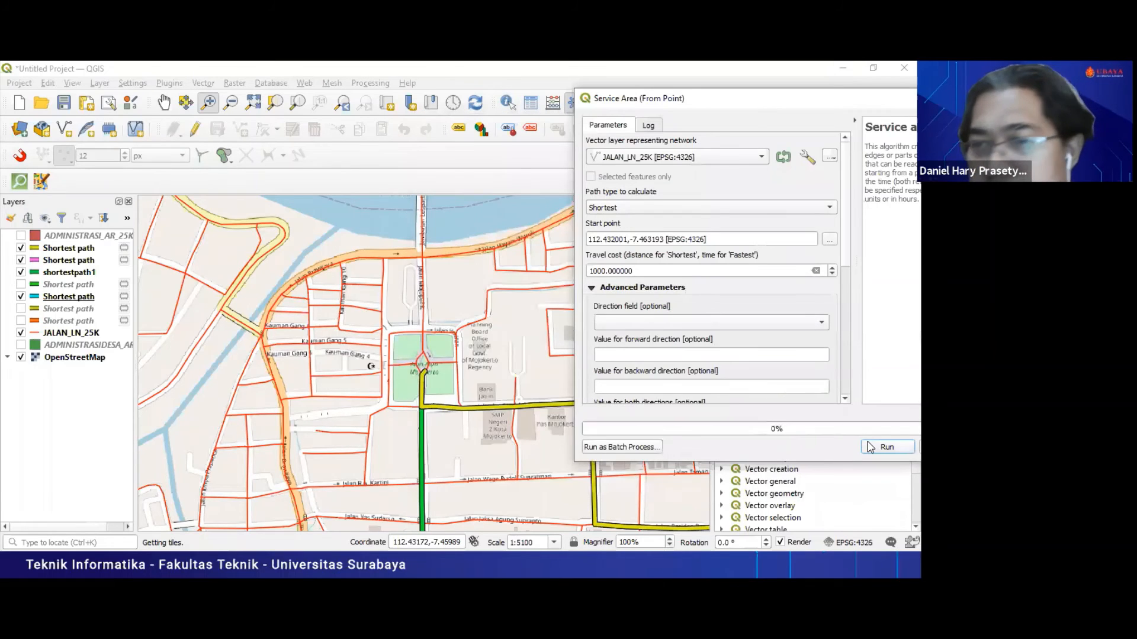
click(869, 447)
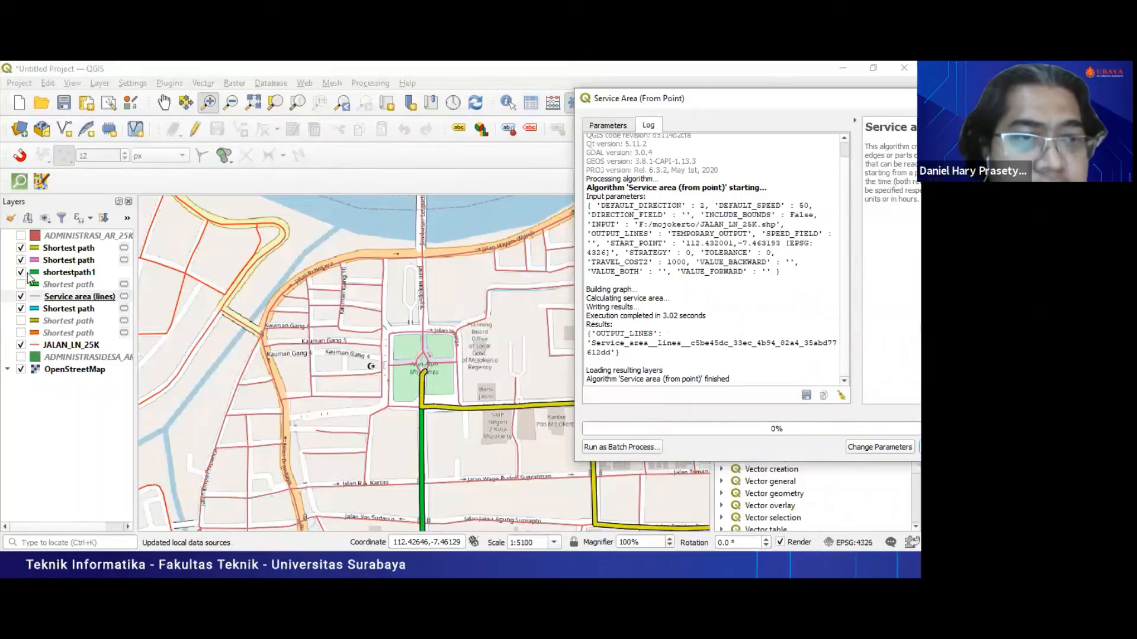
Hide the yellow, pink and cyan Shortest path layers and shortestpath1, leaving the service area lines and roads visible
click(24, 259)
click(22, 249)
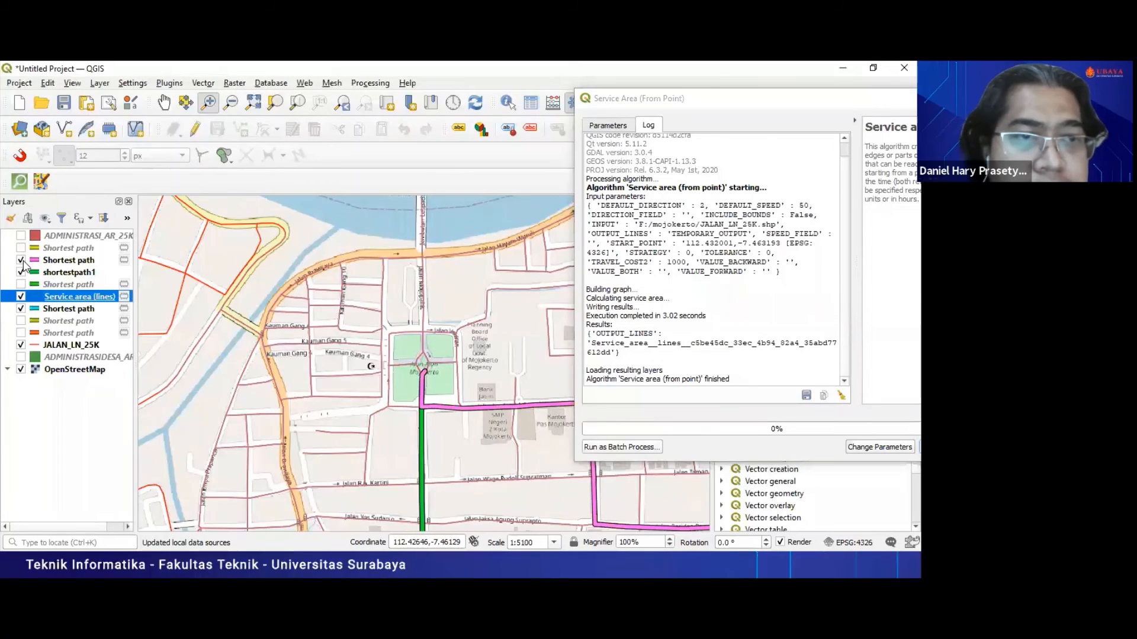
click(23, 261)
click(25, 273)
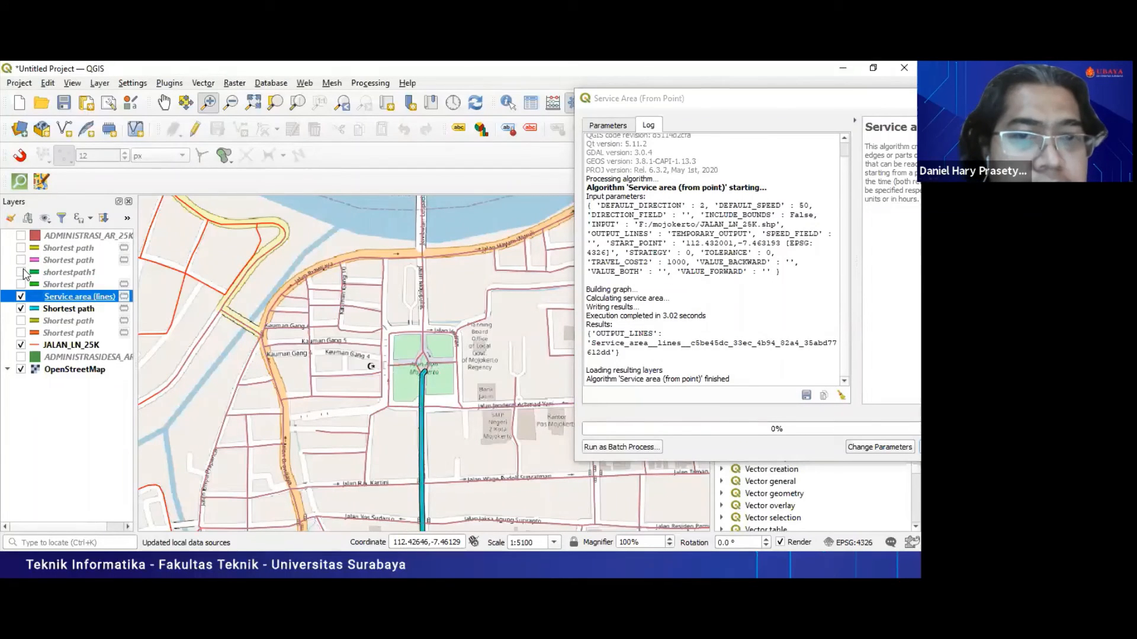
click(22, 309)
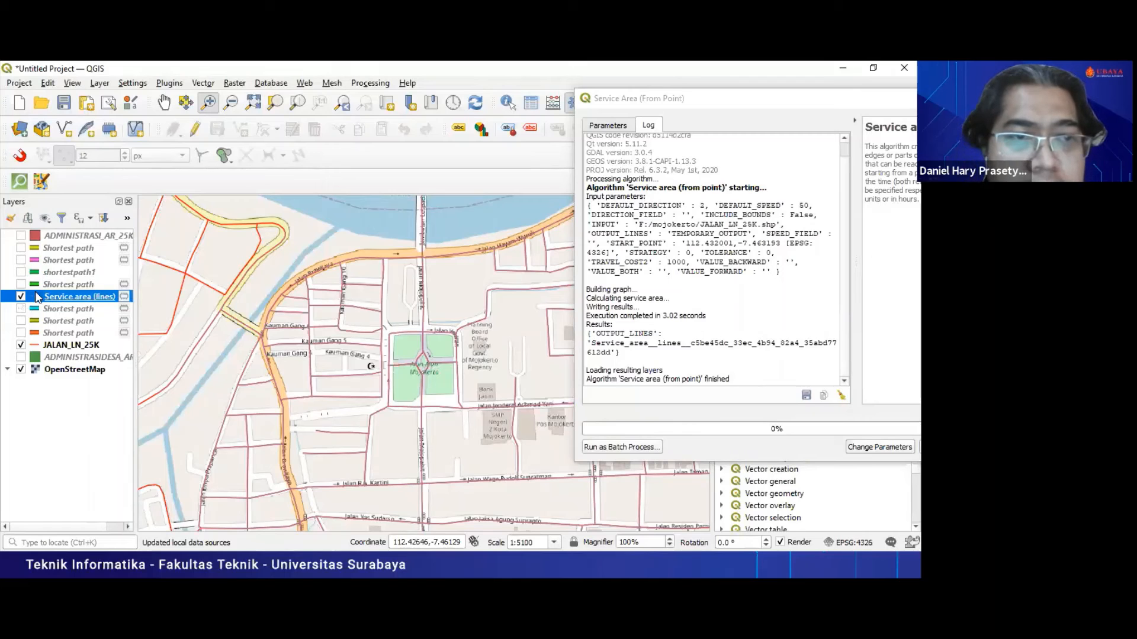
Style the Service area (lines) layer with the orange 'topo main road' symbol
double_click(37, 297)
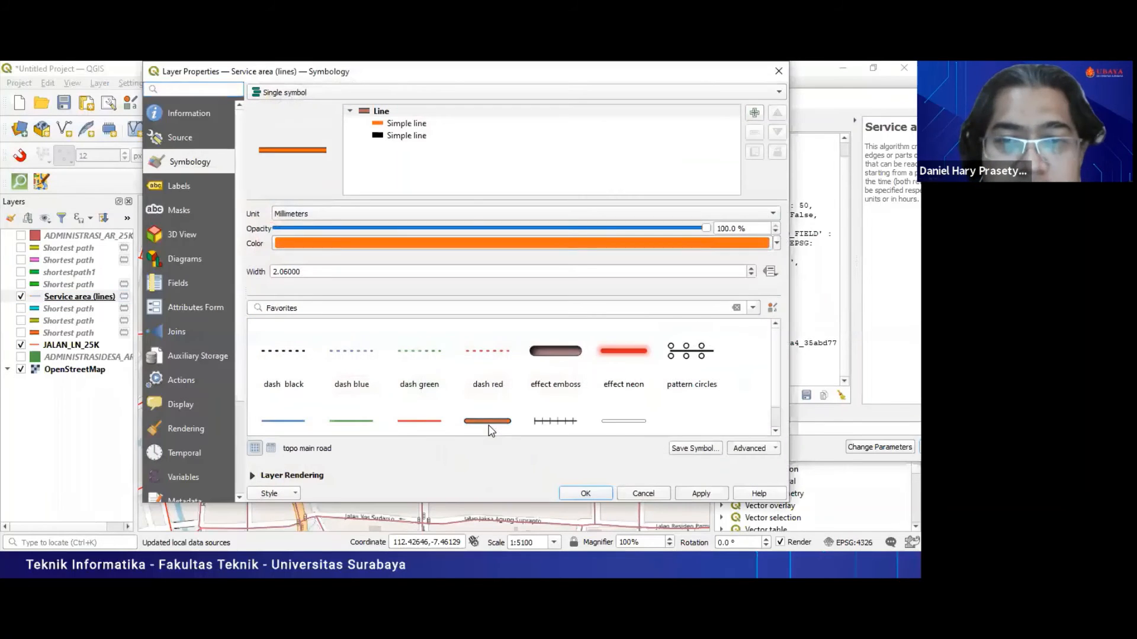
scroll(489, 430, down, 1)
click(607, 499)
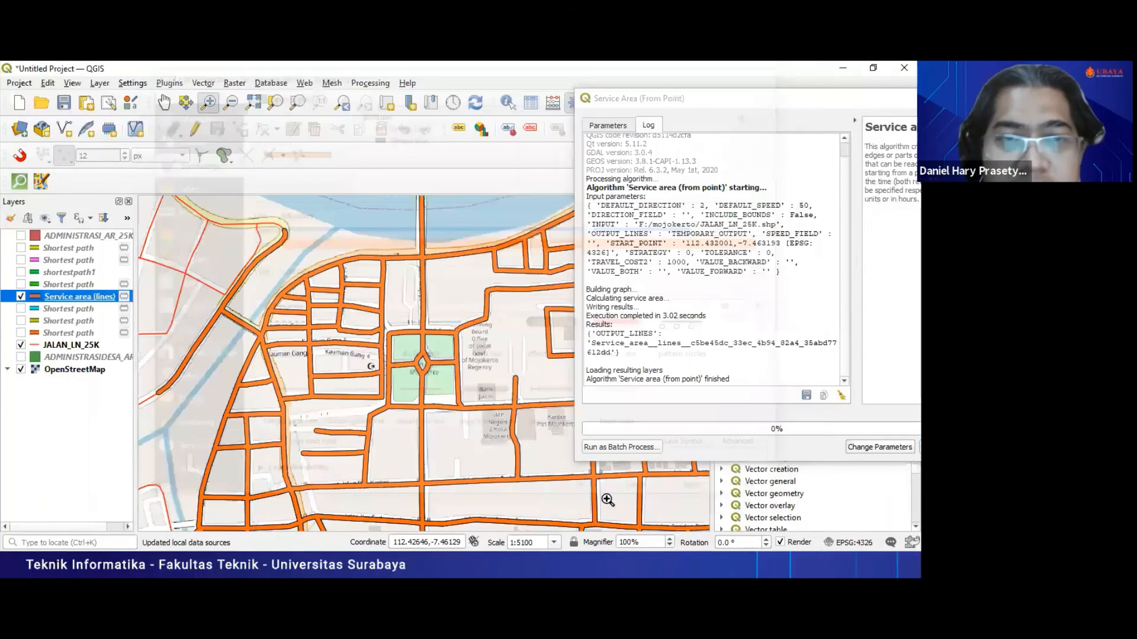
Frame the full extent of the orange service area network on the map and close the Service Area (From Point) dialog
click(472, 353)
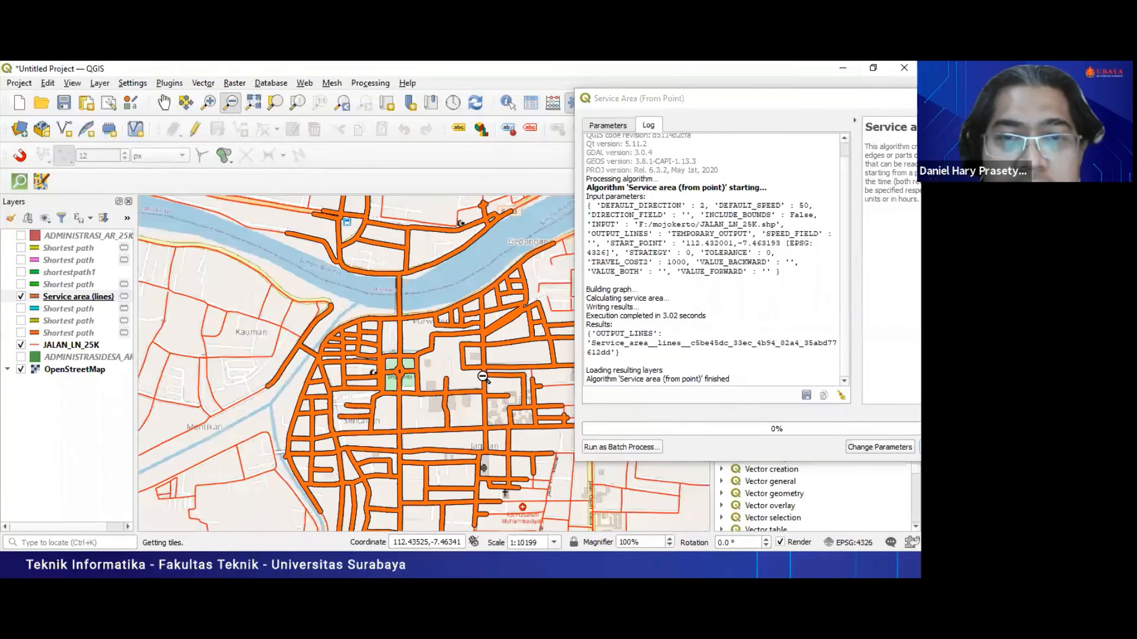
click(483, 376)
key(ctrl+alt+plus)
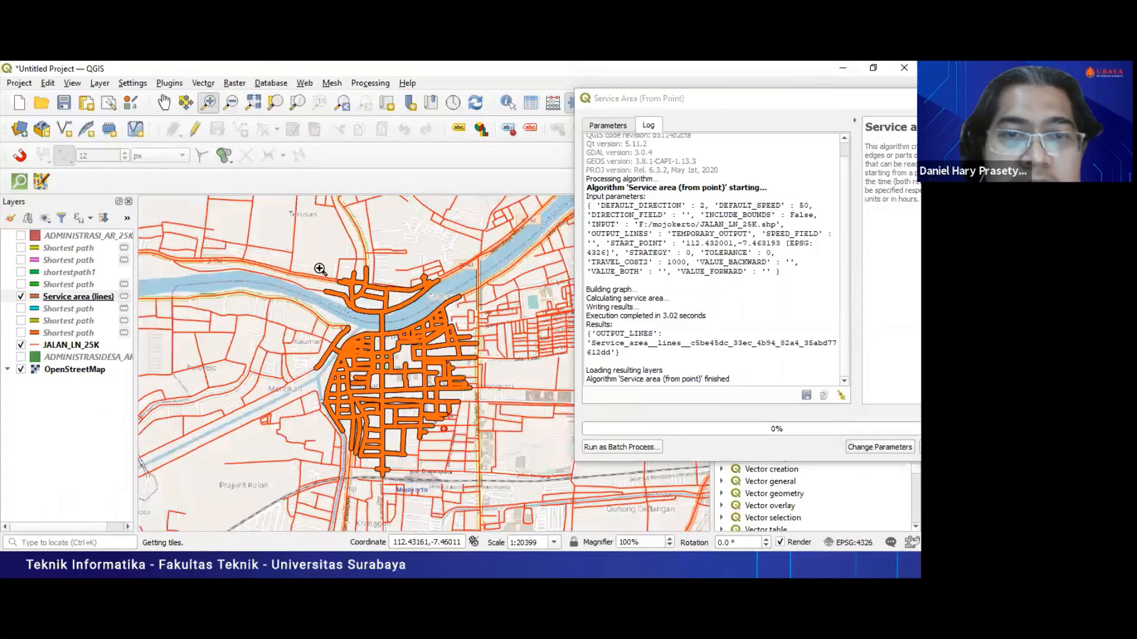
drag(305, 266, 494, 482)
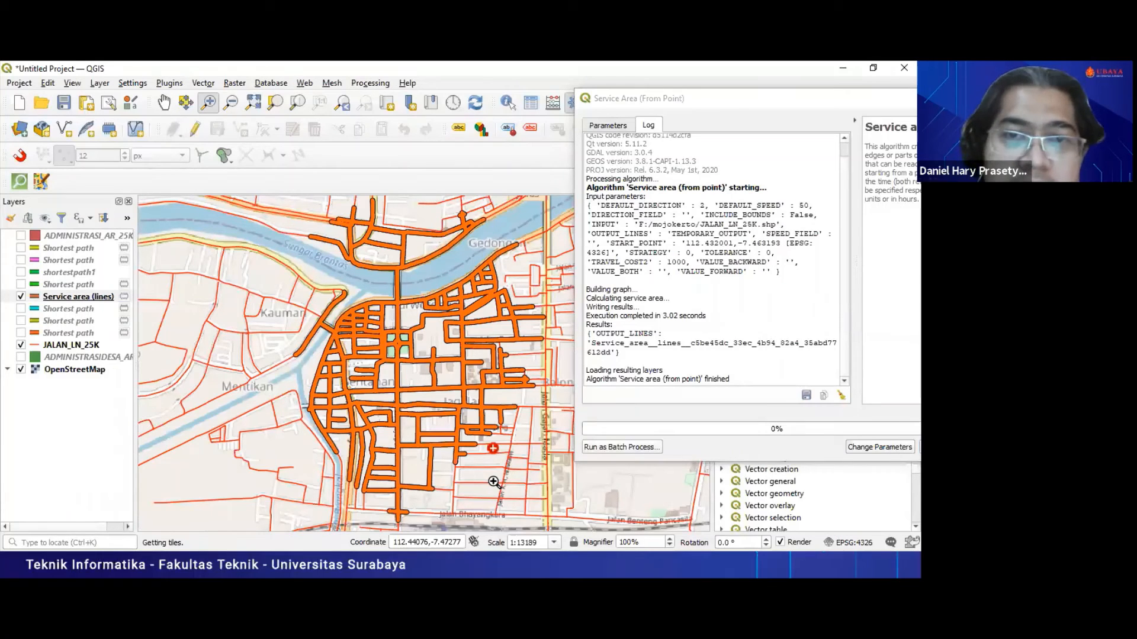
click(736, 113)
drag(736, 113, 523, 119)
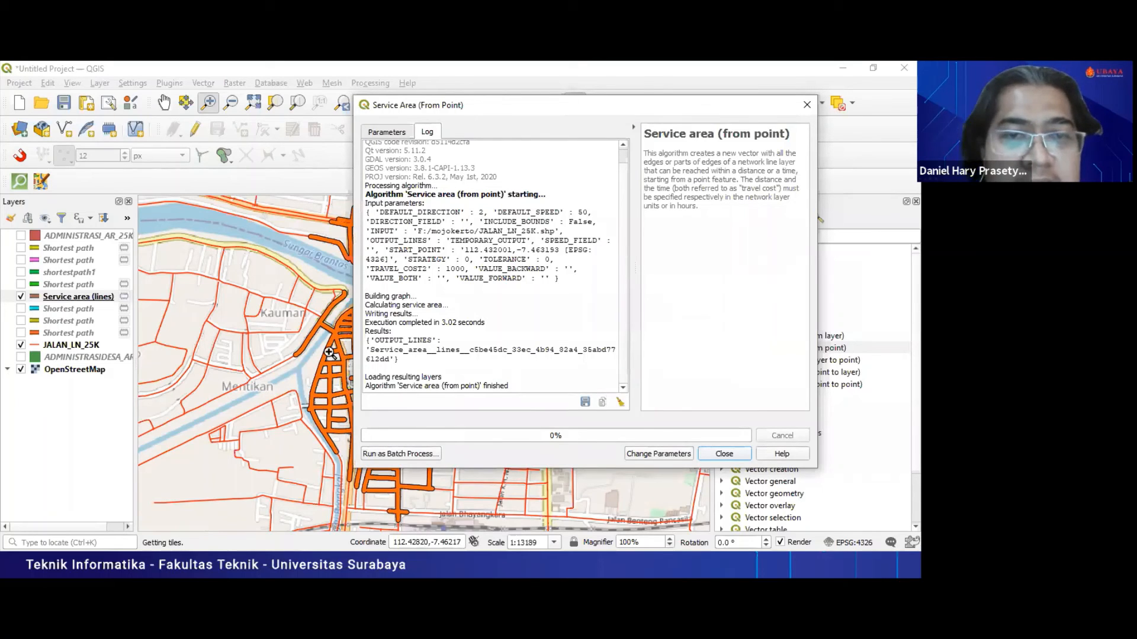
click(724, 454)
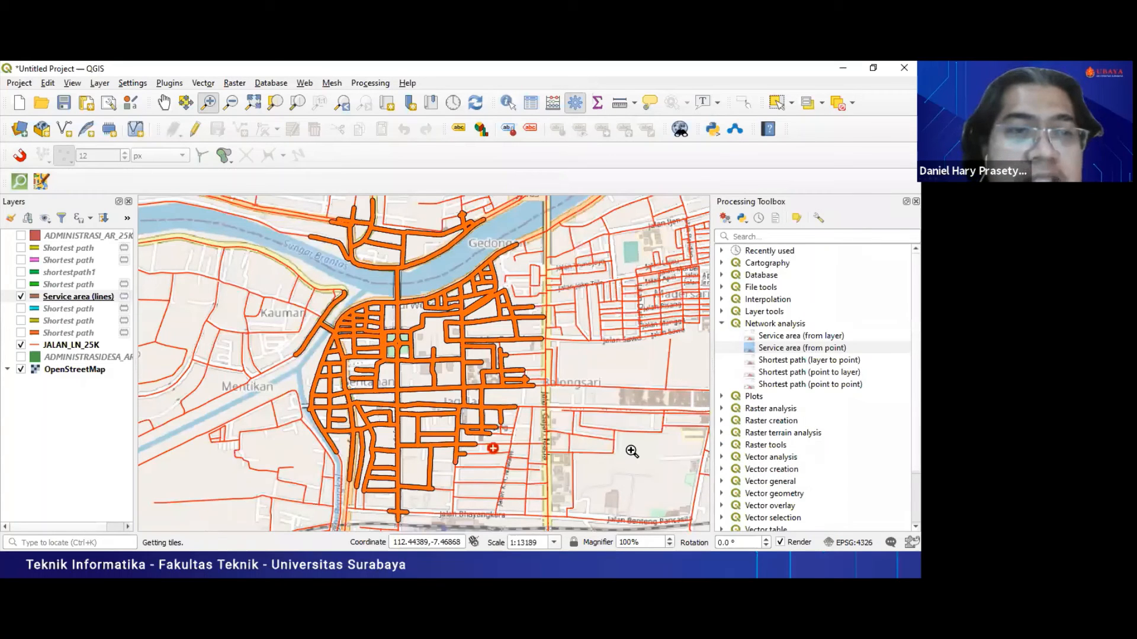
Add PENDIDIKAN_PT_25K.shp from the mojokerto folder as a vector layer and hide the existing Service area (lines) layer
click(22, 130)
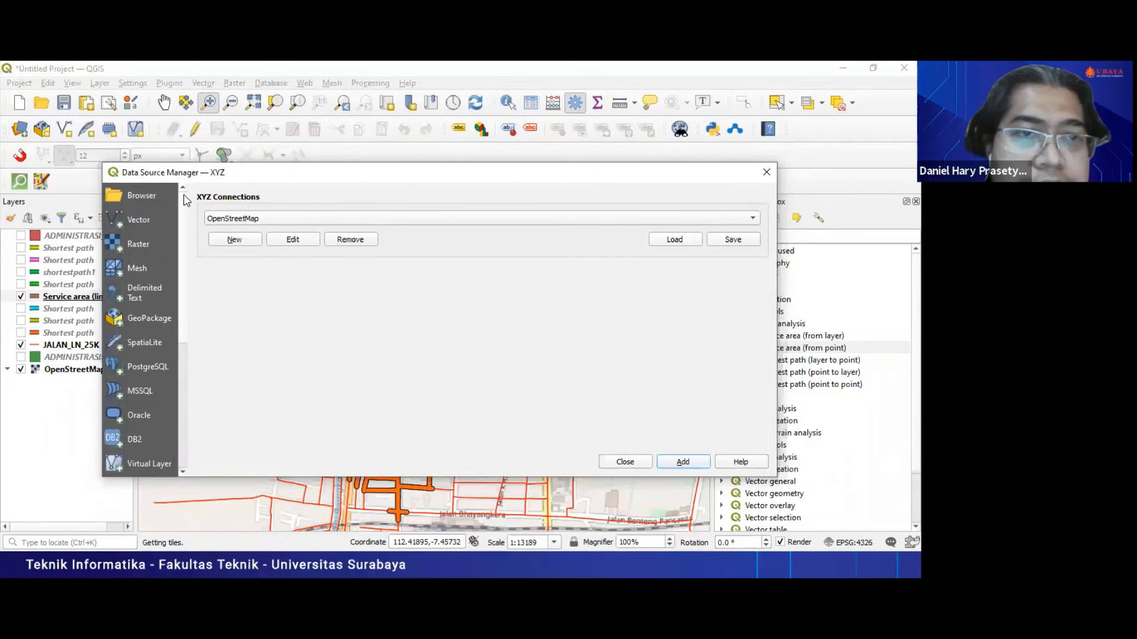
click(146, 221)
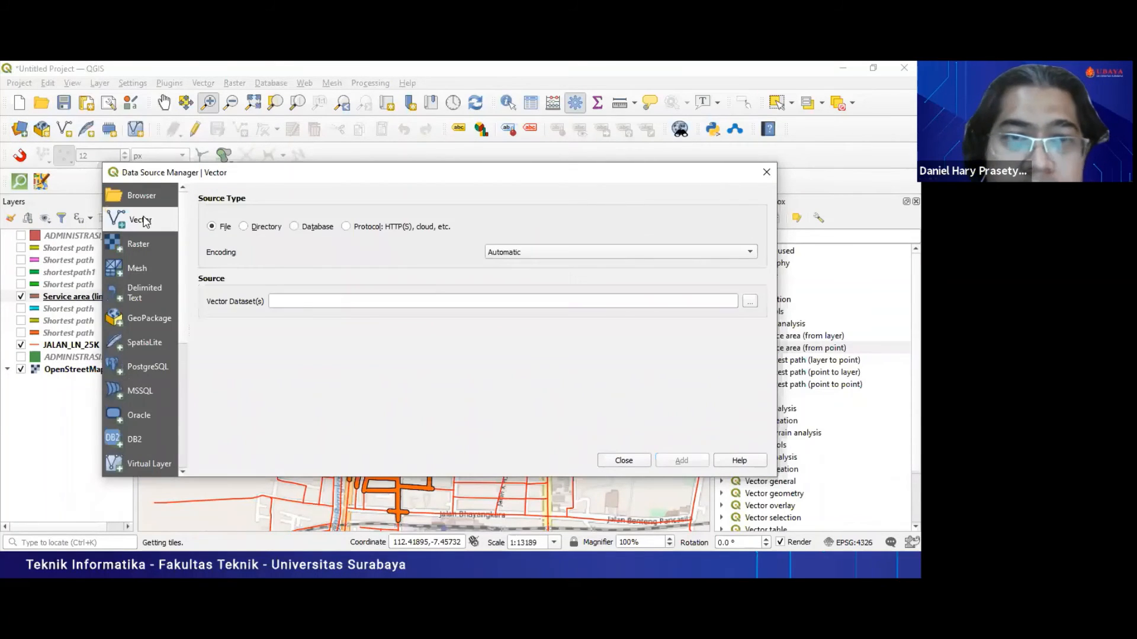
click(749, 301)
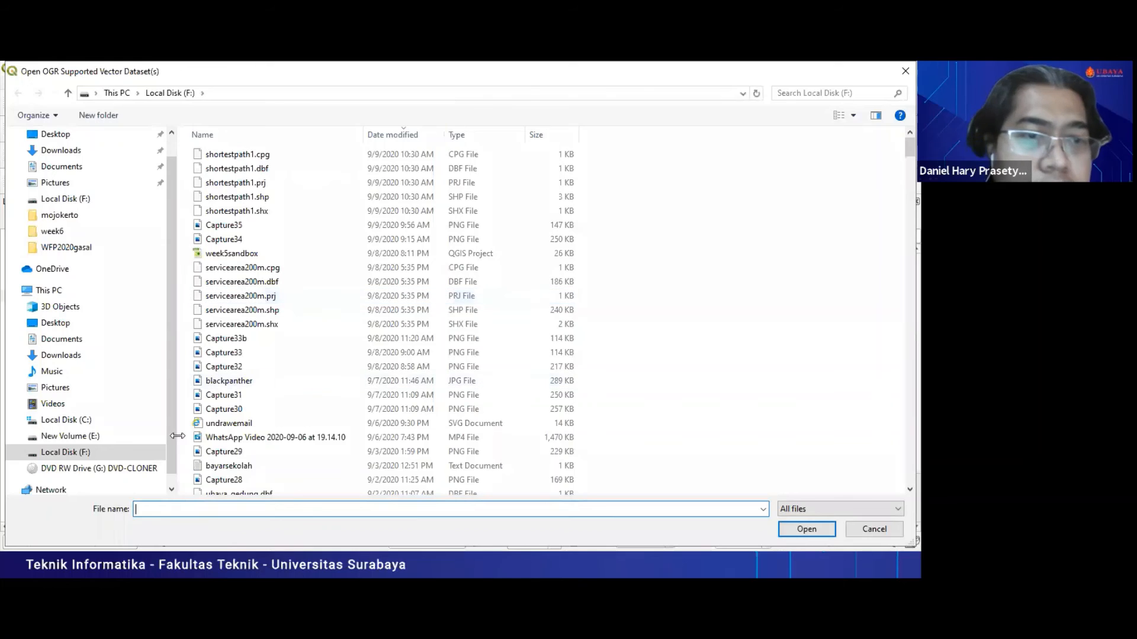
click(66, 217)
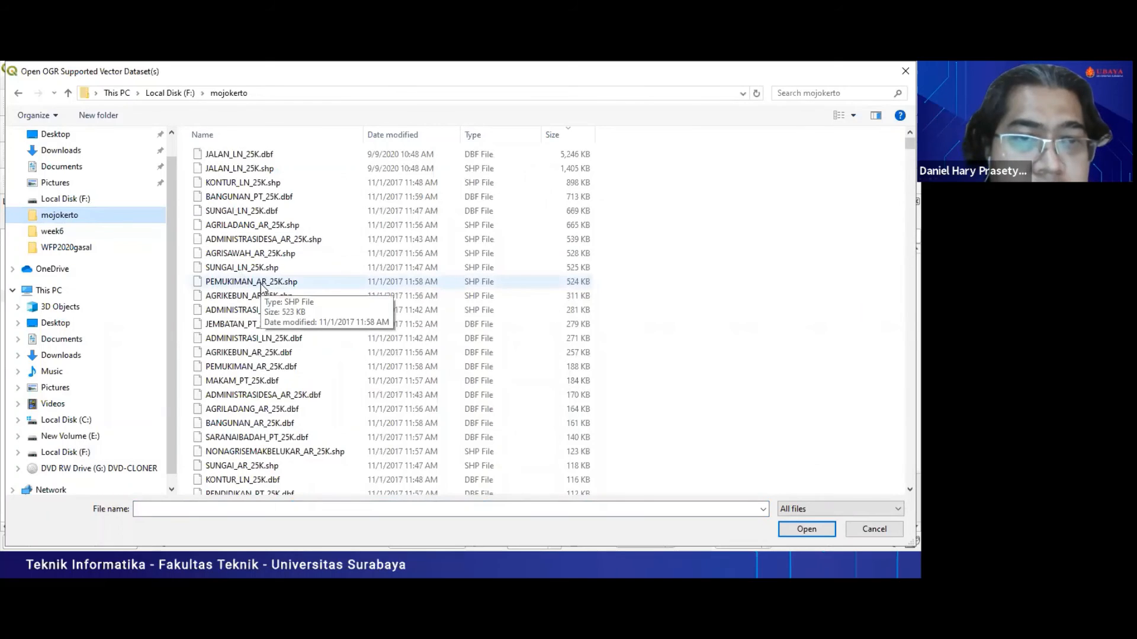
click(241, 141)
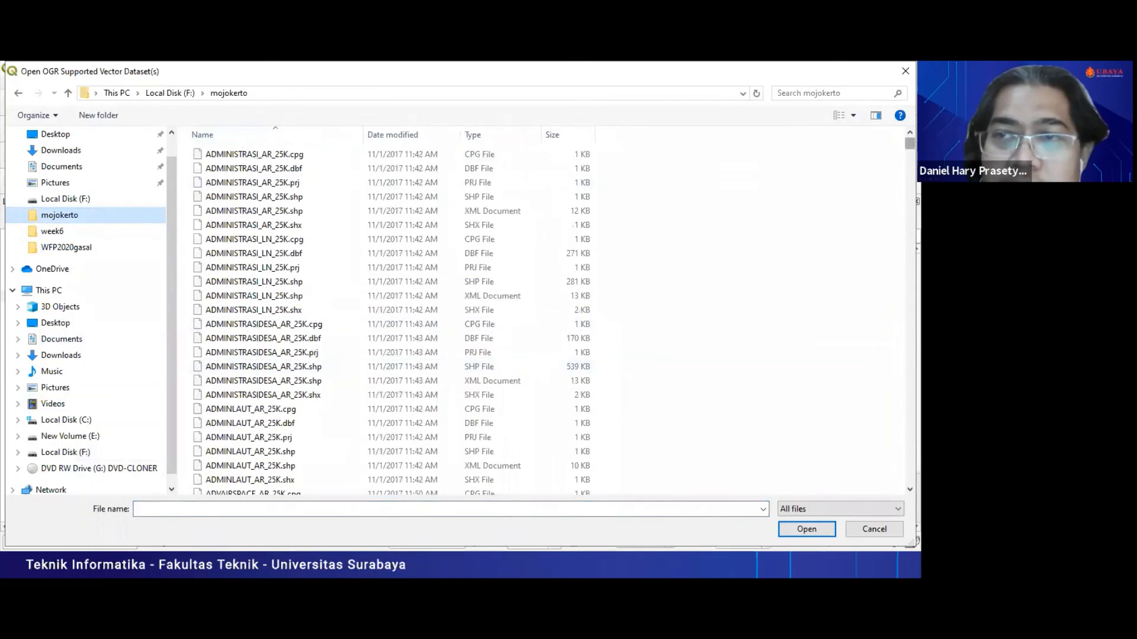
drag(909, 144, 910, 360)
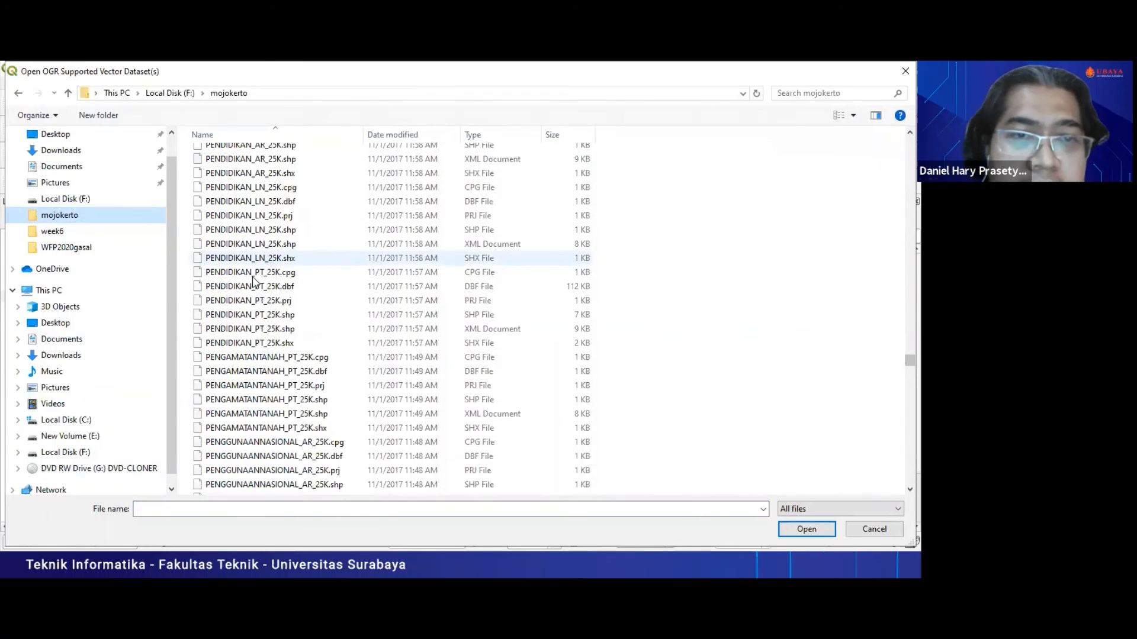
click(228, 322)
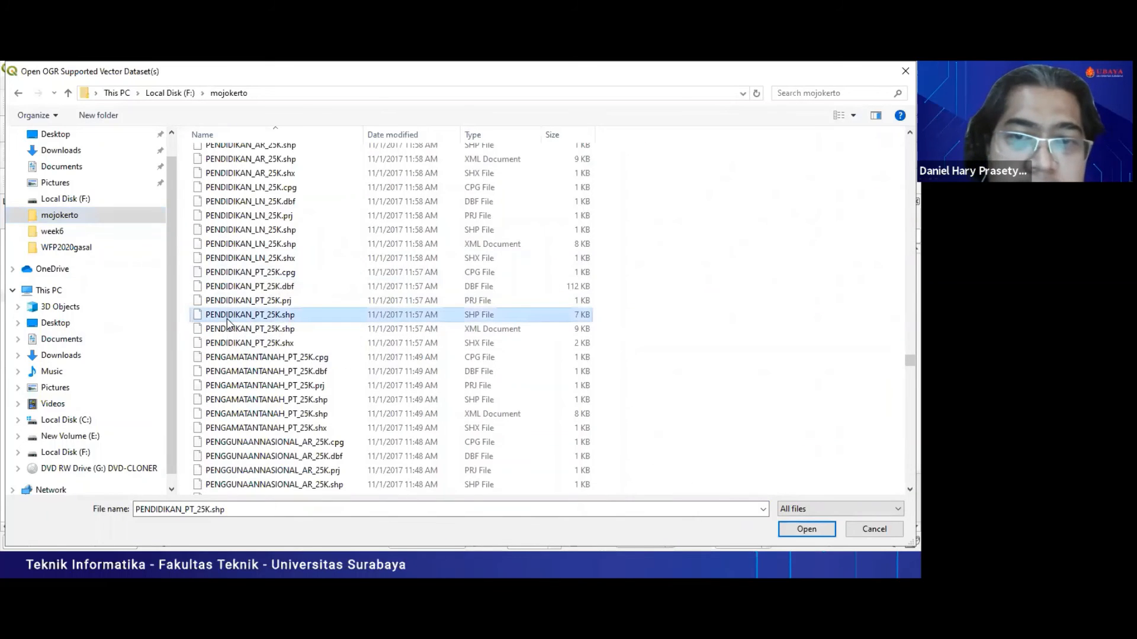
click(807, 528)
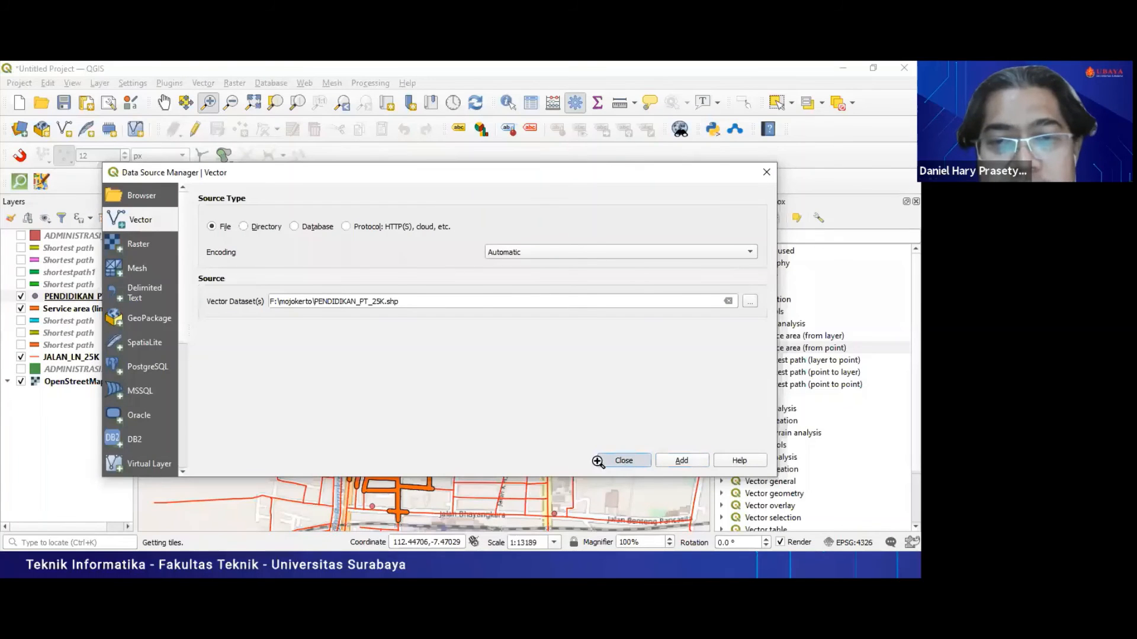
click(601, 461)
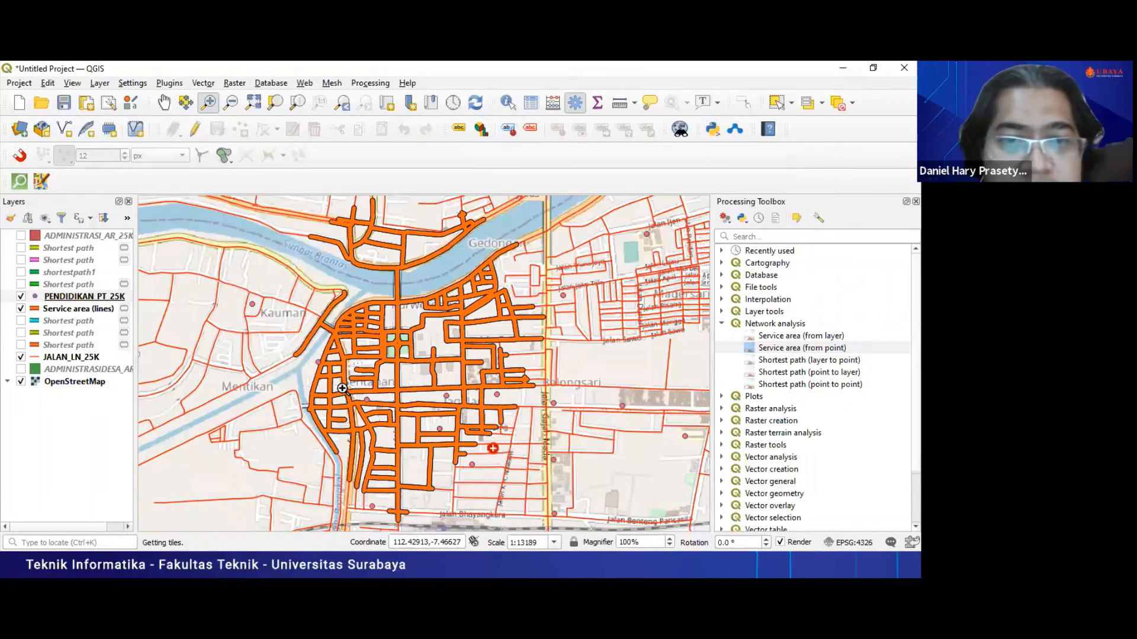
click(20, 309)
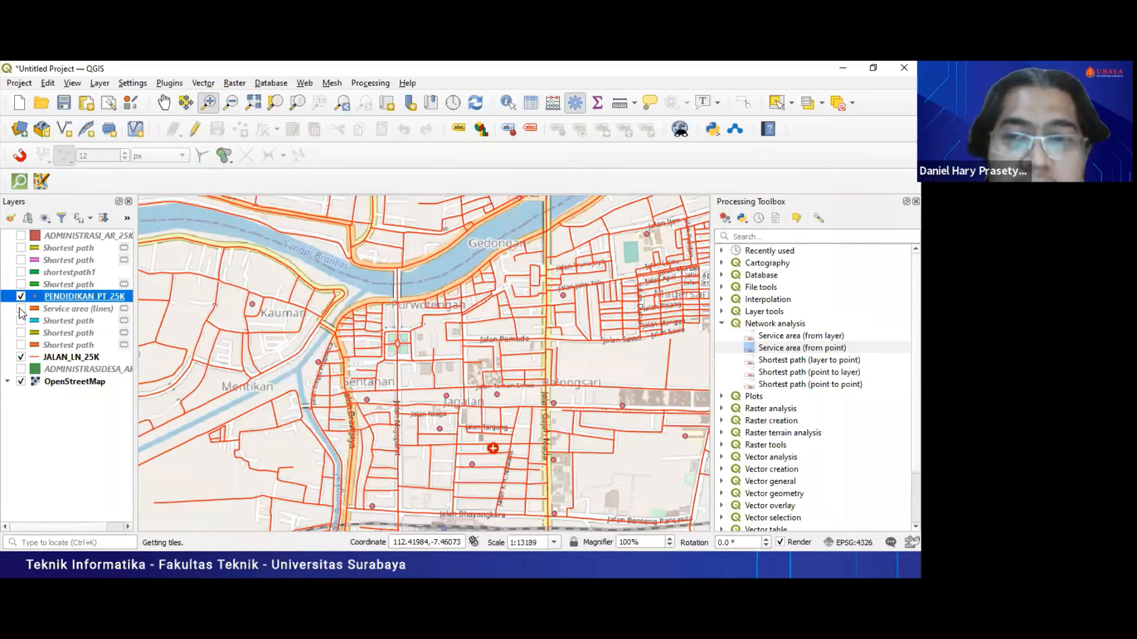
Consult the 'Service area 1 layer' presentation slide for the school service area settings, then return to QGIS
key(alt+Tab)
key(Right)
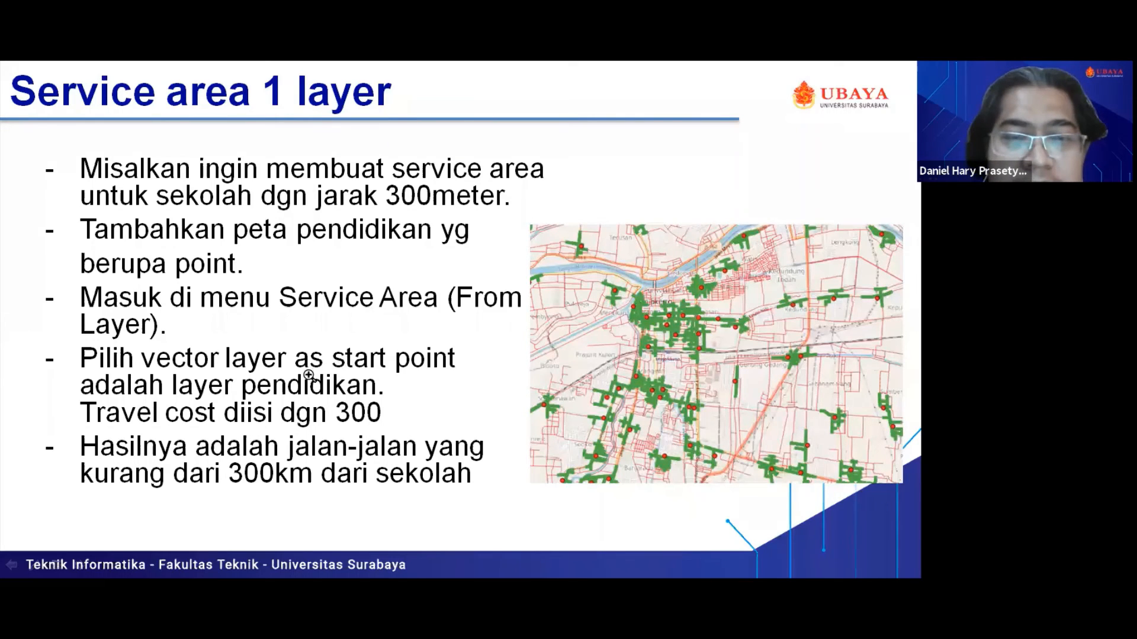
key(alt+Tab)
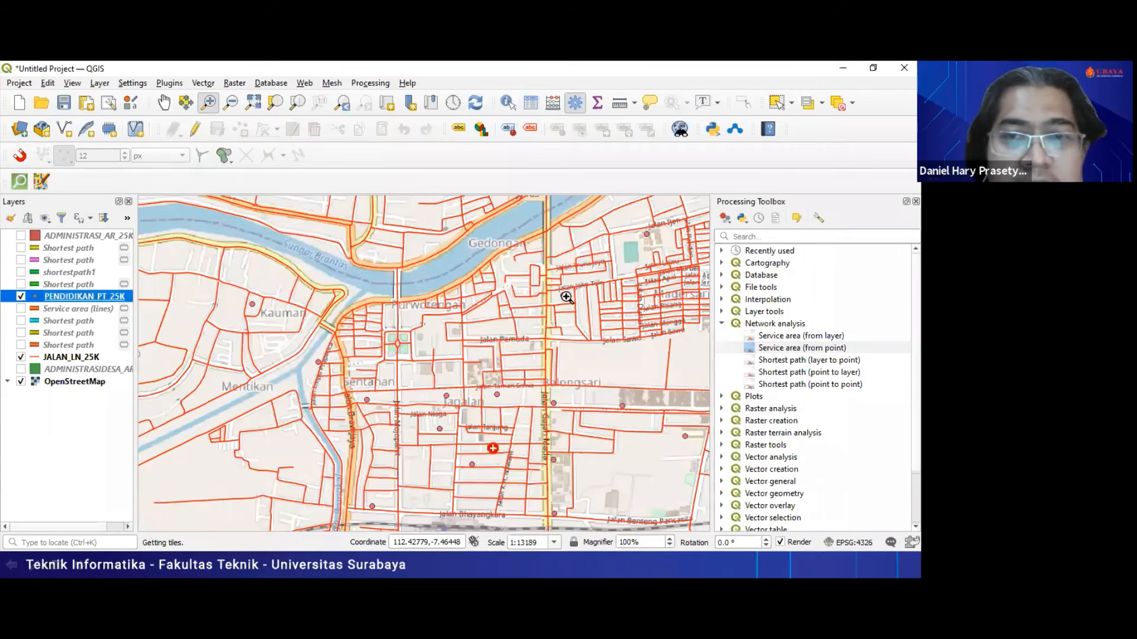
key(alt+Tab)
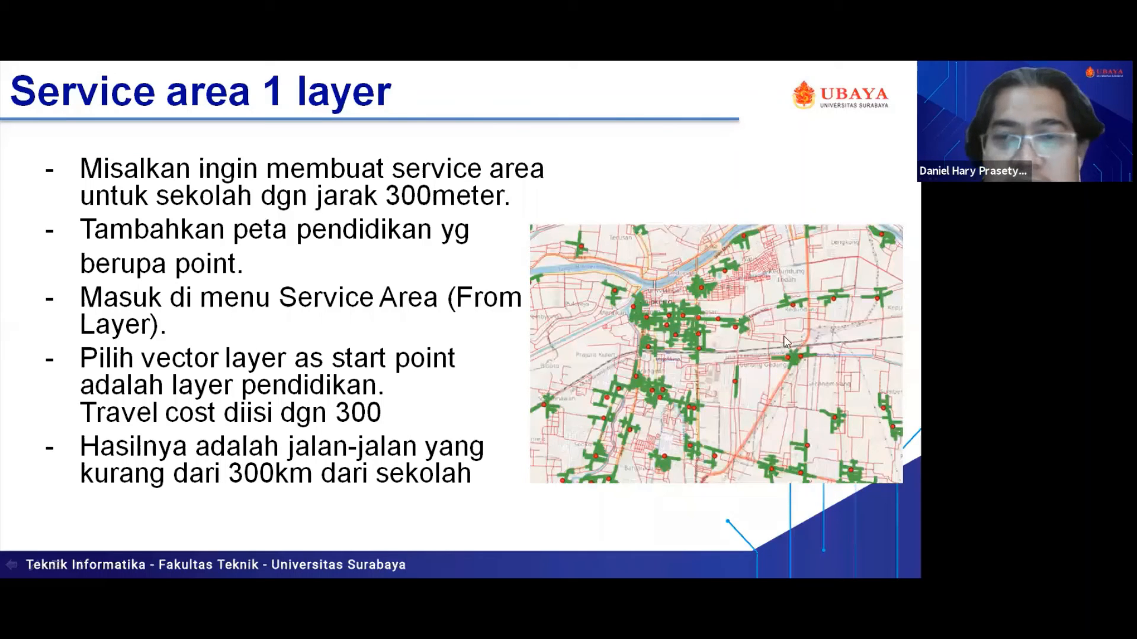
key(alt+Tab)
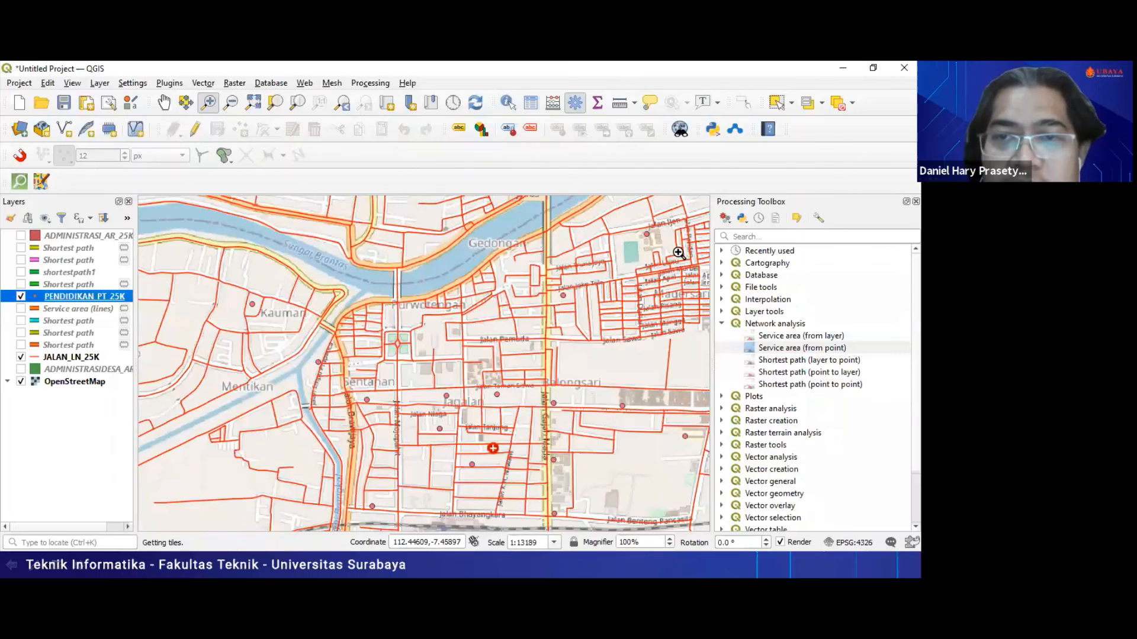
Set up Service area (from layer) with JALAN_LN_25K as the network and PENDIDIKAN_PT_25K as the start points
click(822, 337)
double_click(823, 338)
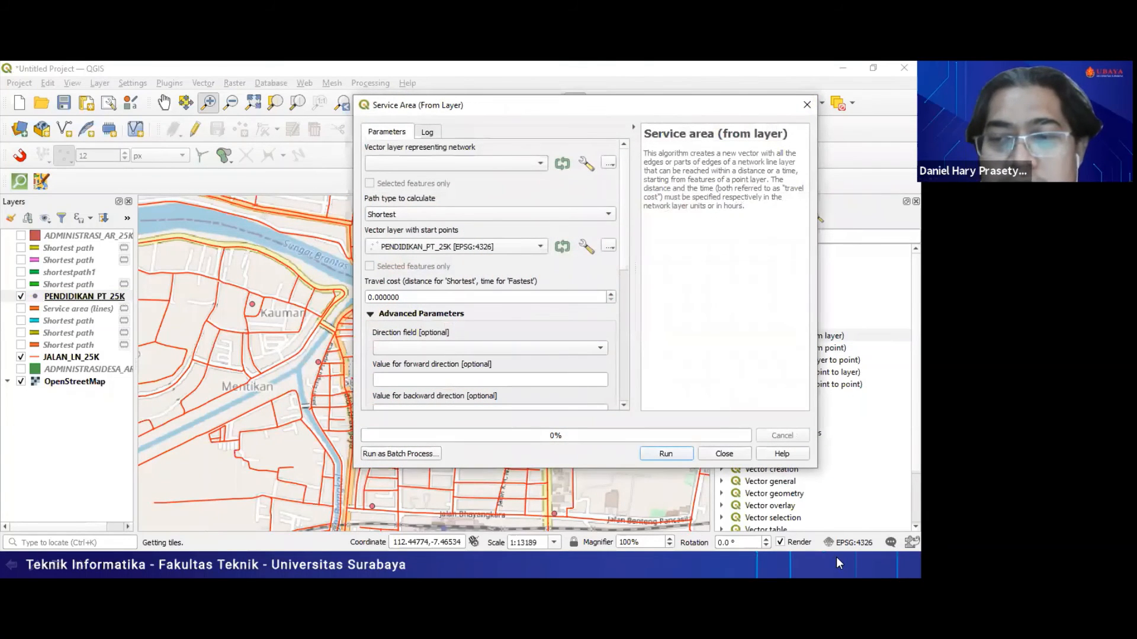
click(543, 166)
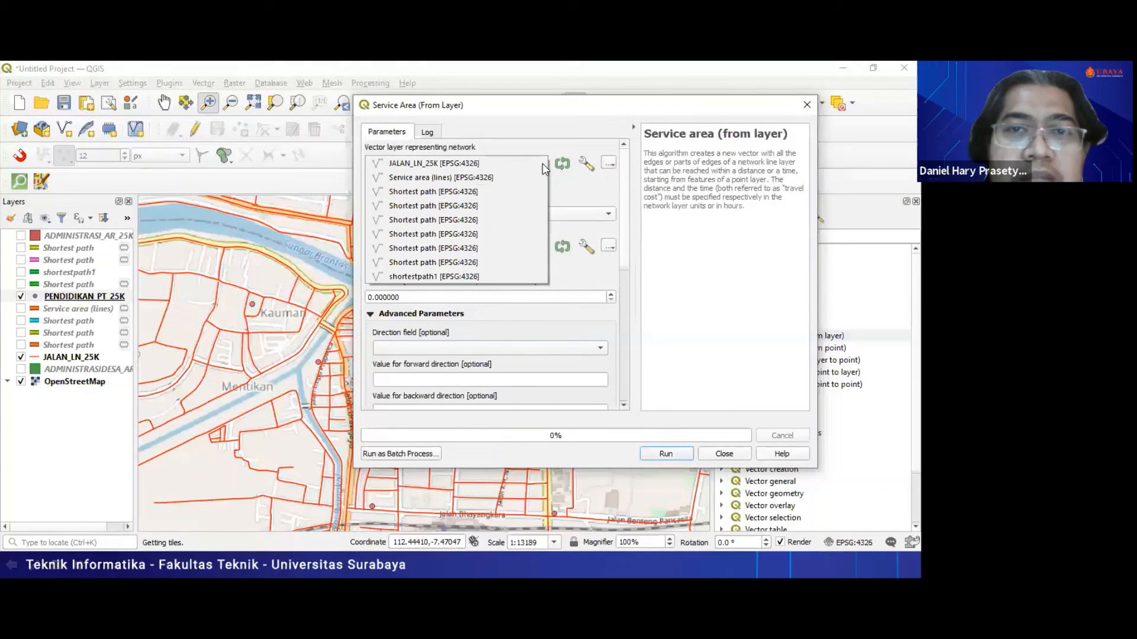
click(512, 164)
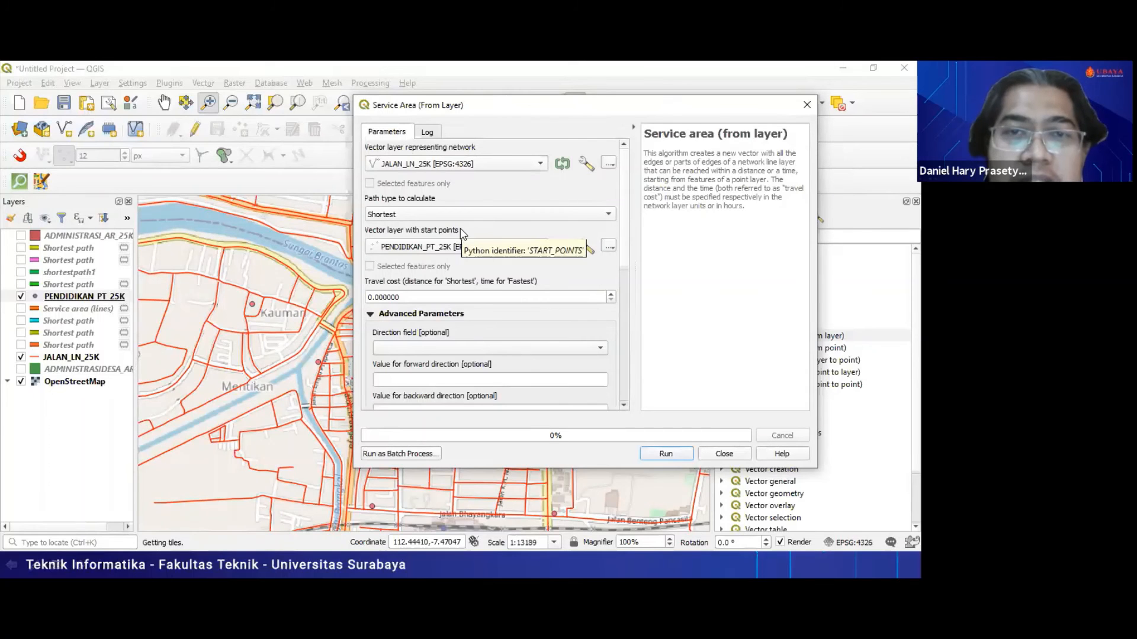
click(481, 252)
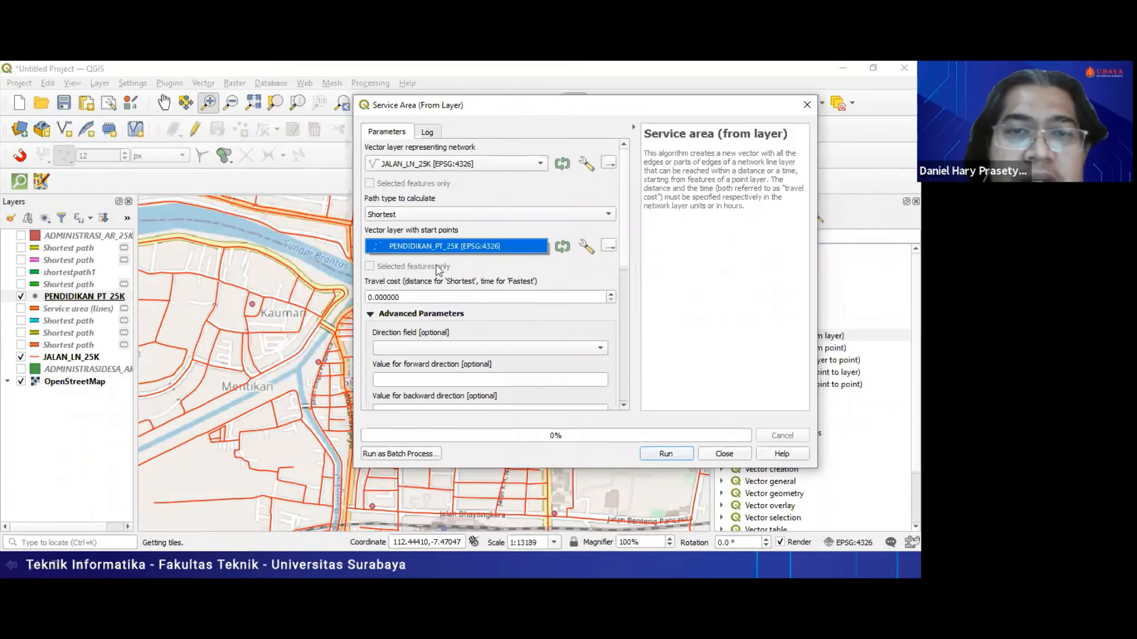
Set the travel cost to 300, run the service area calculation and close its dialog
double_click(417, 295)
text(300)
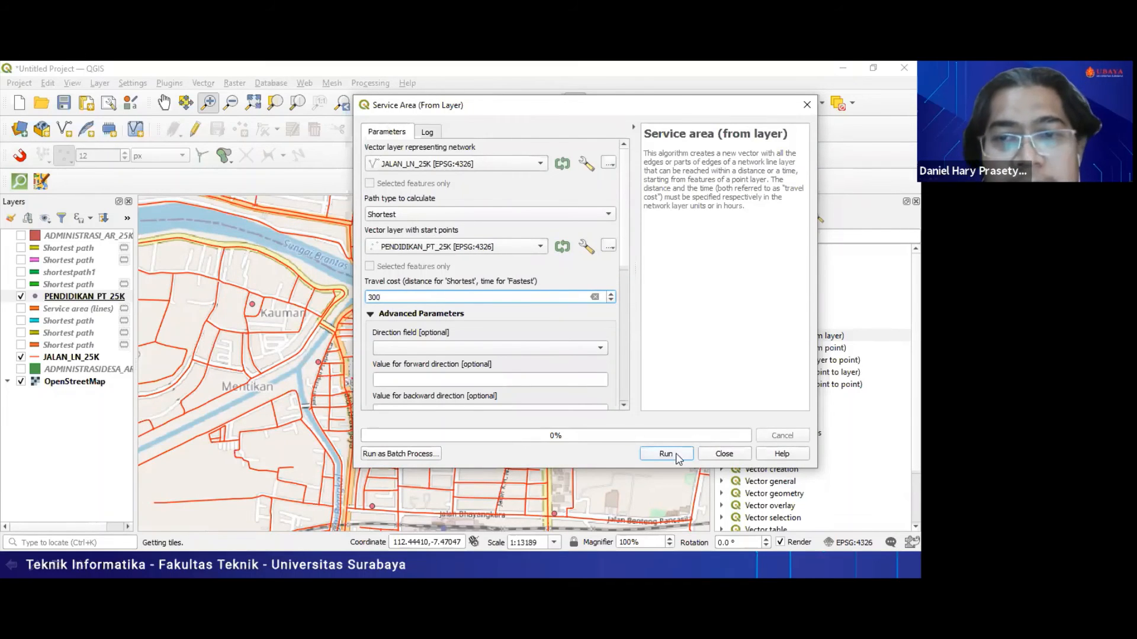
click(669, 455)
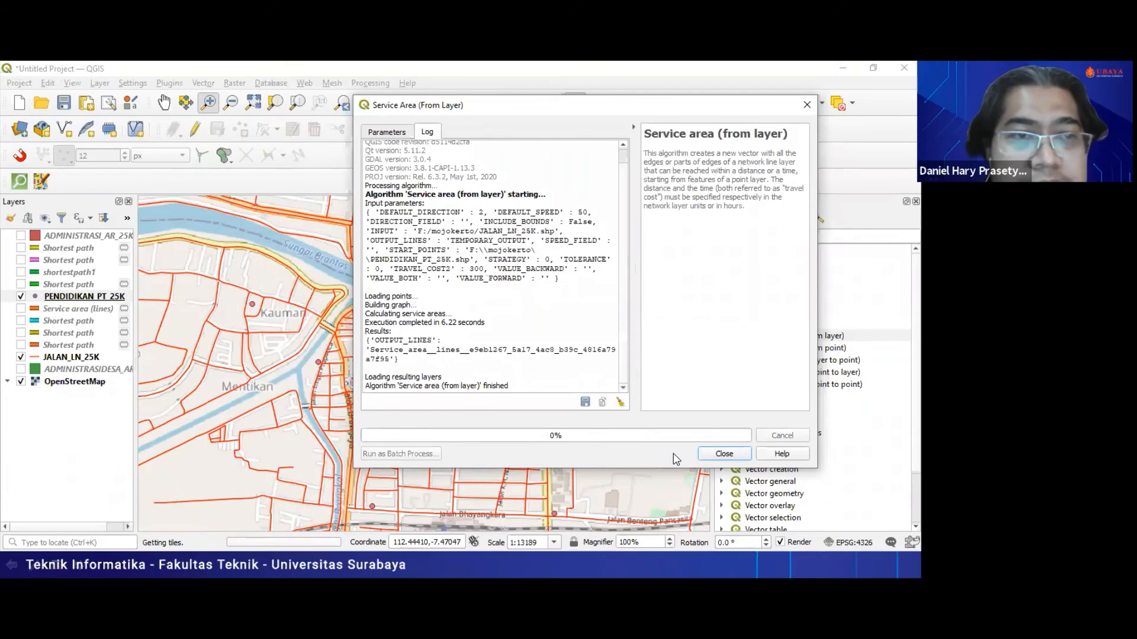
click(723, 454)
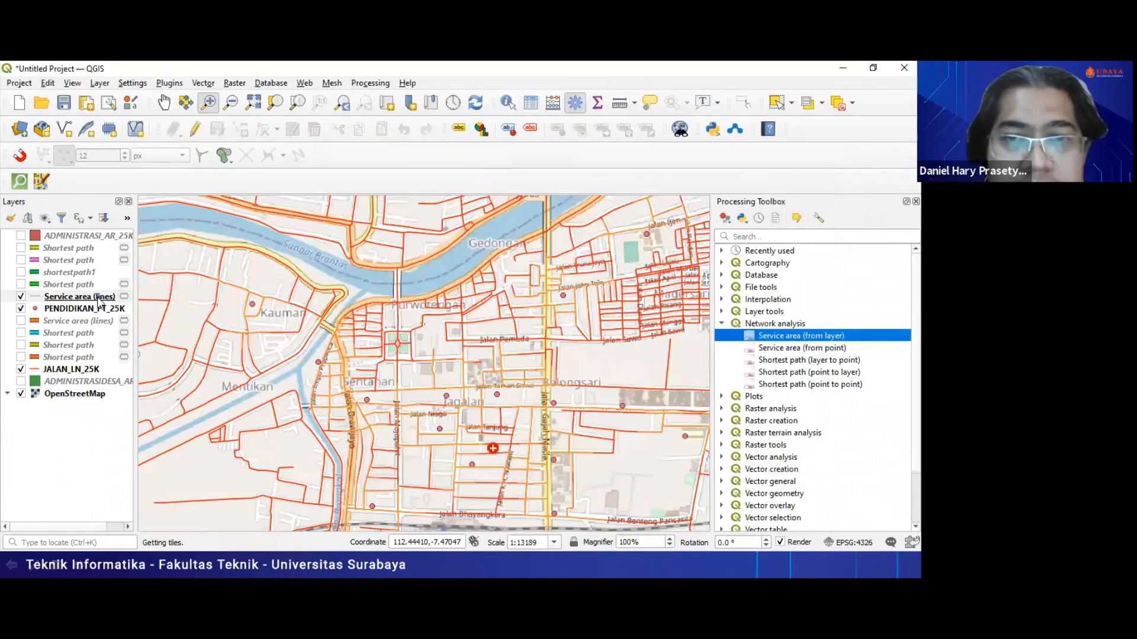
Style the new Service area (lines) layer with the thick, black-outlined orange line symbol from the favorites
click(37, 301)
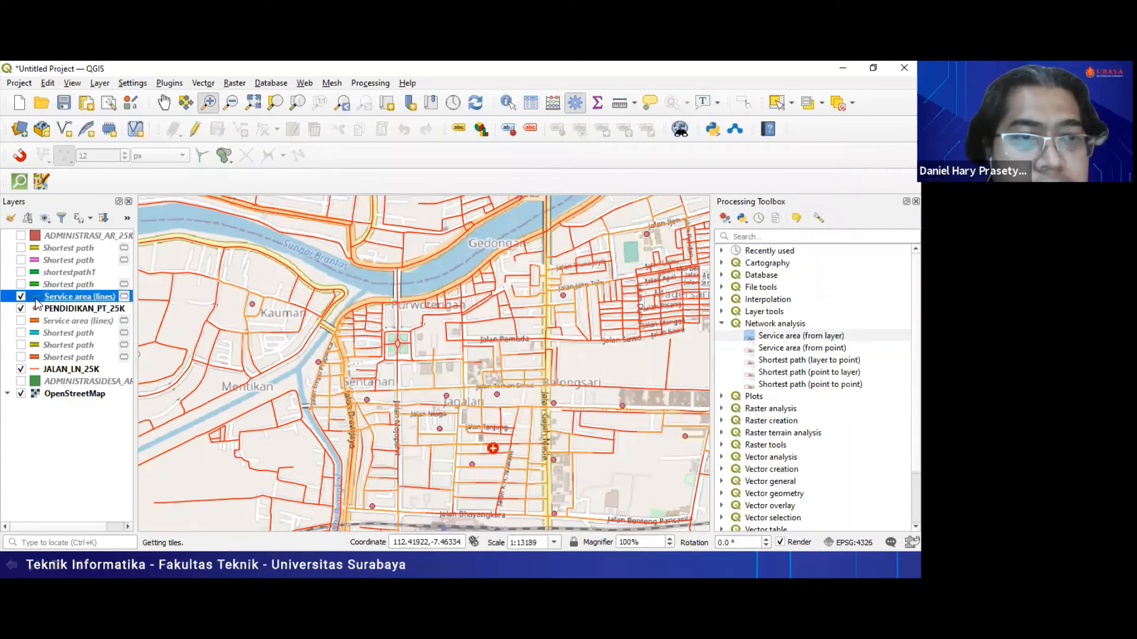
double_click(36, 304)
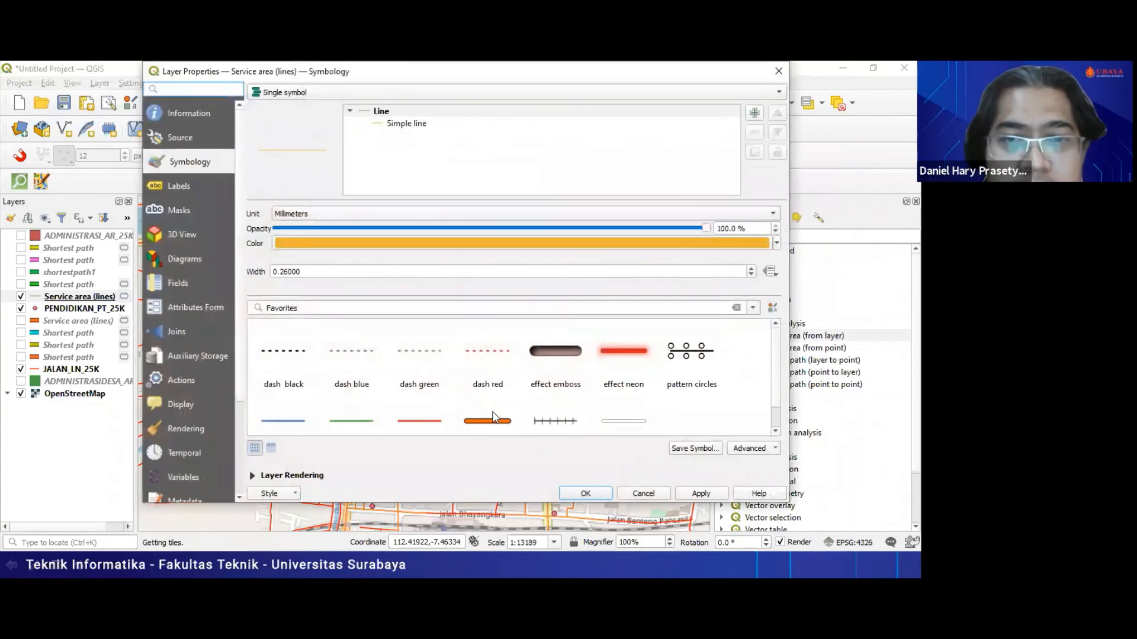
click(586, 494)
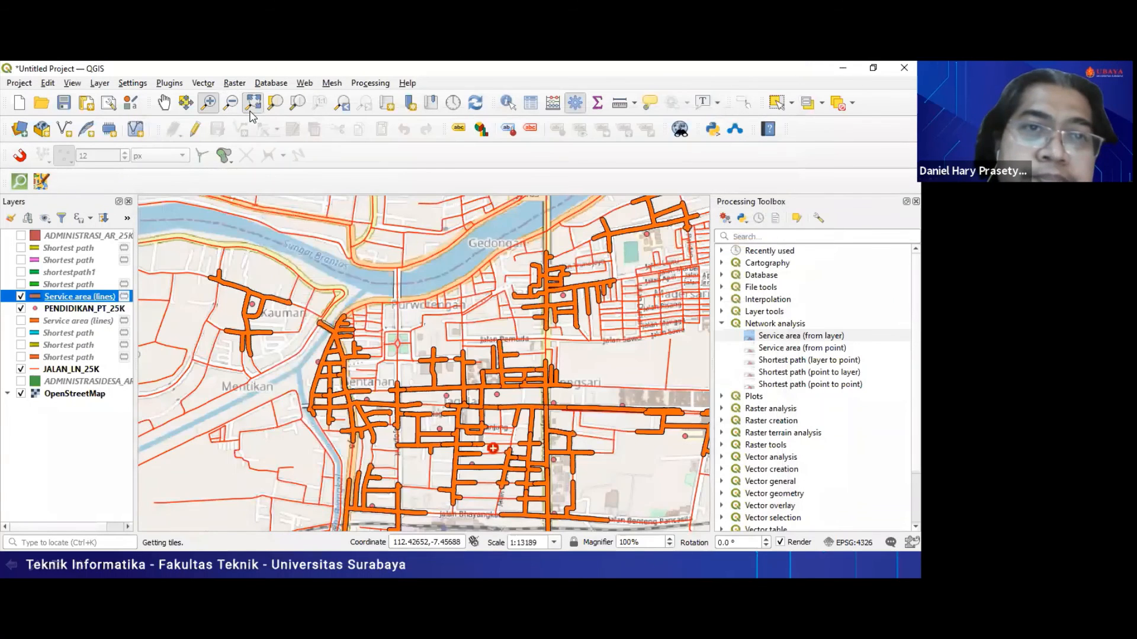
Examine how the school service areas are distributed across the wider Mojokerto region
click(252, 102)
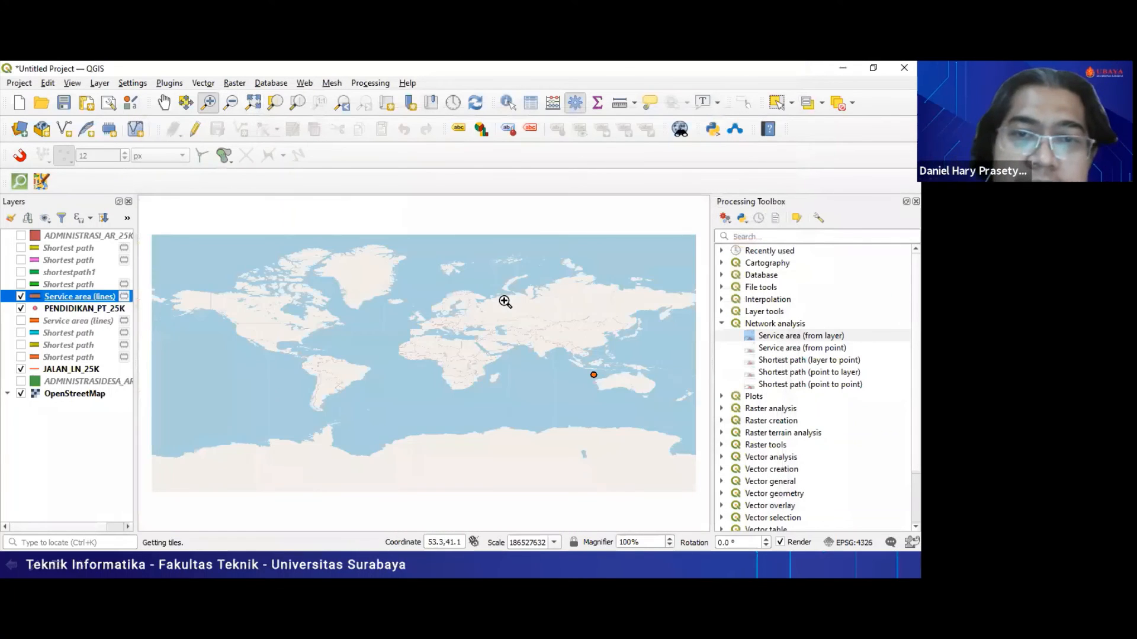
click(343, 103)
click(231, 102)
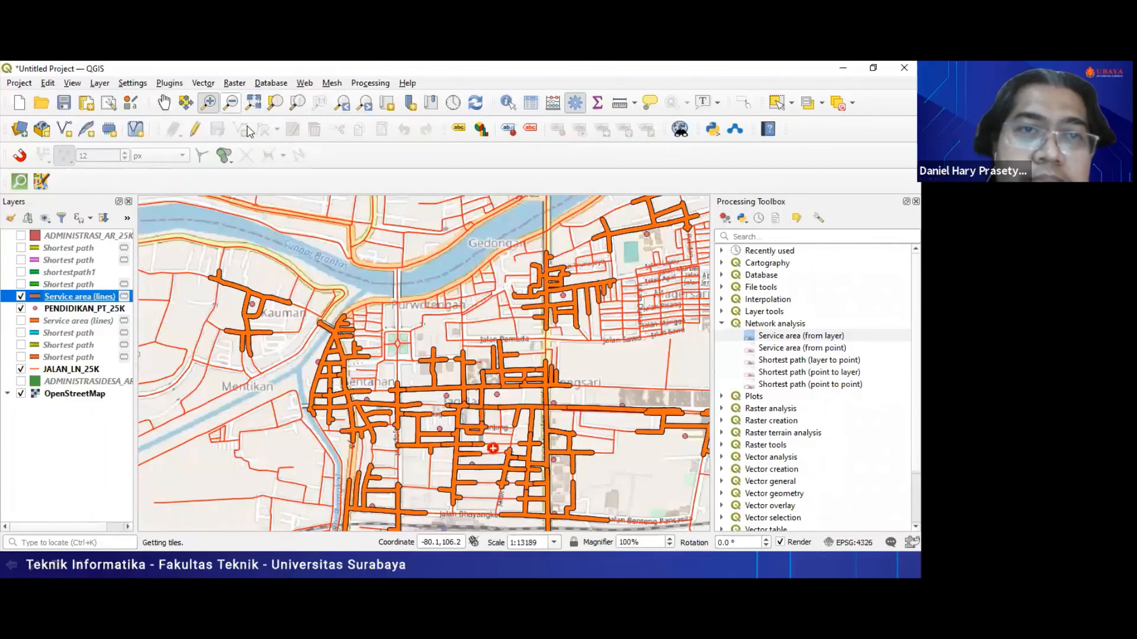
click(522, 405)
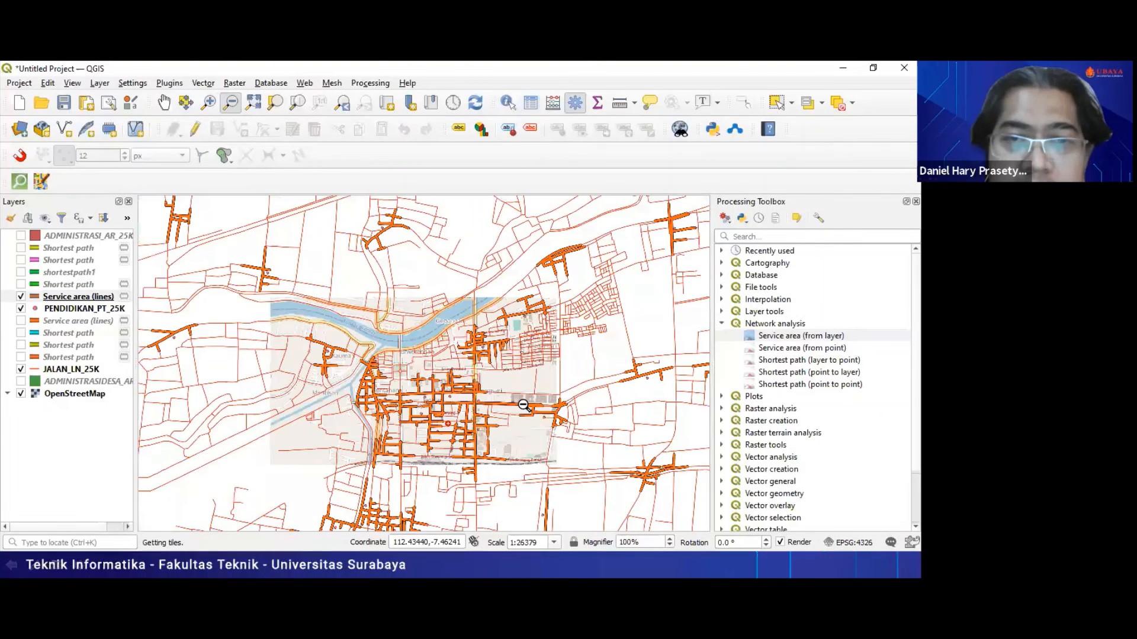
click(345, 279)
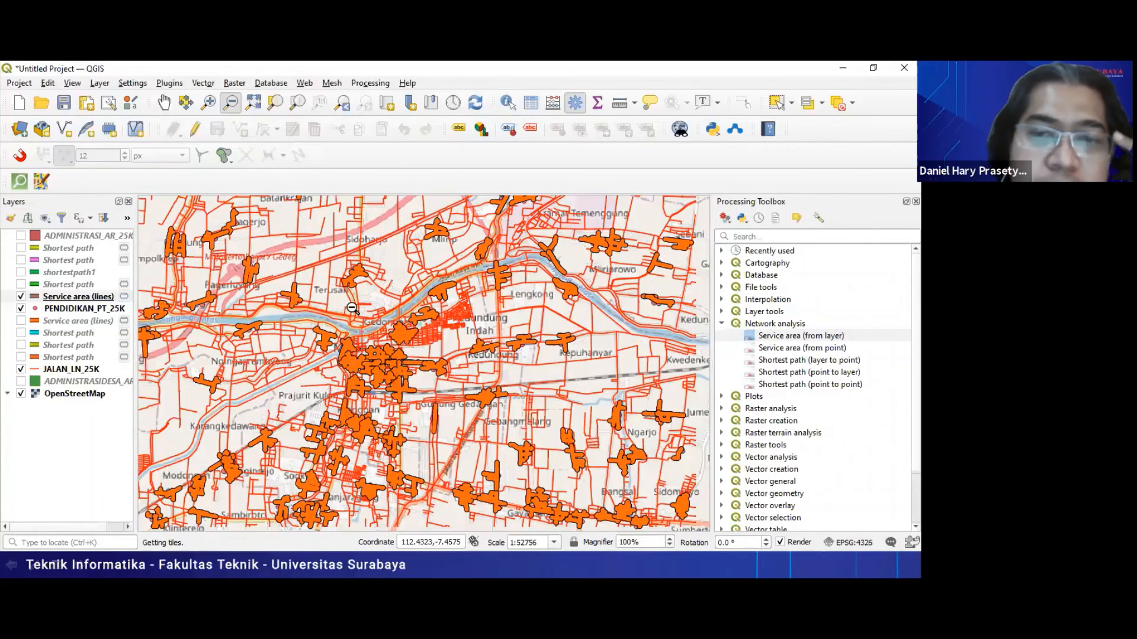
Examine the service area roads around the schools in central Mojokerto and around the single school point in Kauman
click(207, 107)
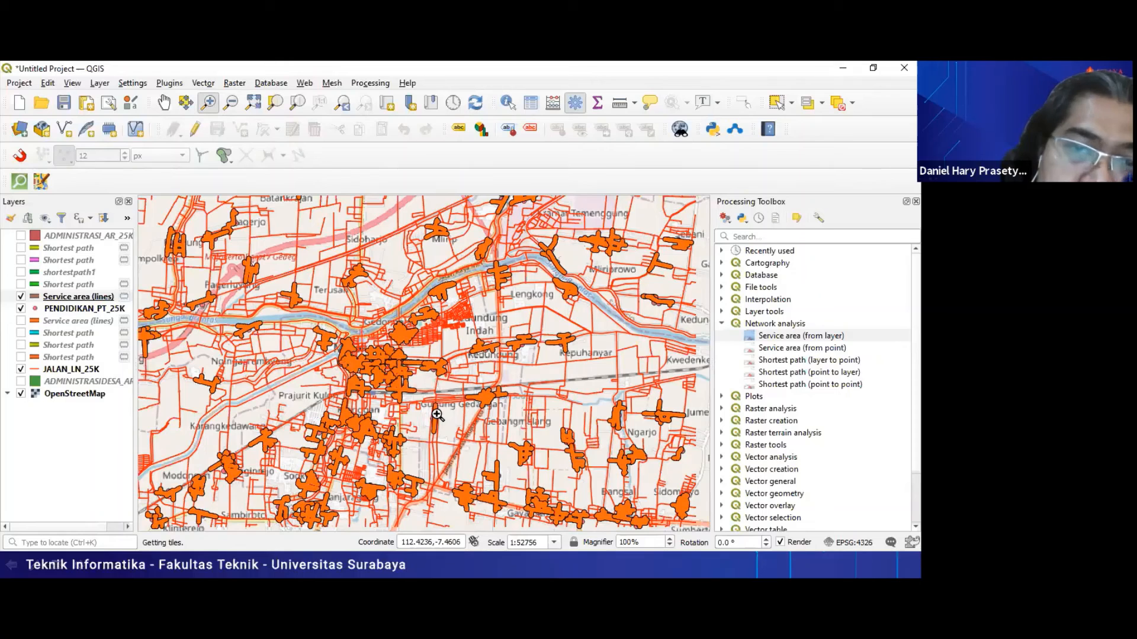
drag(437, 415, 349, 290)
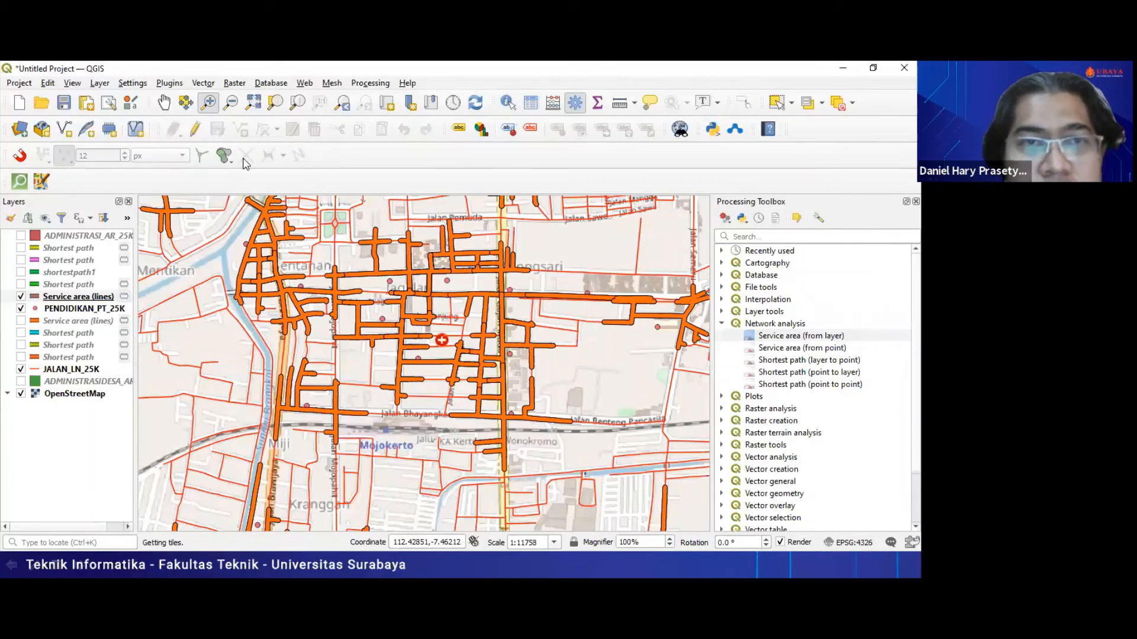
click(233, 105)
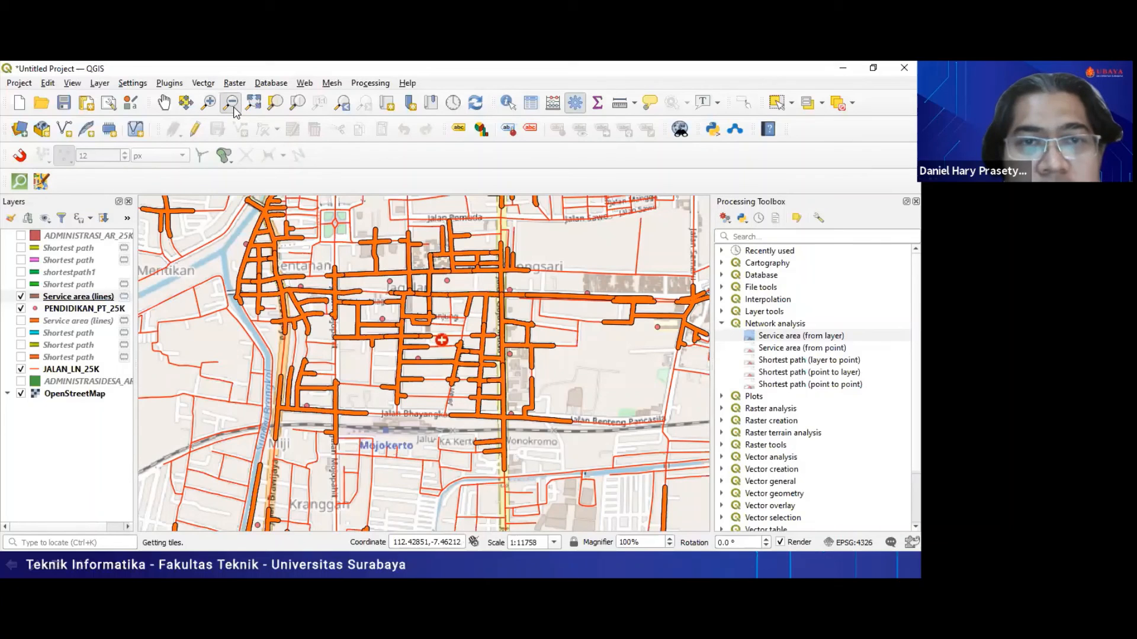
click(429, 312)
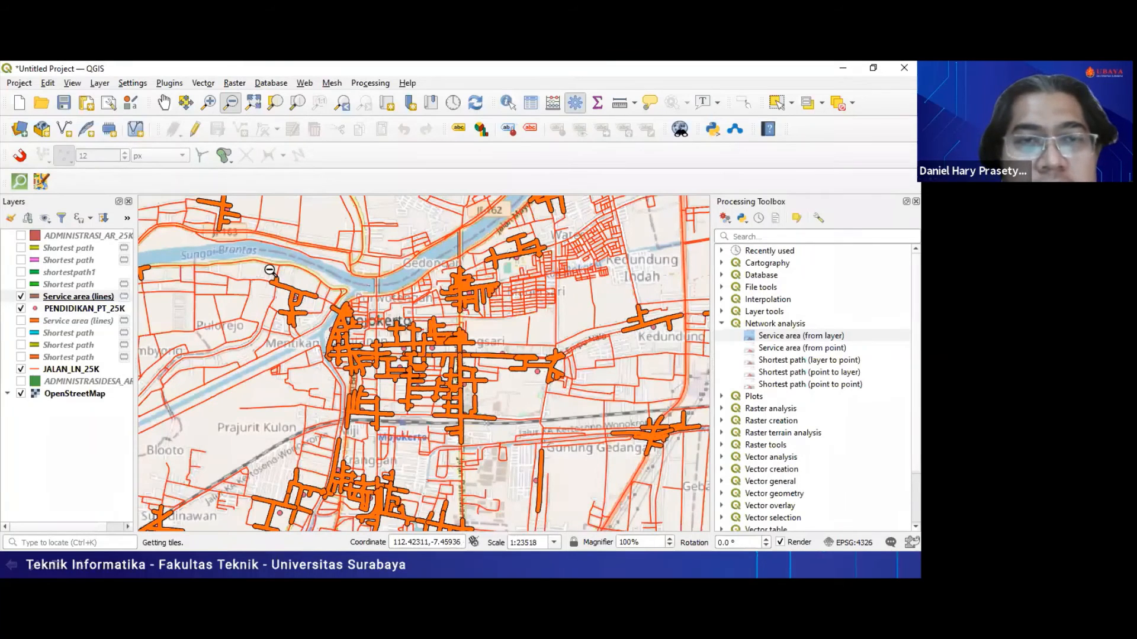
click(209, 102)
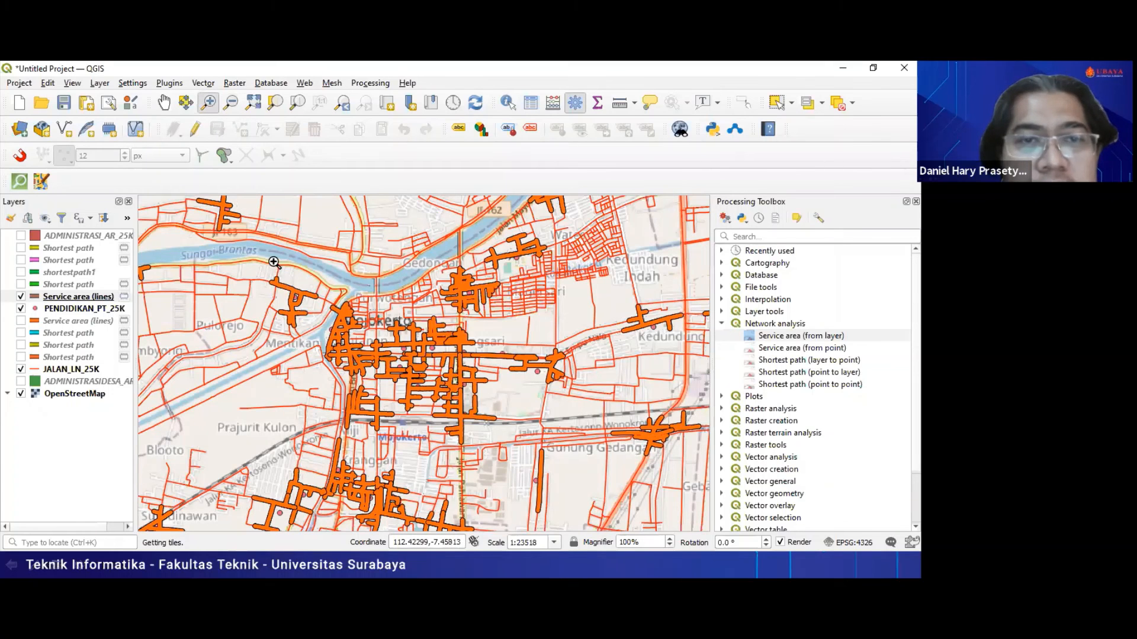
drag(262, 268, 354, 330)
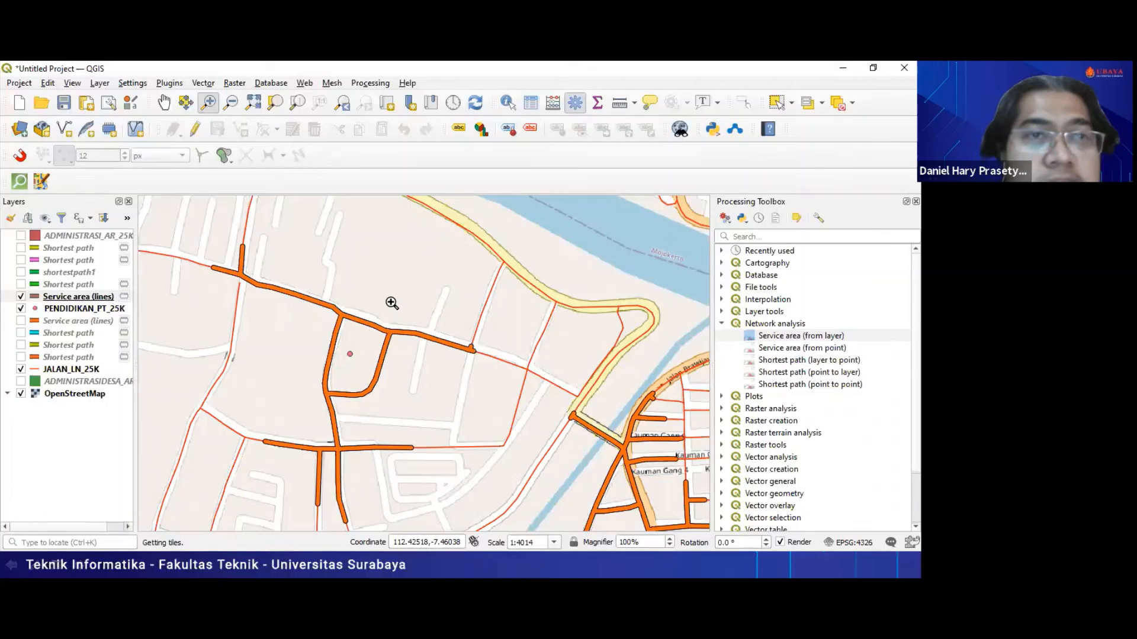
click(211, 88)
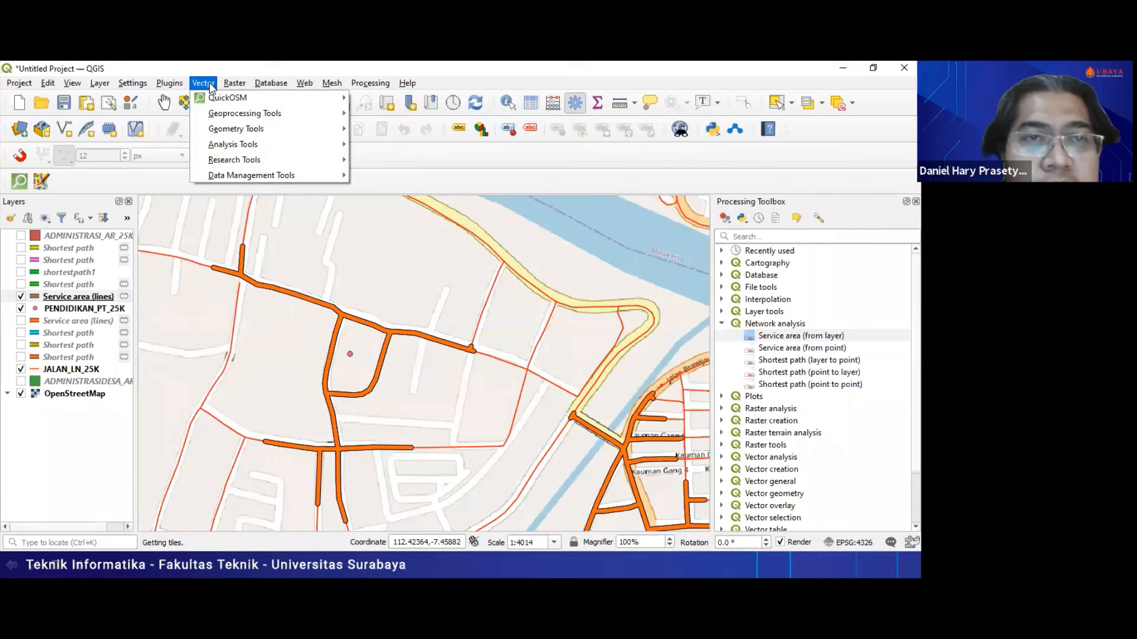
mouse_move(232, 113)
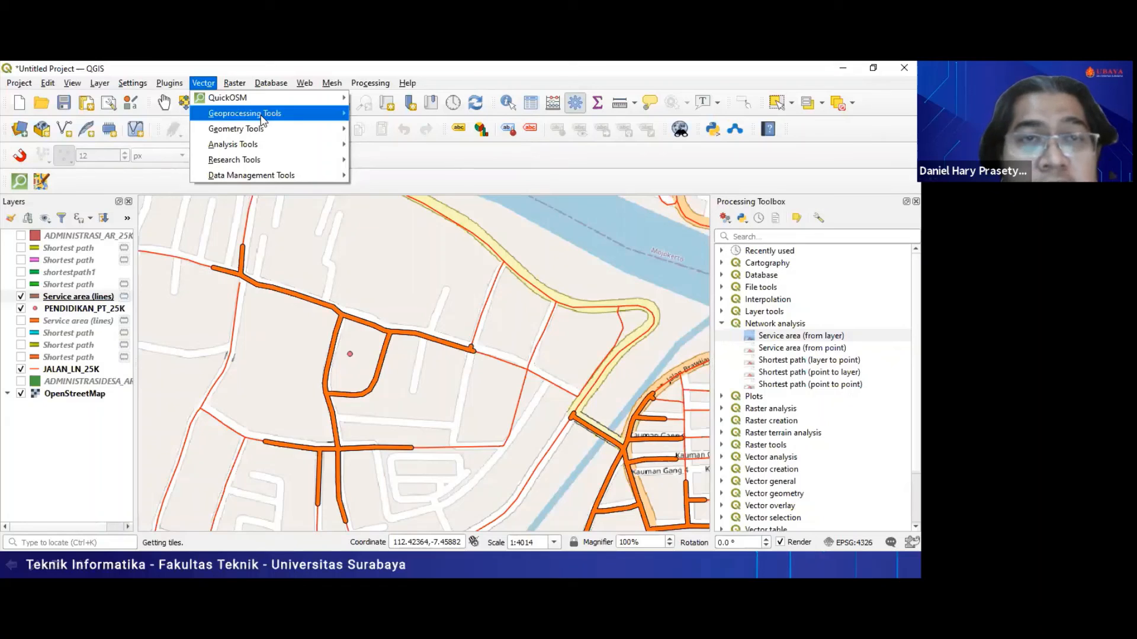
mouse_move(299, 111)
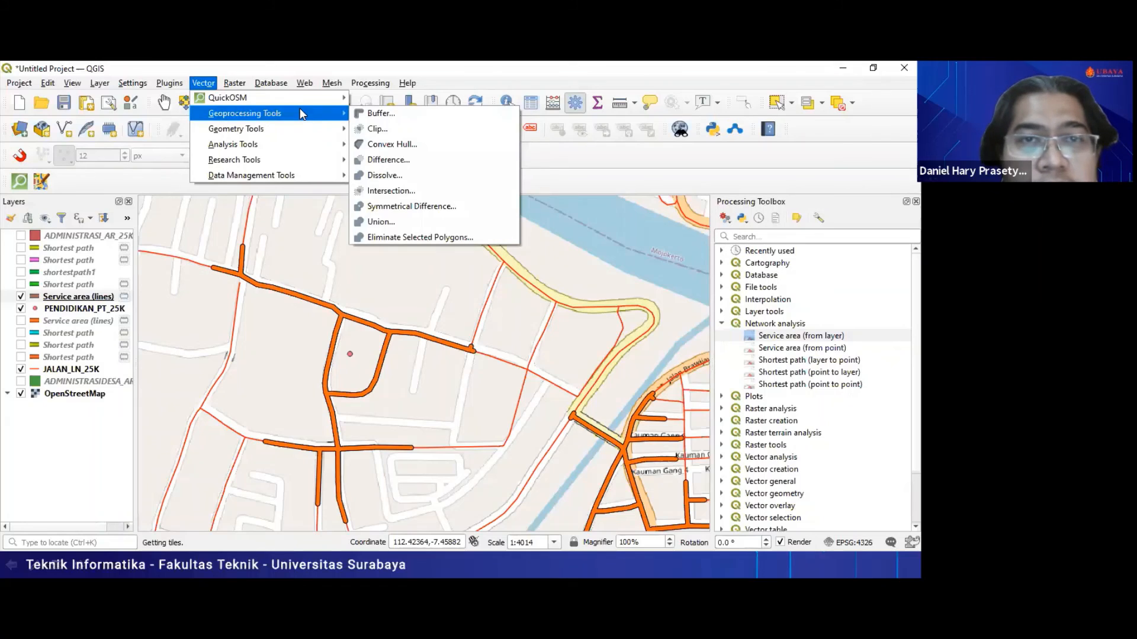
click(440, 153)
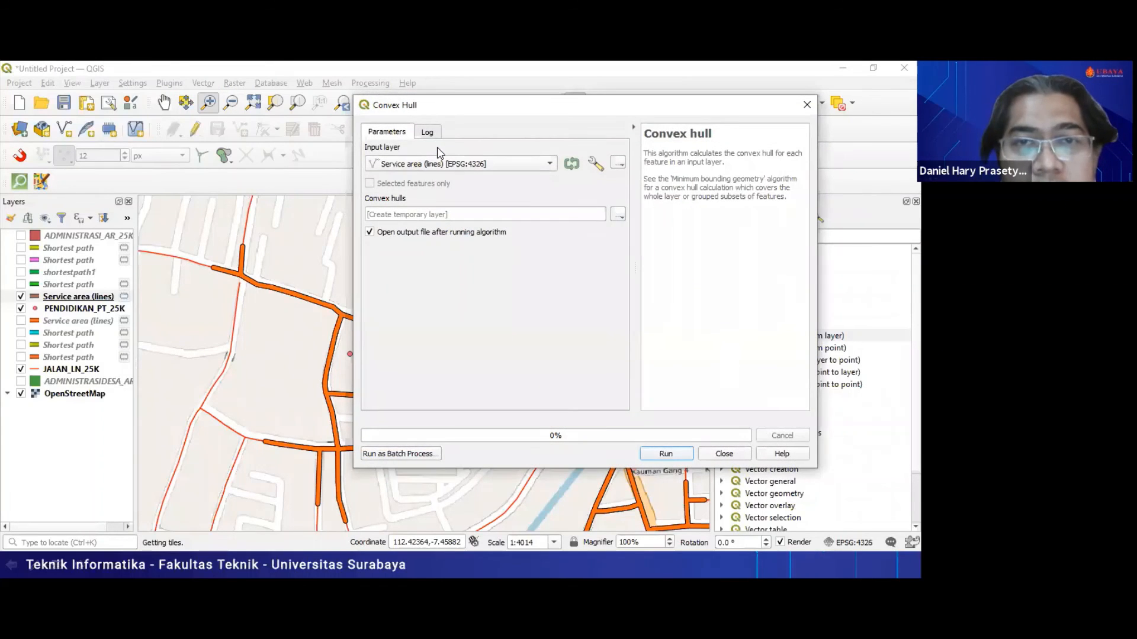
click(513, 173)
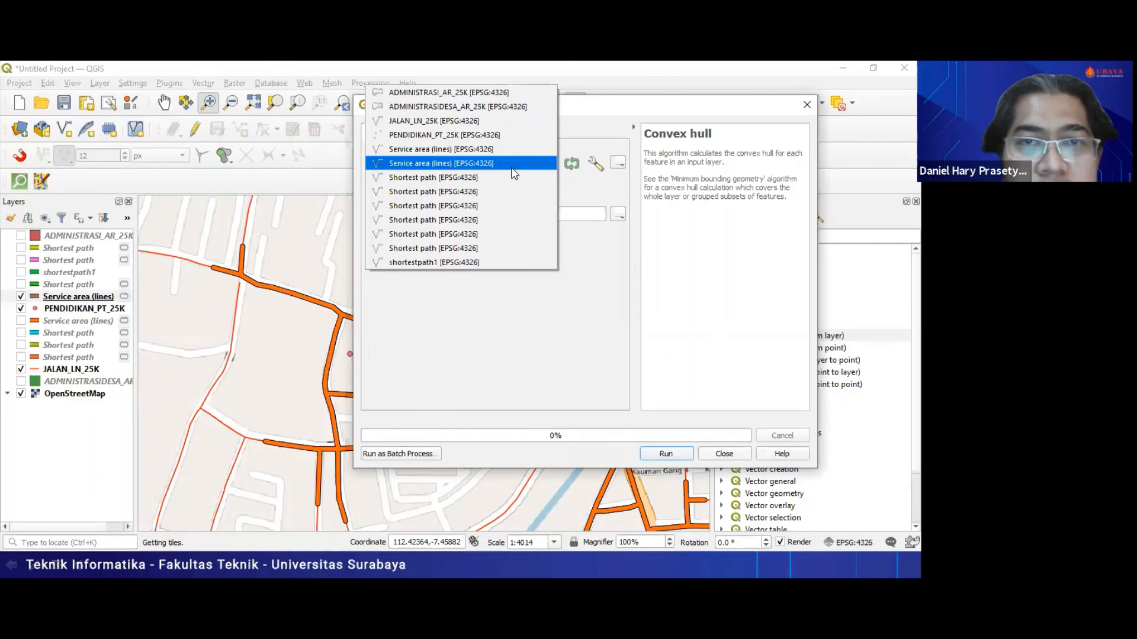
click(513, 168)
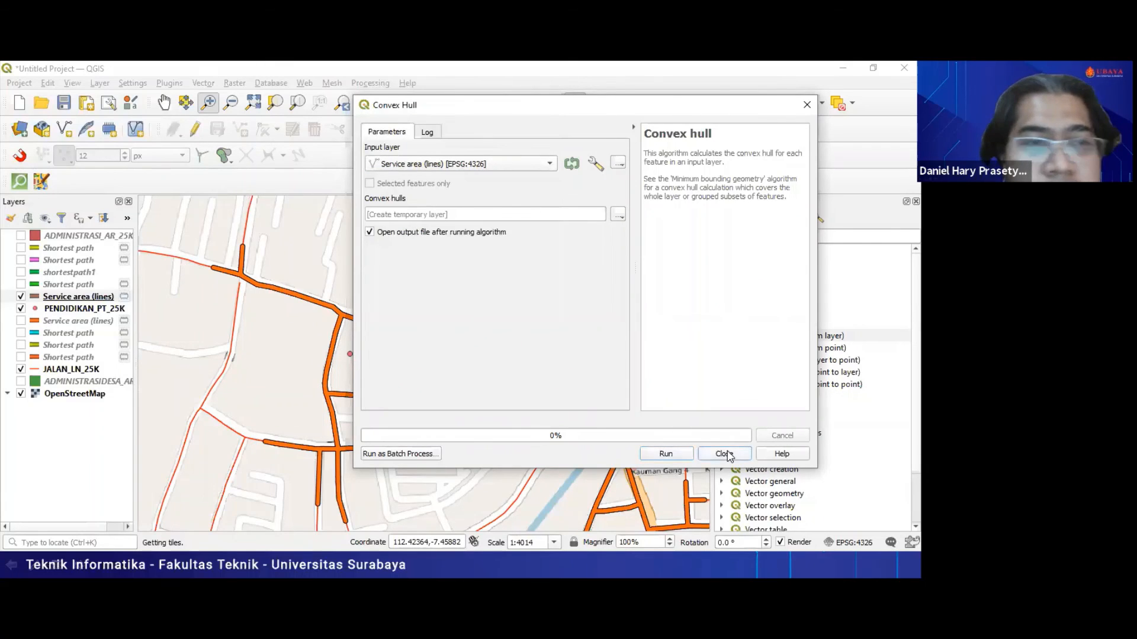
click(725, 454)
Rename the school Service area (lines) layer as 300m_dari-sekolah
right_click(86, 297)
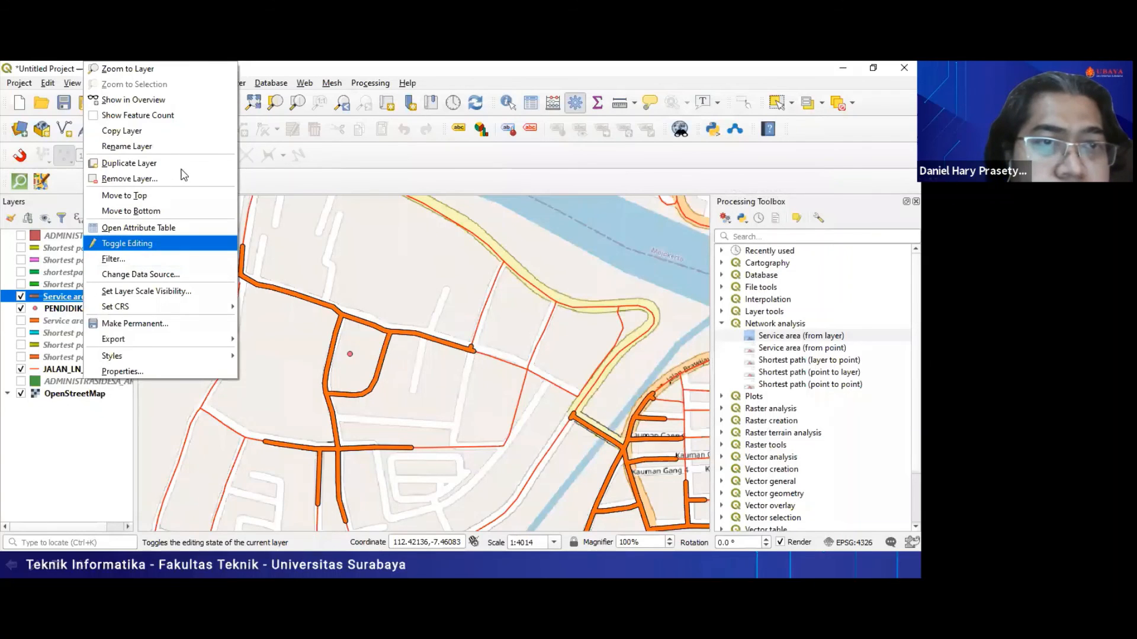
click(192, 149)
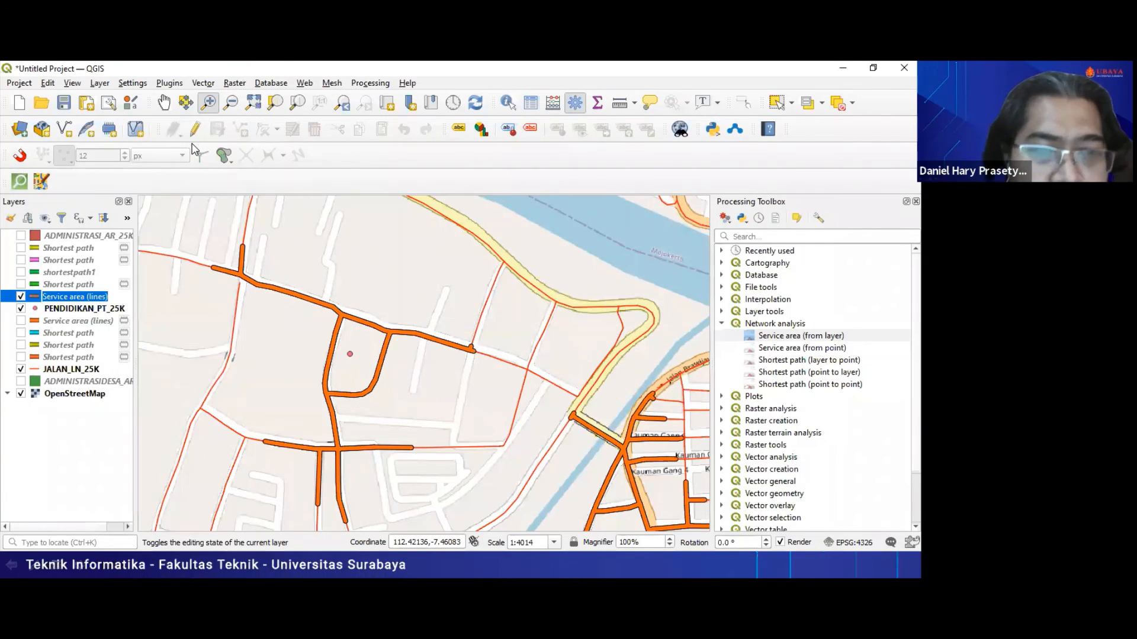
text(30)
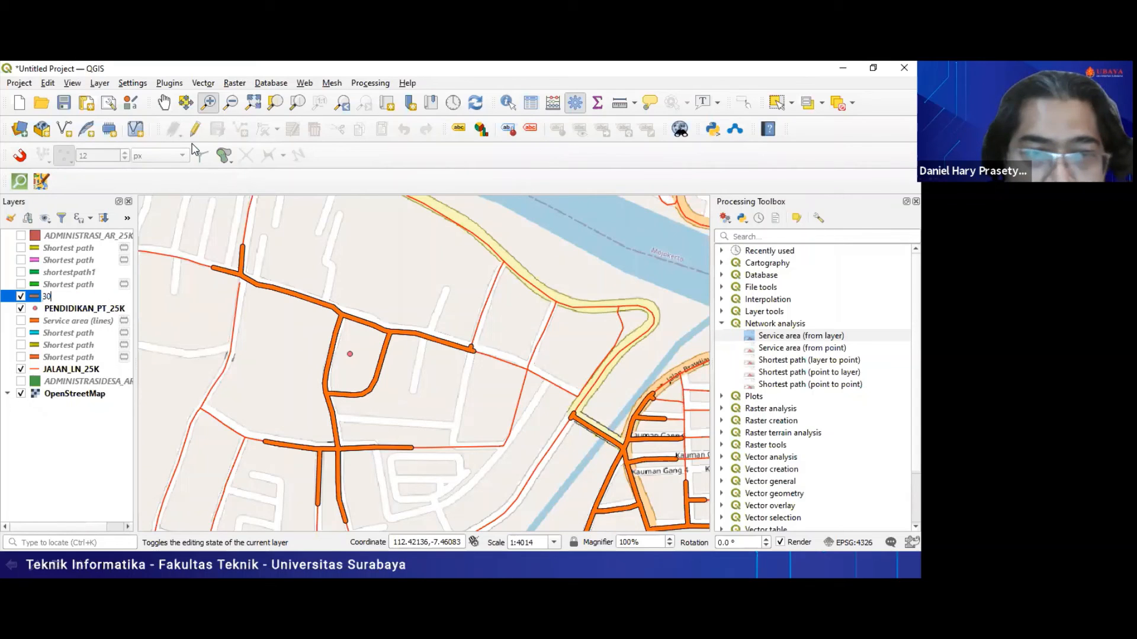
text(0mdari)
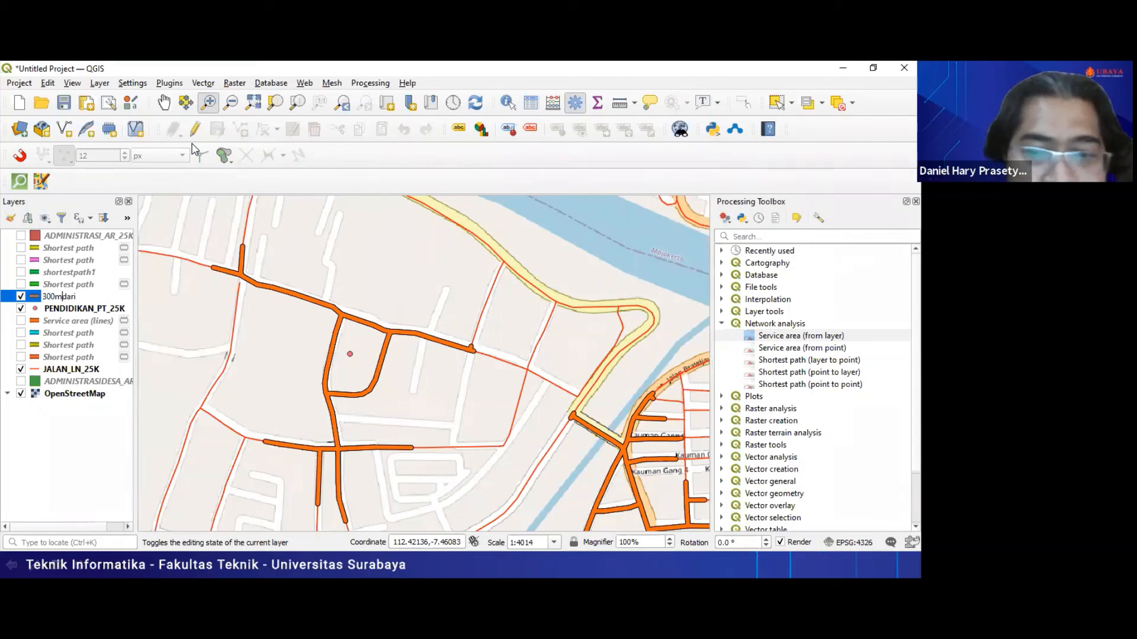
text(_s)
key(BackSpace)
key(BackSpace)
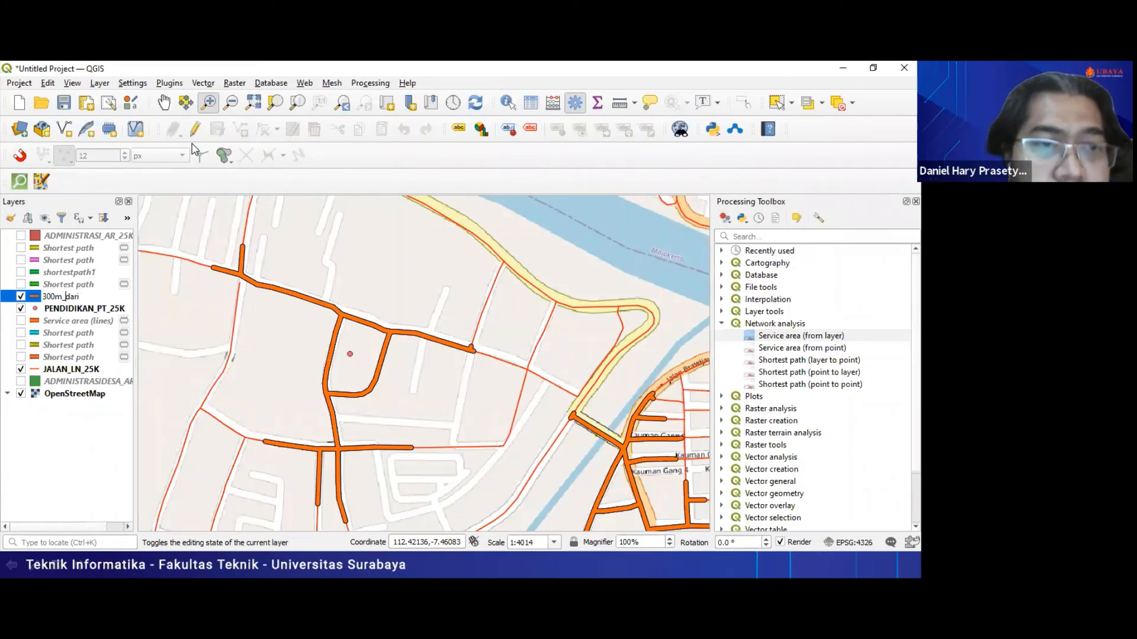
text(_dari)
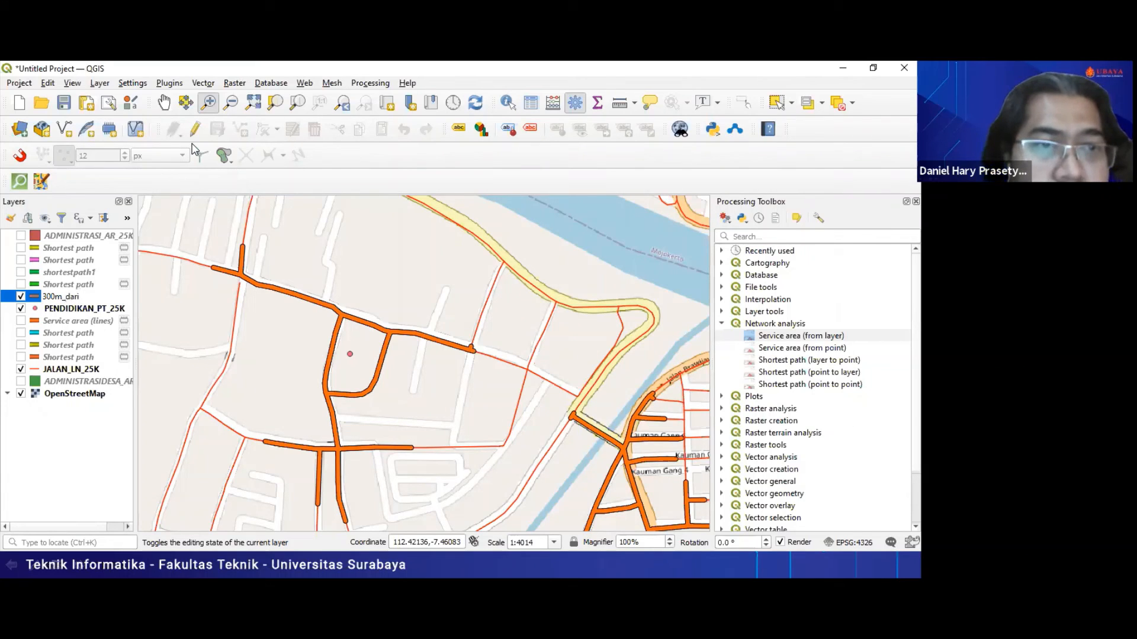
text(-sekolah)
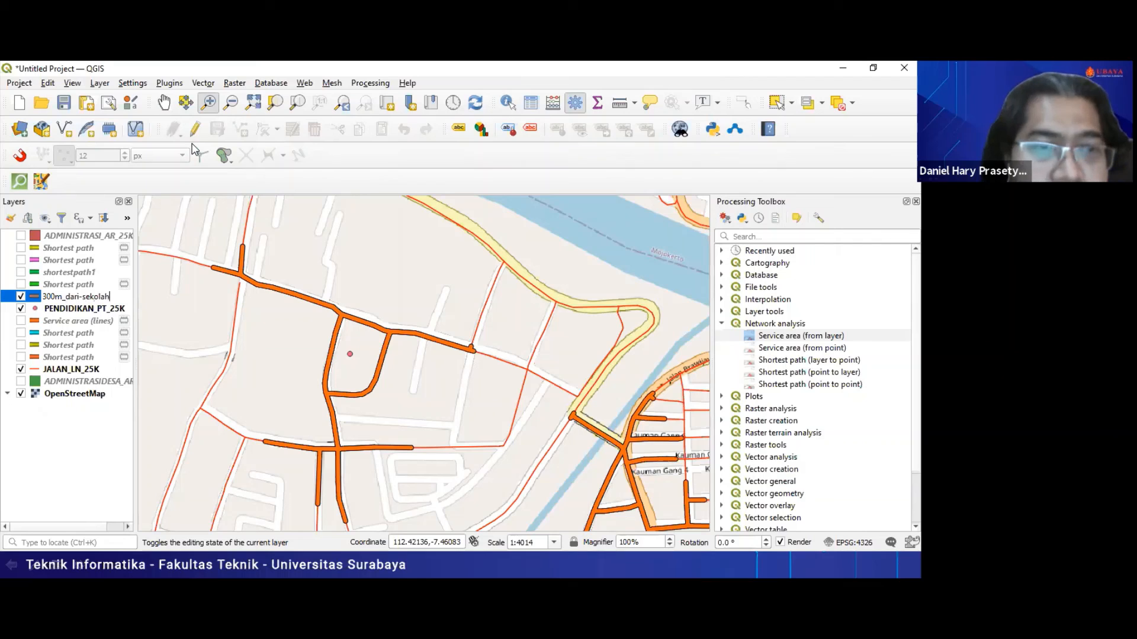
key(Return)
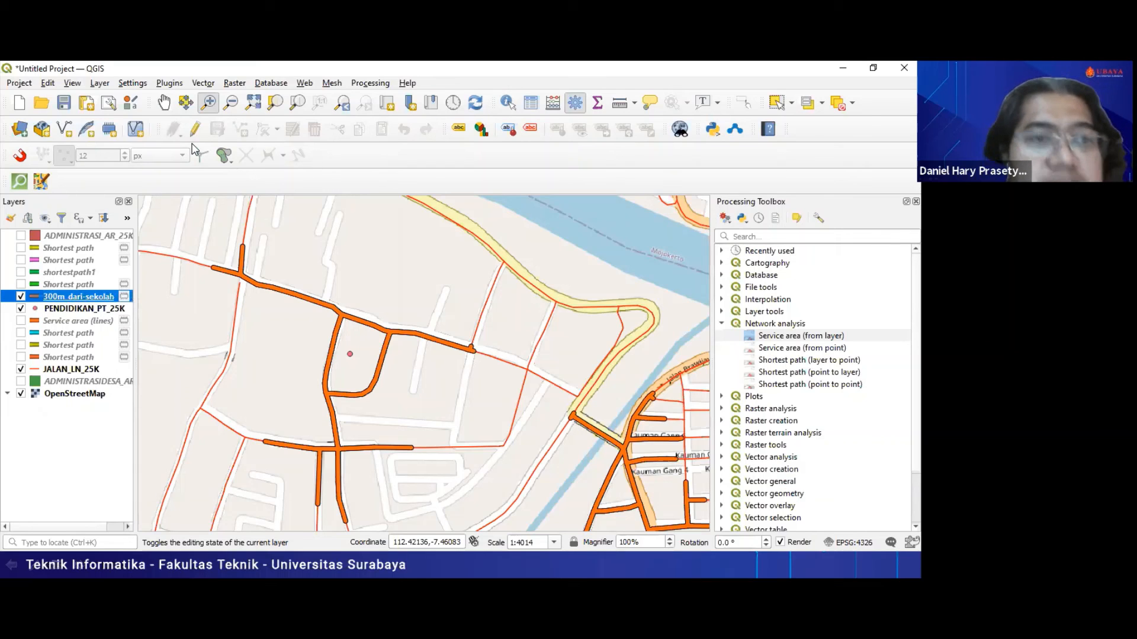
Run Convex Hull on the 300m_dari-sekolah layer with a temporary output layer and close the dialog
click(205, 86)
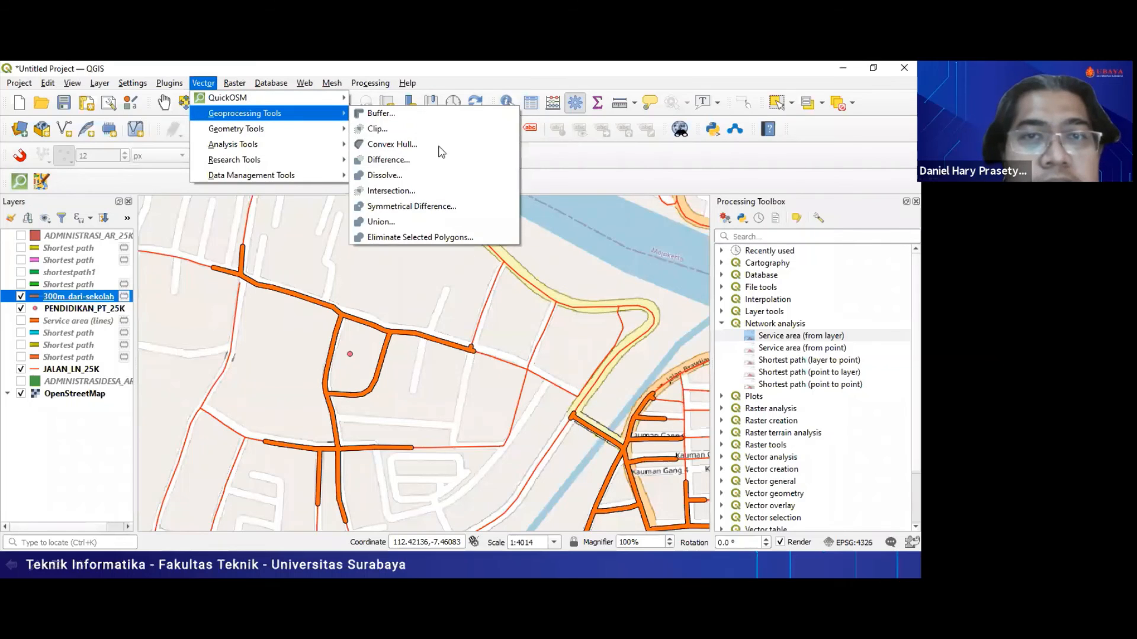
click(478, 148)
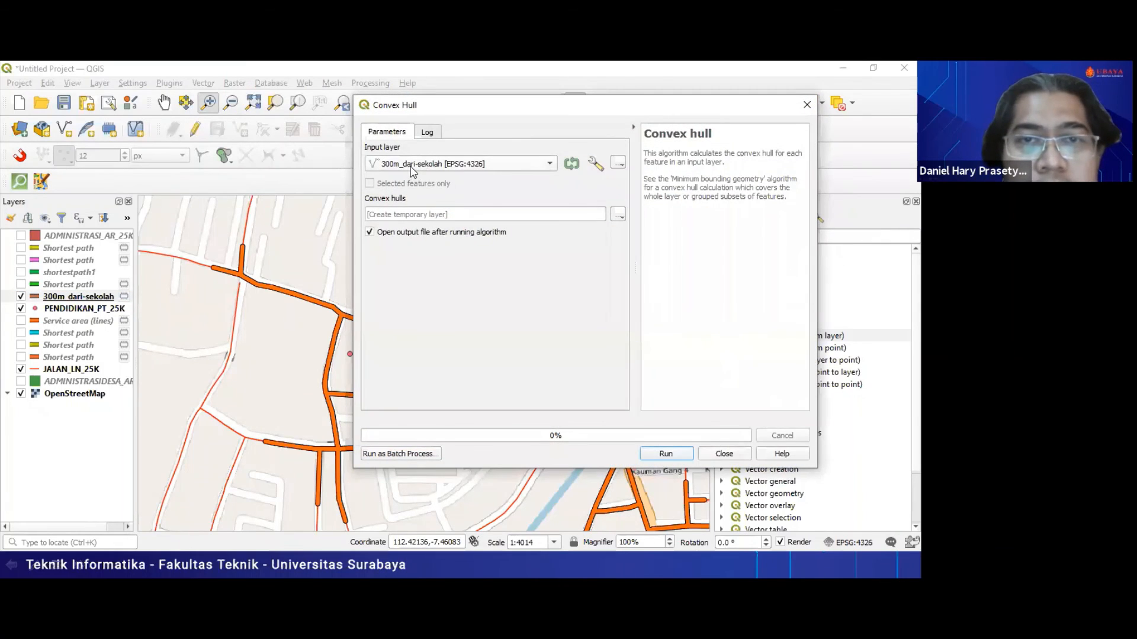
click(675, 456)
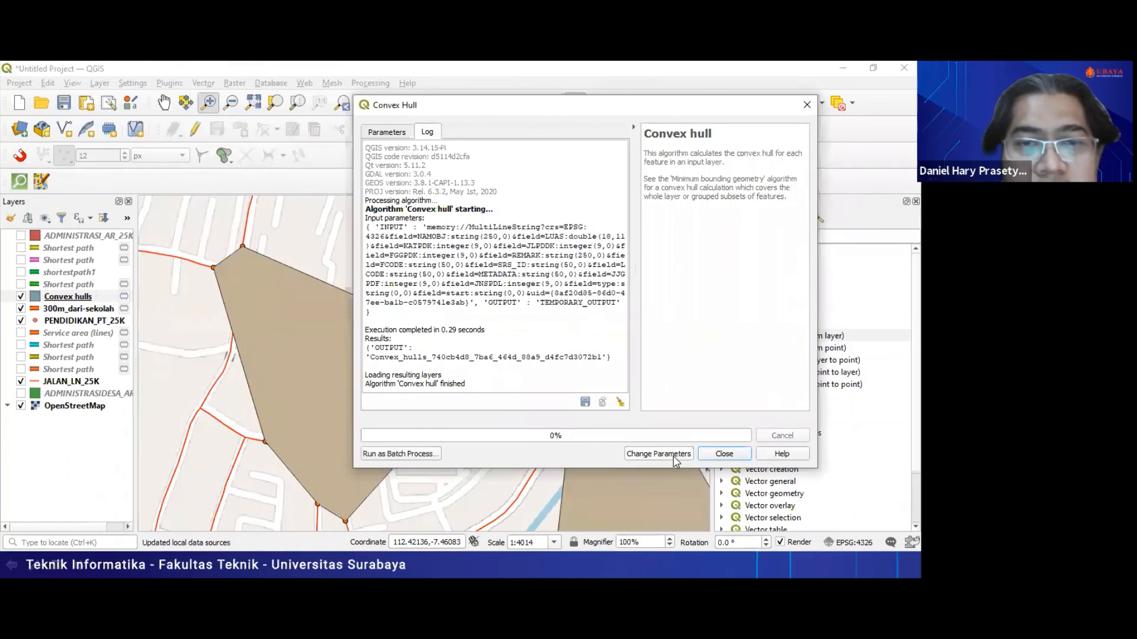
click(724, 453)
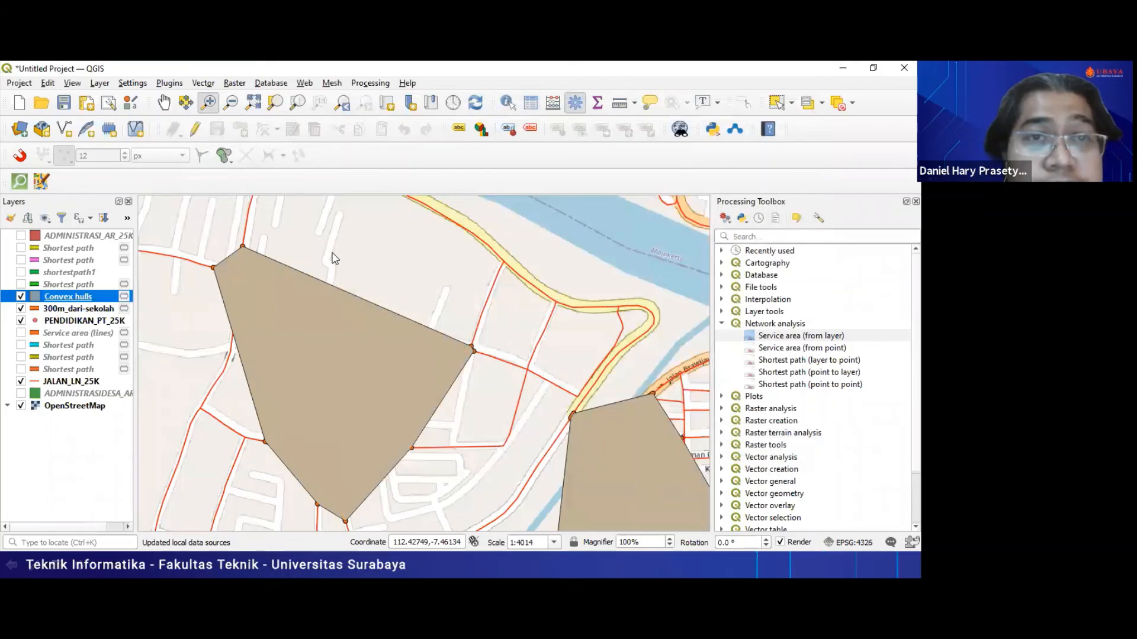
Hide the 300m_dari-sekolah lines layer, keeping the Convex hulls and PENDIDIKAN_PT_25K layers switched on
click(253, 103)
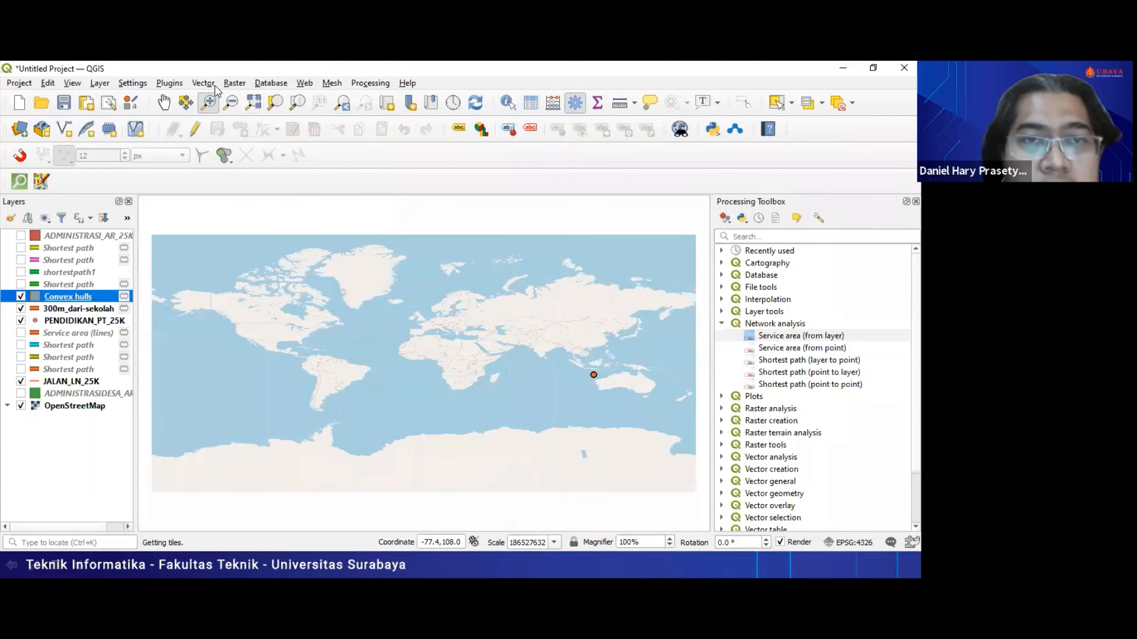
click(346, 104)
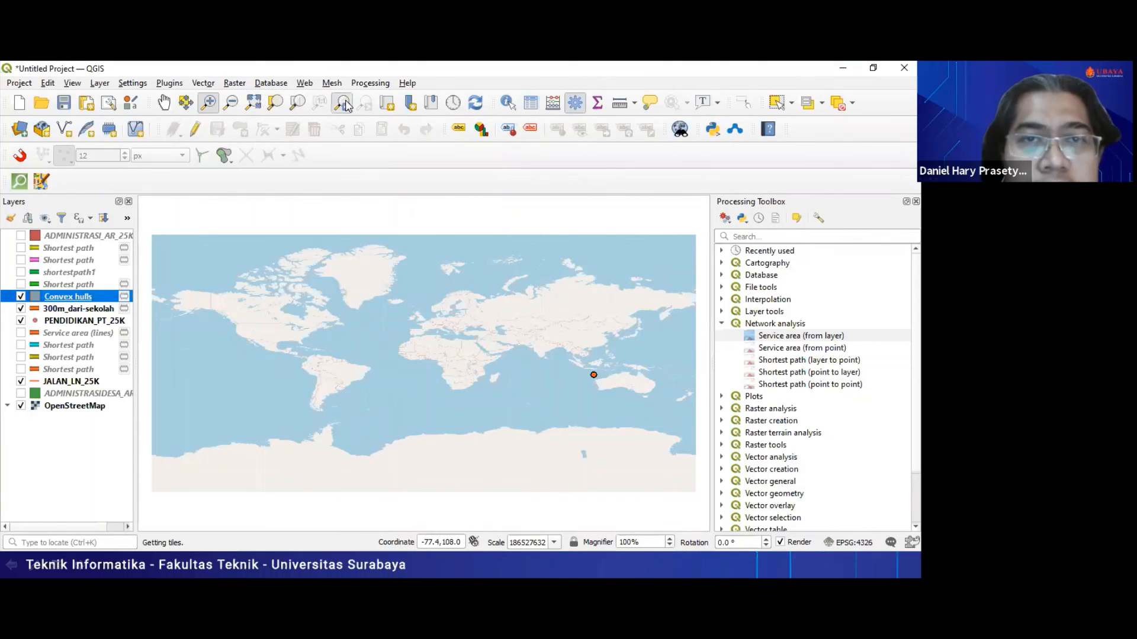
click(230, 103)
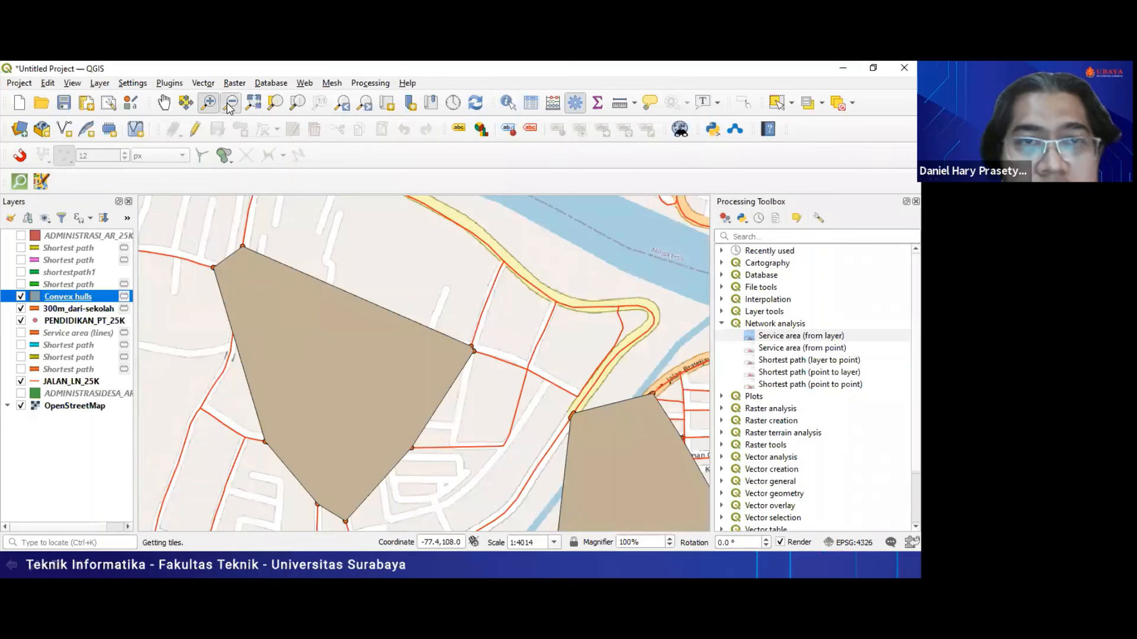
click(491, 360)
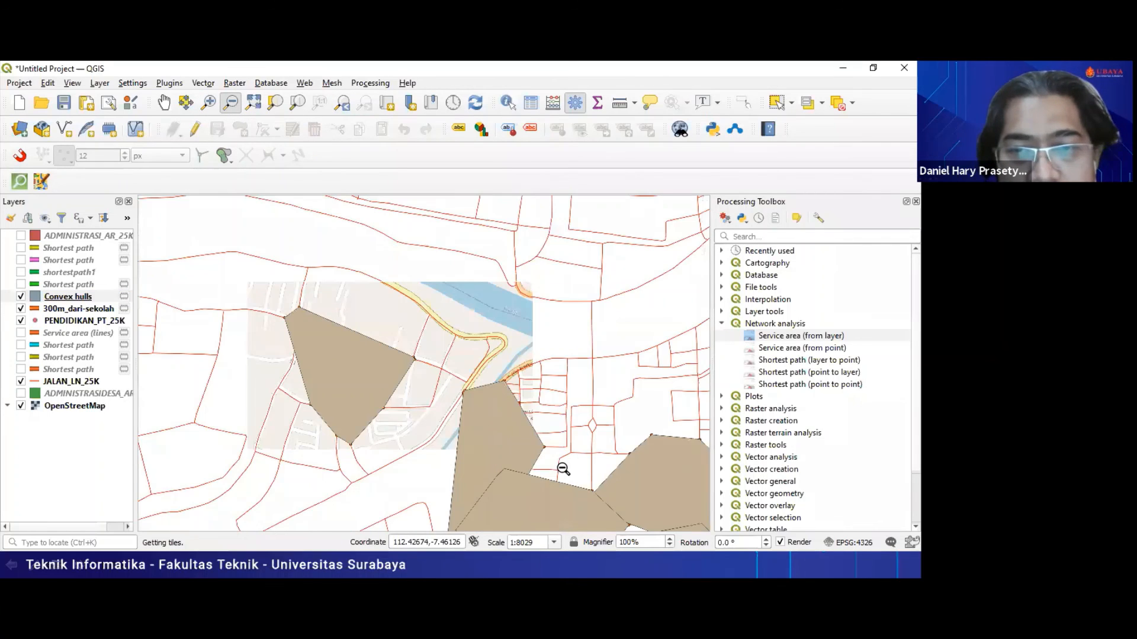
click(582, 317)
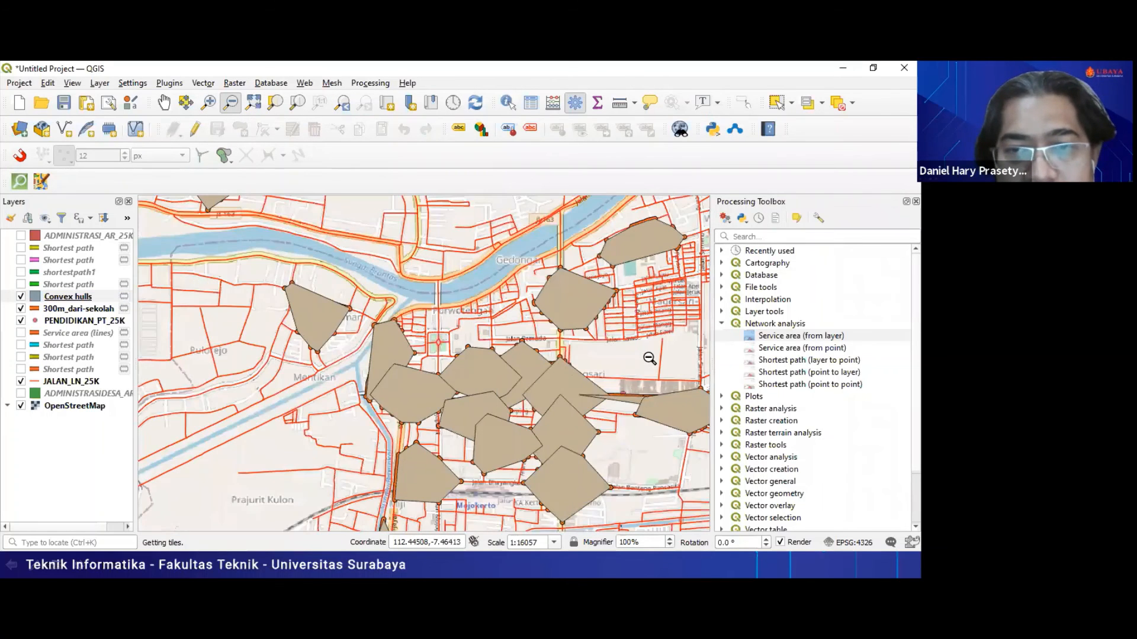
click(650, 359)
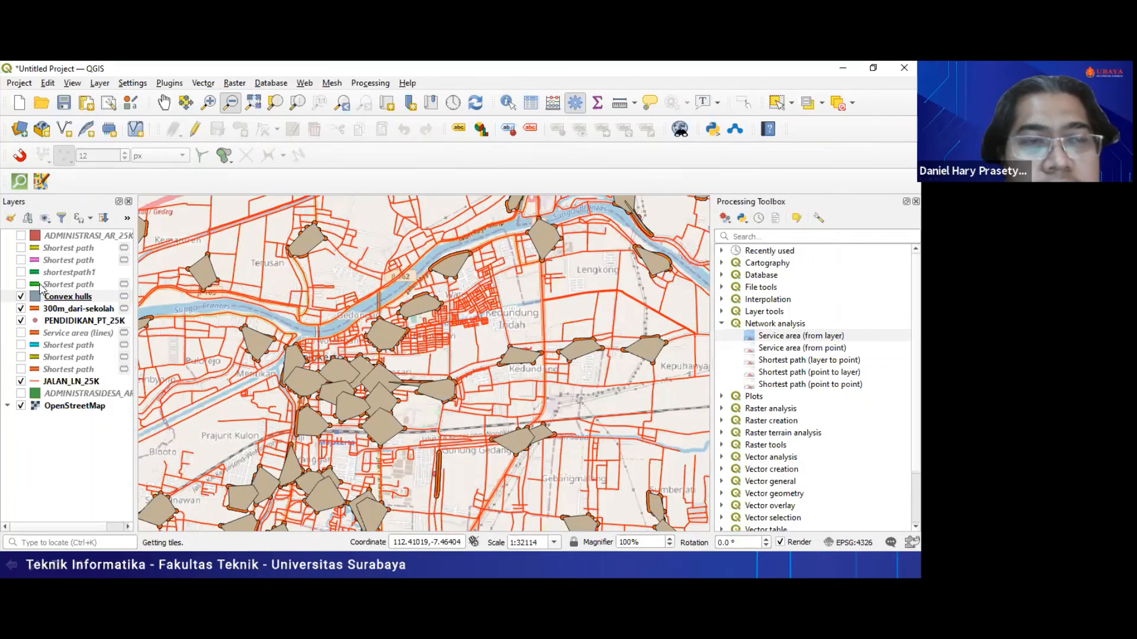
click(20, 309)
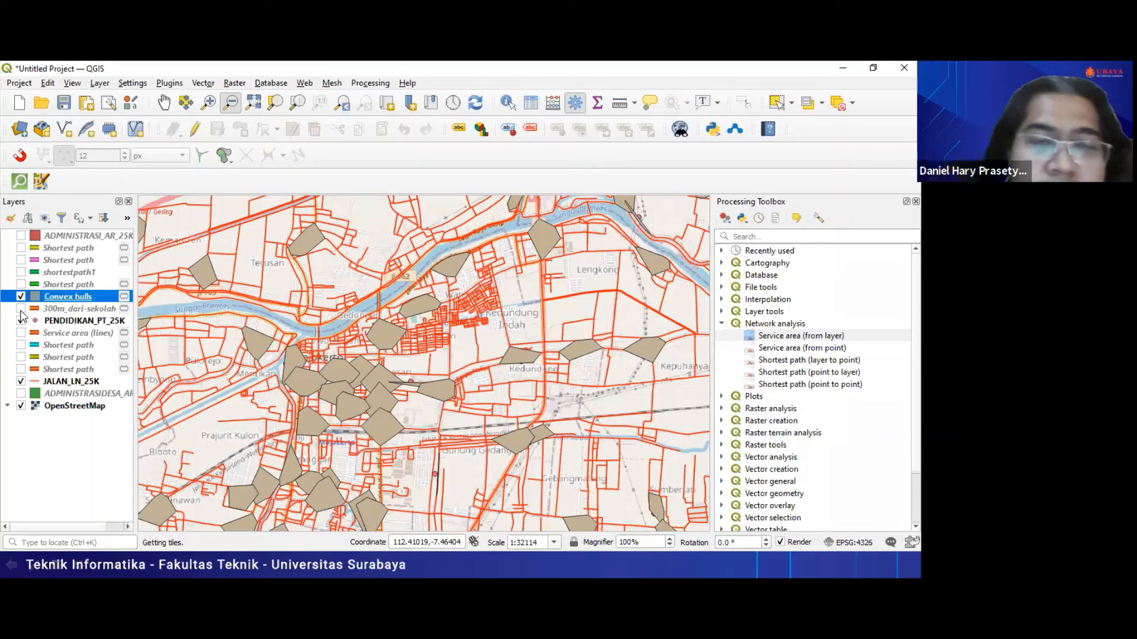
click(20, 321)
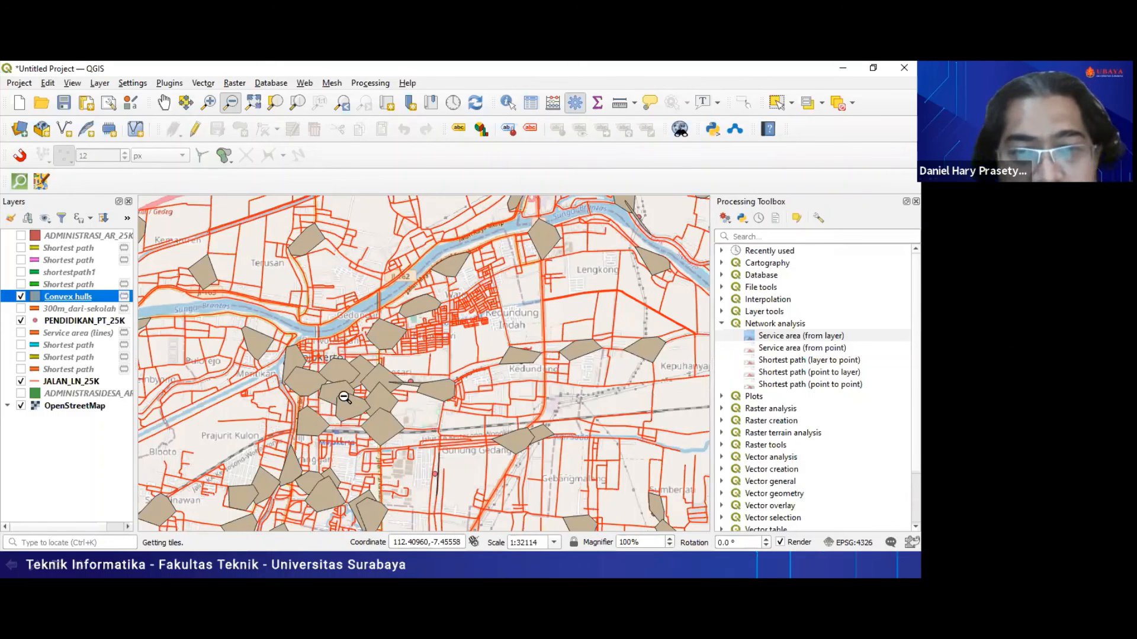
Open the symbology properties of the Convex hulls layer
click(211, 104)
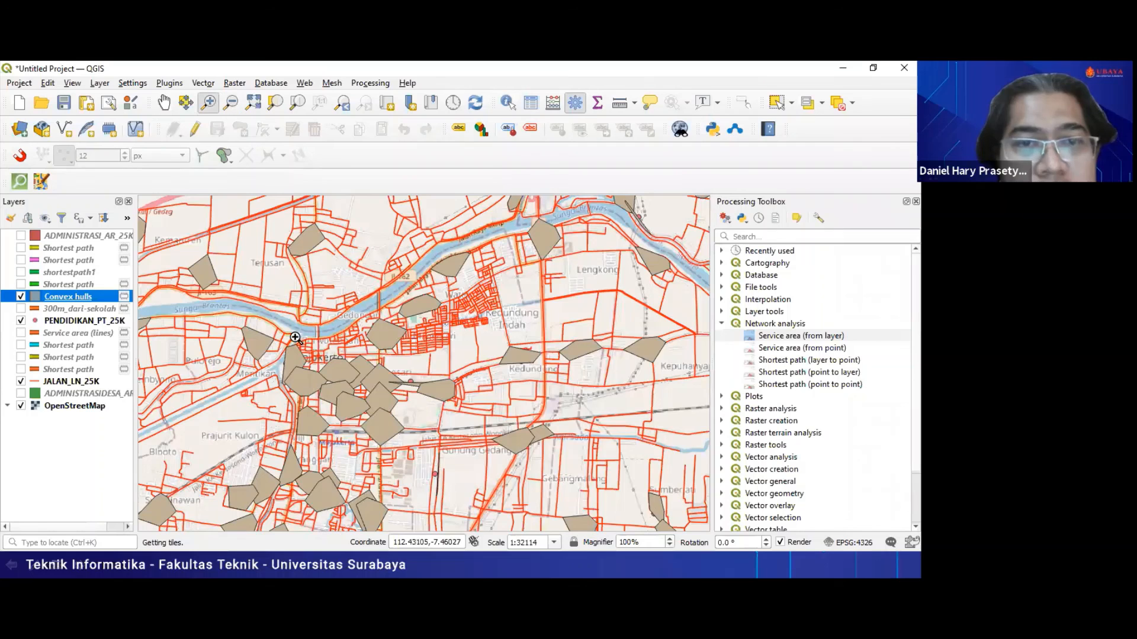
drag(284, 343, 423, 432)
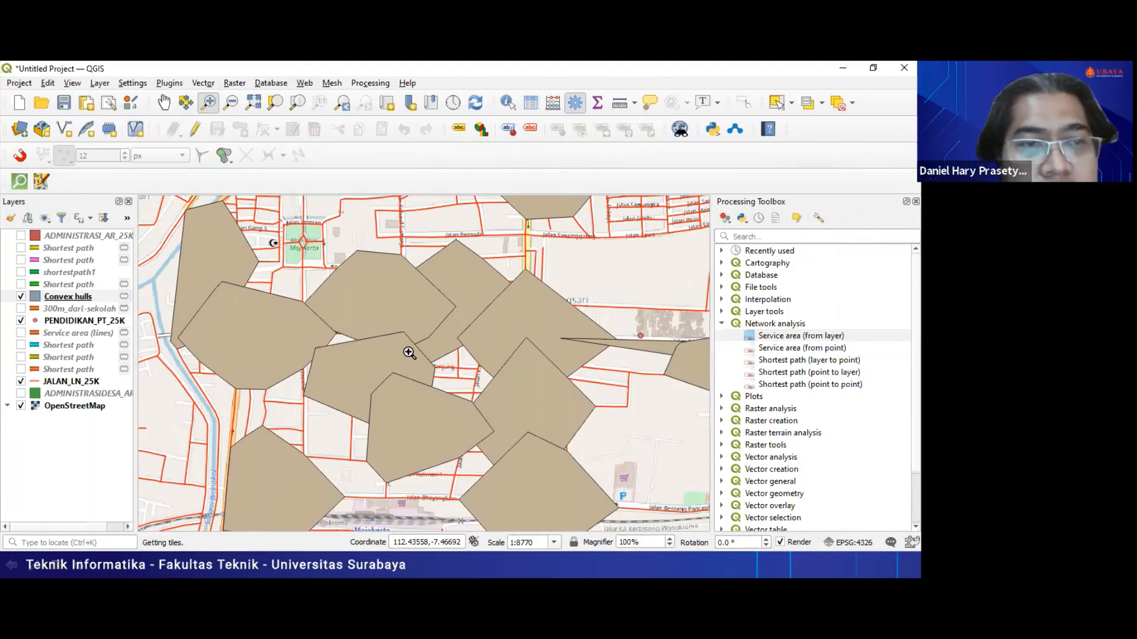
click(39, 298)
double_click(39, 298)
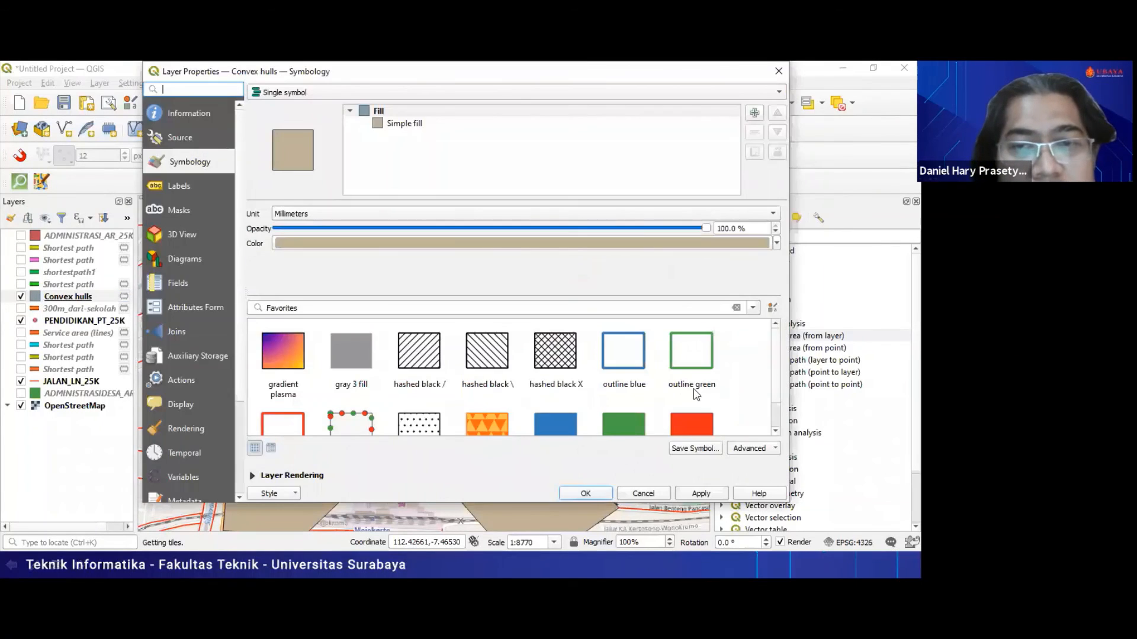
click(700, 245)
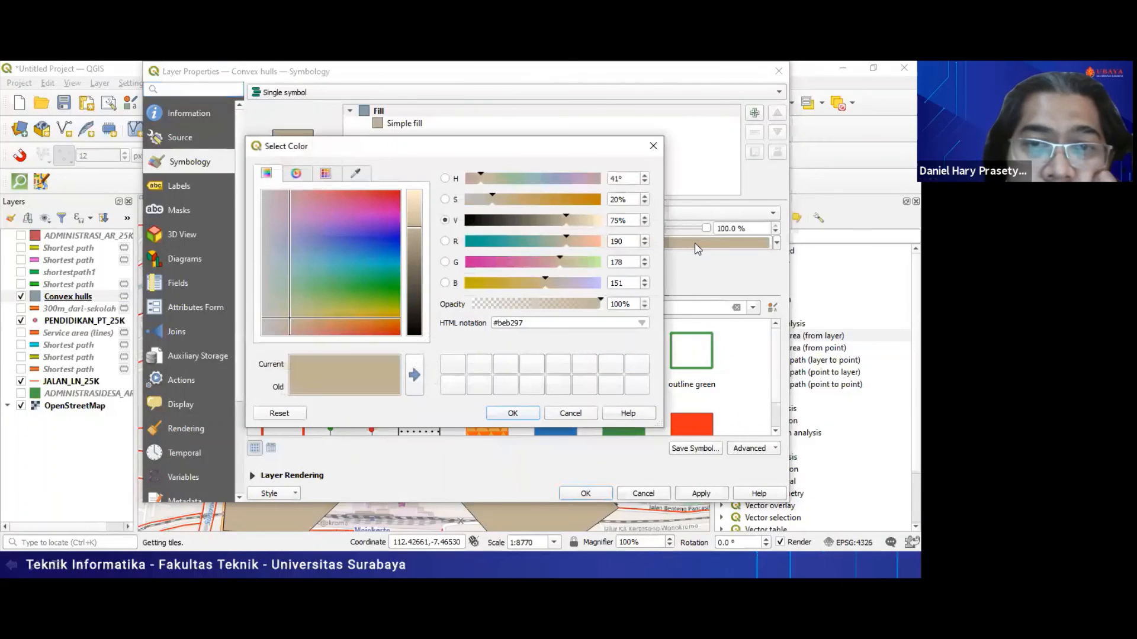
click(570, 414)
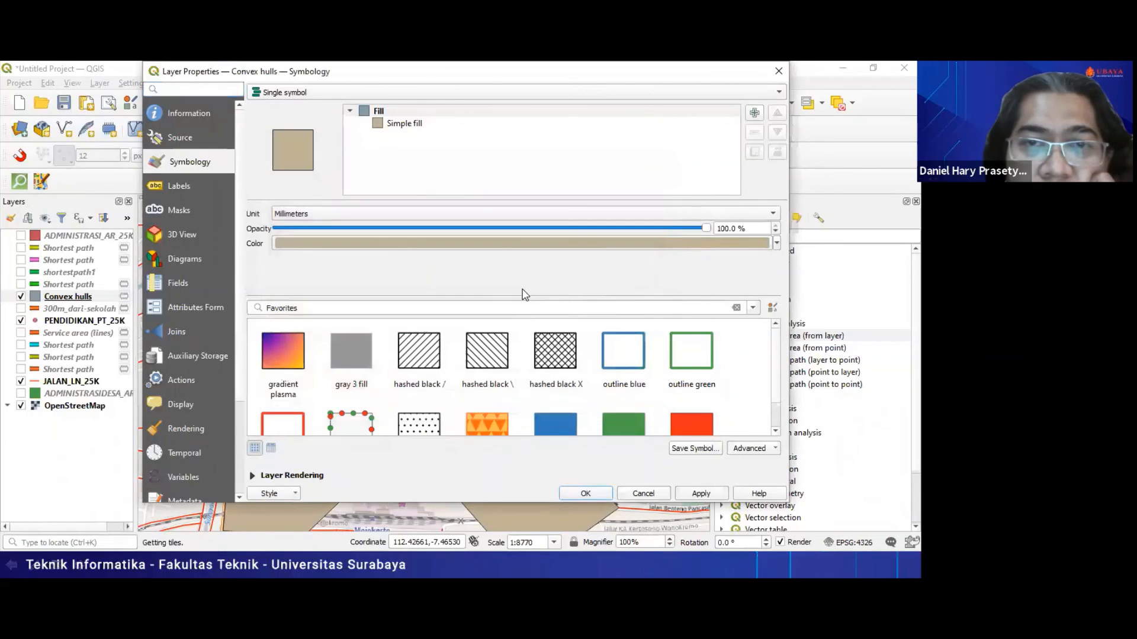
click(777, 243)
click(777, 244)
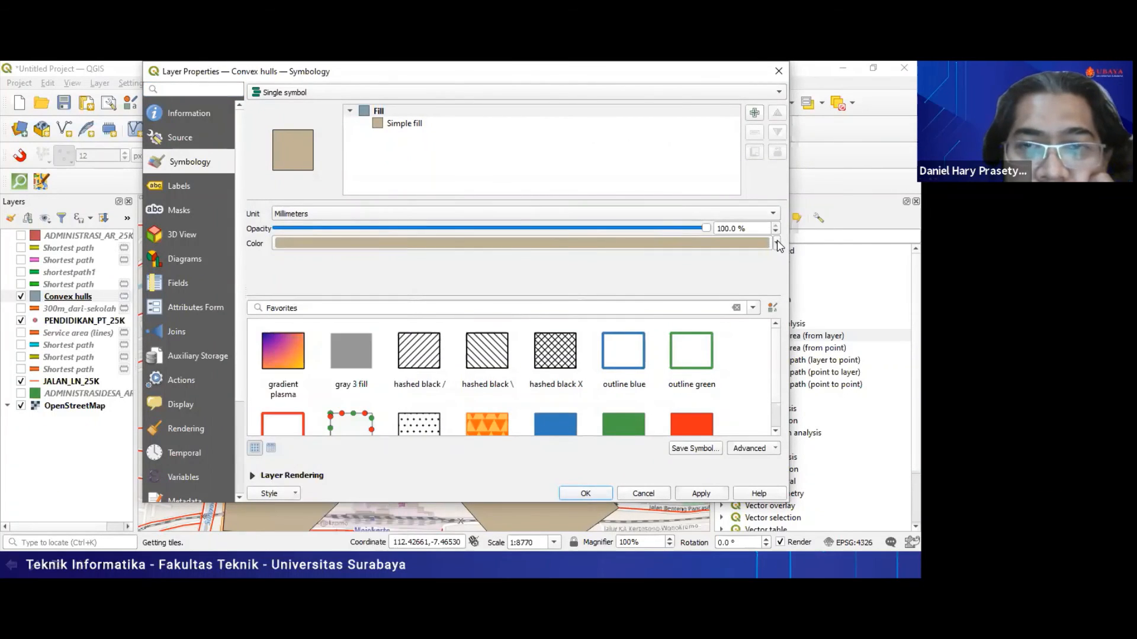
Set the Convex hulls simple fill's stroke style to No Pen and its fill colour opacity to 43%
click(397, 127)
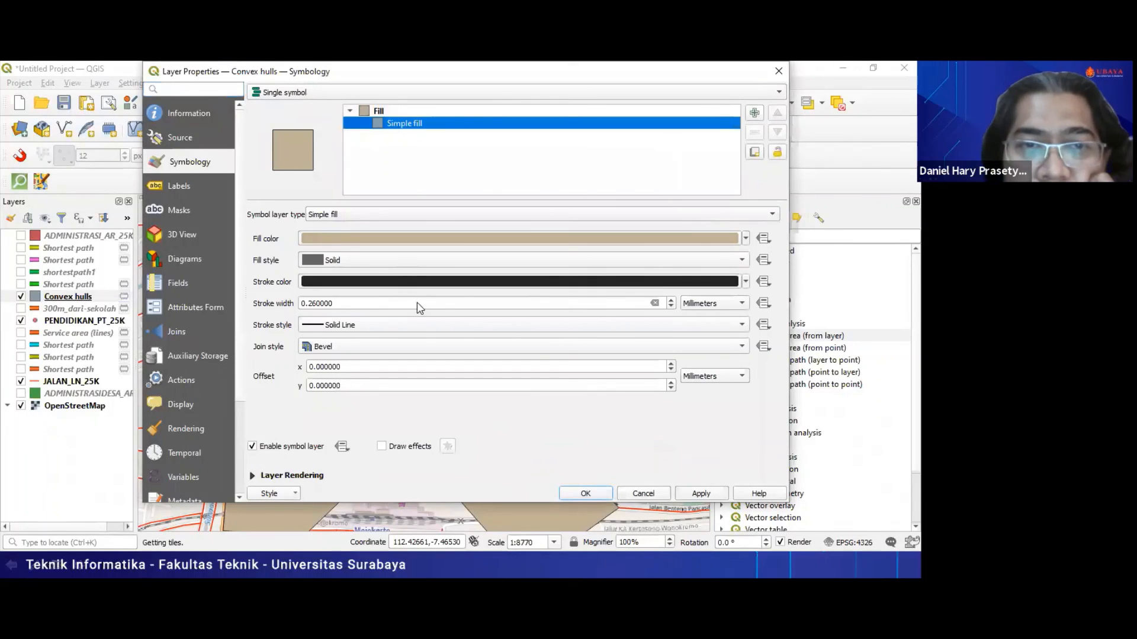
click(742, 325)
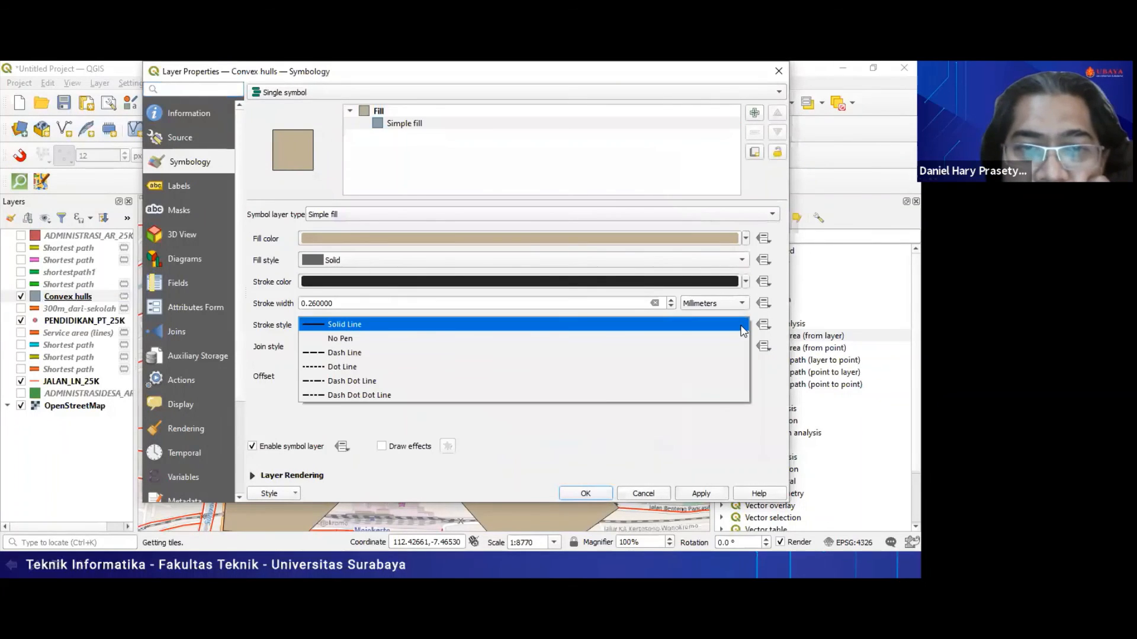
click(684, 341)
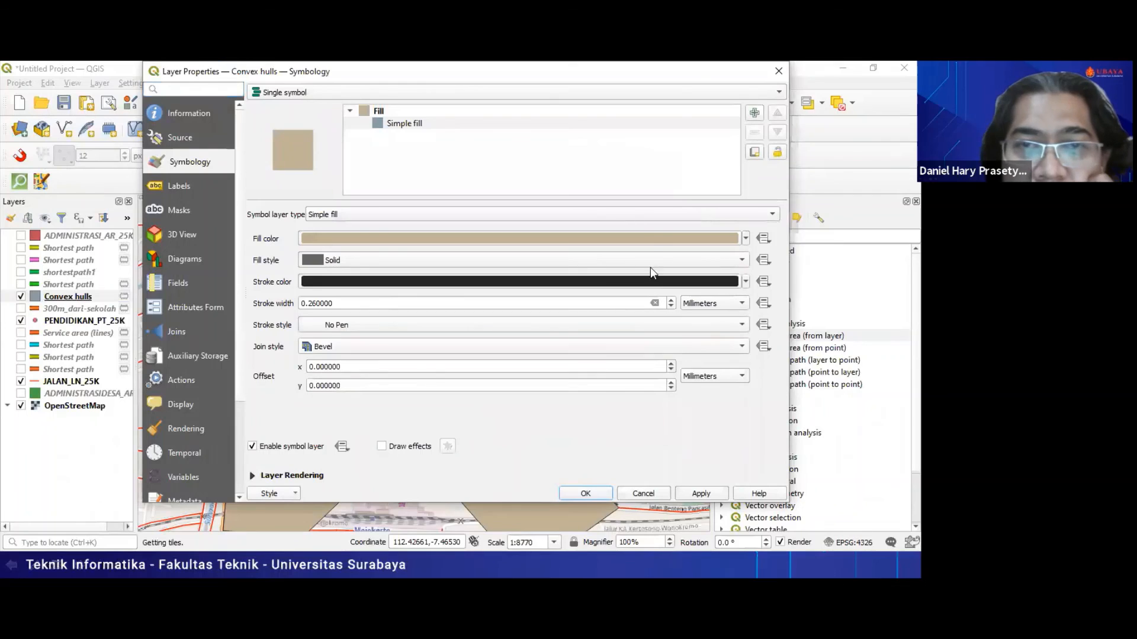
click(641, 237)
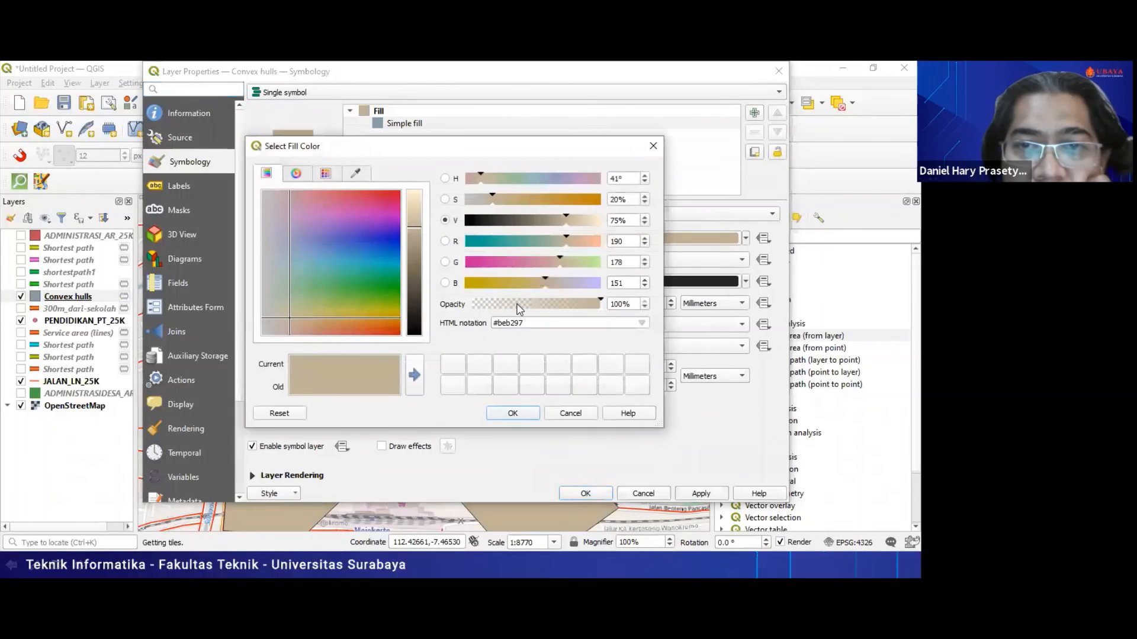
click(530, 306)
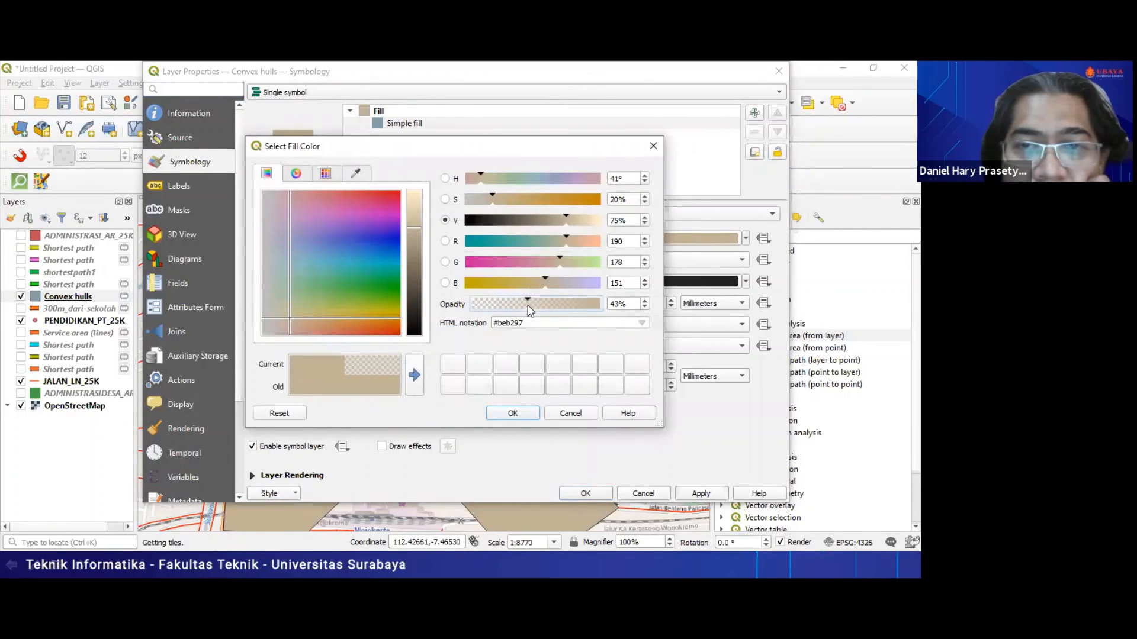
click(511, 413)
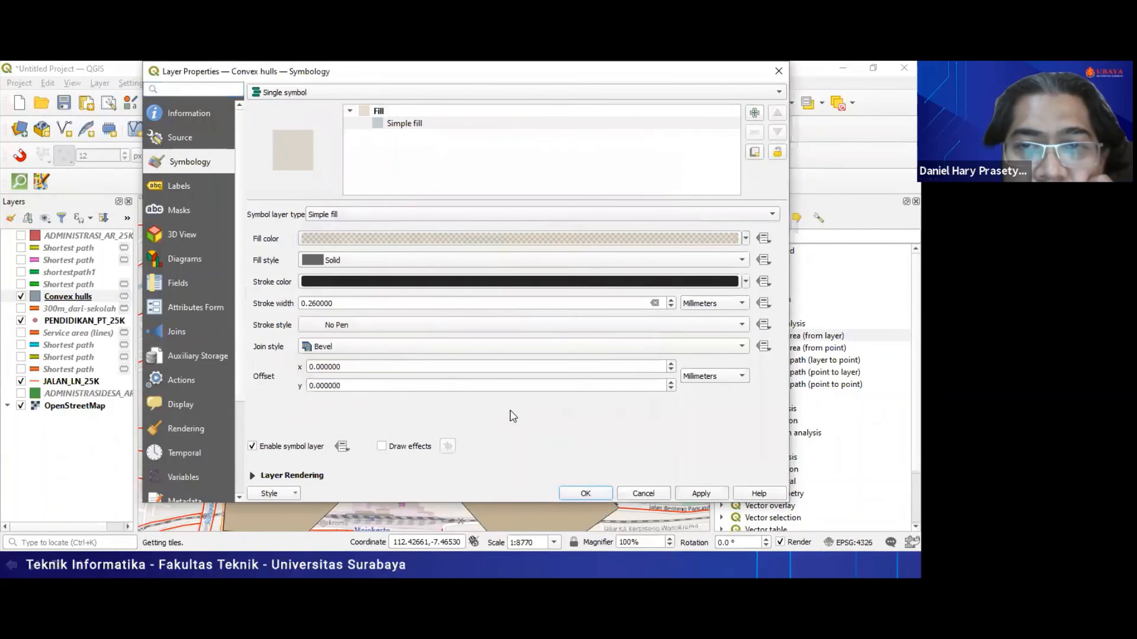
Change the Convex hulls fill colour to green #0ebe11, apply the symbology, and close the layer properties
click(389, 239)
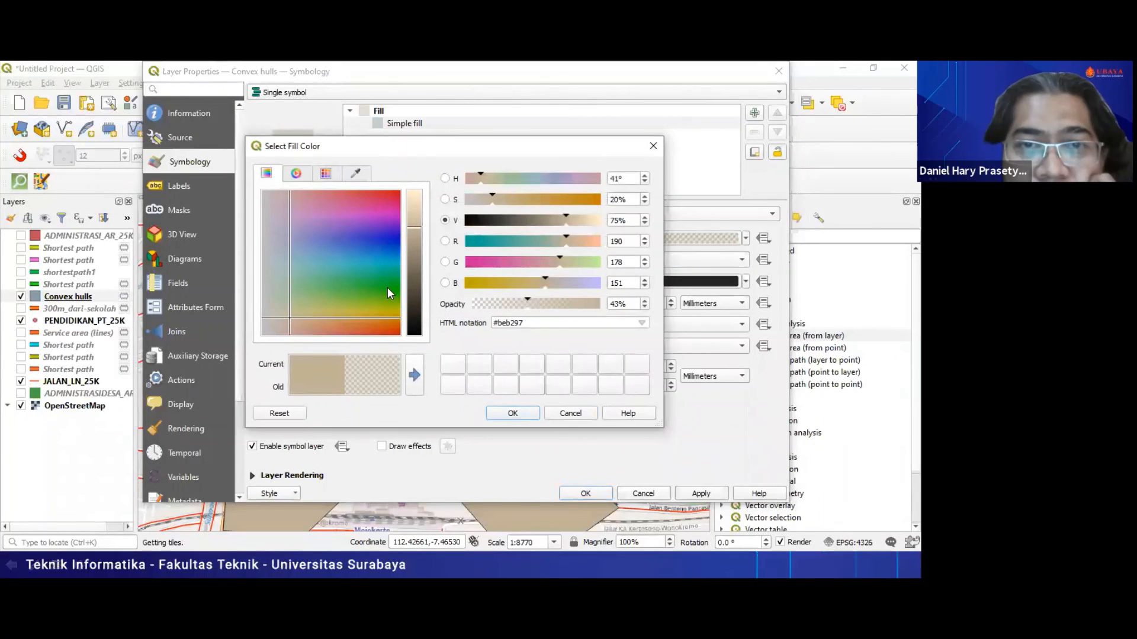
click(389, 286)
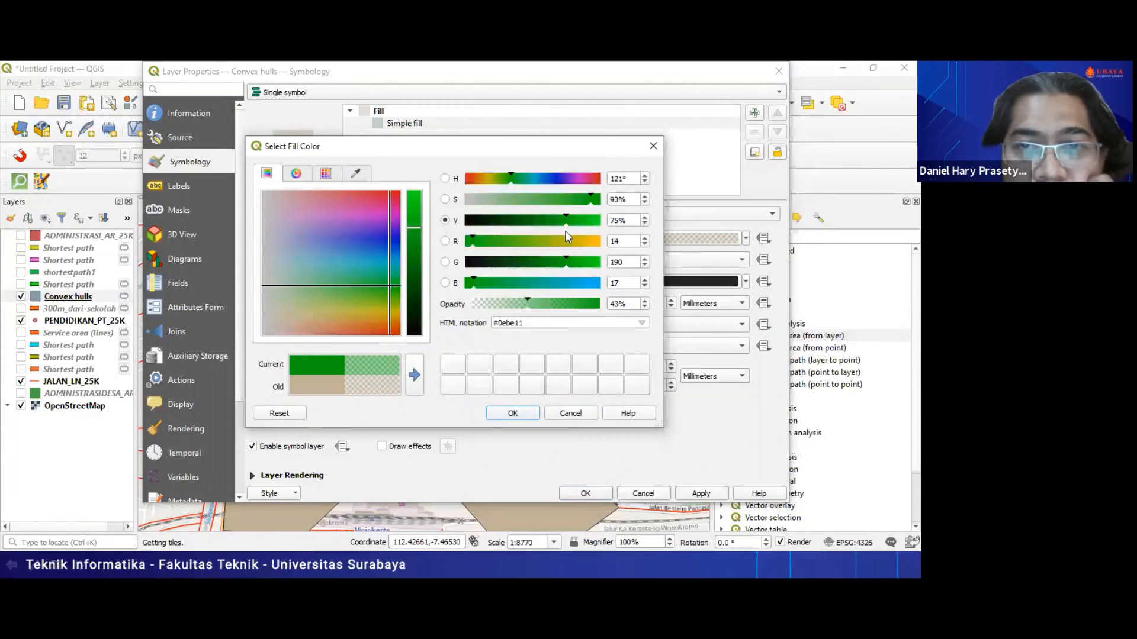
click(514, 413)
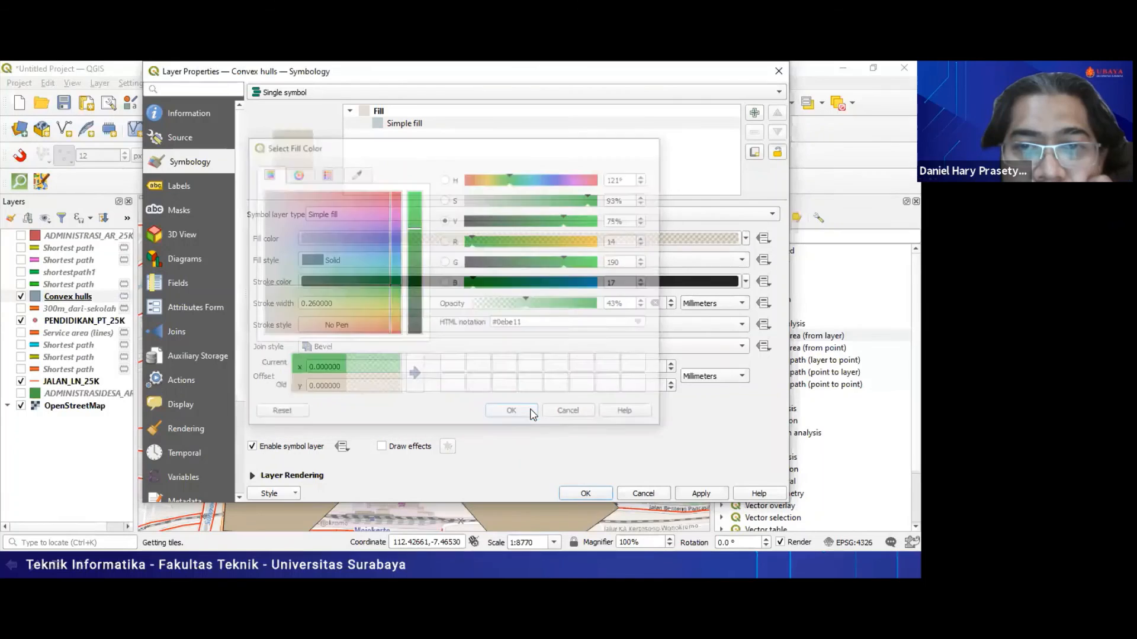
click(701, 494)
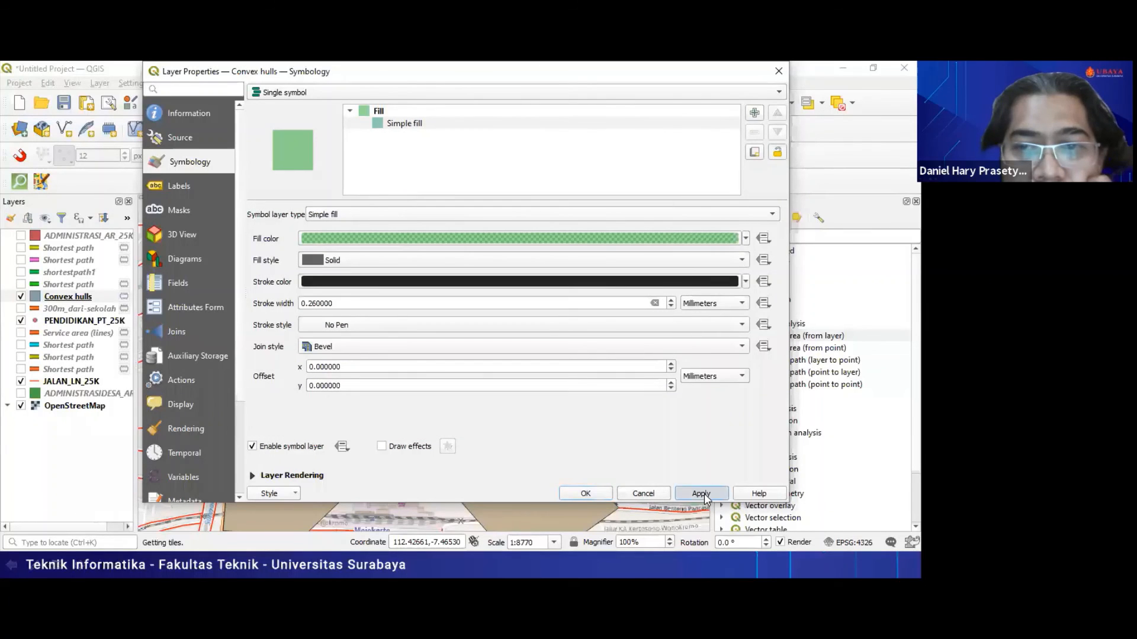
click(587, 495)
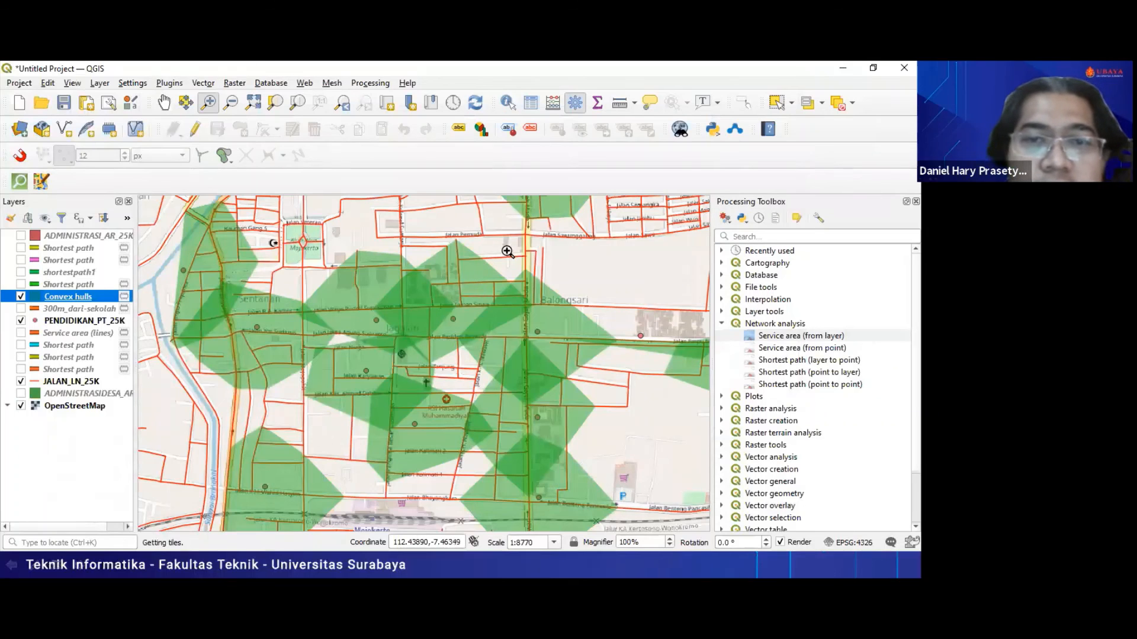
Examine the convex hulls' coverage around the schools across the wider area and near Balongsari, and bring up the open windows for switching
click(231, 103)
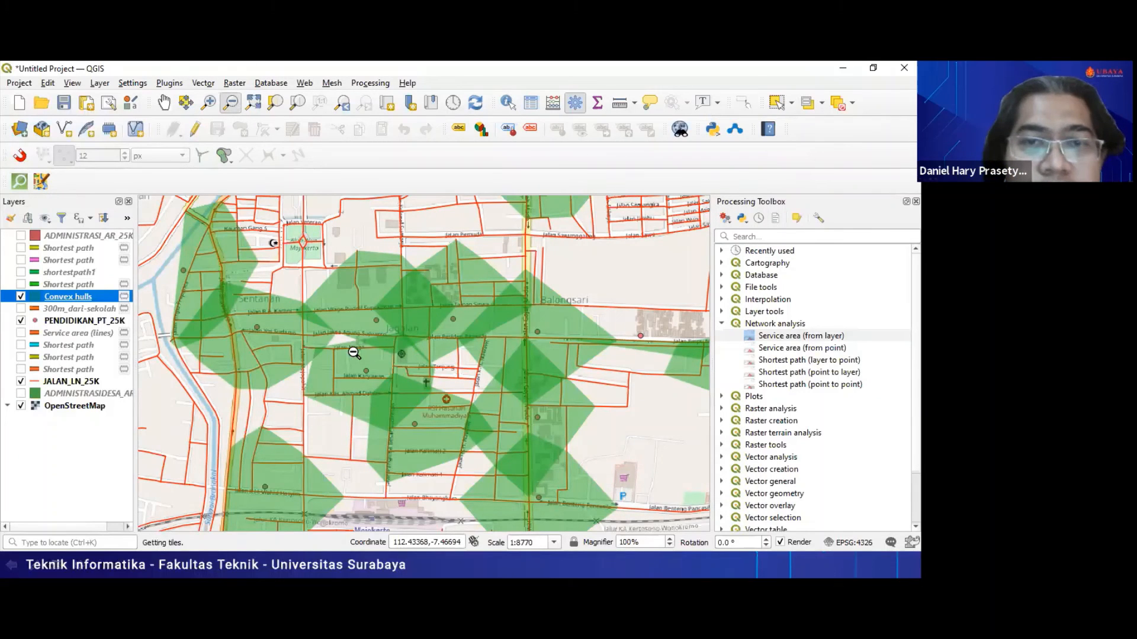
click(354, 353)
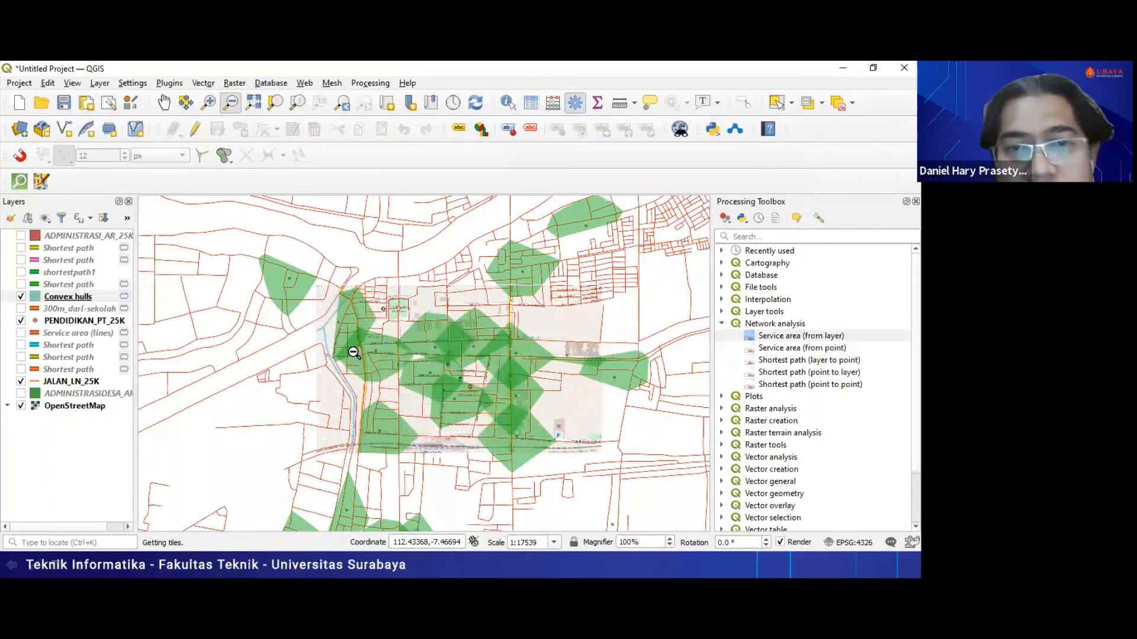
click(424, 446)
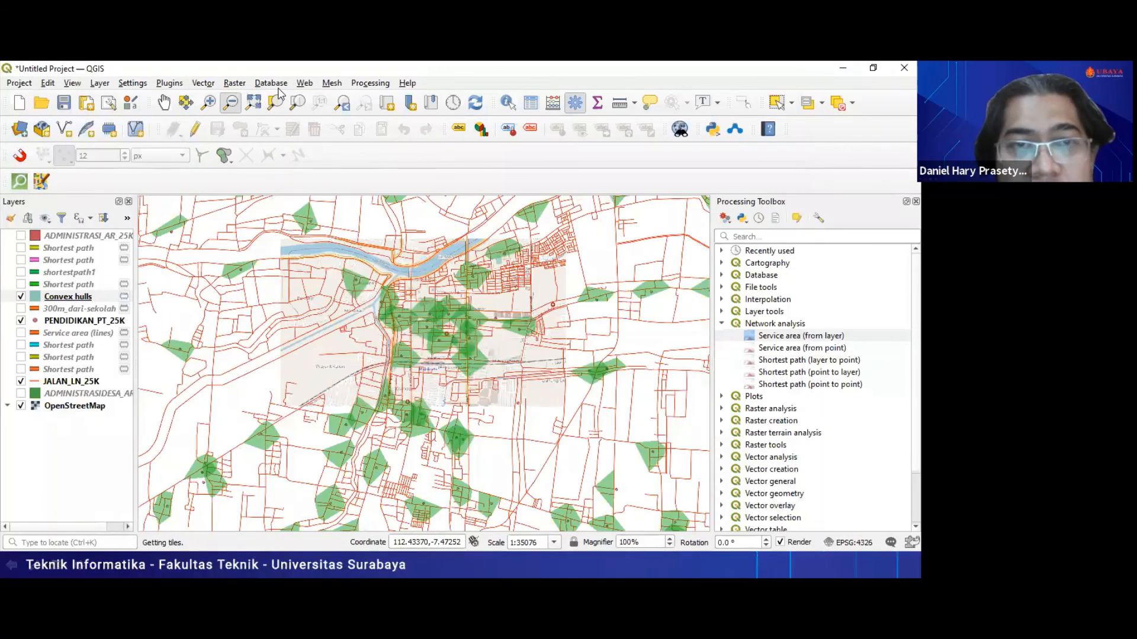
click(211, 104)
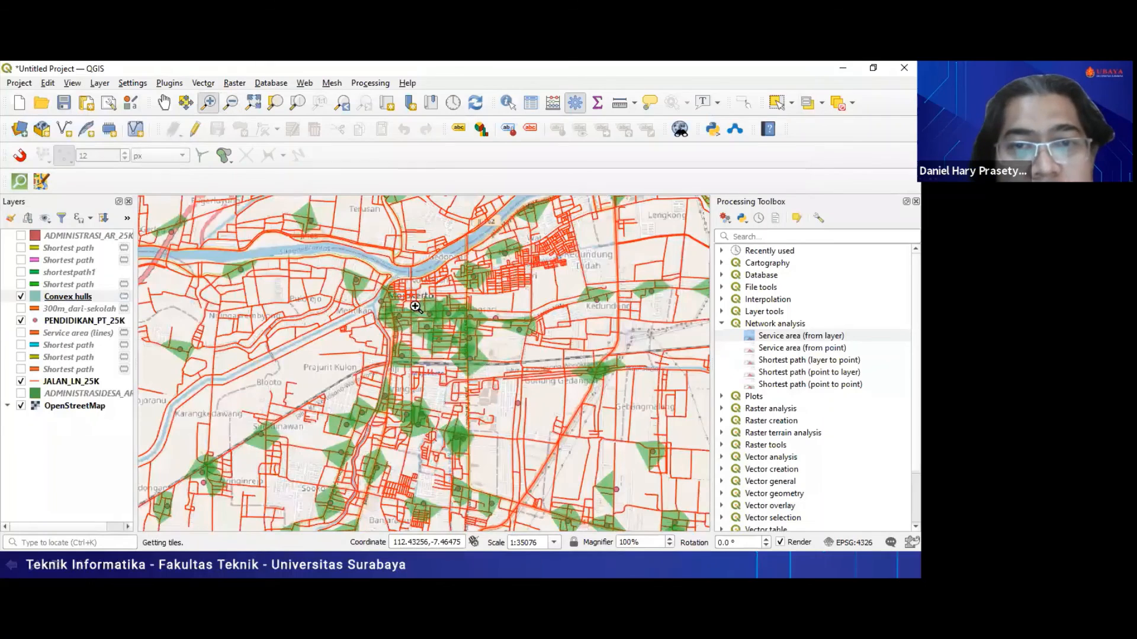
click(489, 366)
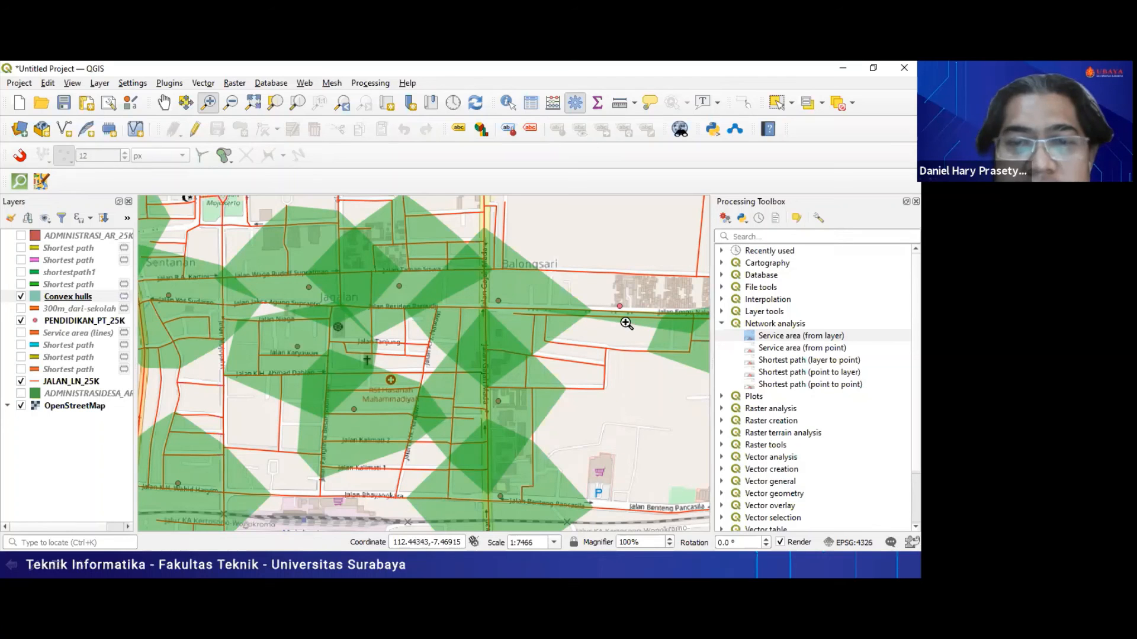
key(alt+Tab)
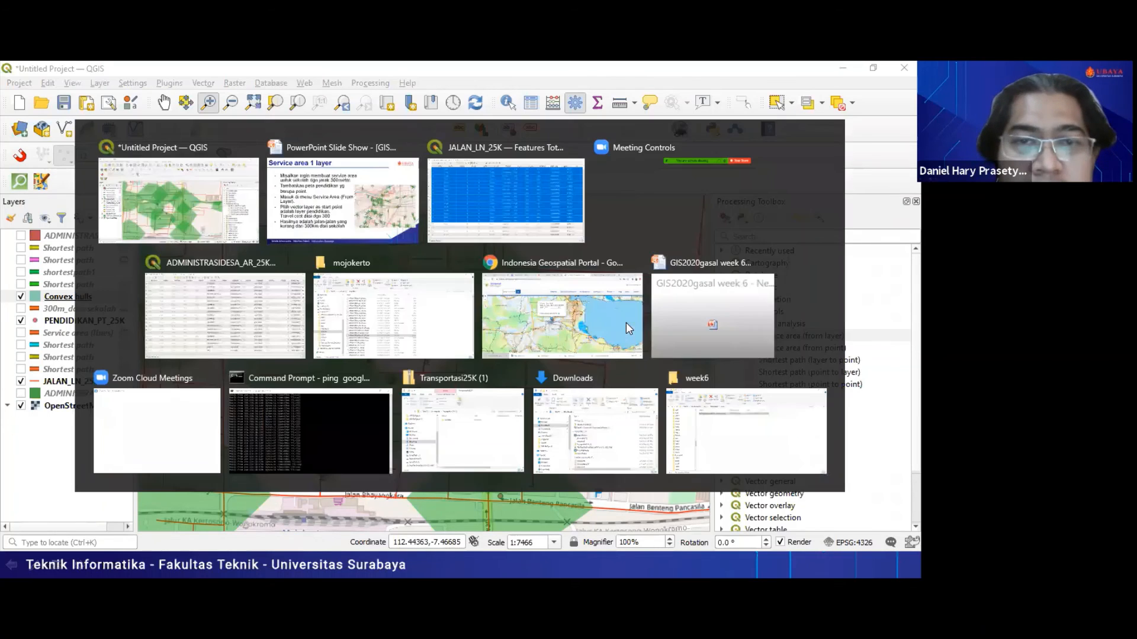